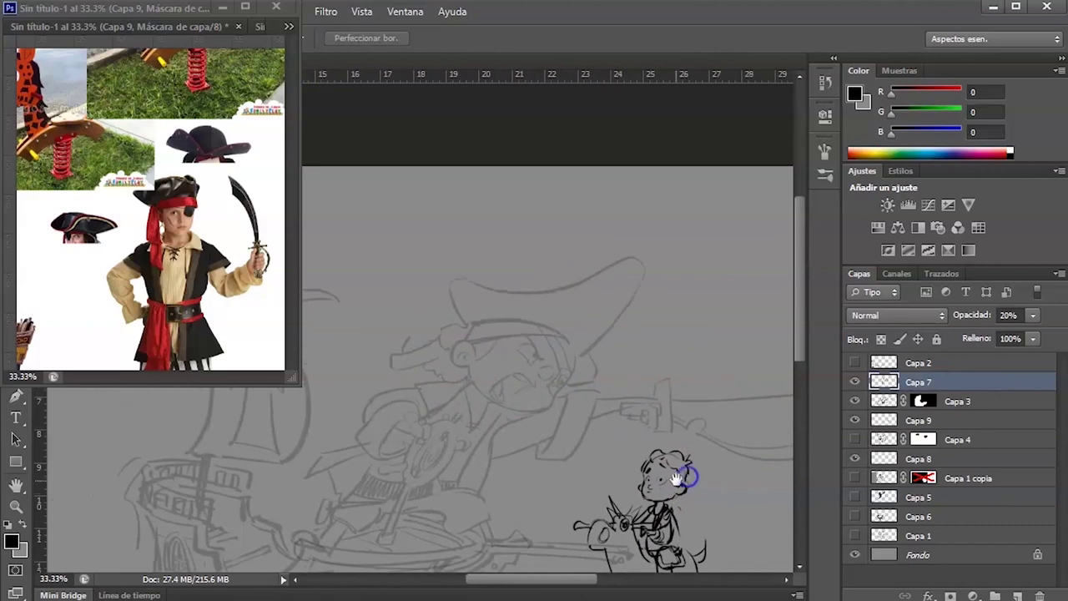
# Toggle the visibility of sketch layer Capa 7 off and on, and add a new empty layer directly above Capa 3.
pyautogui.press('b')
pyautogui.click(856, 381)
pyautogui.click(855, 382)
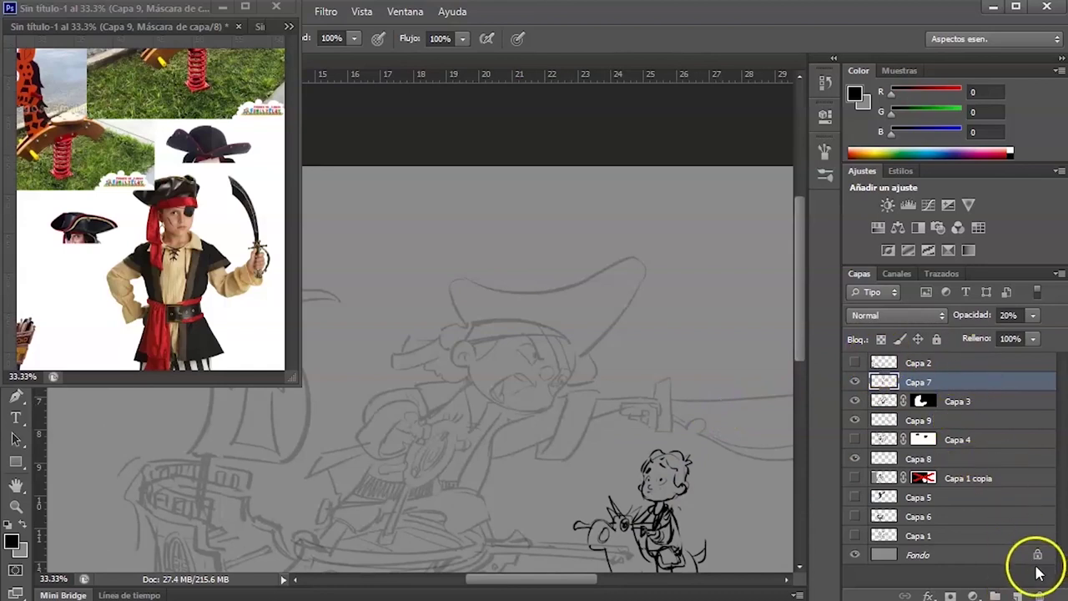
pyautogui.click(627, 424)
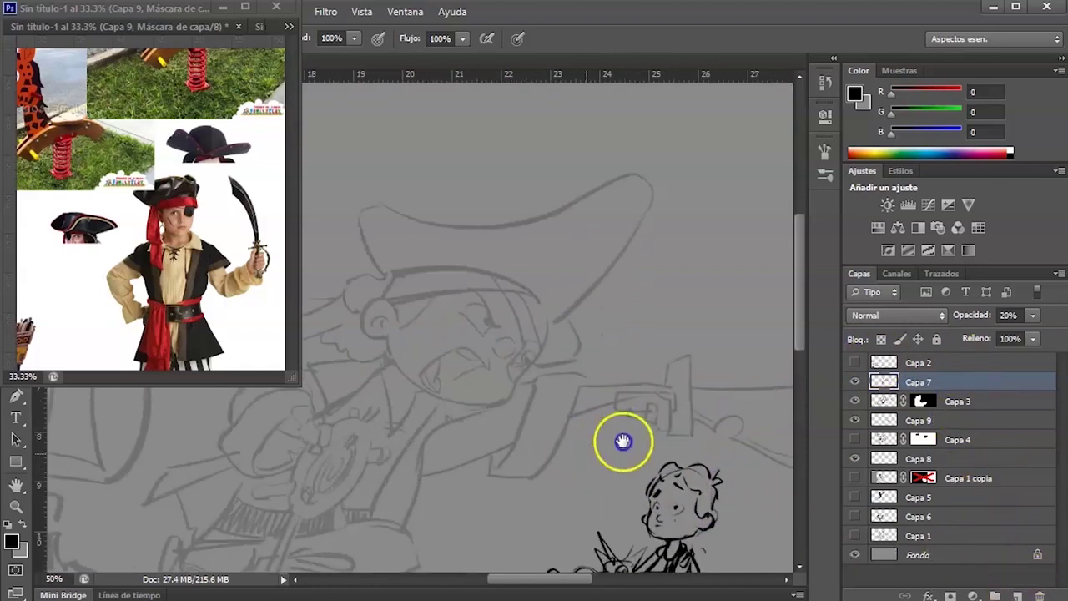
pyautogui.moveTo(587, 453); pyautogui.dragTo(684, 410)
pyautogui.moveTo(727, 446); pyautogui.dragTo(620, 435)
pyautogui.click(947, 399)
pyautogui.click(1017, 596)
# Select the pirate's hat with the Lasso, following its sketched outline from the left brim to the right tip.
pyautogui.moveTo(535, 334); pyautogui.dragTo(534, 417)
pyautogui.moveTo(408, 238)
pyautogui.mouseDown()
pyautogui.moveTo(447, 255)
pyautogui.moveTo(451, 334)
pyautogui.moveTo(460, 251)
pyautogui.moveTo(447, 255)
pyautogui.mouseUp()
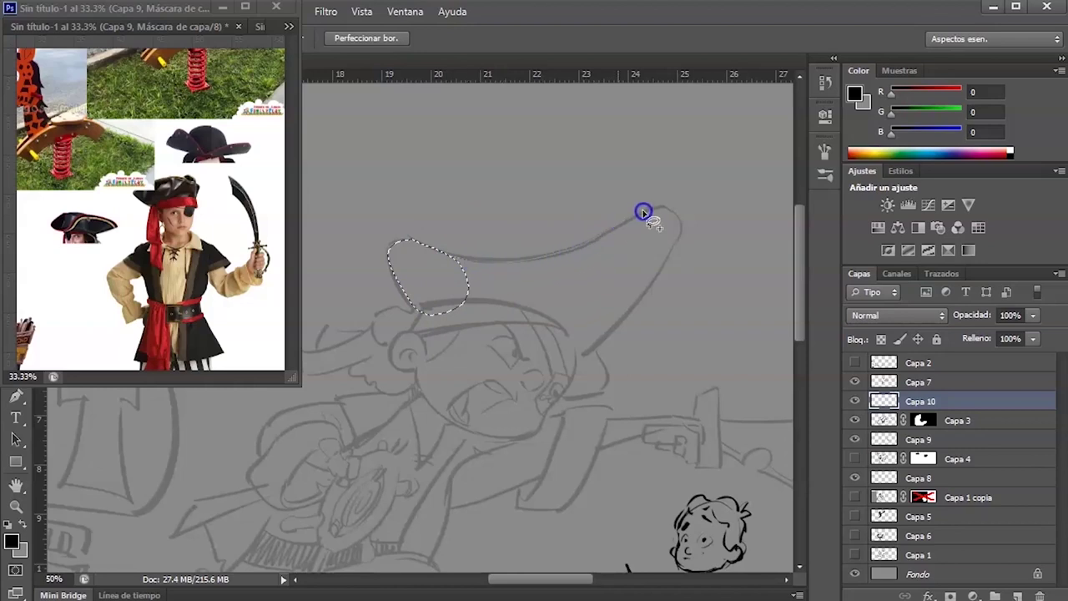
pyautogui.moveTo(668, 211); pyautogui.dragTo(508, 339)
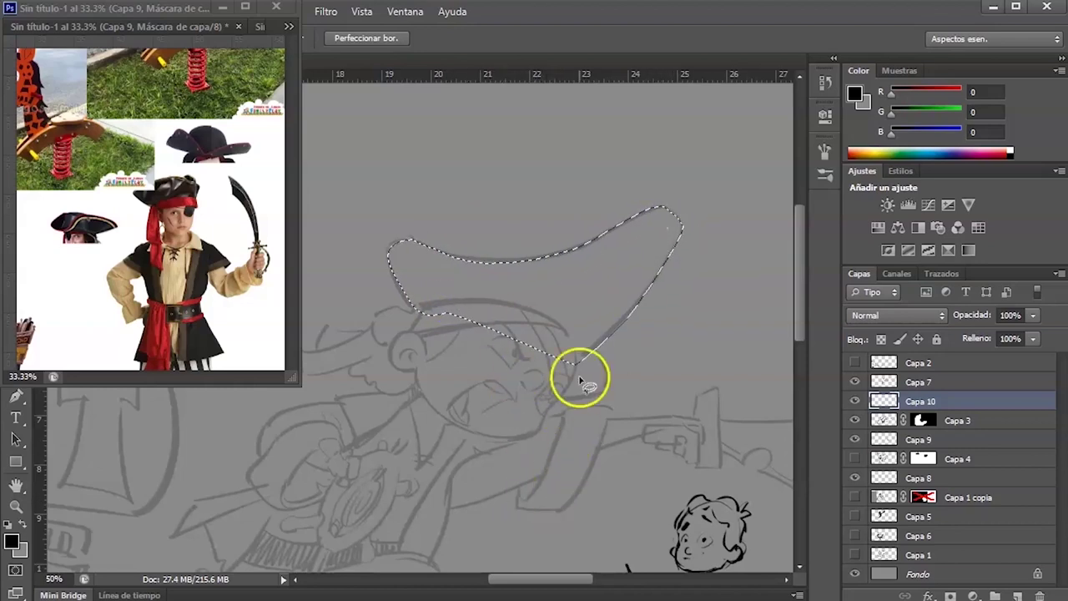
pyautogui.moveTo(453, 264)
pyautogui.mouseDown()
pyautogui.moveTo(599, 239)
pyautogui.moveTo(546, 315)
pyautogui.moveTo(560, 317)
pyautogui.moveTo(526, 267)
pyautogui.moveTo(443, 253)
pyautogui.moveTo(453, 260)
pyautogui.mouseUp()
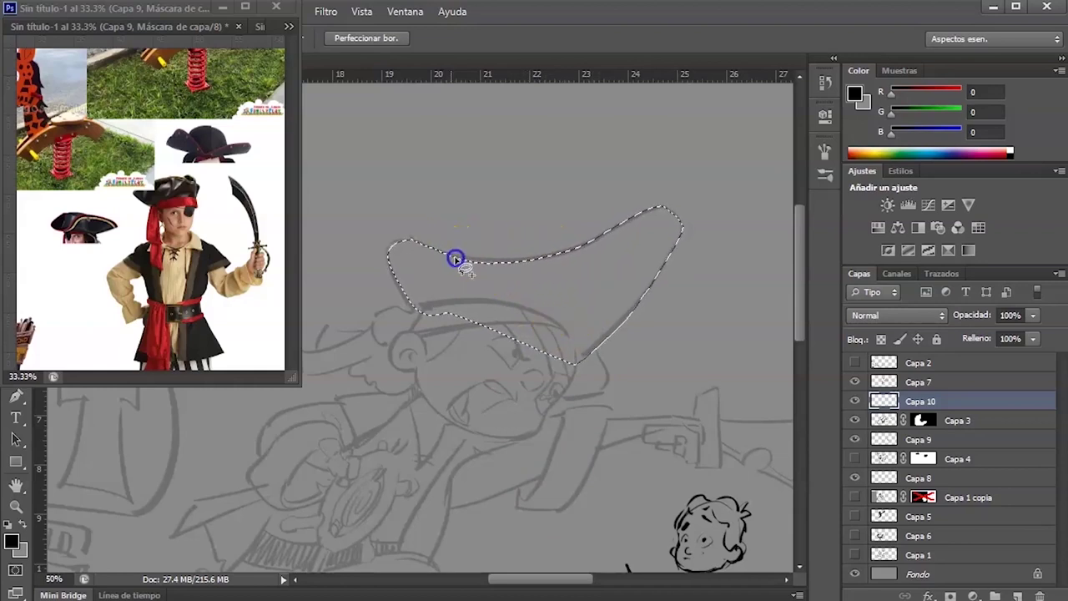
pyautogui.moveTo(607, 246)
pyautogui.mouseDown()
pyautogui.moveTo(465, 274)
pyautogui.moveTo(458, 263)
pyautogui.mouseUp()
# Add the right part of the sword's guard to the hat selection with the Lasso.
pyautogui.moveTo(734, 434)
pyautogui.mouseDown()
pyautogui.moveTo(696, 353)
pyautogui.moveTo(595, 377)
pyautogui.mouseUp()
pyautogui.moveTo(674, 437)
pyautogui.mouseDown()
pyautogui.moveTo(577, 425)
pyautogui.moveTo(593, 427)
pyautogui.moveTo(617, 405)
pyautogui.moveTo(677, 336)
pyautogui.mouseUp()
pyautogui.click(584, 326)
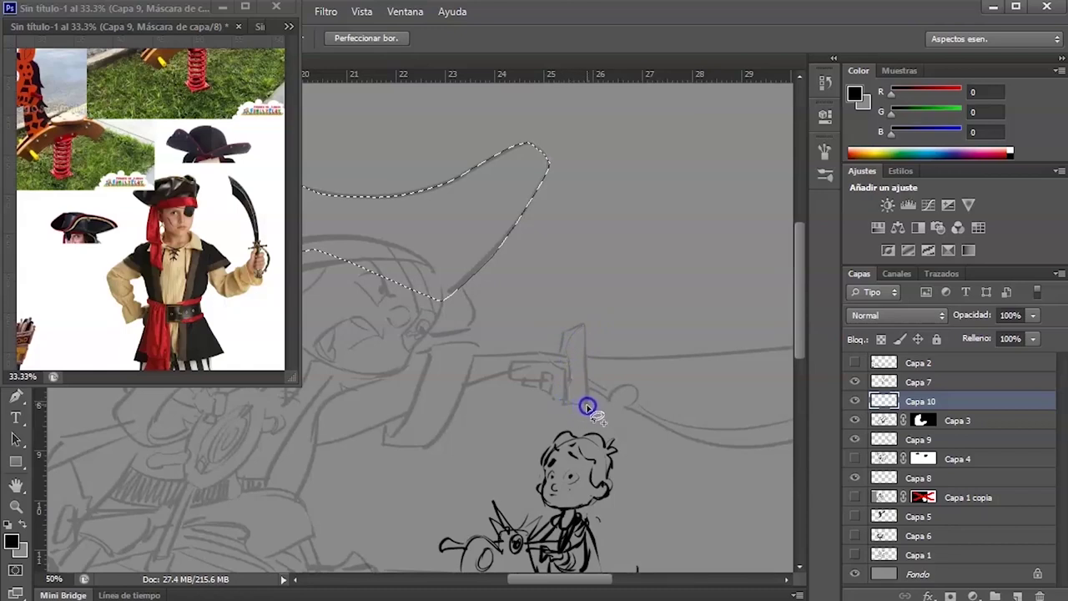
pyautogui.moveTo(587, 405); pyautogui.dragTo(585, 405)
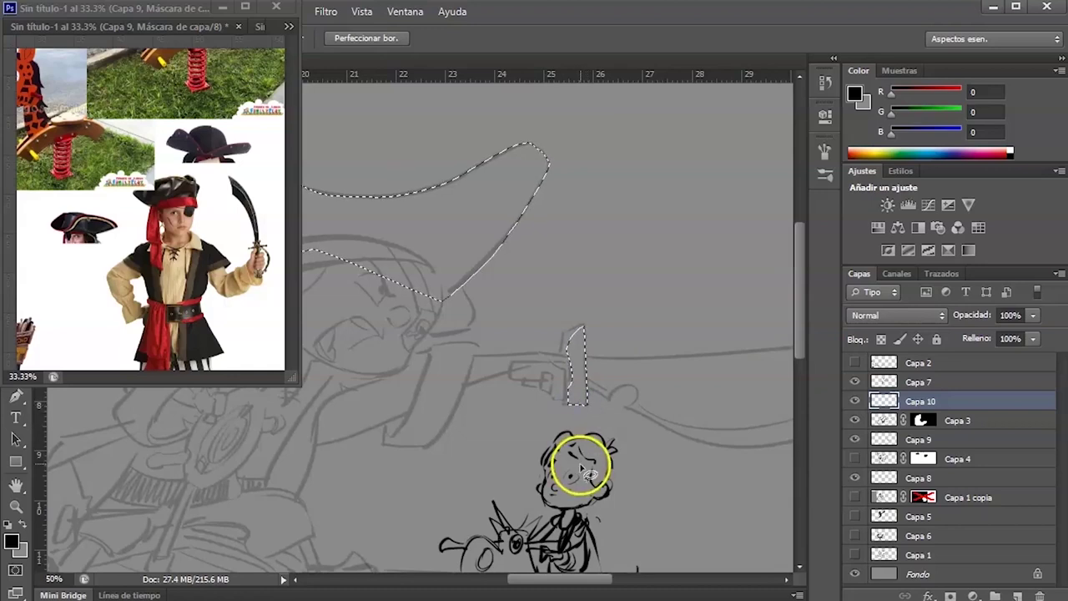
pyautogui.moveTo(600, 232); pyautogui.dragTo(600, 232)
pyautogui.moveTo(720, 253); pyautogui.dragTo(721, 252)
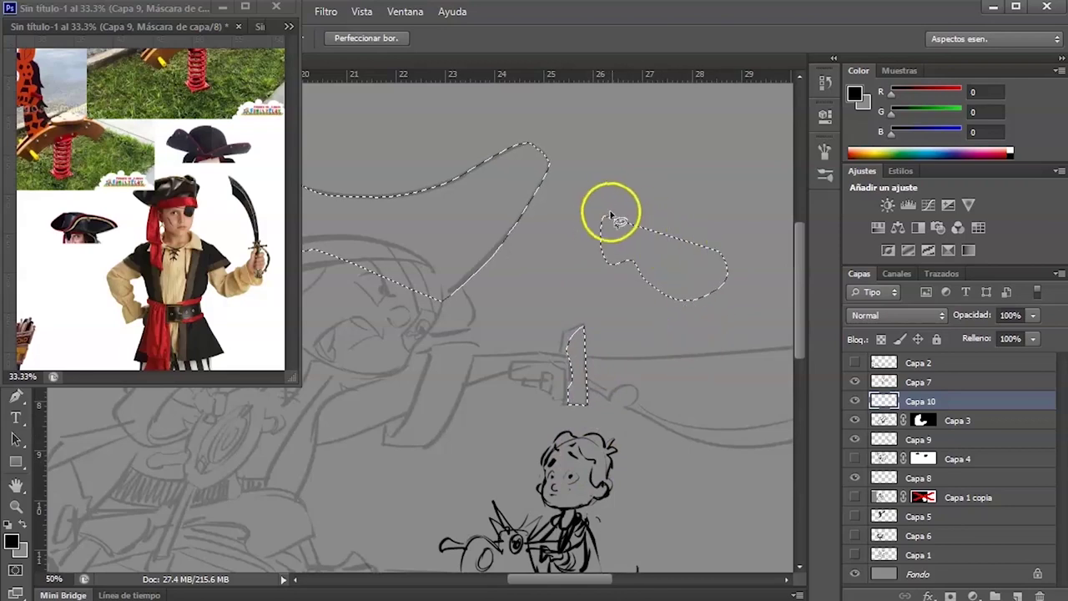
pyautogui.hotkey('ctrl', 'z')
# Extend the lasso selection over the slanted left edge of the sword's guard.
pyautogui.moveTo(651, 395); pyautogui.dragTo(661, 406)
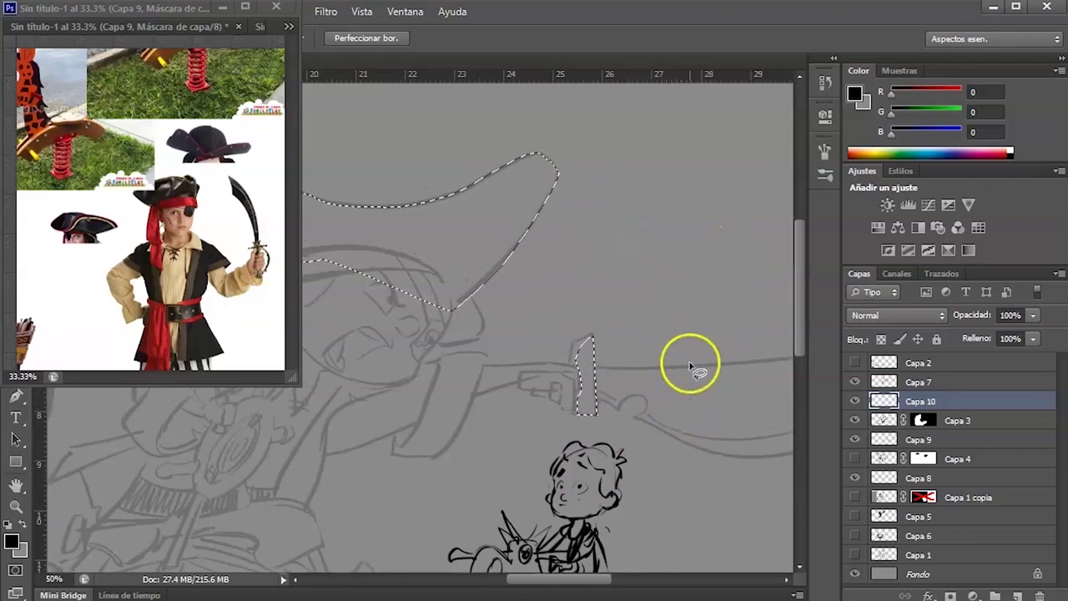
pyautogui.moveTo(575, 347)
pyautogui.mouseDown()
pyautogui.moveTo(572, 415)
pyautogui.moveTo(592, 335)
pyautogui.mouseUp()
pyautogui.moveTo(610, 447)
pyautogui.mouseDown()
pyautogui.moveTo(594, 443)
pyautogui.moveTo(639, 453)
pyautogui.moveTo(694, 435)
pyautogui.moveTo(627, 455)
pyautogui.mouseUp()
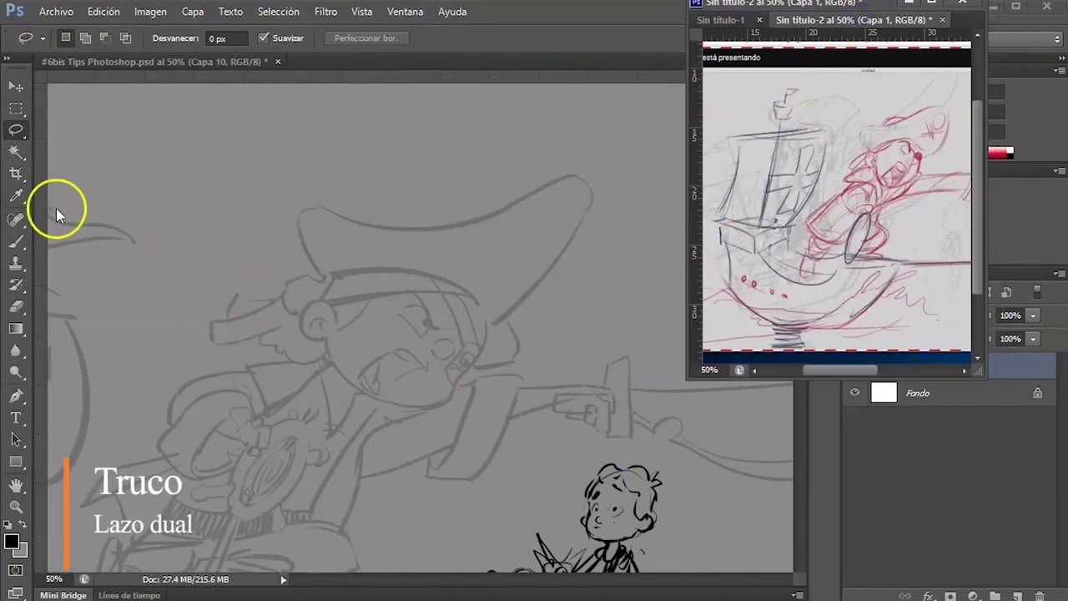
# Switch to the Polygonal Lasso and add the ship's bowsprit and the underside of its hull to the selection.
pyautogui.rightClick(18, 135)
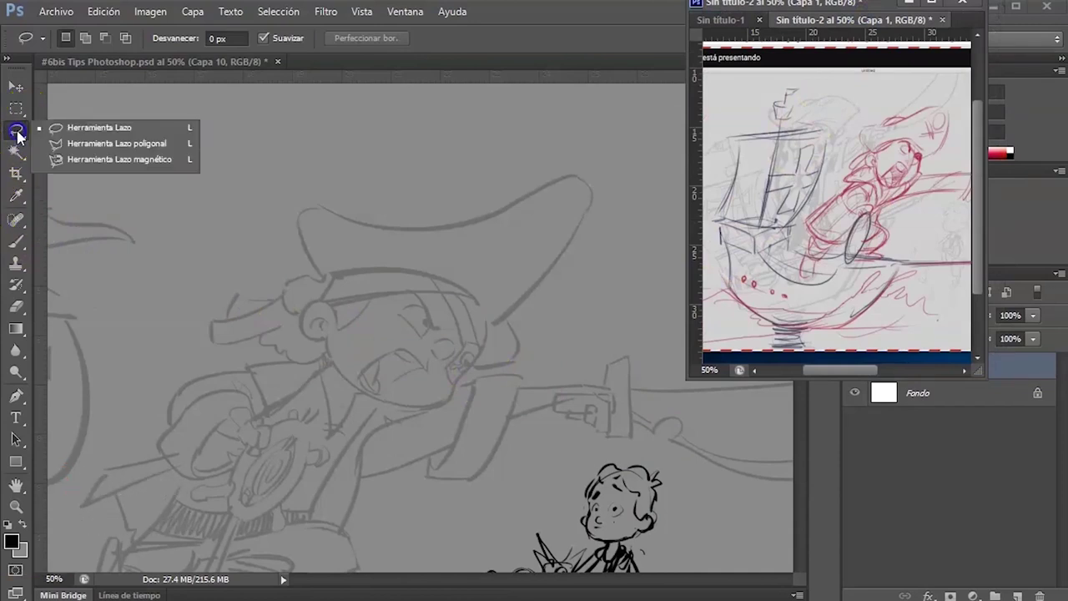
pyautogui.click(127, 146)
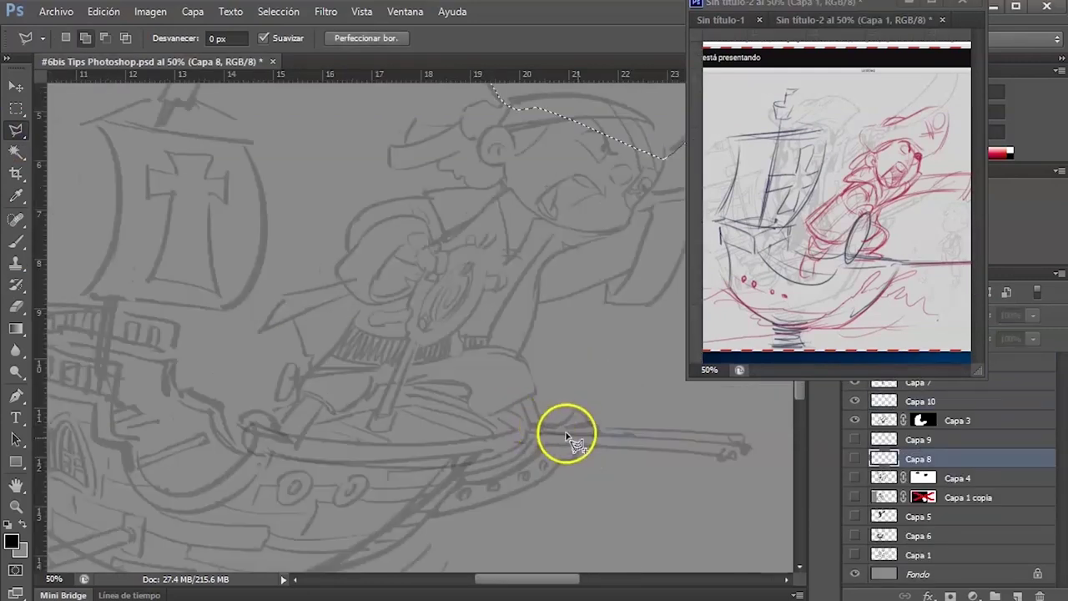
pyautogui.moveTo(609, 486)
pyautogui.mouseDown()
pyautogui.moveTo(564, 415)
pyautogui.moveTo(509, 449)
pyautogui.mouseUp()
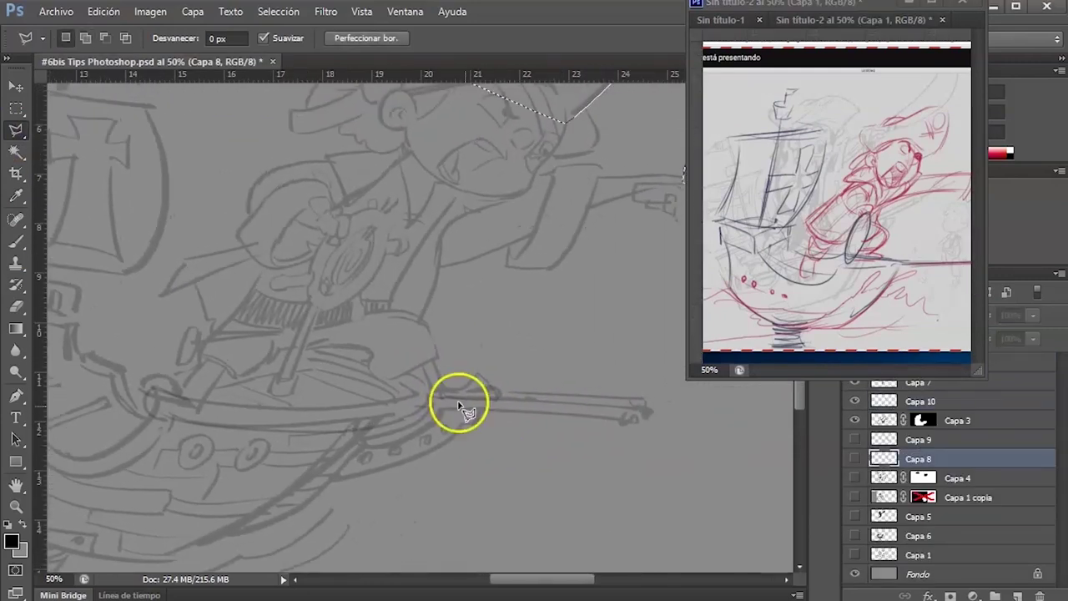
pyautogui.keyDown('shift'); pyautogui.click(438, 386); pyautogui.keyUp('shift')
pyautogui.click(651, 404)
pyautogui.click(643, 414)
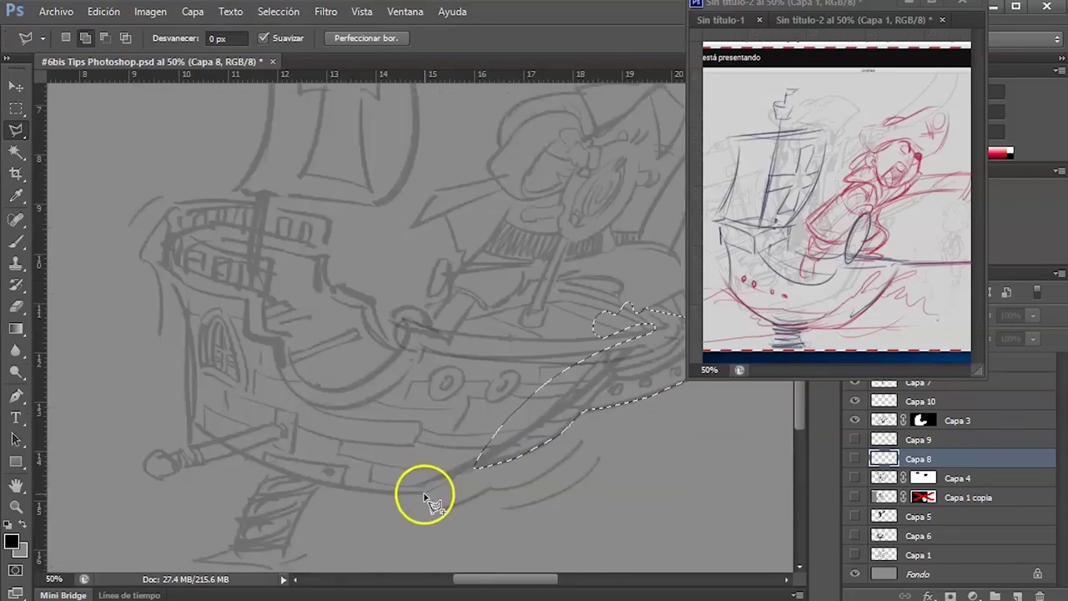
pyautogui.click(426, 495)
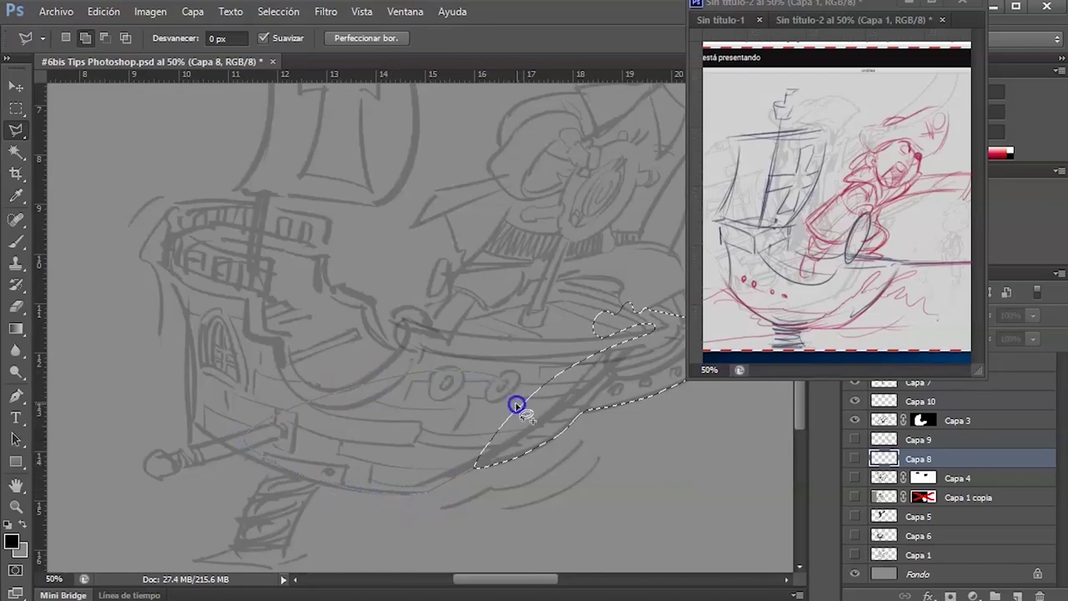
pyautogui.click(524, 435)
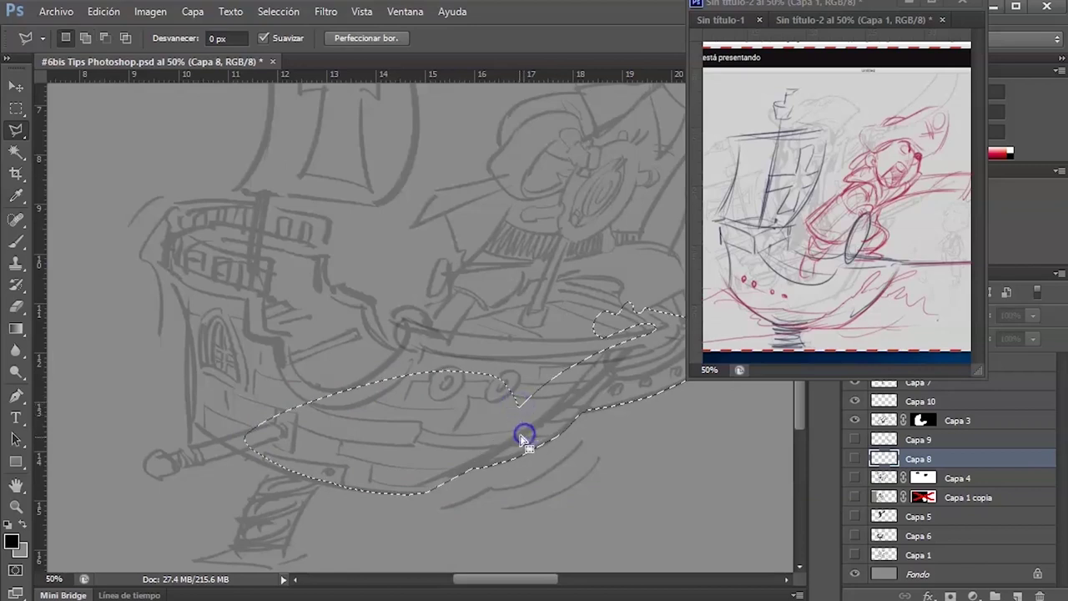
# Add the knot and hanging tails of the pirate's headscarf behind his ear to the selection, using the freehand Lasso.
pyautogui.moveTo(615, 489); pyautogui.dragTo(424, 521)
pyautogui.moveTo(509, 463); pyautogui.dragTo(450, 535)
pyautogui.moveTo(534, 409)
pyautogui.mouseDown()
pyautogui.moveTo(496, 475)
pyautogui.moveTo(593, 462)
pyautogui.mouseUp()
pyautogui.click(480, 237)
pyautogui.moveTo(480, 237); pyautogui.dragTo(466, 275)
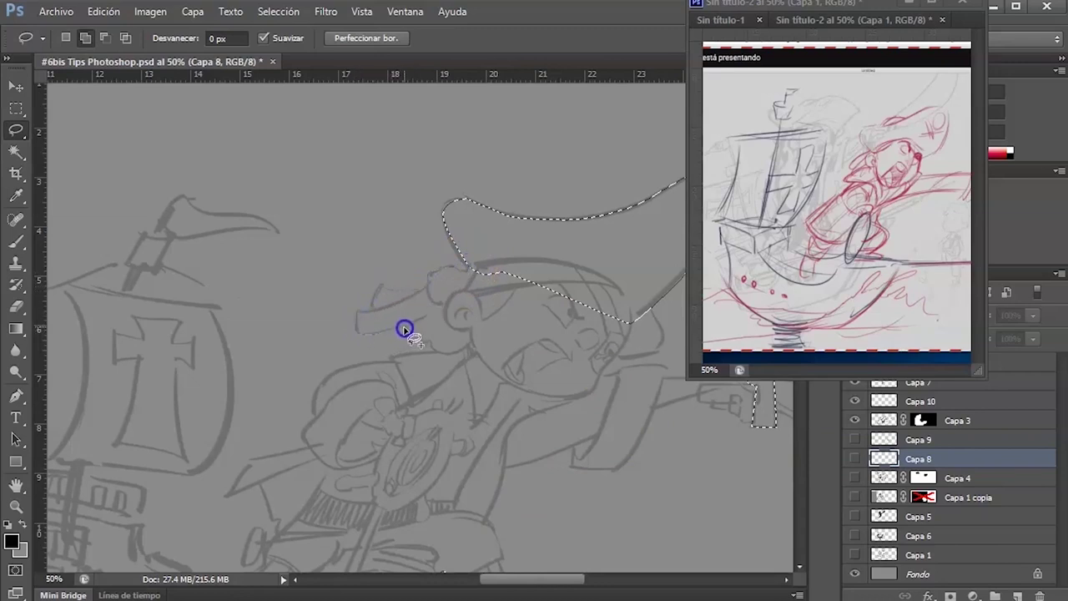
pyautogui.moveTo(439, 351)
pyautogui.mouseDown()
pyautogui.moveTo(524, 315)
pyautogui.moveTo(493, 258)
pyautogui.mouseUp()
# Add the pirate's rear shoulder and bent arm to the selection with the Lasso.
pyautogui.moveTo(529, 375); pyautogui.dragTo(642, 334)
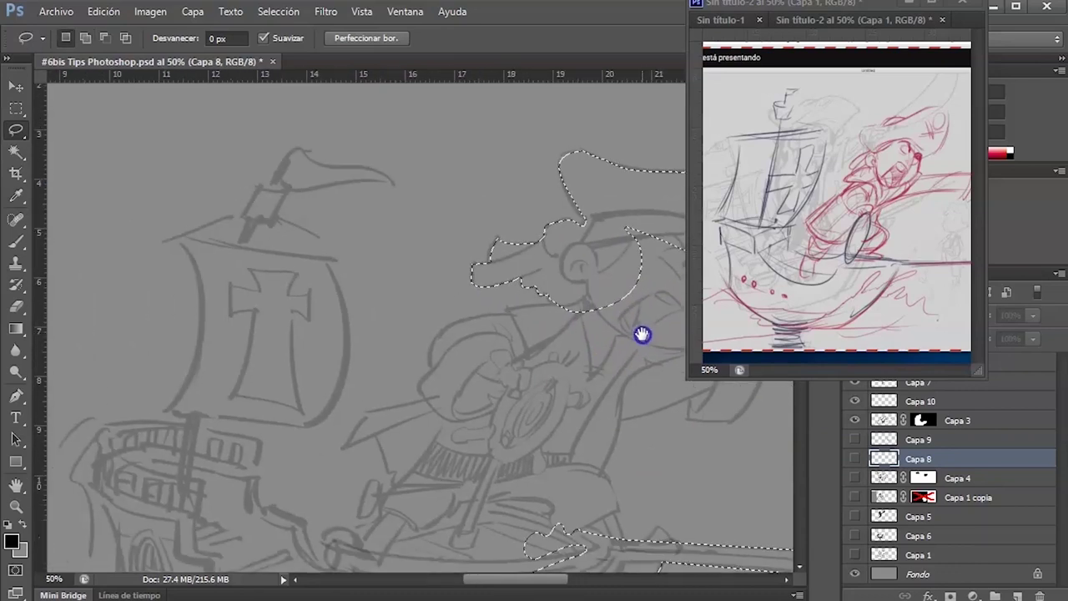
pyautogui.moveTo(562, 305); pyautogui.dragTo(544, 307)
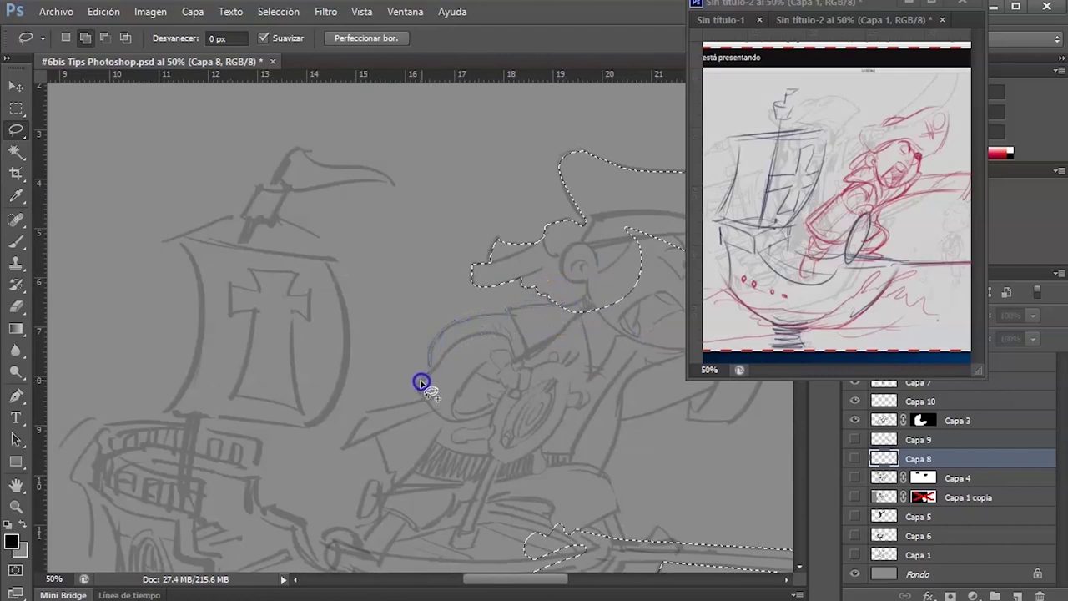
pyautogui.moveTo(431, 409); pyautogui.dragTo(604, 375)
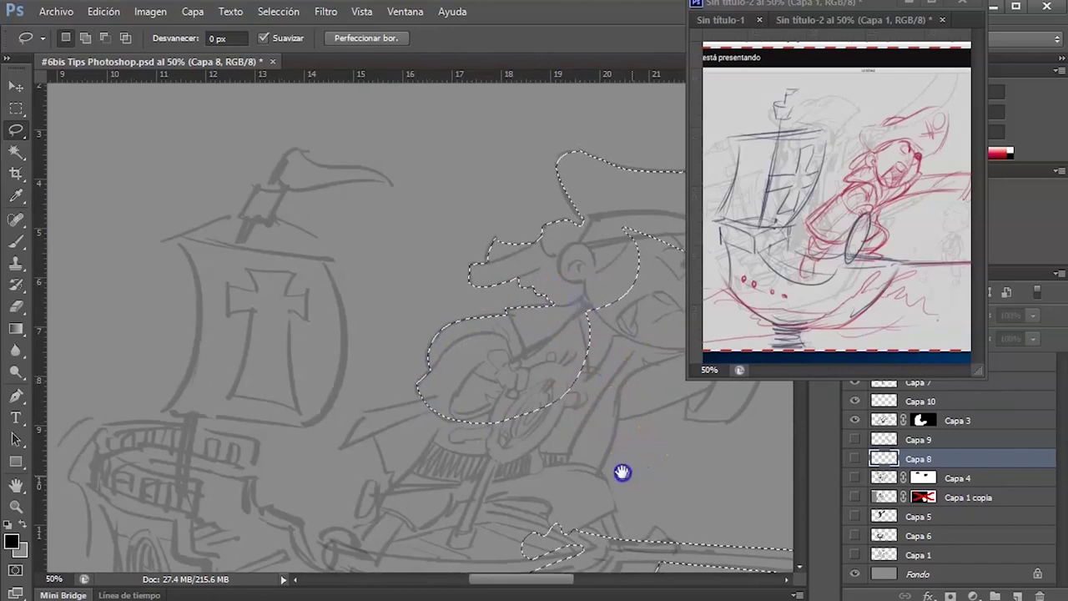
pyautogui.moveTo(622, 470); pyautogui.dragTo(510, 477)
pyautogui.moveTo(567, 448); pyautogui.dragTo(512, 487)
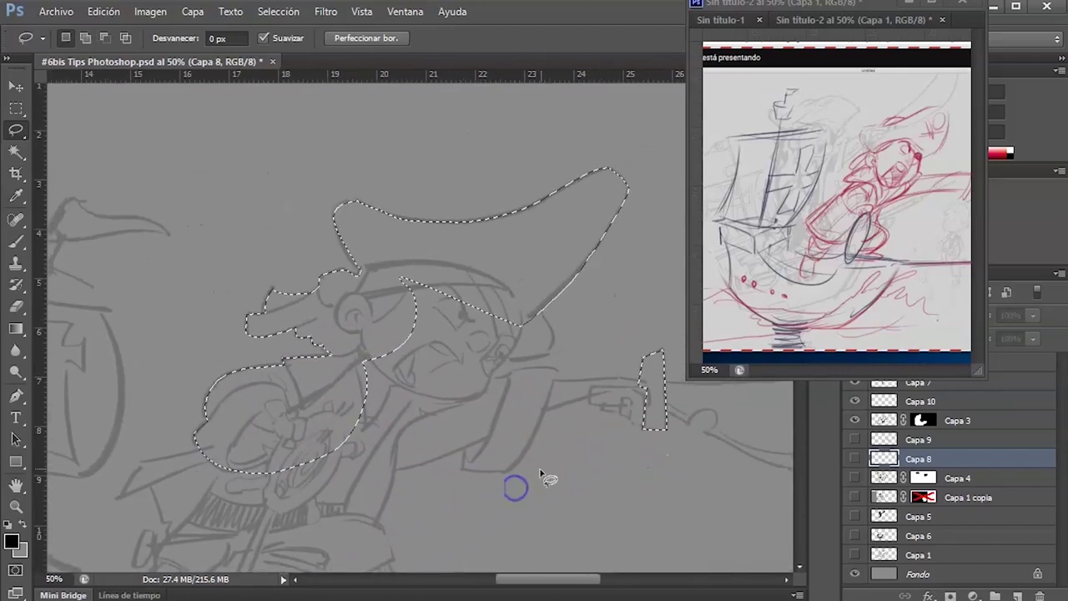
pyautogui.press('shift')
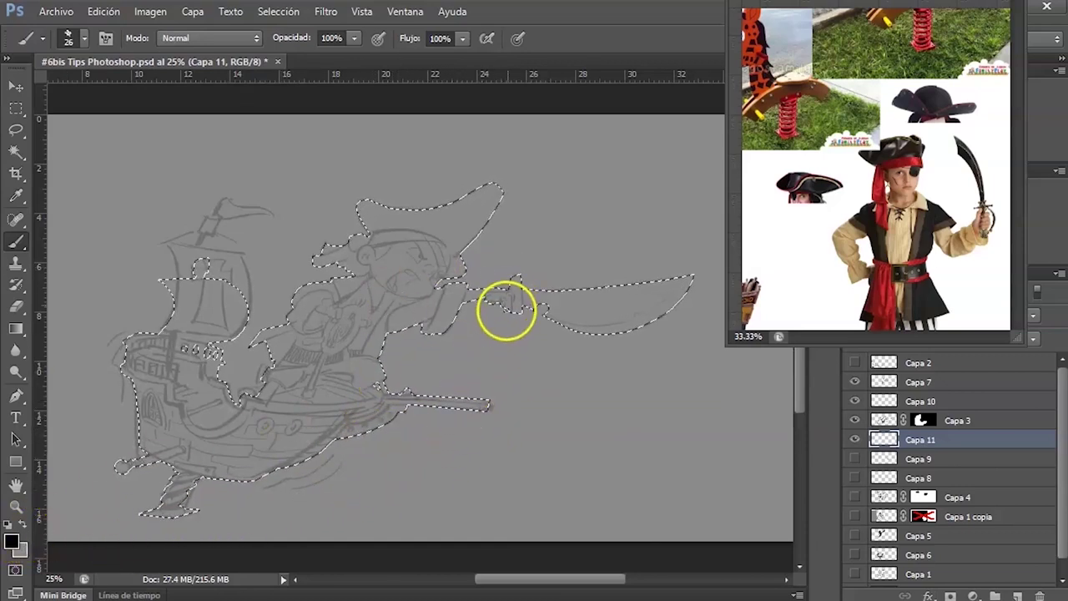
# Set the brush size to 116 and try painting inside the selection around the sword's hilt on Capa 11.
pyautogui.rightClick(506, 305)
pyautogui.press('Return')
pyautogui.moveTo(496, 306); pyautogui.dragTo(511, 287)
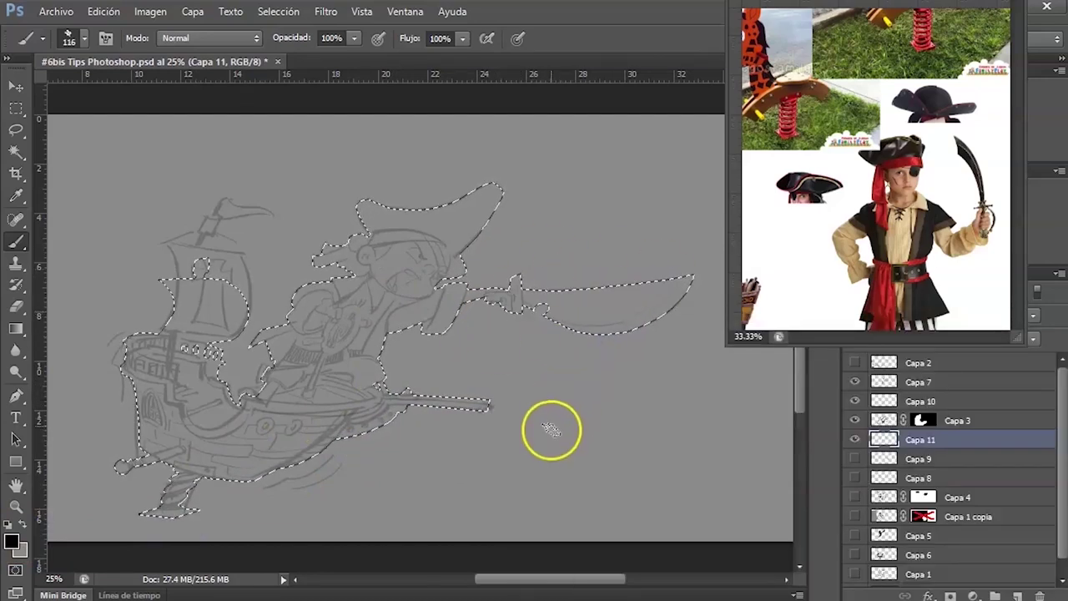
pyautogui.press('v')
pyautogui.press('b')
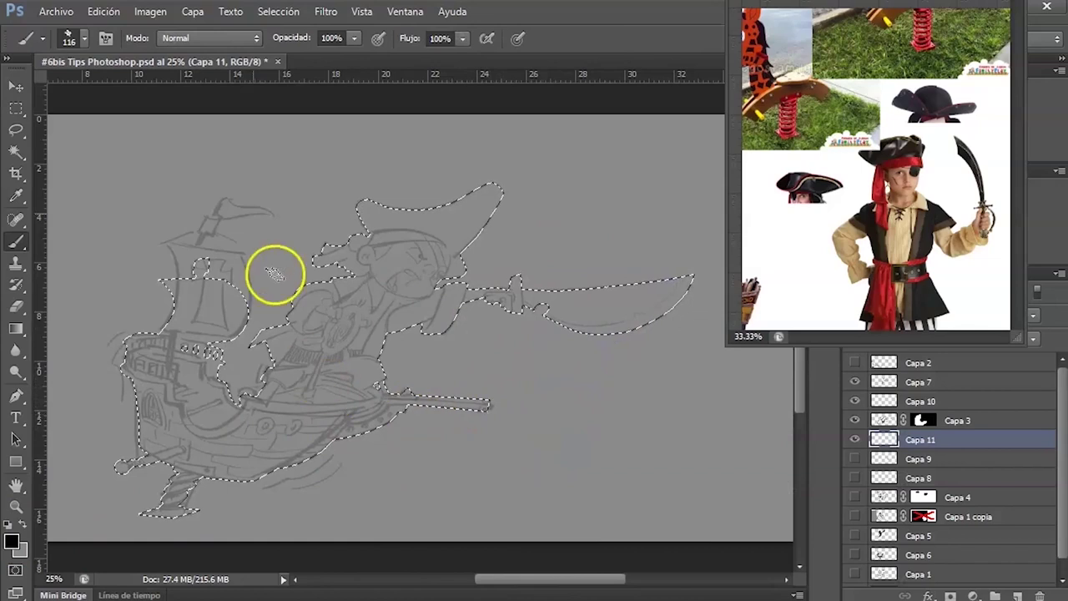
pyautogui.click(103, 11)
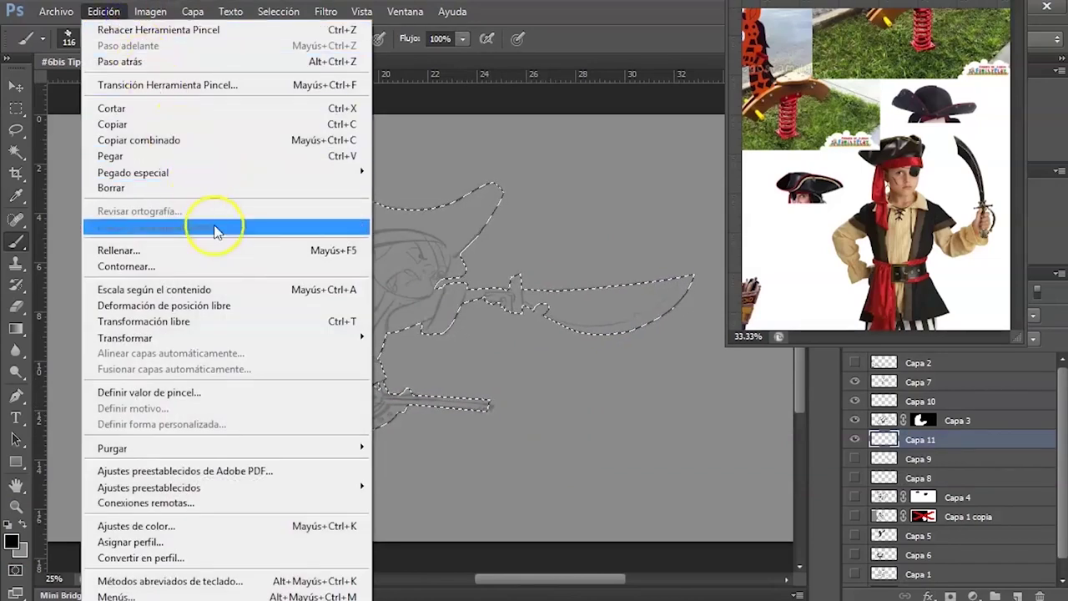
pyautogui.moveTo(151, 12)
pyautogui.moveTo(103, 11)
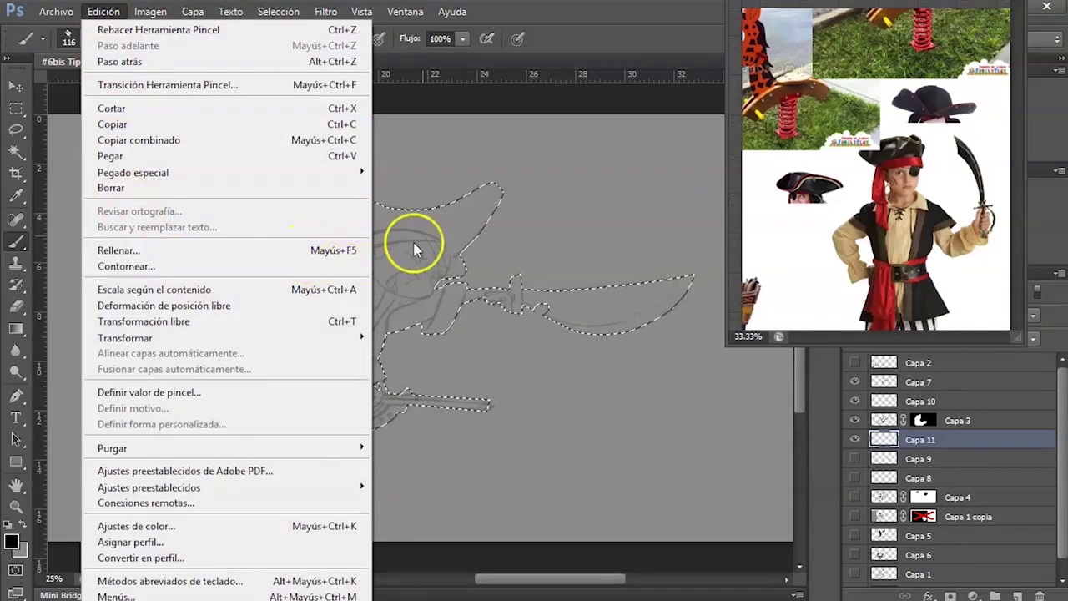
pyautogui.click(610, 23)
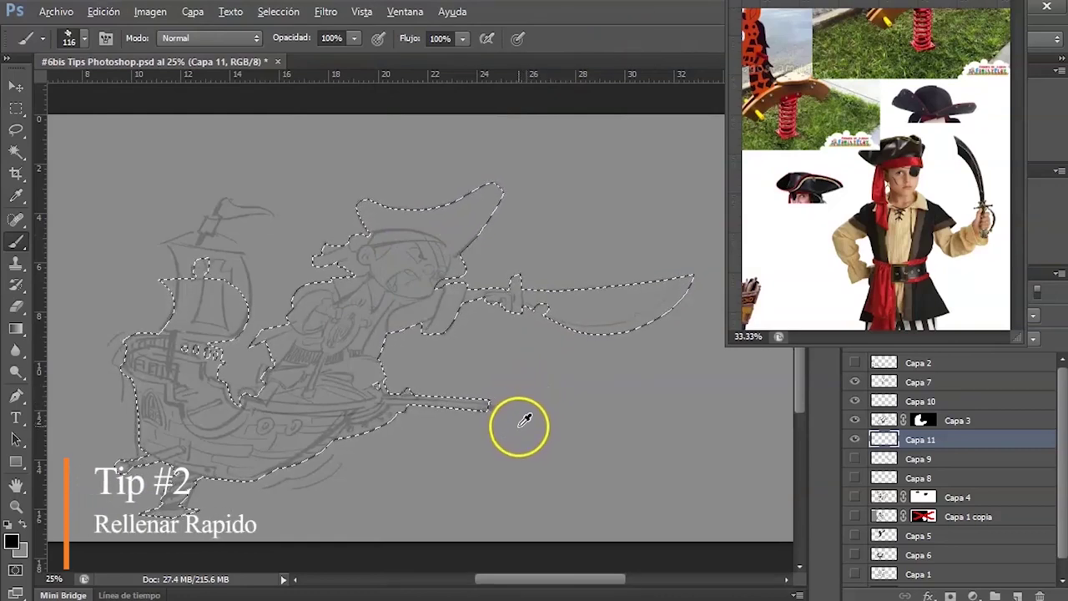
# Fill the silhouette selection on Capa 11 with the black foreground colour and clear the fill again.
pyautogui.hotkey('alt', 'BackSpace')
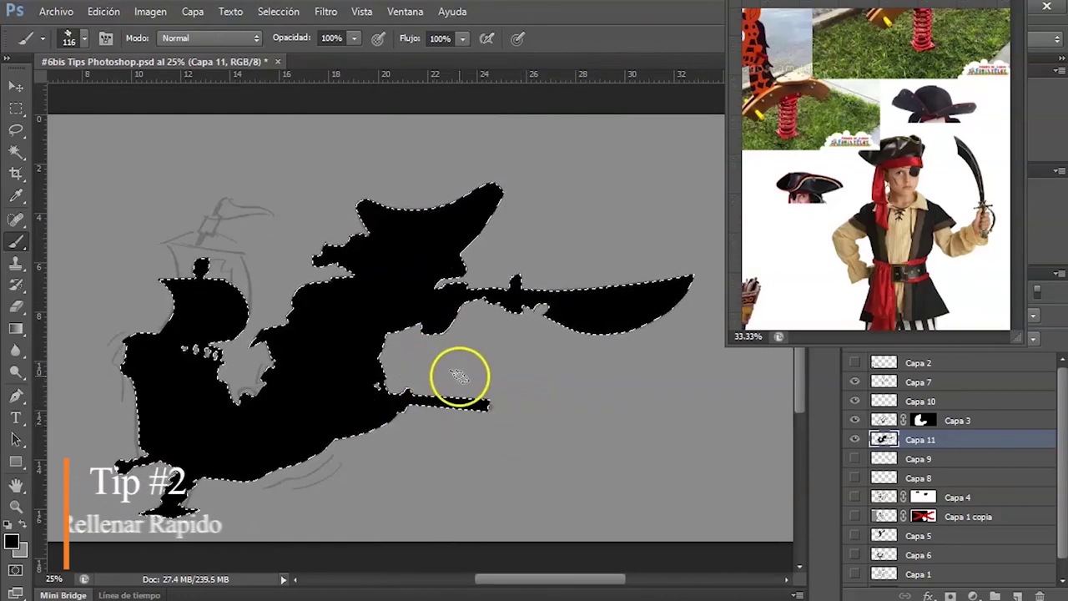
pyautogui.press('v')
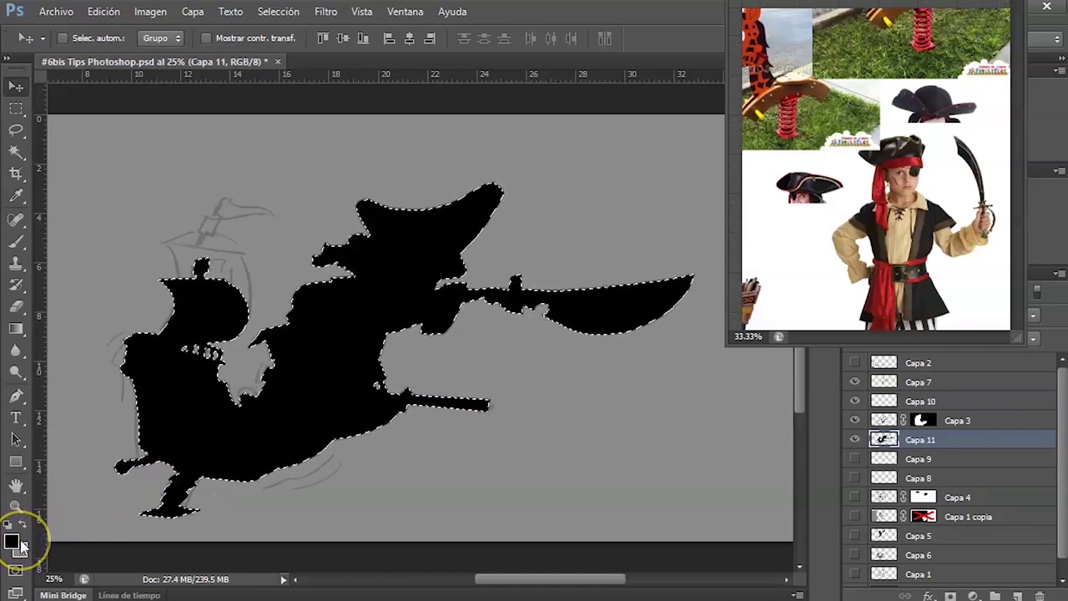
pyautogui.press('Delete')
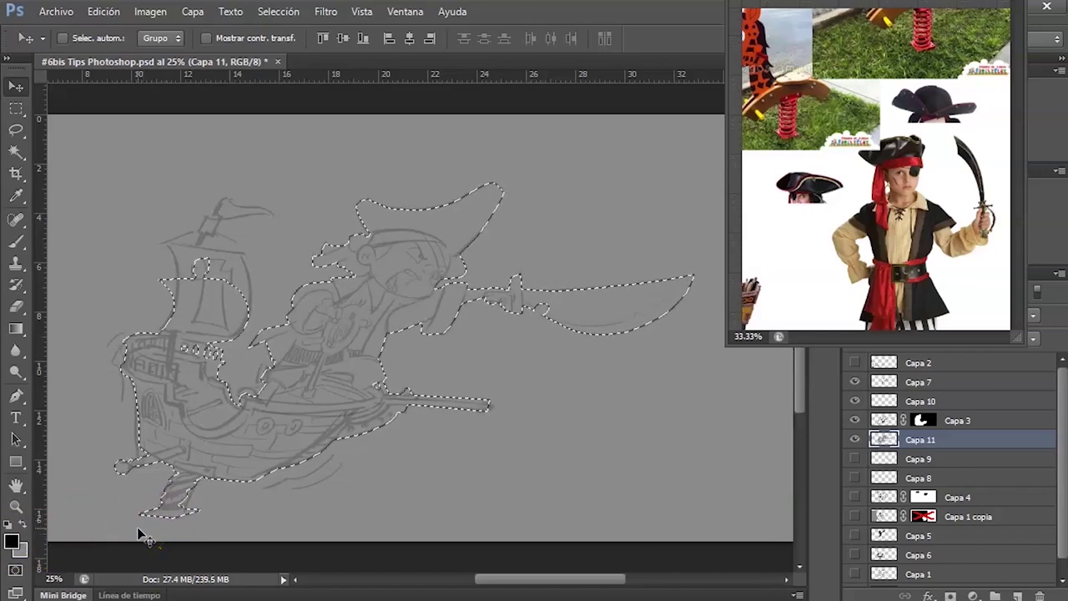
# Fill the silhouette selection with the red background colour, refill it with the black foreground colour, and deselect.
pyautogui.hotkey('ctrl', 'BackSpace')
pyautogui.hotkey('alt', 'BackSpace')
pyautogui.hotkey('ctrl', 'd')
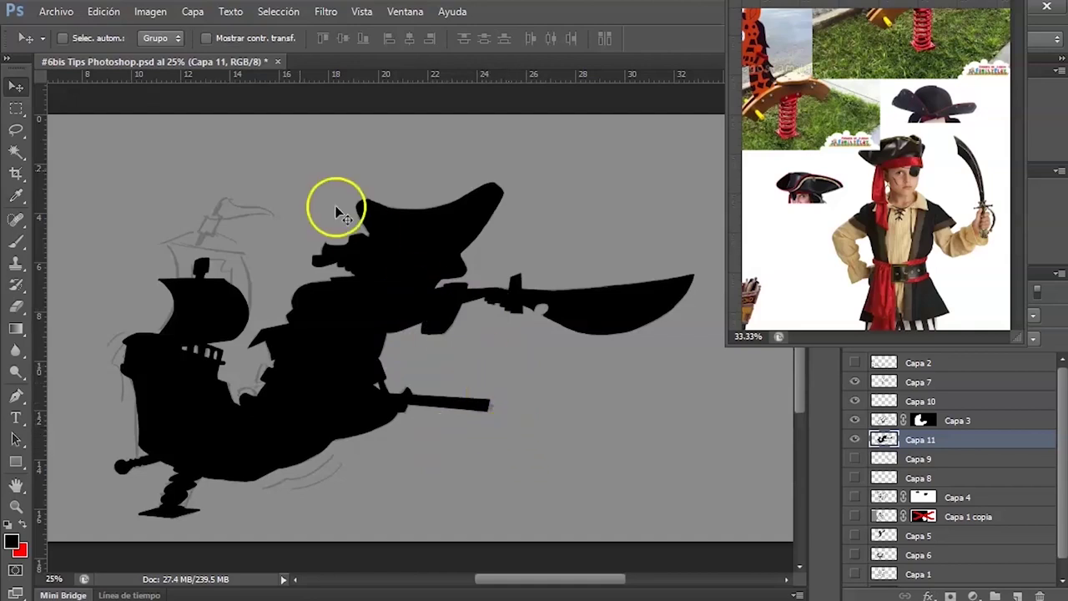
# Lighten the silhouette on Capa 11 with a Hue/Saturation adjustment, setting the lightness to +34.
pyautogui.click(152, 12)
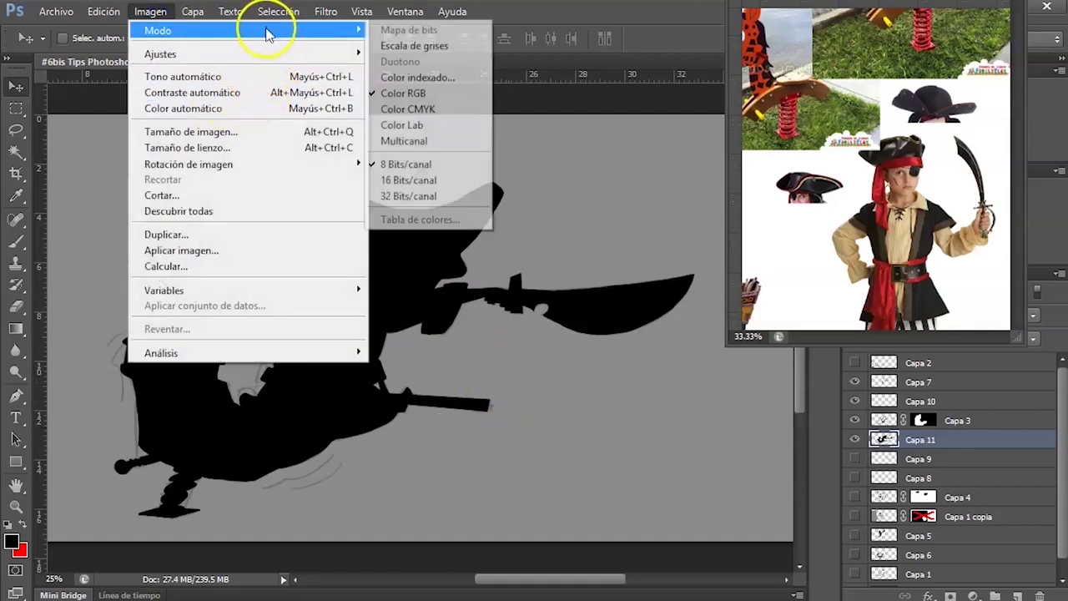
pyautogui.moveTo(275, 54)
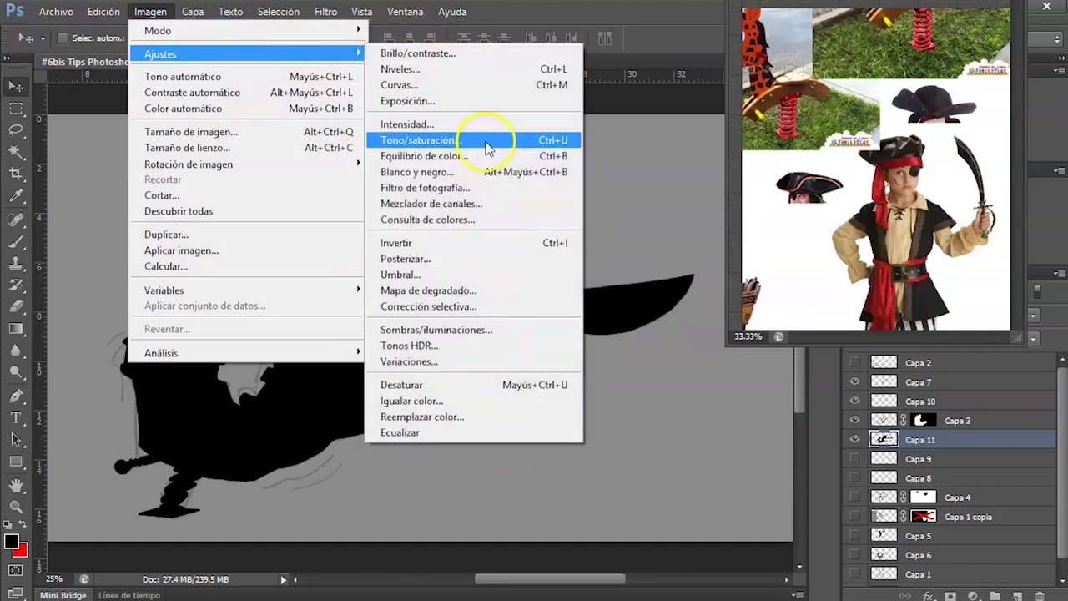
pyautogui.click(563, 149)
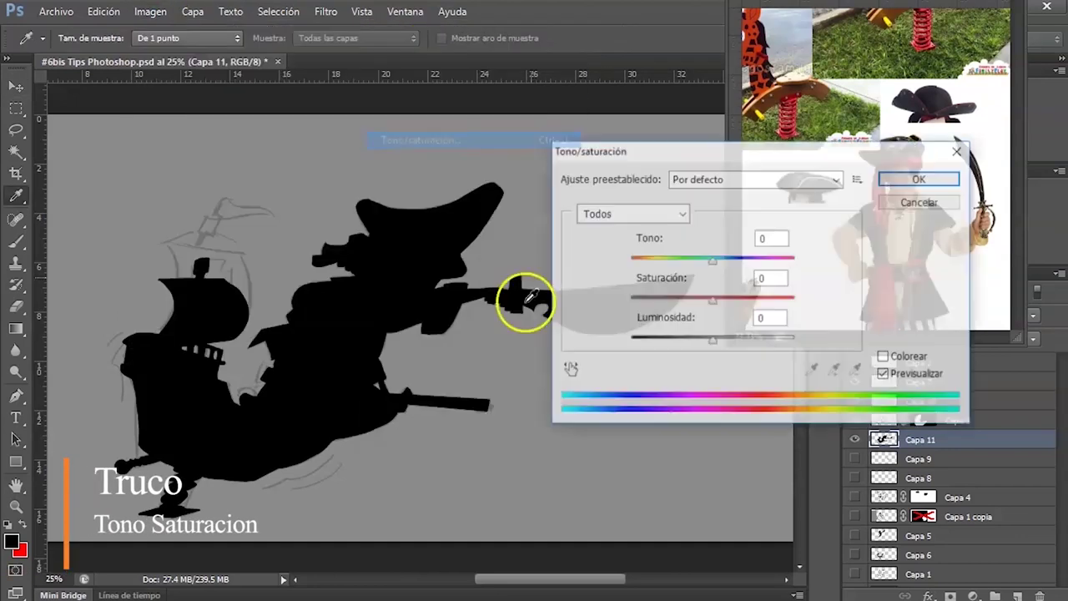
pyautogui.moveTo(707, 414)
pyautogui.mouseDown()
pyautogui.moveTo(752, 415)
pyautogui.moveTo(720, 413)
pyautogui.moveTo(736, 417)
pyautogui.mouseUp()
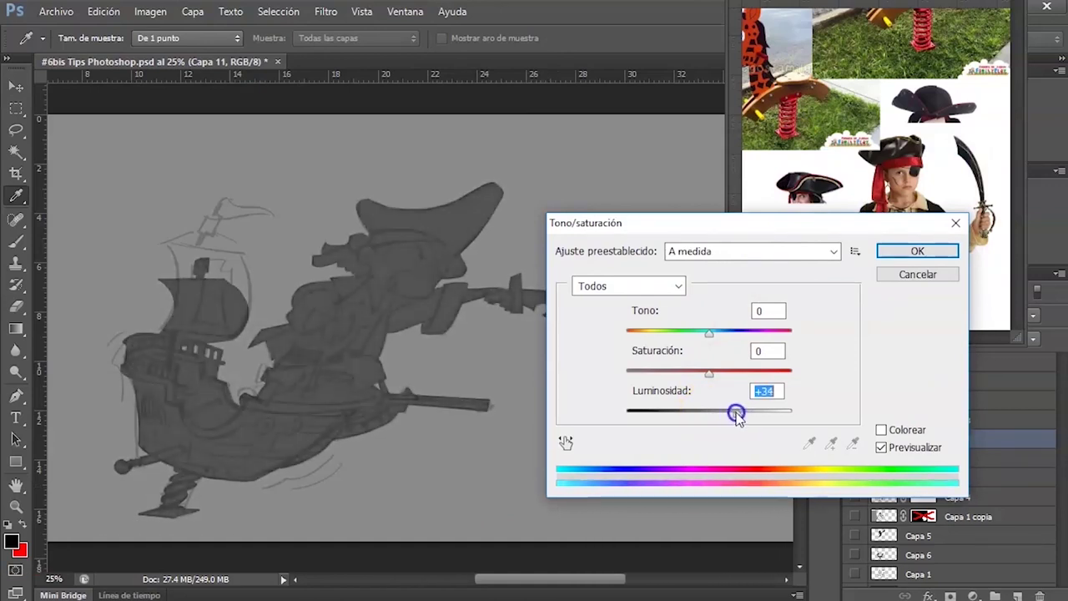
pyautogui.click(918, 251)
# Lock the transparent pixels of Capa 11.
pyautogui.press('l')
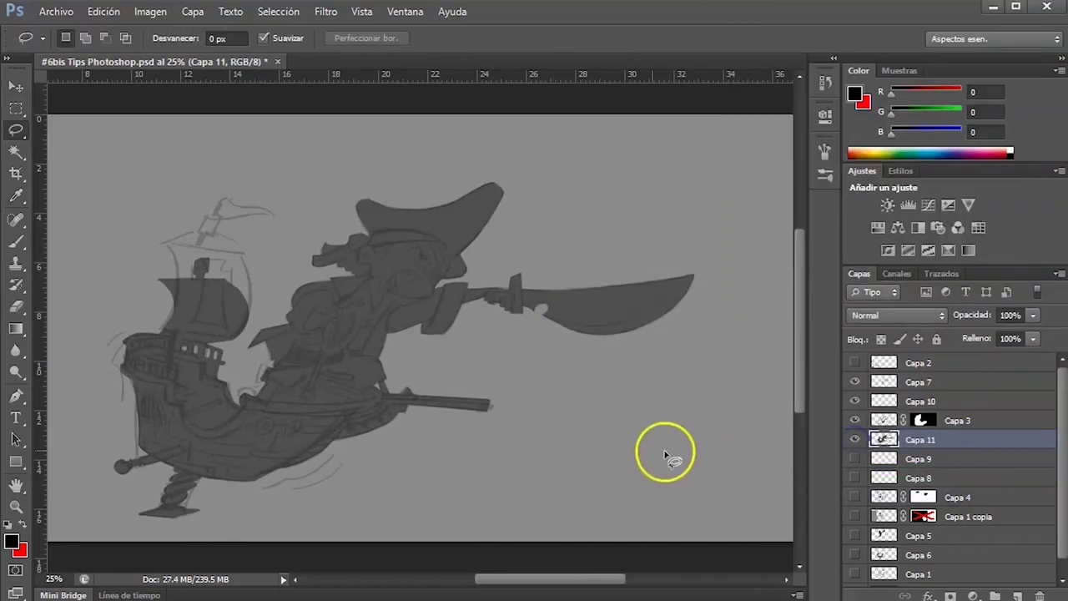
pyautogui.click(881, 340)
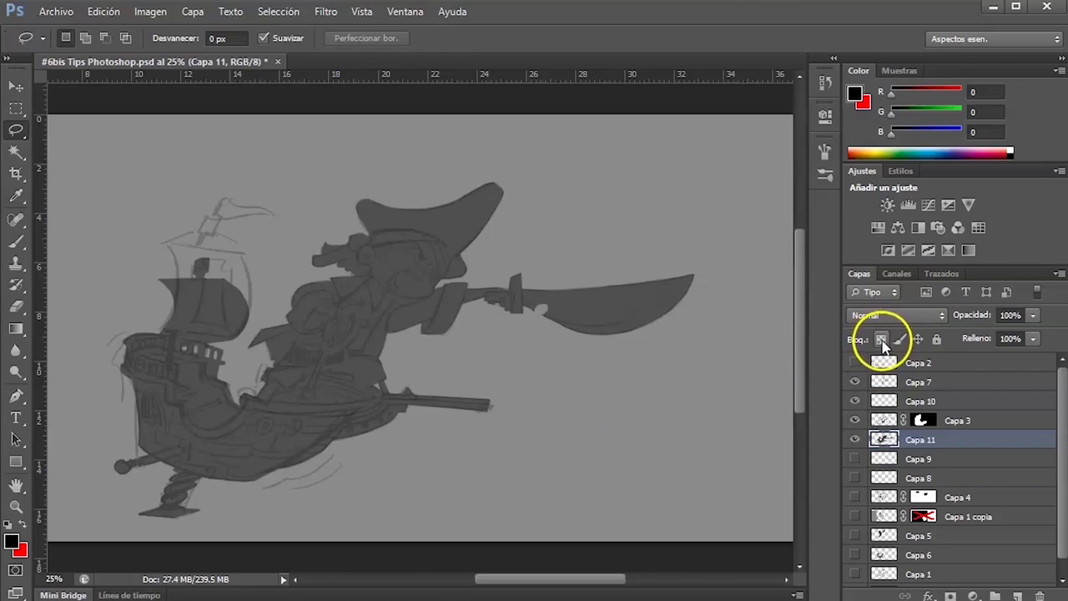
pyautogui.click(881, 339)
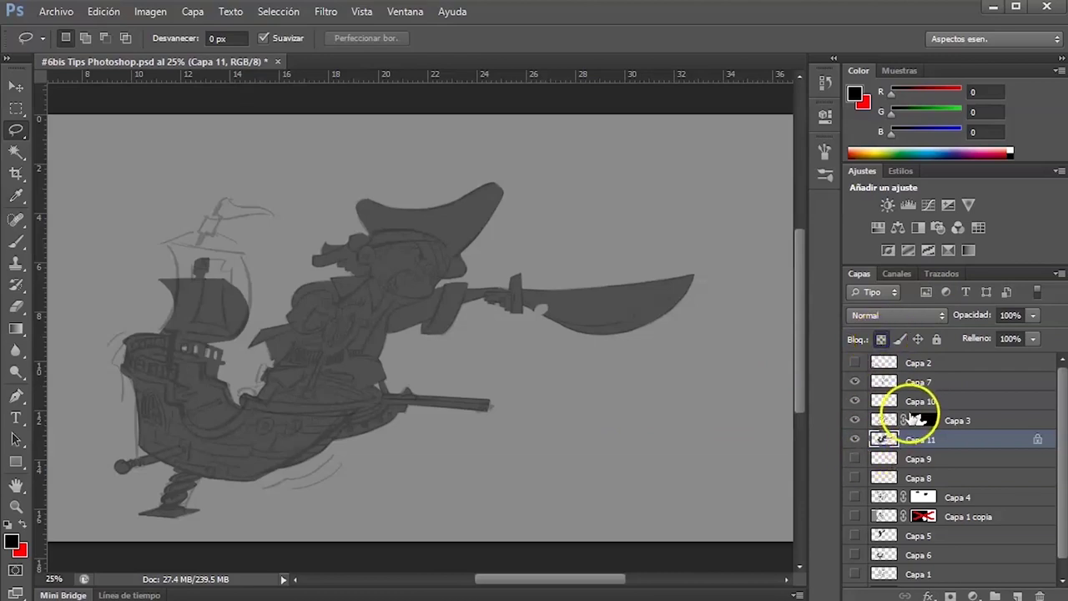
# Make red the foreground colour, load Capa 11's silhouette as a selection, and deselect it.
pyautogui.press('b')
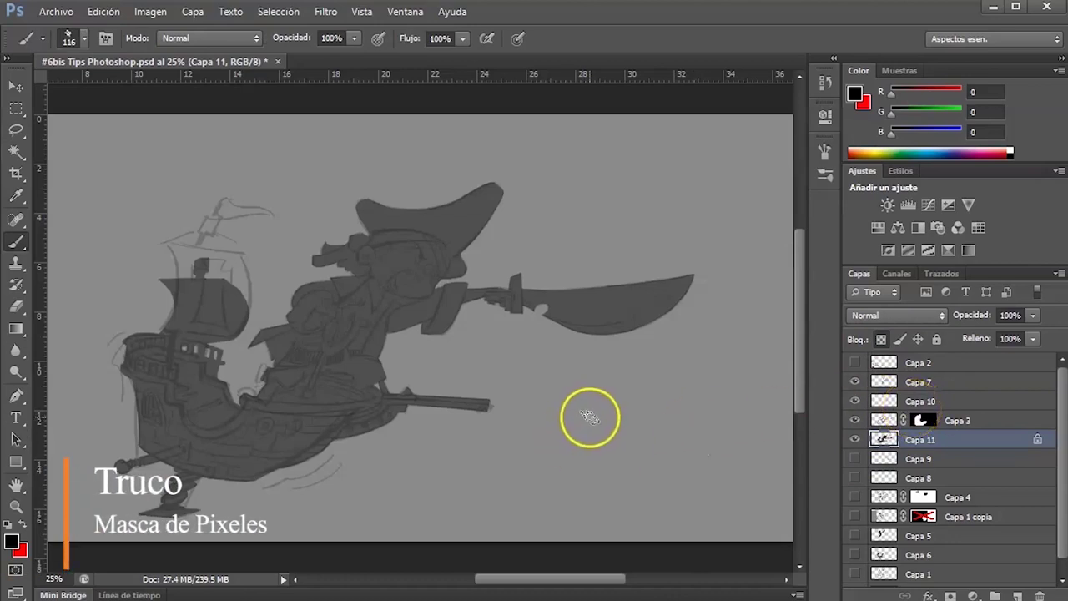
pyautogui.press('x')
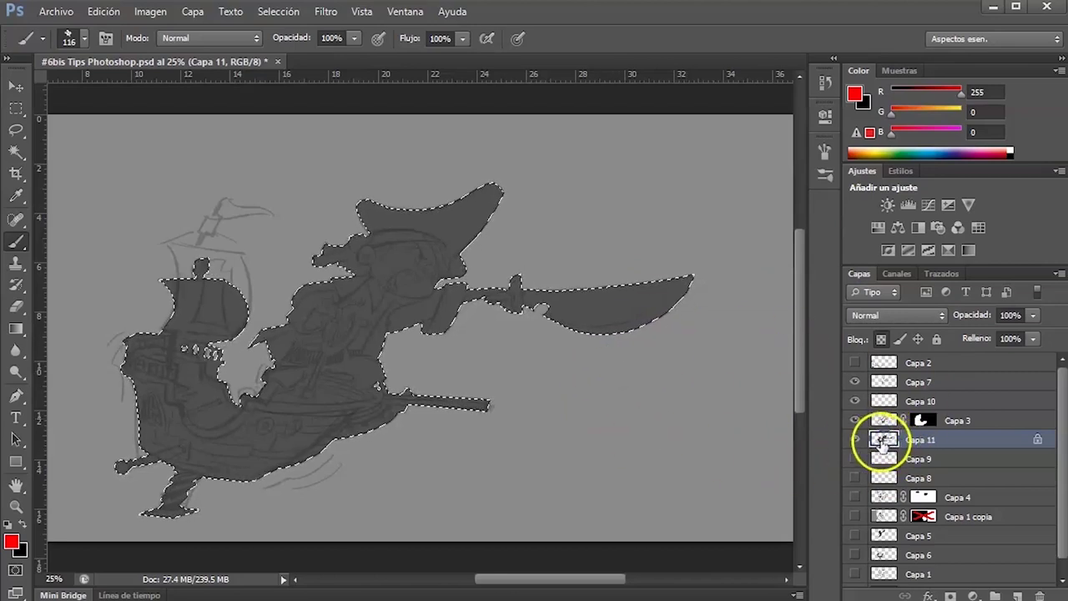
pyautogui.keyDown('ctrl'); pyautogui.click(941, 440); pyautogui.keyUp('ctrl')
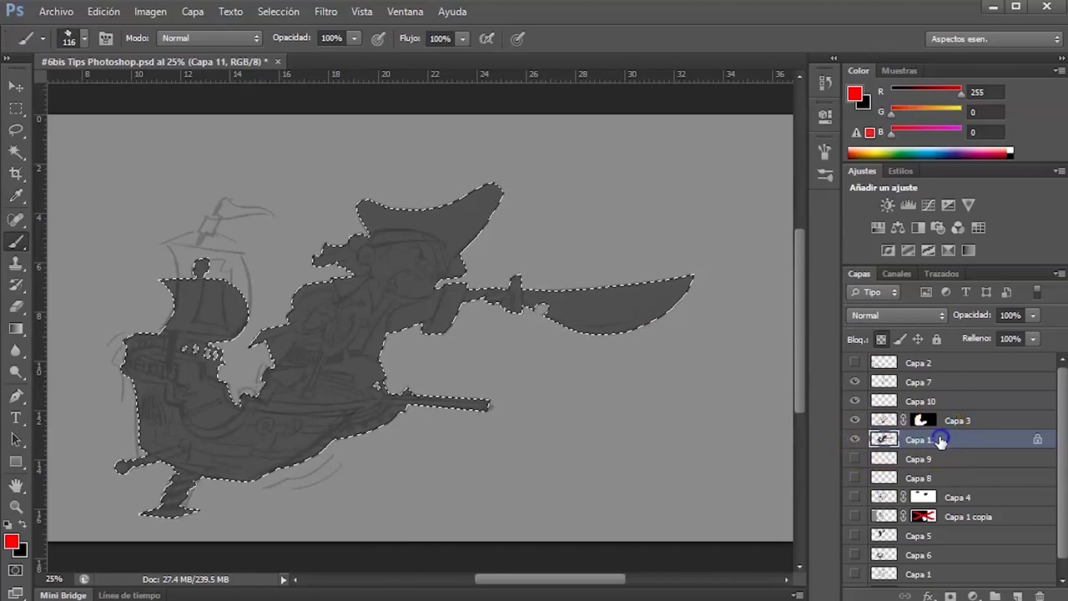
pyautogui.keyDown('ctrl'); pyautogui.click(961, 422); pyautogui.keyUp('ctrl')
pyautogui.keyDown('ctrl'); pyautogui.click(986, 419); pyautogui.keyUp('ctrl')
pyautogui.keyDown('ctrl'); pyautogui.click(883, 440); pyautogui.keyUp('ctrl')
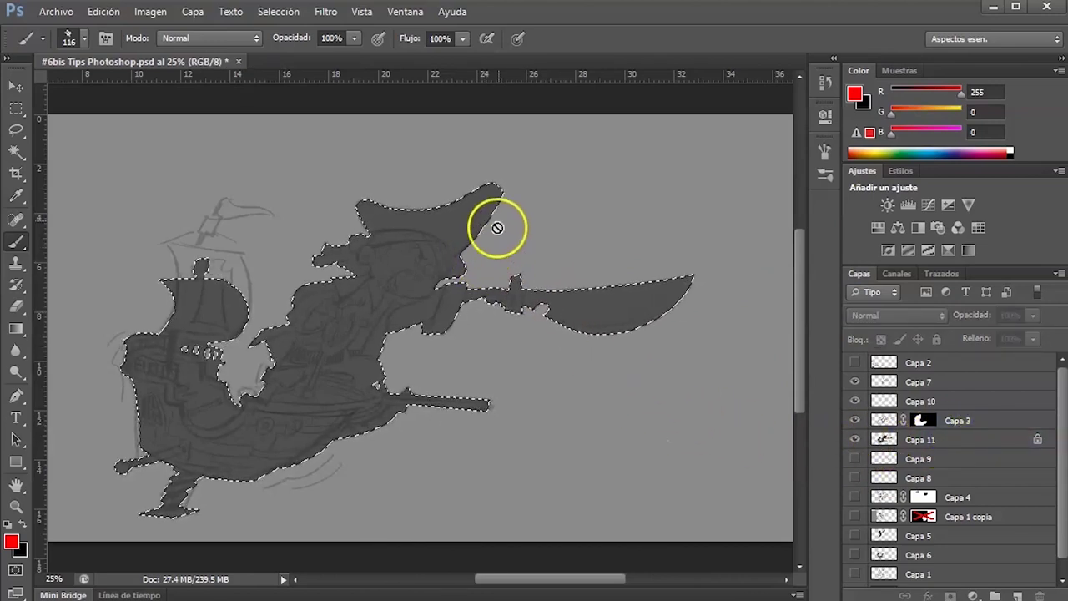
pyautogui.click(884, 438)
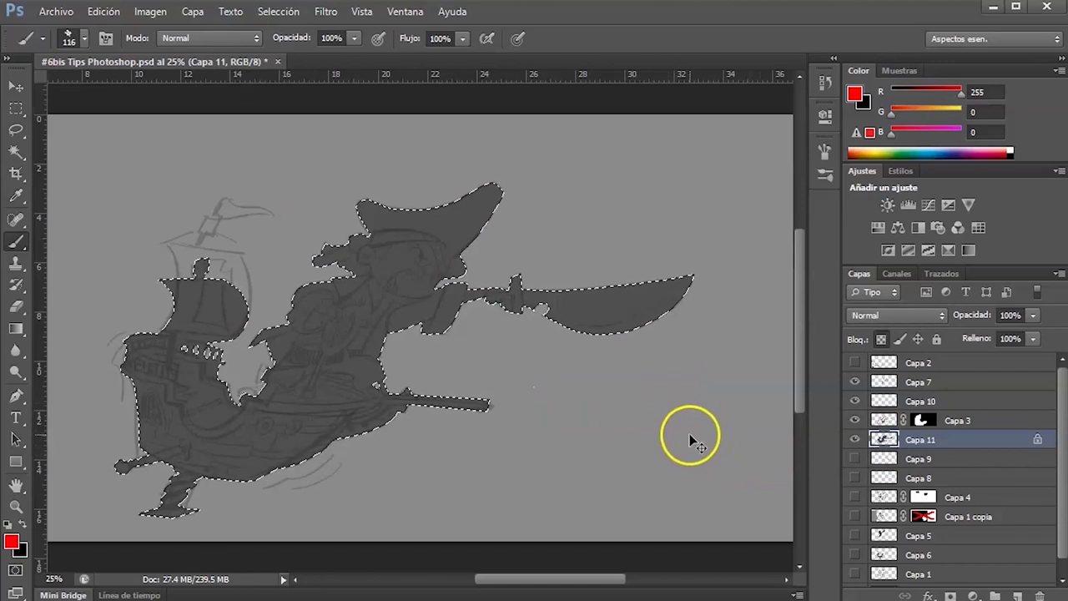
pyautogui.hotkey('ctrl', 'd')
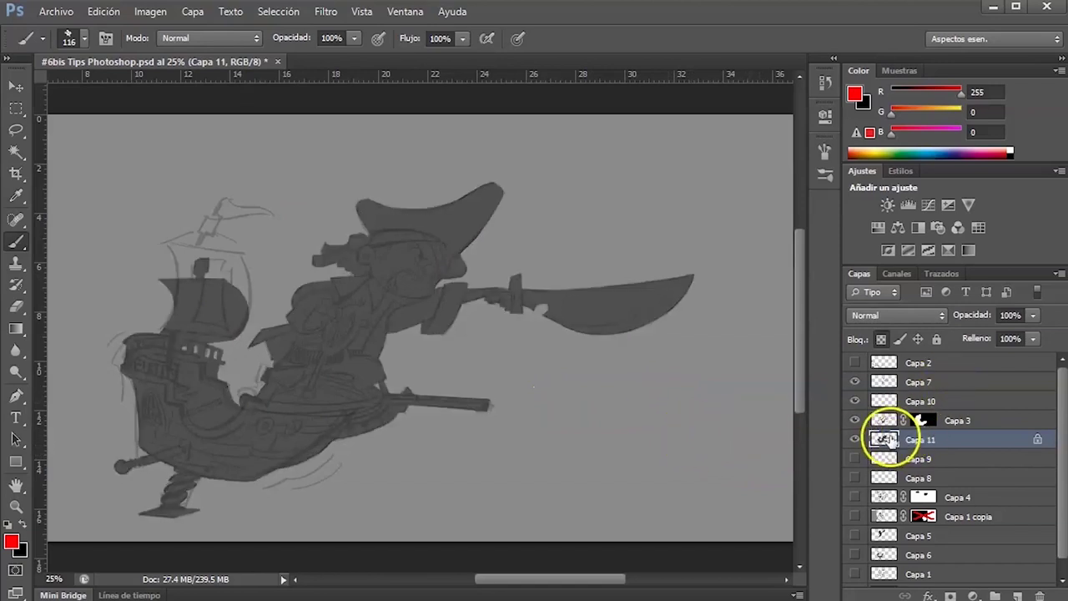
# Try red brush strokes across the canvas with Capa 11's transparent pixels unlocked, and undo them.
pyautogui.click(883, 342)
pyautogui.moveTo(623, 227)
pyautogui.mouseDown()
pyautogui.moveTo(545, 375)
pyautogui.moveTo(648, 255)
pyautogui.moveTo(677, 347)
pyautogui.moveTo(436, 353)
pyautogui.moveTo(214, 506)
pyautogui.moveTo(631, 247)
pyautogui.moveTo(664, 123)
pyautogui.moveTo(720, 278)
pyautogui.moveTo(618, 315)
pyautogui.mouseUp()
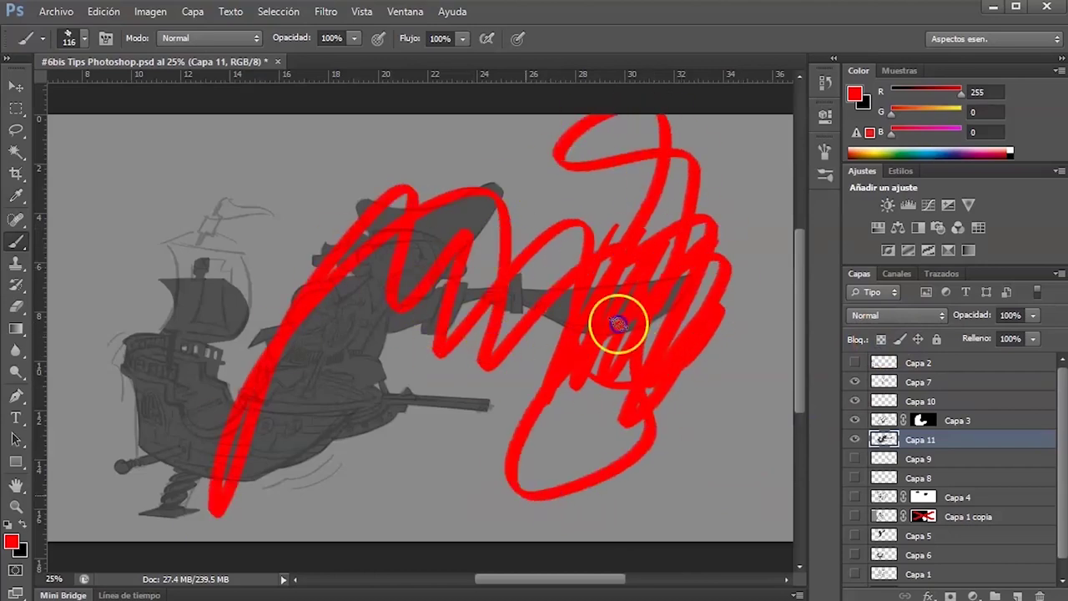
pyautogui.hotkey('ctrl', 'z')
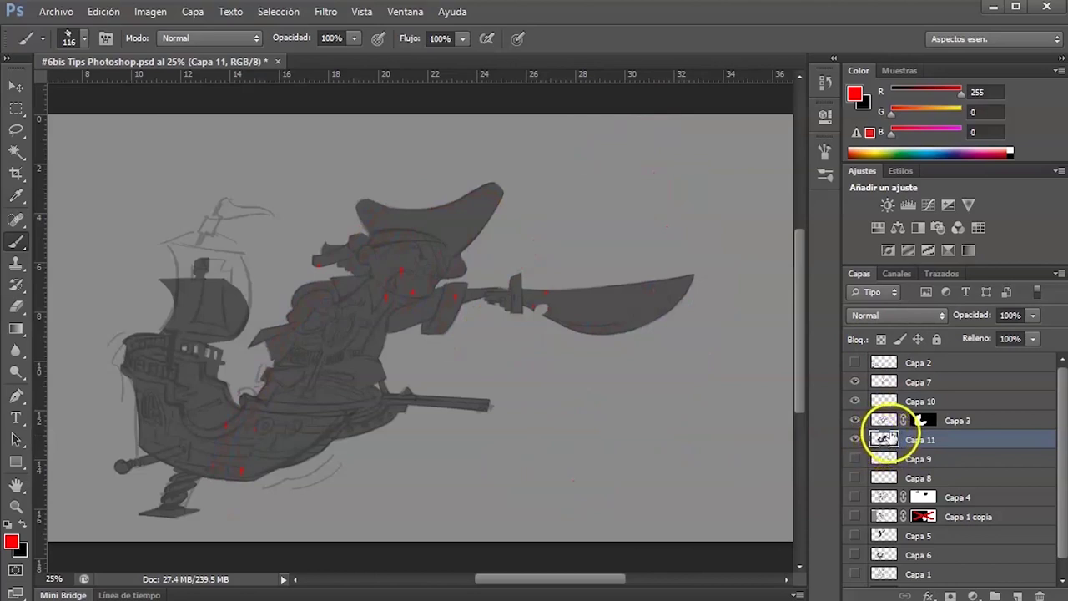
# Relock Capa 11's transparent pixels, try painting the sword blade red, and undo the paint.
pyautogui.click(882, 339)
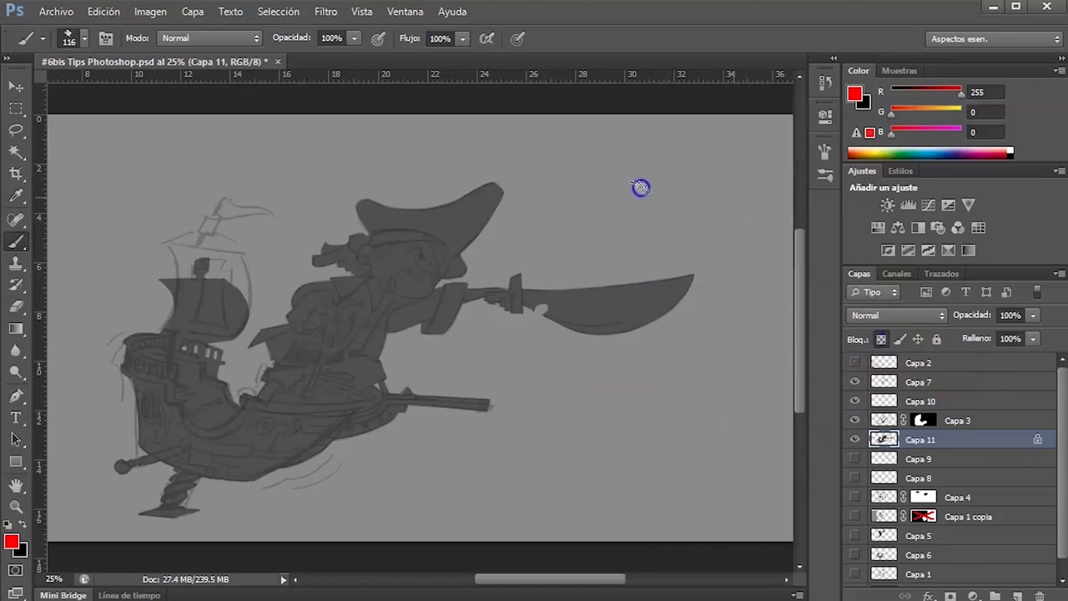
pyautogui.click(621, 402)
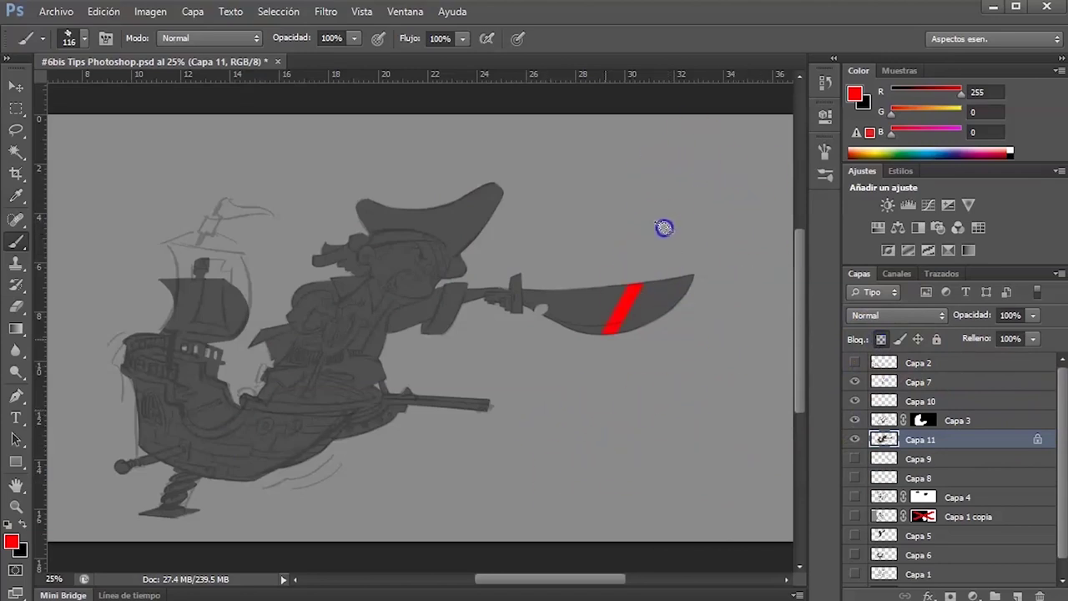
pyautogui.moveTo(548, 410)
pyautogui.mouseDown()
pyautogui.moveTo(612, 236)
pyautogui.moveTo(527, 387)
pyautogui.mouseUp()
pyautogui.moveTo(535, 318); pyautogui.dragTo(613, 257)
pyautogui.moveTo(614, 257)
pyautogui.mouseDown()
pyautogui.moveTo(564, 348)
pyautogui.moveTo(694, 269)
pyautogui.mouseUp()
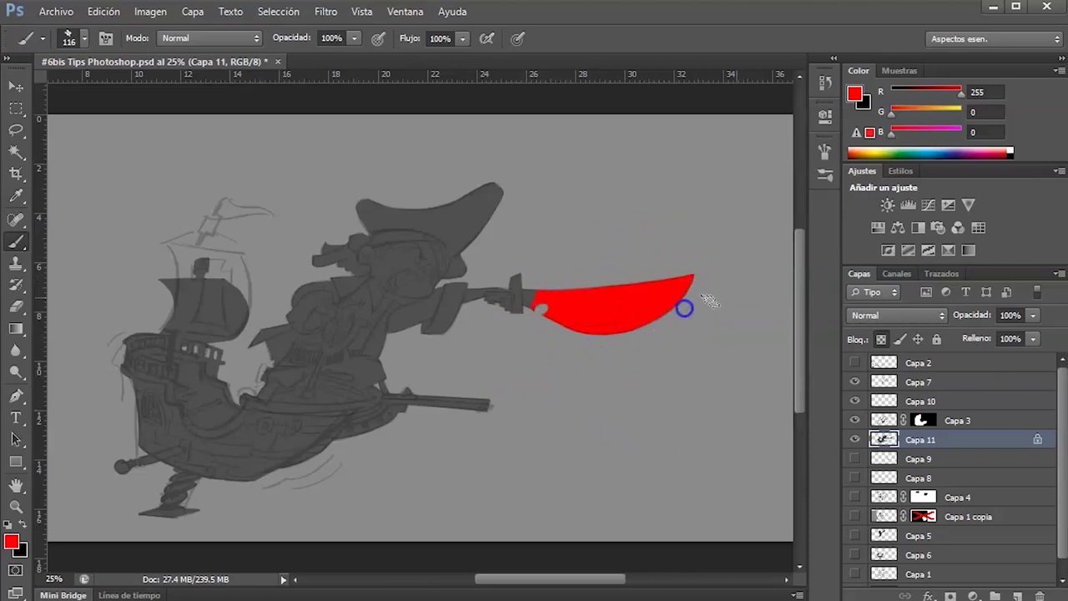
pyautogui.hotkey('ctrl', 'z')
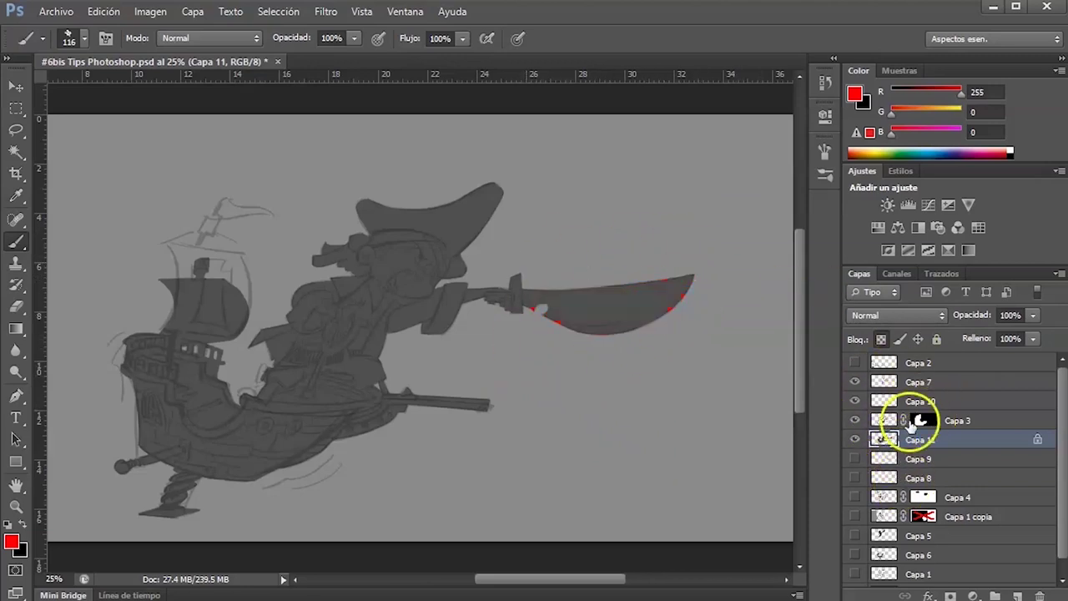
# Isolate Capa 11 to inspect the silhouette alone, and restore the visibility of the other layers.
pyautogui.press('alt')
pyautogui.press('alt')
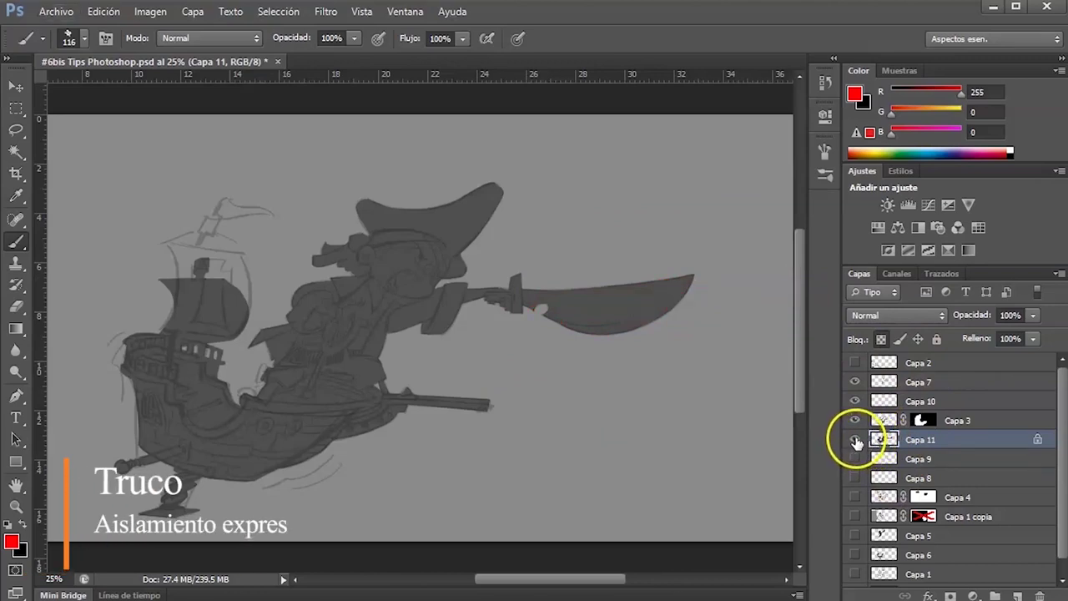
pyautogui.keyDown('alt'); pyautogui.click(856, 443); pyautogui.keyUp('alt')
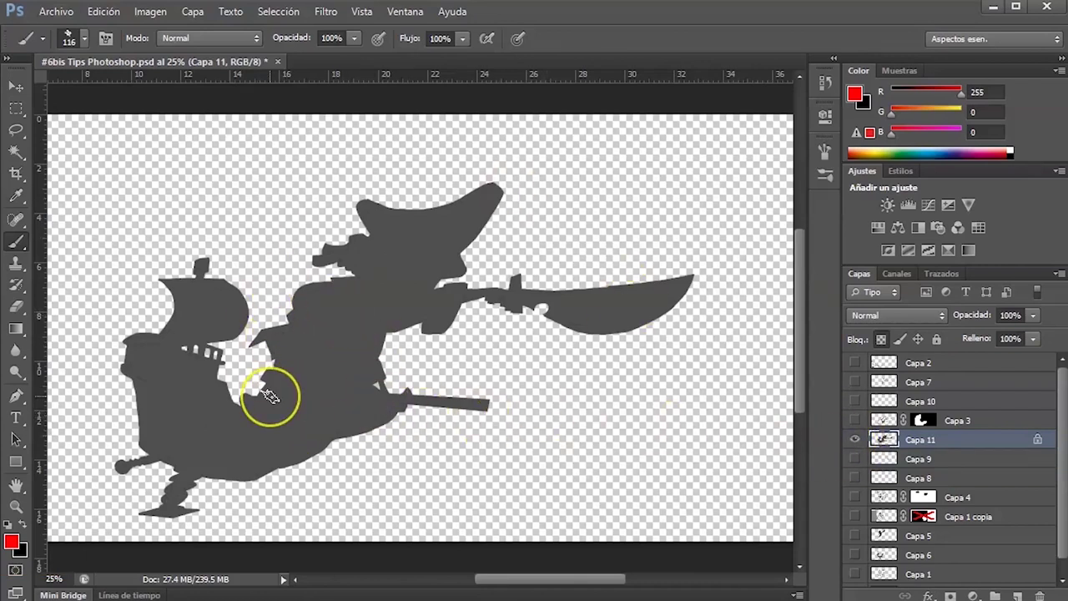
pyautogui.moveTo(872, 440); pyautogui.dragTo(883, 454)
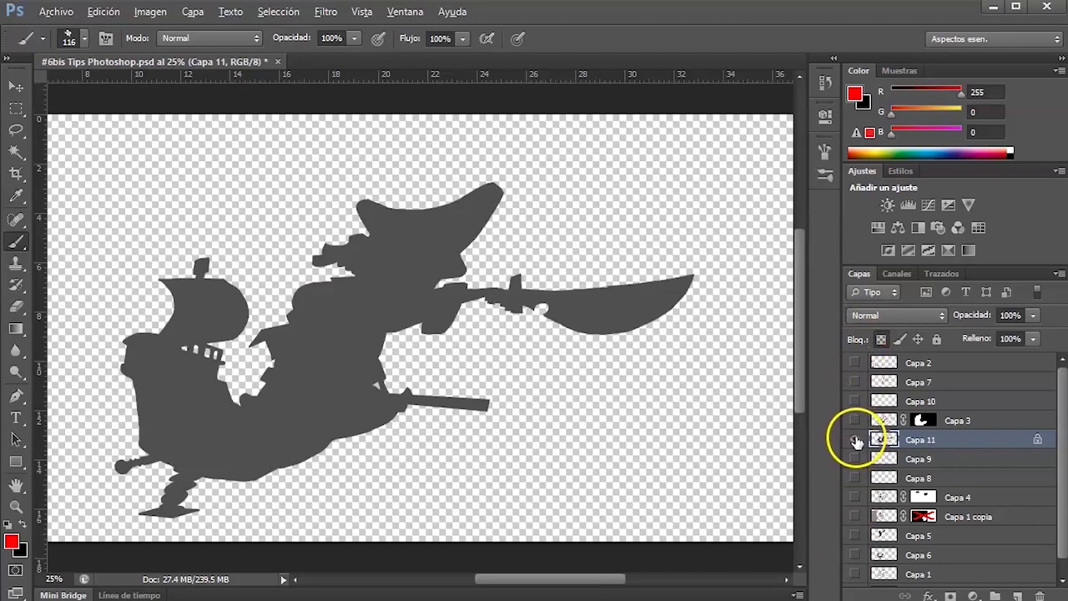
pyautogui.keyDown('alt'); pyautogui.click(855, 440); pyautogui.keyUp('alt')
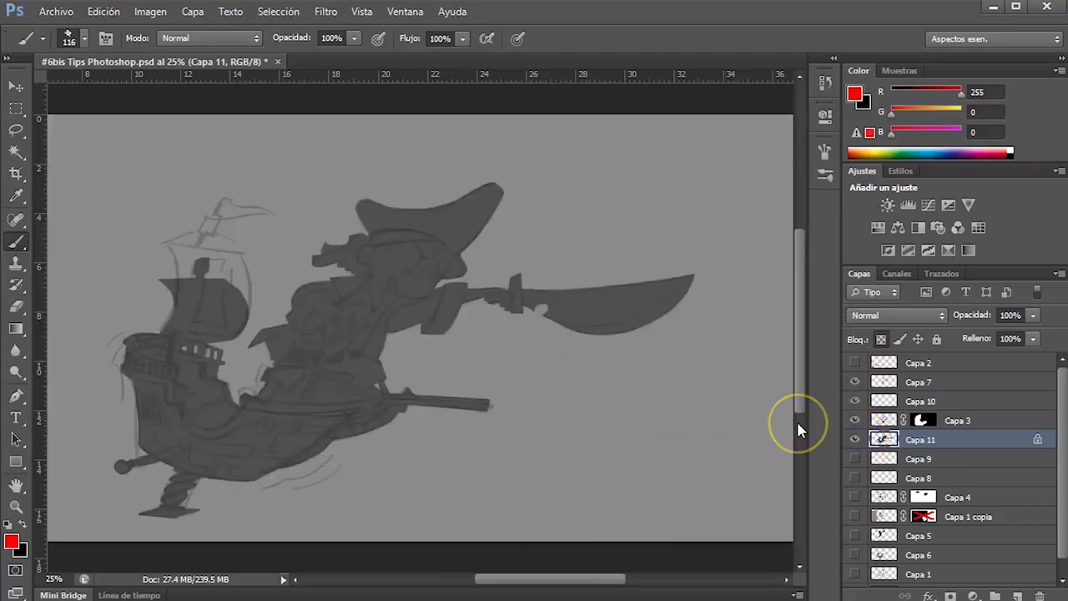
# Draw a loose Lasso selection around the sword's blade on Capa 11.
pyautogui.press('l')
pyautogui.moveTo(543, 266)
pyautogui.mouseDown()
pyautogui.moveTo(699, 186)
pyautogui.moveTo(745, 274)
pyautogui.moveTo(611, 402)
pyautogui.mouseUp()
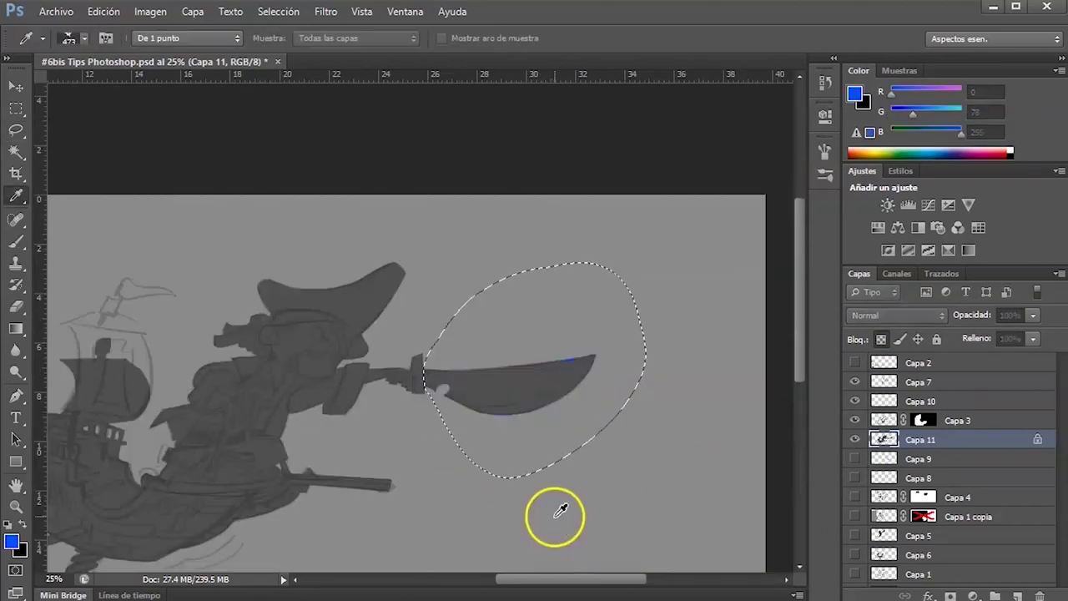
pyautogui.hotkey('ctrl', 'u')
pyautogui.press('b')
pyautogui.press('Escape')
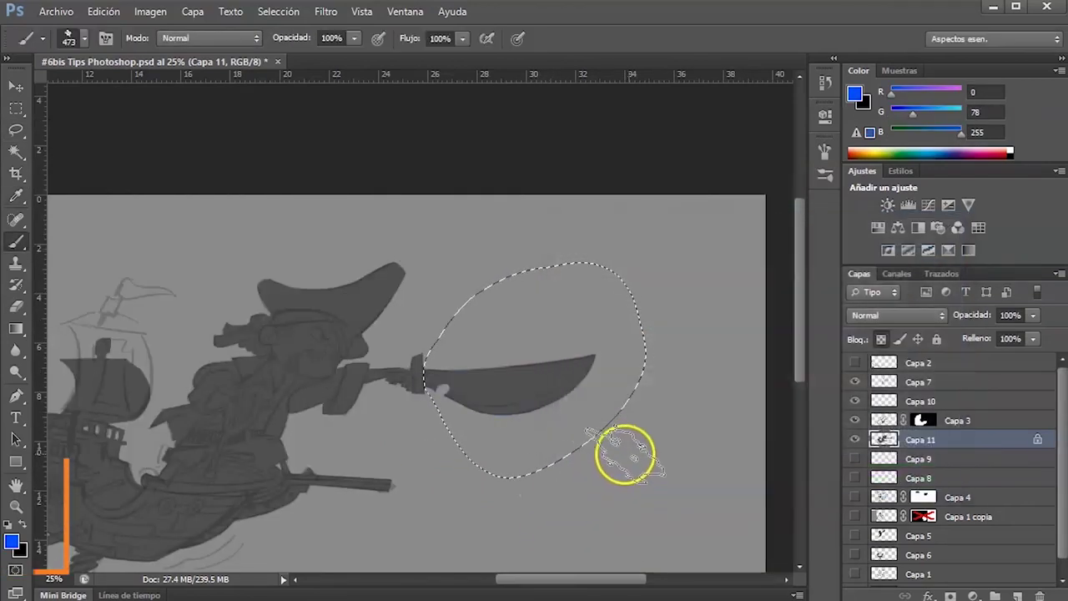
pyautogui.press('v')
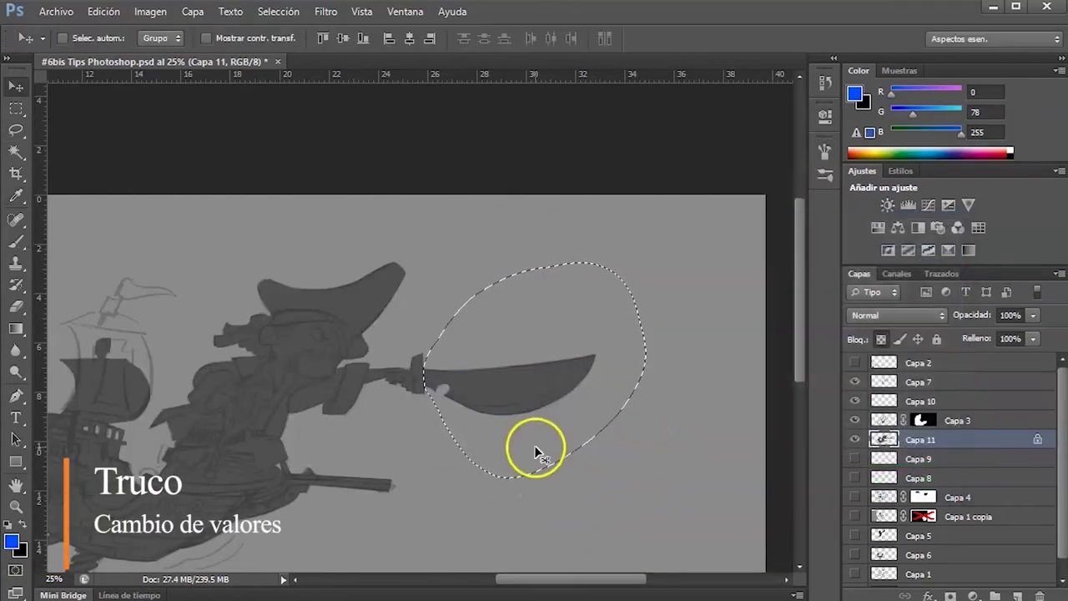
# Lighten the selected sword blade to pale grey with a Hue/Saturation lightness adjustment, and deselect.
pyautogui.hotkey('ctrl', 'u')
pyautogui.moveTo(827, 222); pyautogui.dragTo(913, 179)
pyautogui.moveTo(803, 376); pyautogui.dragTo(858, 373)
pyautogui.click(1015, 208)
pyautogui.hotkey('ctrl', 'd')
pyautogui.moveTo(557, 499); pyautogui.dragTo(663, 453)
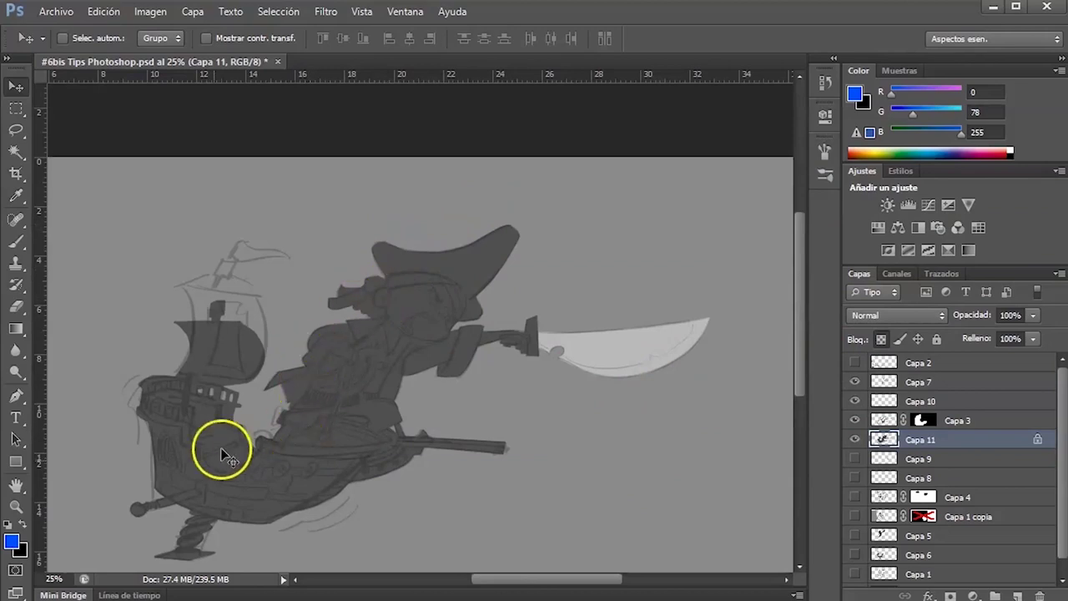
# Lasso the pirate's sword arm and chest, and subtract the face area from the selection with the Magic Wand at tolerance 10.
pyautogui.moveTo(431, 489); pyautogui.dragTo(474, 476)
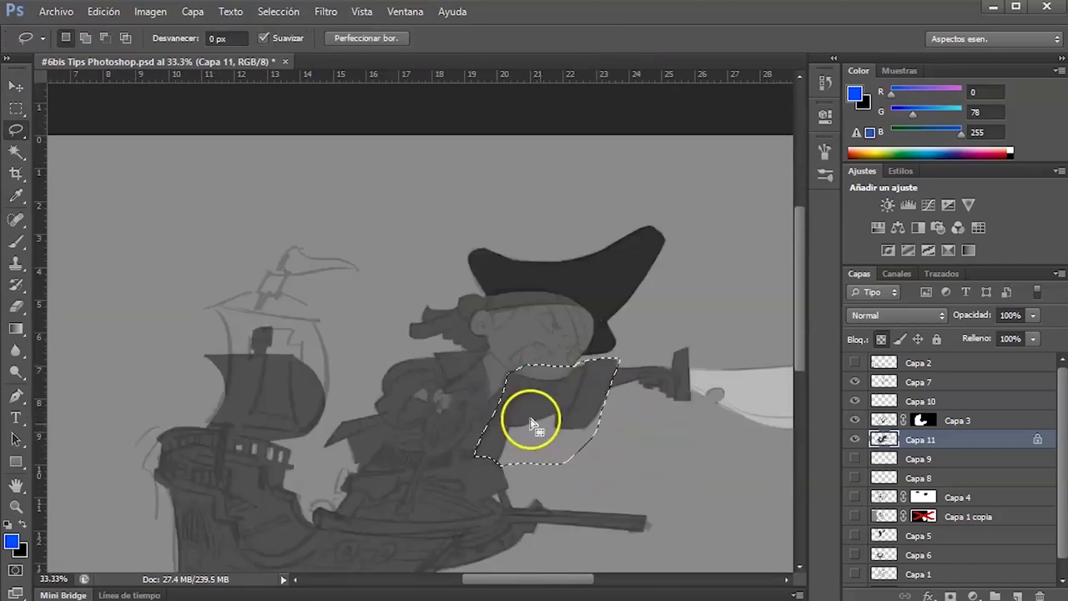
pyautogui.moveTo(532, 424)
pyautogui.mouseDown()
pyautogui.moveTo(573, 417)
pyautogui.moveTo(625, 379)
pyautogui.mouseUp()
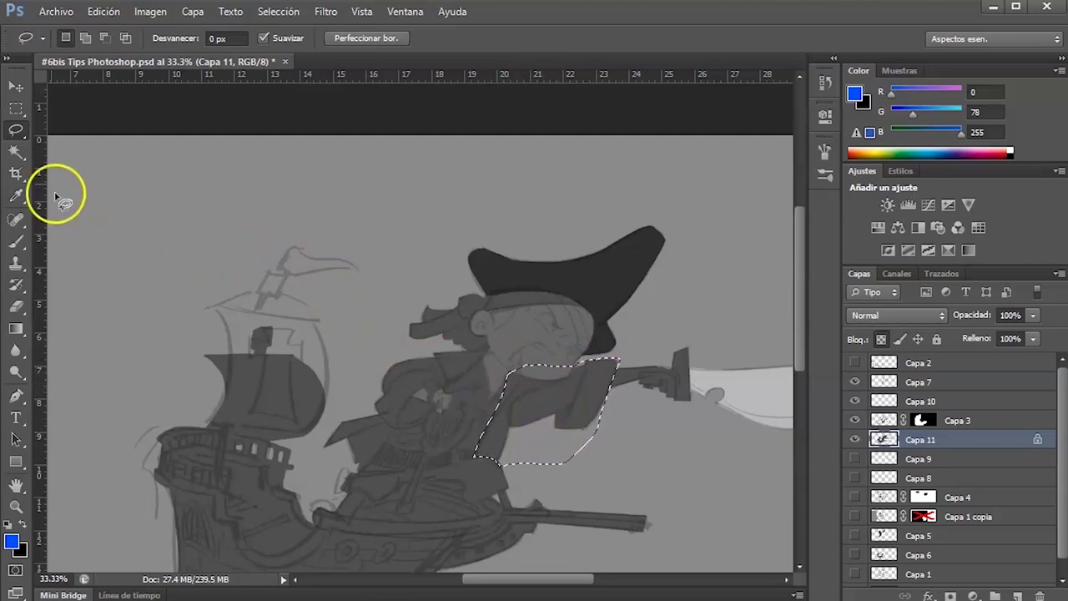
pyautogui.click(15, 151)
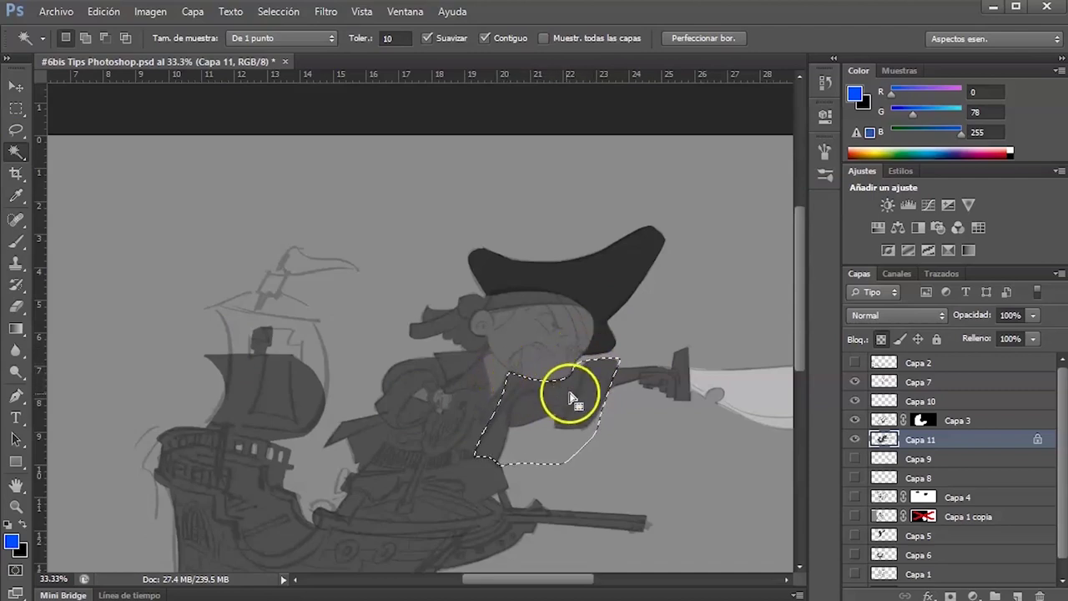
pyautogui.press('l')
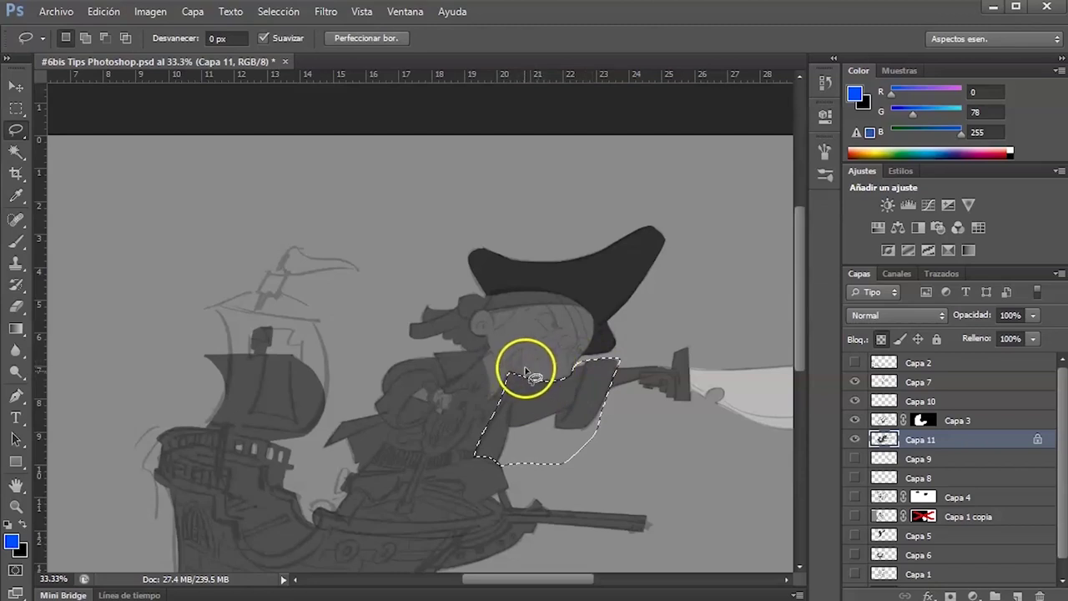
pyautogui.moveTo(571, 386)
pyautogui.mouseDown()
pyautogui.moveTo(552, 366)
pyautogui.moveTo(589, 367)
pyautogui.mouseUp()
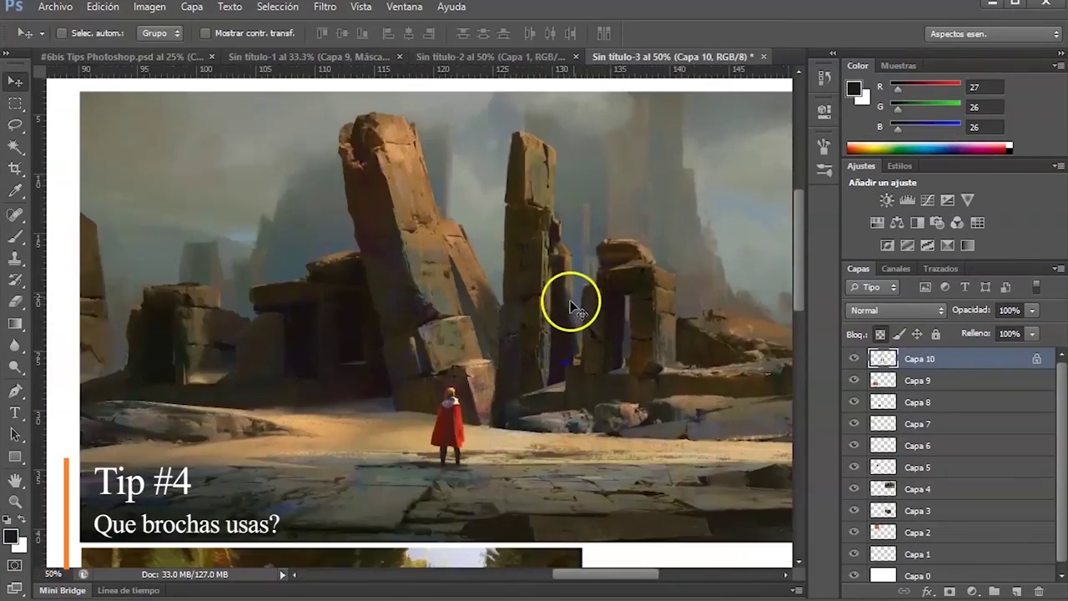
# Switch to the Sin título-3 document and examine the brushwork on the painting's stone ruins at 100% zoom.
pyautogui.moveTo(563, 424)
pyautogui.mouseDown()
pyautogui.moveTo(567, 372)
pyautogui.moveTo(564, 433)
pyautogui.mouseUp()
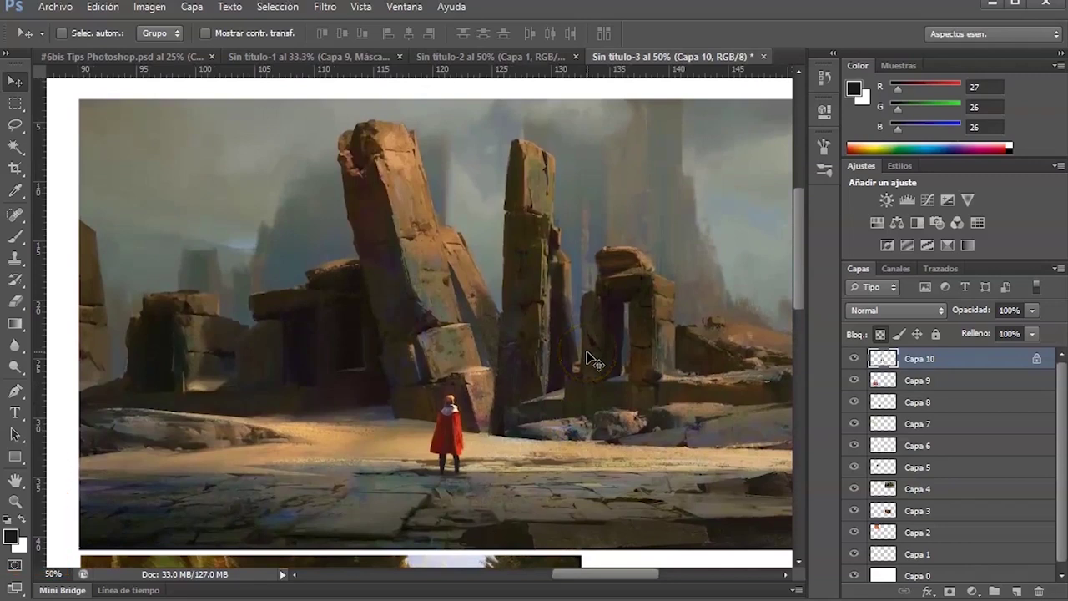
pyautogui.click(543, 433)
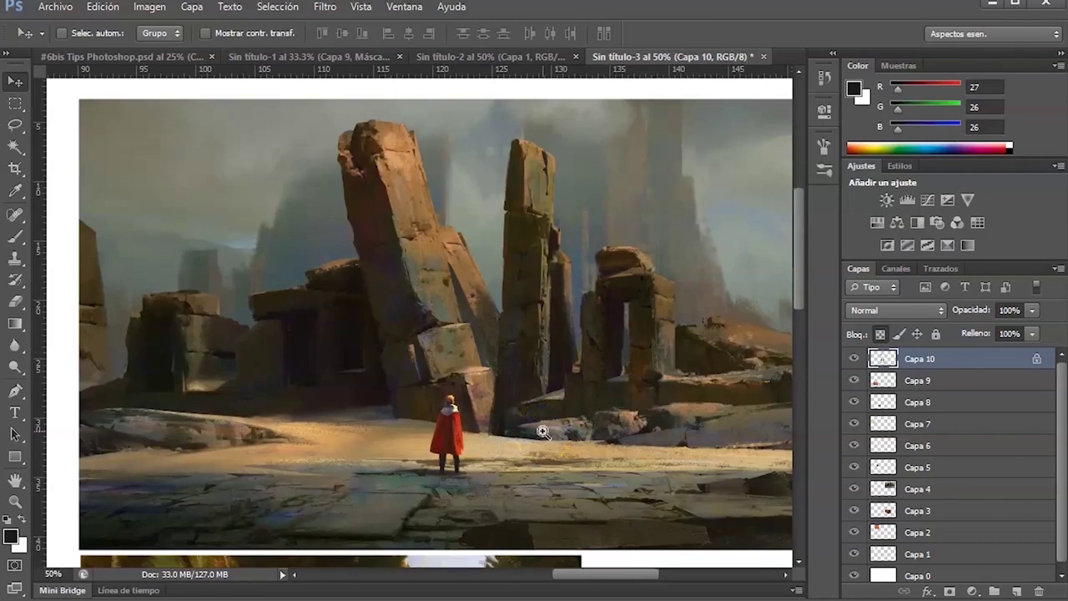
pyautogui.keyDown('ctrl'); pyautogui.click(613, 334); pyautogui.keyUp('ctrl')
pyautogui.moveTo(593, 335); pyautogui.dragTo(590, 391)
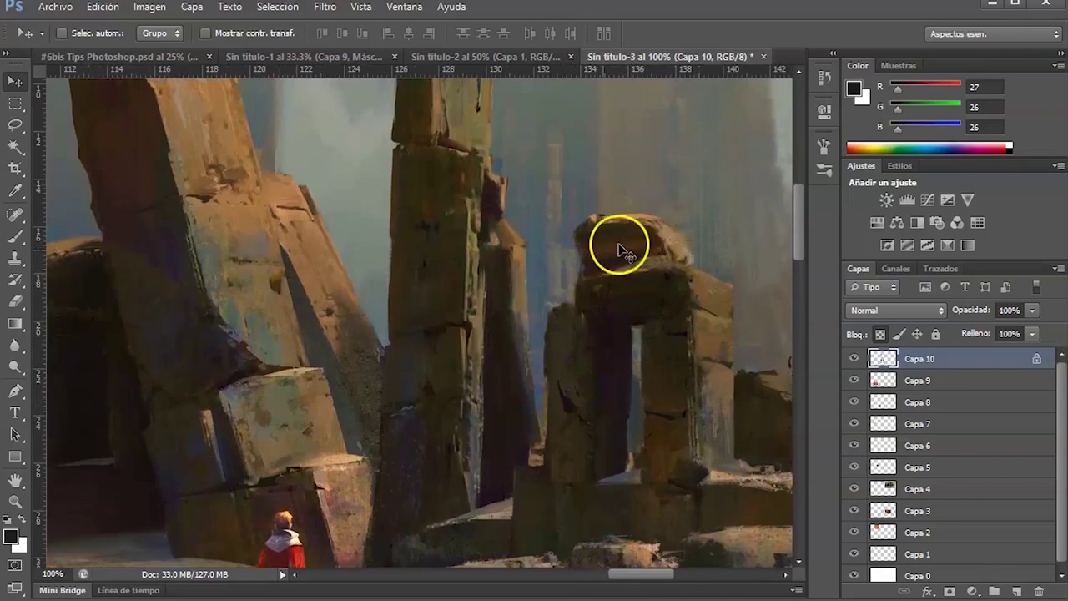
# Examine the flat illustration of the woman in front of the yellow heart at 100% zoom.
pyautogui.keyDown('alt'); pyautogui.click(608, 318); pyautogui.keyUp('alt')
pyautogui.keyDown('alt'); pyautogui.click(608, 318); pyautogui.keyUp('alt')
pyautogui.moveTo(254, 391); pyautogui.dragTo(588, 395)
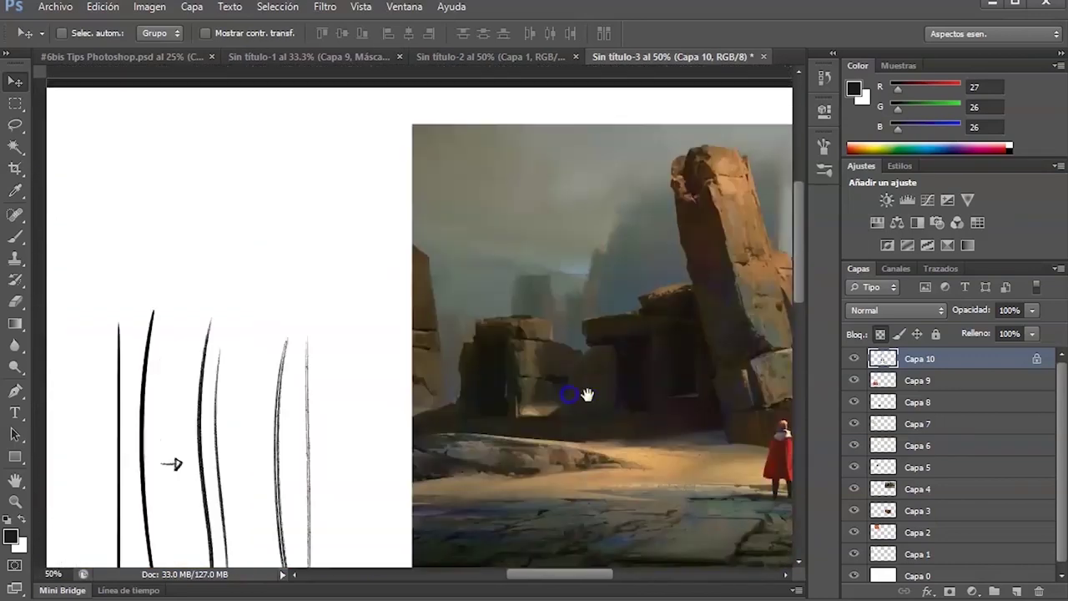
pyautogui.moveTo(510, 384); pyautogui.dragTo(615, 429)
pyautogui.moveTo(459, 406); pyautogui.dragTo(521, 415)
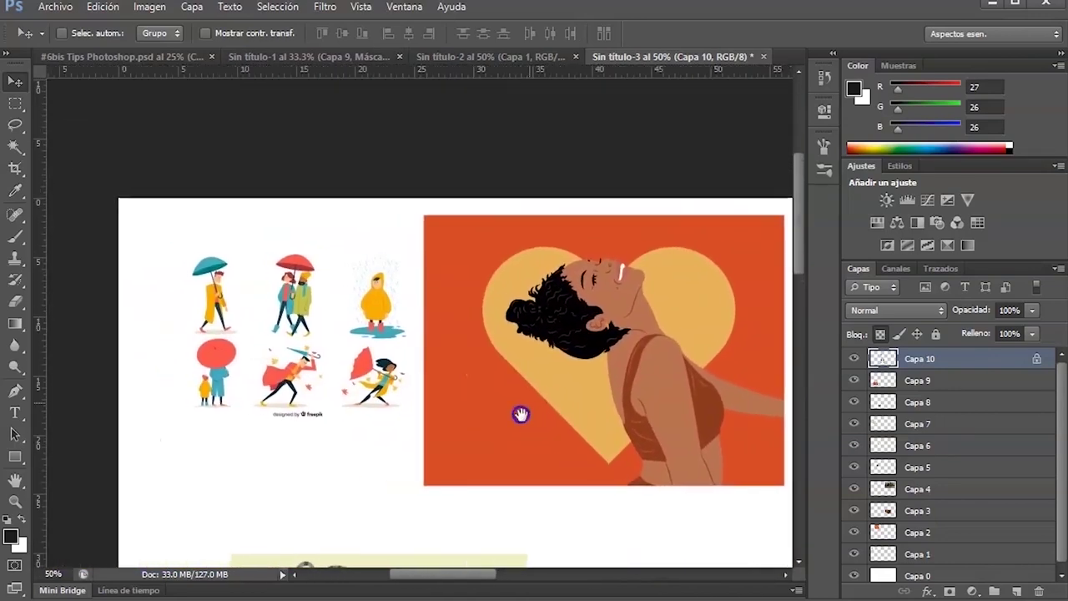
pyautogui.keyDown('ctrl'); pyautogui.click(564, 381); pyautogui.keyUp('ctrl')
pyautogui.keyDown('ctrl'); pyautogui.click(660, 367); pyautogui.keyUp('ctrl')
pyautogui.moveTo(667, 349); pyautogui.dragTo(453, 365)
pyautogui.moveTo(525, 386); pyautogui.dragTo(520, 350)
pyautogui.hotkey('ctrl', 'r')
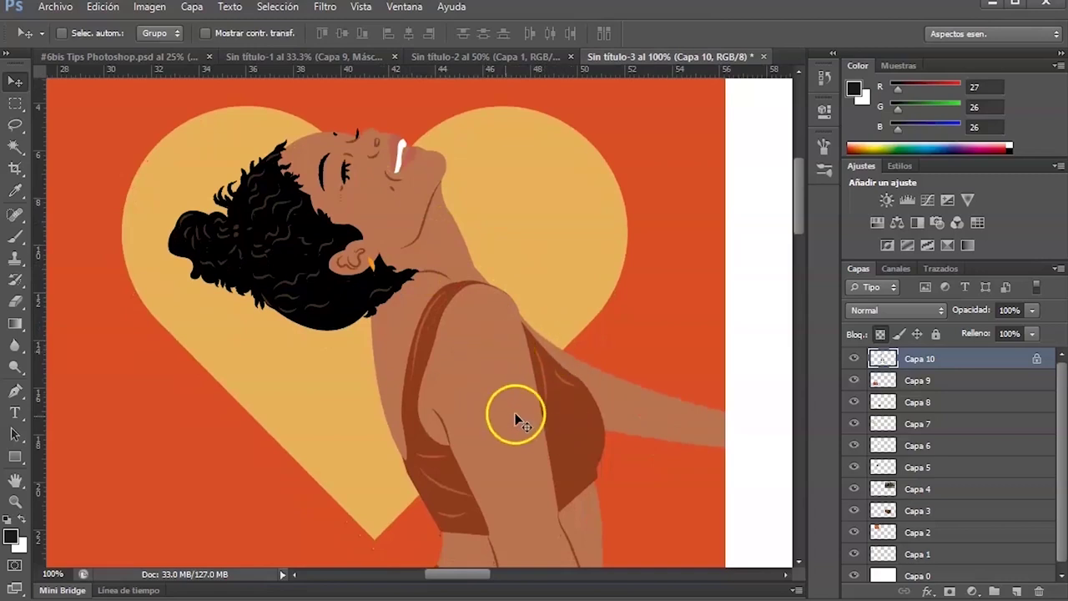
# Compare the flat illustration of the bearded man and girl at 100% zoom with the stone ruins painting at 50%.
pyautogui.keyDown('alt'); pyautogui.click(601, 350); pyautogui.keyUp('alt')
pyautogui.keyDown('alt'); pyautogui.click(607, 350); pyautogui.keyUp('alt')
pyautogui.keyDown('alt'); pyautogui.click(608, 351); pyautogui.keyUp('alt')
pyautogui.moveTo(681, 338); pyautogui.dragTo(527, 353)
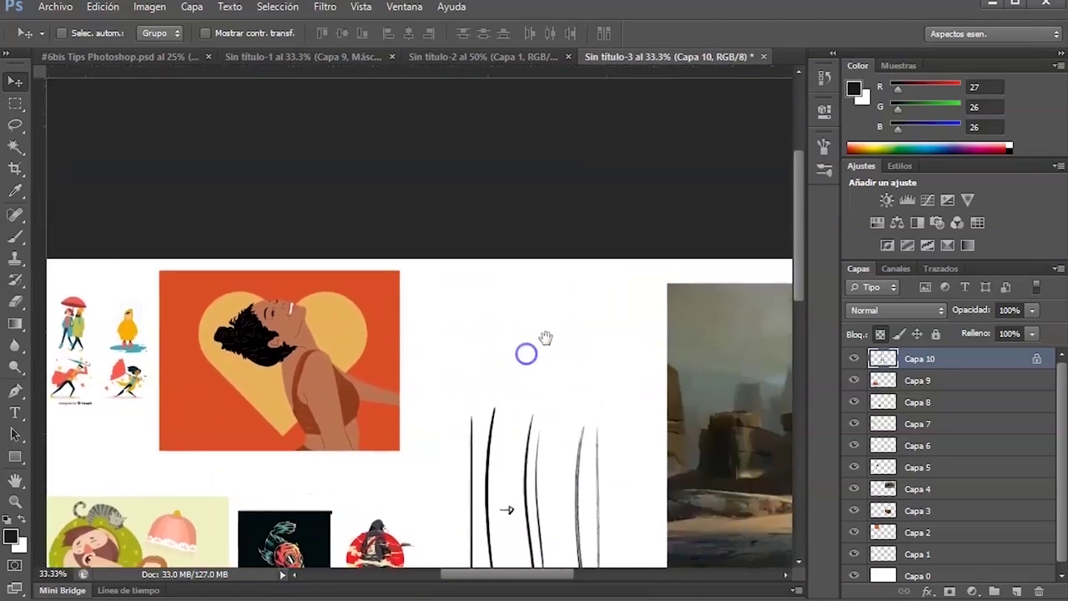
pyautogui.moveTo(699, 376); pyautogui.dragTo(593, 355)
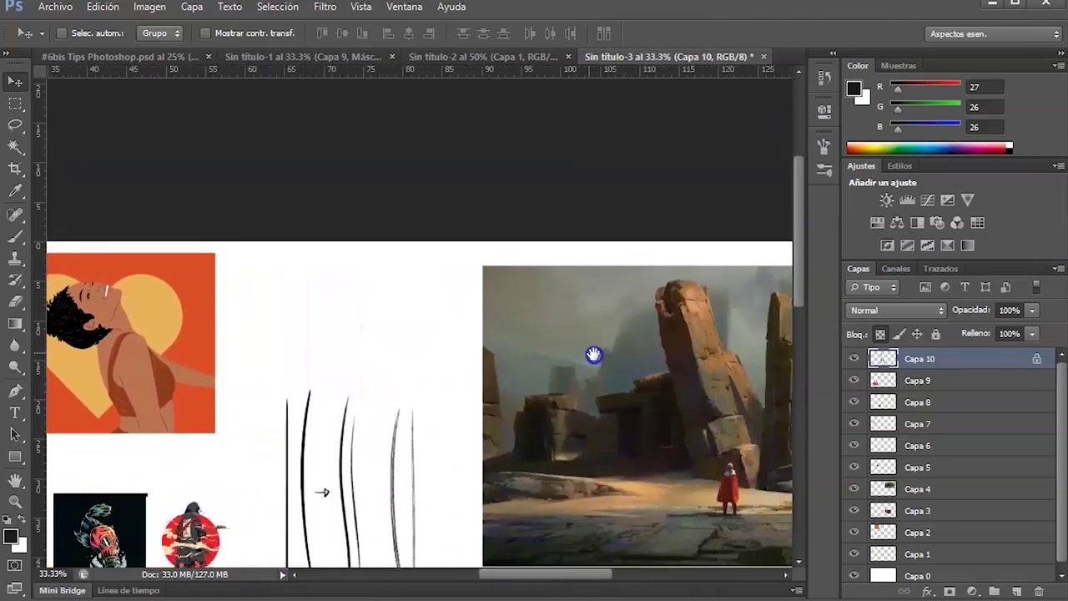
pyautogui.moveTo(658, 342); pyautogui.dragTo(536, 333)
pyautogui.hotkey('ctrl', '1')
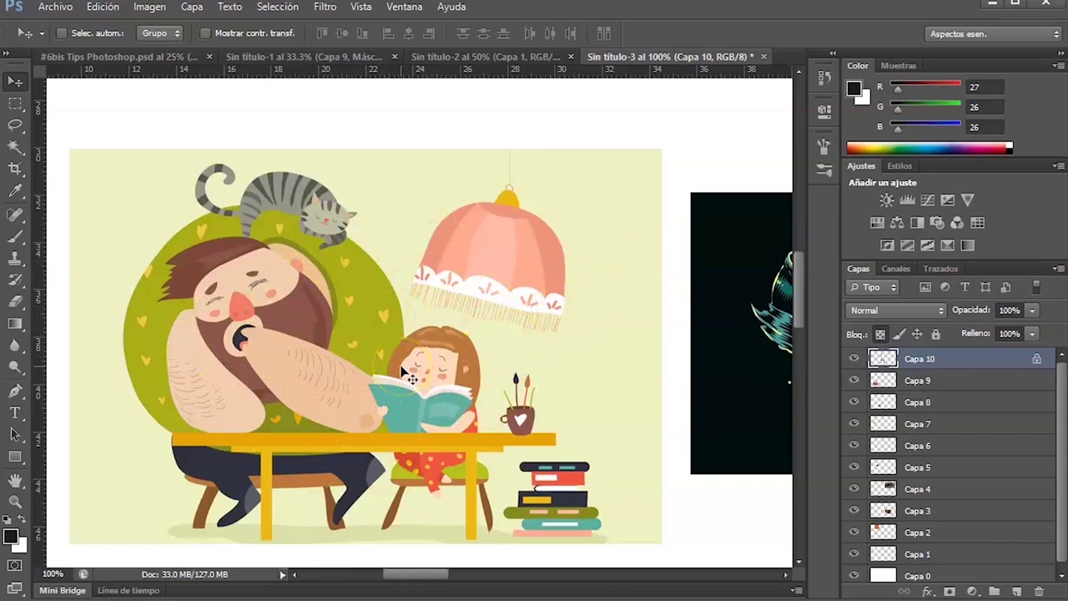
pyautogui.keyDown('alt'); pyautogui.click(692, 245); pyautogui.keyUp('alt')
pyautogui.keyDown('alt'); pyautogui.click(692, 245); pyautogui.keyUp('alt')
pyautogui.moveTo(758, 241); pyautogui.dragTo(164, 415)
pyautogui.hotkey('ctrl', 'r')
pyautogui.moveTo(633, 279)
pyautogui.mouseDown()
pyautogui.moveTo(459, 355)
pyautogui.moveTo(486, 212)
pyautogui.mouseUp()
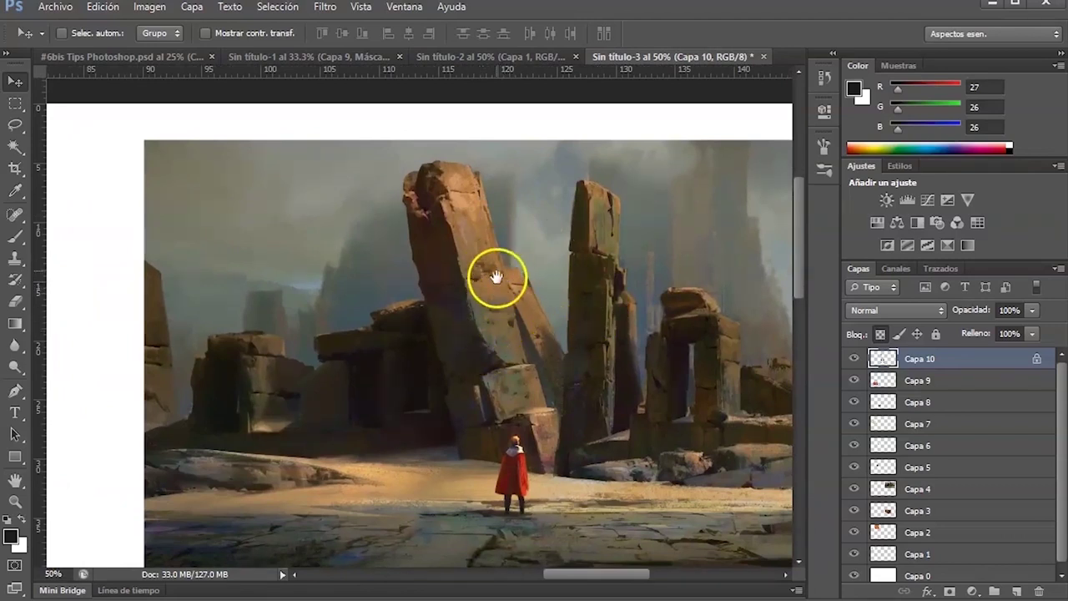
# Examine the shapes, textures and fine line details of the bearded man and girl illustration at 100% zoom.
pyautogui.moveTo(317, 420); pyautogui.dragTo(776, 321)
pyautogui.moveTo(312, 389); pyautogui.dragTo(679, 279)
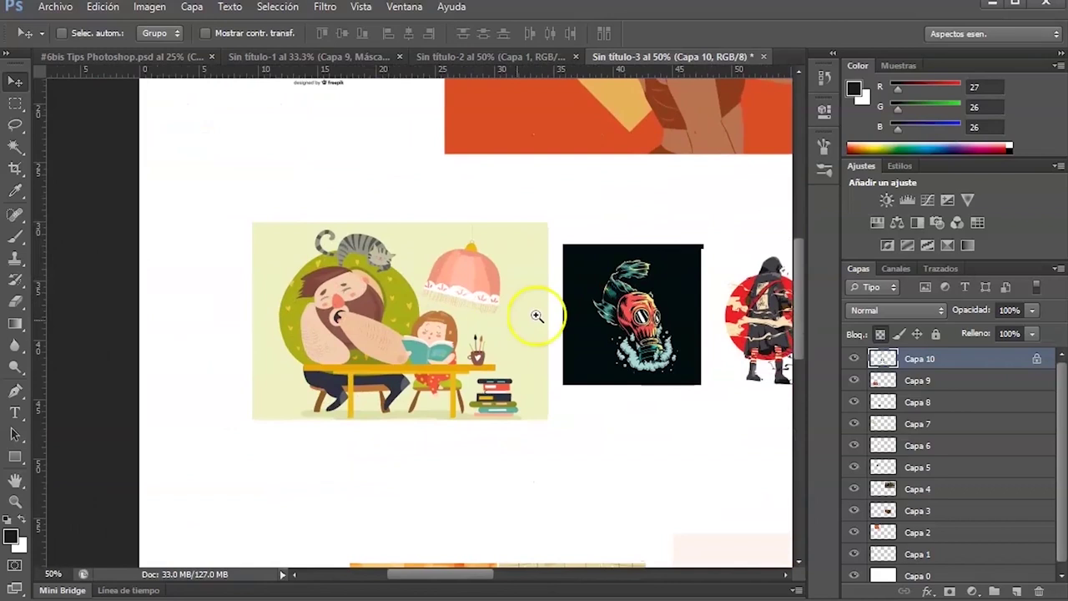
pyautogui.click(537, 315)
pyautogui.click(536, 316)
pyautogui.moveTo(483, 315); pyautogui.dragTo(636, 316)
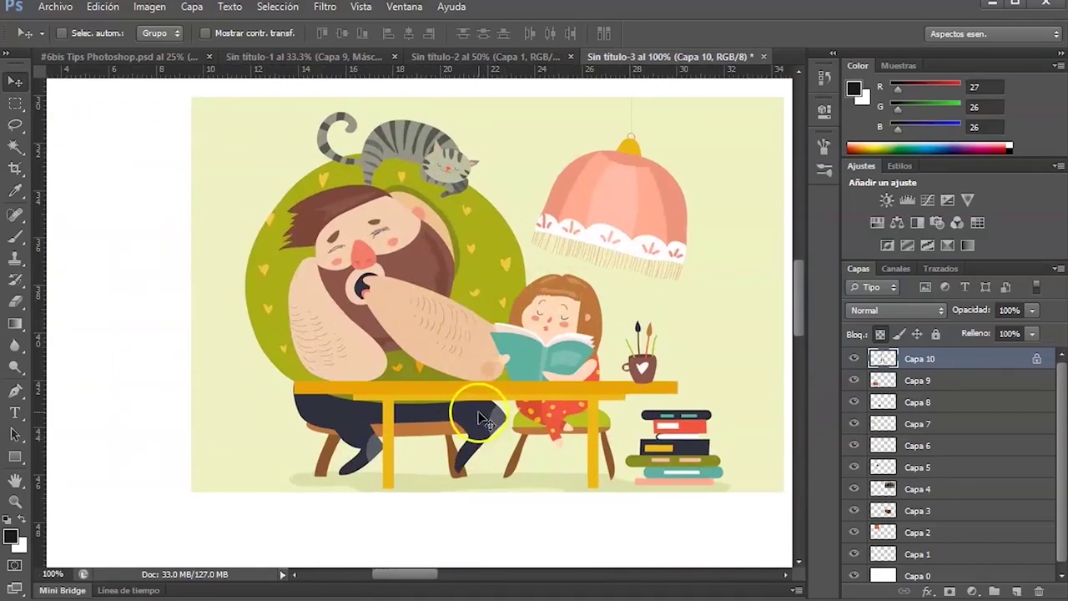
pyautogui.moveTo(599, 277); pyautogui.dragTo(585, 290)
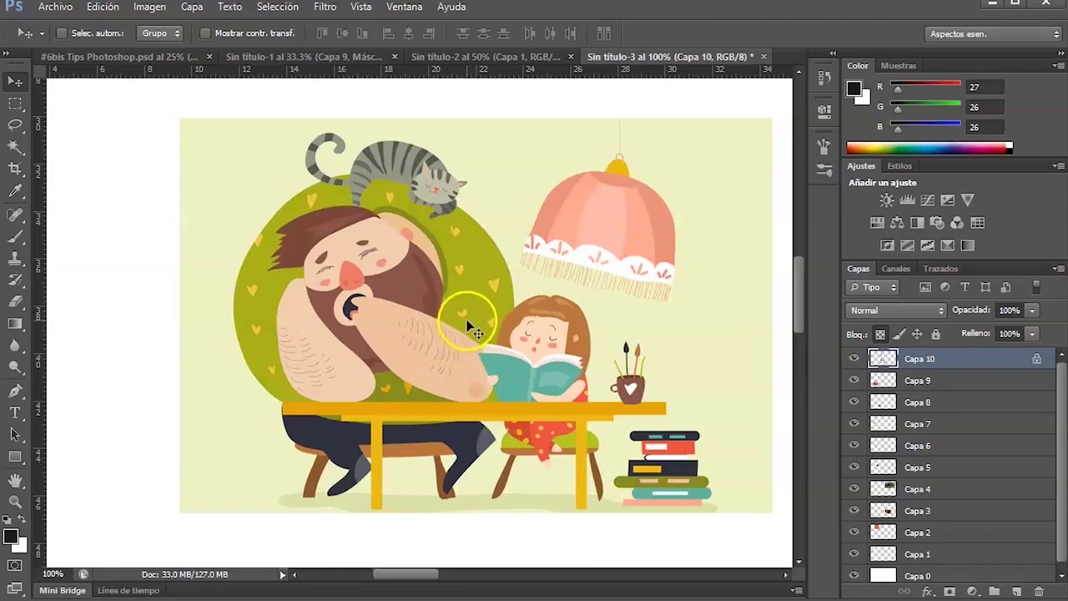
pyautogui.moveTo(494, 317); pyautogui.dragTo(501, 371)
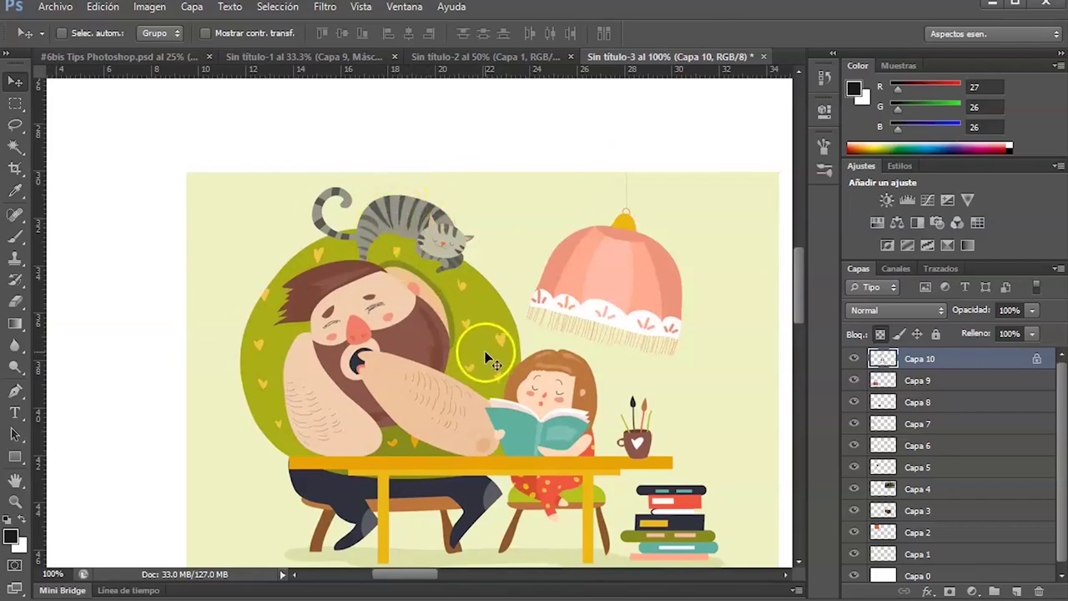
pyautogui.moveTo(522, 336); pyautogui.dragTo(541, 281)
pyautogui.scroll(-2, 584, 271)
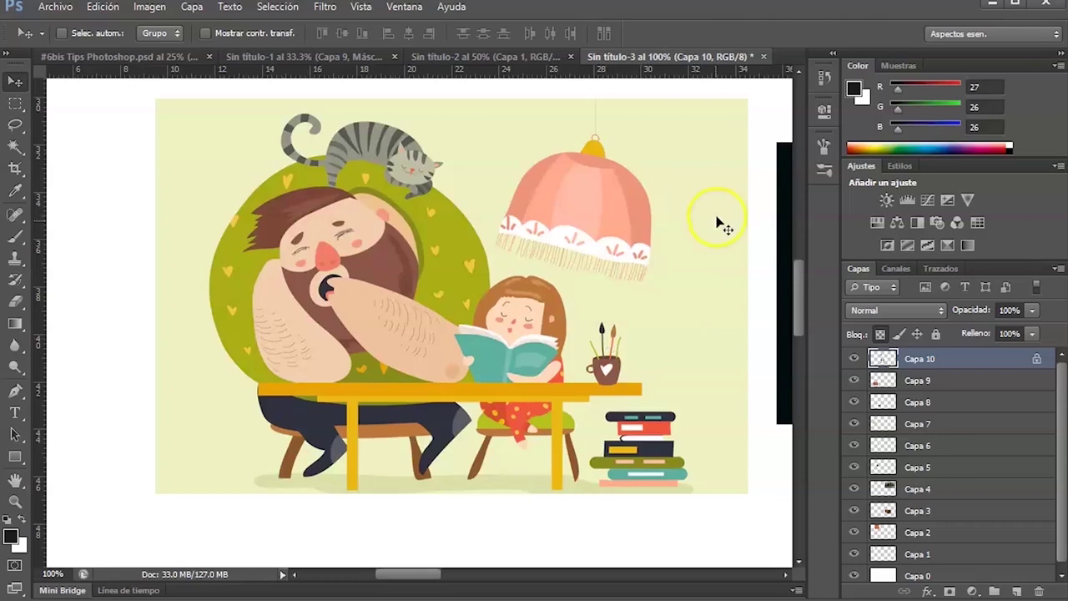
# View the ruins painting at 25% zoom and compare it with the woman's hair and face details at 100%.
pyautogui.keyDown('alt'); pyautogui.click(674, 301); pyautogui.keyUp('alt')
pyautogui.keyDown('alt'); pyautogui.click(591, 328); pyautogui.keyUp('alt')
pyautogui.keyDown('alt'); pyautogui.click(615, 324); pyautogui.keyUp('alt')
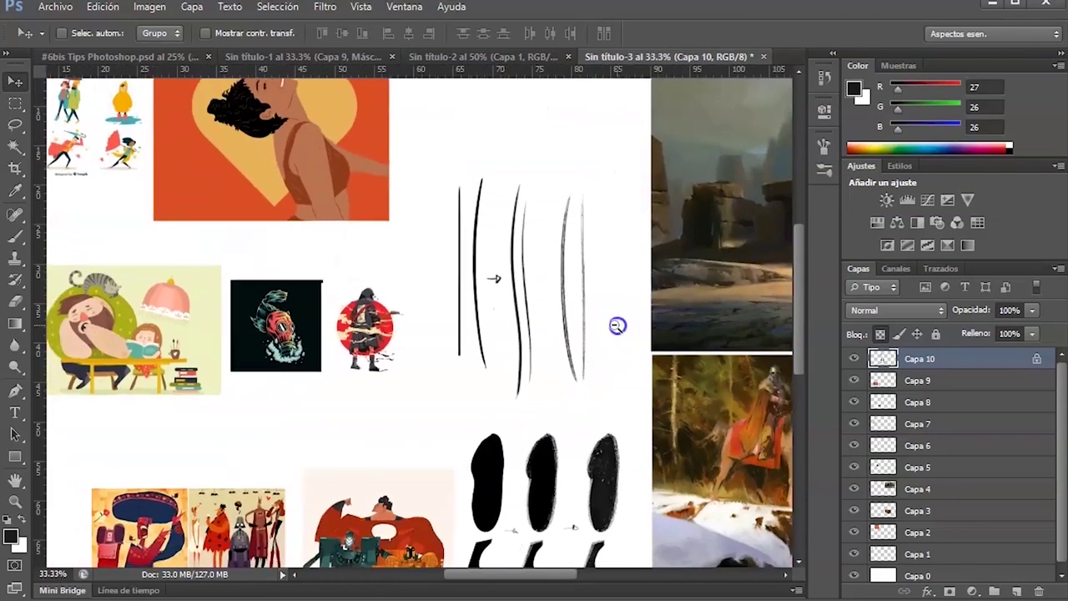
pyautogui.keyDown('alt'); pyautogui.click(674, 314); pyautogui.keyUp('alt')
pyautogui.moveTo(674, 313); pyautogui.dragTo(513, 341)
pyautogui.moveTo(698, 239); pyautogui.dragTo(641, 251)
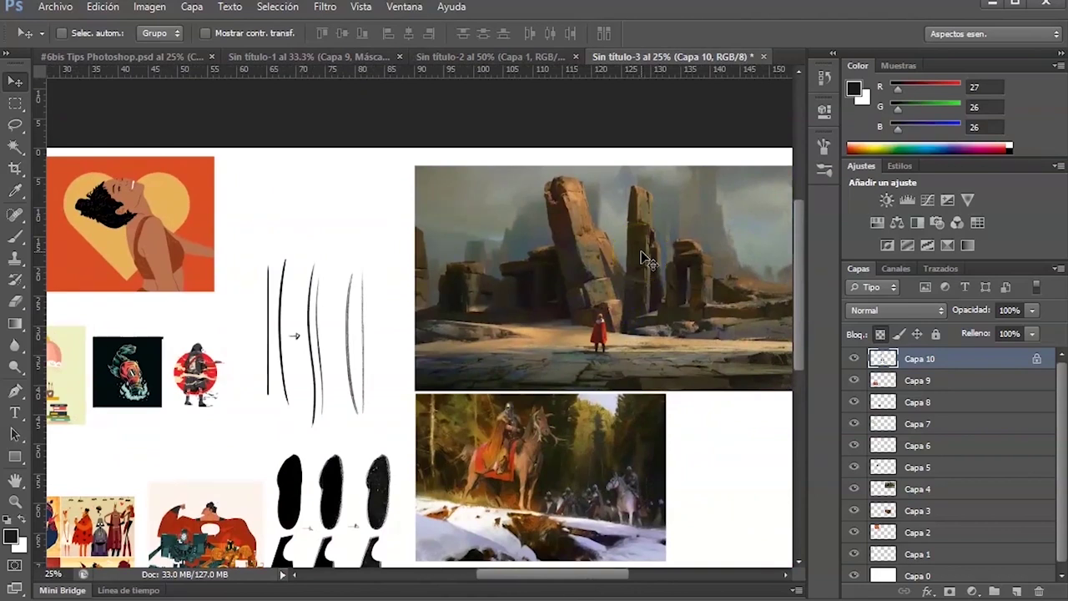
pyautogui.moveTo(617, 238)
pyautogui.mouseDown()
pyautogui.moveTo(598, 246)
pyautogui.moveTo(625, 210)
pyautogui.moveTo(601, 267)
pyautogui.moveTo(655, 373)
pyautogui.mouseUp()
pyautogui.moveTo(413, 410); pyautogui.dragTo(834, 344)
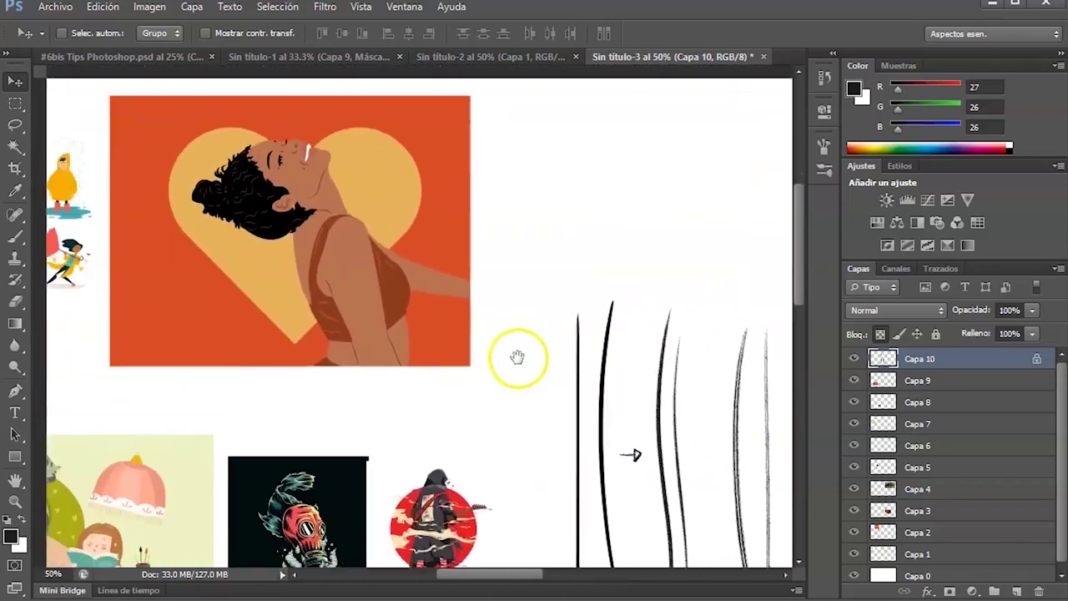
pyautogui.moveTo(517, 358); pyautogui.dragTo(737, 384)
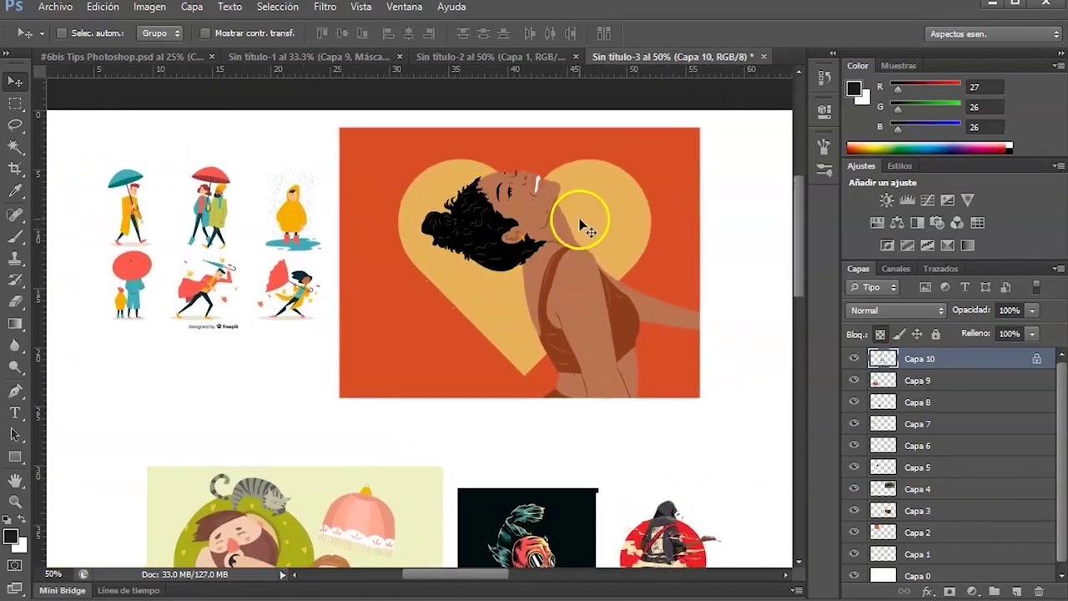
pyautogui.moveTo(566, 223); pyautogui.dragTo(503, 255)
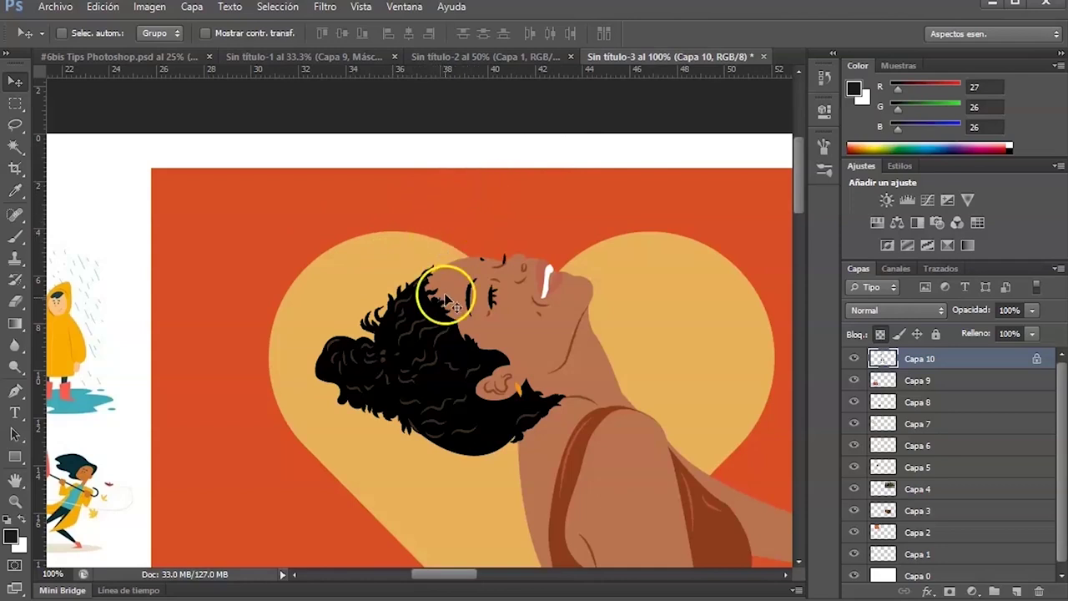
pyautogui.moveTo(529, 339); pyautogui.dragTo(511, 237)
pyautogui.hotkey('ctrl', 'r')
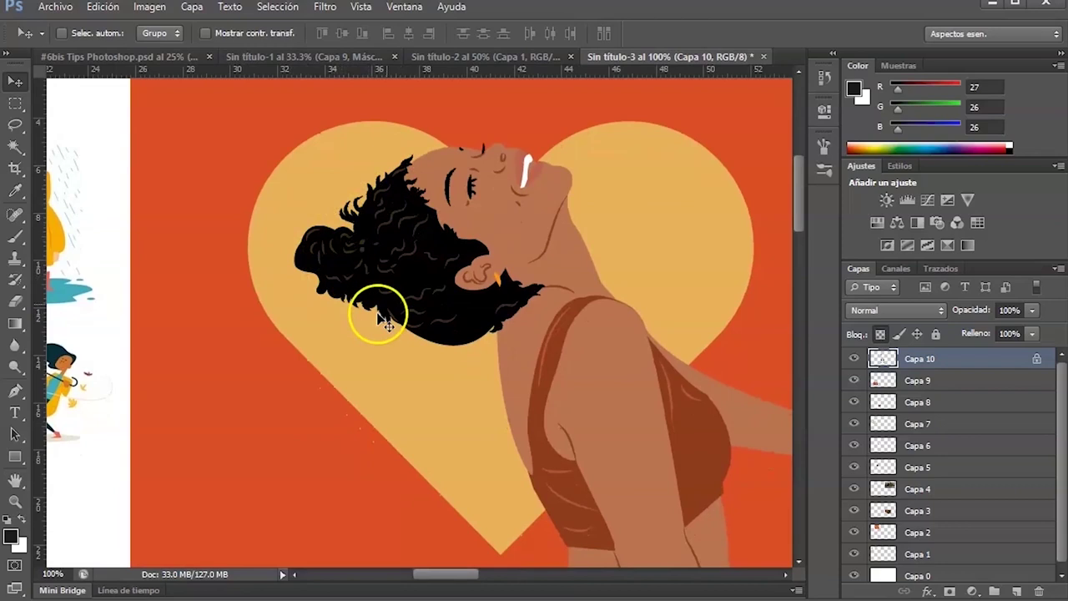
# Examine the leaning stone pillar and hazy background of the ruins painting at 100% zoom.
pyautogui.moveTo(643, 384); pyautogui.dragTo(751, 383)
pyautogui.moveTo(391, 428); pyautogui.dragTo(685, 309)
pyautogui.keyDown('alt'); pyautogui.click(421, 406); pyautogui.keyUp('alt')
pyautogui.keyDown('alt'); pyautogui.click(423, 406); pyautogui.keyUp('alt')
pyautogui.moveTo(458, 430); pyautogui.dragTo(424, 333)
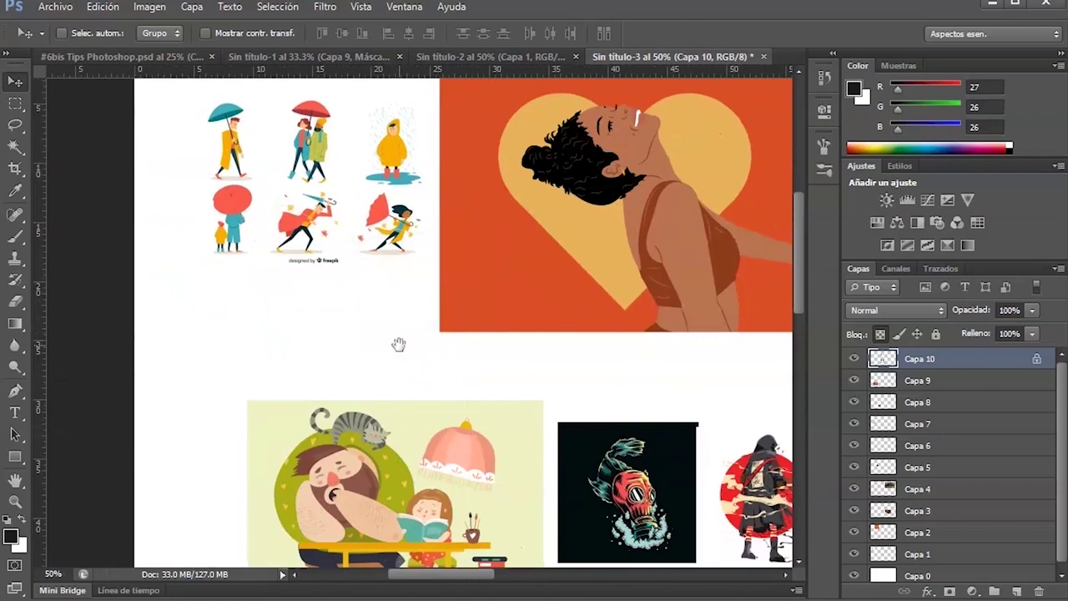
pyautogui.moveTo(676, 312)
pyautogui.mouseDown()
pyautogui.moveTo(624, 317)
pyautogui.moveTo(476, 291)
pyautogui.mouseUp()
pyautogui.moveTo(705, 294); pyautogui.dragTo(487, 361)
pyautogui.moveTo(736, 280)
pyautogui.mouseDown()
pyautogui.moveTo(436, 315)
pyautogui.moveTo(405, 297)
pyautogui.mouseUp()
pyautogui.moveTo(772, 355)
pyautogui.mouseDown()
pyautogui.moveTo(556, 303)
pyautogui.moveTo(591, 334)
pyautogui.moveTo(647, 332)
pyautogui.mouseUp()
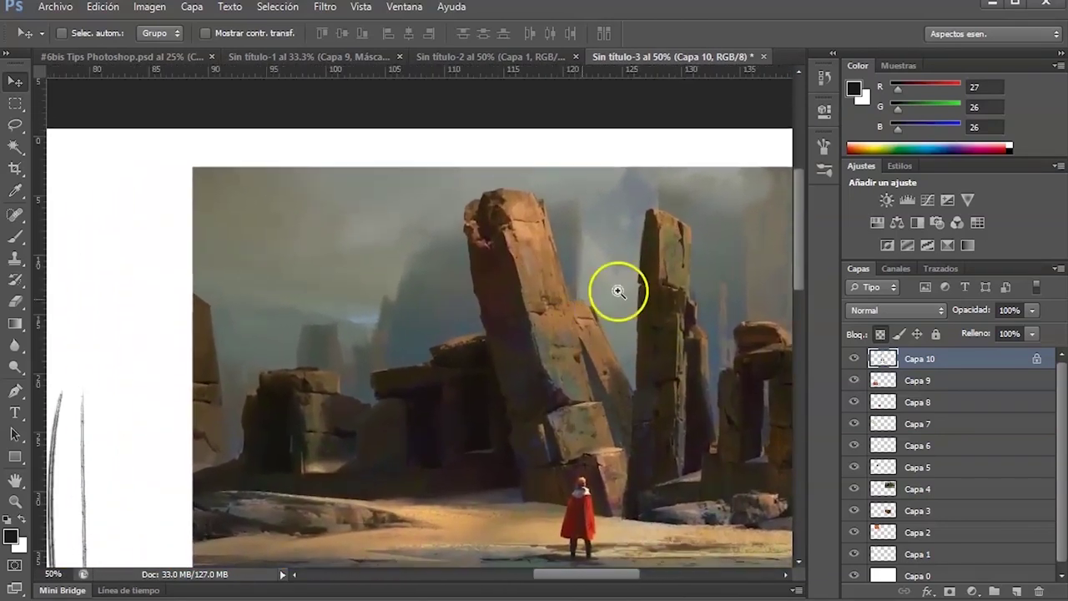
pyautogui.click(617, 291)
pyautogui.moveTo(606, 270); pyautogui.dragTo(606, 205)
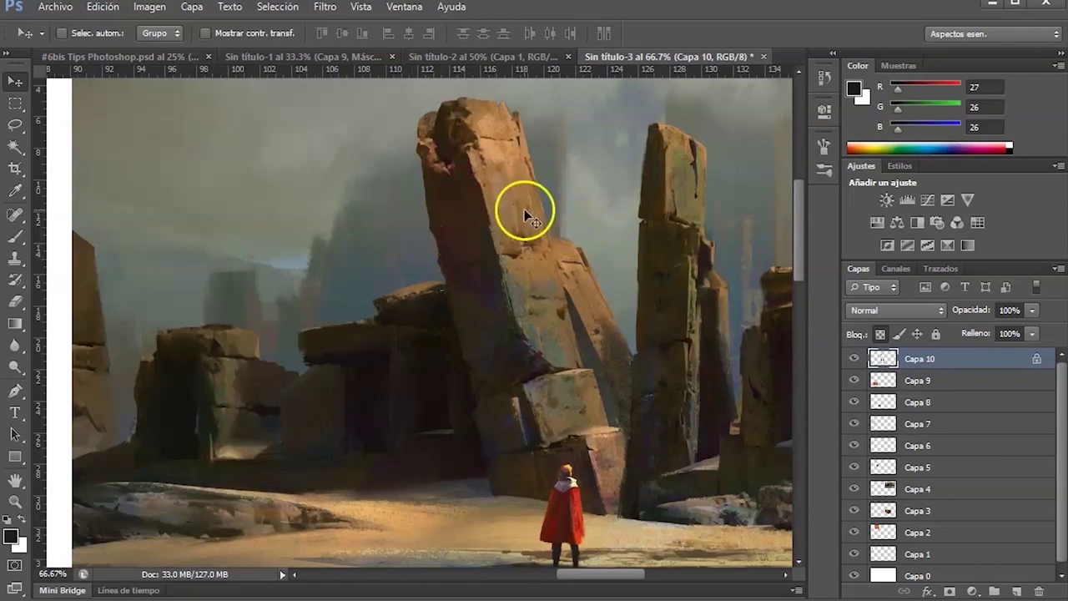
pyautogui.keyDown('ctrl'); pyautogui.click(471, 259); pyautogui.keyUp('ctrl')
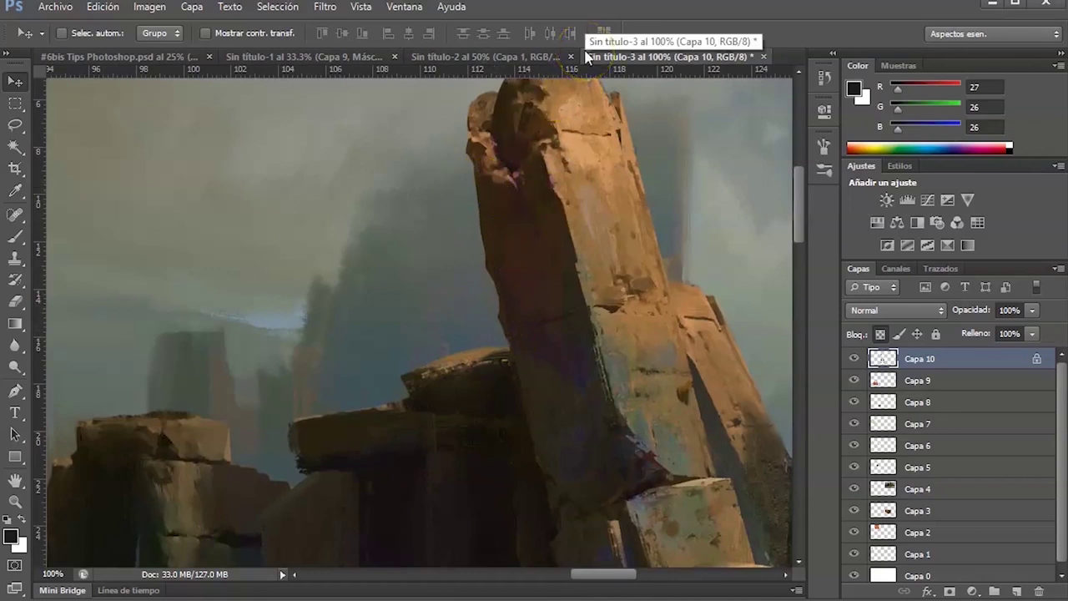
pyautogui.moveTo(486, 211); pyautogui.dragTo(497, 217)
pyautogui.moveTo(360, 229)
pyautogui.mouseDown()
pyautogui.moveTo(337, 326)
pyautogui.moveTo(336, 301)
pyautogui.moveTo(381, 217)
pyautogui.moveTo(355, 268)
pyautogui.mouseUp()
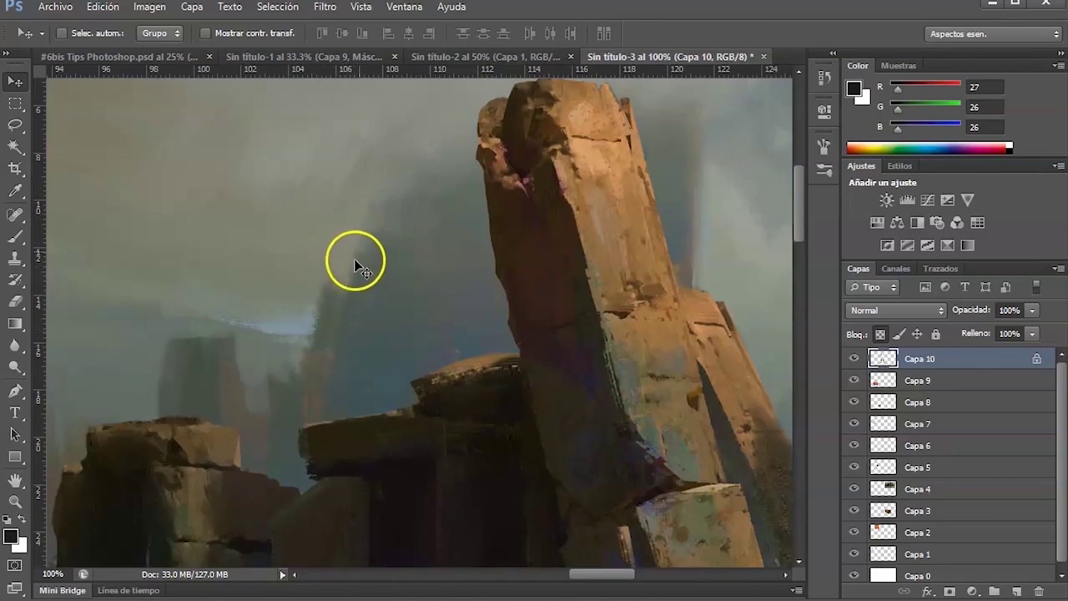
# Study the whole ruins composition and its foreground stones and caped figure at zoom levels between 33.33% and 66.67%.
pyautogui.hotkey('ctrl', '-')
pyautogui.hotkey('ctrl', '-')
pyautogui.moveTo(749, 229); pyautogui.dragTo(603, 202)
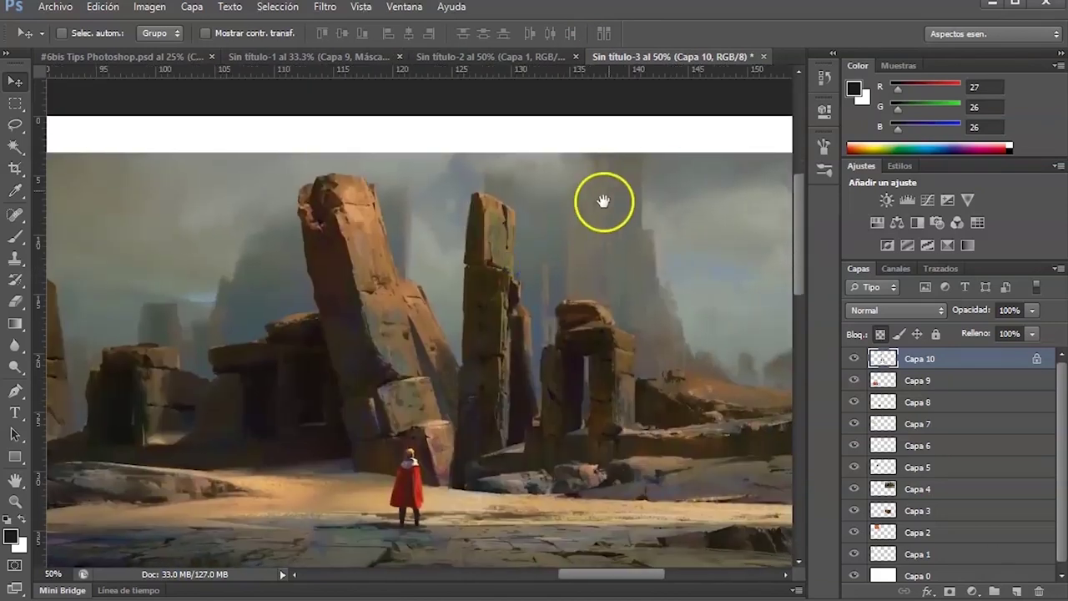
pyautogui.moveTo(552, 253); pyautogui.dragTo(543, 198)
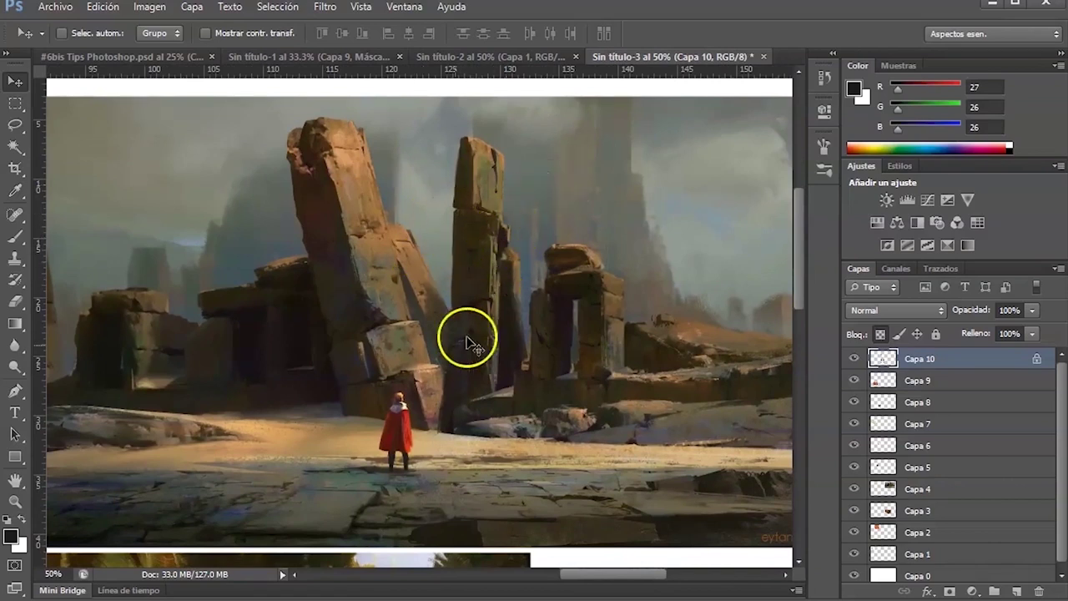
pyautogui.keyDown('alt'); pyautogui.click(506, 271); pyautogui.keyUp('alt')
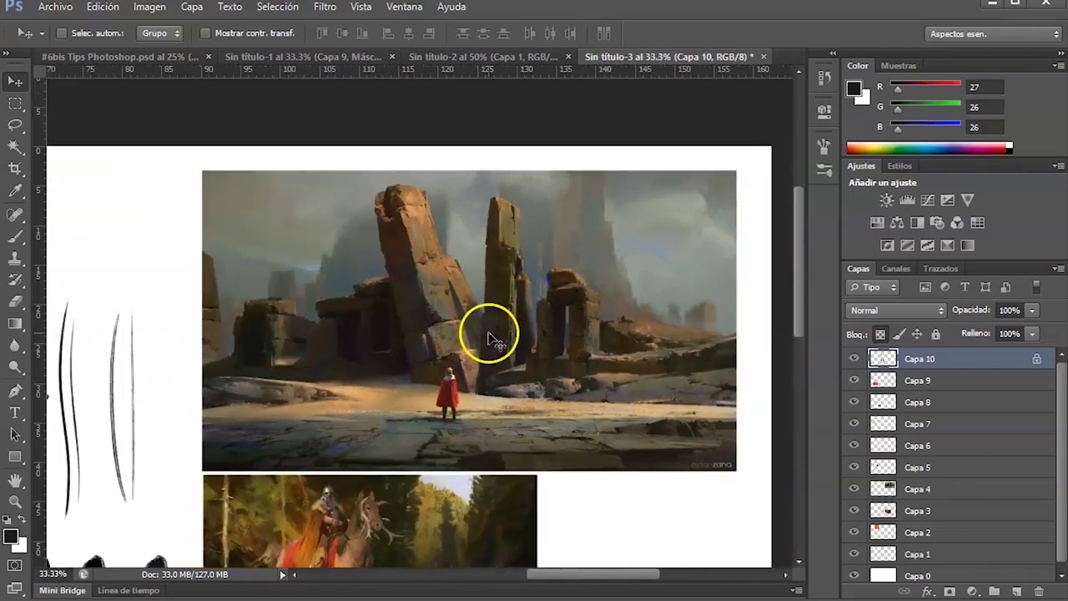
pyautogui.keyDown('ctrl'); pyautogui.click(563, 378); pyautogui.keyUp('ctrl')
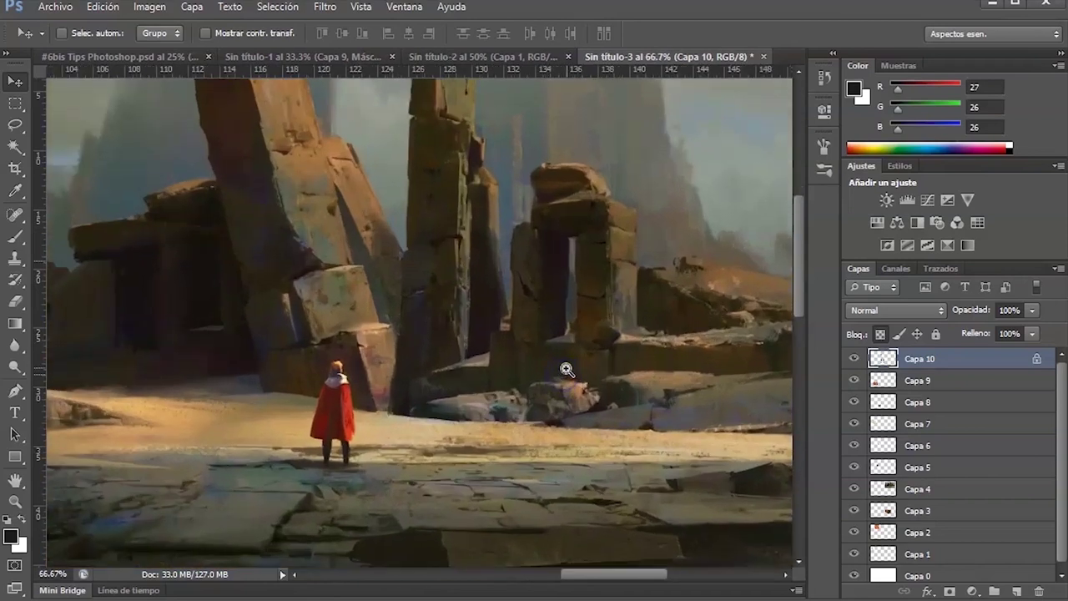
pyautogui.moveTo(478, 392); pyautogui.dragTo(515, 412)
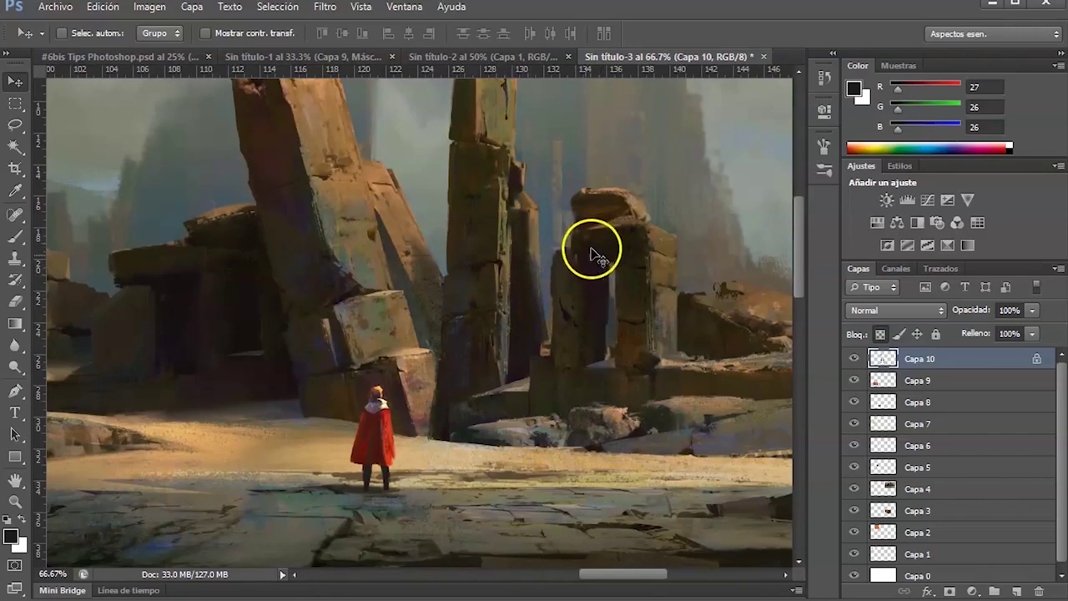
pyautogui.scroll(-2, 597, 282)
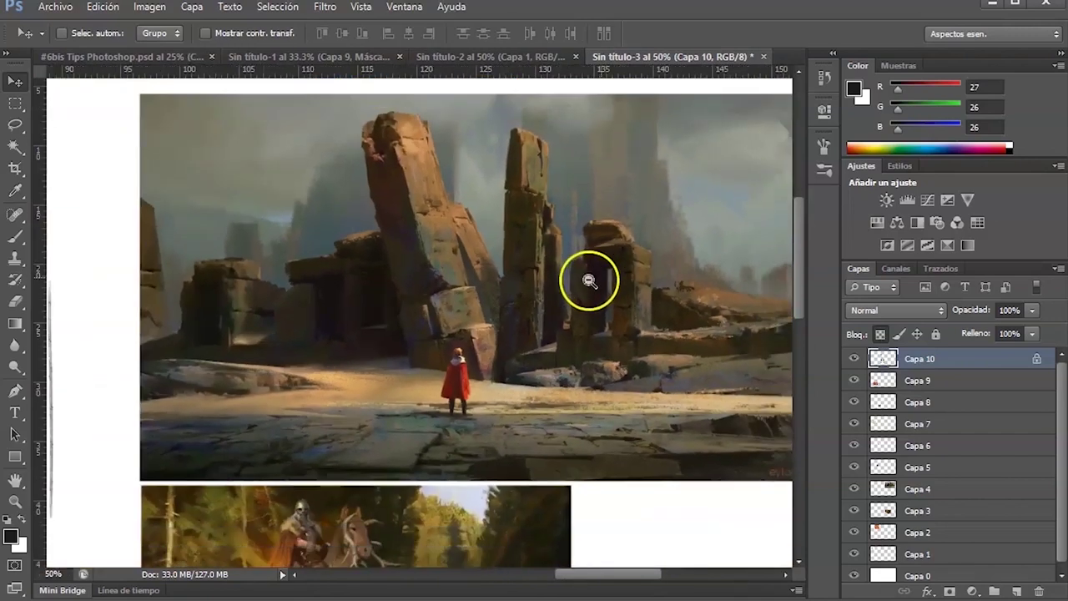
pyautogui.moveTo(597, 284); pyautogui.dragTo(591, 288)
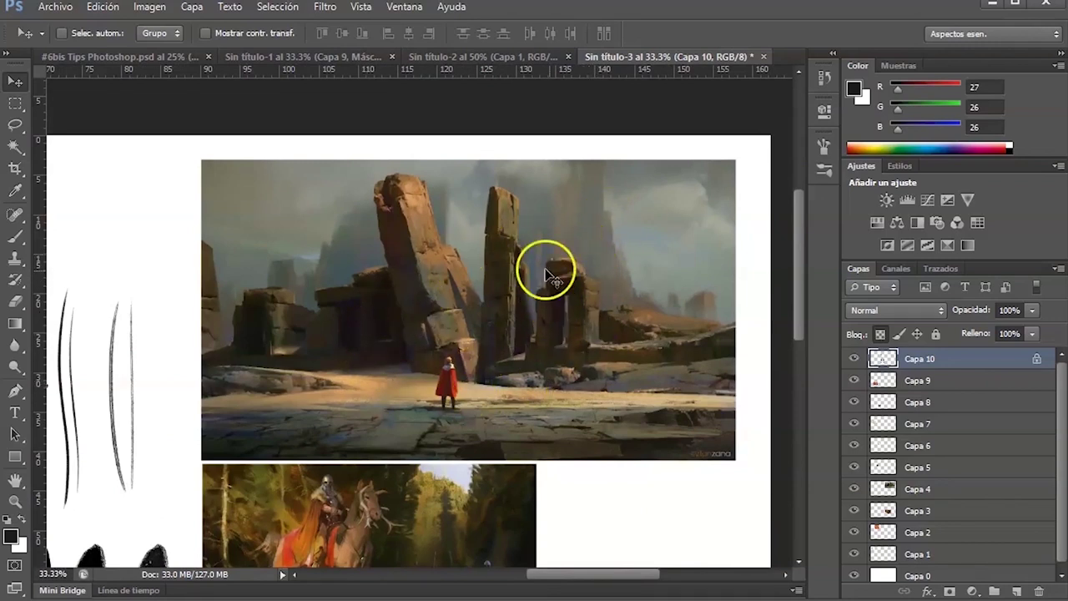
# Activate the Brush tool beside the black sample lines and set the brush size to 22 px.
pyautogui.scroll(-1, 576, 288)
pyautogui.moveTo(231, 361); pyautogui.dragTo(538, 332)
pyautogui.scroll(2, 467, 341)
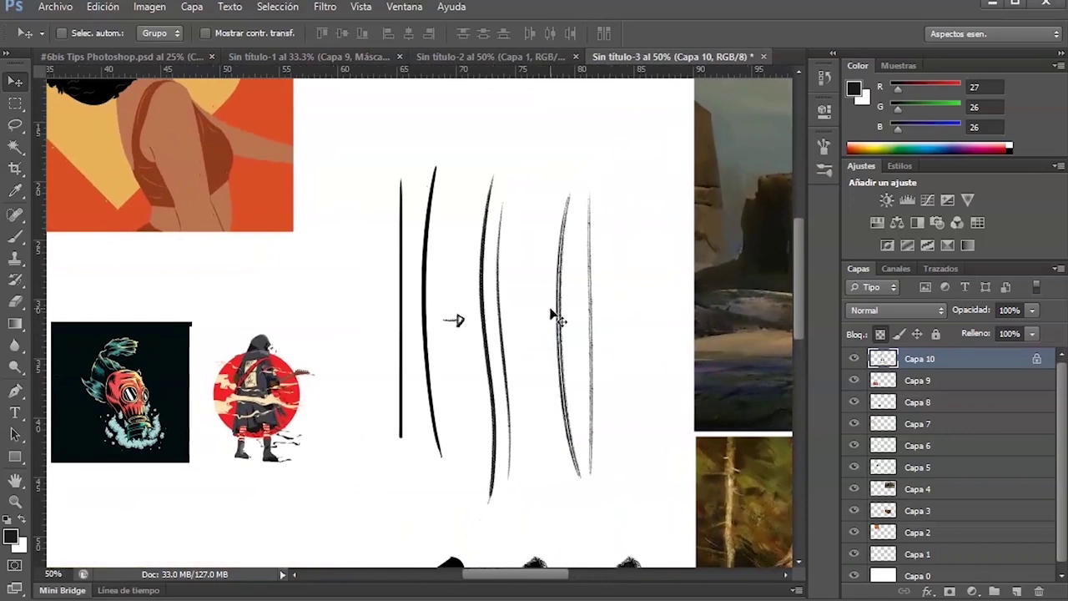
pyautogui.press('b')
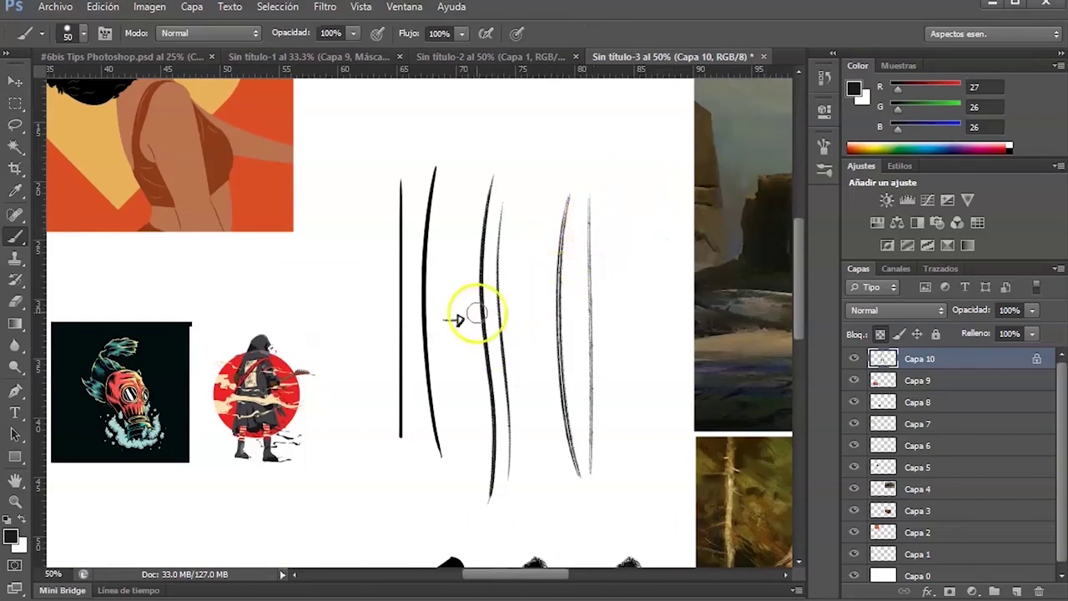
pyautogui.rightClick(553, 286)
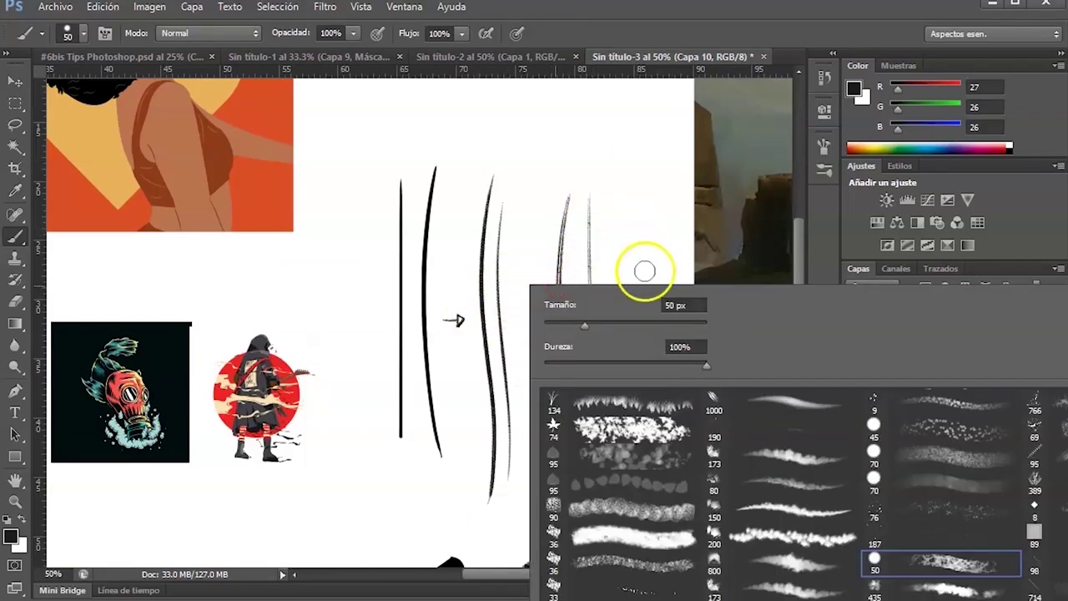
pyautogui.click(563, 329)
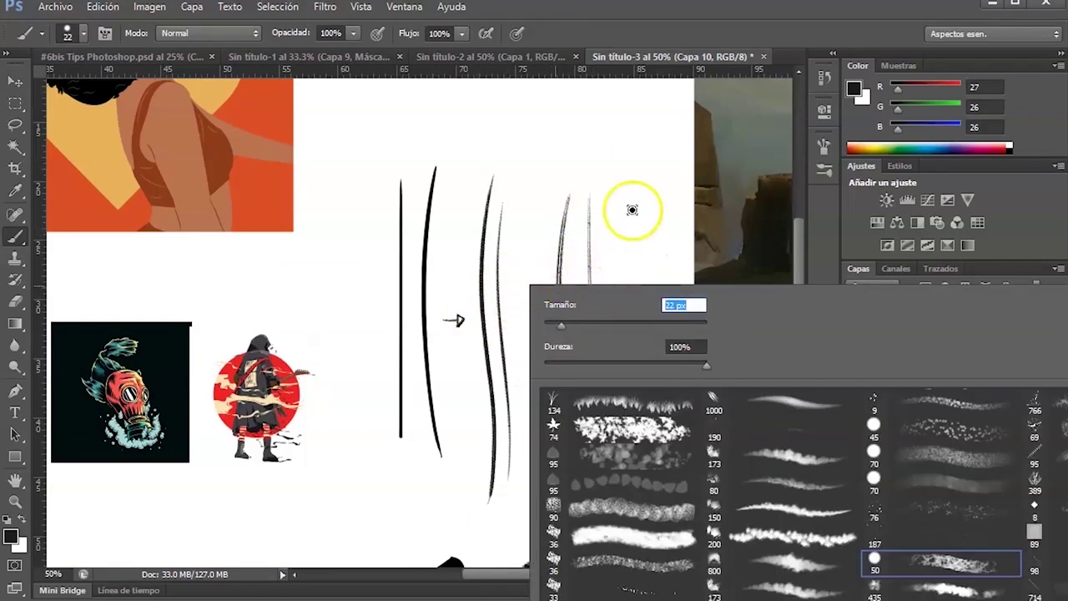
pyautogui.click(513, 238)
pyautogui.moveTo(533, 338)
pyautogui.mouseDown()
pyautogui.moveTo(537, 325)
pyautogui.moveTo(539, 347)
pyautogui.mouseUp()
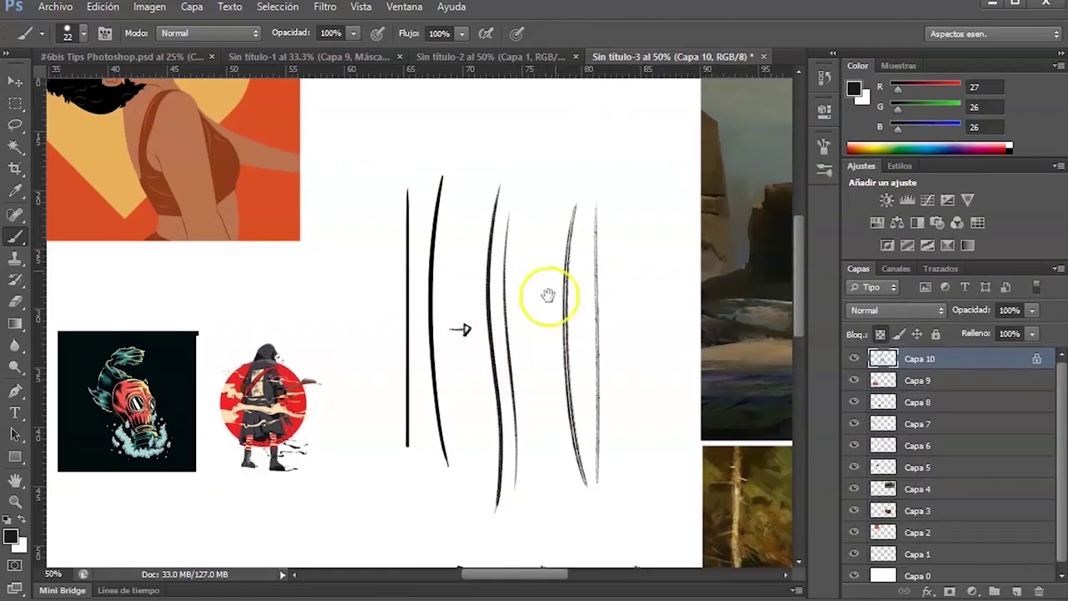
# Pick the hard round tapered brush at 22 px and draw two vertical black lines beside the existing smooth lines.
pyautogui.click(384, 188)
pyautogui.rightClick(458, 282)
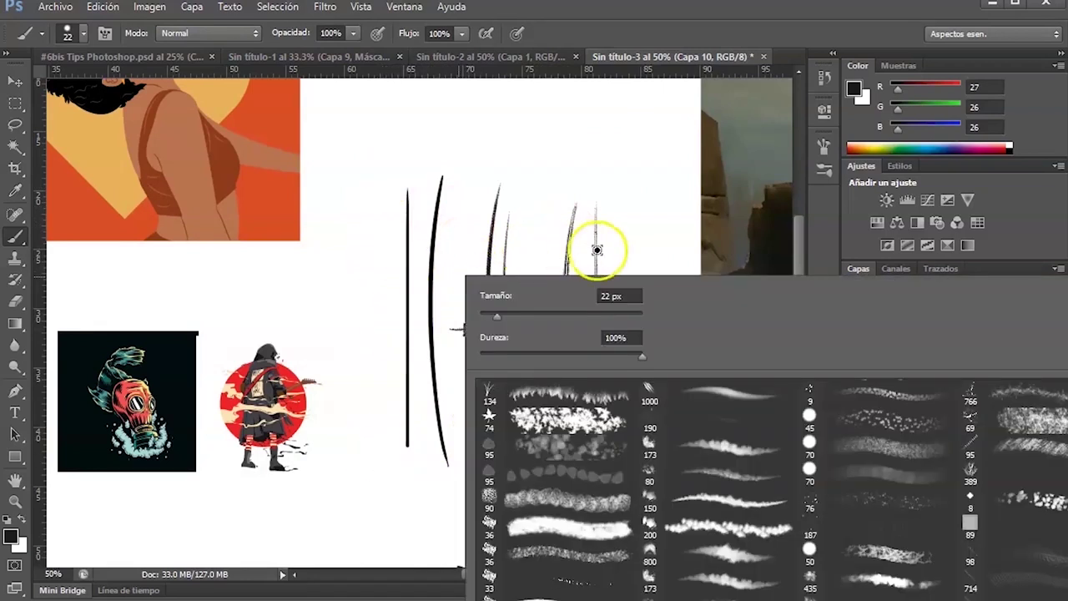
pyautogui.scroll(5, 882, 417)
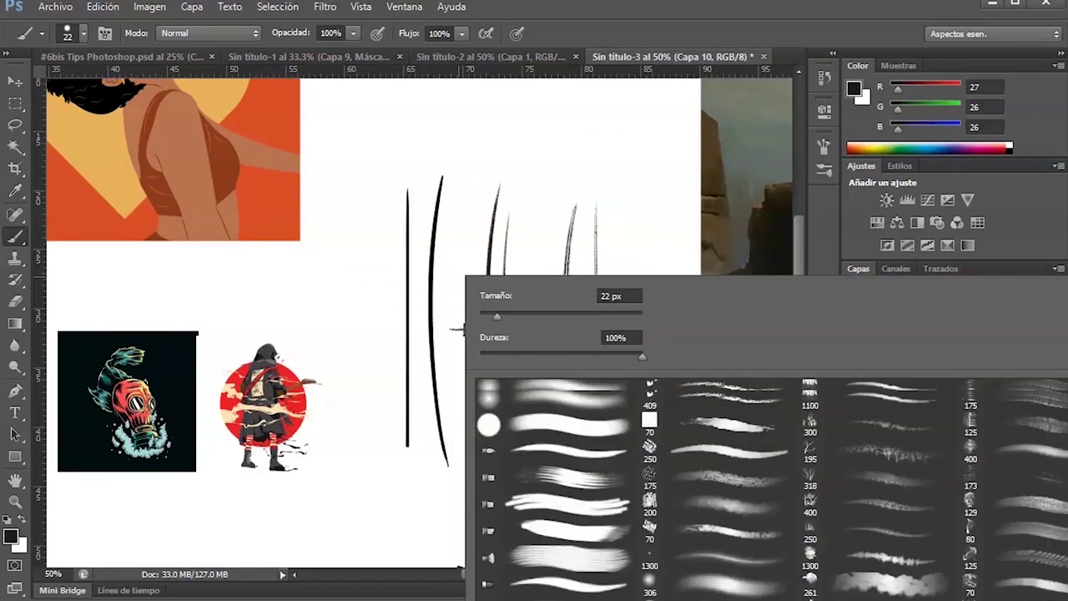
pyautogui.click(567, 473)
pyautogui.click(375, 267)
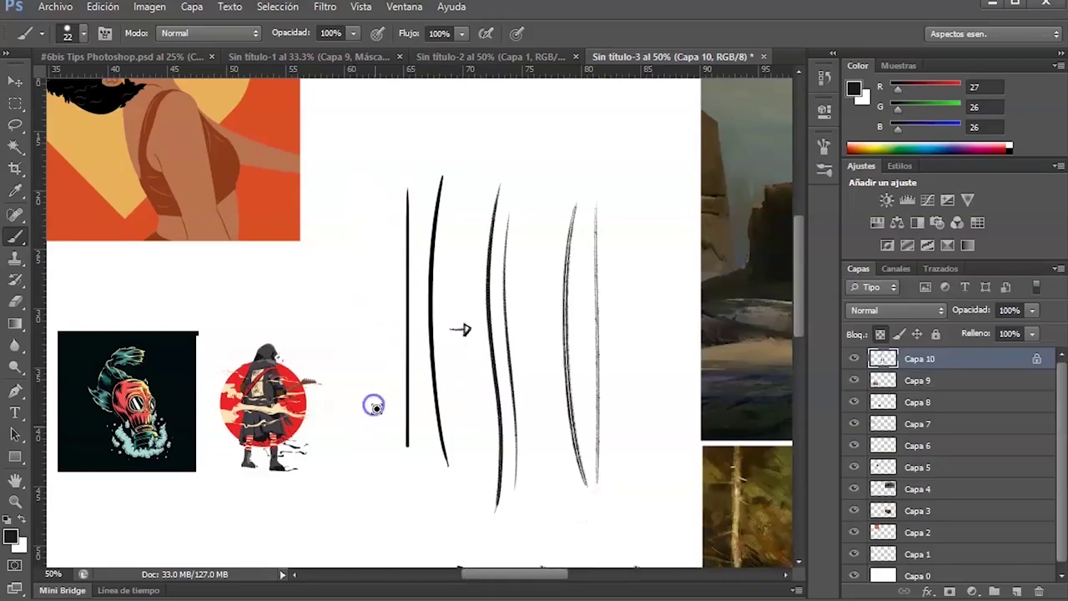
pyautogui.moveTo(369, 219)
pyautogui.mouseDown()
pyautogui.moveTo(369, 426)
pyautogui.moveTo(378, 417)
pyautogui.mouseUp()
pyautogui.moveTo(541, 335); pyautogui.dragTo(514, 344)
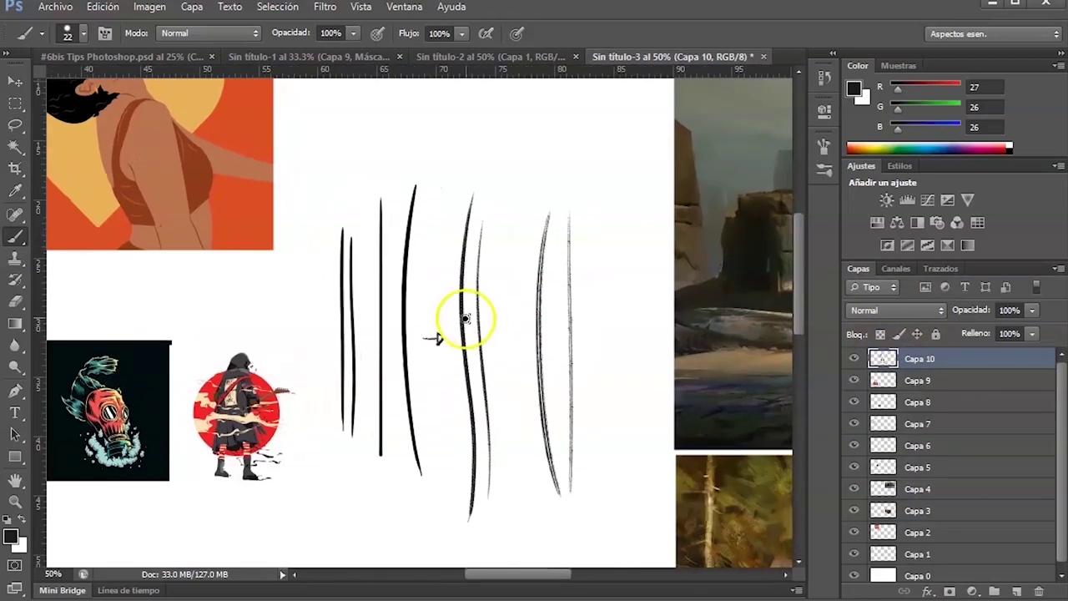
# Compare the smooth black lines with the grainy textured ones at zoom levels between 33.33% and 66.67%.
pyautogui.click(500, 305)
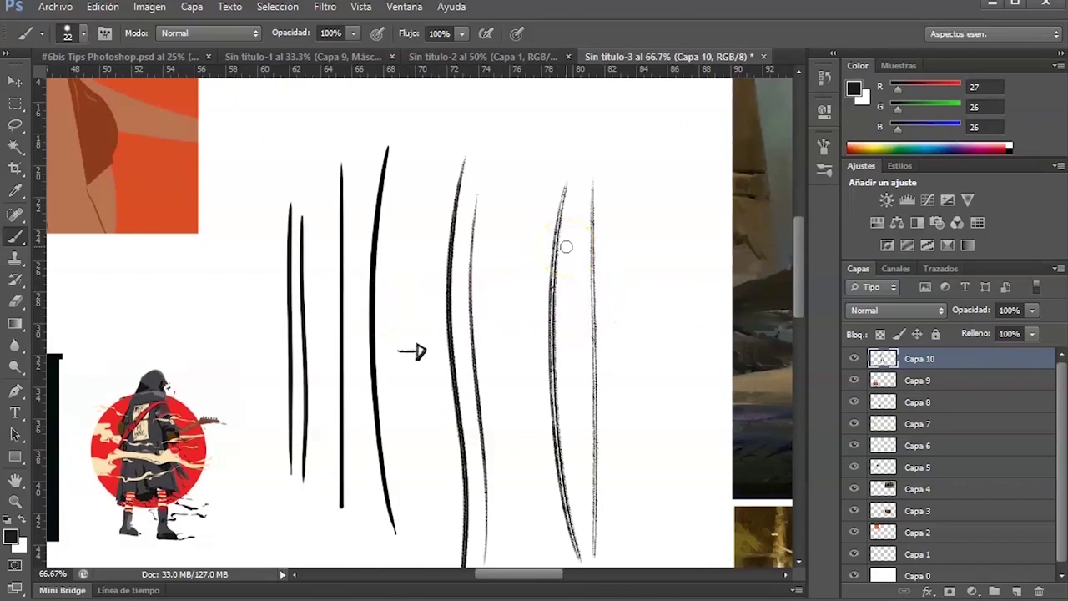
pyautogui.keyDown('ctrl'); pyautogui.keyDown('alt'); pyautogui.click(577, 317); pyautogui.keyUp('alt'); pyautogui.keyUp('ctrl')
pyautogui.keyDown('ctrl'); pyautogui.keyDown('alt'); pyautogui.click(578, 331); pyautogui.keyUp('alt'); pyautogui.keyUp('ctrl')
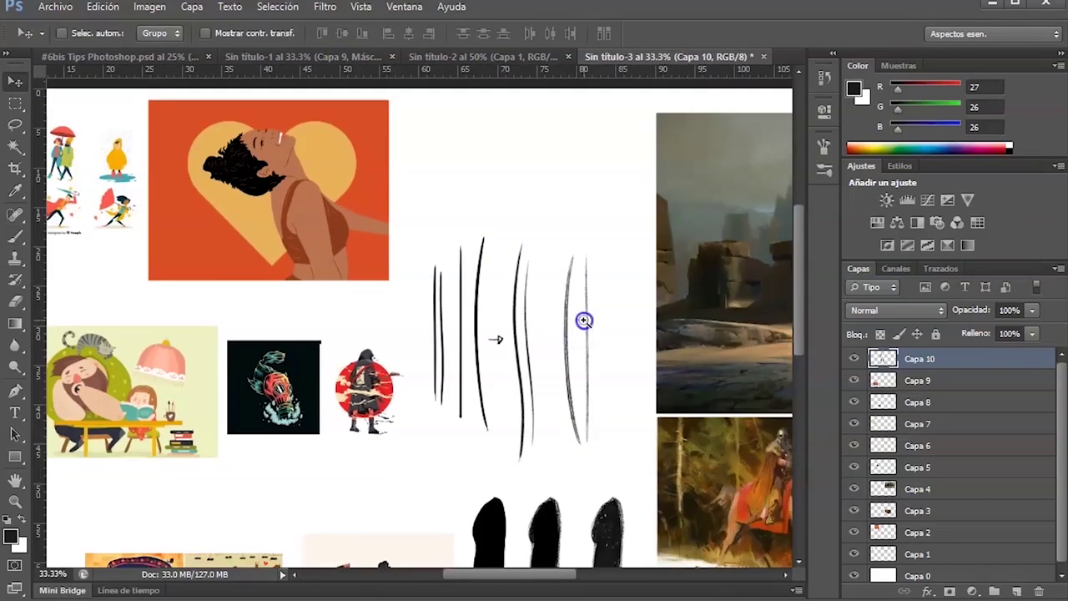
pyautogui.keyDown('ctrl'); pyautogui.click(585, 321); pyautogui.keyUp('ctrl')
pyautogui.keyDown('ctrl'); pyautogui.click(582, 316); pyautogui.keyUp('ctrl')
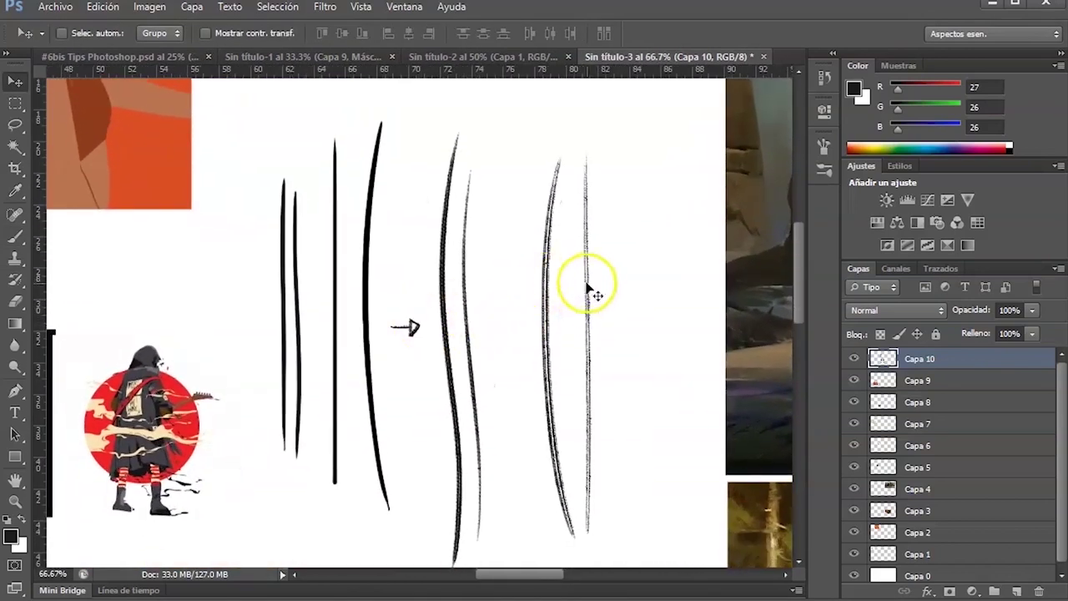
pyautogui.keyDown('ctrl'); pyautogui.keyDown('alt'); pyautogui.click(565, 307); pyautogui.keyUp('alt'); pyautogui.keyUp('ctrl')
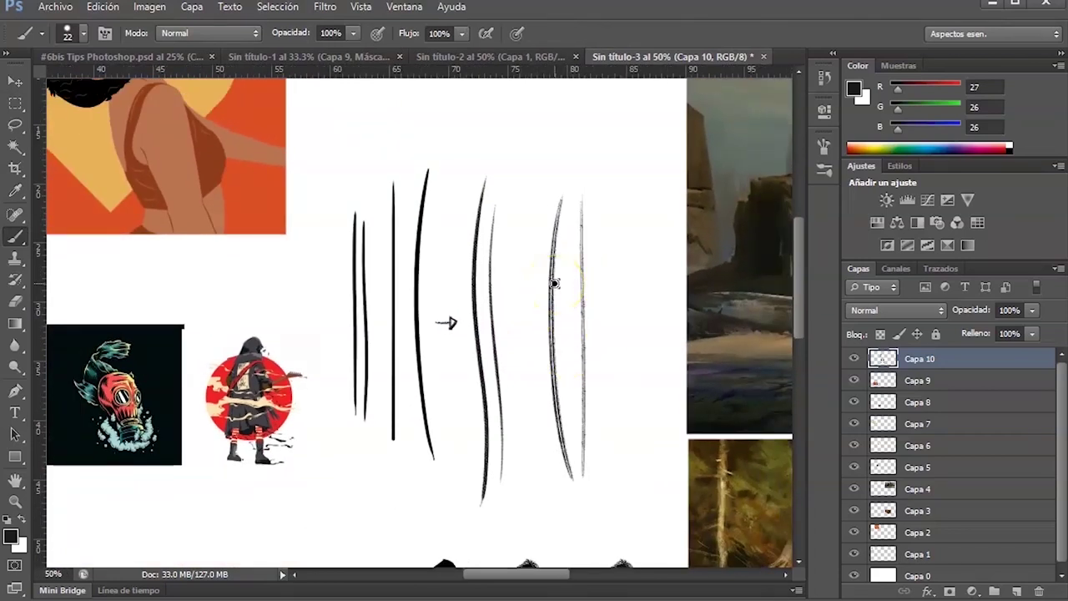
# Examine the edges and fills of the smooth, rough-edged and textured black shape samples at 66.67% zoom.
pyautogui.press('l')
pyautogui.moveTo(608, 410)
pyautogui.mouseDown()
pyautogui.moveTo(608, 342)
pyautogui.moveTo(577, 245)
pyautogui.mouseUp()
pyautogui.press('b')
pyautogui.moveTo(580, 392); pyautogui.dragTo(604, 245)
pyautogui.keyDown('ctrl'); pyautogui.click(575, 336); pyautogui.keyUp('ctrl')
pyautogui.press('v')
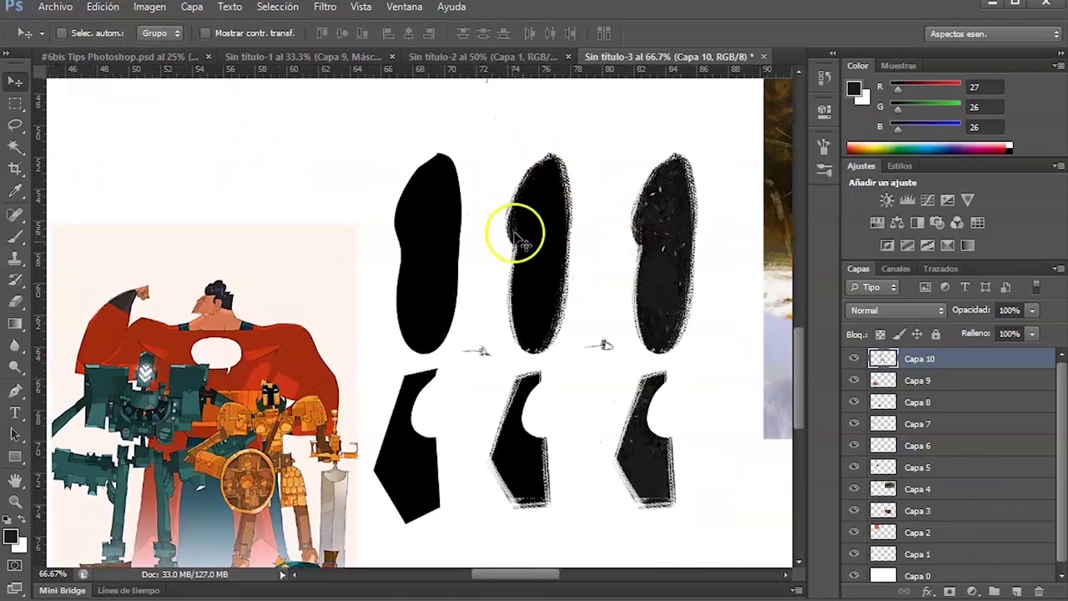
pyautogui.keyDown('alt'); pyautogui.click(675, 258); pyautogui.keyUp('alt')
pyautogui.keyDown('ctrl'); pyautogui.click(620, 282); pyautogui.keyUp('ctrl')
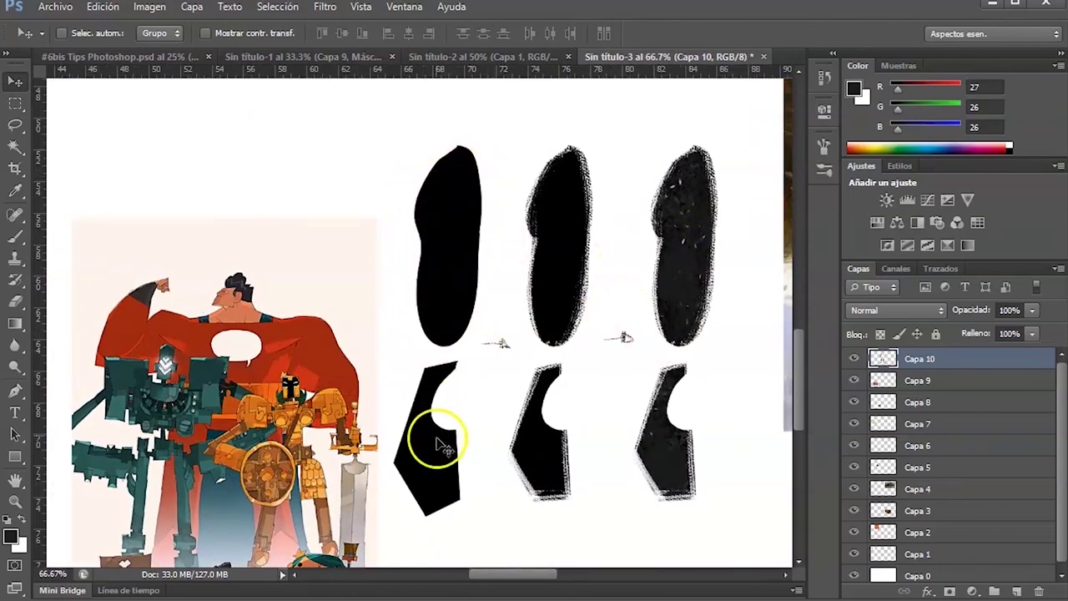
pyautogui.moveTo(553, 344); pyautogui.dragTo(530, 346)
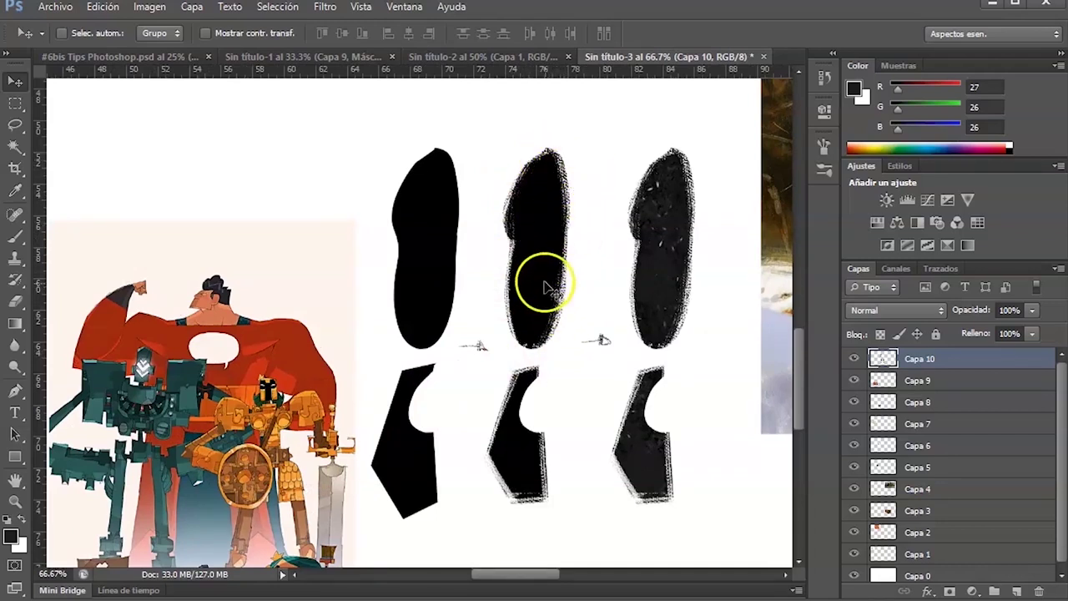
# View the whole reference sheet at 12.5% zoom and compare the black samples with the flat and painterly illustrations.
pyautogui.press('b')
pyautogui.keyDown('alt'); pyautogui.click(594, 257); pyautogui.keyUp('alt')
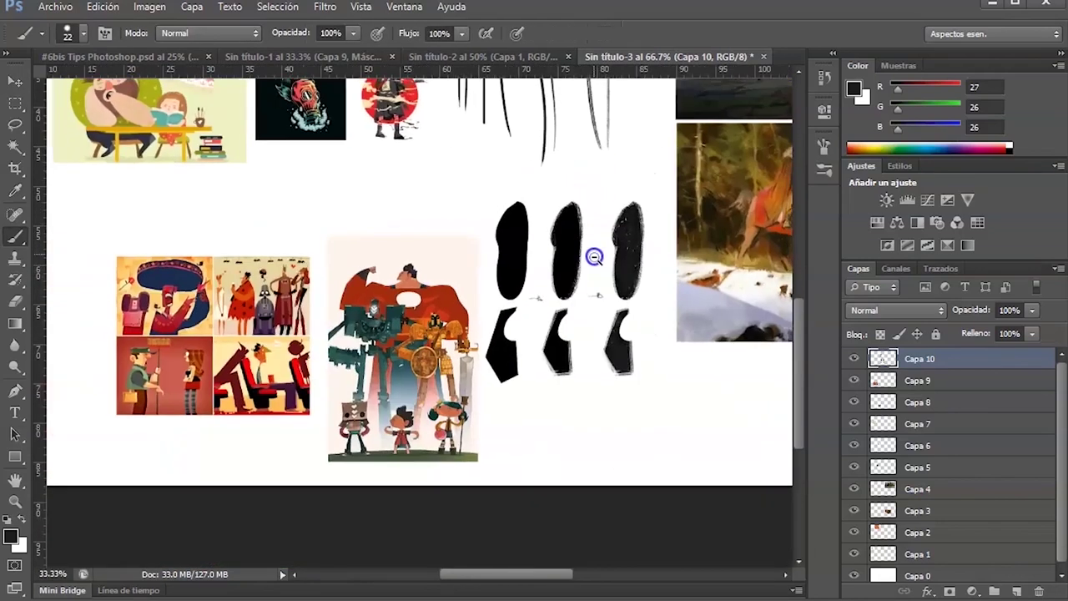
pyautogui.keyDown('alt'); pyautogui.click(594, 257); pyautogui.keyUp('alt')
pyautogui.keyDown('alt'); pyautogui.click(417, 374); pyautogui.keyUp('alt')
pyautogui.click(429, 358)
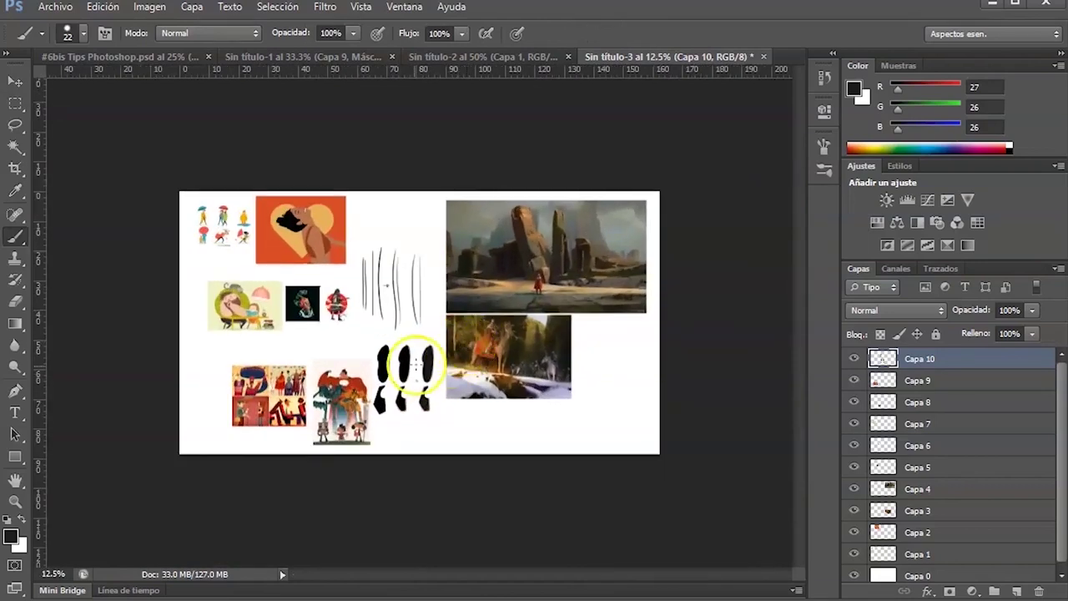
pyautogui.press('v')
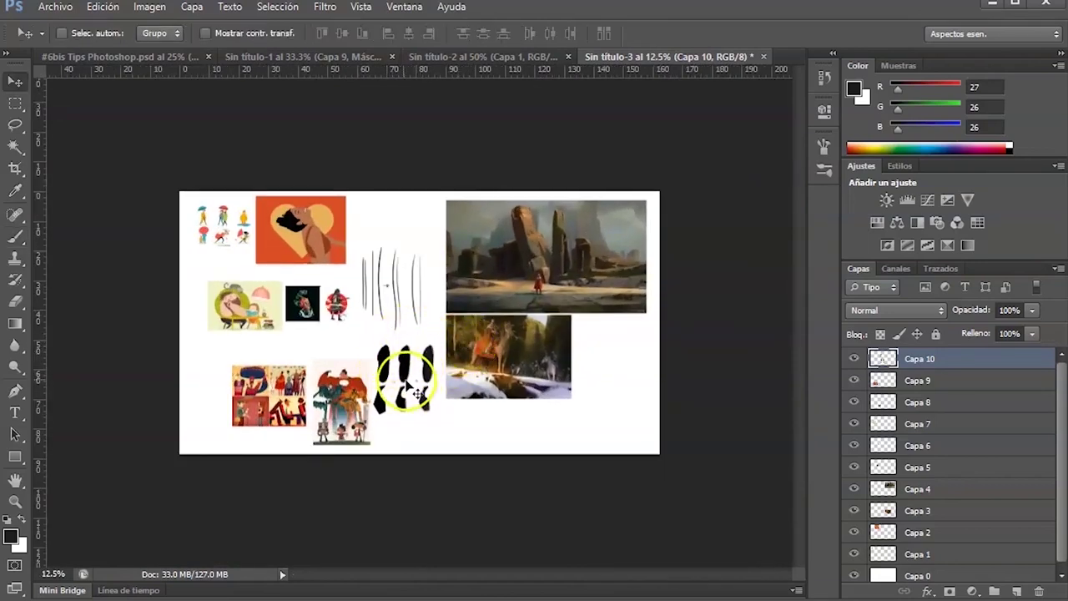
pyautogui.scroll(3, 444, 369)
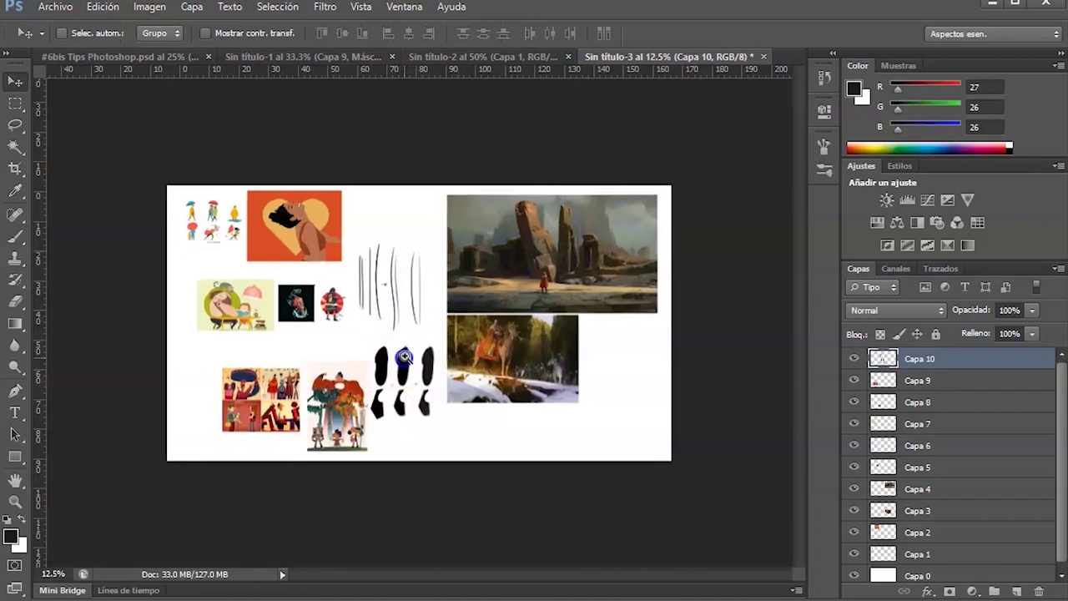
pyautogui.scroll(2, 530, 263)
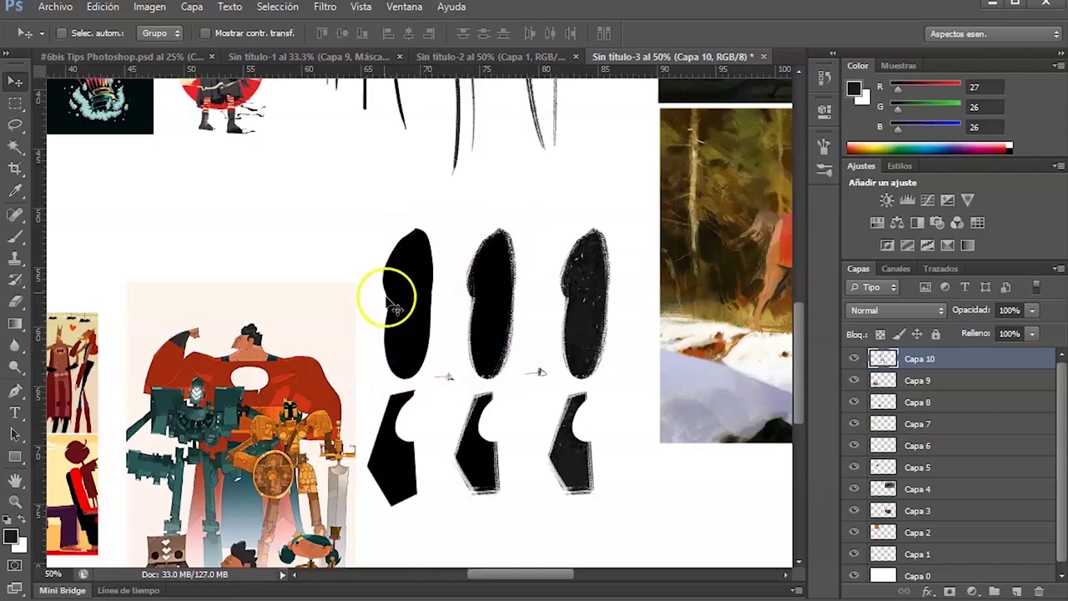
# Inspect the rough borders and speckled interiors of the black shape samples at zoom levels between 50% and 100%.
pyautogui.moveTo(537, 322); pyautogui.dragTo(488, 319)
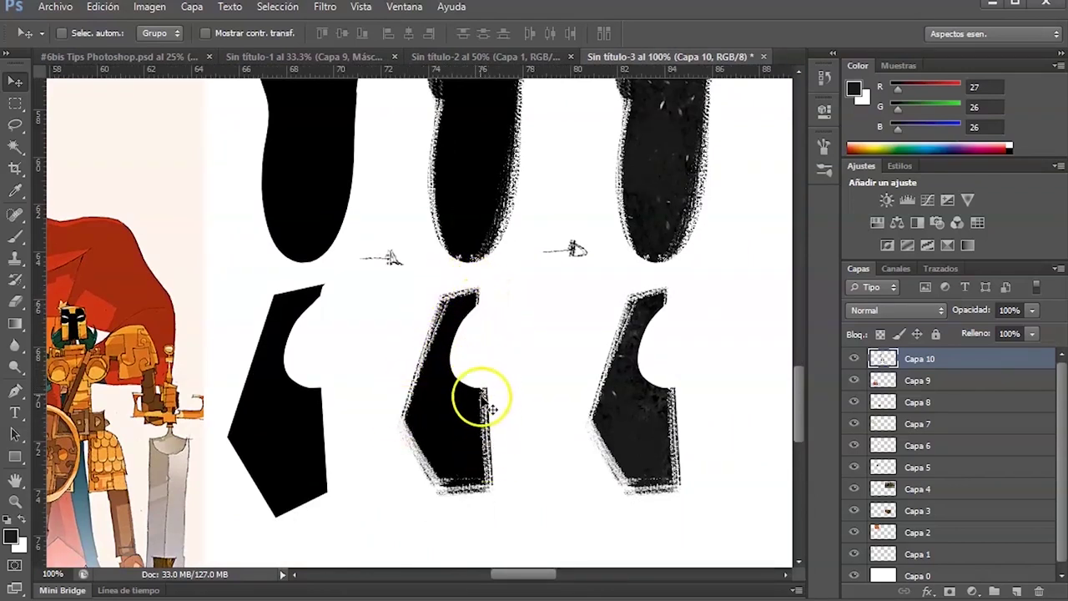
pyautogui.keyDown('alt'); pyautogui.click(631, 281); pyautogui.keyUp('alt')
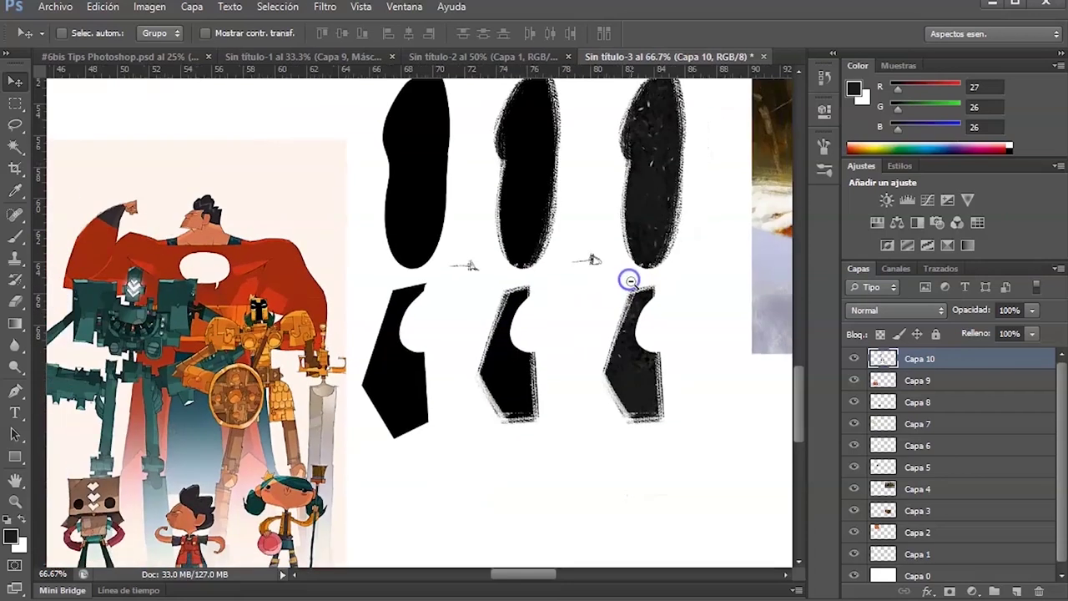
pyautogui.keyDown('alt'); pyautogui.click(626, 281); pyautogui.keyUp('alt')
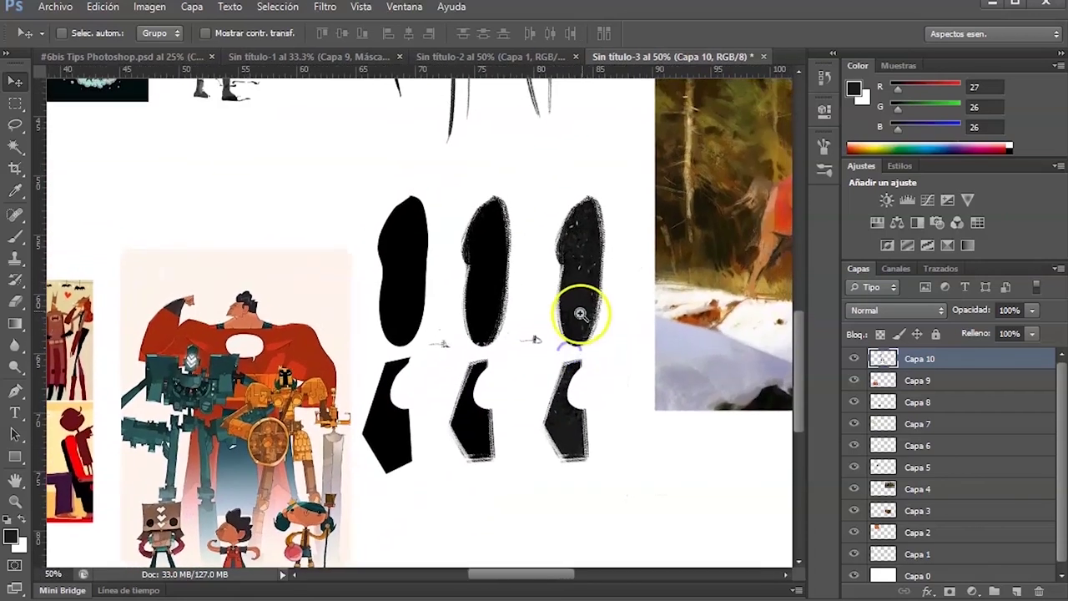
pyautogui.click(609, 292)
pyautogui.moveTo(613, 298); pyautogui.dragTo(570, 331)
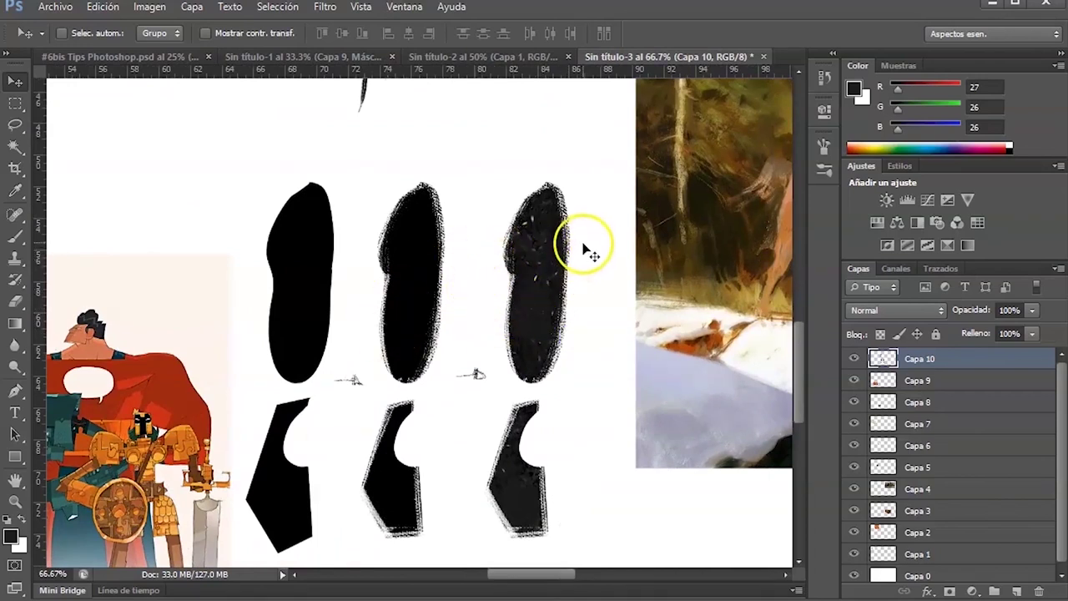
pyautogui.press('b')
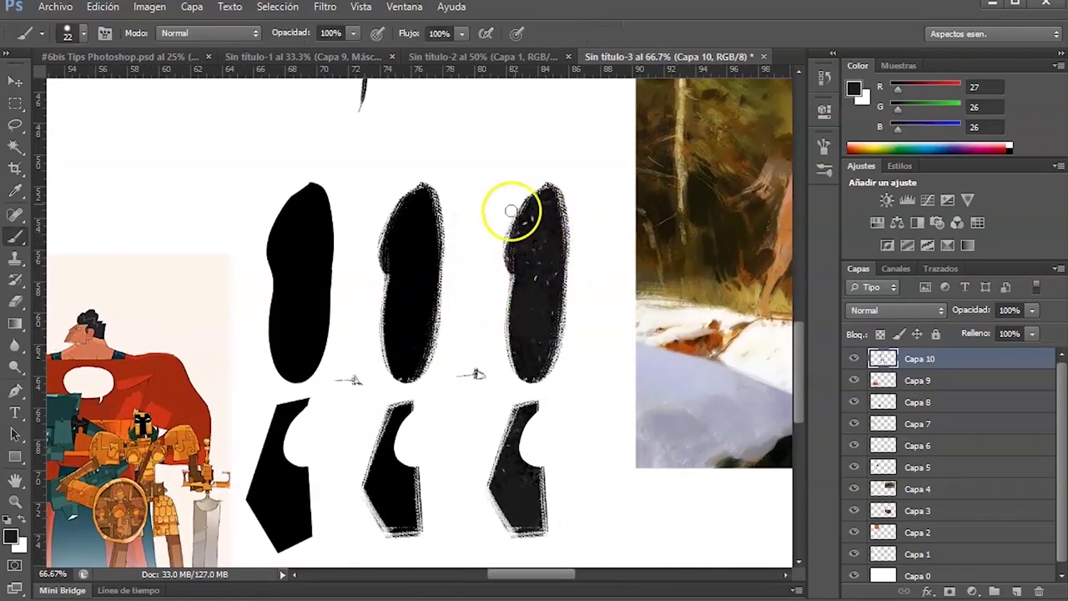
pyautogui.press('v')
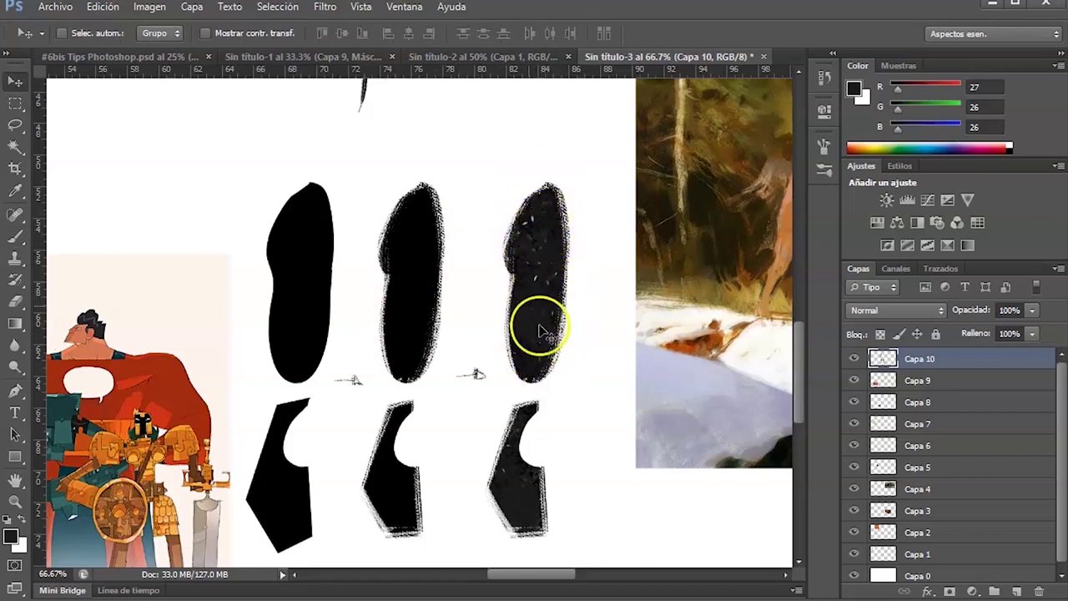
pyautogui.moveTo(548, 421); pyautogui.dragTo(563, 365)
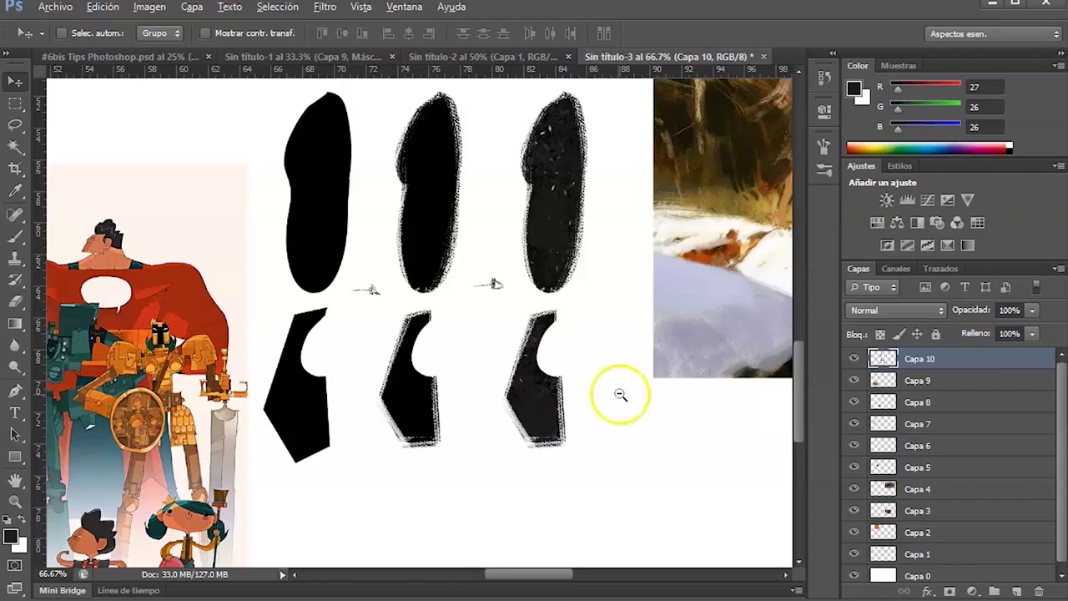
# Return to the black line samples at 50% zoom and activate the Brush tool.
pyautogui.keyDown('alt'); pyautogui.click(613, 426); pyautogui.keyUp('alt')
pyautogui.keyDown('alt'); pyautogui.click(615, 428); pyautogui.keyUp('alt')
pyautogui.keyDown('alt'); pyautogui.click(620, 429); pyautogui.keyUp('alt')
pyautogui.moveTo(608, 224); pyautogui.dragTo(594, 430)
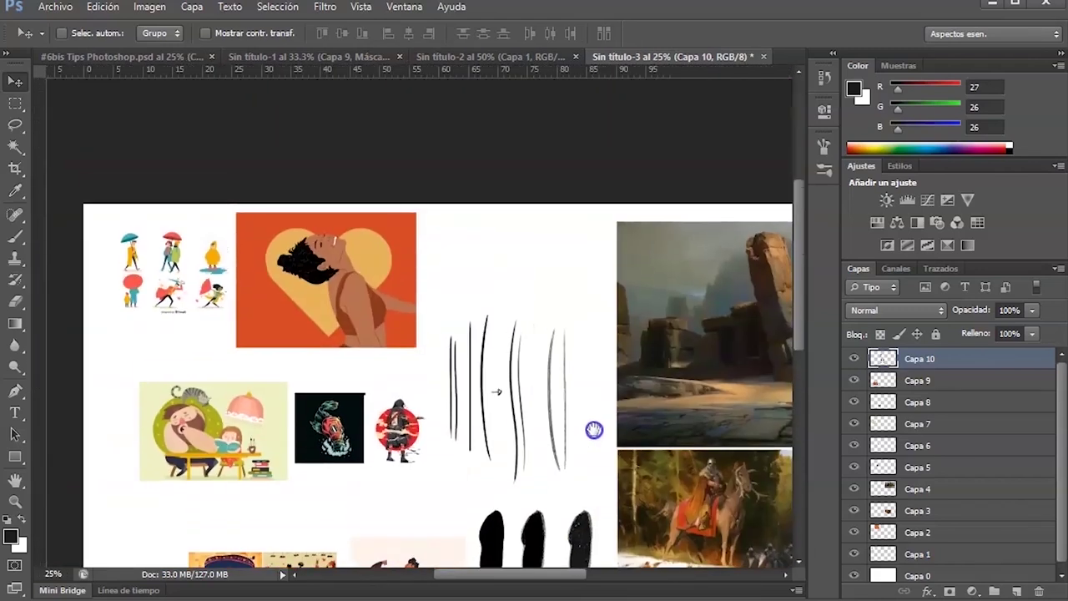
pyautogui.keyDown('ctrl'); pyautogui.click(594, 429); pyautogui.keyUp('ctrl')
pyautogui.keyDown('ctrl'); pyautogui.click(587, 429); pyautogui.keyUp('ctrl')
pyautogui.press('b')
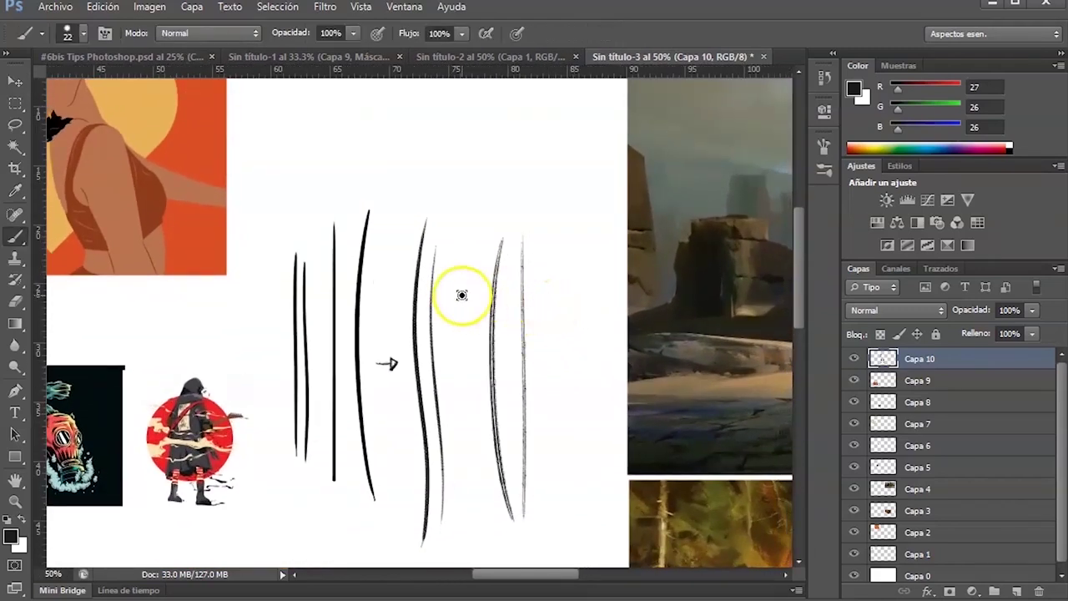
# Browse the brush presets and choose the sparse, grainy 33 px textured brush.
pyautogui.rightClick(391, 204)
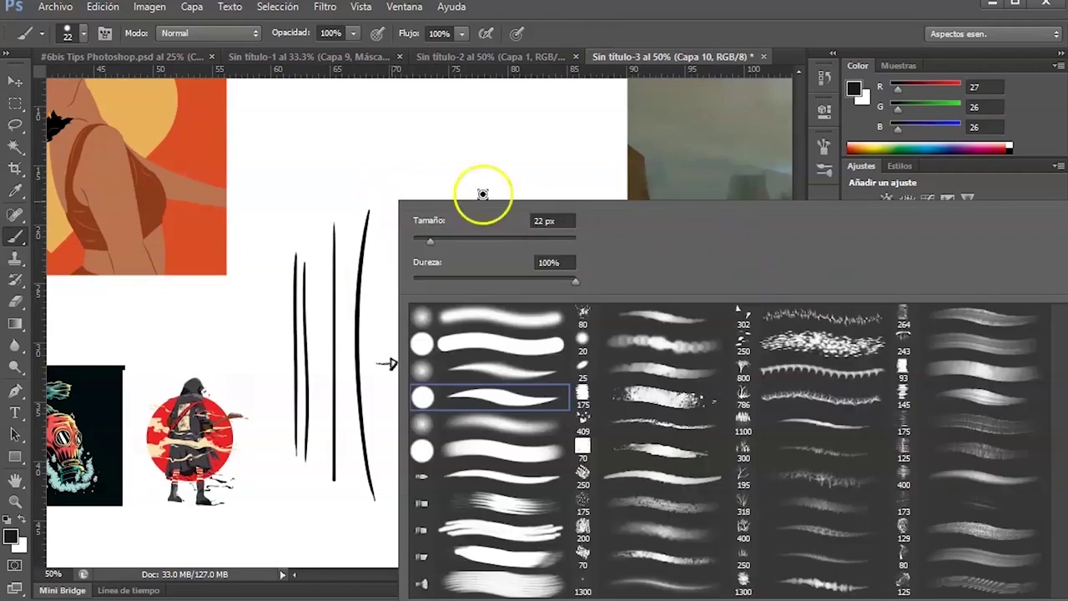
pyautogui.rightClick(210, 95)
pyautogui.rightClick(210, 95)
pyautogui.moveTo(916, 230)
pyautogui.mouseDown()
pyautogui.moveTo(915, 476)
pyautogui.moveTo(922, 204)
pyautogui.mouseUp()
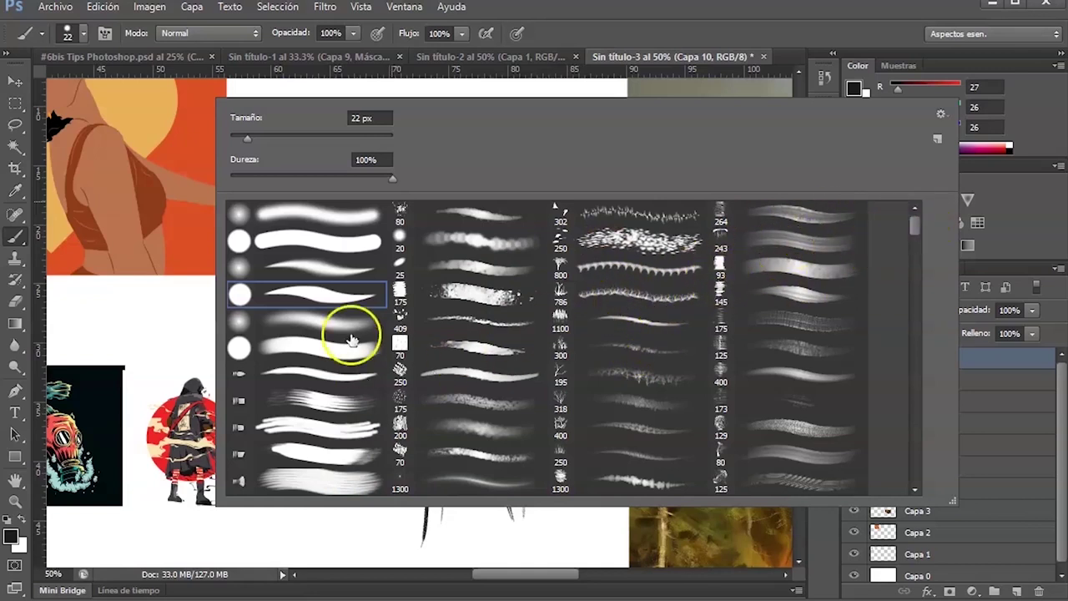
pyautogui.moveTo(914, 226); pyautogui.dragTo(913, 352)
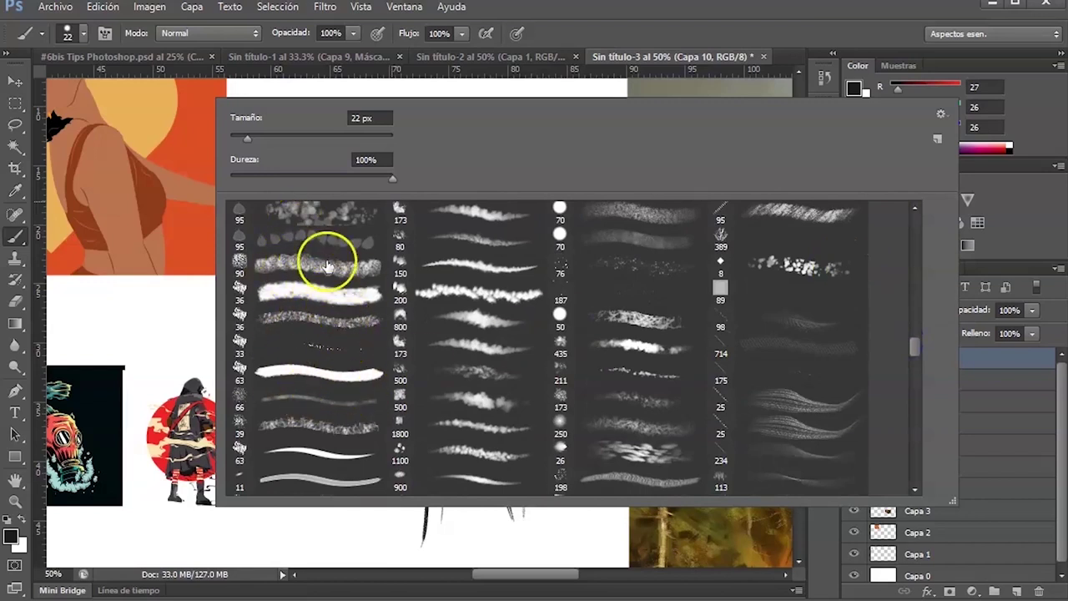
pyautogui.click(321, 348)
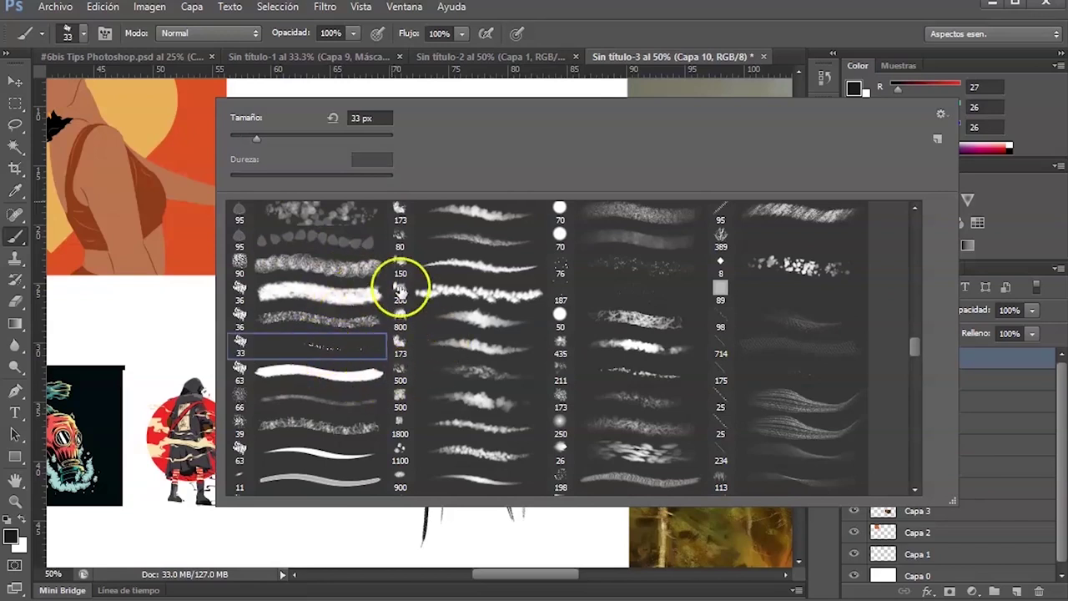
pyautogui.click(191, 319)
# Try the grainy 33 px brush with a vertical stroke and a dense hatched patch beside the line samples, undoing both.
pyautogui.moveTo(549, 195); pyautogui.dragTo(557, 393)
pyautogui.hotkey('ctrl', 'z')
pyautogui.moveTo(552, 183)
pyautogui.mouseDown()
pyautogui.moveTo(571, 385)
pyautogui.moveTo(558, 176)
pyautogui.moveTo(558, 343)
pyautogui.moveTo(554, 290)
pyautogui.moveTo(553, 216)
pyautogui.moveTo(567, 388)
pyautogui.moveTo(565, 193)
pyautogui.moveTo(586, 352)
pyautogui.moveTo(593, 305)
pyautogui.mouseUp()
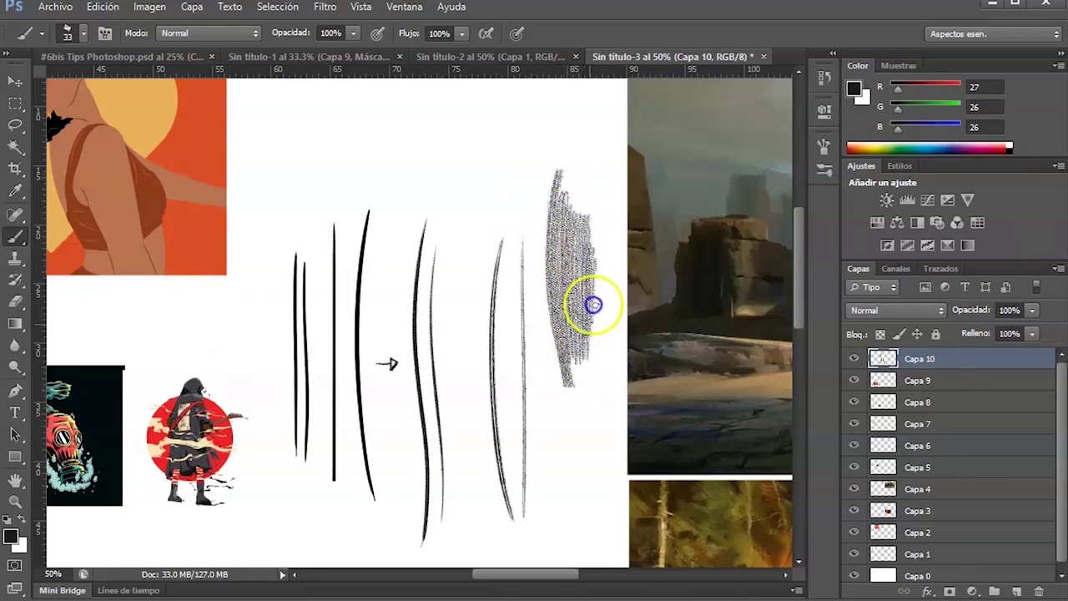
pyautogui.hotkey('ctrl', 'z')
# Open the brush's texture settings and set the texture brightness to -150.
pyautogui.scroll(-1, 587, 314)
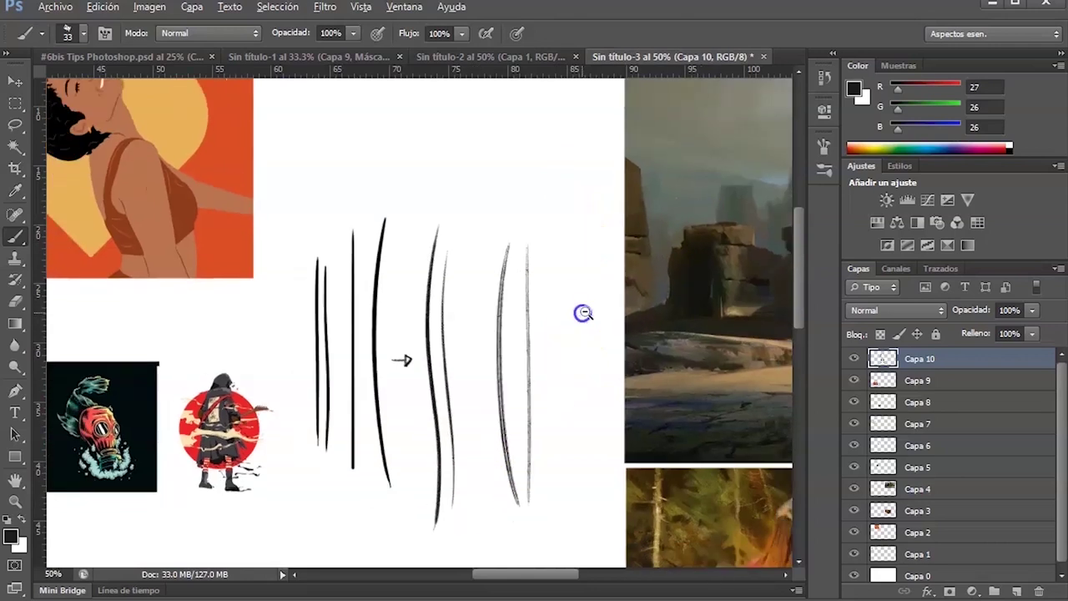
pyautogui.click(575, 313)
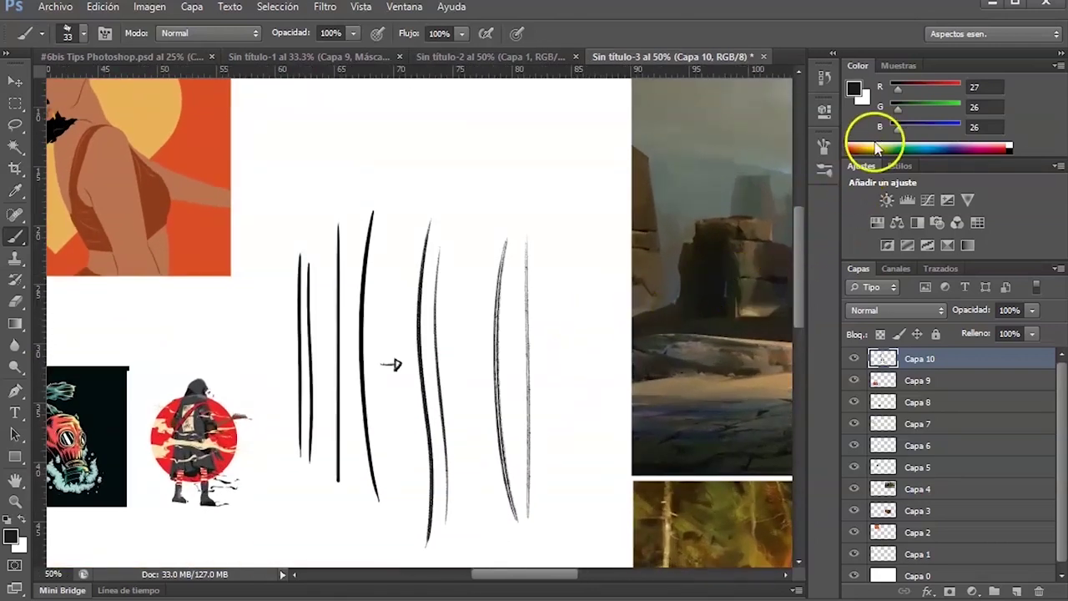
pyautogui.click(825, 170)
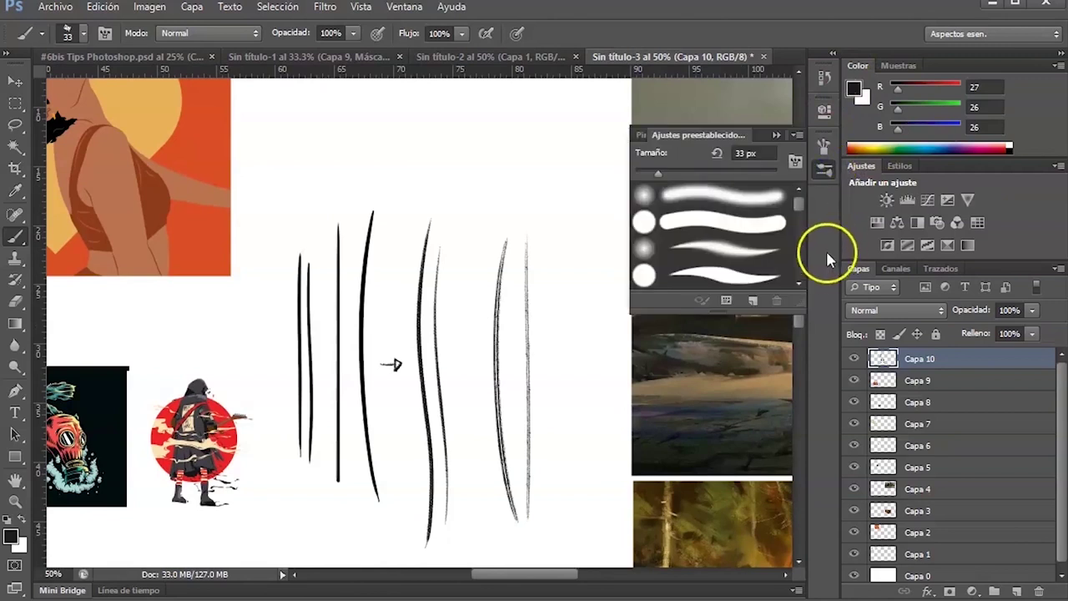
pyautogui.click(825, 147)
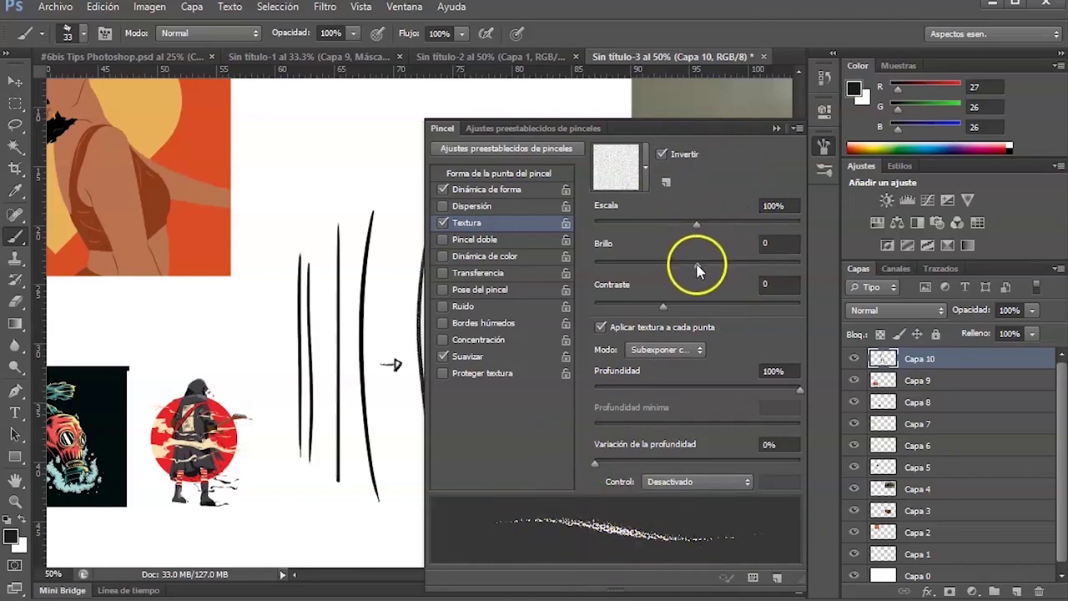
pyautogui.moveTo(697, 265)
pyautogui.mouseDown()
pyautogui.moveTo(576, 263)
pyautogui.moveTo(732, 258)
pyautogui.moveTo(563, 277)
pyautogui.mouseUp()
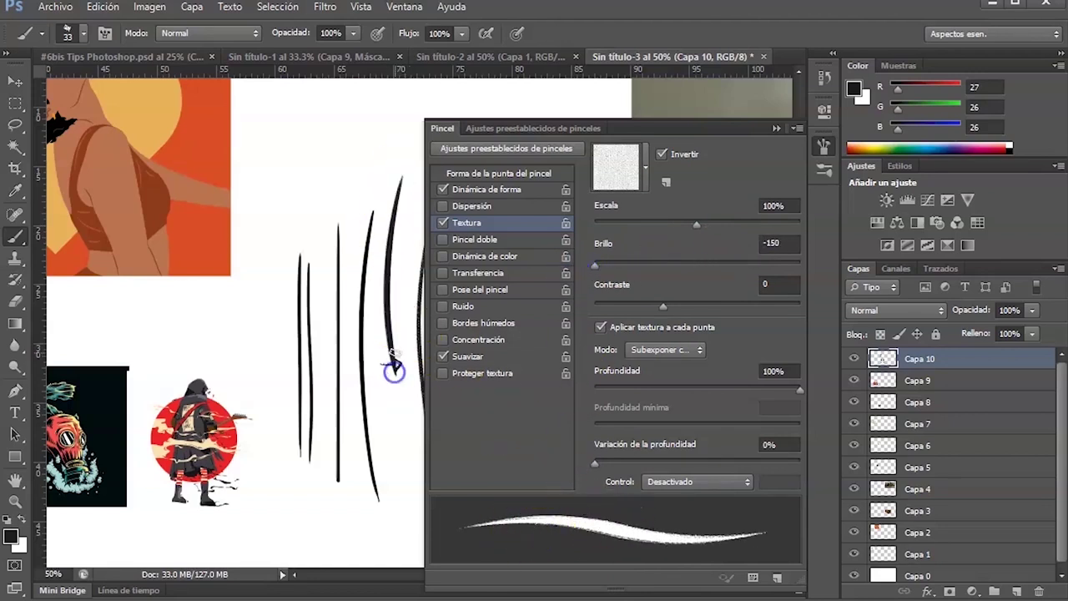
# Try the darkened 33 px textured brush with two vertical strokes beside the line samples, undoing both.
pyautogui.click(778, 127)
pyautogui.moveTo(281, 275); pyautogui.dragTo(285, 453)
pyautogui.hotkey('ctrl', 'z')
pyautogui.moveTo(284, 257); pyautogui.dragTo(286, 446)
pyautogui.hotkey('ctrl', 'z')
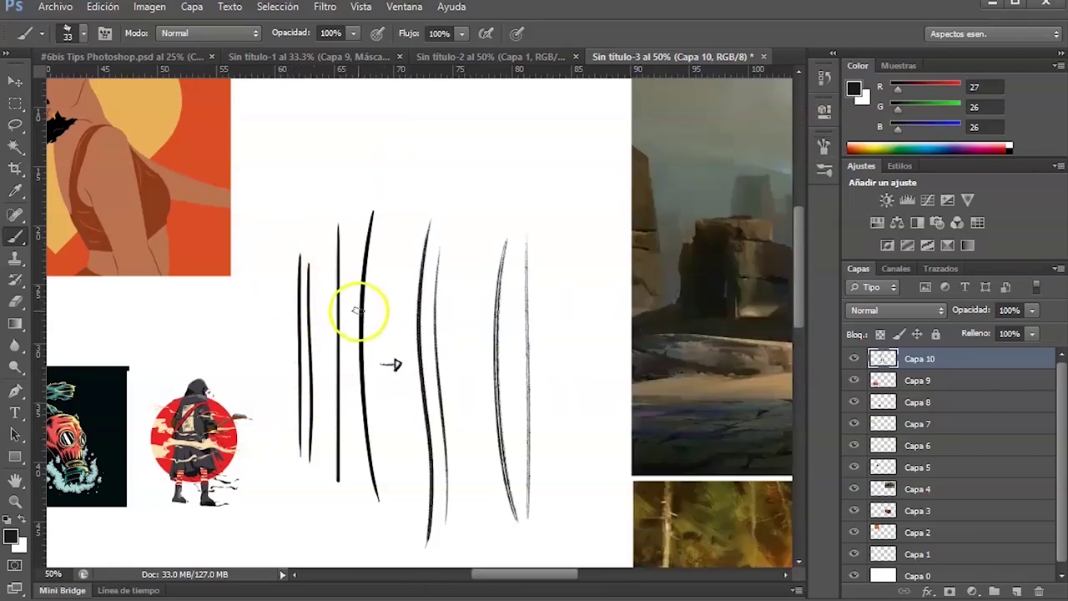
# Reduce the textured brush size to 22 px and try vertical strokes beside the line samples, undoing them.
pyautogui.rightClick(372, 312)
pyautogui.moveTo(410, 352); pyautogui.dragTo(404, 351)
pyautogui.moveTo(287, 250); pyautogui.dragTo(282, 448)
pyautogui.moveTo(288, 282); pyautogui.dragTo(279, 437)
pyautogui.hotkey('ctrl', 'z')
# Set the brush texture to 167% scale, -63 brightness and -22 contrast.
pyautogui.click(824, 145)
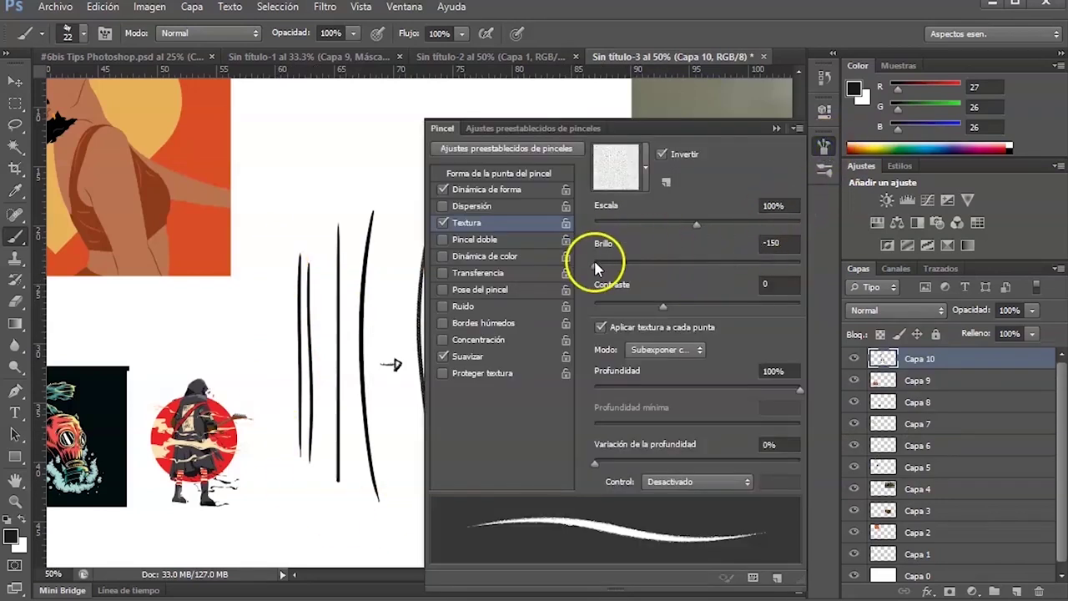
pyautogui.moveTo(596, 265); pyautogui.dragTo(650, 267)
pyautogui.moveTo(665, 306)
pyautogui.mouseDown()
pyautogui.moveTo(690, 308)
pyautogui.moveTo(610, 307)
pyautogui.mouseUp()
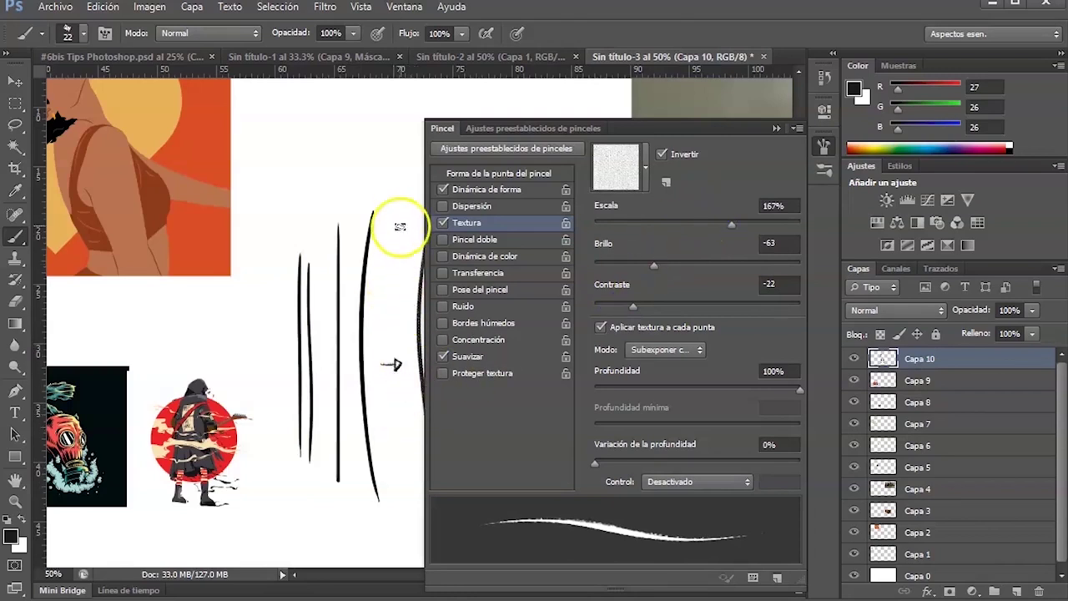
pyautogui.click(776, 129)
# Try the adjusted 22 px brush with four long vertical strokes among the line samples, undoing each one.
pyautogui.moveTo(557, 210); pyautogui.dragTo(561, 486)
pyautogui.hotkey('ctrl', 'z')
pyautogui.moveTo(573, 205); pyautogui.dragTo(558, 487)
pyautogui.hotkey('ctrl', 'z')
pyautogui.moveTo(575, 224); pyautogui.dragTo(553, 509)
pyautogui.hotkey('ctrl', 'z')
pyautogui.moveTo(579, 222); pyautogui.dragTo(565, 479)
pyautogui.hotkey('ctrl', 'z')
# Sketch a cartoon head with a cap, ear, nose and neck in the blank area beside the collage of flat characters.
pyautogui.keyDown('alt'); pyautogui.click(579, 386); pyautogui.keyUp('alt')
pyautogui.moveTo(388, 486)
pyautogui.mouseDown()
pyautogui.moveTo(565, 300)
pyautogui.moveTo(658, 298)
pyautogui.mouseUp()
pyautogui.keyDown('ctrl'); pyautogui.click(659, 298); pyautogui.keyUp('ctrl')
pyautogui.keyDown('ctrl'); pyautogui.click(658, 298); pyautogui.keyUp('ctrl')
pyautogui.moveTo(503, 370); pyautogui.dragTo(723, 333)
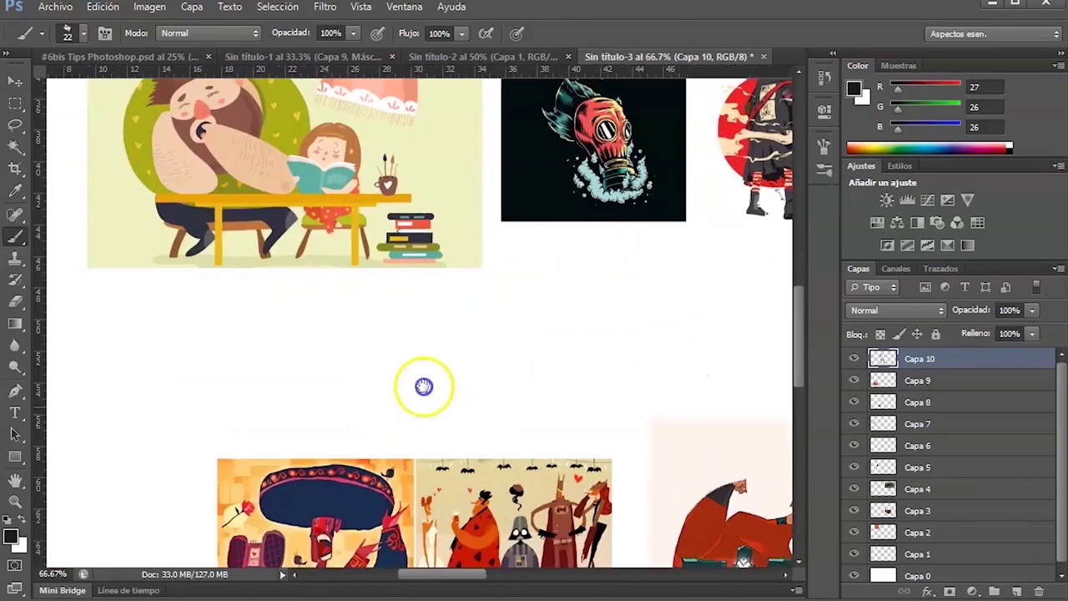
pyautogui.moveTo(422, 384); pyautogui.dragTo(661, 260)
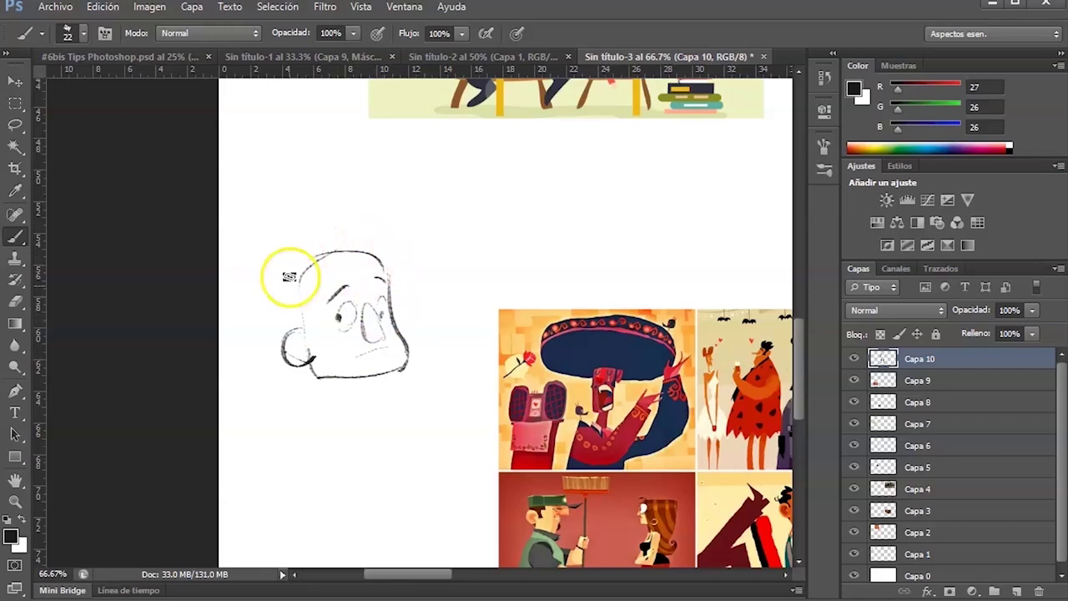
pyautogui.moveTo(311, 316); pyautogui.dragTo(378, 252)
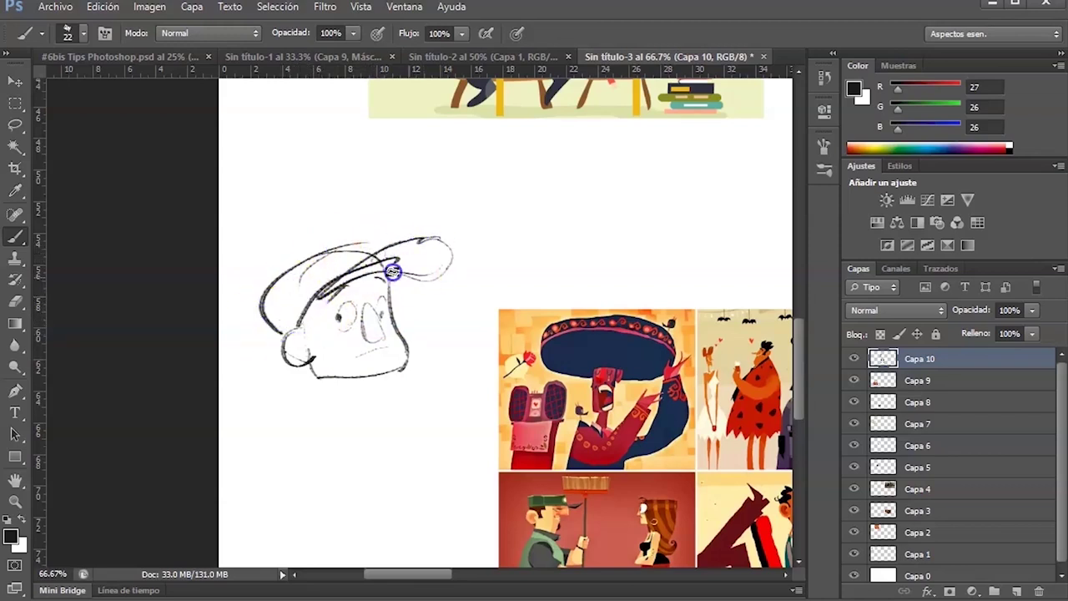
pyautogui.moveTo(305, 363); pyautogui.dragTo(381, 405)
# Switch to #6bis Tips Photoshop.psd with the Move tool and place the wood plank texture over the ship's hull.
pyautogui.keyDown('alt'); pyautogui.click(495, 379); pyautogui.keyUp('alt')
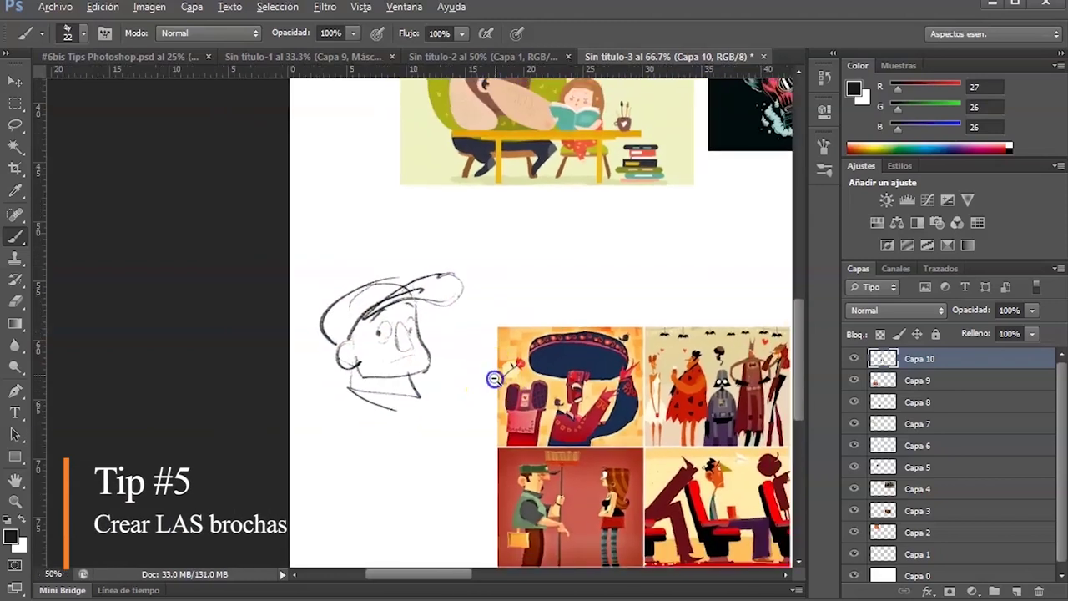
pyautogui.keyDown('alt'); pyautogui.click(495, 380); pyautogui.keyUp('alt')
pyautogui.moveTo(497, 405); pyautogui.dragTo(453, 389)
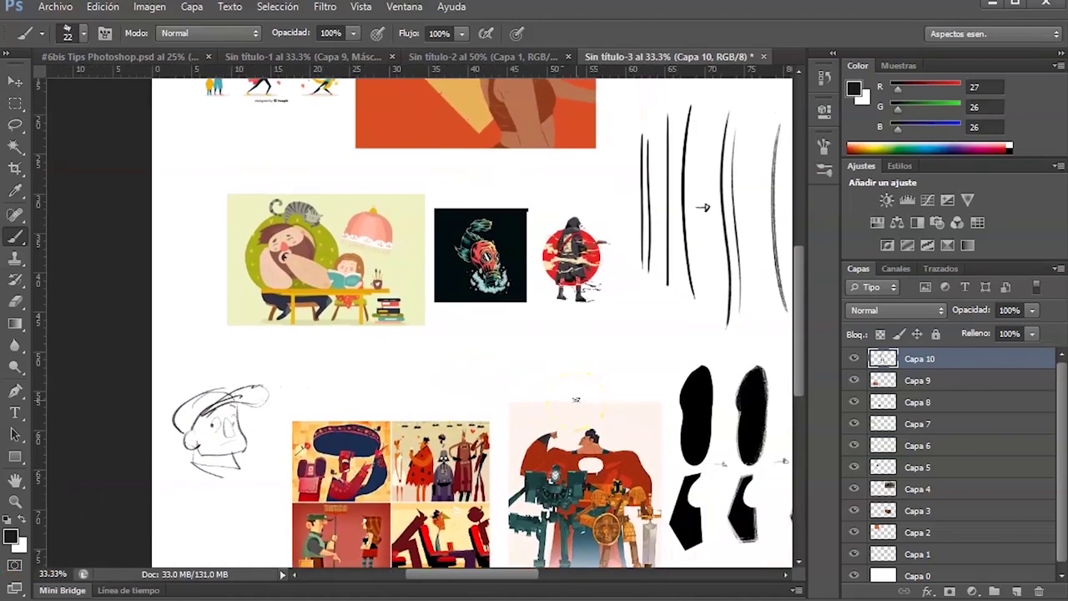
pyautogui.keyDown('alt'); pyautogui.click(675, 309); pyautogui.keyUp('alt')
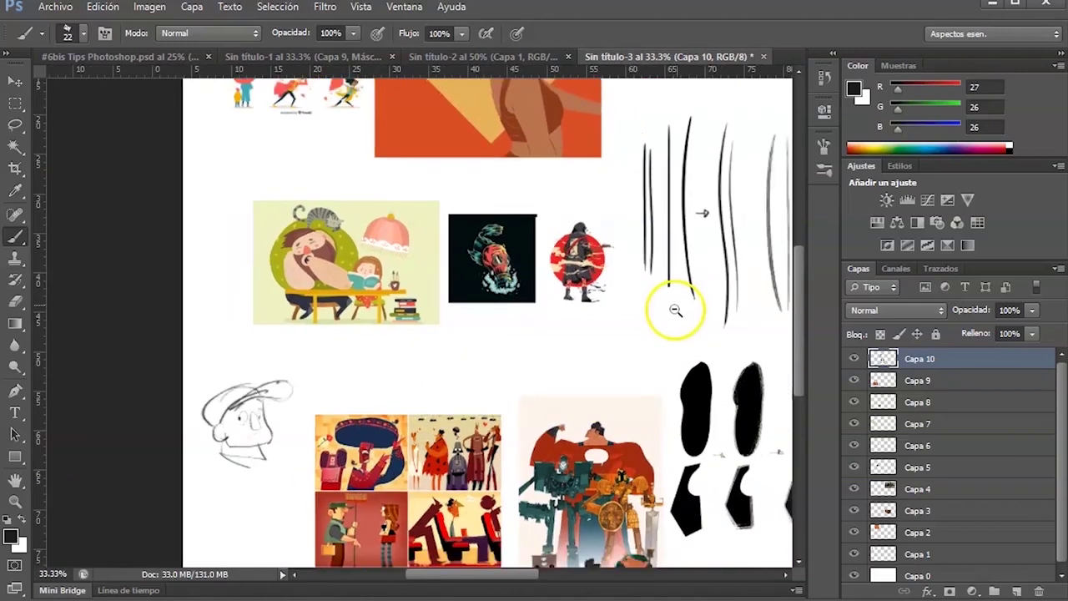
pyautogui.keyDown('alt'); pyautogui.click(692, 317); pyautogui.keyUp('alt')
pyautogui.press('v')
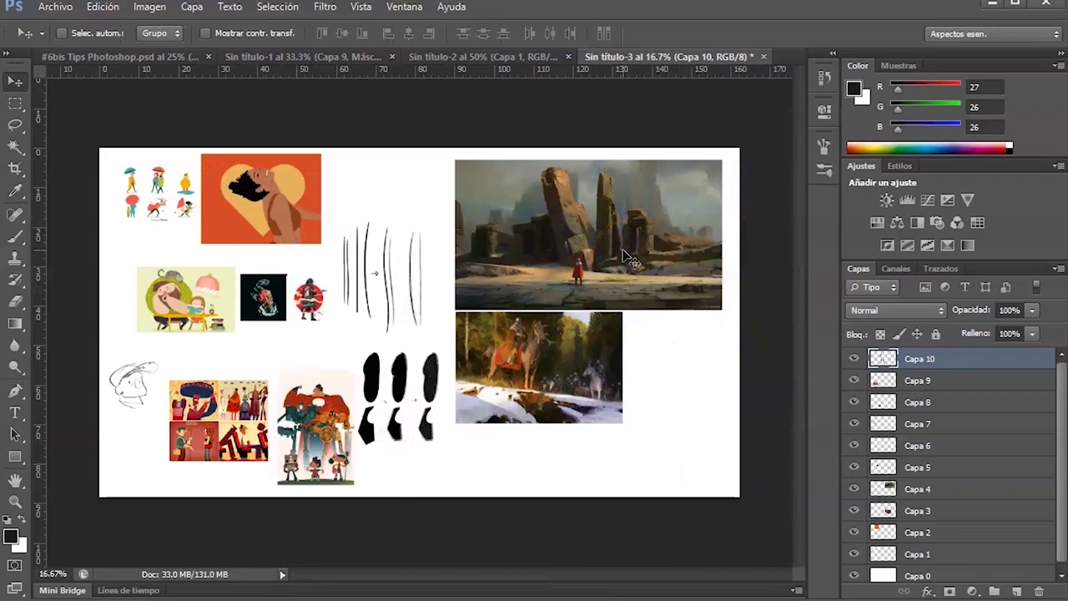
pyautogui.hotkey('ctrl', 'Tab')
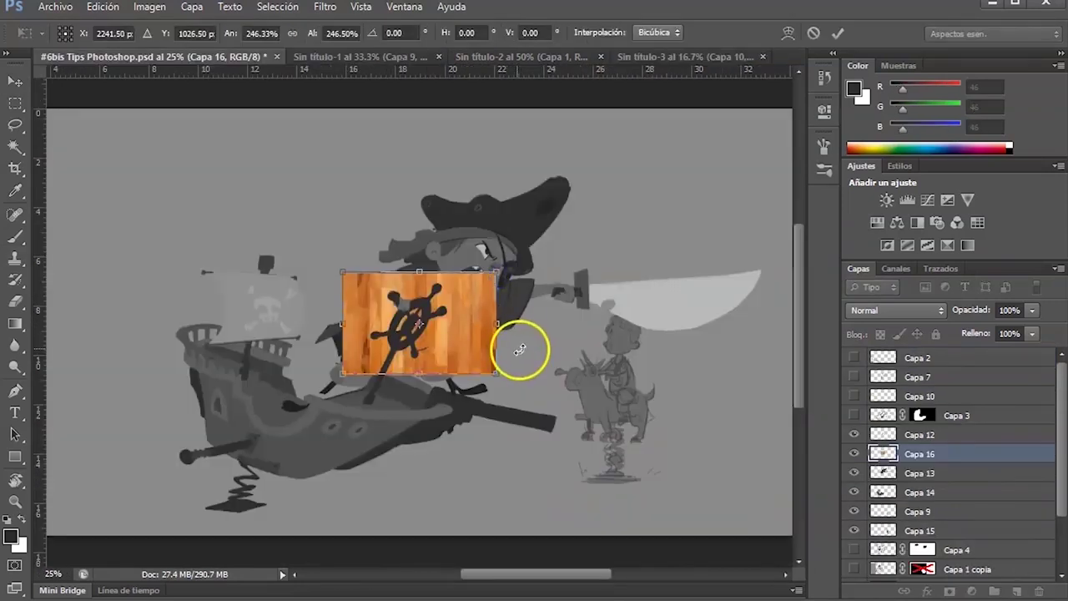
pyautogui.moveTo(459, 341); pyautogui.dragTo(470, 439)
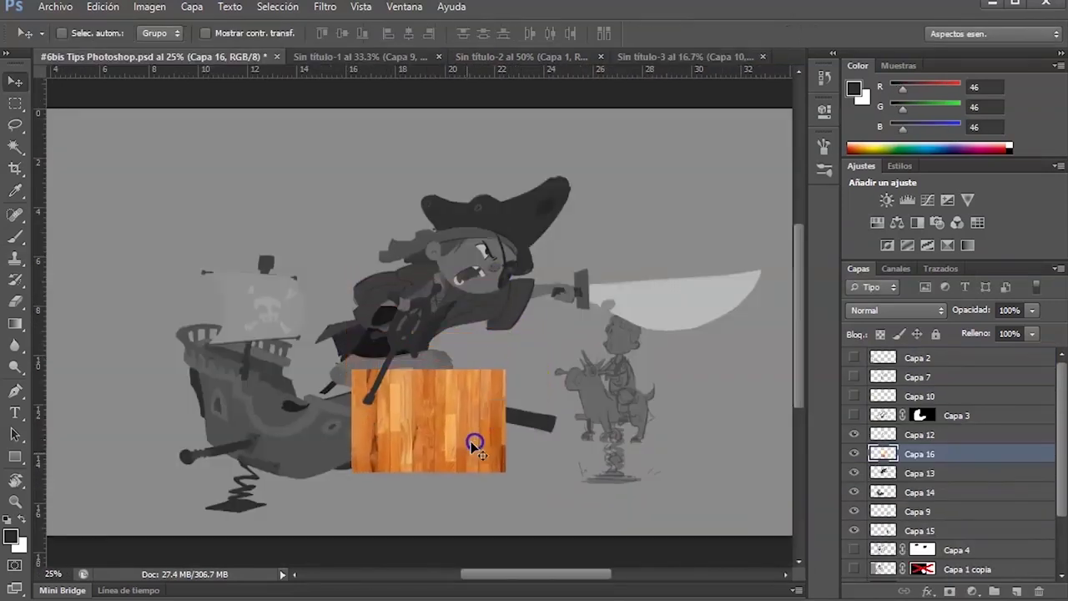
# Toggle the visibility of Capa 16 and Capa 13 to check what each layer contains.
pyautogui.click(854, 453)
pyautogui.click(853, 453)
pyautogui.click(853, 473)
pyautogui.click(854, 473)
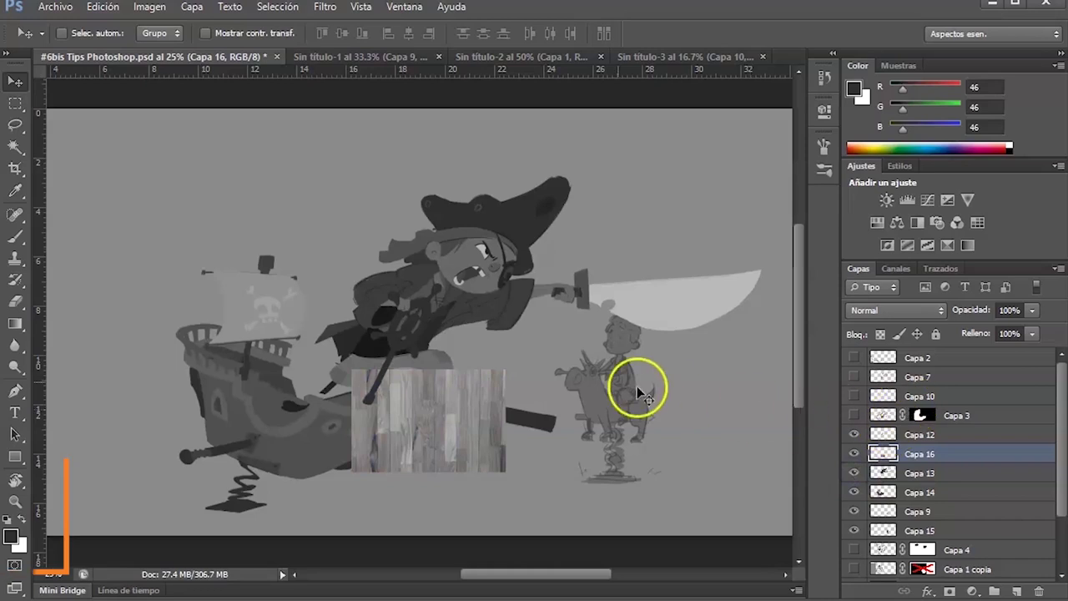
# Desaturate the wood texture on Capa 16 and shift it toward the middle of the ship's hull.
pyautogui.click(155, 10)
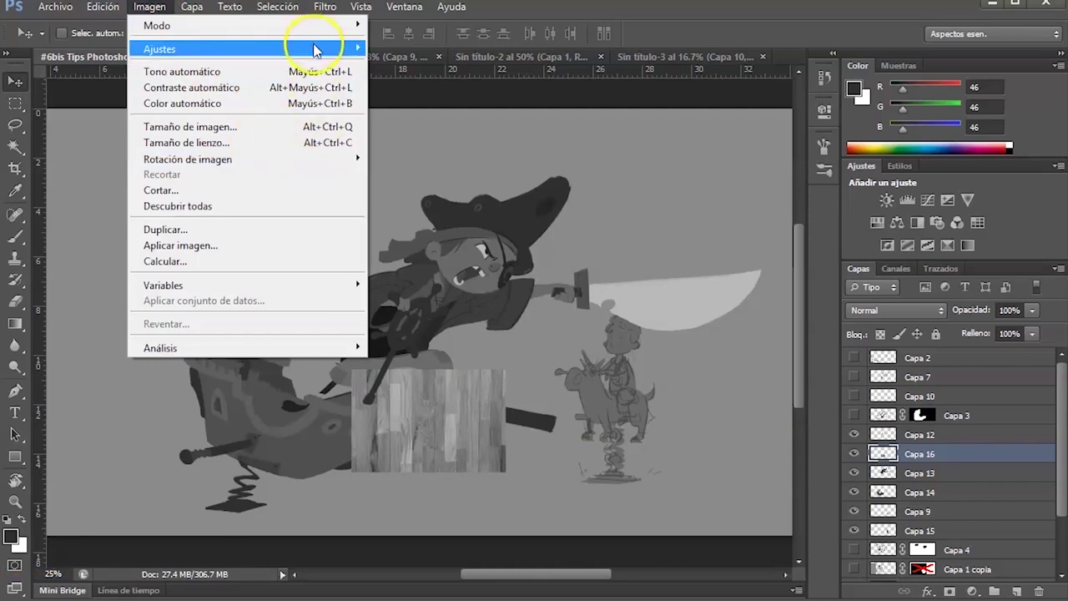
pyautogui.moveTo(318, 48)
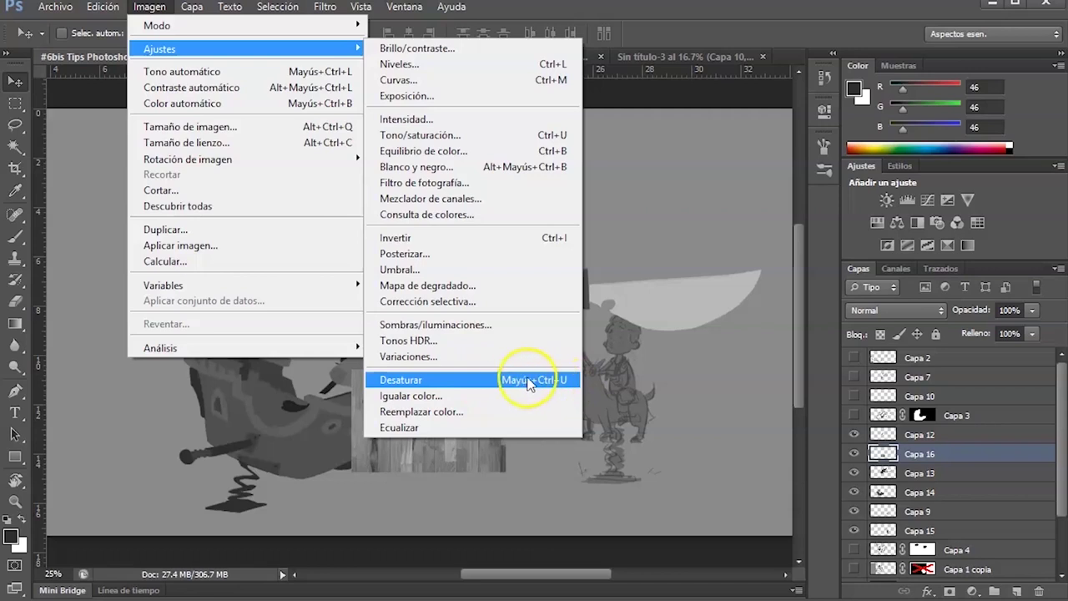
pyautogui.click(689, 374)
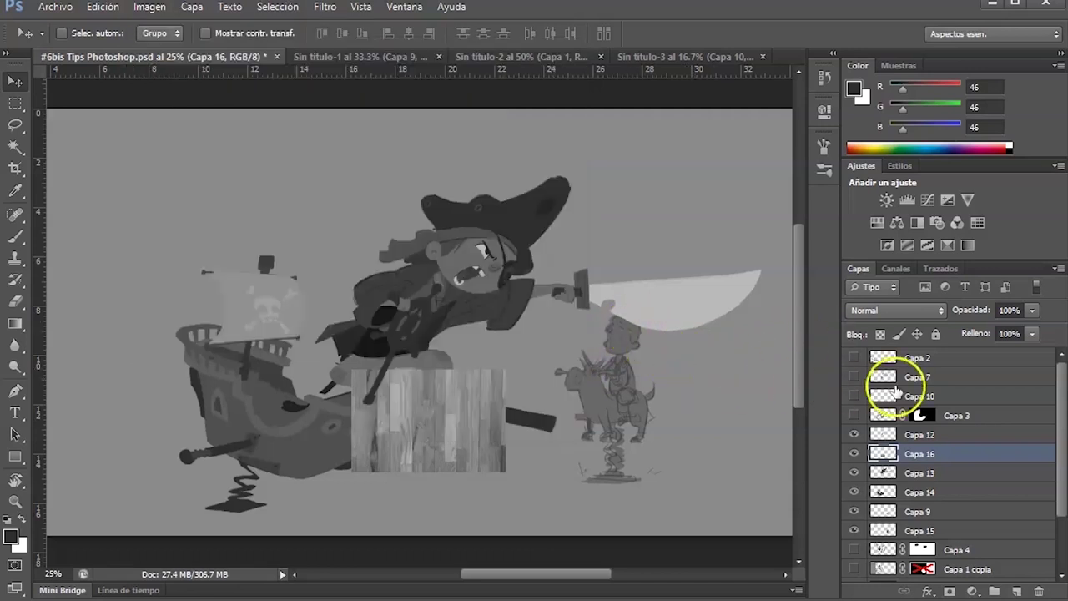
pyautogui.moveTo(537, 465); pyautogui.dragTo(469, 487)
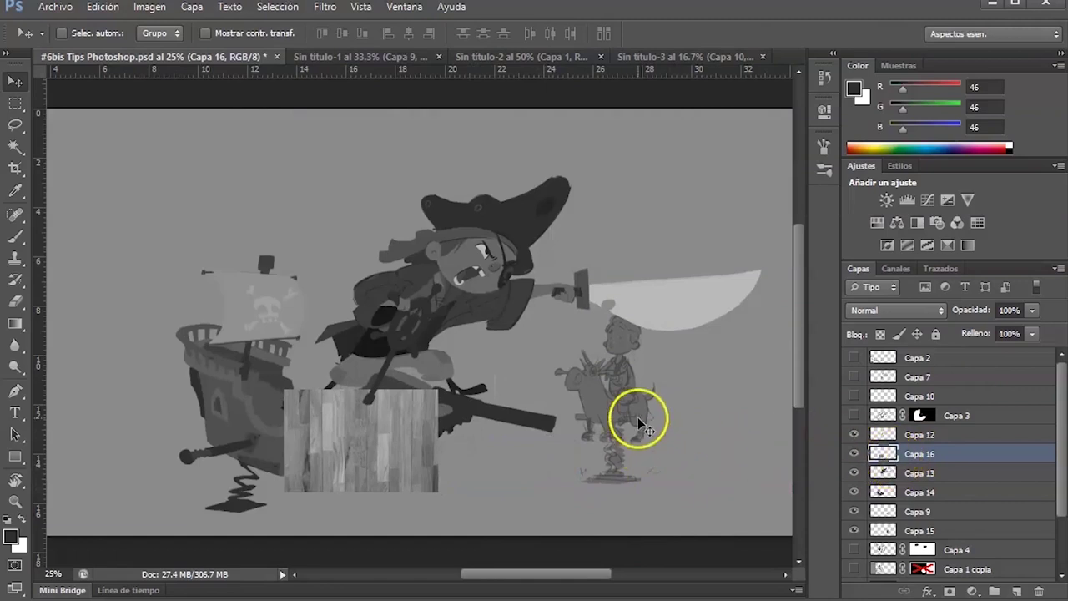
# Toggle the wood texture layer and Capa 13 on and off to compare their content over the ship.
pyautogui.moveTo(909, 458); pyautogui.dragTo(855, 455)
pyautogui.click(855, 454)
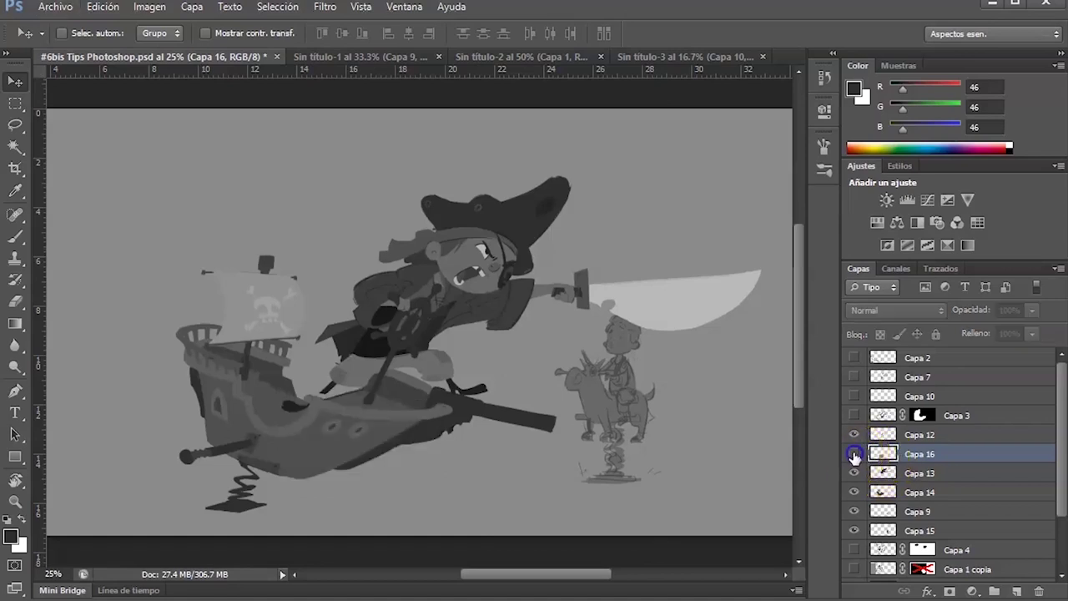
pyautogui.click(855, 454)
pyautogui.click(855, 453)
pyautogui.click(854, 454)
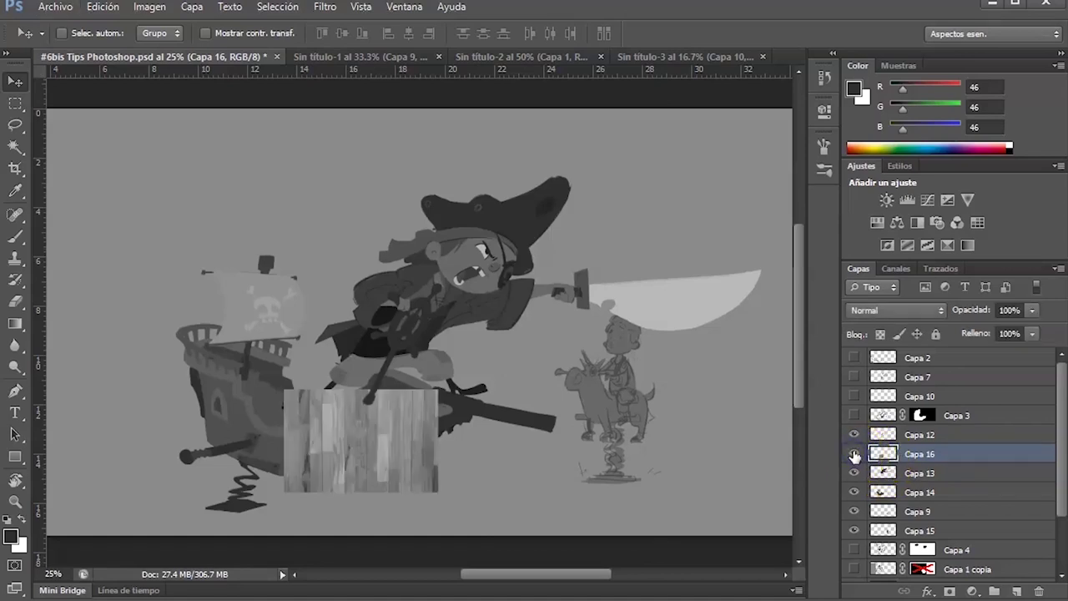
pyautogui.click(855, 454)
pyautogui.click(853, 474)
pyautogui.click(853, 473)
# Move Capa 16 below Capa 13, clip it to the hull layer Capa 14 and shift the wood texture down the hull.
pyautogui.moveTo(891, 454); pyautogui.dragTo(886, 481)
pyautogui.click(853, 493)
pyautogui.click(854, 493)
pyautogui.click(854, 493)
pyautogui.click(854, 493)
pyautogui.click(854, 473)
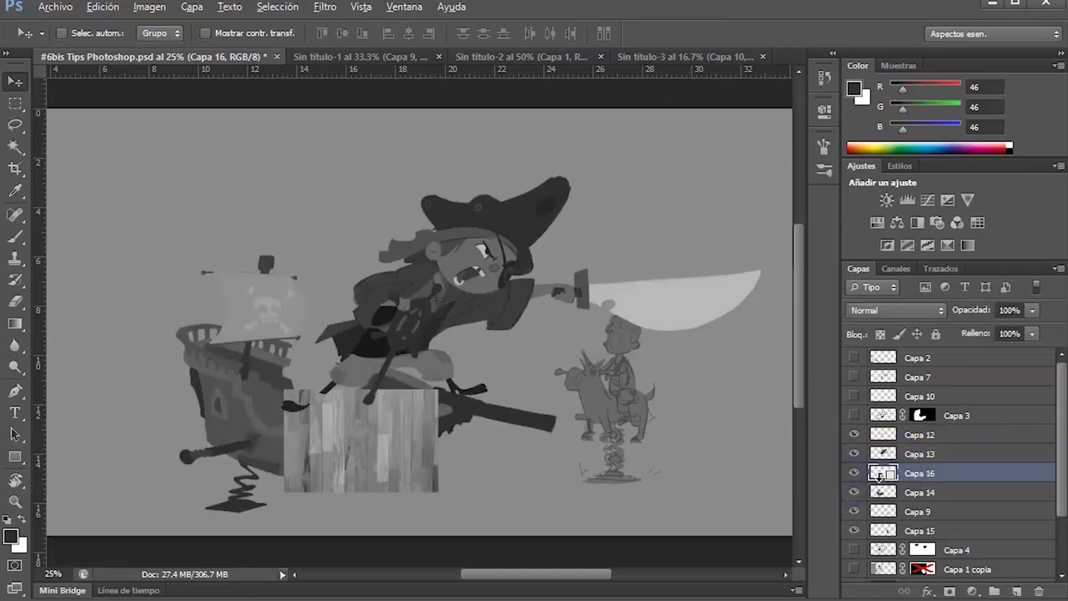
pyautogui.keyDown('alt'); pyautogui.click(879, 474); pyautogui.keyUp('alt')
pyautogui.moveTo(420, 427); pyautogui.dragTo(399, 455)
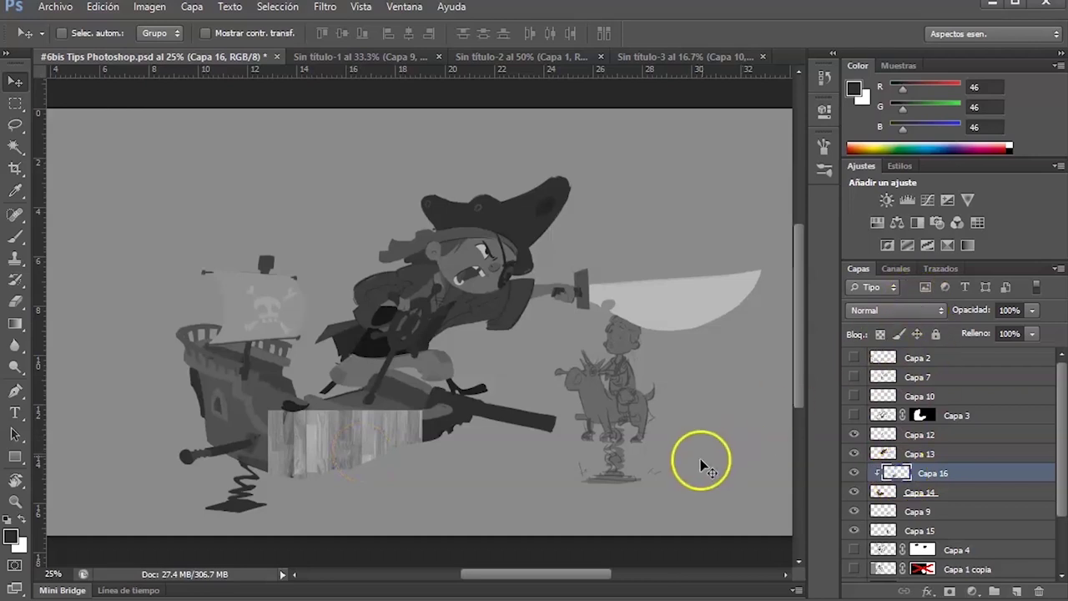
pyautogui.hotkey('ctrl', 't')
pyautogui.moveTo(427, 447); pyautogui.dragTo(431, 486)
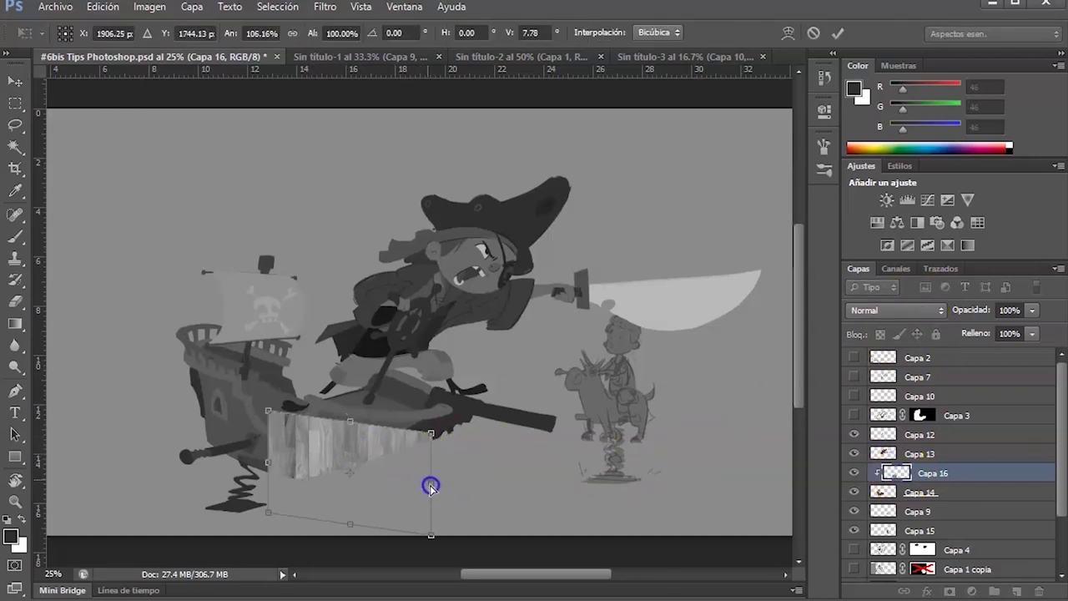
pyautogui.moveTo(352, 424); pyautogui.dragTo(424, 487)
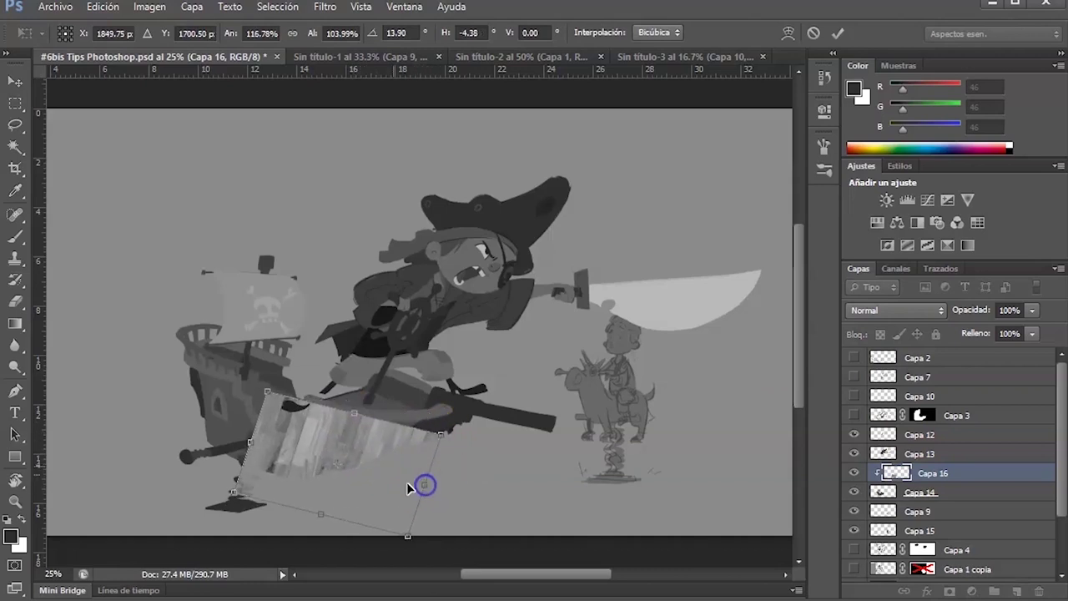
pyautogui.rightClick(432, 455)
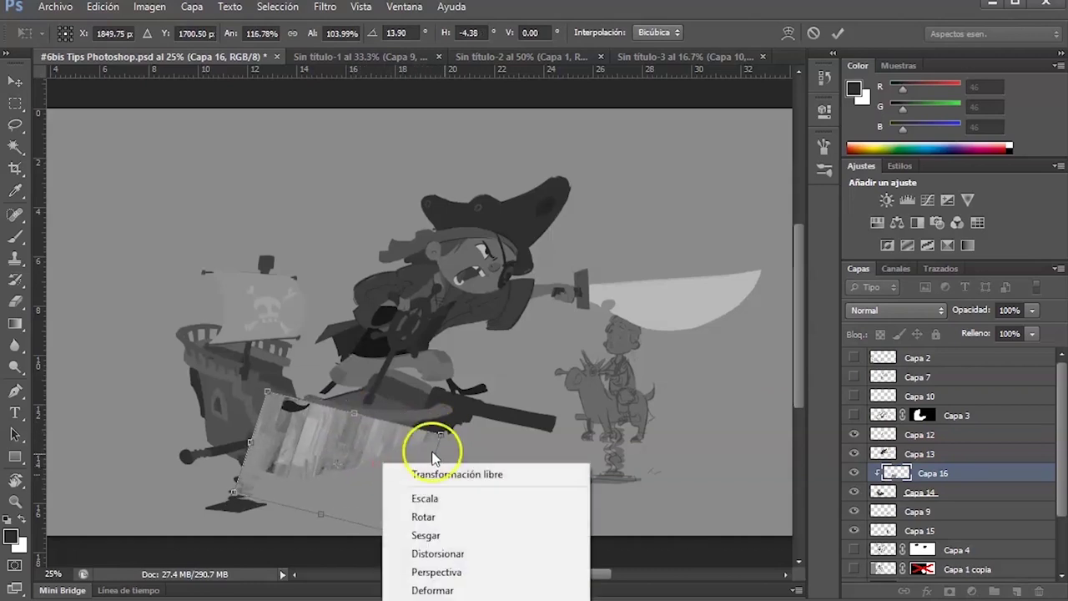
pyautogui.click(453, 591)
pyautogui.press('Escape')
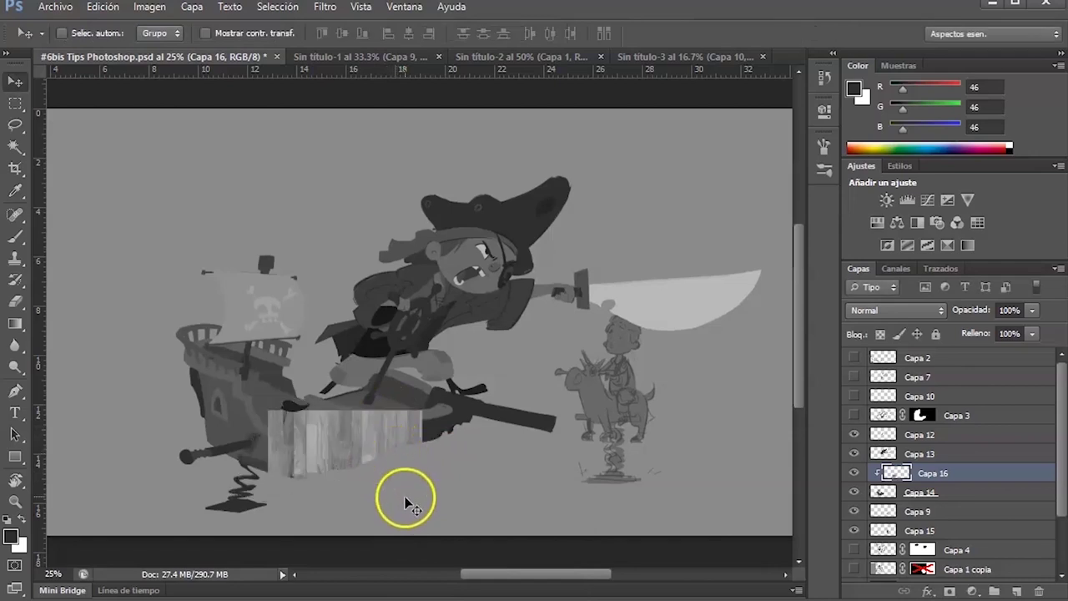
# Skew, stretch and rotate the wood texture by about 16.7° so it spans the hull from stern toward bow.
pyautogui.hotkey('ctrl', 't')
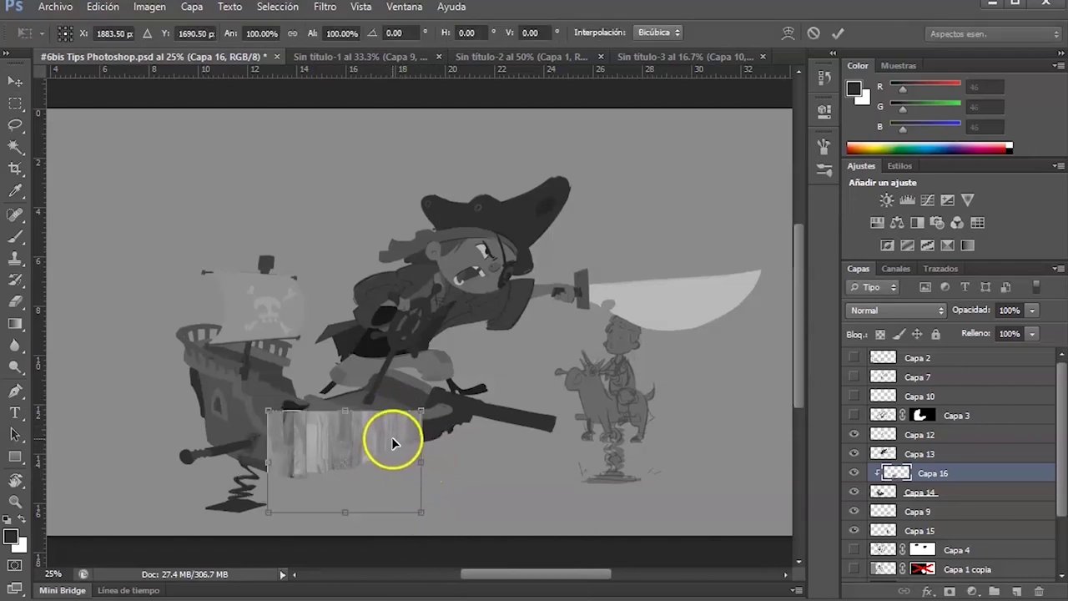
pyautogui.moveTo(422, 460)
pyautogui.mouseDown()
pyautogui.moveTo(429, 484)
pyautogui.moveTo(408, 455)
pyautogui.moveTo(479, 448)
pyautogui.moveTo(401, 467)
pyautogui.moveTo(491, 453)
pyautogui.moveTo(406, 470)
pyautogui.moveTo(455, 466)
pyautogui.moveTo(423, 470)
pyautogui.mouseUp()
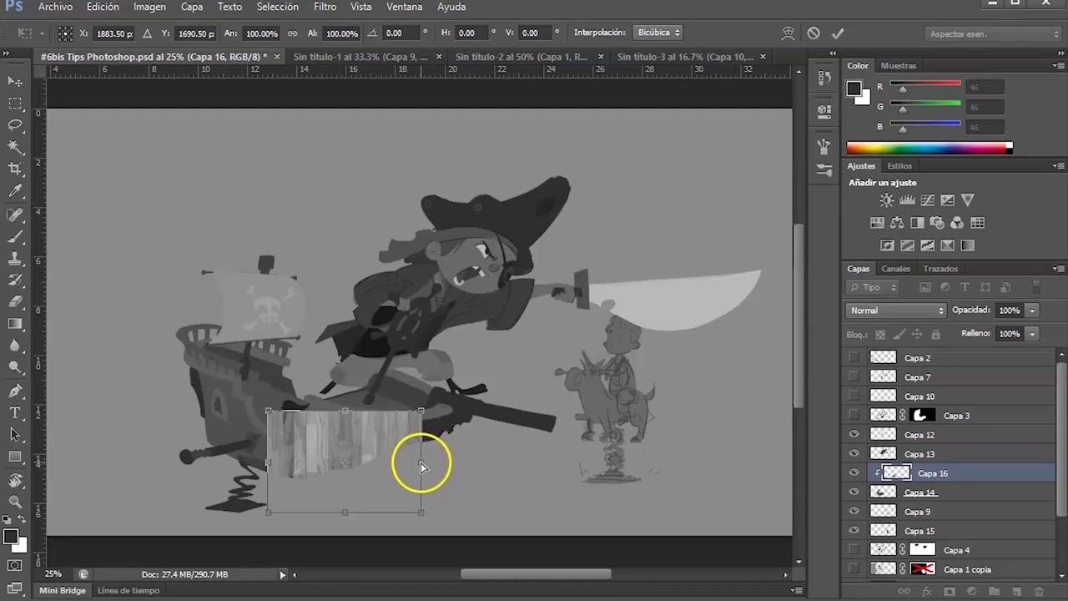
pyautogui.moveTo(422, 465); pyautogui.dragTo(424, 499)
pyautogui.moveTo(346, 428); pyautogui.dragTo(360, 429)
pyautogui.moveTo(346, 529); pyautogui.dragTo(355, 470)
pyautogui.moveTo(360, 416); pyautogui.dragTo(402, 429)
pyautogui.hotkey('ctrl', 'z')
pyautogui.moveTo(367, 474); pyautogui.dragTo(361, 474)
pyautogui.moveTo(364, 424); pyautogui.dragTo(391, 424)
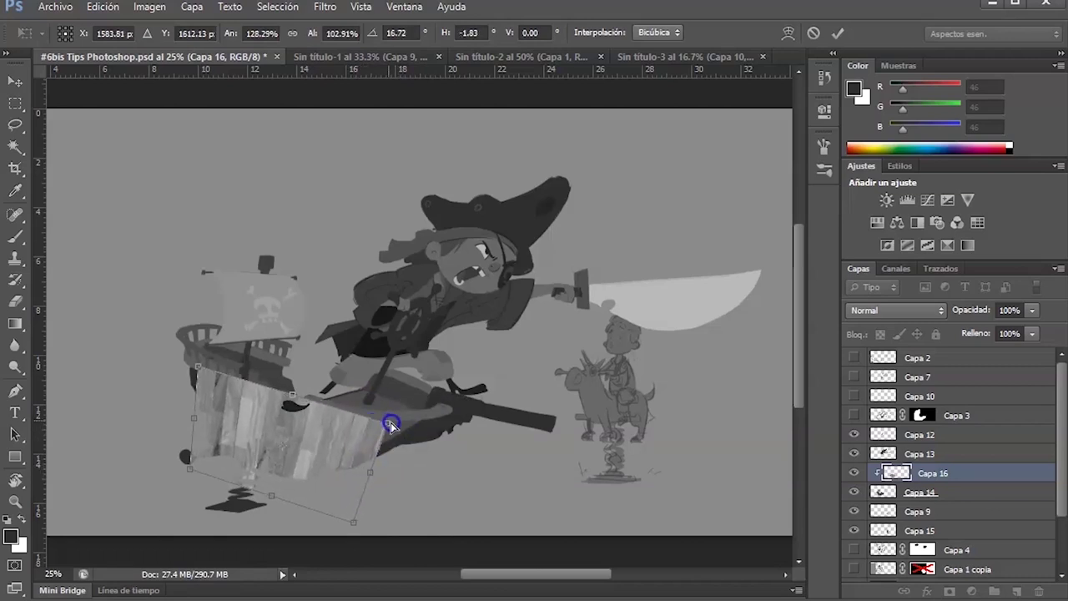
# Warp the wood texture so its planks and edges follow the hull's curve toward the bow, and apply the transformation.
pyautogui.rightClick(349, 455)
pyautogui.click(429, 576)
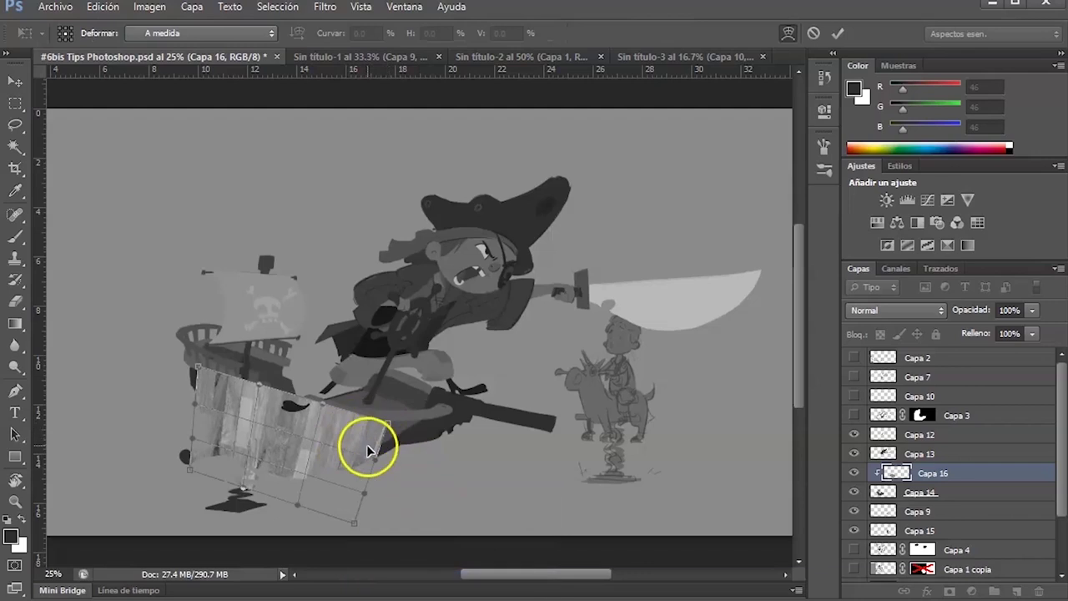
pyautogui.moveTo(247, 446); pyautogui.dragTo(252, 448)
pyautogui.moveTo(324, 465); pyautogui.dragTo(317, 460)
pyautogui.moveTo(387, 424); pyautogui.dragTo(420, 425)
pyautogui.moveTo(354, 526); pyautogui.dragTo(302, 465)
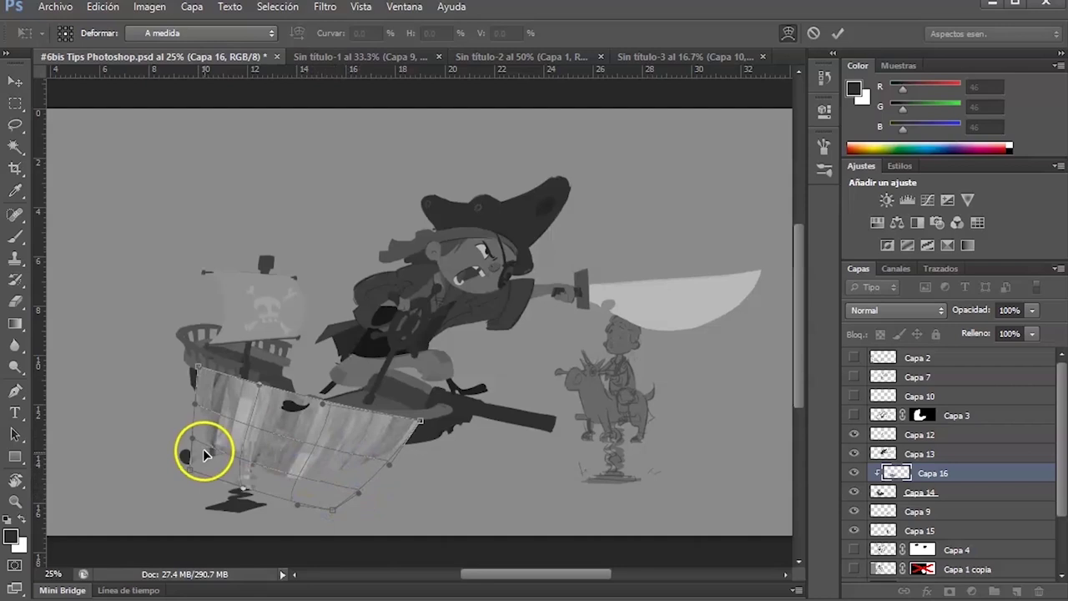
pyautogui.moveTo(246, 453); pyautogui.dragTo(254, 454)
pyautogui.moveTo(260, 408)
pyautogui.mouseDown()
pyautogui.moveTo(246, 405)
pyautogui.moveTo(264, 407)
pyautogui.mouseUp()
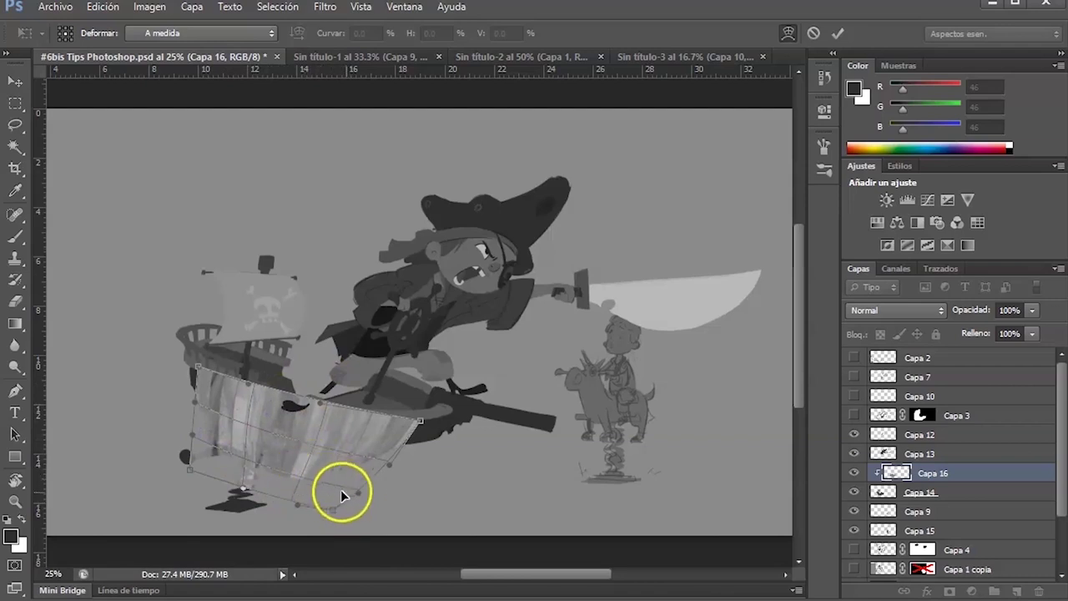
pyautogui.press('Return')
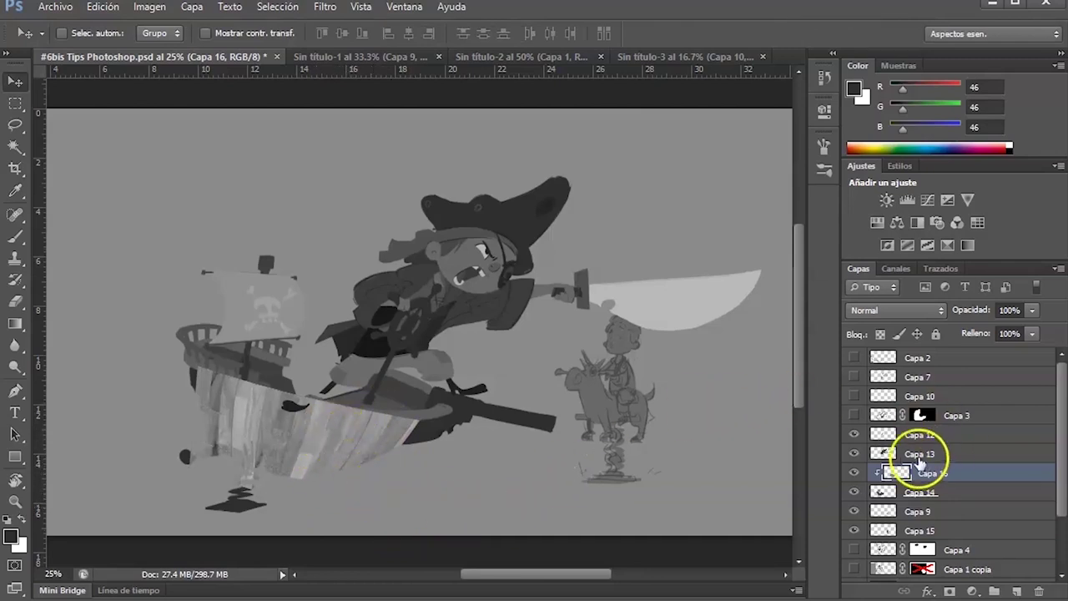
# Hide the wood texture layer Capa 16 and activate the Magic Wand on the hull layer Capa 14.
pyautogui.click(853, 474)
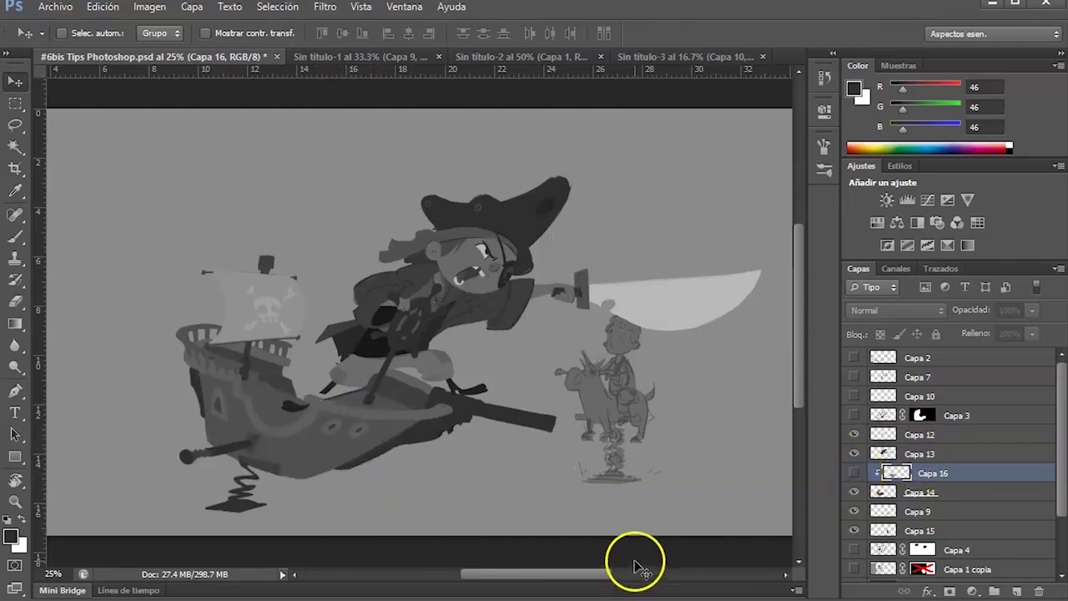
pyautogui.click(883, 493)
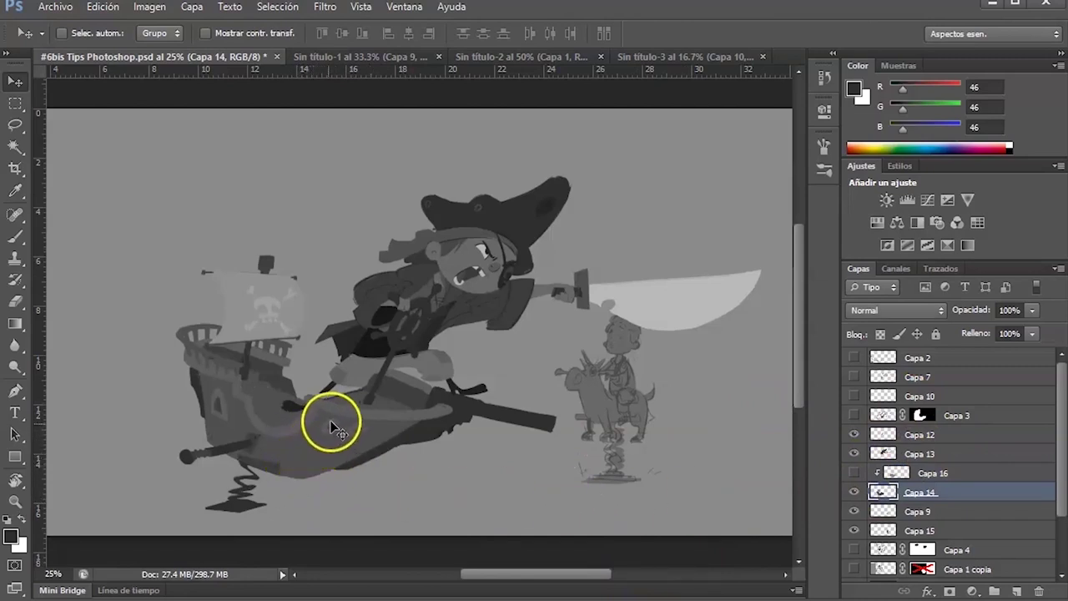
pyautogui.press('w')
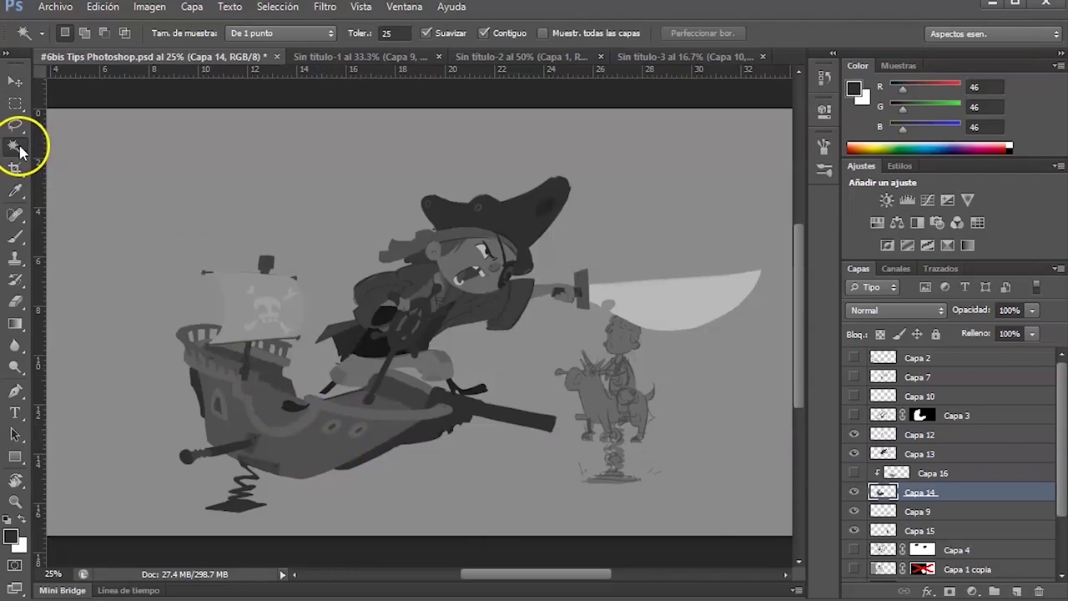
pyautogui.click(335, 445)
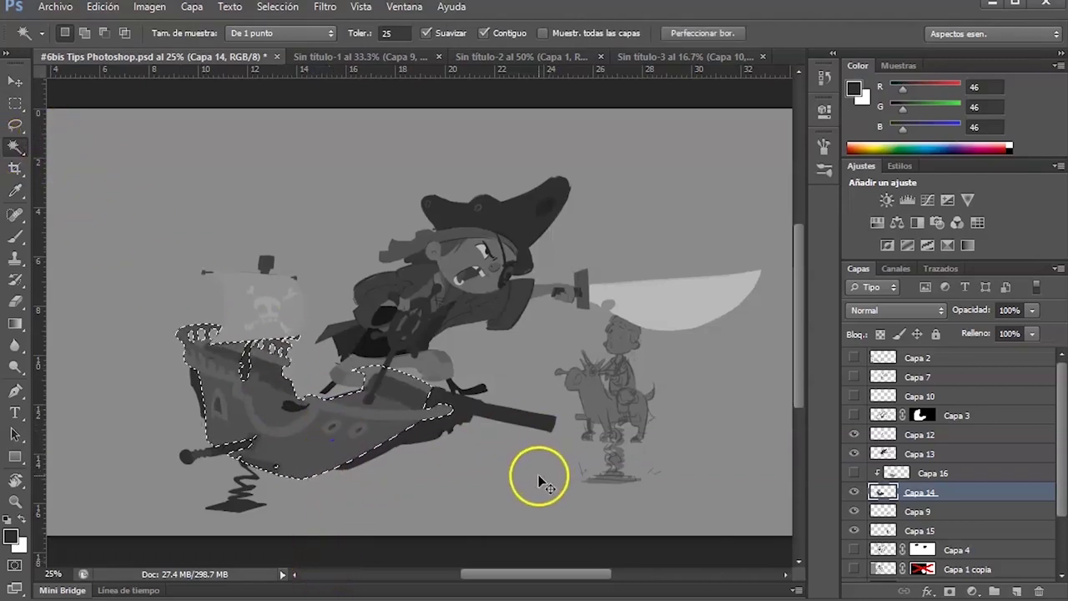
pyautogui.hotkey('ctrl', 'd')
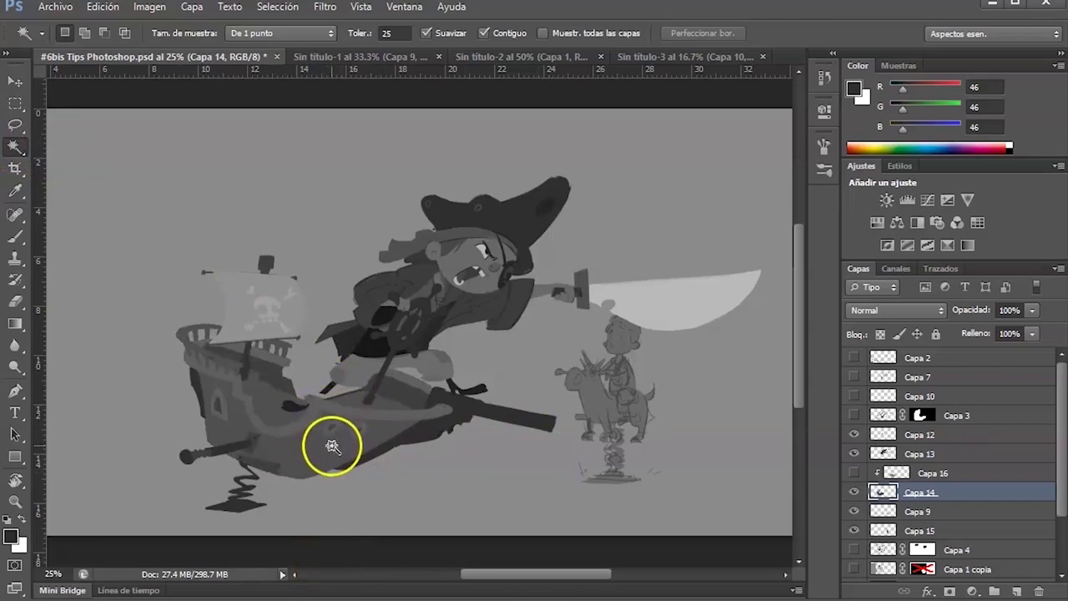
pyautogui.click(397, 32)
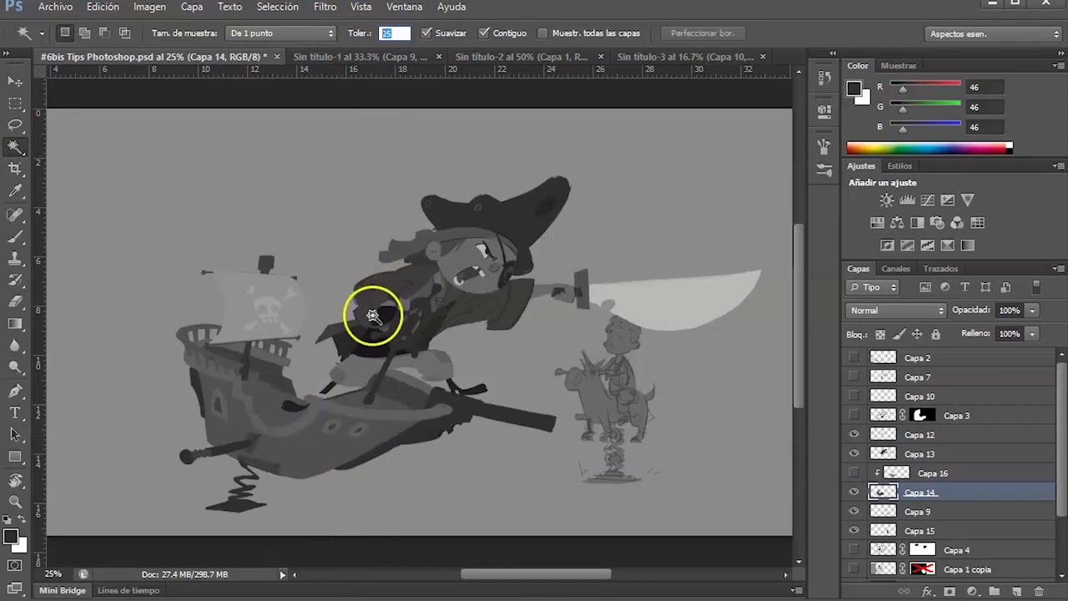
pyautogui.click(324, 446)
pyautogui.click(316, 455)
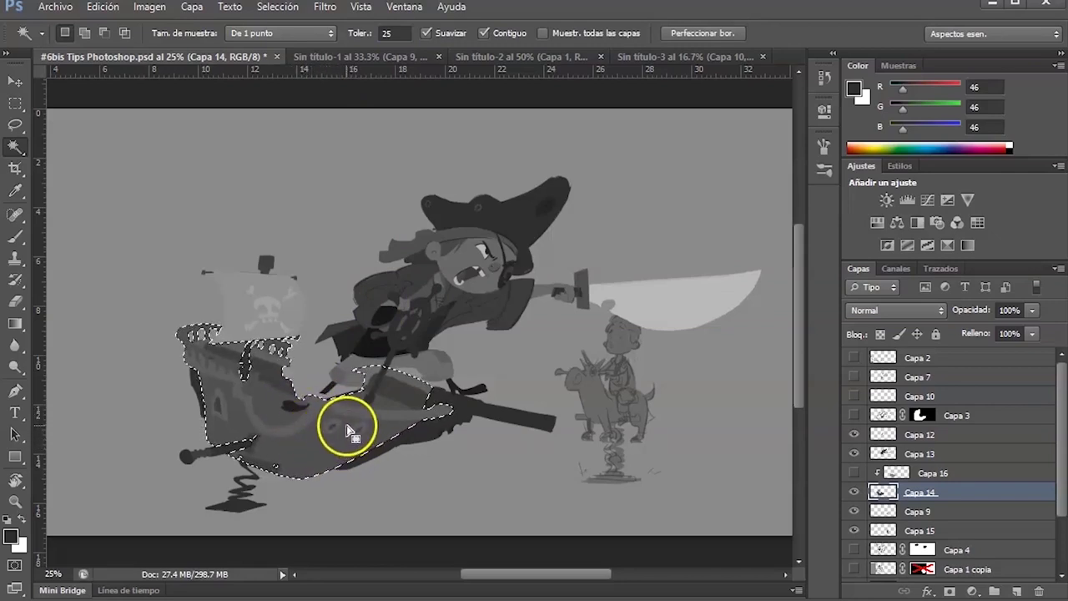
pyautogui.click(346, 432)
# Select the hull's plank area on Capa 14 with Magic Wand tolerance 10, and make the visible wood texture Capa 16 the active layer.
pyautogui.click(398, 31)
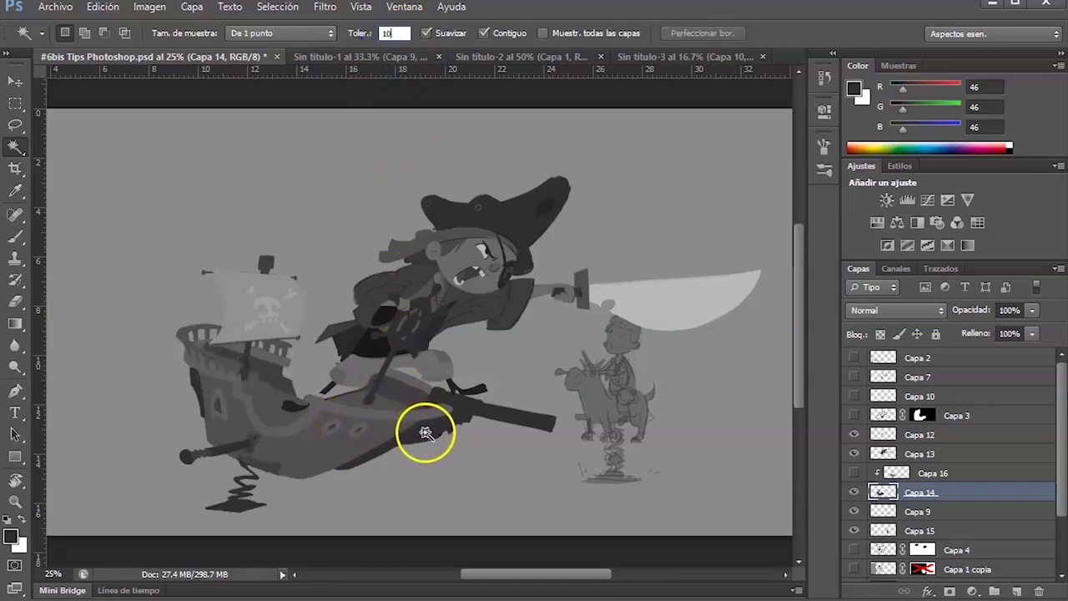
pyautogui.click(320, 451)
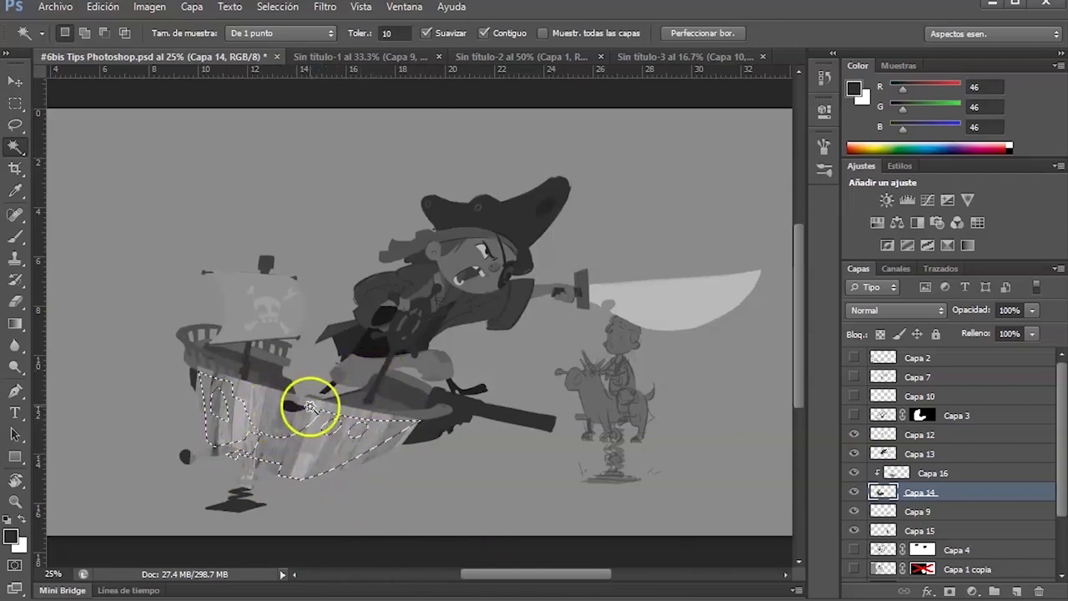
pyautogui.click(910, 472)
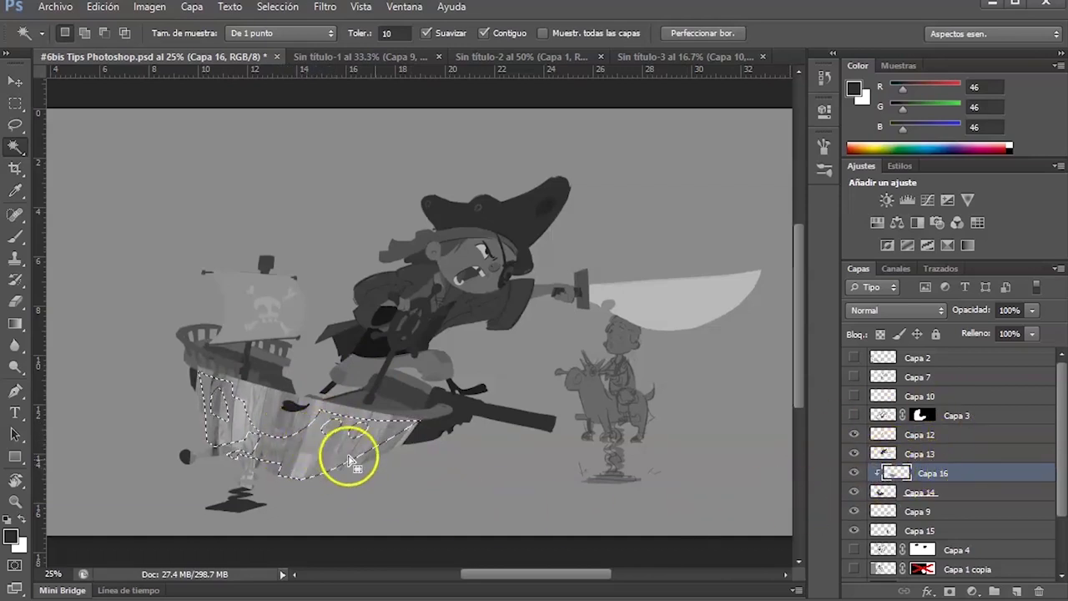
# Compare the hull with and without the wood texture, and mask Capa 16 to the hull selection.
pyautogui.click(854, 473)
pyautogui.click(854, 473)
pyautogui.click(853, 473)
pyautogui.click(853, 474)
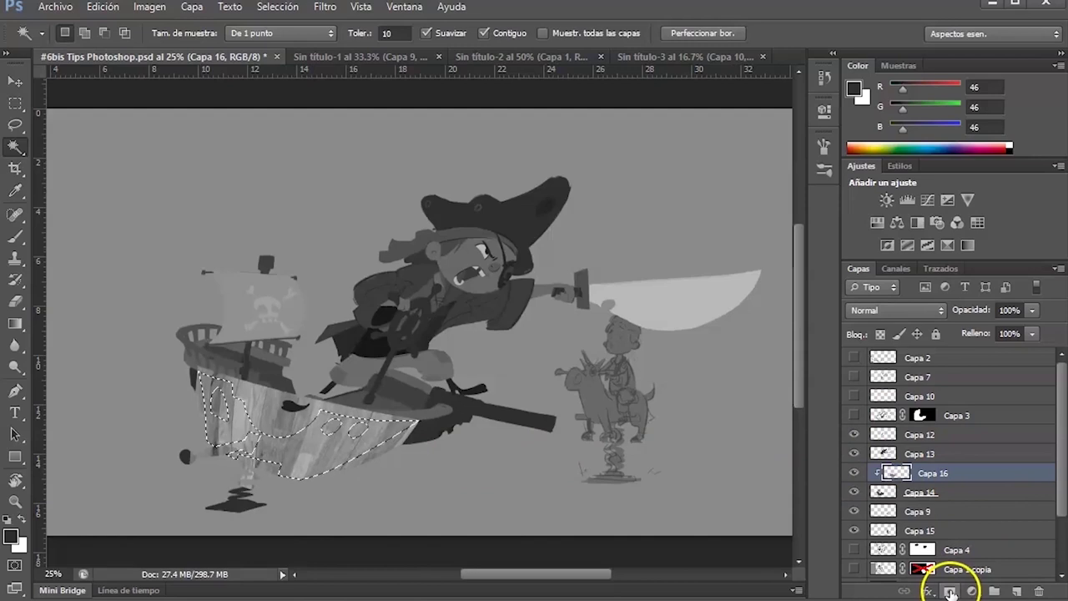
pyautogui.click(949, 591)
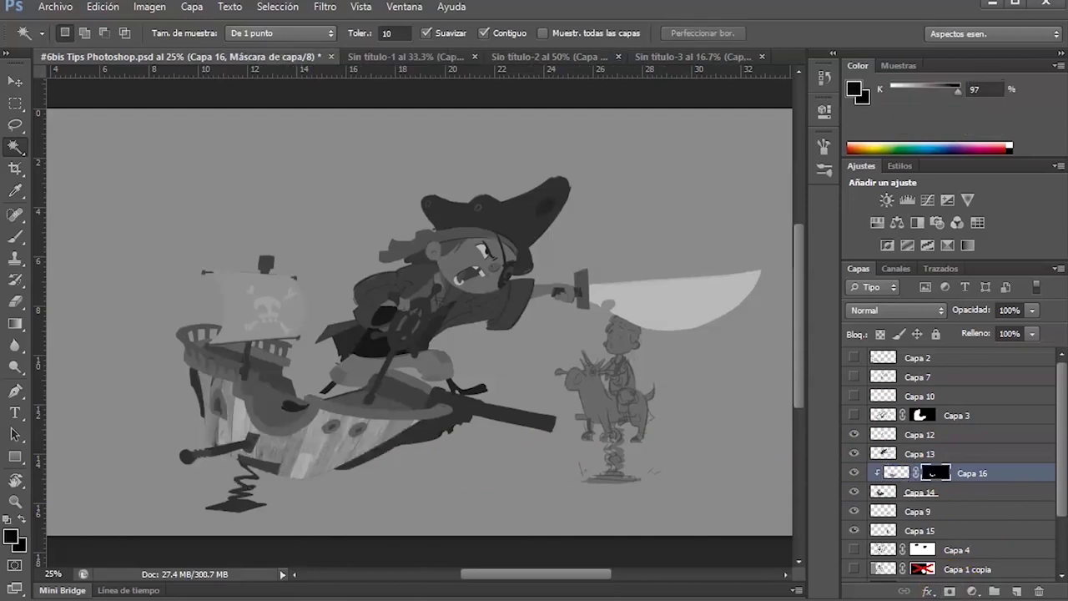
# Unlink and relink the layer mask of Capa 16, and target the layer's texture image instead of its mask.
pyautogui.click(913, 473)
pyautogui.press('v')
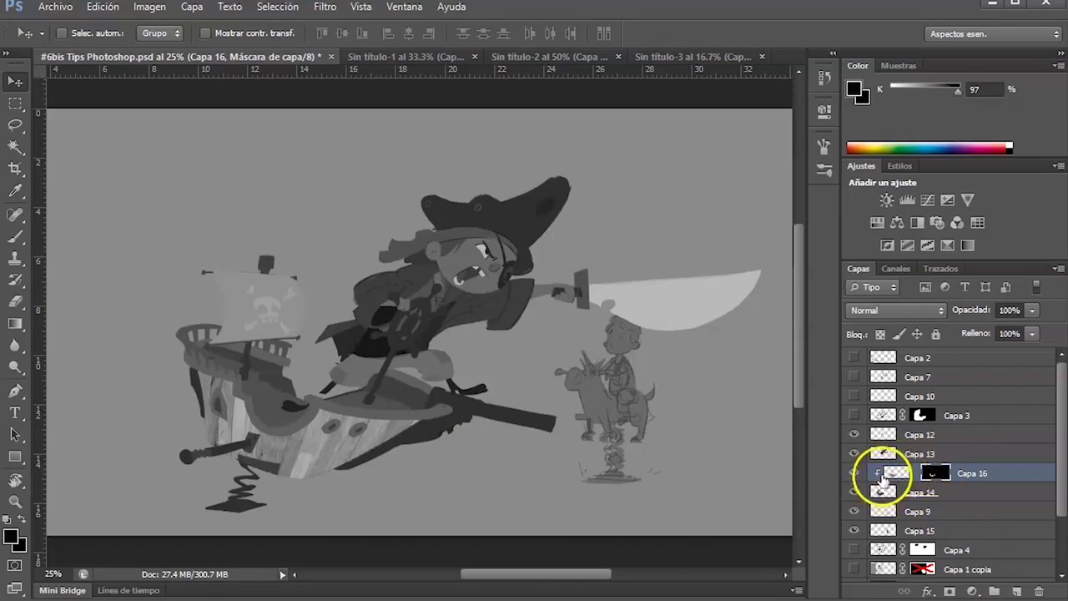
pyautogui.click(916, 473)
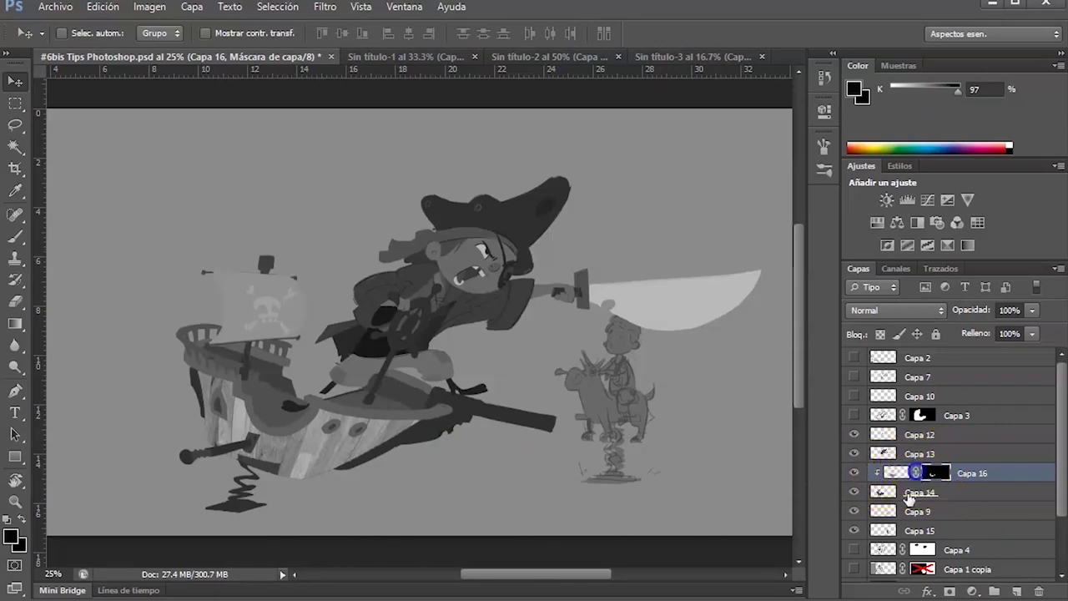
pyautogui.click(896, 473)
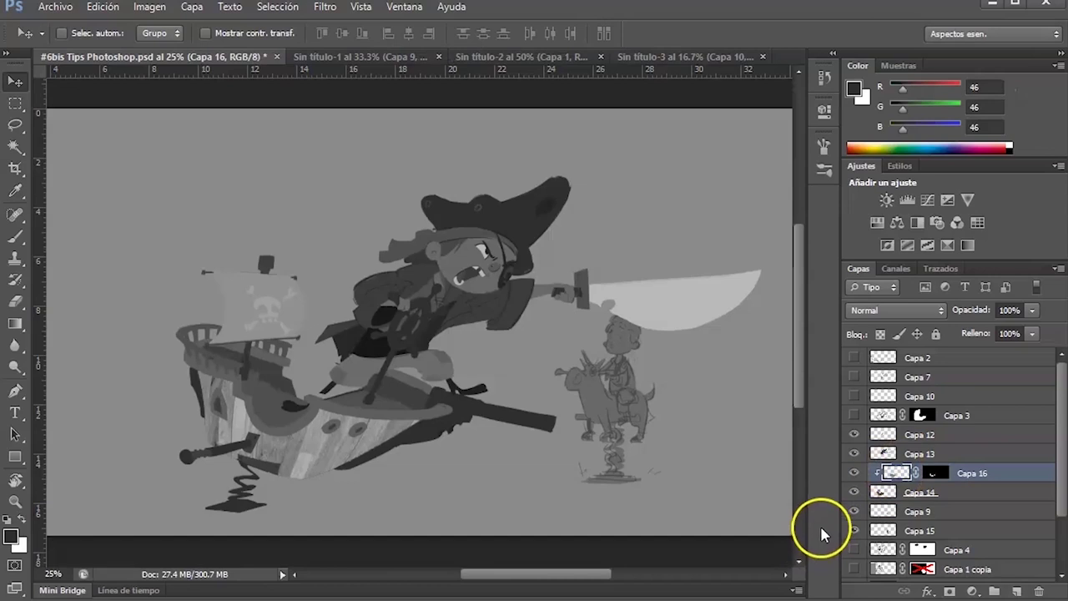
# Toggle Capa 16 to compare hull values, and use Levels to darken the texture with a midtone input of 0.52.
pyautogui.click(854, 472)
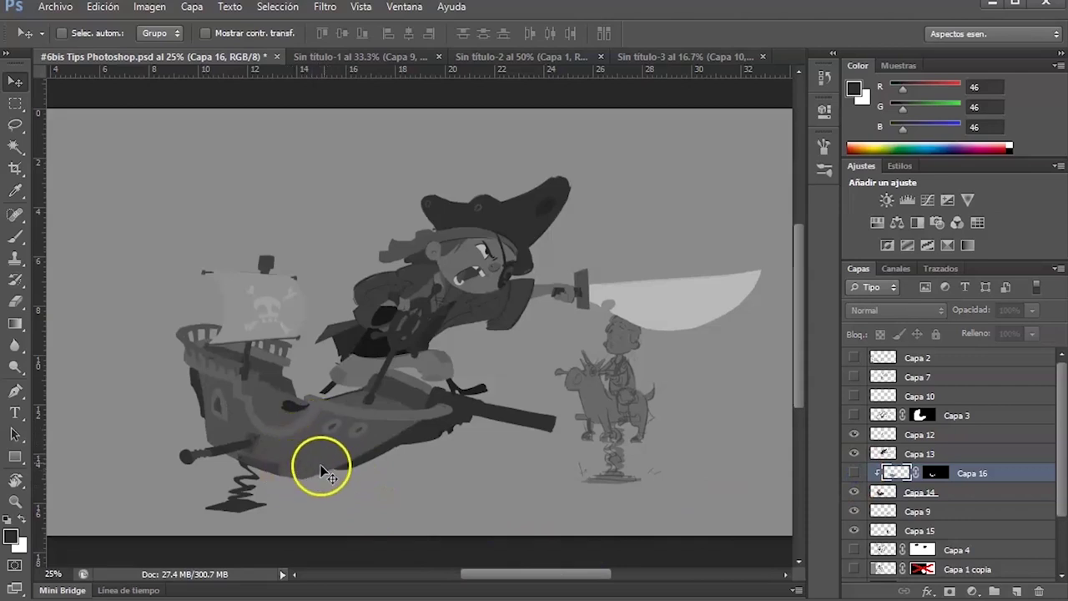
pyautogui.click(854, 473)
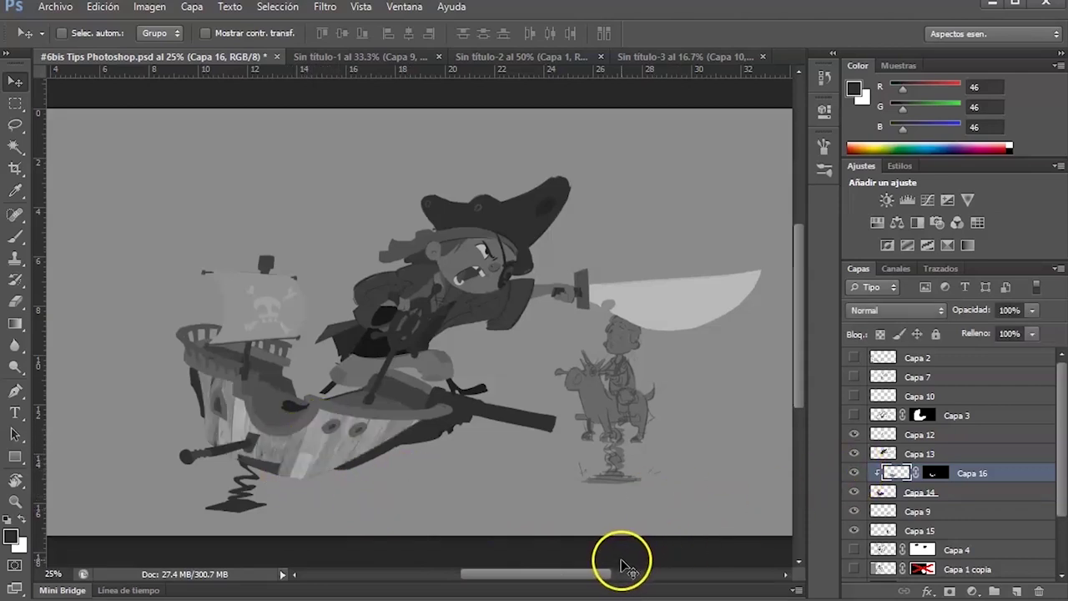
pyautogui.hotkey('ctrl', 'l')
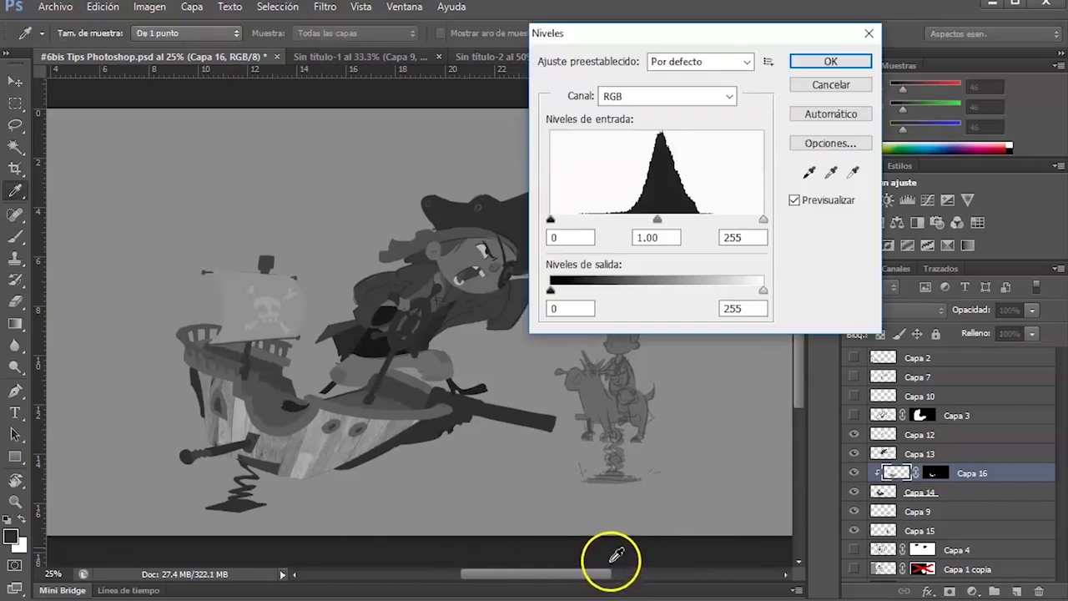
pyautogui.moveTo(748, 44); pyautogui.dragTo(772, 240)
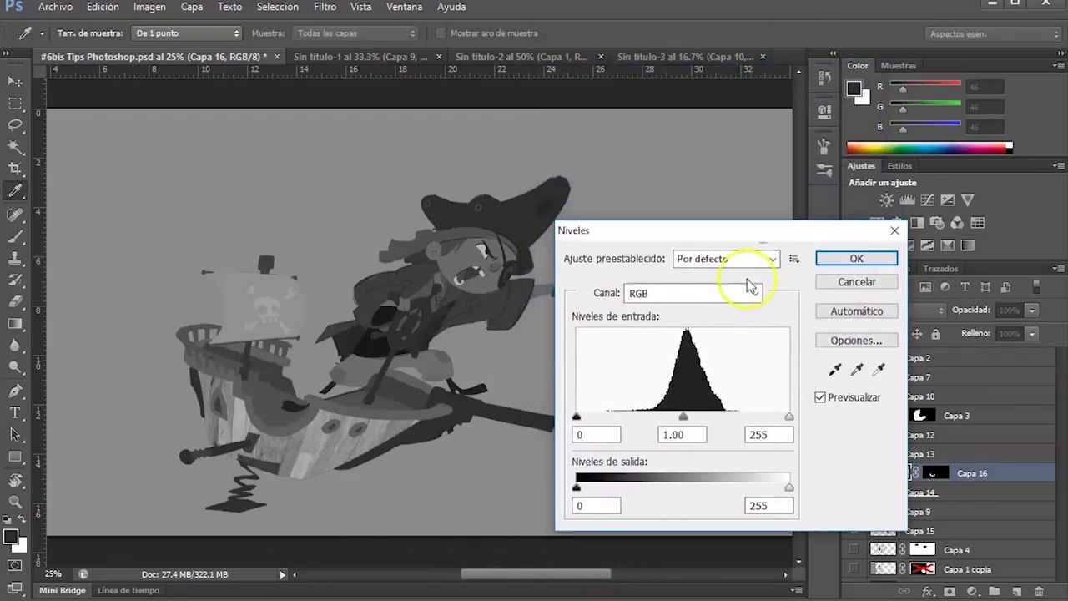
pyautogui.moveTo(683, 417); pyautogui.dragTo(724, 418)
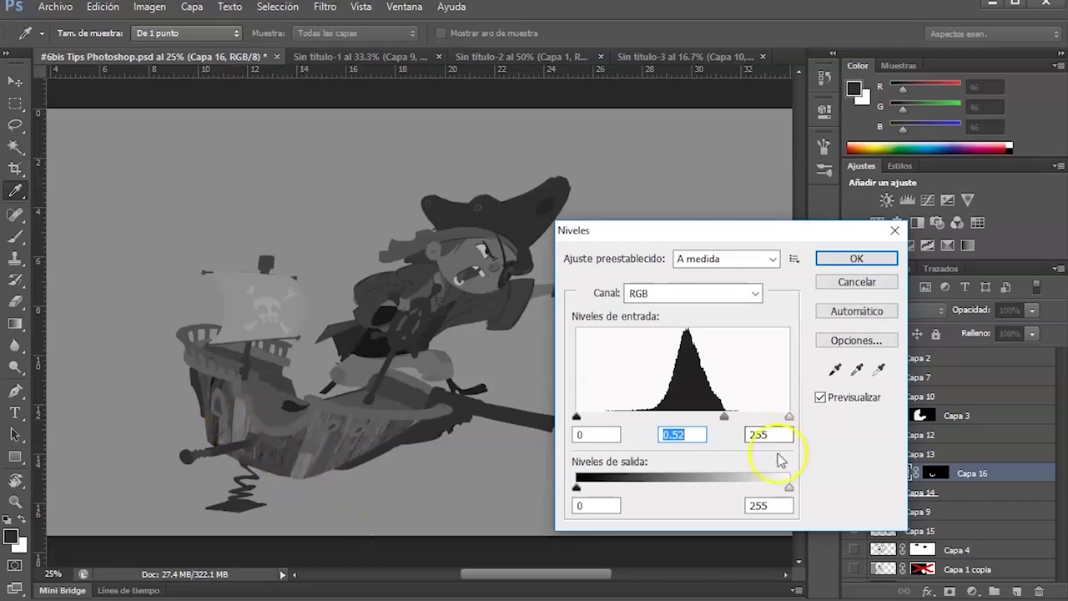
pyautogui.moveTo(786, 487); pyautogui.dragTo(811, 485)
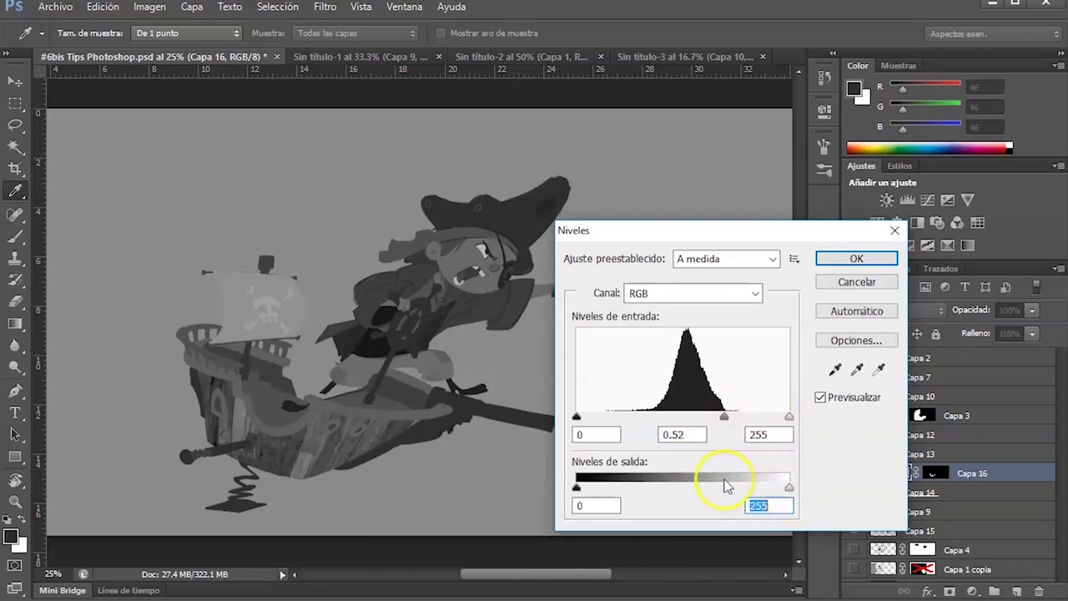
# Limit the wood texture's output levels to 33 and 151, and apply the Levels adjustment.
pyautogui.moveTo(789, 486); pyautogui.dragTo(712, 495)
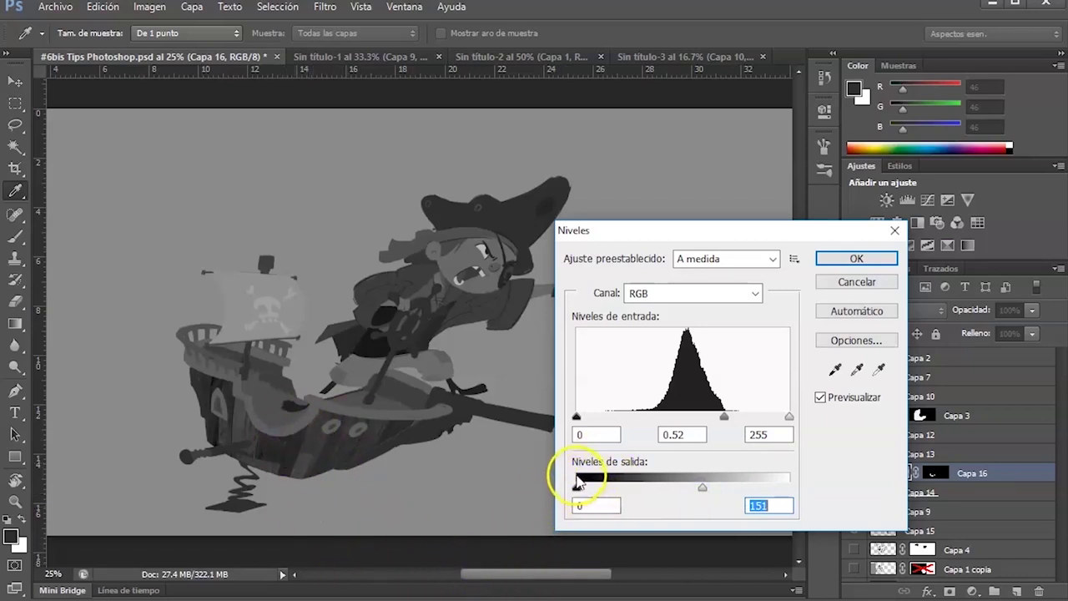
pyautogui.moveTo(579, 490); pyautogui.dragTo(587, 490)
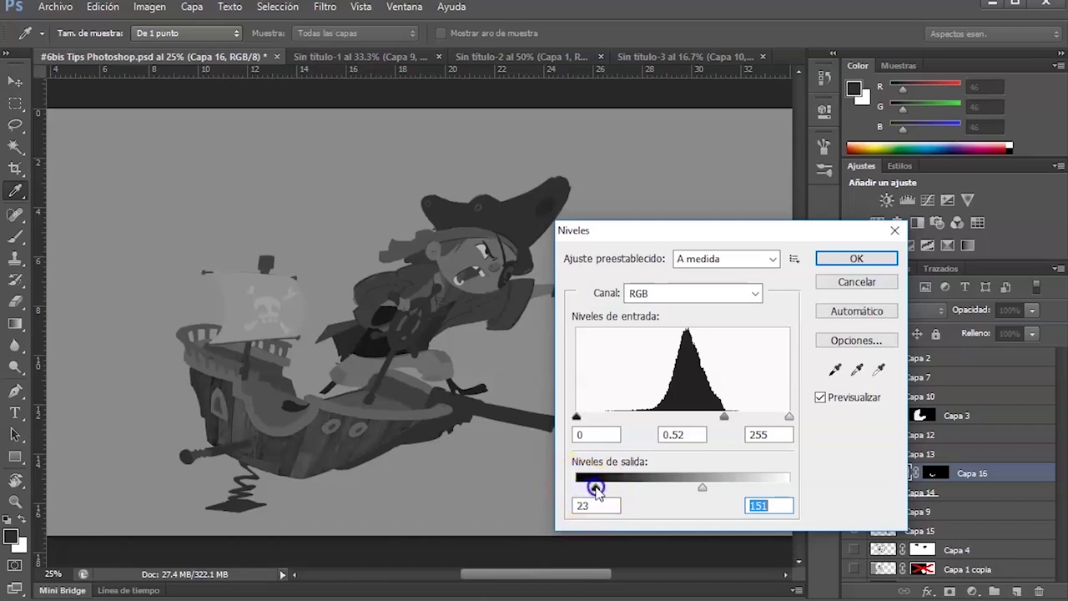
pyautogui.moveTo(603, 488); pyautogui.dragTo(604, 488)
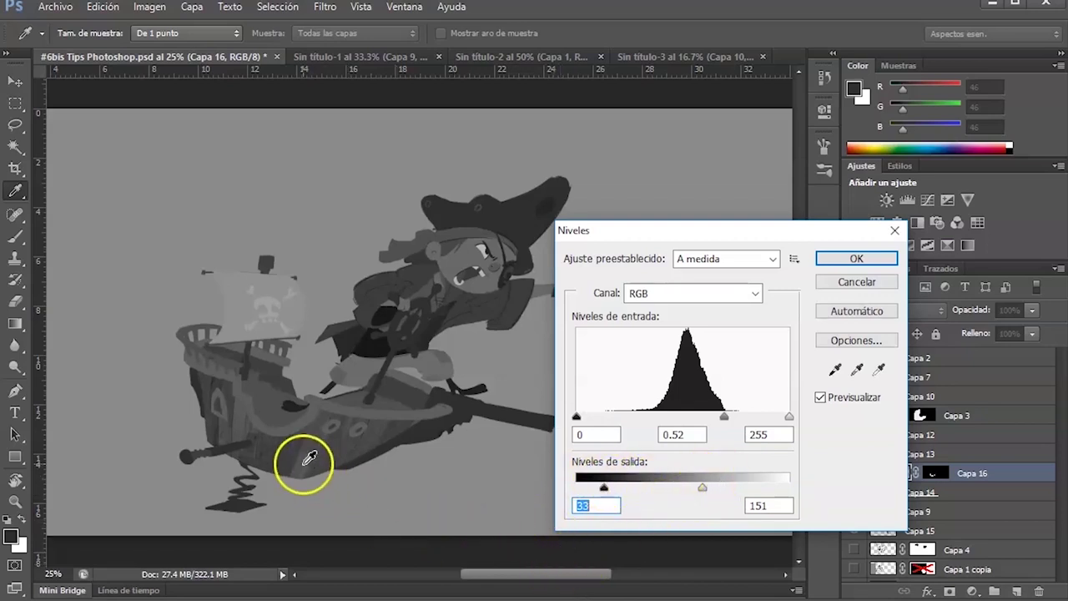
pyautogui.click(868, 260)
# Toggle Capa 16 off and on to compare the darkened wood texture with the flat hull color.
pyautogui.click(854, 474)
pyautogui.click(855, 474)
pyautogui.click(855, 474)
pyautogui.click(854, 474)
pyautogui.click(854, 474)
pyautogui.click(854, 474)
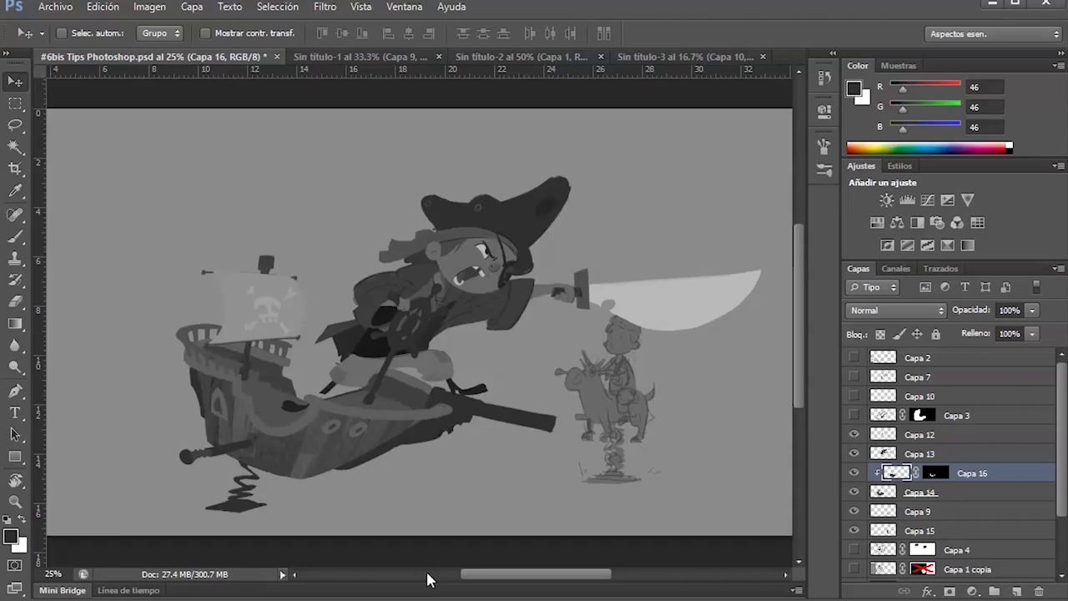
# Try the Trama blend mode on Capa 16, set it to Oscurecer instead, and compare the hull with the layer off and on.
pyautogui.click(926, 308)
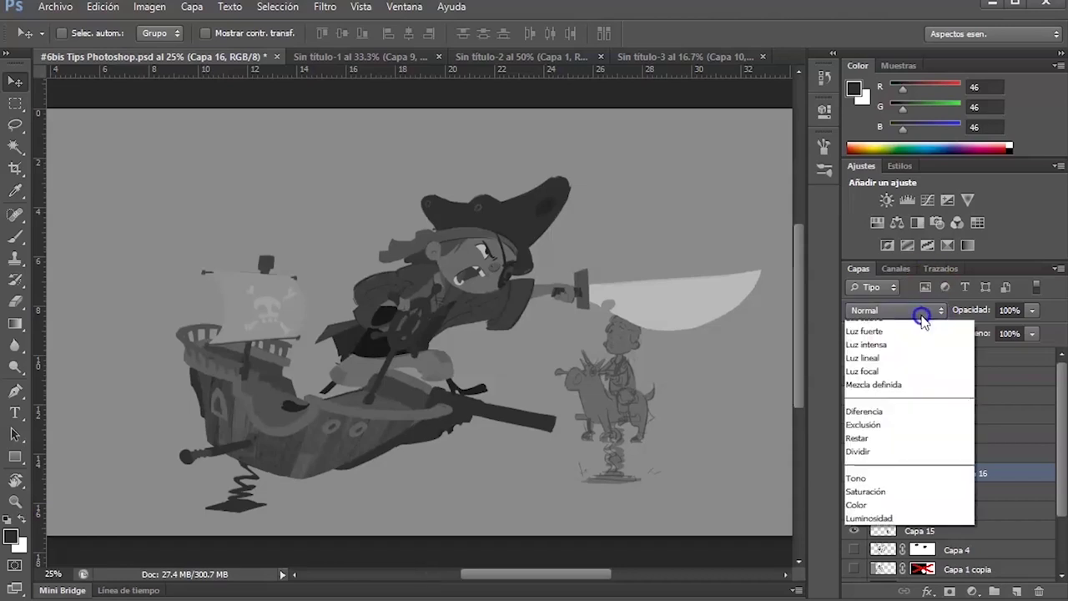
pyautogui.click(893, 462)
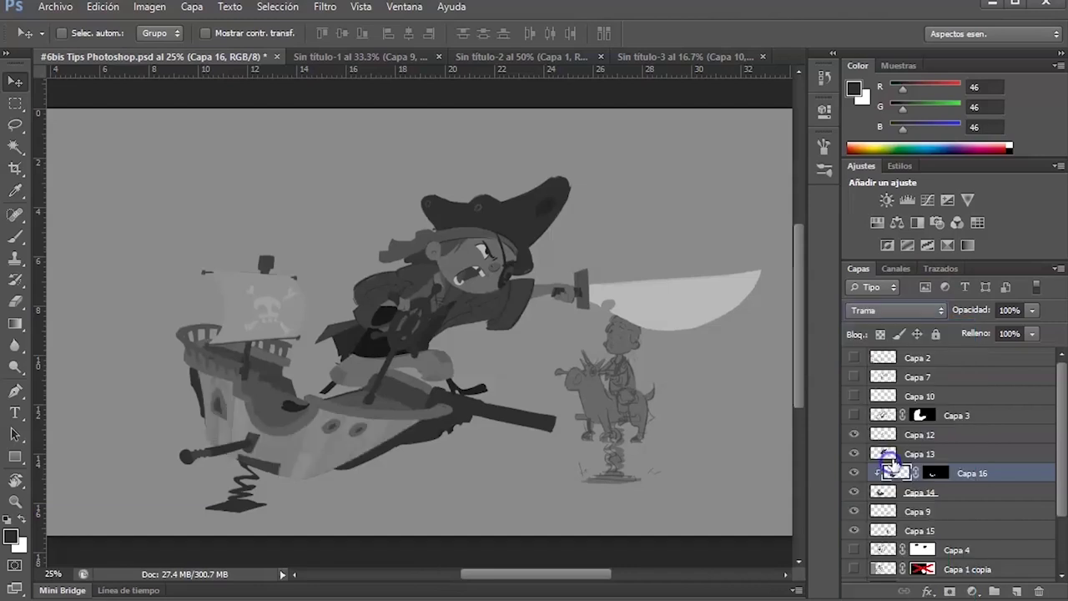
pyautogui.click(920, 310)
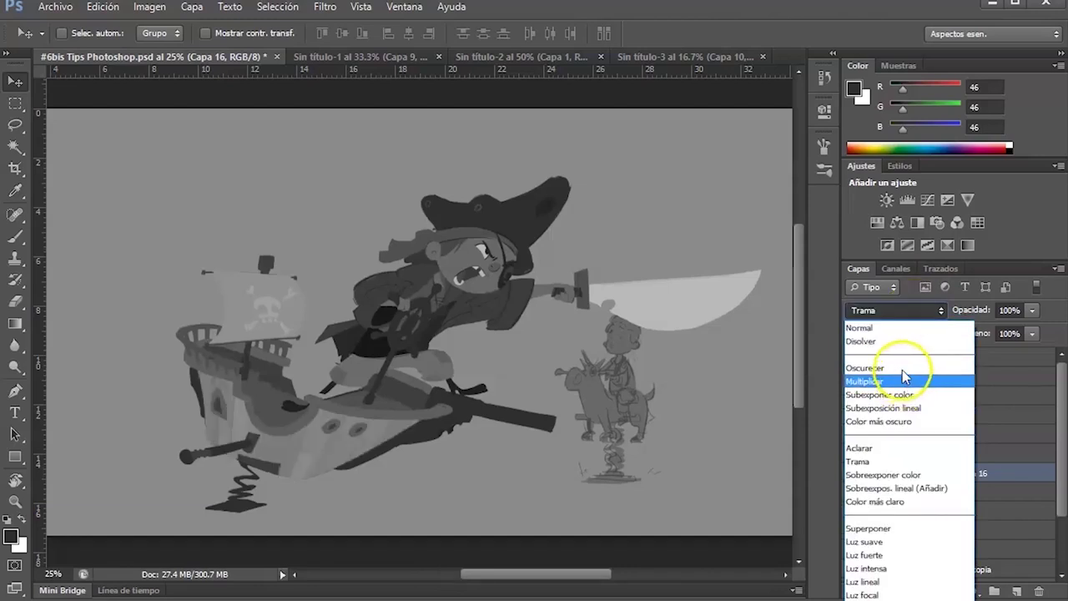
pyautogui.click(904, 370)
pyautogui.click(854, 473)
pyautogui.click(854, 472)
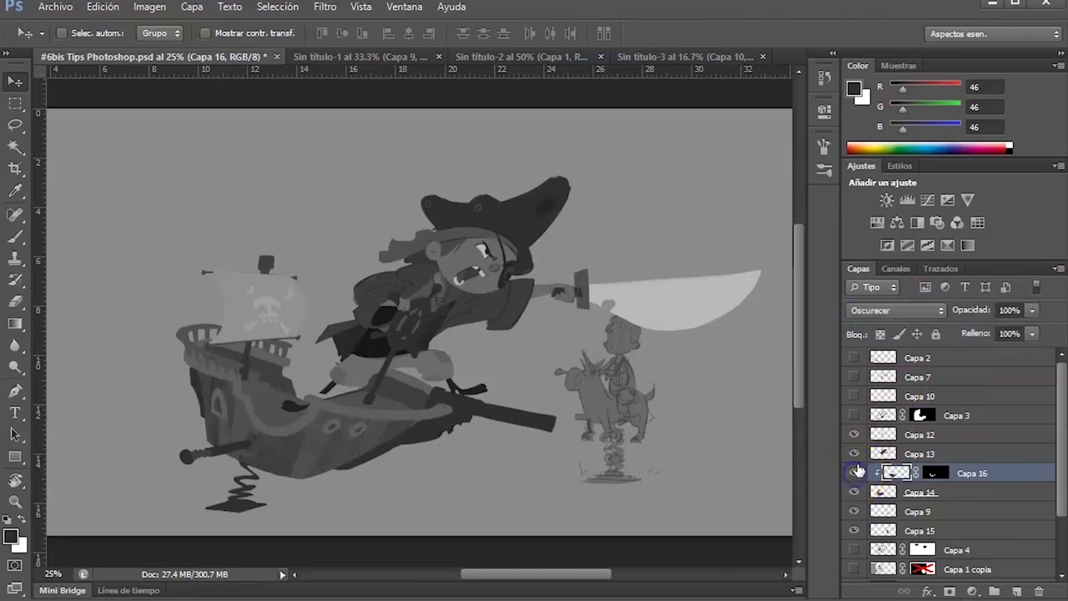
# Examine the hull planks up close with Capa 16 in Normal blend mode, and set the layer back to Oscurecer.
pyautogui.click(330, 458)
pyautogui.click(334, 463)
pyautogui.click(355, 478)
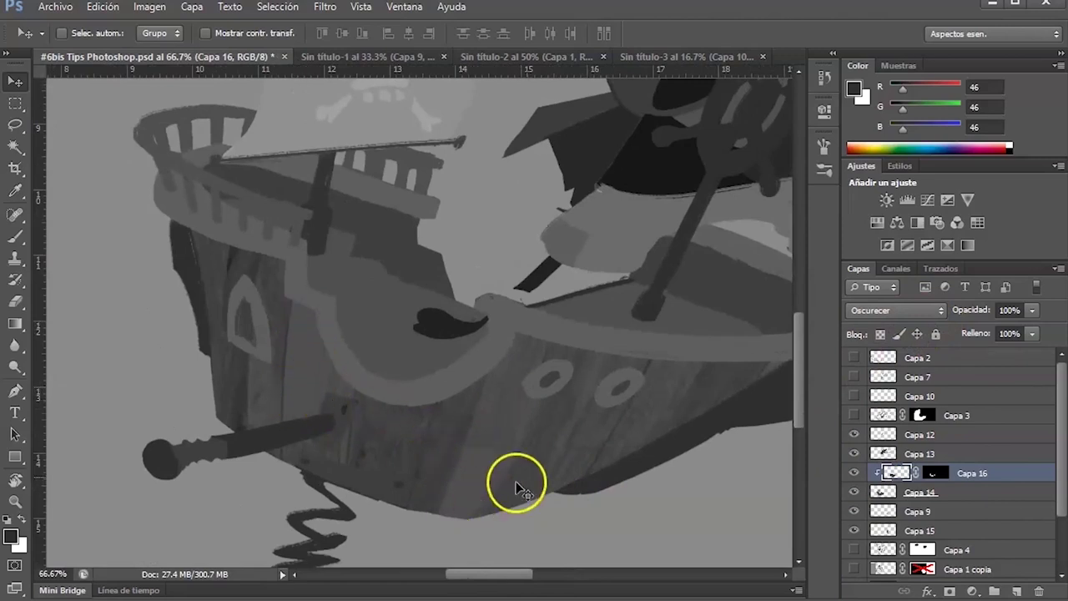
pyautogui.click(896, 309)
pyautogui.click(884, 320)
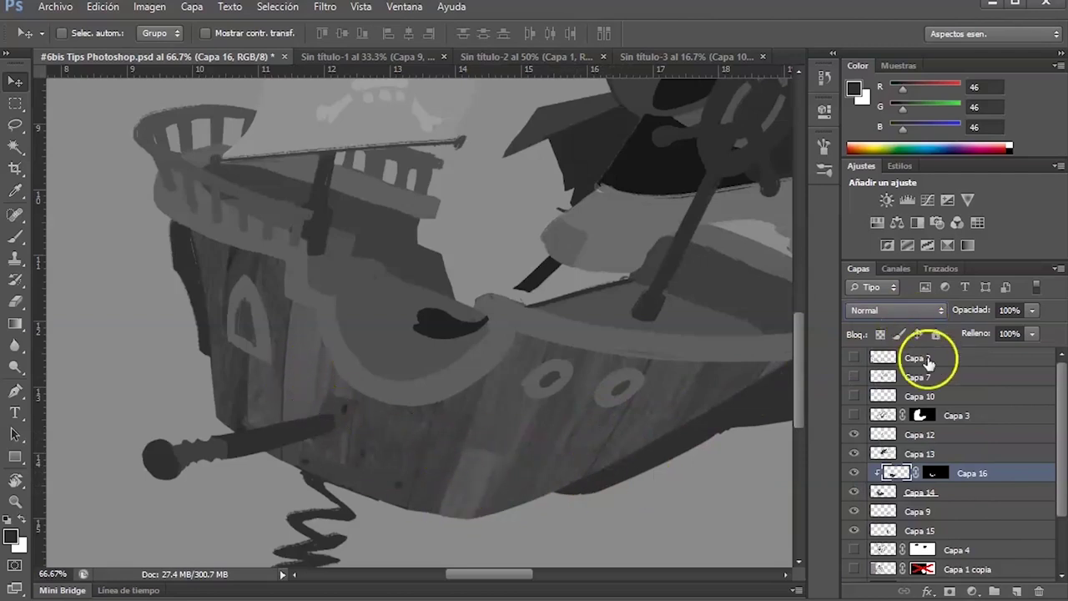
pyautogui.click(896, 310)
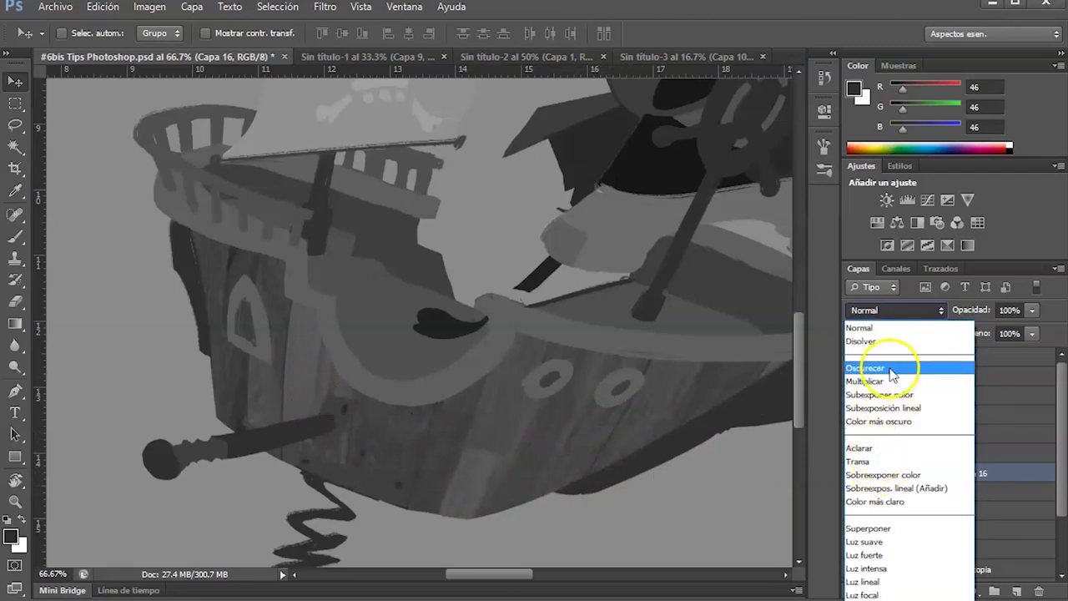
pyautogui.click(887, 367)
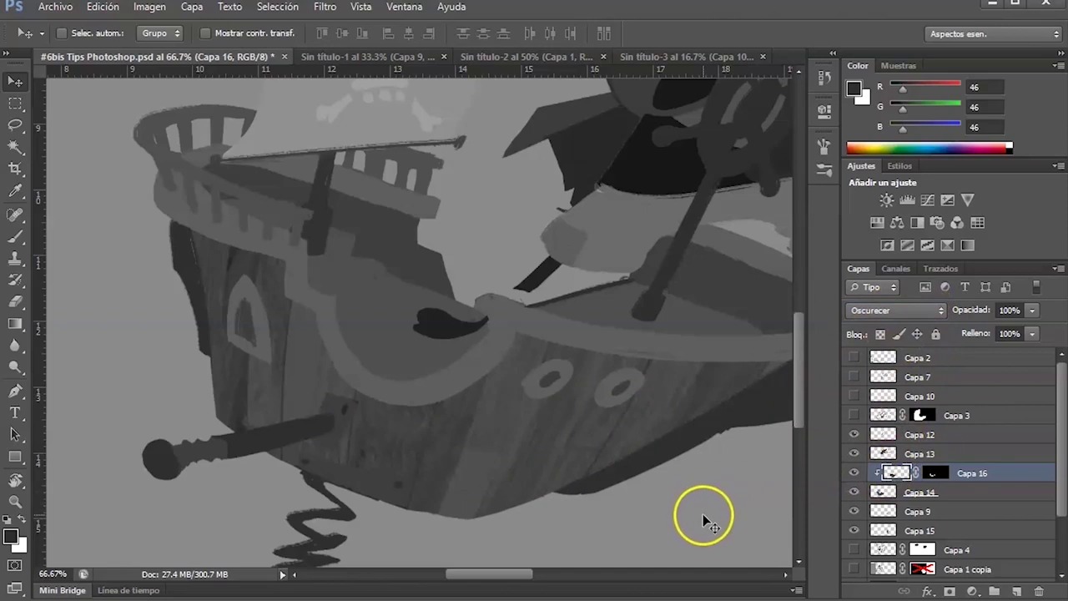
# Open Levels for the wood texture on Capa 16 and set the input midtones to 0.85 and the white point to 175.
pyautogui.hotkey('ctrl', 'l')
pyautogui.moveTo(763, 200); pyautogui.dragTo(826, 152)
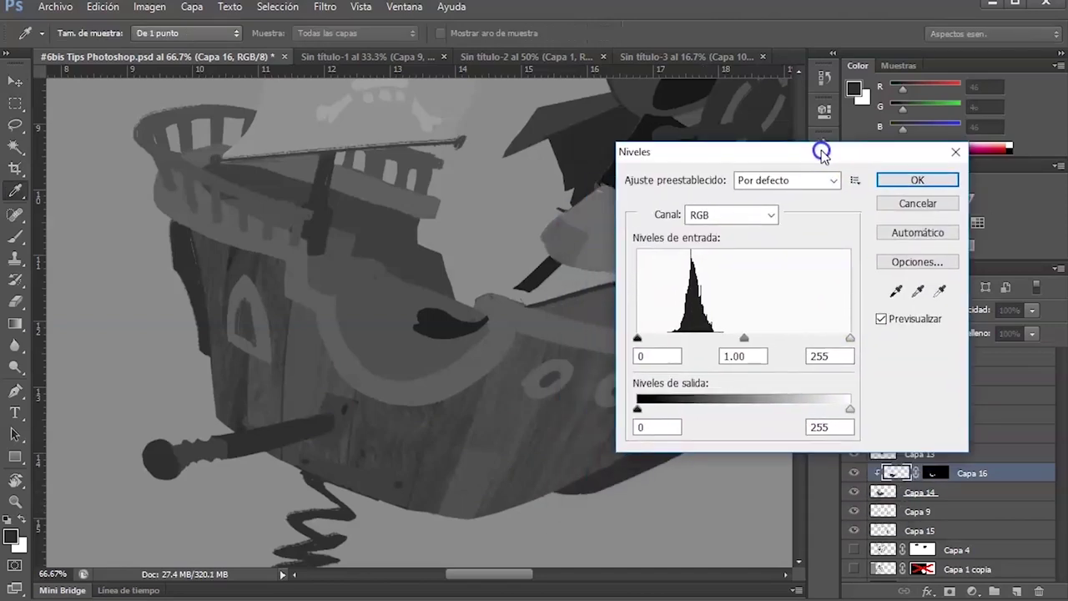
pyautogui.moveTo(746, 340)
pyautogui.mouseDown()
pyautogui.moveTo(765, 337)
pyautogui.moveTo(734, 341)
pyautogui.moveTo(744, 340)
pyautogui.mouseUp()
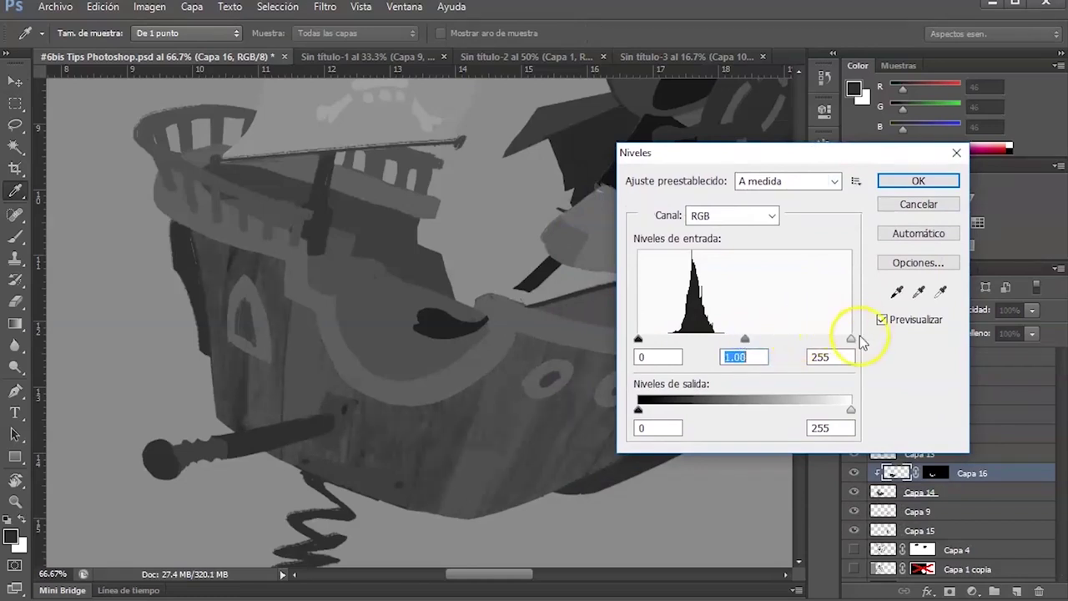
pyautogui.moveTo(851, 340); pyautogui.dragTo(814, 341)
pyautogui.moveTo(726, 340); pyautogui.dragTo(735, 340)
pyautogui.moveTo(802, 341); pyautogui.dragTo(784, 342)
pyautogui.keyDown('alt'); pyautogui.click(573, 465); pyautogui.keyUp('alt')
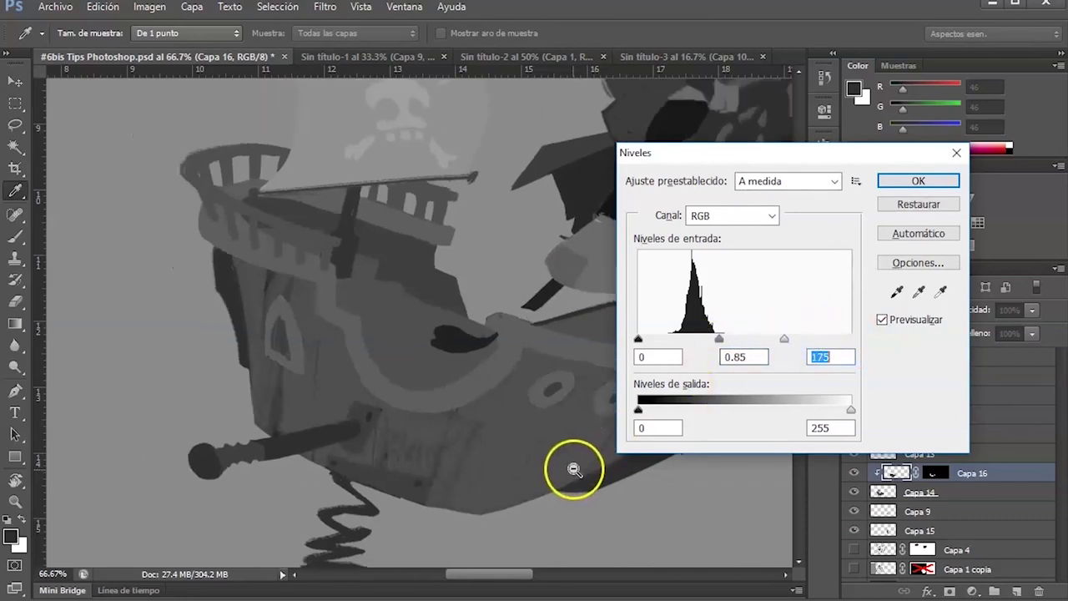
pyautogui.keyDown('alt'); pyautogui.click(568, 493); pyautogui.keyUp('alt')
pyautogui.moveTo(568, 493); pyautogui.dragTo(433, 519)
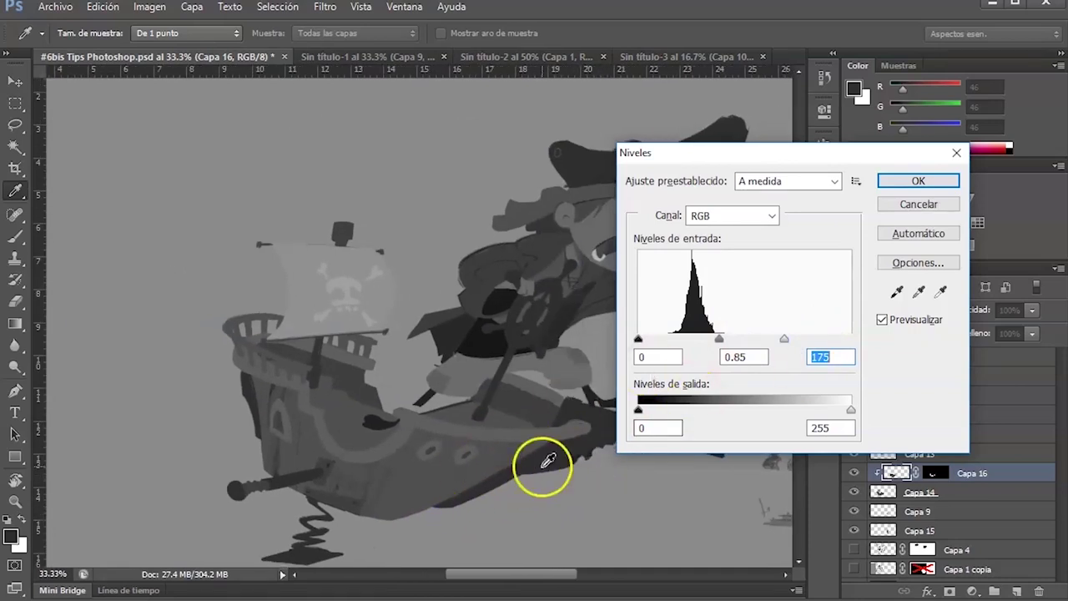
# Set the input levels to 19, 1.09 and 185, and apply the Levels adjustment.
pyautogui.moveTo(784, 340)
pyautogui.mouseDown()
pyautogui.moveTo(770, 341)
pyautogui.moveTo(792, 342)
pyautogui.mouseUp()
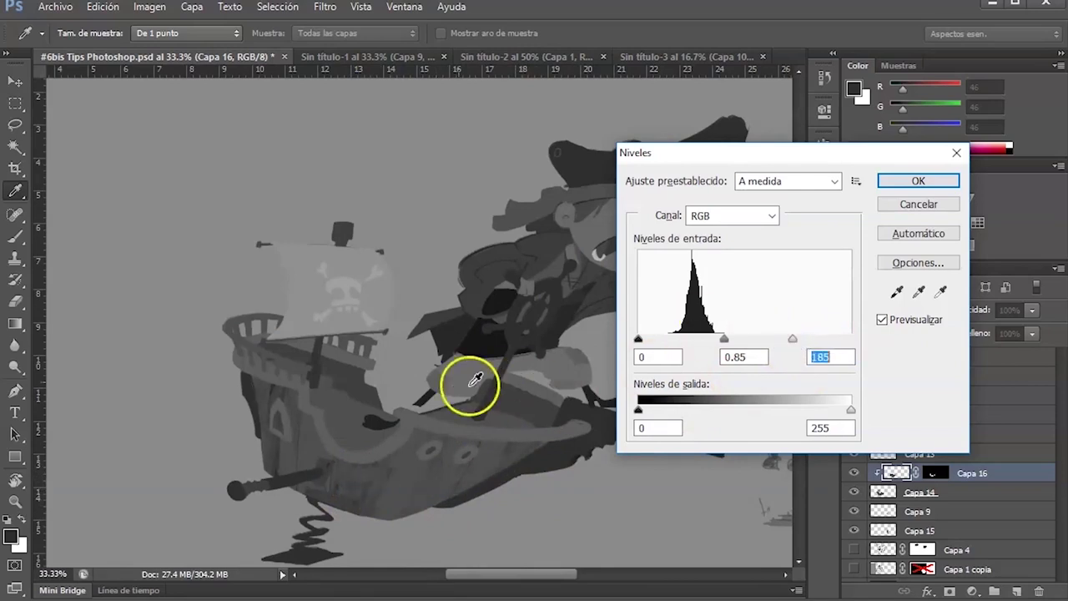
pyautogui.moveTo(639, 339); pyautogui.dragTo(655, 339)
pyautogui.moveTo(731, 339)
pyautogui.mouseDown()
pyautogui.moveTo(712, 343)
pyautogui.moveTo(722, 344)
pyautogui.mouseUp()
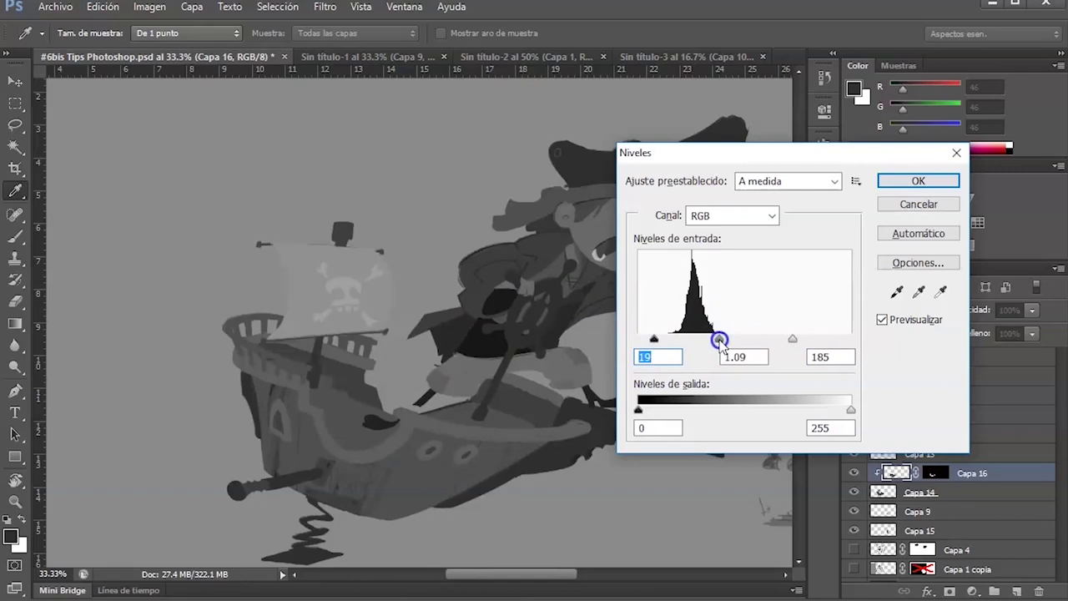
pyautogui.click(941, 180)
# Compare different blend modes for Capa 16 against the whole illustration and set the layer to Normal.
pyautogui.moveTo(596, 476); pyautogui.dragTo(609, 497)
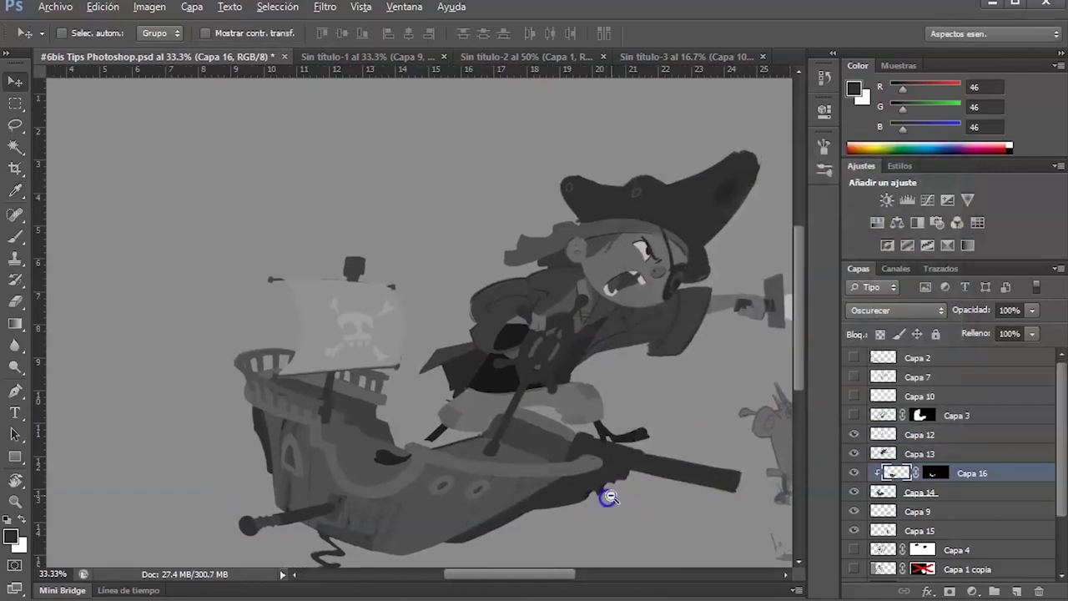
pyautogui.keyDown('alt'); pyautogui.click(610, 497); pyautogui.keyUp('alt')
pyautogui.moveTo(455, 474); pyautogui.dragTo(498, 420)
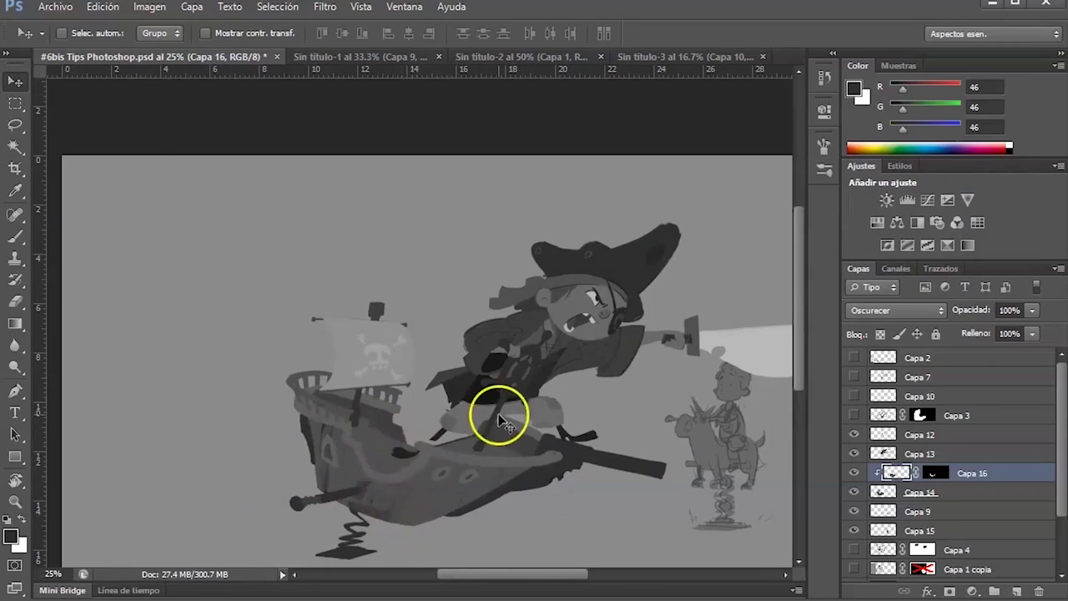
pyautogui.moveTo(339, 449); pyautogui.dragTo(425, 511)
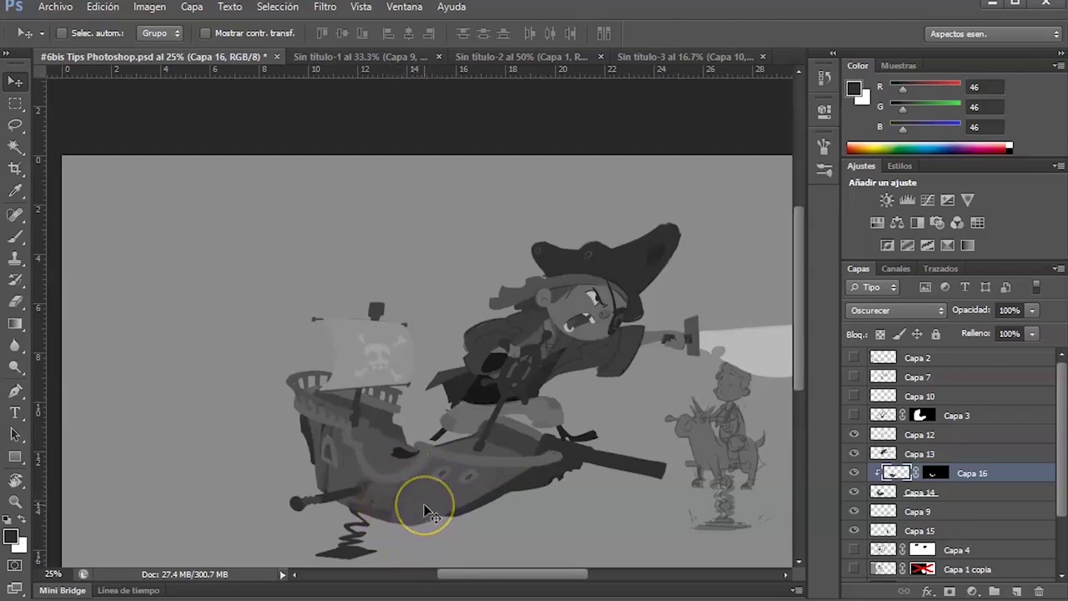
pyautogui.moveTo(895, 473); pyautogui.dragTo(908, 456)
pyautogui.hotkey('shift', 'alt', 'n')
pyautogui.hotkey('shift', 'alt', 'm')
pyautogui.hotkey('shift', 'alt', 's')
pyautogui.hotkey('shift', 'alt', 'm')
pyautogui.hotkey('shift', 'alt', 'n')
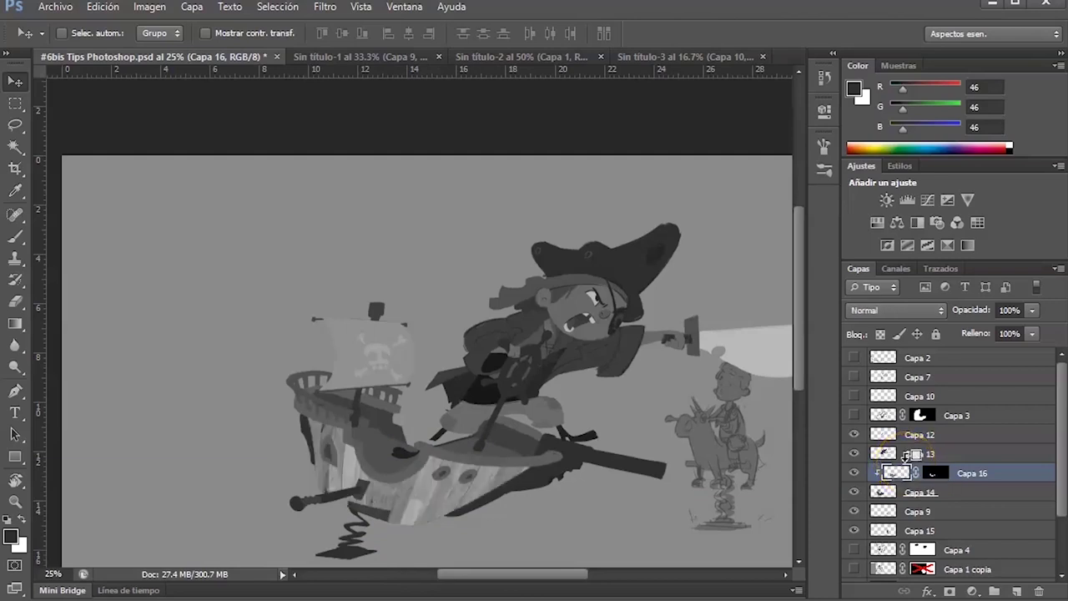
pyautogui.hotkey('shift', 'alt', 'm')
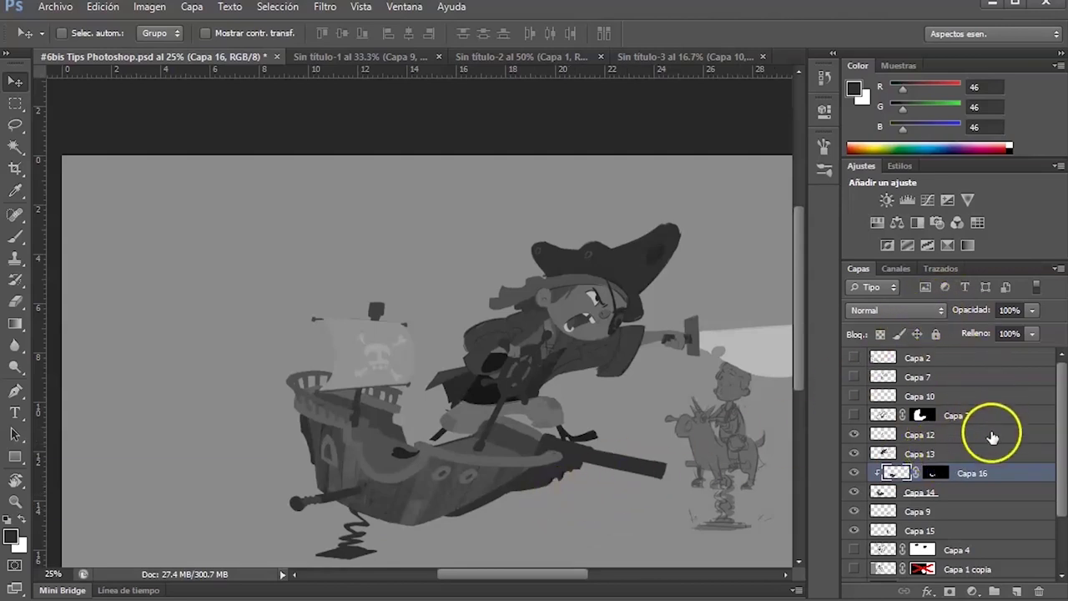
# Open the blending options of Capa 16 and set the Esta capa black point under Fusionar si es to 65.
pyautogui.keyDown('ctrl'); pyautogui.click(589, 498); pyautogui.keyUp('ctrl')
pyautogui.keyDown('ctrl'); pyautogui.click(546, 490); pyautogui.keyUp('ctrl')
pyautogui.moveTo(504, 468); pyautogui.dragTo(635, 423)
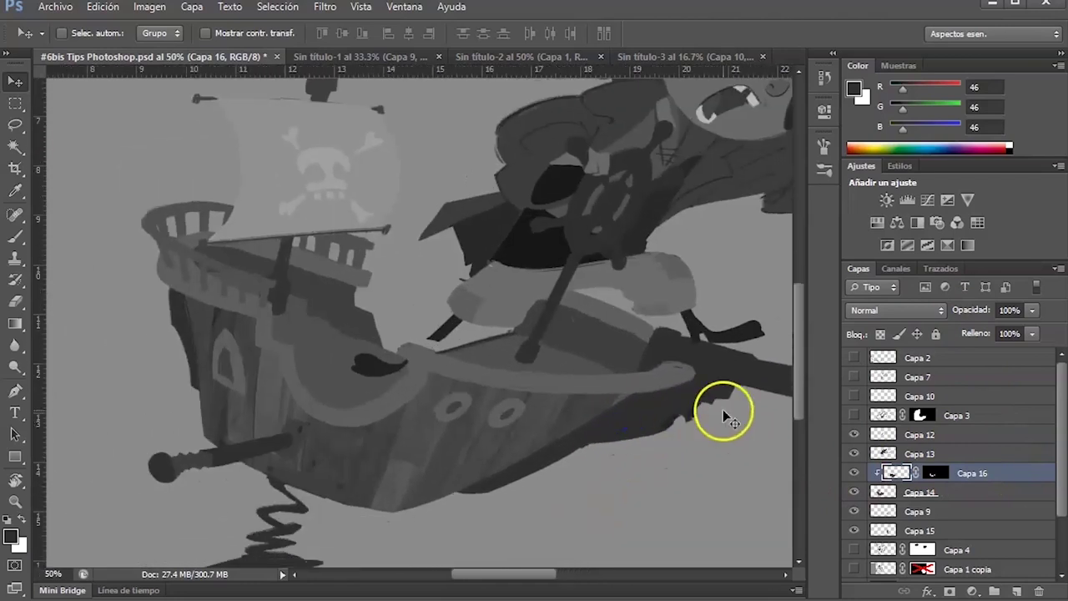
pyautogui.doubleClick(1012, 474)
pyautogui.moveTo(726, 2); pyautogui.dragTo(910, 167)
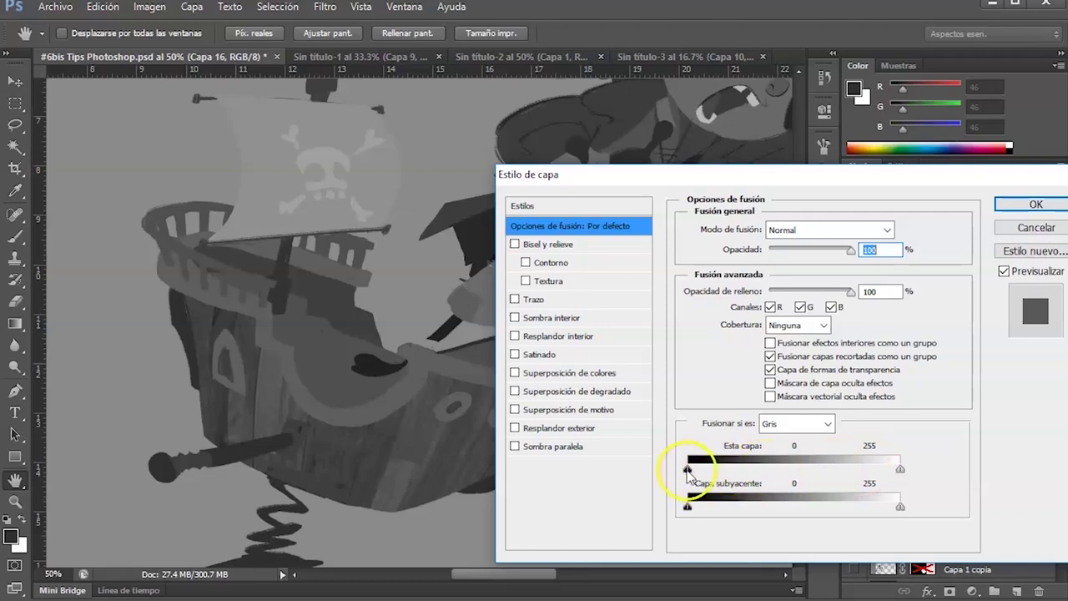
pyautogui.moveTo(688, 469); pyautogui.dragTo(746, 471)
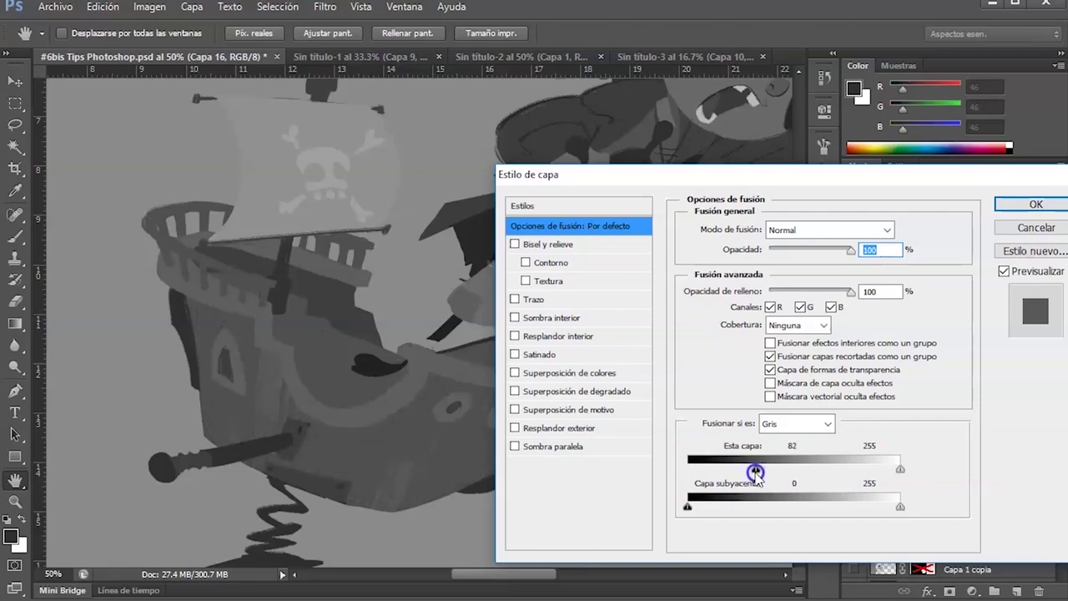
pyautogui.hotkey('ctrl', '-')
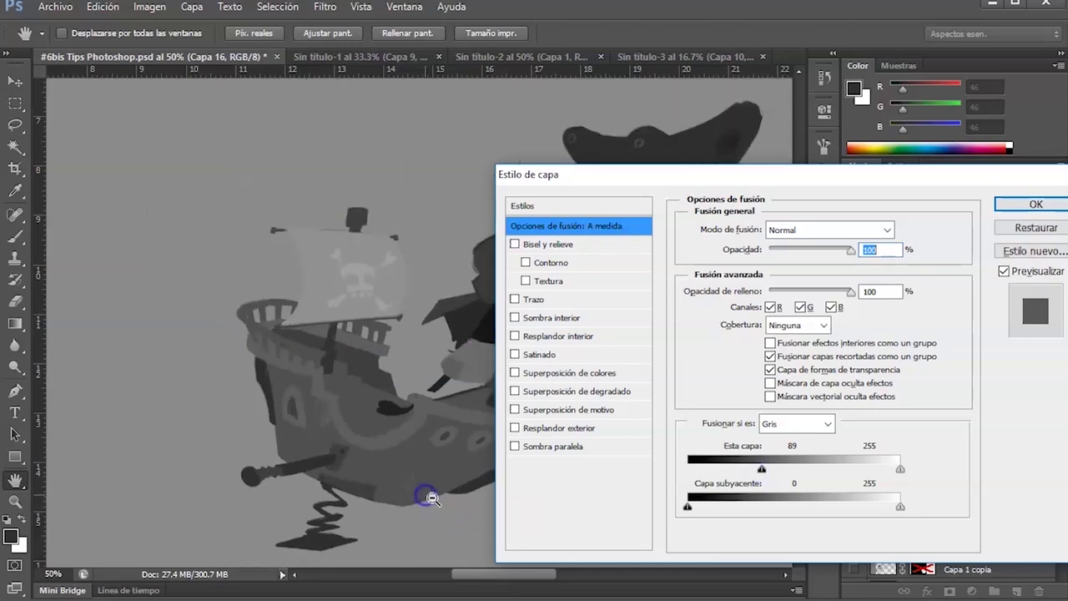
pyautogui.moveTo(762, 473); pyautogui.dragTo(690, 507)
pyautogui.moveTo(687, 470); pyautogui.dragTo(743, 470)
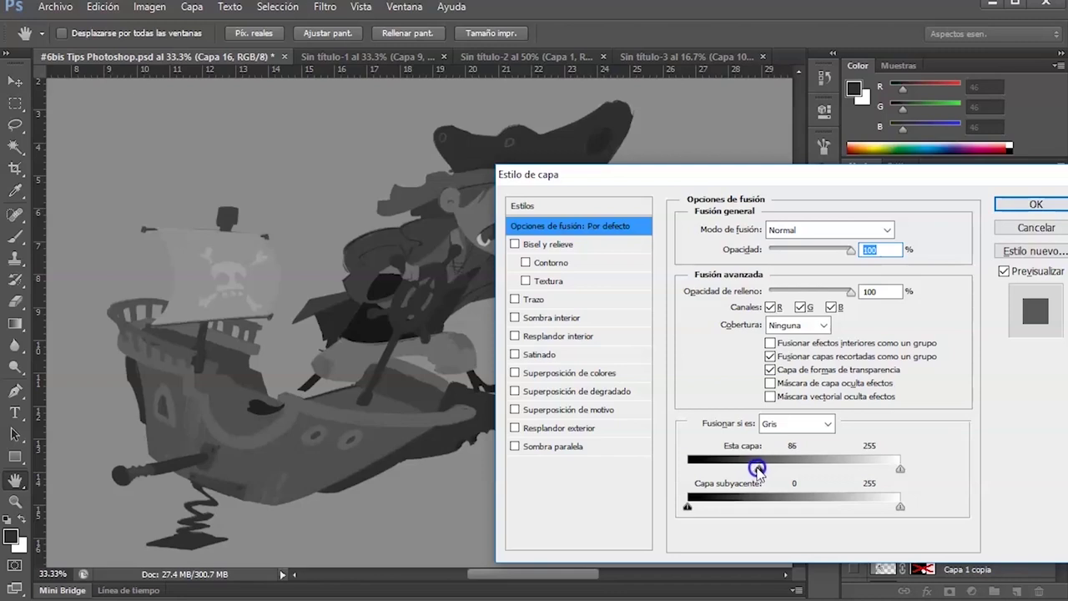
pyautogui.moveTo(748, 470); pyautogui.dragTo(738, 472)
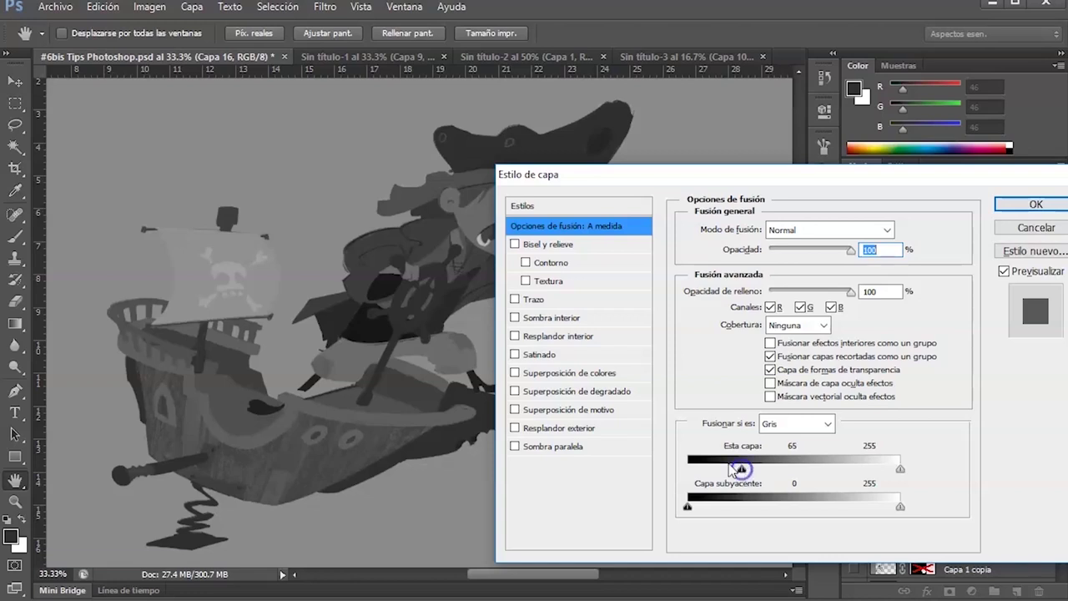
# Check the hull planks up close and split the Esta capa black point to 0 / 149 for a gradual blend.
pyautogui.keyDown('ctrl'); pyautogui.click(260, 466); pyautogui.keyUp('ctrl')
pyautogui.keyDown('ctrl'); pyautogui.click(265, 465); pyautogui.keyUp('ctrl')
pyautogui.keyDown('ctrl'); pyautogui.click(265, 466); pyautogui.keyUp('ctrl')
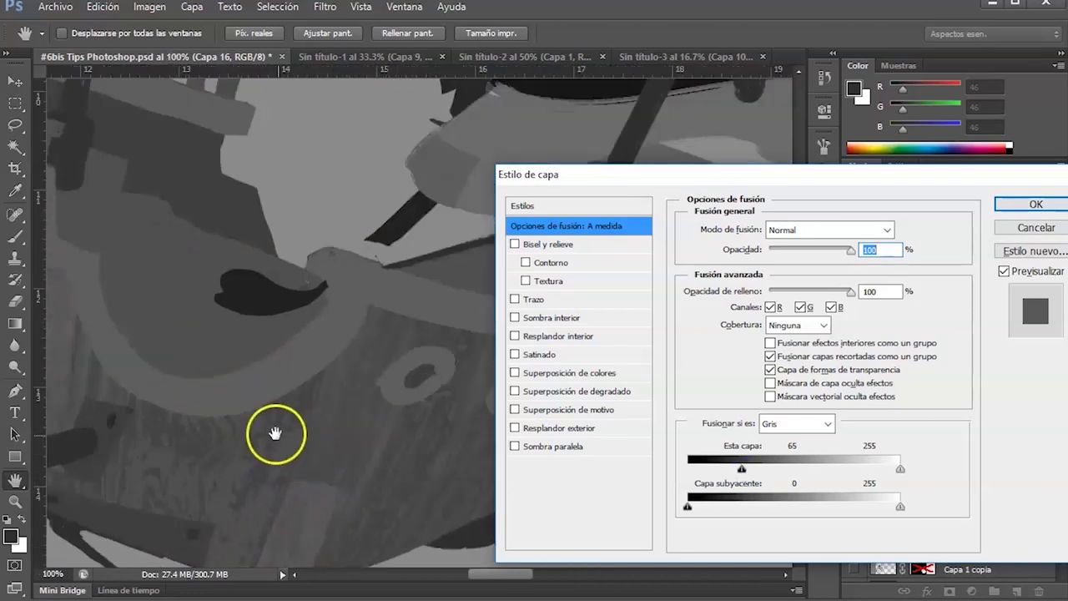
pyautogui.keyDown('alt'); pyautogui.click(316, 468); pyautogui.keyUp('alt')
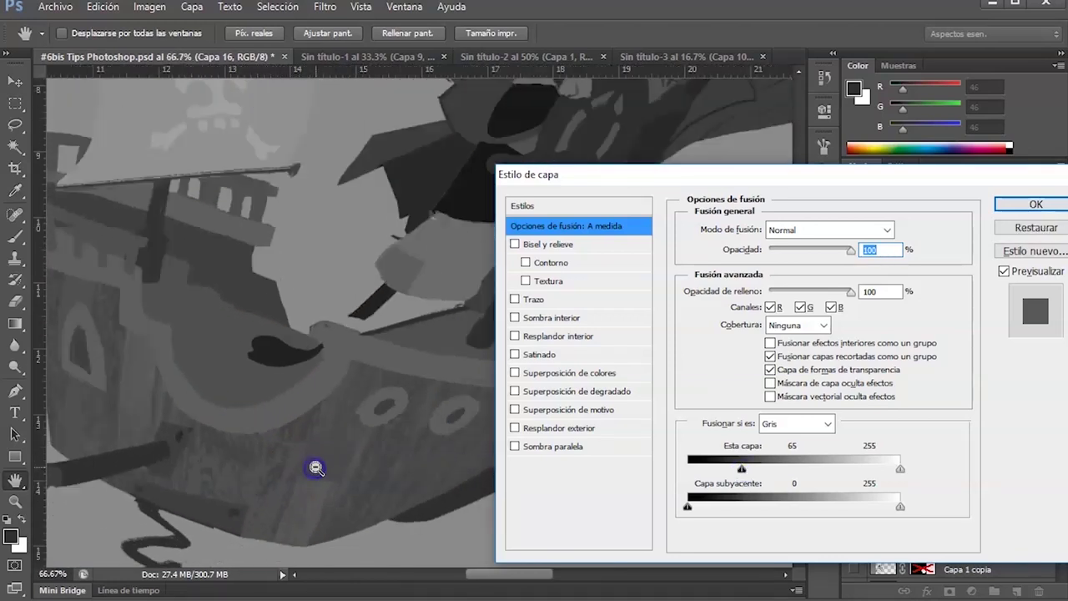
pyautogui.keyDown('alt'); pyautogui.click(374, 459); pyautogui.keyUp('alt')
pyautogui.click(742, 470)
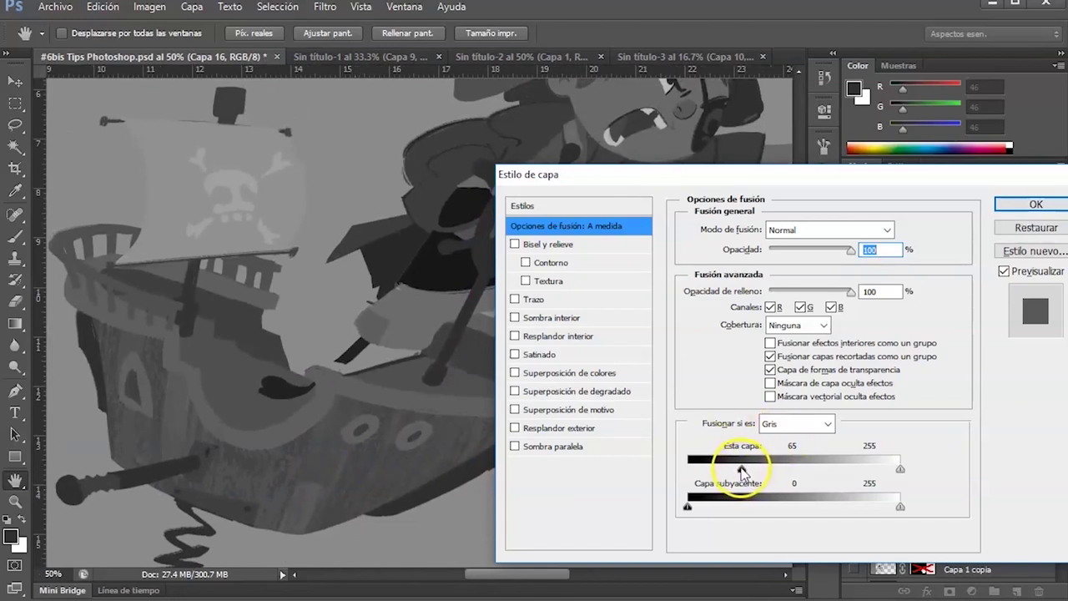
pyautogui.moveTo(742, 470); pyautogui.dragTo(801, 473)
pyautogui.moveTo(704, 470); pyautogui.dragTo(694, 470)
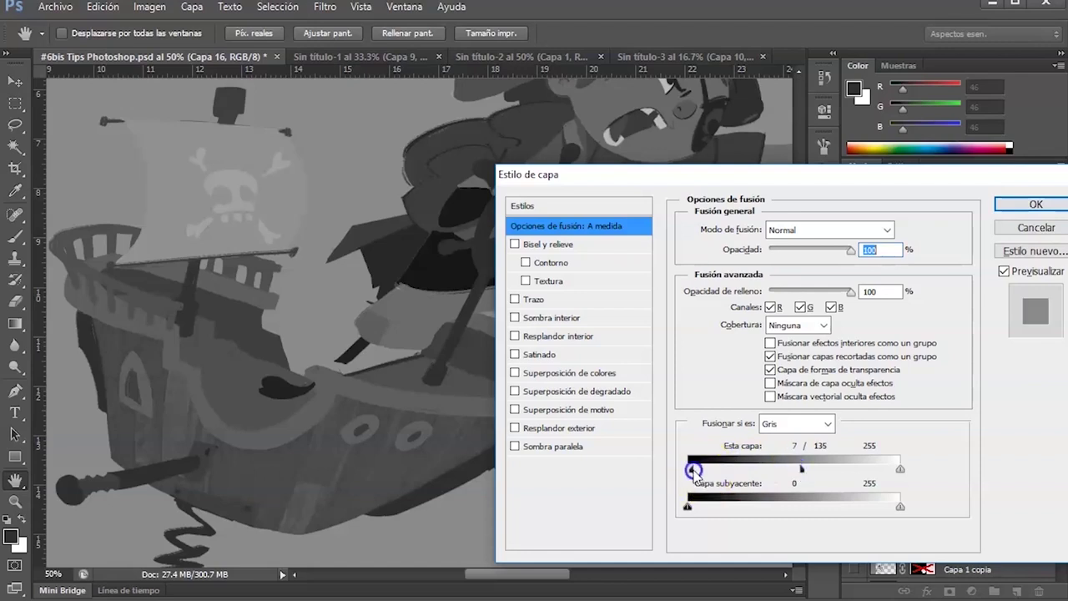
pyautogui.moveTo(801, 469)
pyautogui.mouseDown()
pyautogui.moveTo(849, 470)
pyautogui.moveTo(808, 472)
pyautogui.mouseUp()
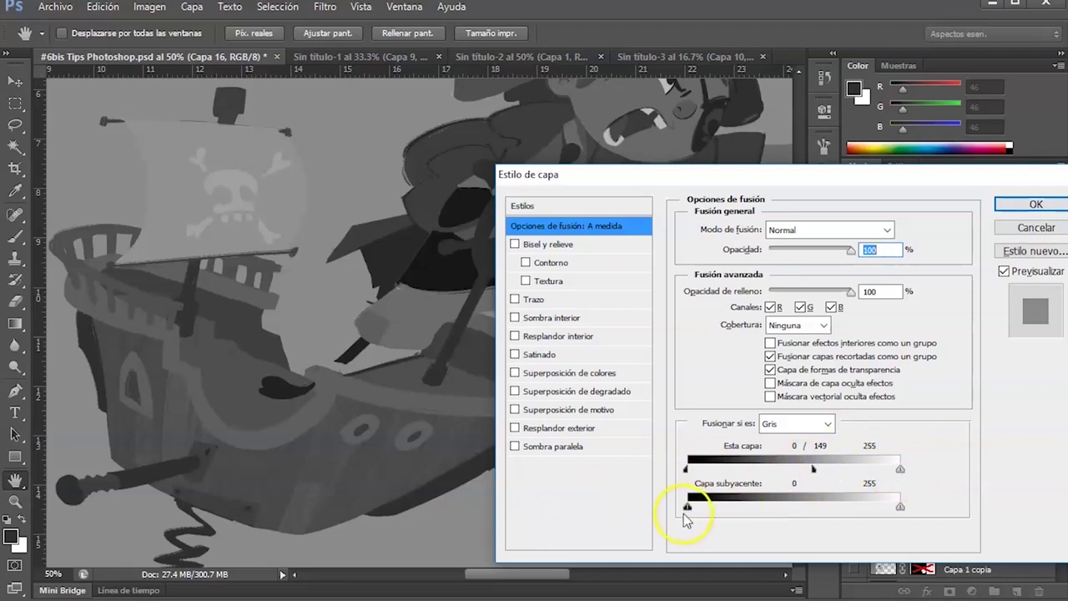
# Split the Capa subyacente range to 0 / 111 and 150 / 255, and apply the blending options.
pyautogui.moveTo(689, 510); pyautogui.dragTo(780, 510)
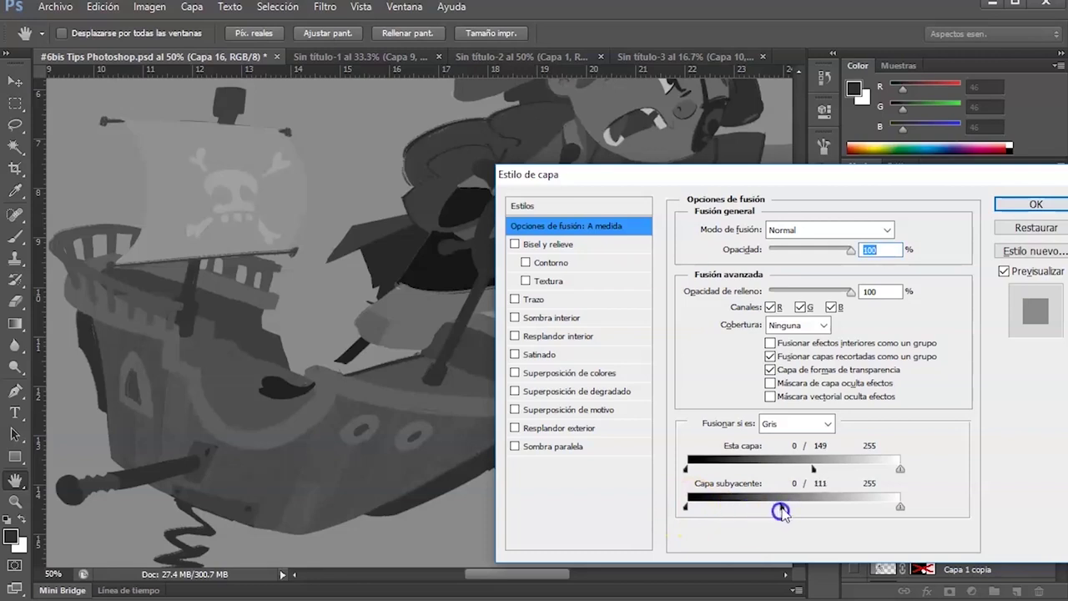
pyautogui.moveTo(900, 508); pyautogui.dragTo(815, 502)
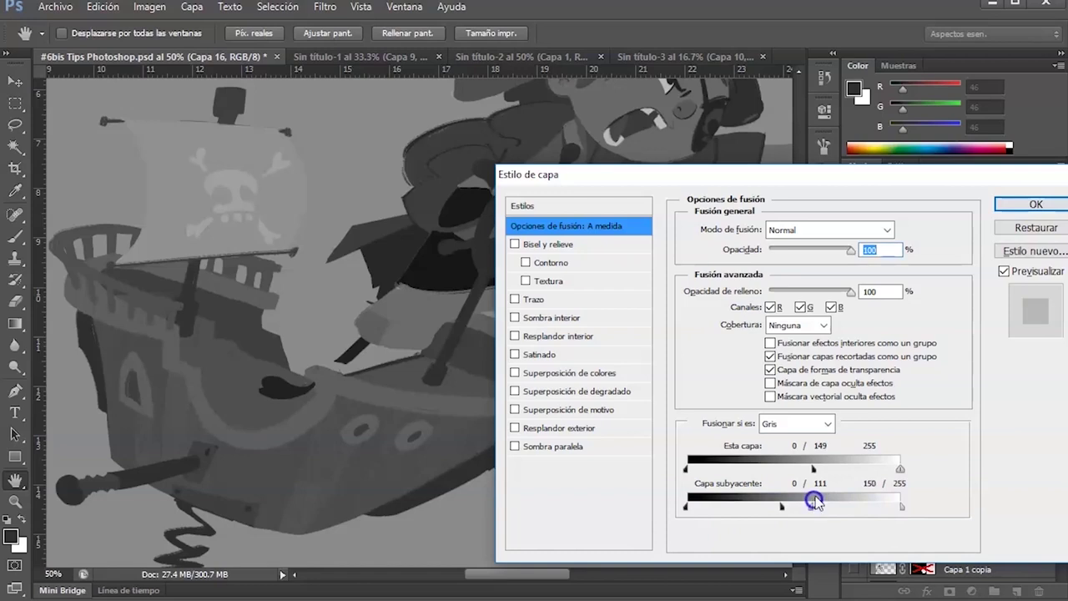
pyautogui.click(1033, 206)
pyautogui.keyDown('alt'); pyautogui.click(530, 502); pyautogui.keyUp('alt')
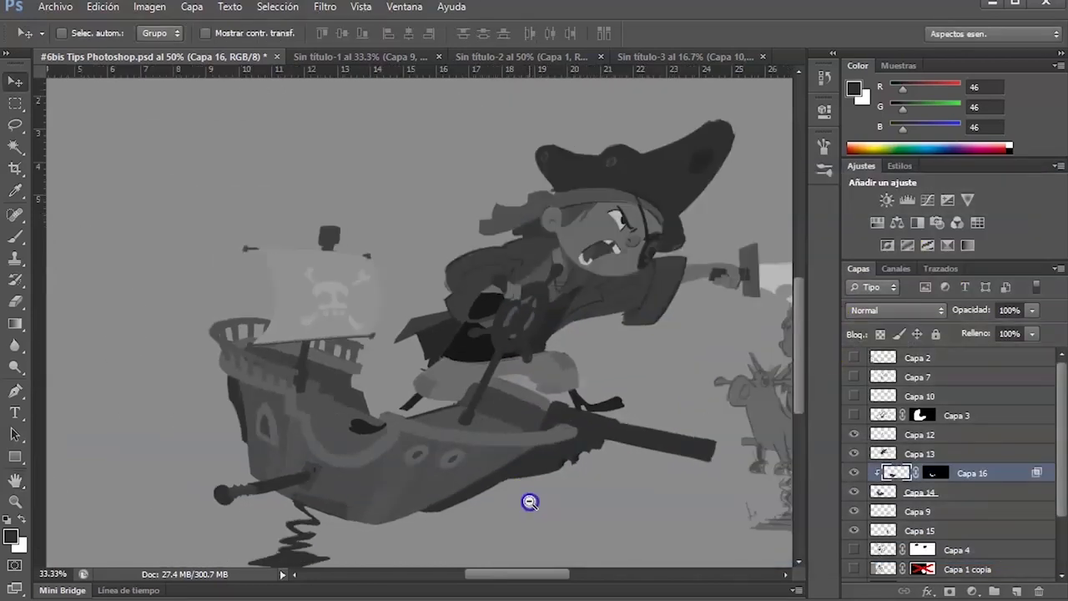
pyautogui.keyDown('alt'); pyautogui.click(570, 461); pyautogui.keyUp('alt')
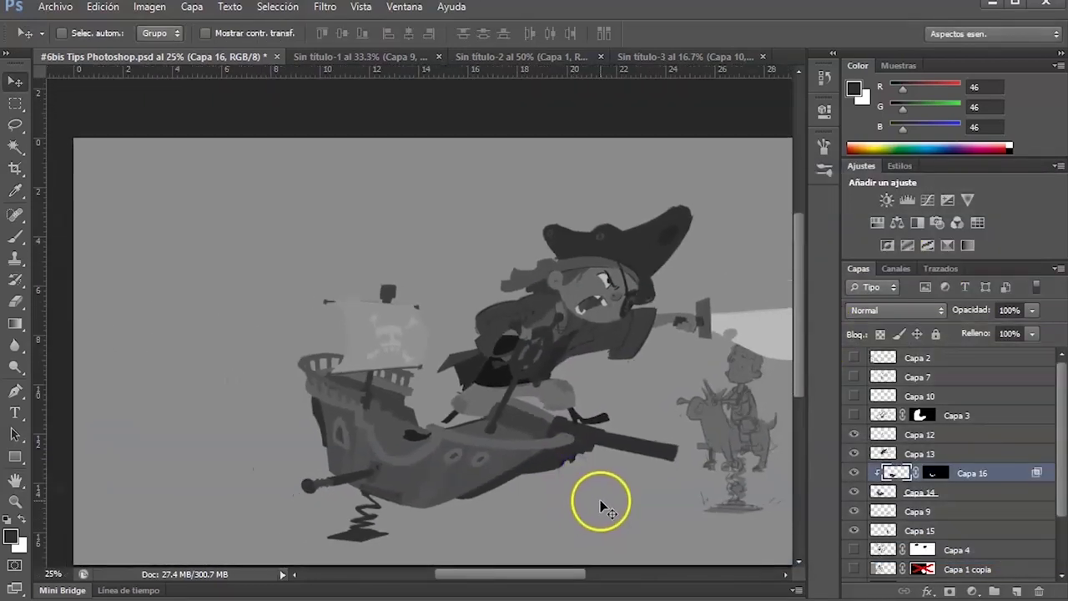
pyautogui.moveTo(620, 464); pyautogui.dragTo(601, 512)
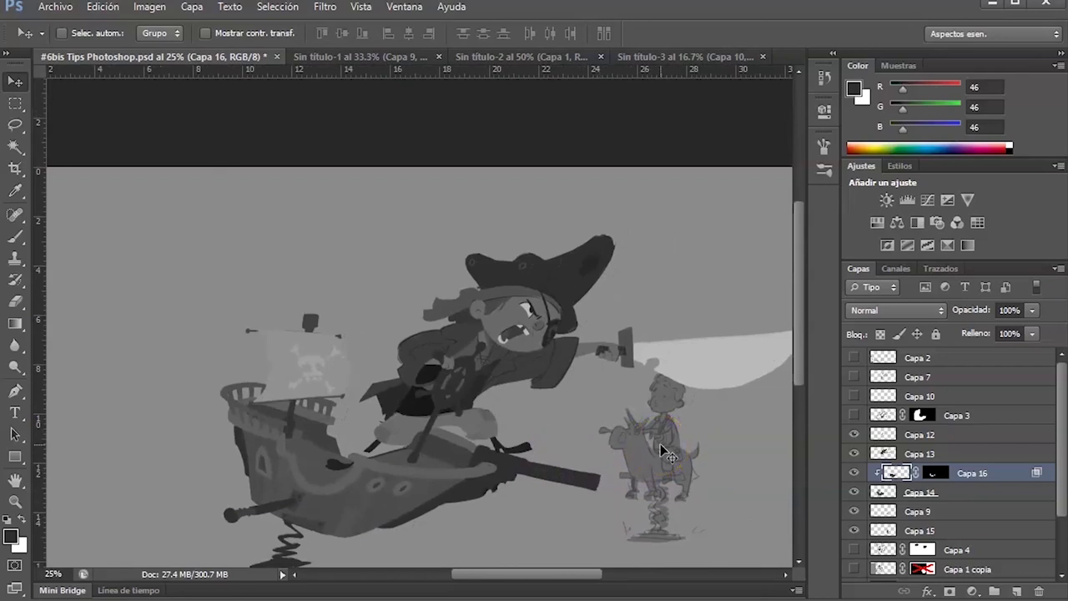
pyautogui.hotkey('ctrl', '+')
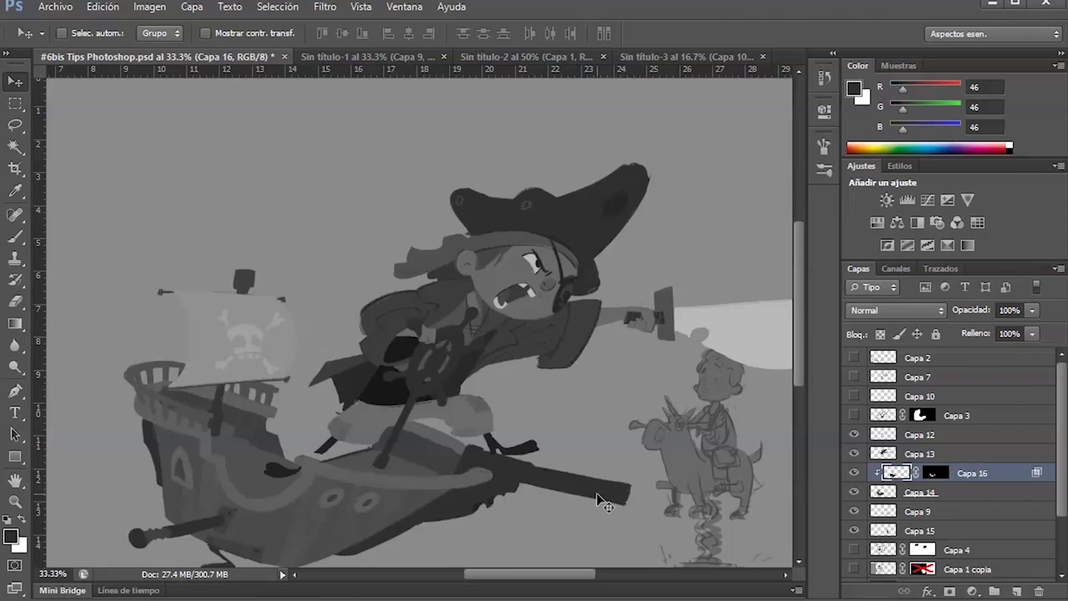
pyautogui.moveTo(613, 472); pyautogui.dragTo(576, 509)
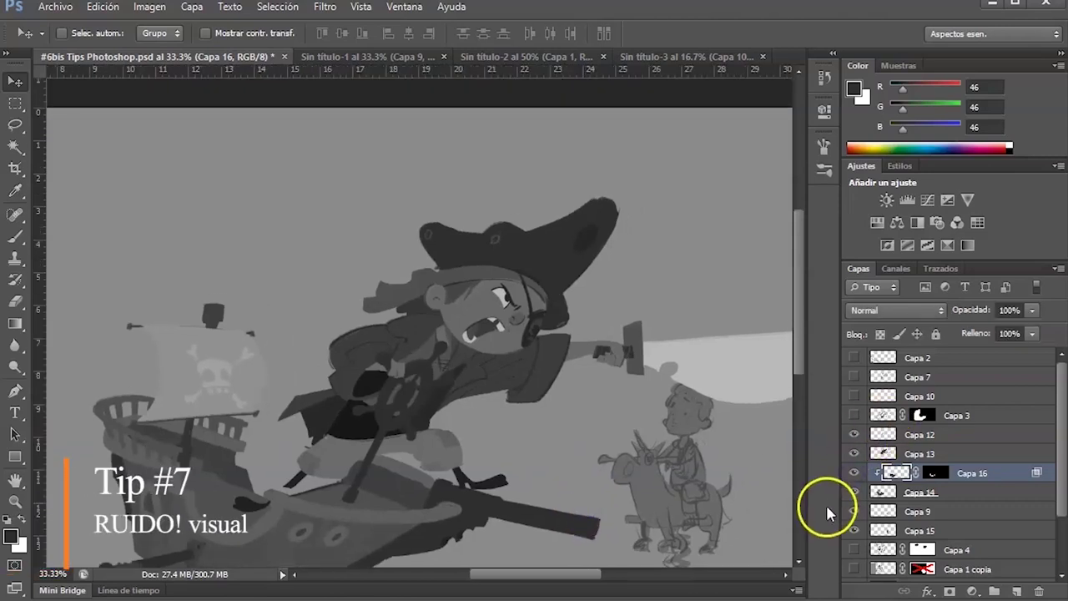
pyautogui.moveTo(655, 483); pyautogui.dragTo(613, 508)
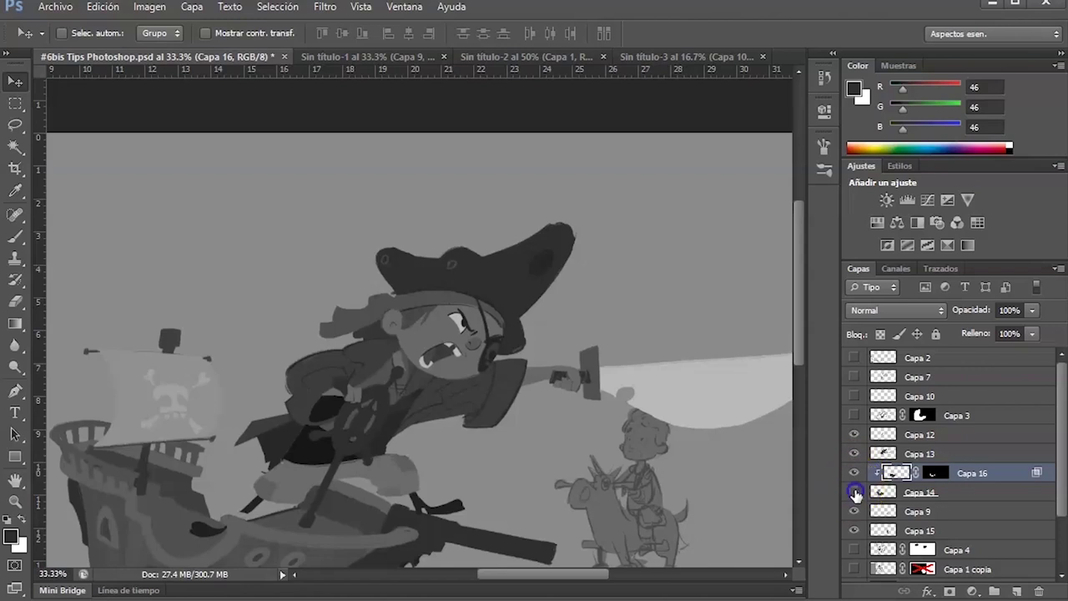
# Toggle Capa 13 to identify it and select both sides of the pirate's jacket on it with the Magic Wand.
pyautogui.click(854, 453)
pyautogui.click(852, 454)
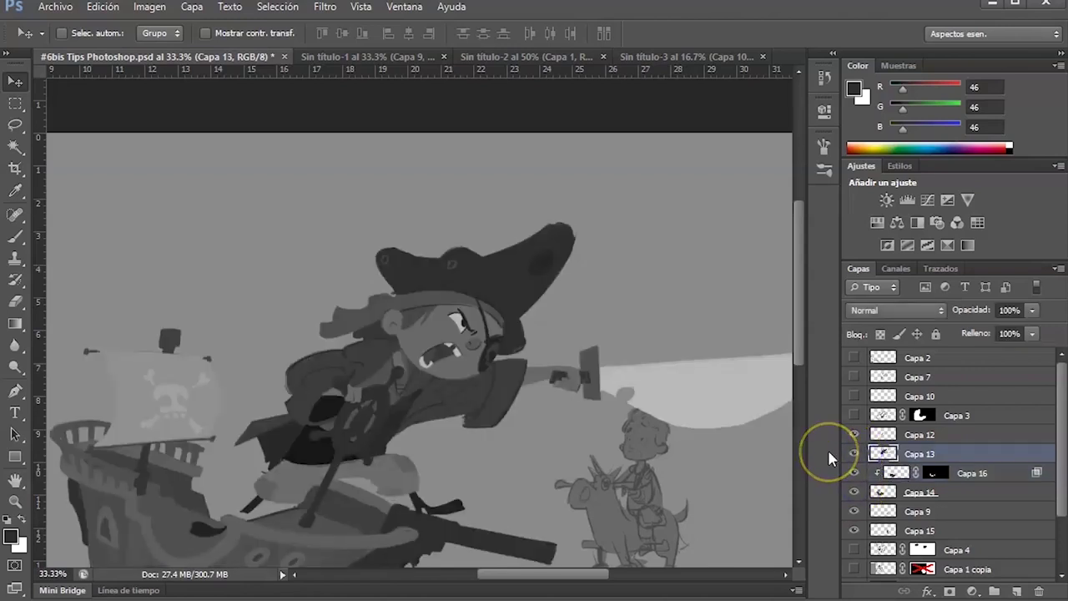
pyautogui.press('w')
pyautogui.click(484, 407)
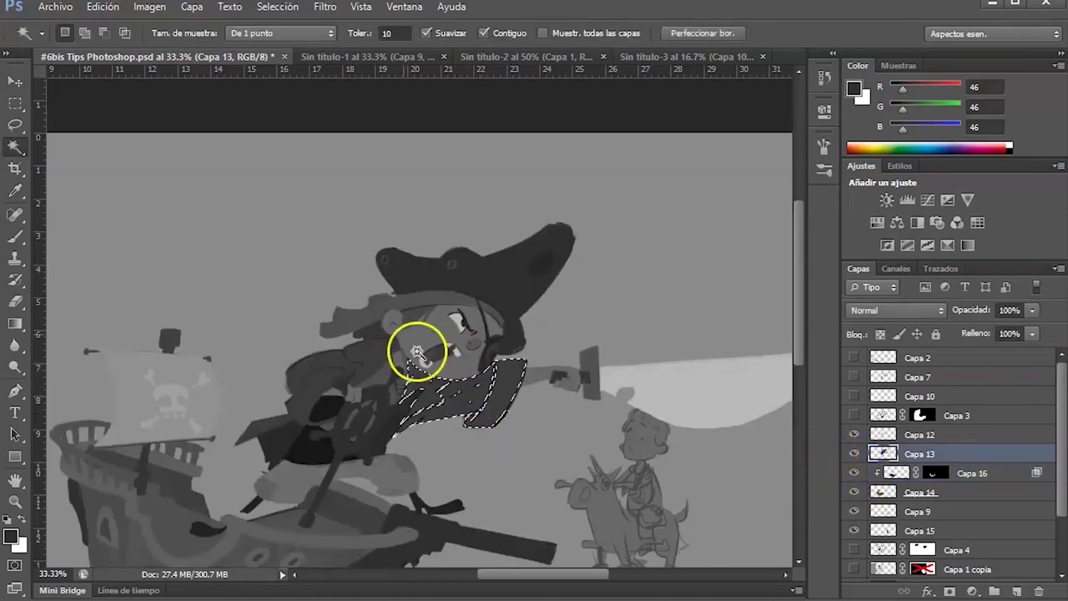
pyautogui.keyDown('shift'); pyautogui.click(382, 353); pyautogui.keyUp('shift')
# Subtract the stray areas around the pirate's neck and chest from the jacket selection with the Lasso.
pyautogui.press('l')
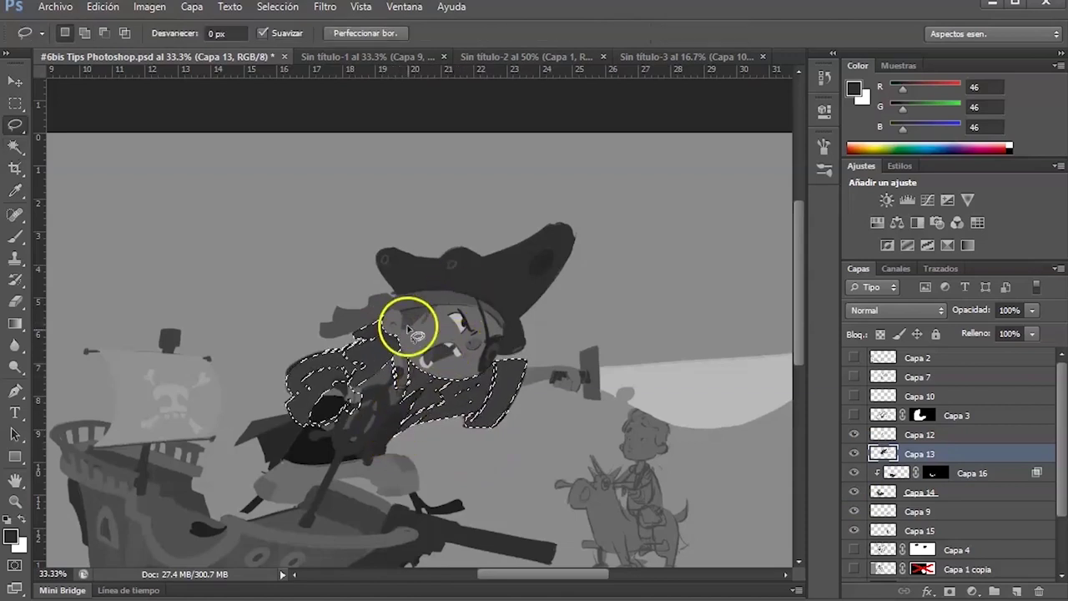
pyautogui.moveTo(333, 342)
pyautogui.mouseDown()
pyautogui.moveTo(482, 283)
pyautogui.moveTo(442, 316)
pyautogui.moveTo(434, 396)
pyautogui.mouseUp()
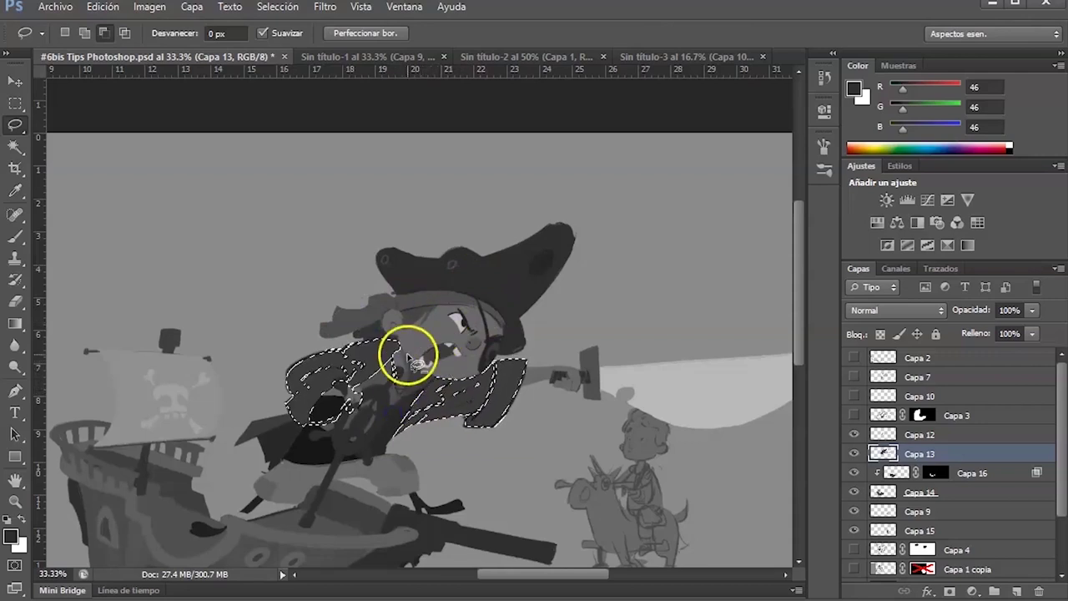
pyautogui.moveTo(384, 372); pyautogui.dragTo(401, 355)
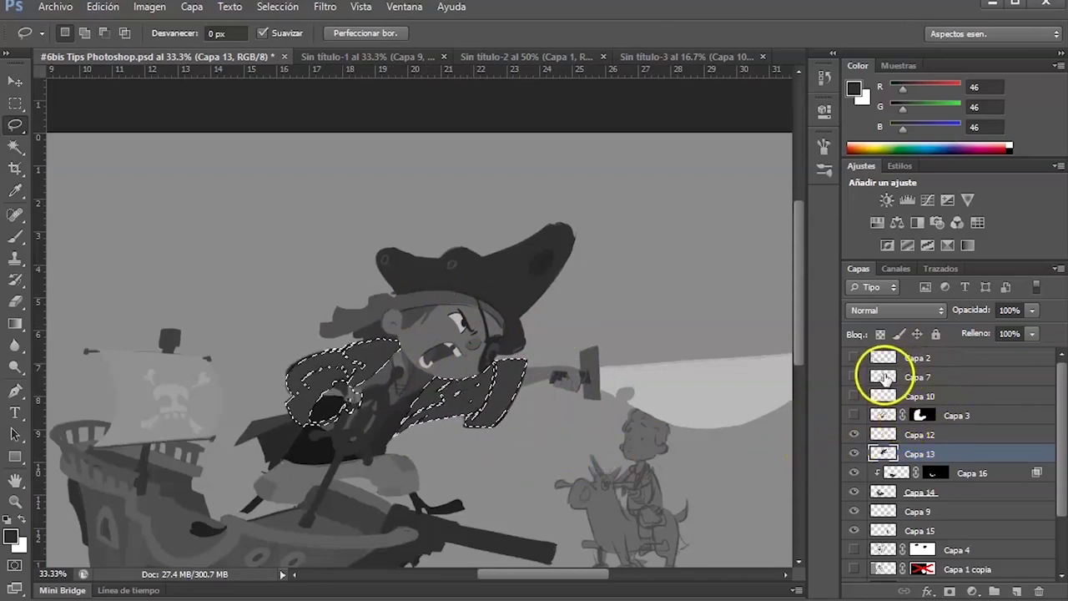
# Add the unselected gaps inside both sides of the pirate's jacket to the selection with the Lasso, trimming the excess.
pyautogui.press('w')
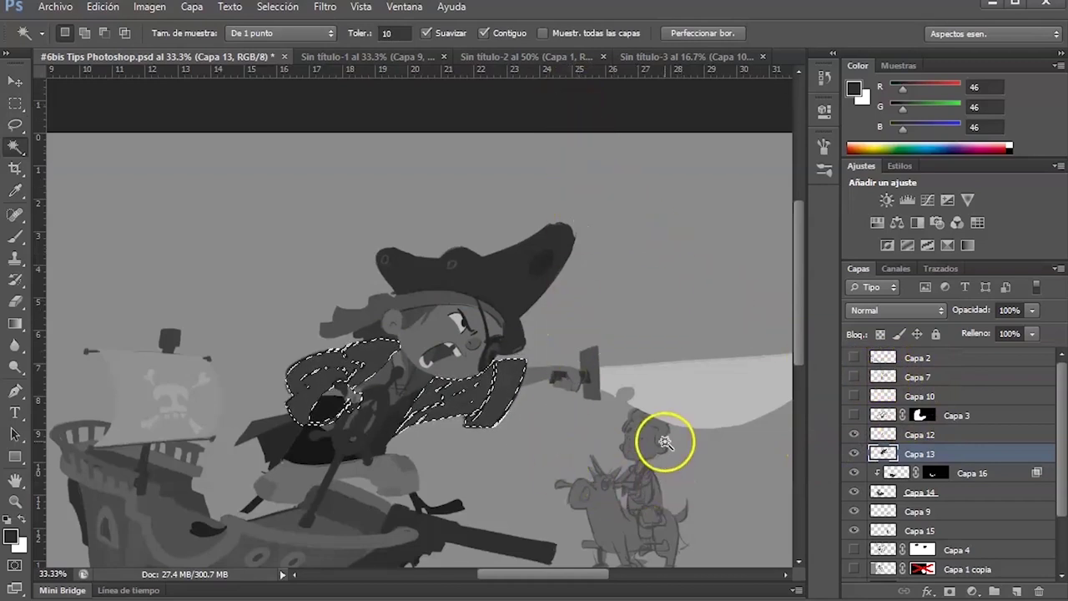
pyautogui.press('l')
pyautogui.press('shift')
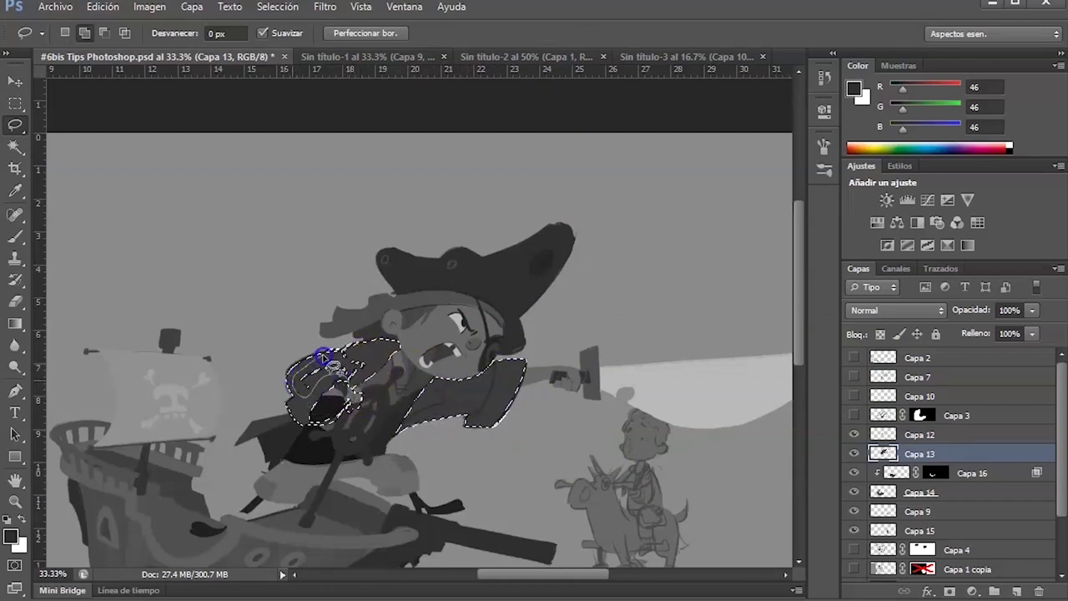
pyautogui.press('alt')
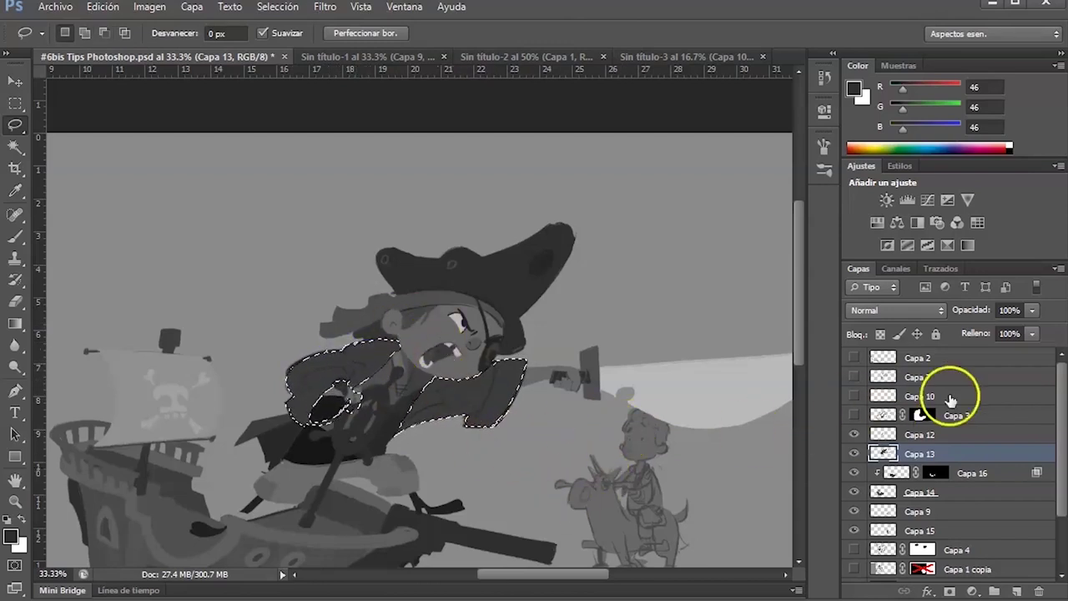
# Create a new layer above Capa 12 with a mask from the jacket selection, reload the mask as a selection and deselect.
pyautogui.press('v')
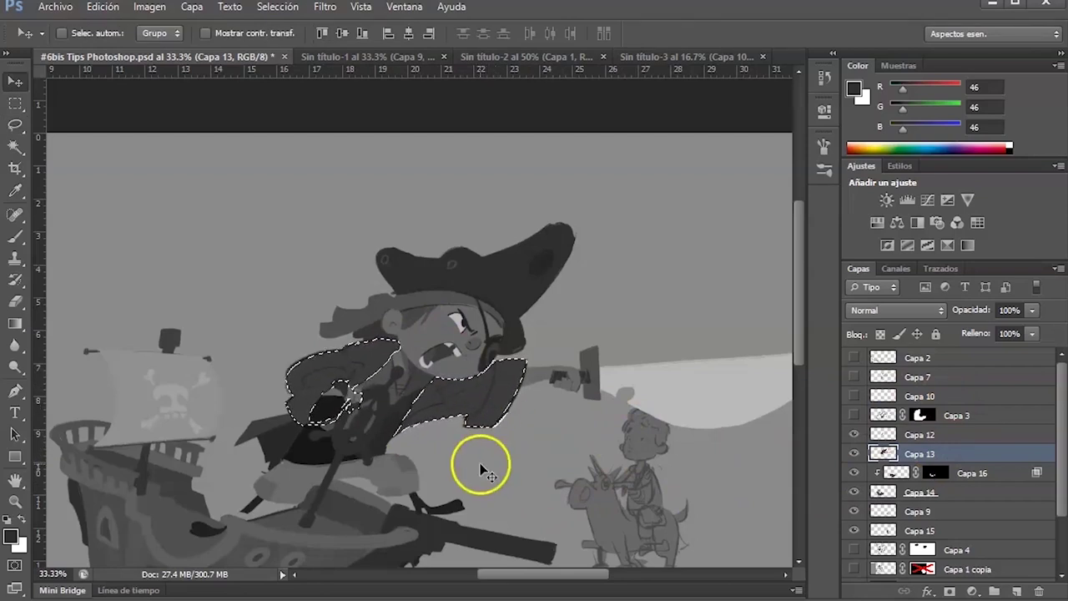
pyautogui.click(975, 428)
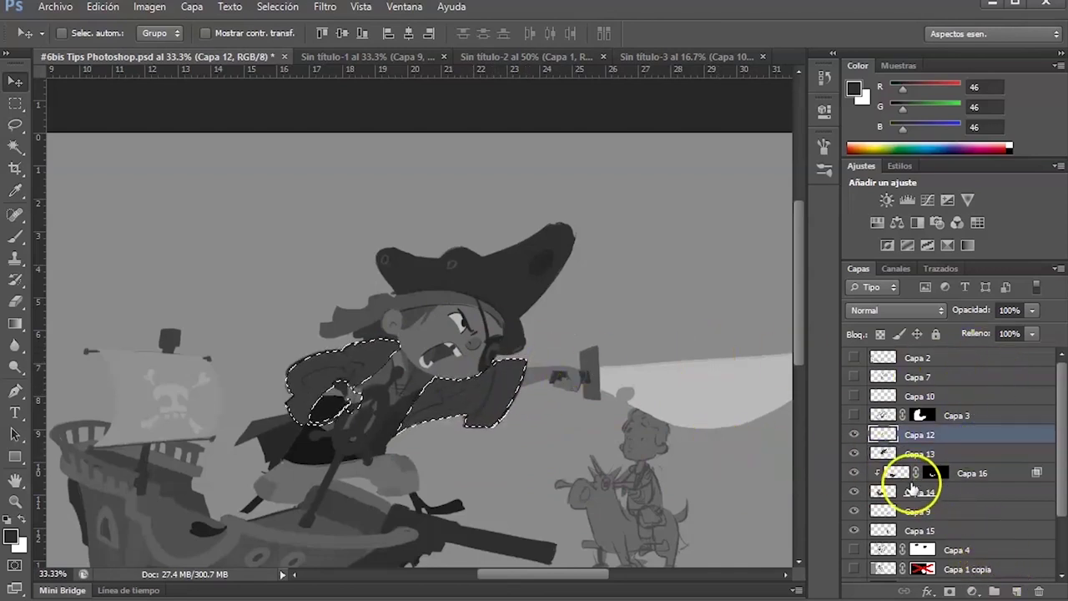
pyautogui.click(1017, 591)
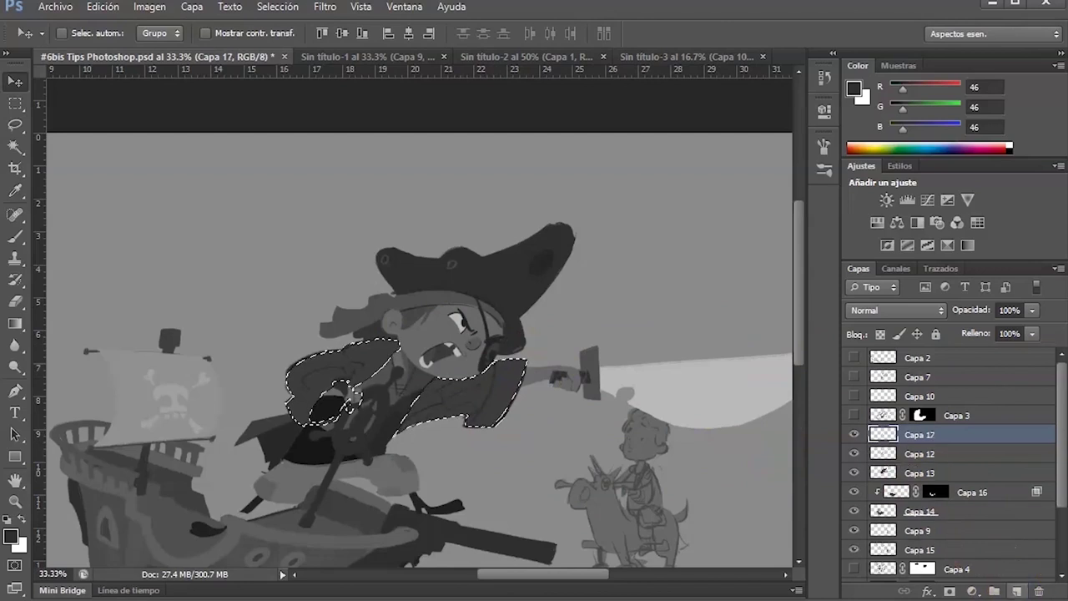
pyautogui.click(950, 590)
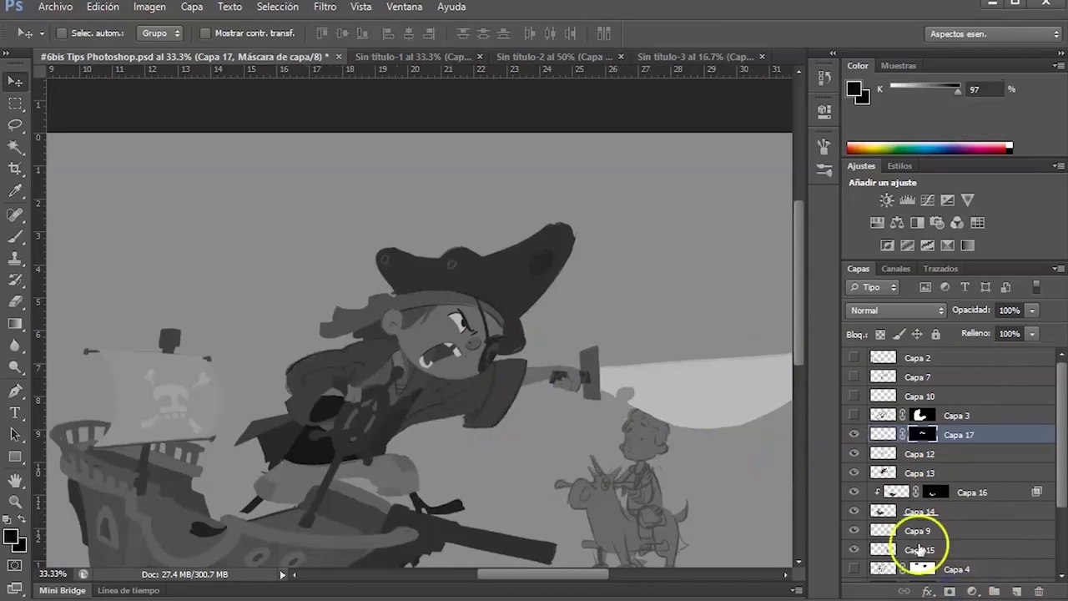
pyautogui.keyDown('ctrl'); pyautogui.click(921, 435); pyautogui.keyUp('ctrl')
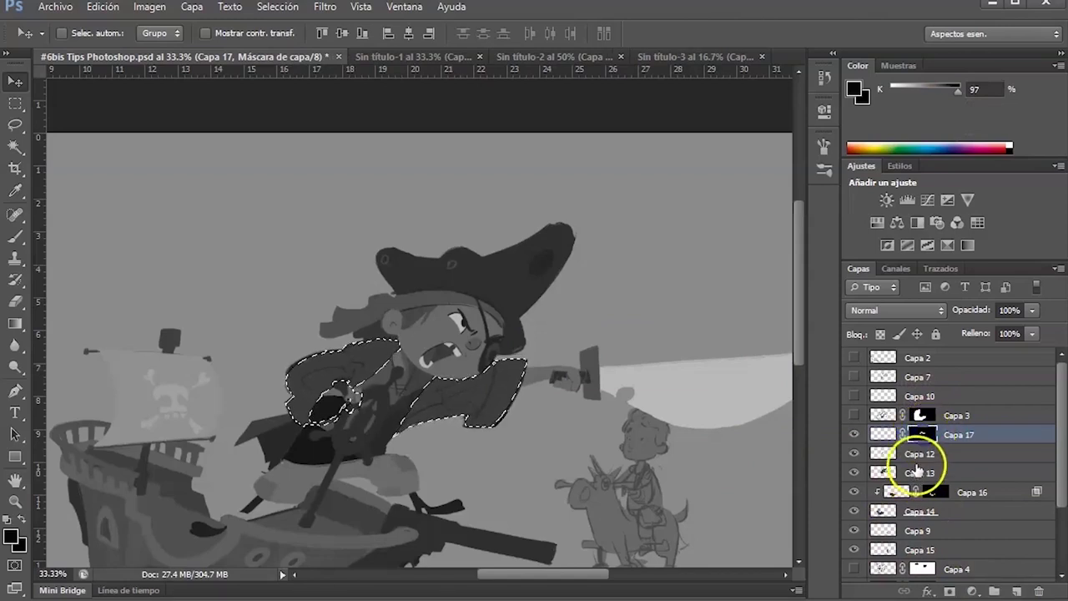
pyautogui.hotkey('ctrl', 'd')
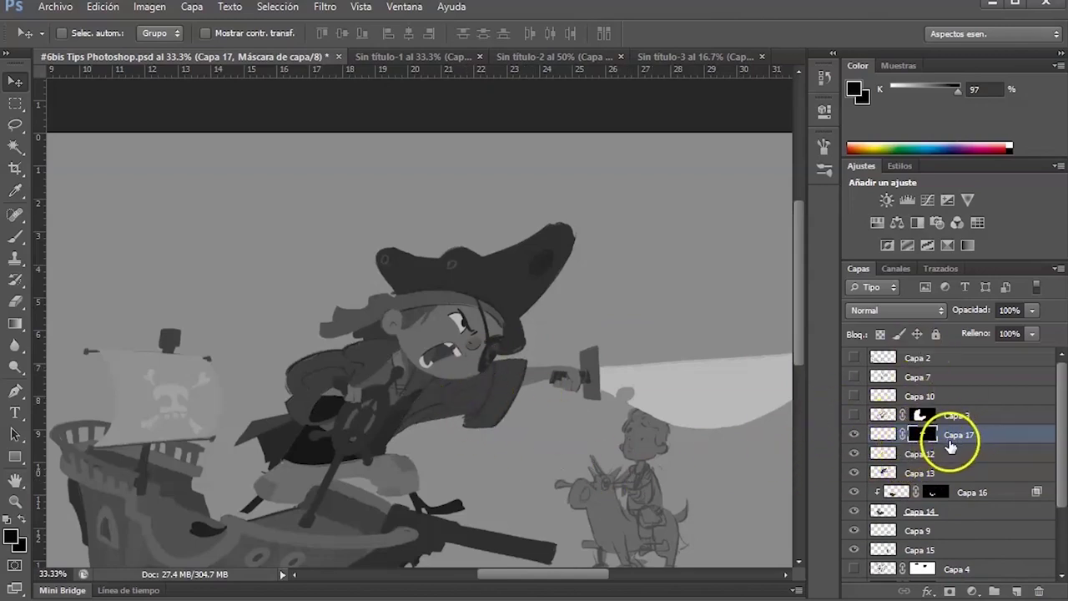
# On another new layer, fill a rectangular selection covering the pirate's body with white and deselect it.
pyautogui.press('m')
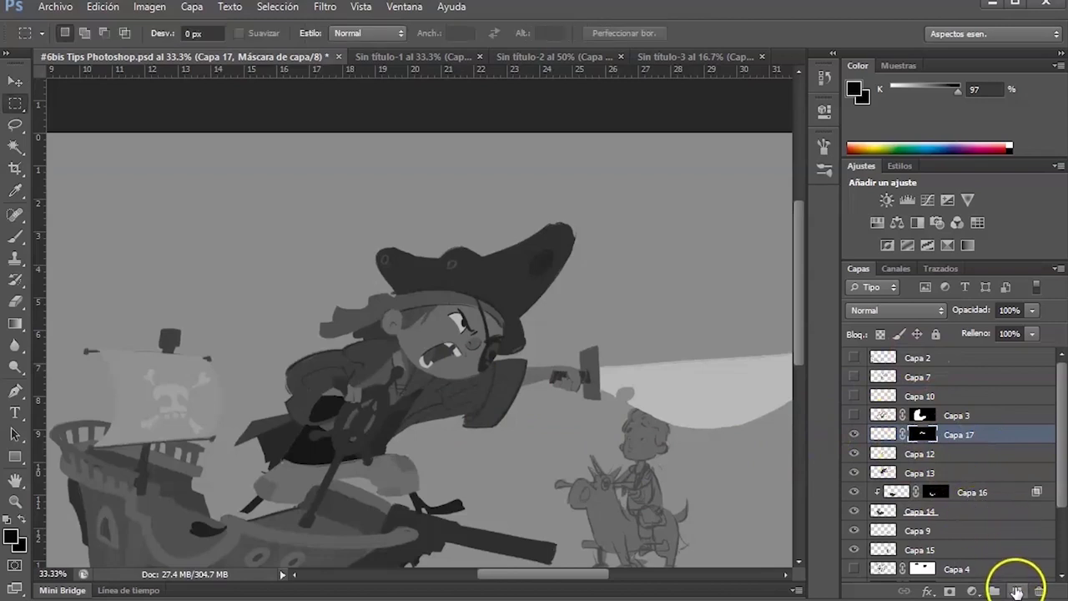
pyautogui.click(1017, 591)
pyautogui.moveTo(243, 260); pyautogui.dragTo(593, 503)
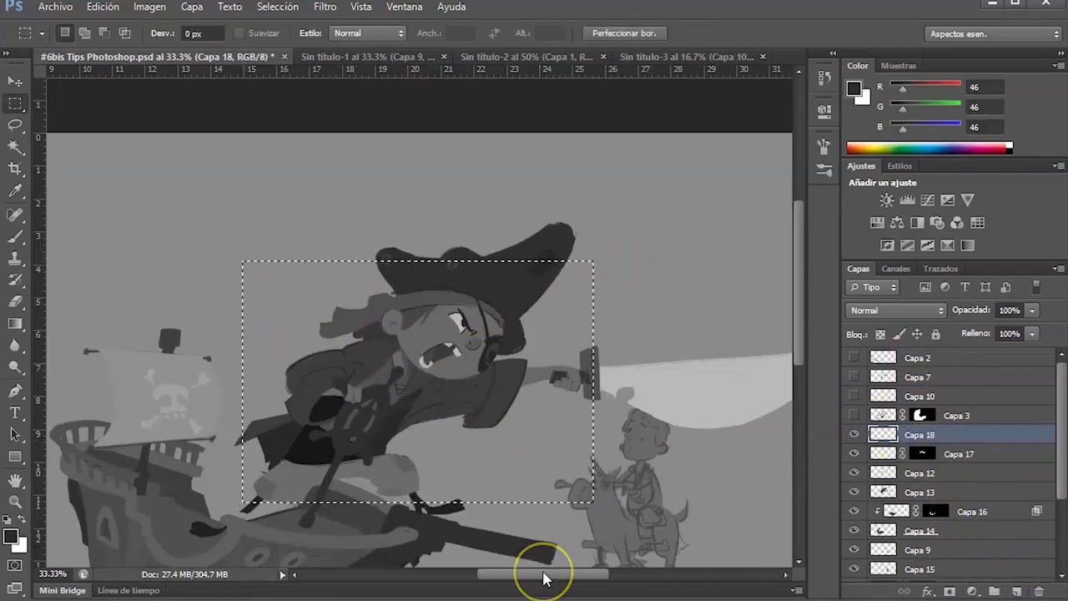
pyautogui.hotkey('ctrl', 'BackSpace')
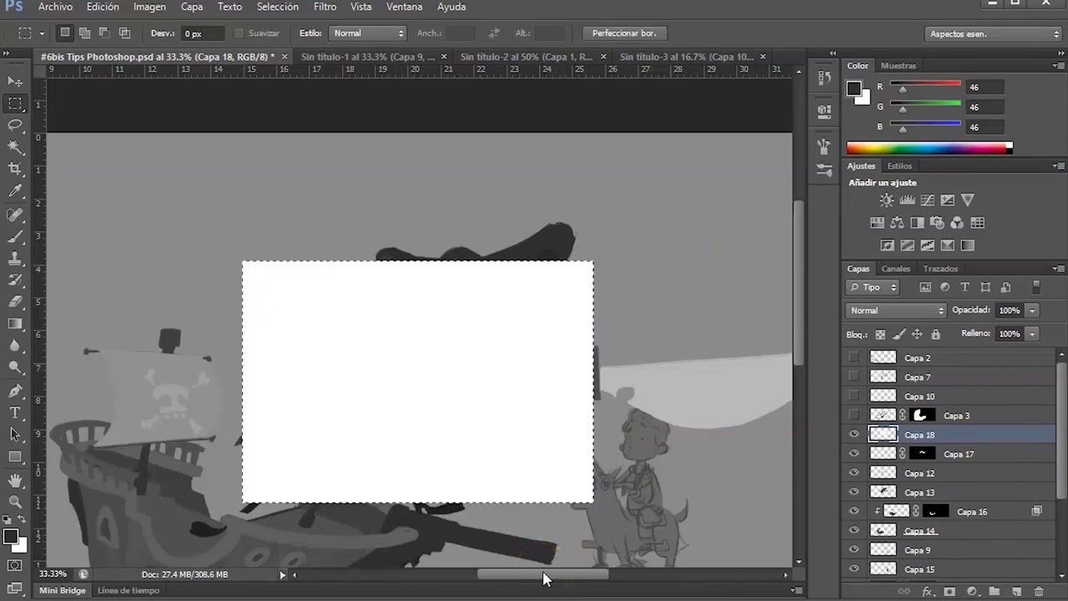
pyautogui.press('v')
# Add monochromatic Gaussian noise of 56.56% to the white rectangle, comparing the Uniforme and Gaussiano distributions.
pyautogui.click(325, 7)
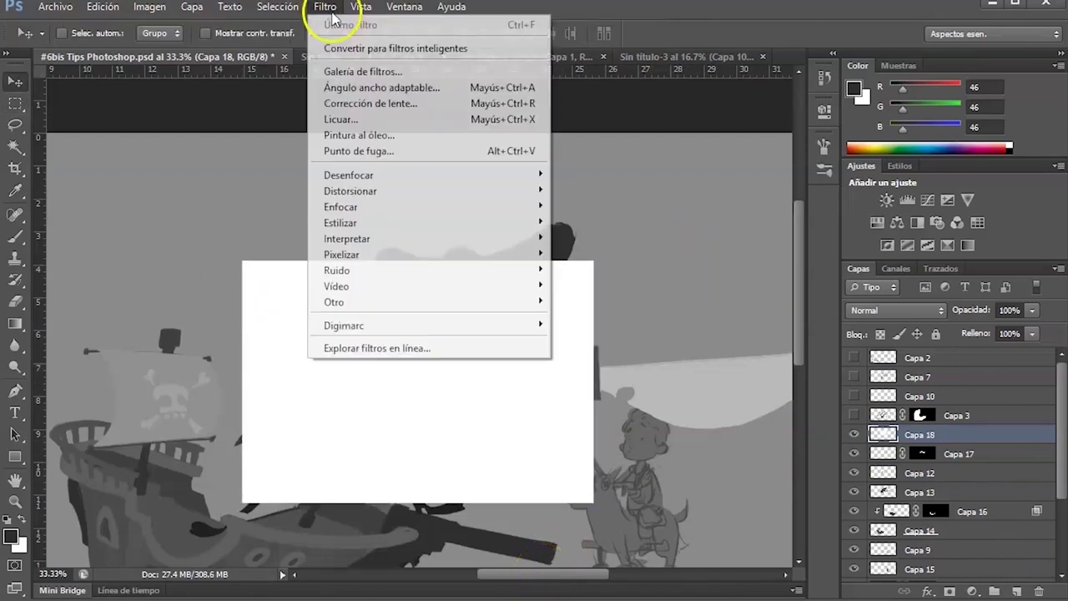
pyautogui.moveTo(484, 269)
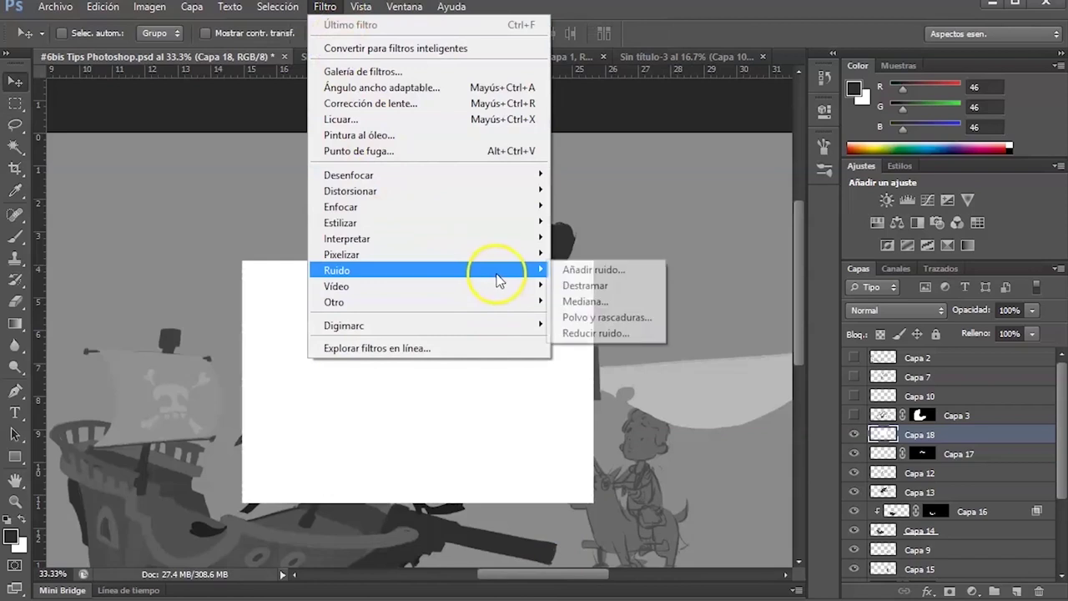
pyautogui.click(638, 275)
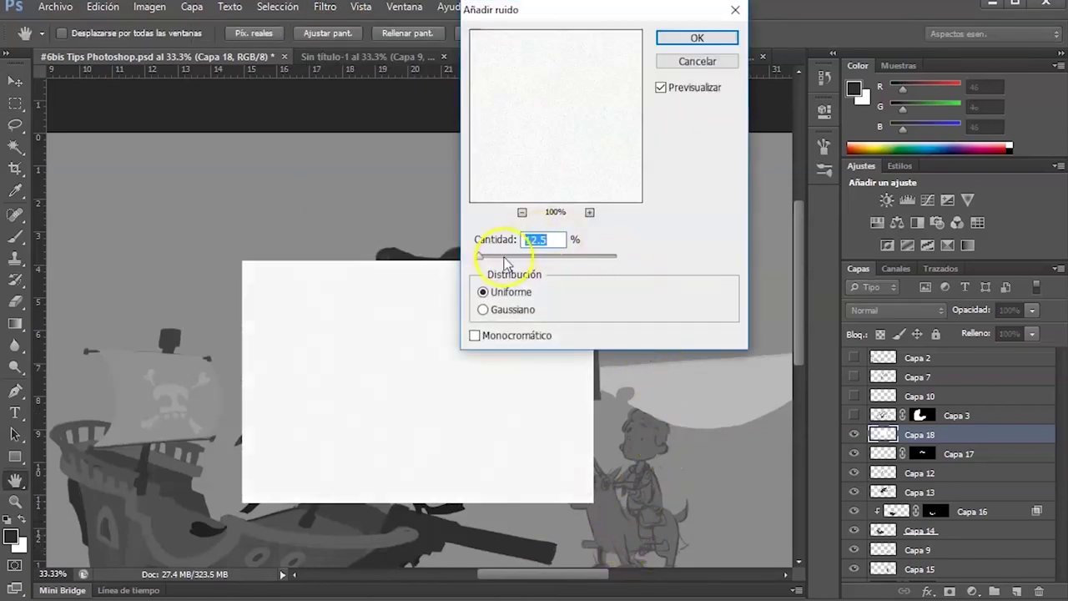
pyautogui.click(503, 255)
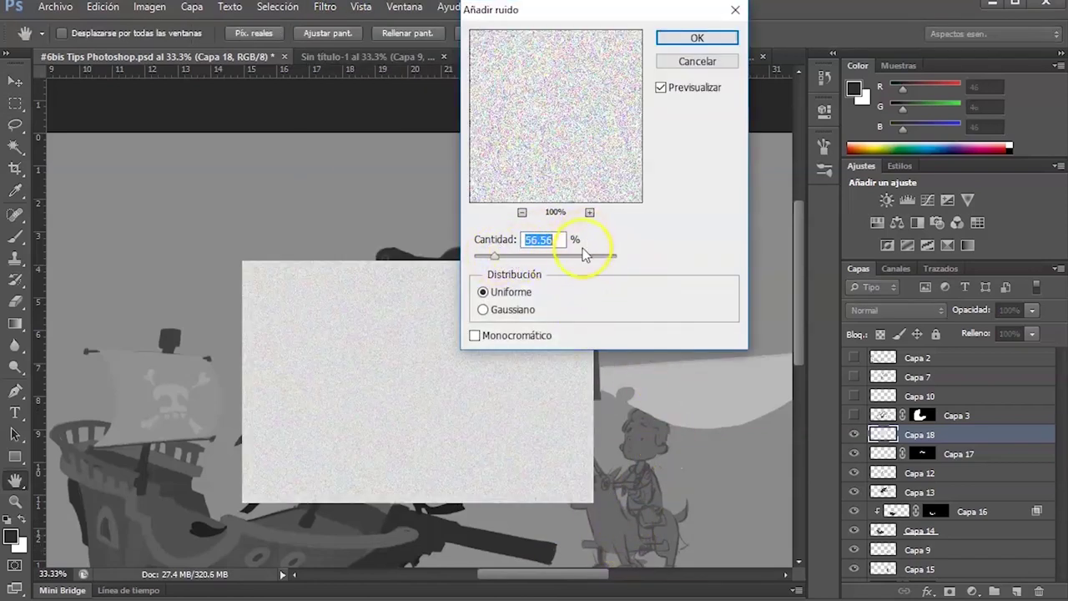
pyautogui.click(475, 336)
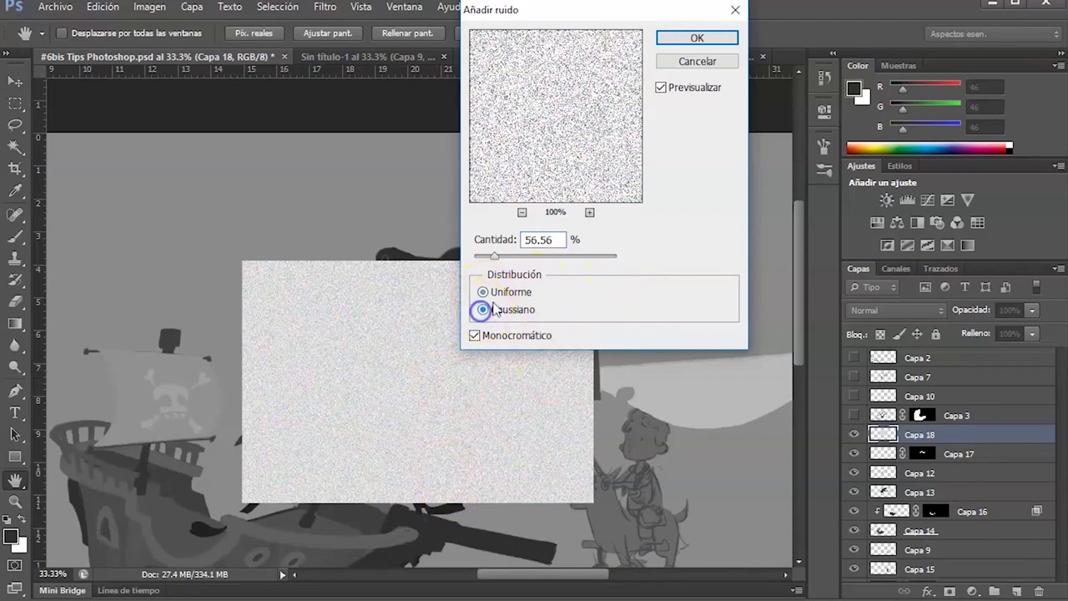
pyautogui.click(483, 308)
pyautogui.click(484, 293)
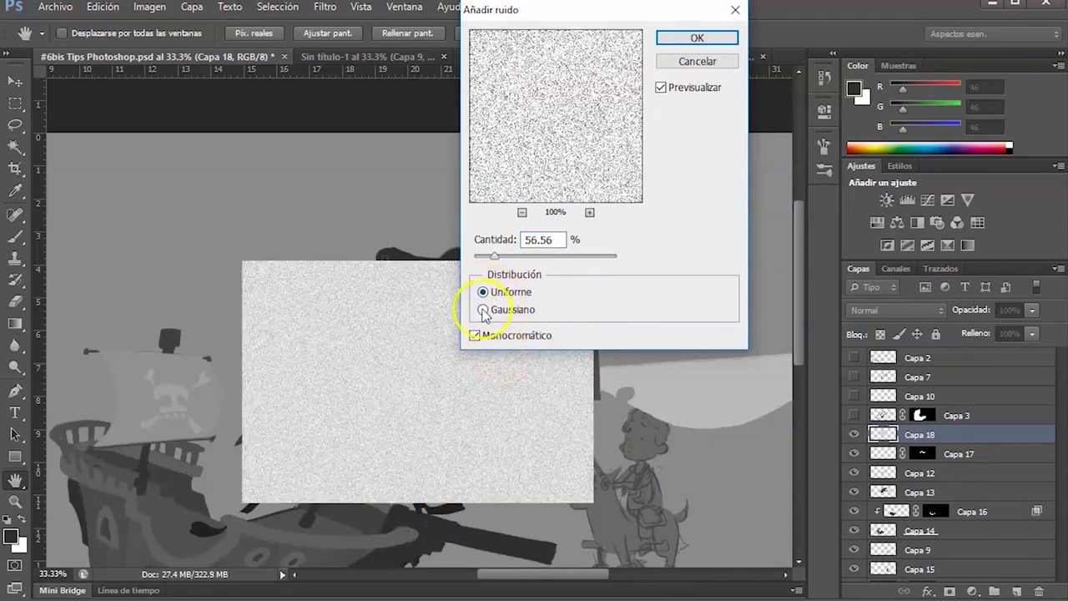
pyautogui.click(484, 310)
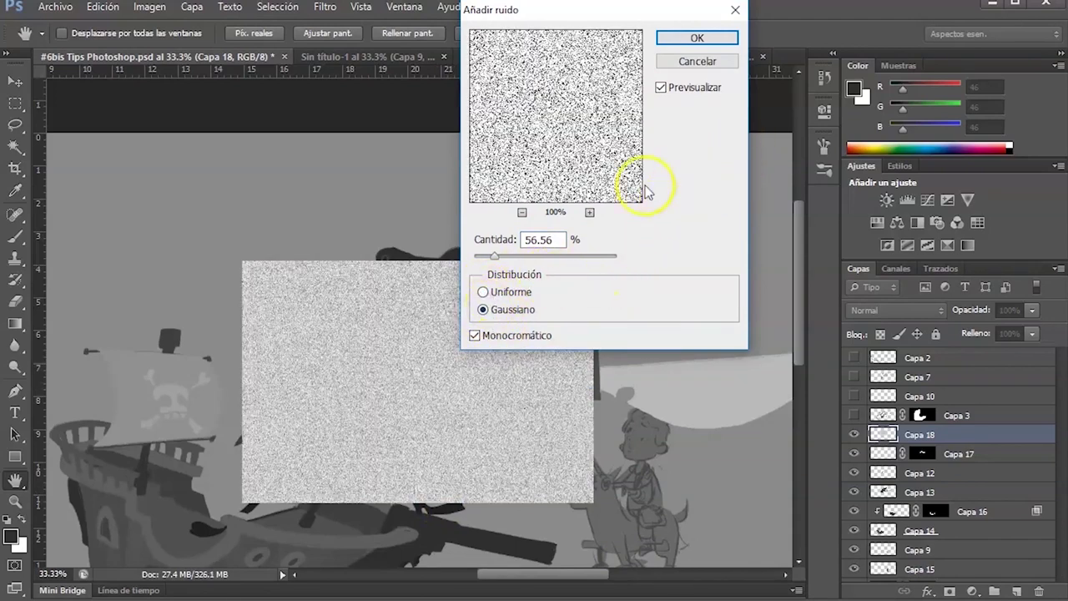
pyautogui.click(484, 293)
pyautogui.click(484, 310)
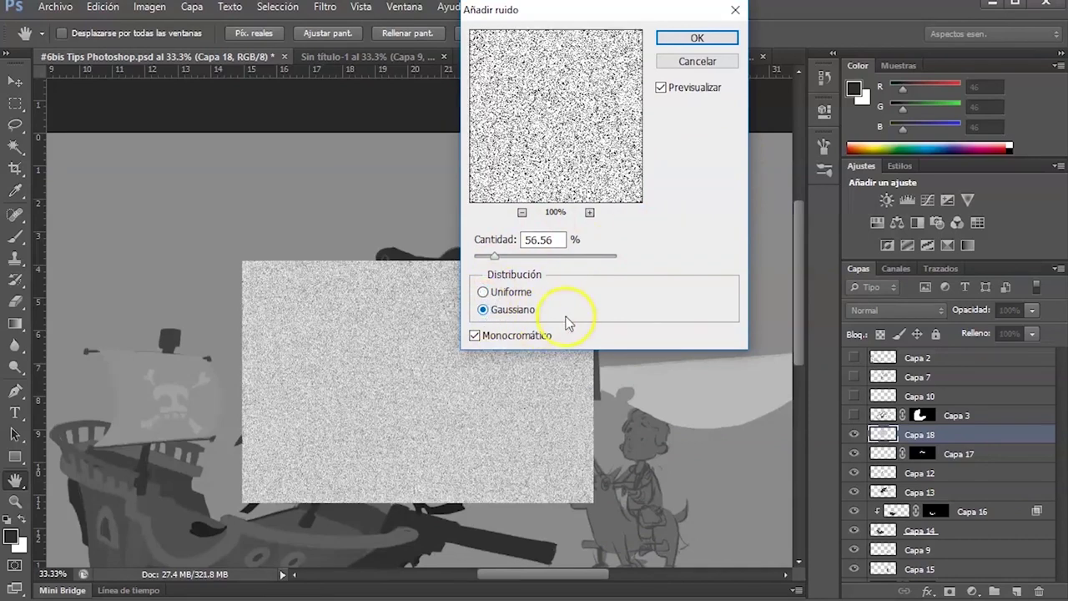
pyautogui.click(696, 38)
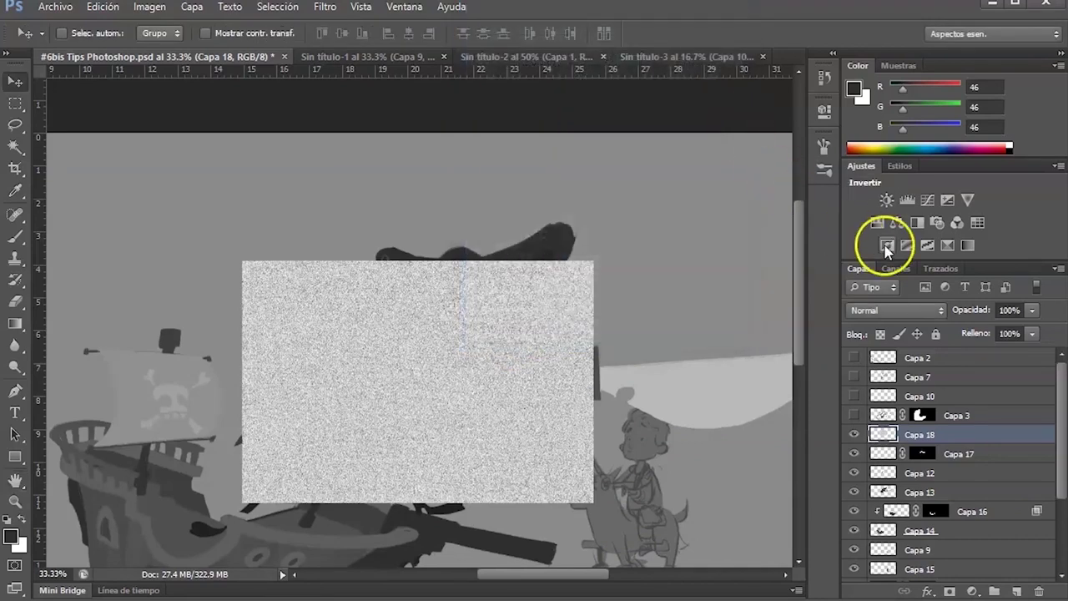
# Mask the noise layer to the jacket shape using the Capa 17 mask as selection, and make the layer's pixels active.
pyautogui.moveTo(930, 435)
pyautogui.mouseDown()
pyautogui.moveTo(906, 409)
pyautogui.moveTo(925, 455)
pyautogui.mouseUp()
pyautogui.keyDown('ctrl'); pyautogui.click(922, 455); pyautogui.keyUp('ctrl')
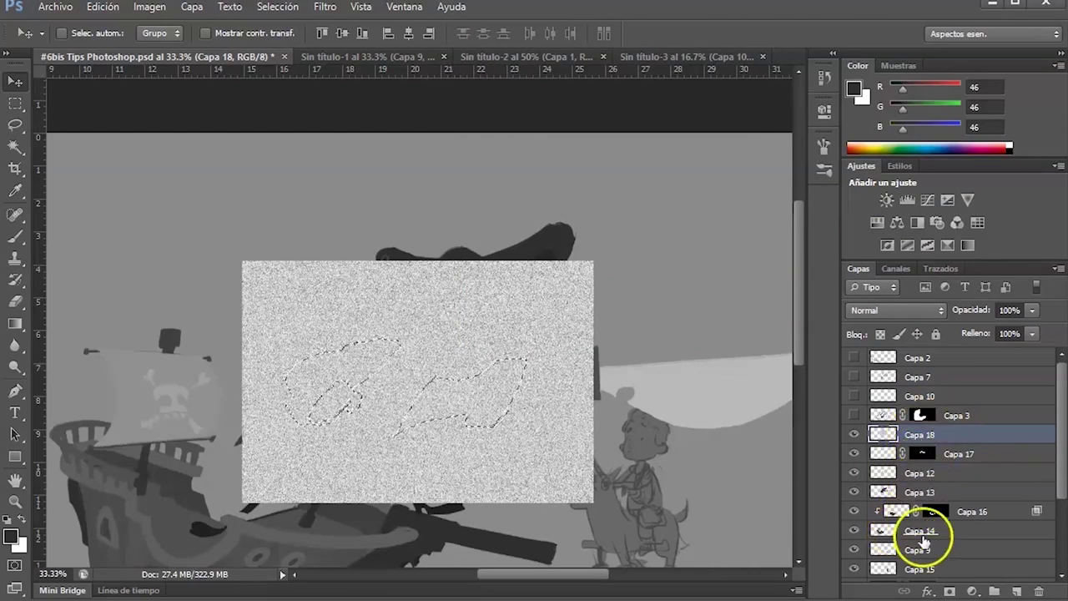
pyautogui.click(948, 590)
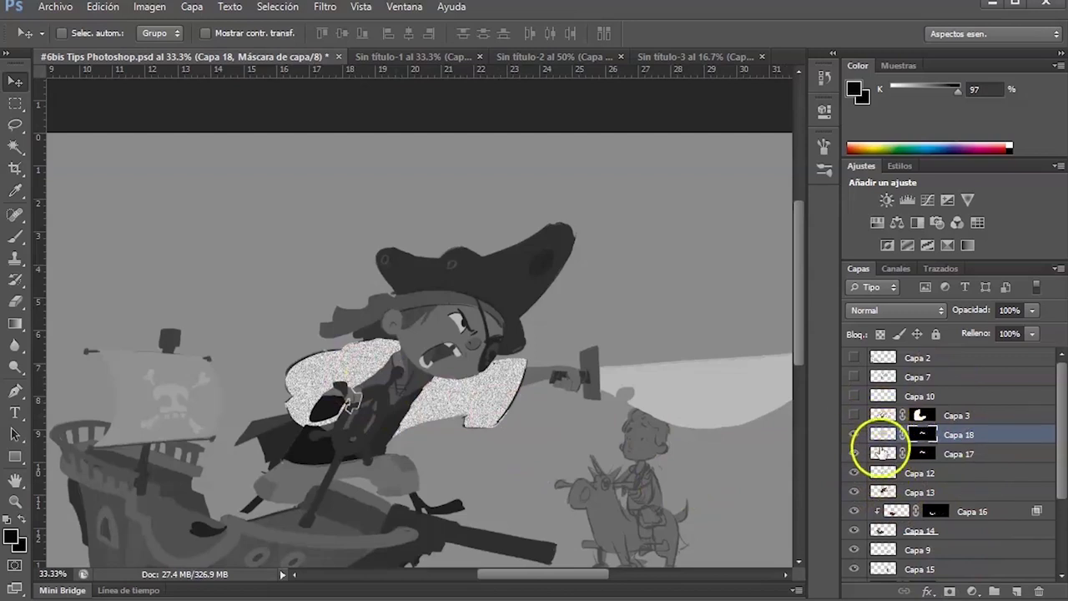
pyautogui.click(882, 435)
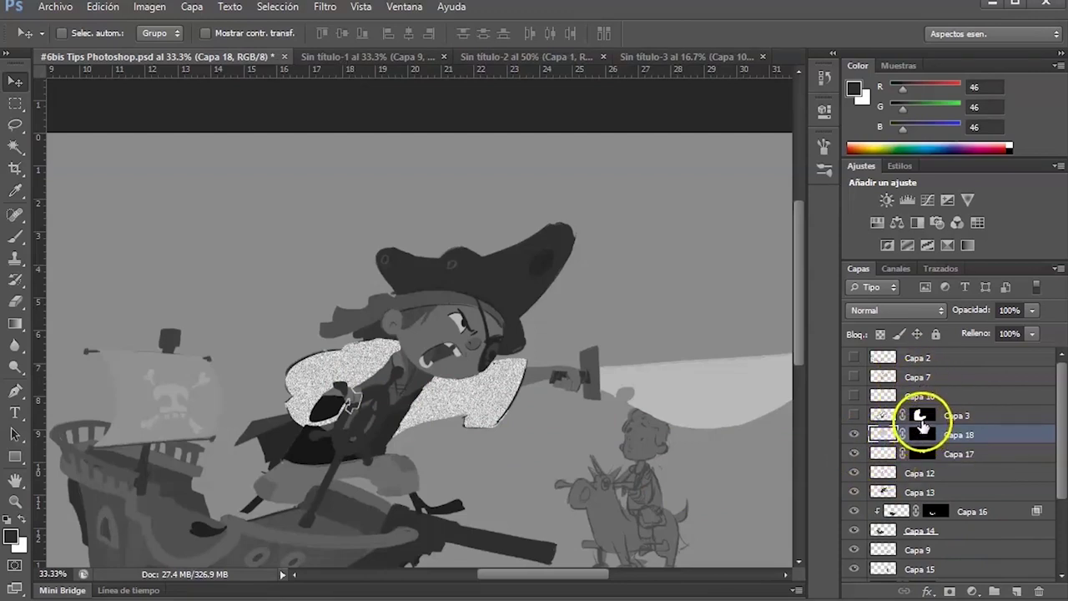
# Try the noise layer at 20%, 30% and 40% opacity and restore it to 100%.
pyautogui.press('2')
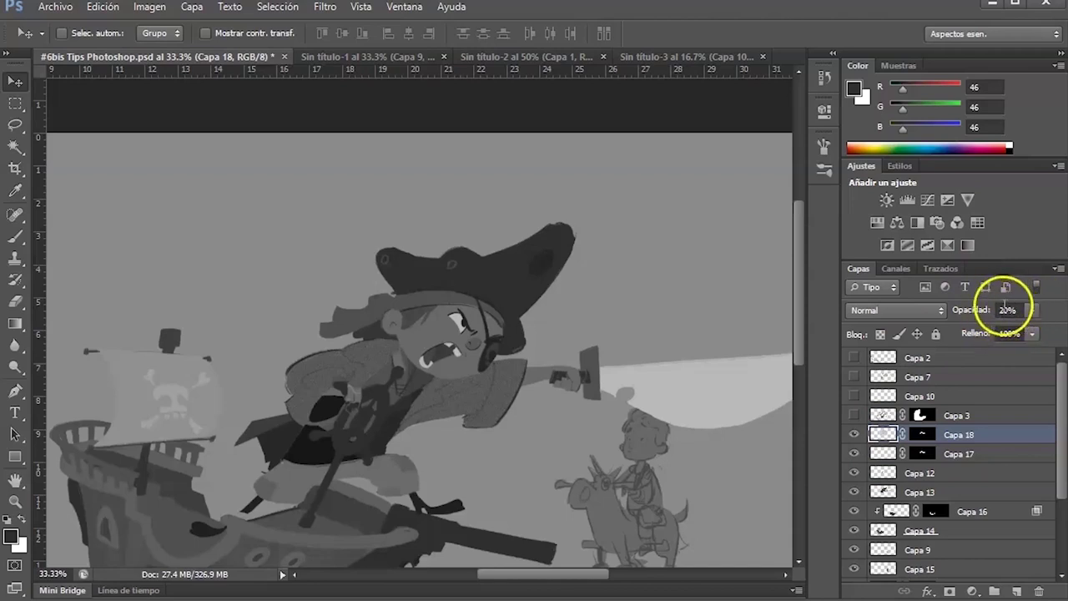
pyautogui.press('3')
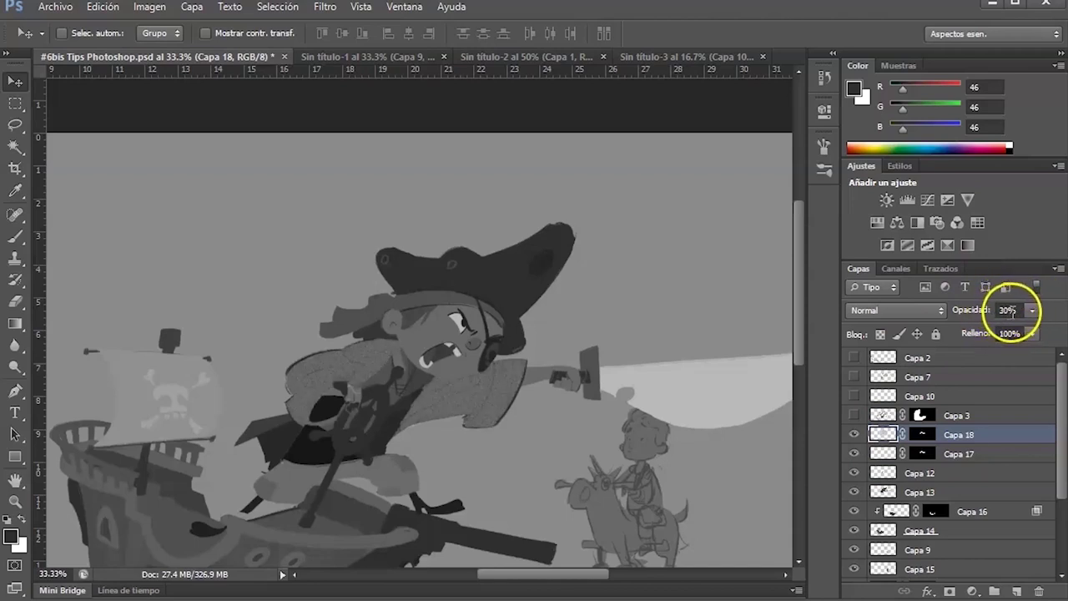
pyautogui.press('4')
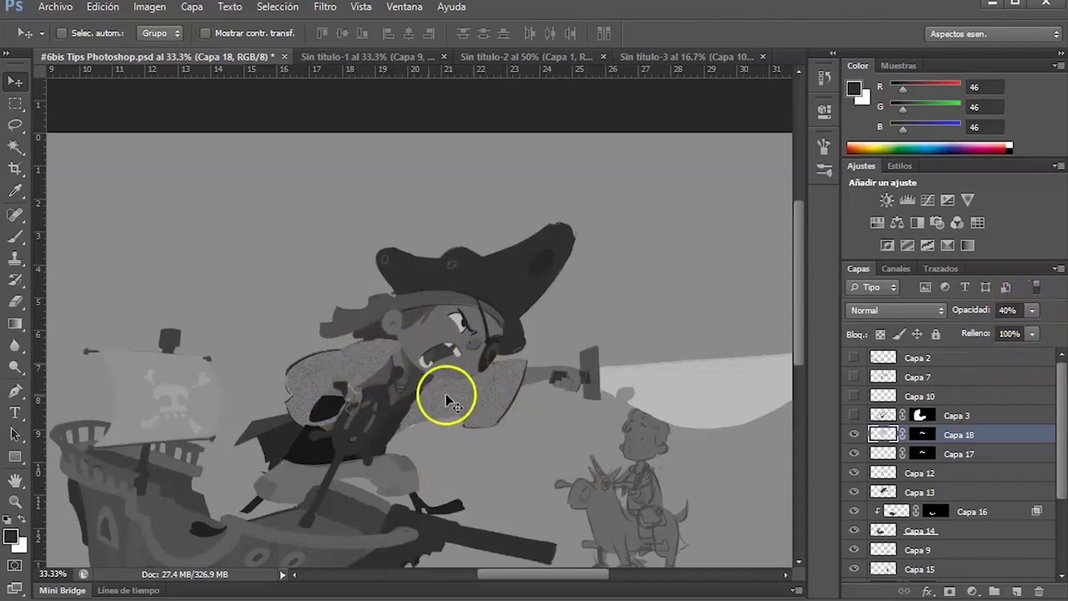
pyautogui.press('2')
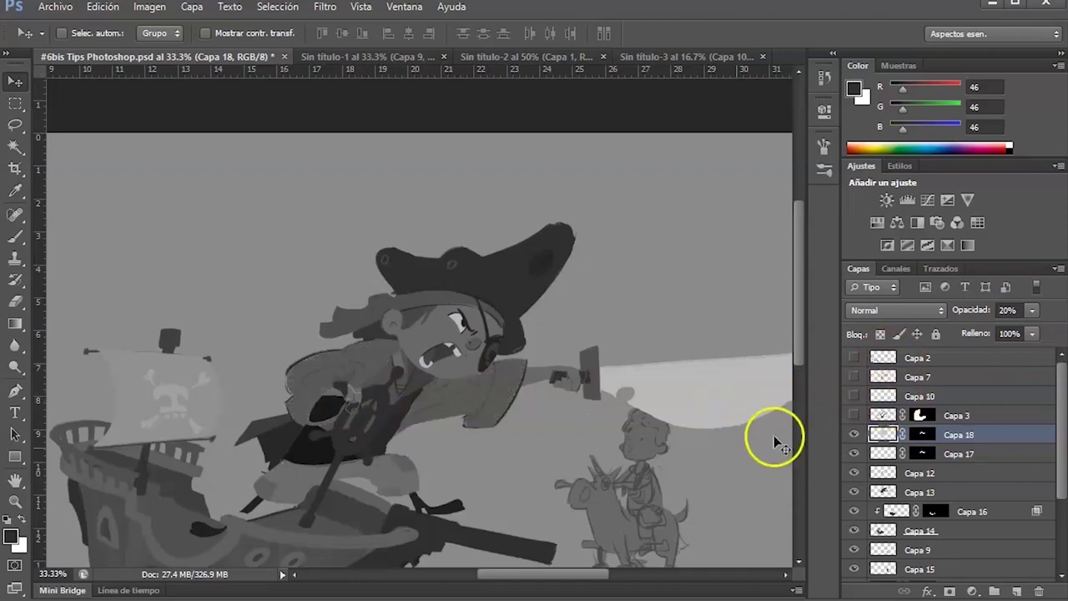
pyautogui.press('0')
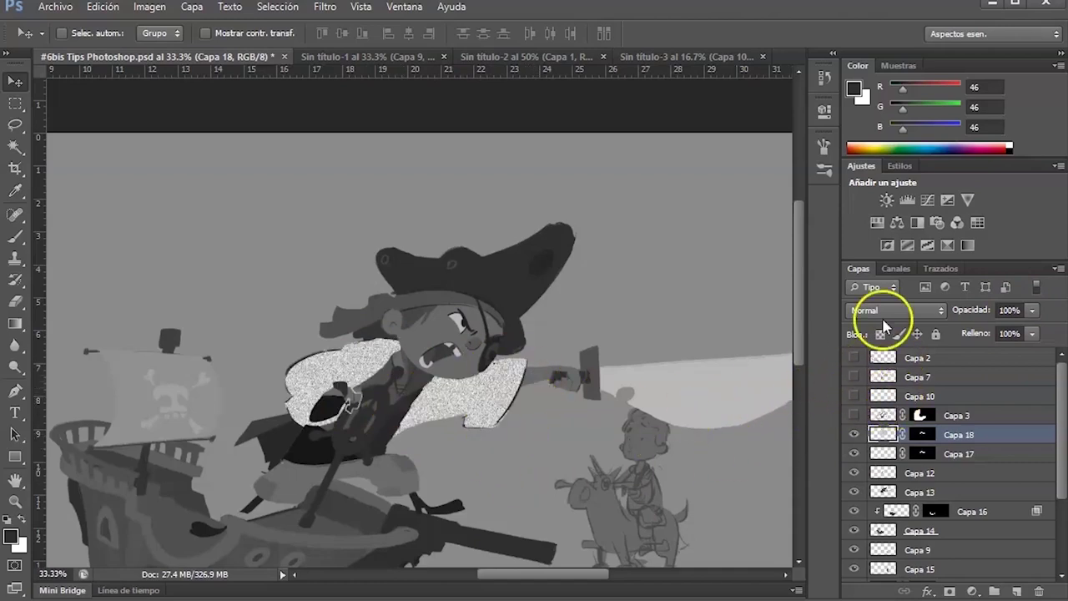
# Set the noise layer's blend mode to Multiplicar and toggle its visibility to compare the jacket.
pyautogui.click(936, 312)
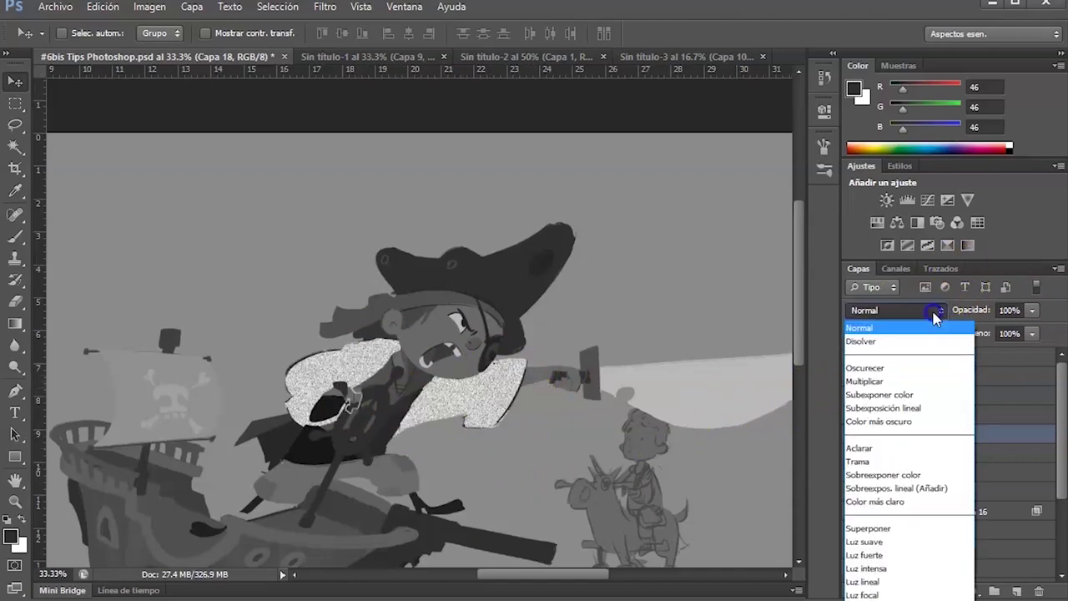
pyautogui.click(907, 382)
pyautogui.click(854, 434)
pyautogui.click(854, 435)
pyautogui.moveTo(915, 411); pyautogui.dragTo(919, 415)
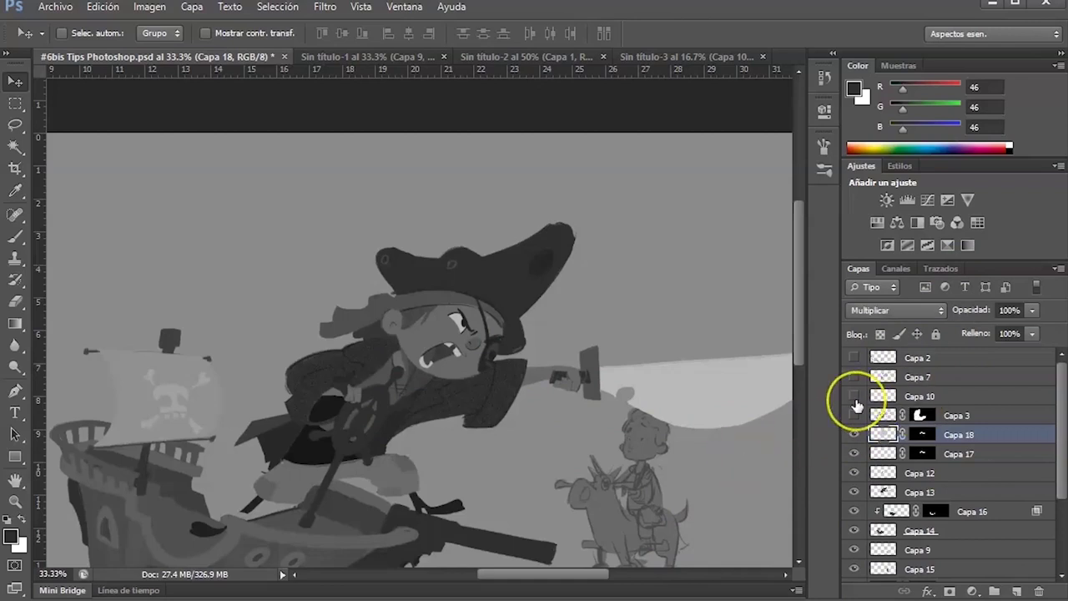
# Lower the opacity of the noise layer Capa 18 to 20%.
pyautogui.press('l')
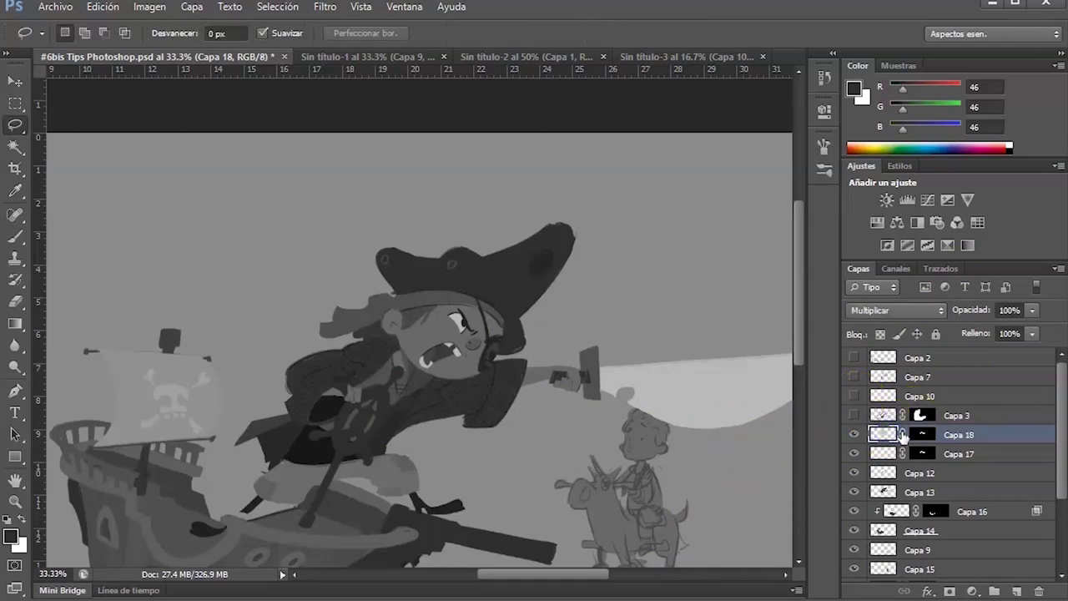
pyautogui.hotkey('alt', 'n')
pyautogui.click(646, 329)
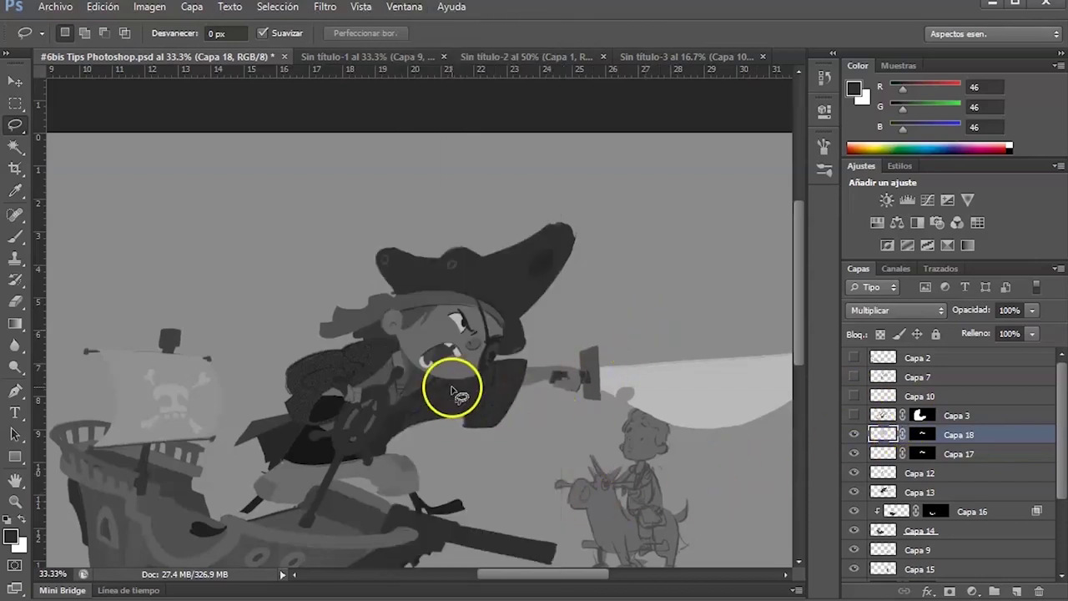
pyautogui.press('v')
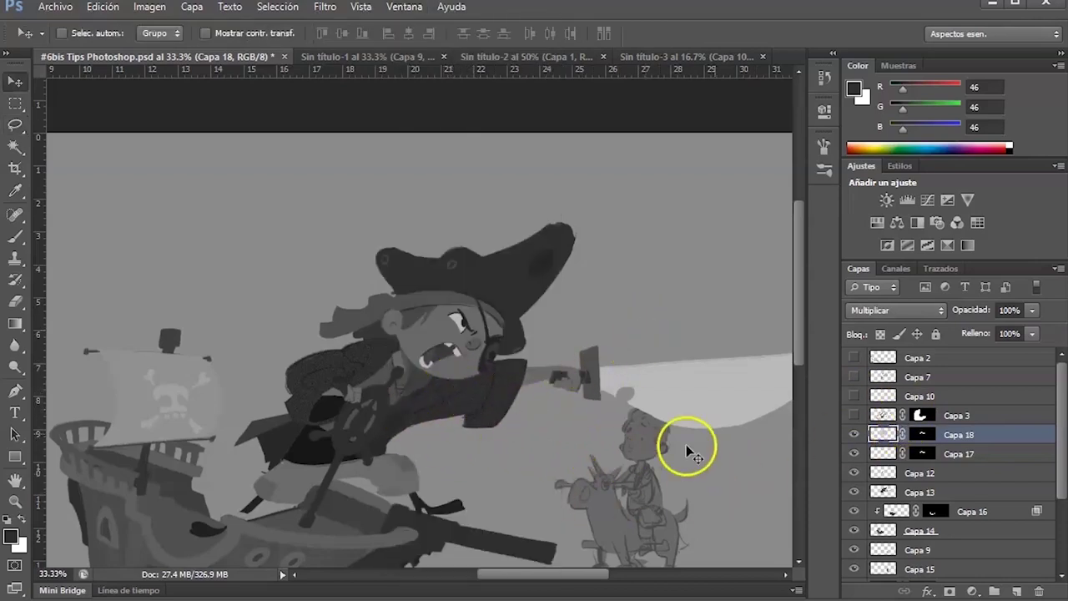
pyautogui.press('2')
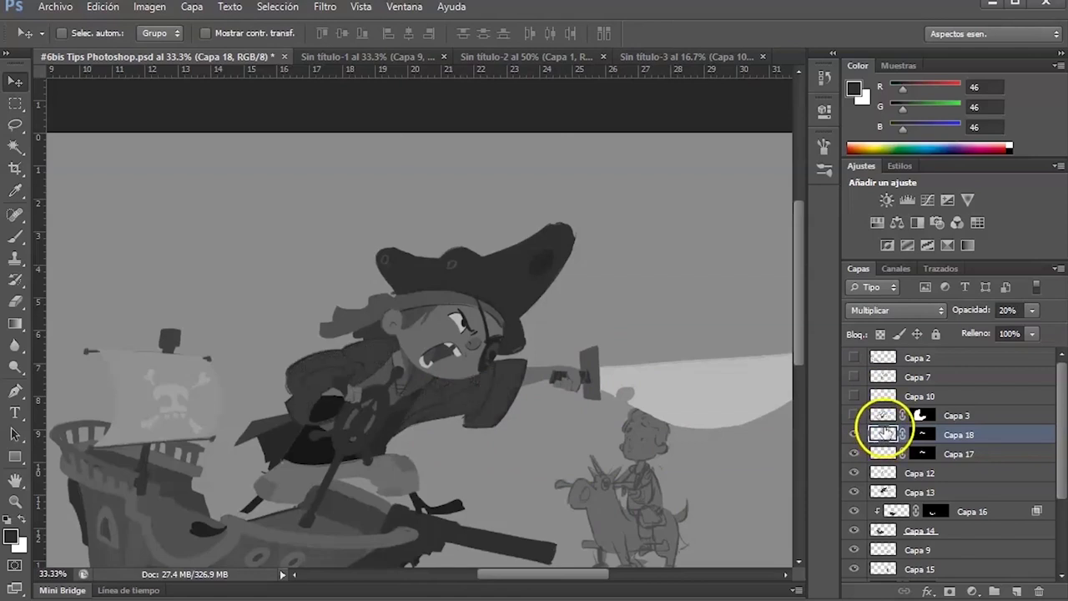
# Set the opacity of the noise layer Capa 18 to 30% and inspect the jacket's texture up close.
pyautogui.keyDown('ctrl'); pyautogui.click(505, 390); pyautogui.keyUp('ctrl')
pyautogui.keyDown('ctrl'); pyautogui.click(505, 390); pyautogui.keyUp('ctrl')
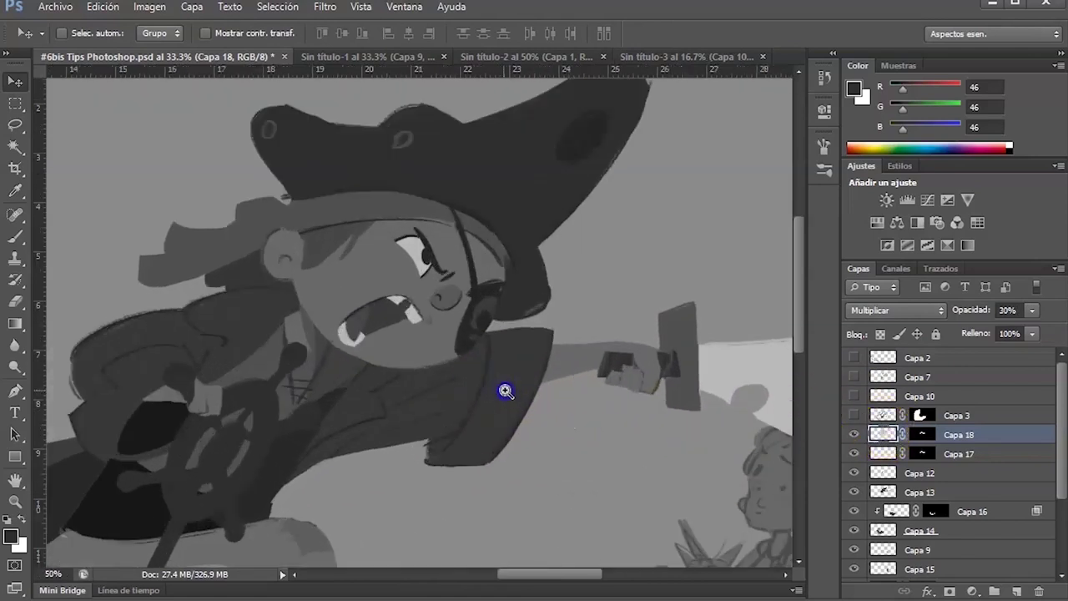
pyautogui.keyDown('ctrl'); pyautogui.click(505, 389); pyautogui.keyUp('ctrl')
pyautogui.moveTo(536, 486); pyautogui.dragTo(599, 494)
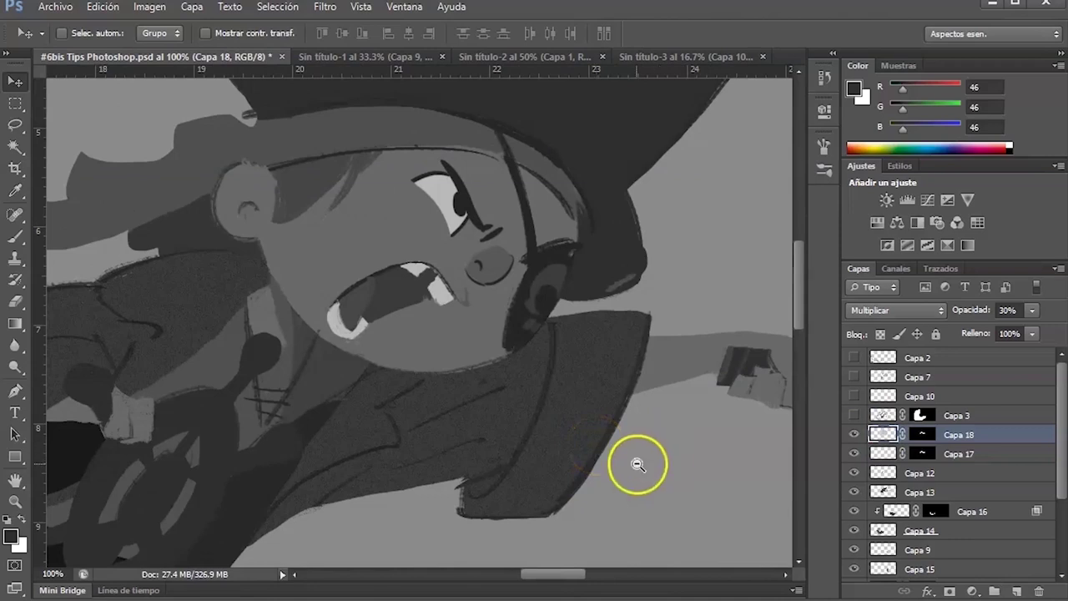
pyautogui.keyDown('alt'); pyautogui.click(637, 464); pyautogui.keyUp('alt')
pyautogui.keyDown('alt'); pyautogui.click(639, 460); pyautogui.keyUp('alt')
pyautogui.moveTo(639, 460); pyautogui.dragTo(626, 494)
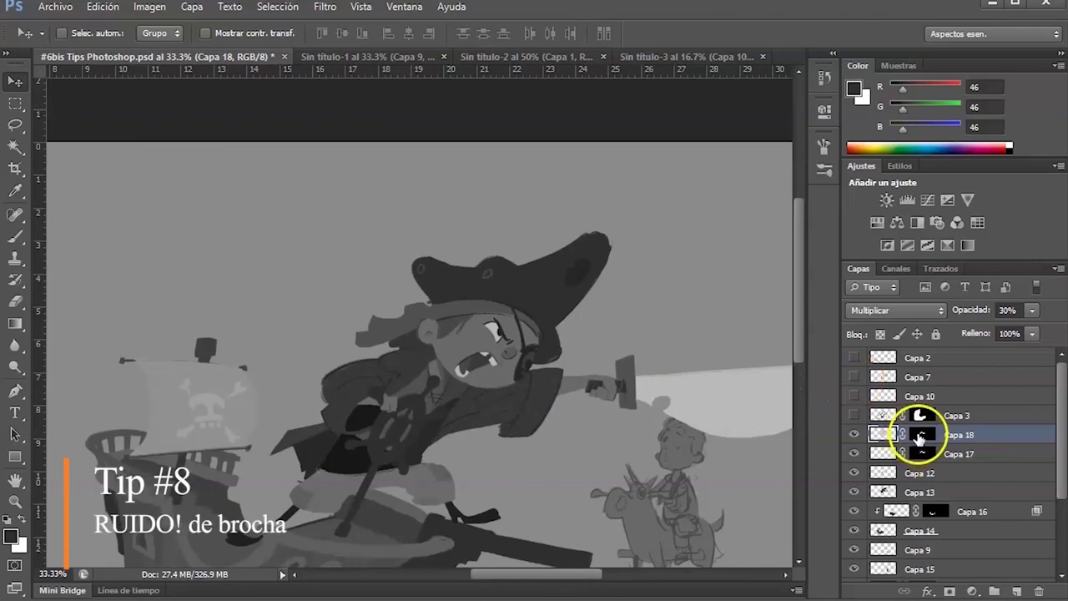
# Choose a speckled spatter brush preset for the Brush tool and set its size to 98 px.
pyautogui.press('b')
pyautogui.rightClick(575, 439)
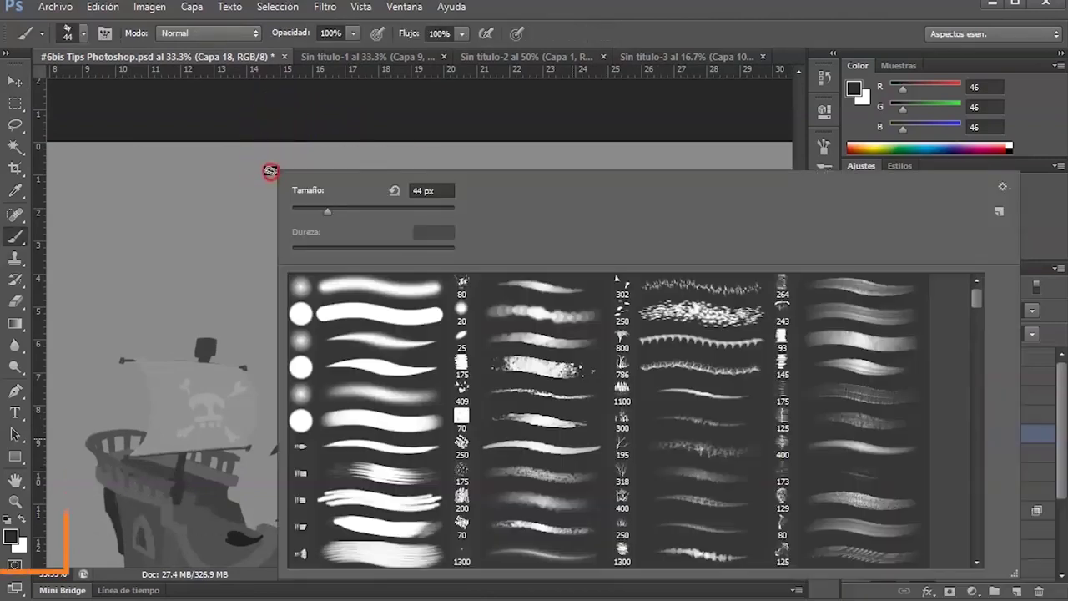
pyautogui.rightClick(269, 172)
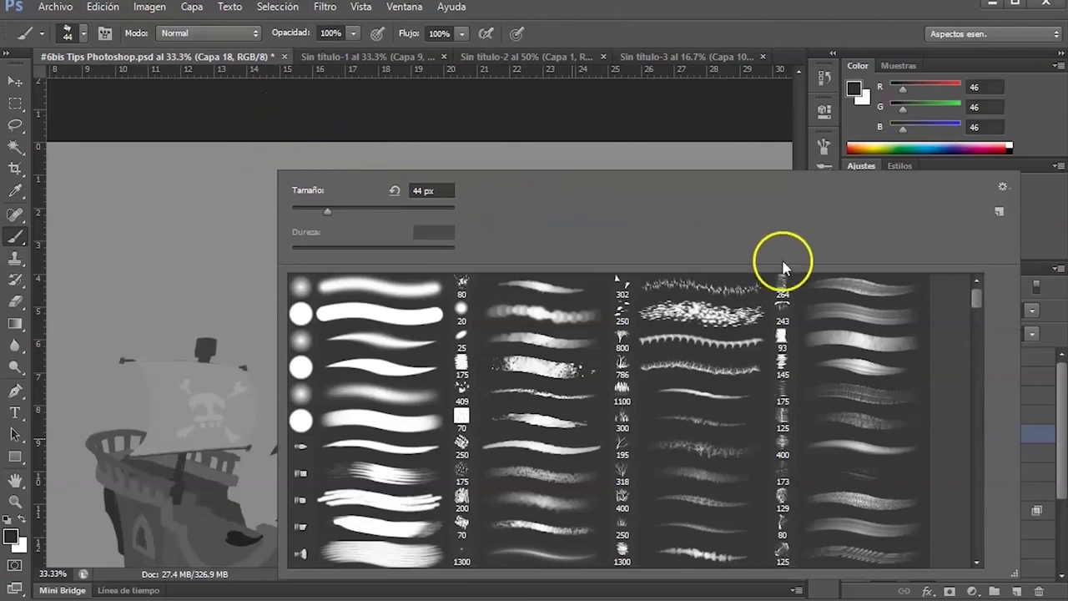
pyautogui.moveTo(981, 307); pyautogui.dragTo(978, 350)
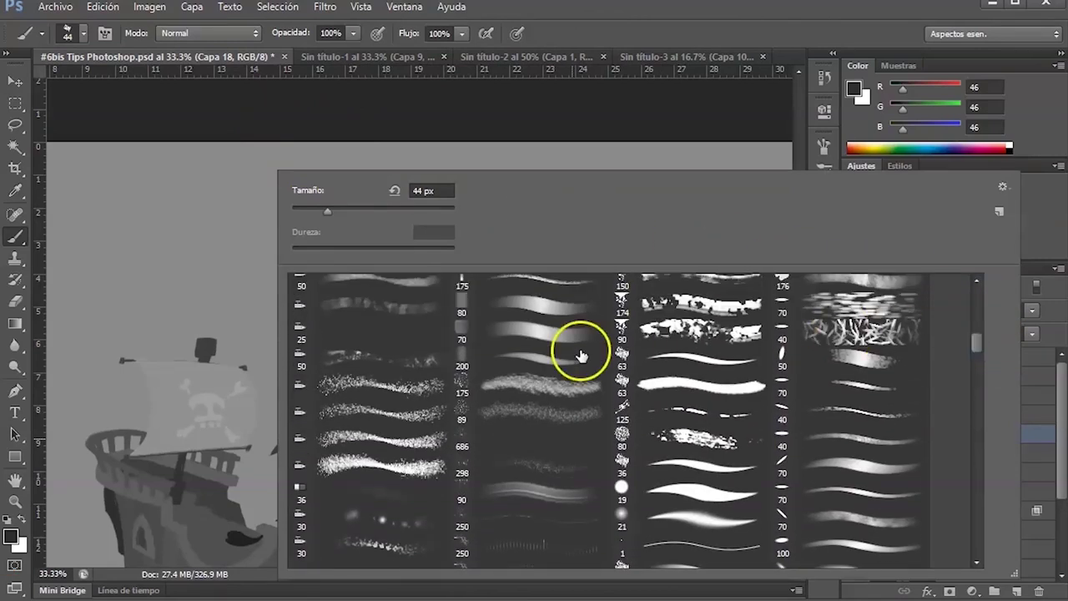
pyautogui.click(404, 390)
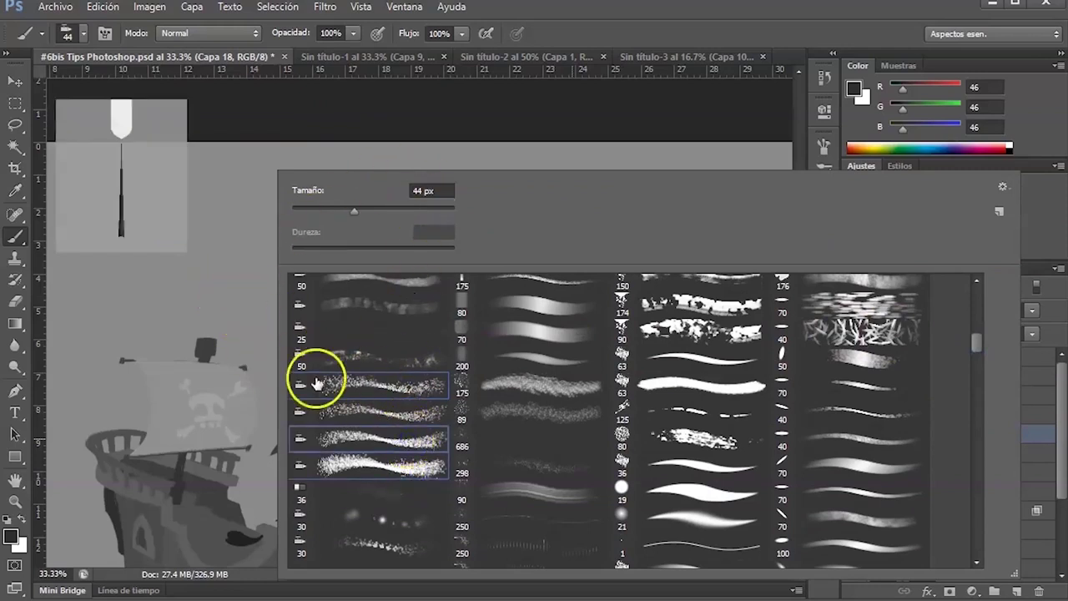
pyautogui.click(423, 194)
pyautogui.write('98')
pyautogui.press('Return')
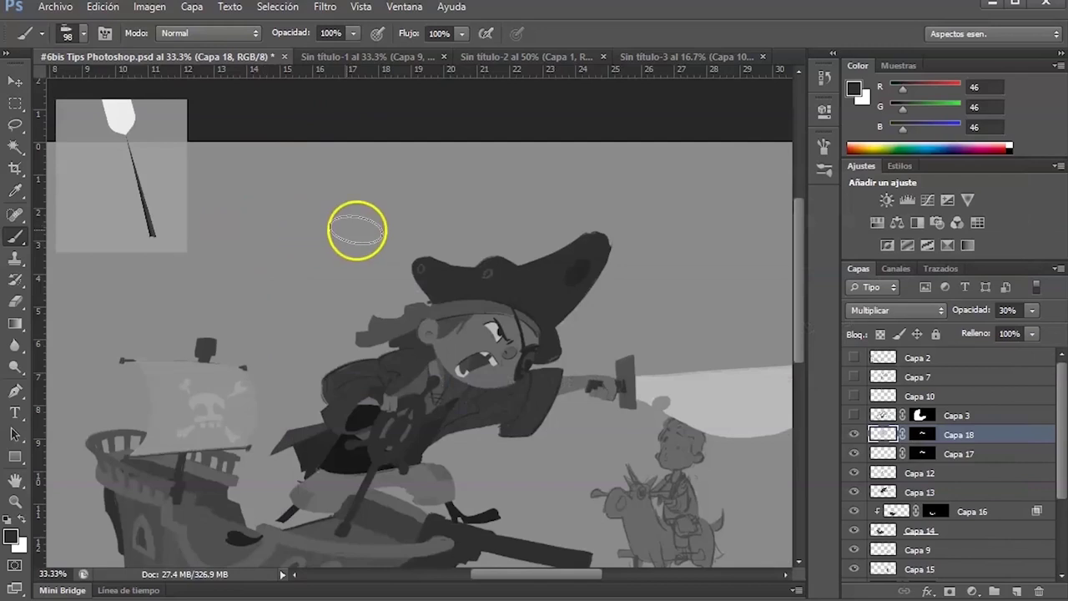
pyautogui.rightClick(580, 408)
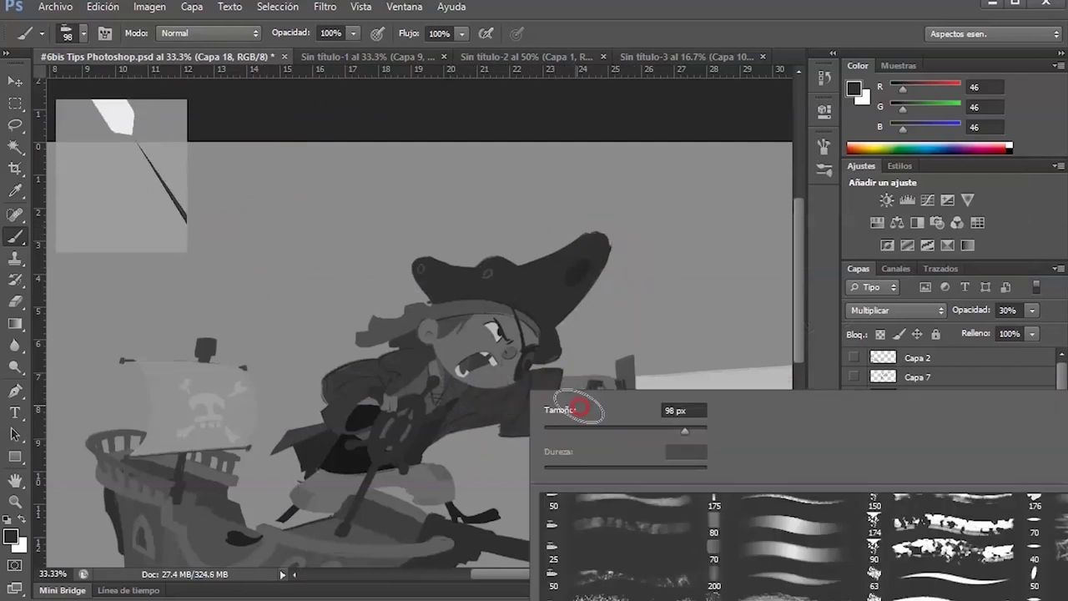
# Set the bristle brush size to 187 px and try textured bristle presets on the pirate's coat and outstretched sleeve.
pyautogui.click(698, 430)
pyautogui.click(476, 439)
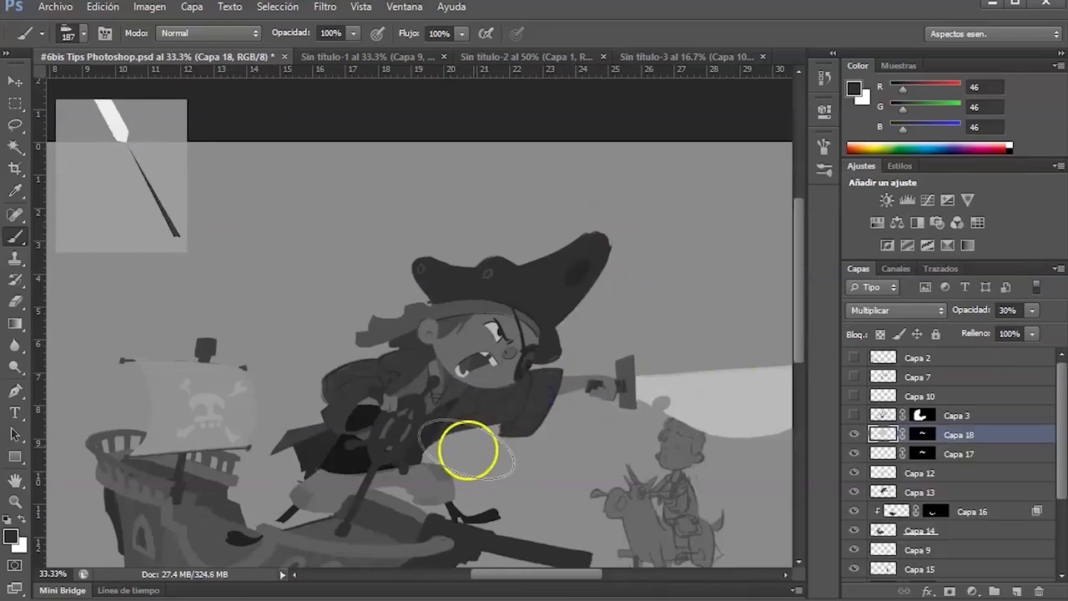
pyautogui.rightClick(538, 430)
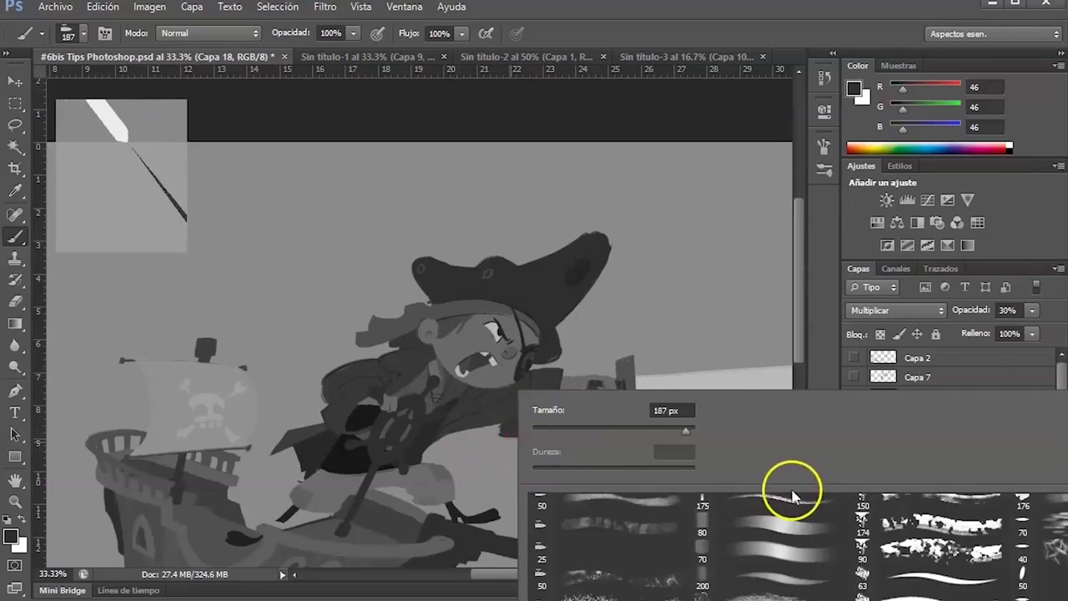
pyautogui.click(608, 536)
pyautogui.click(476, 410)
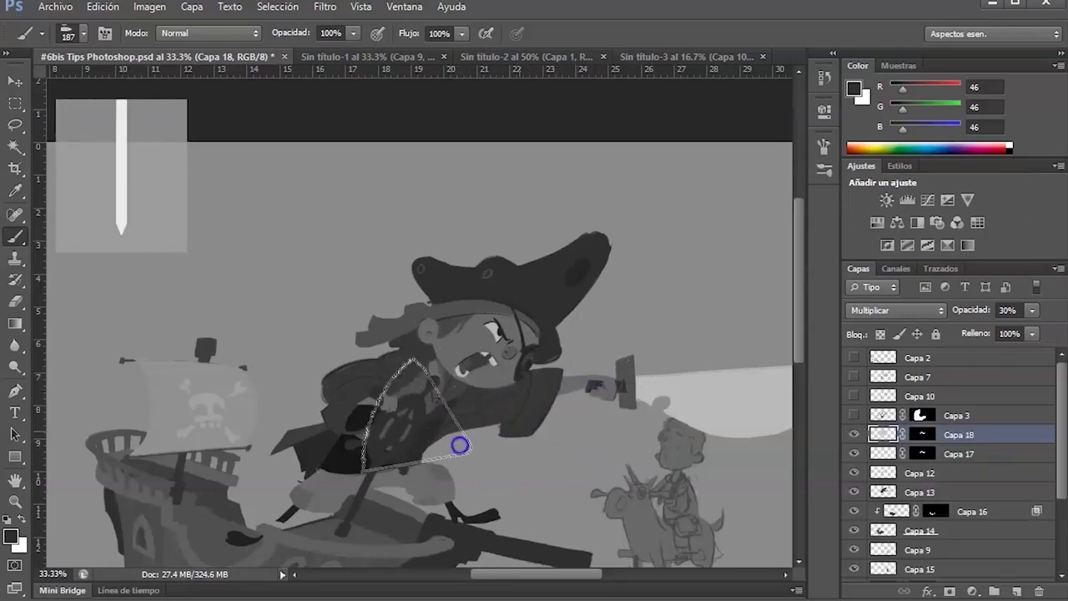
pyautogui.moveTo(556, 393)
pyautogui.mouseDown()
pyautogui.moveTo(476, 522)
pyautogui.moveTo(501, 495)
pyautogui.moveTo(483, 425)
pyautogui.moveTo(592, 393)
pyautogui.moveTo(453, 443)
pyautogui.moveTo(509, 440)
pyautogui.moveTo(563, 375)
pyautogui.moveTo(465, 450)
pyautogui.moveTo(550, 396)
pyautogui.moveTo(485, 460)
pyautogui.moveTo(558, 448)
pyautogui.mouseUp()
# Choose a speckled bristle brush preset and brush along the underside of the pirate's outstretched sleeve.
pyautogui.rightClick(532, 390)
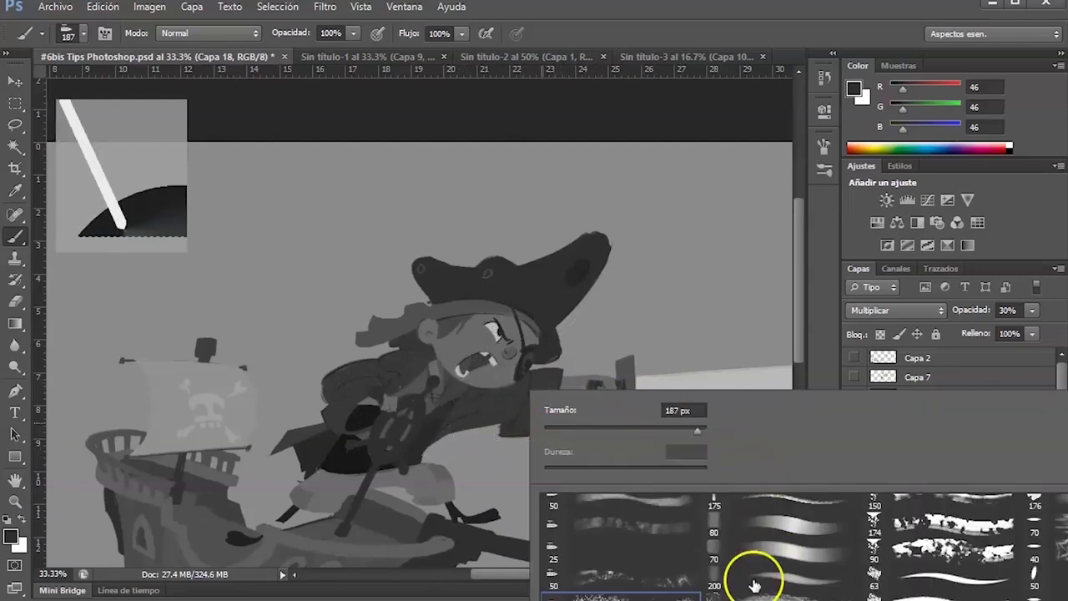
pyautogui.click(584, 599)
pyautogui.moveTo(479, 431)
pyautogui.mouseDown()
pyautogui.moveTo(526, 421)
pyautogui.moveTo(563, 381)
pyautogui.moveTo(449, 455)
pyautogui.moveTo(572, 361)
pyautogui.moveTo(441, 455)
pyautogui.moveTo(543, 387)
pyautogui.moveTo(496, 453)
pyautogui.moveTo(518, 411)
pyautogui.mouseUp()
# Select the 33 px textured brush preset from the end of the brush list and enlarge it to 182 px.
pyautogui.rightClick(517, 411)
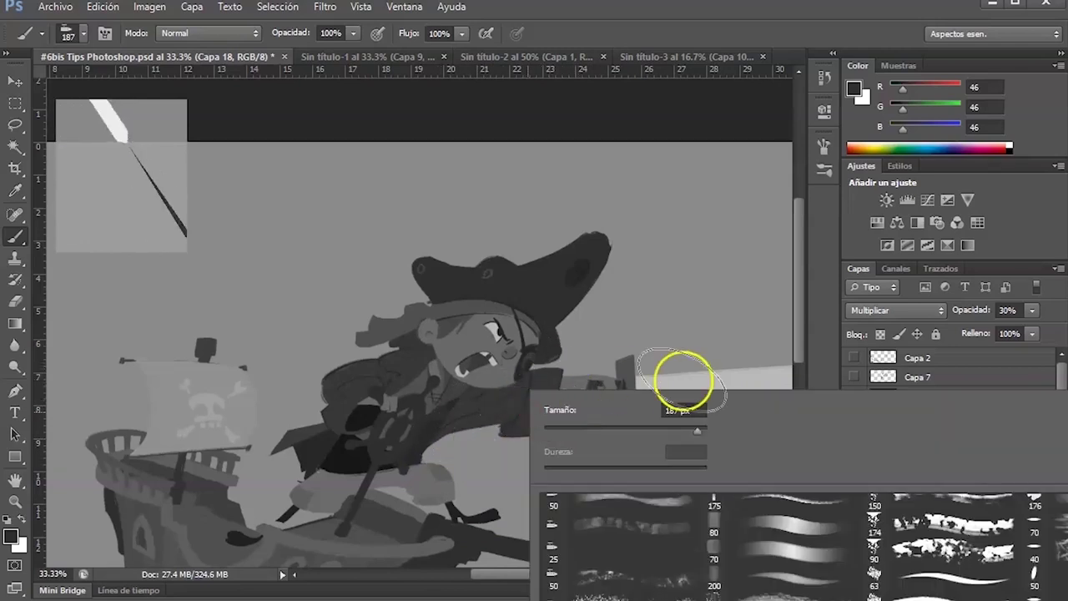
pyautogui.rightClick(351, 165)
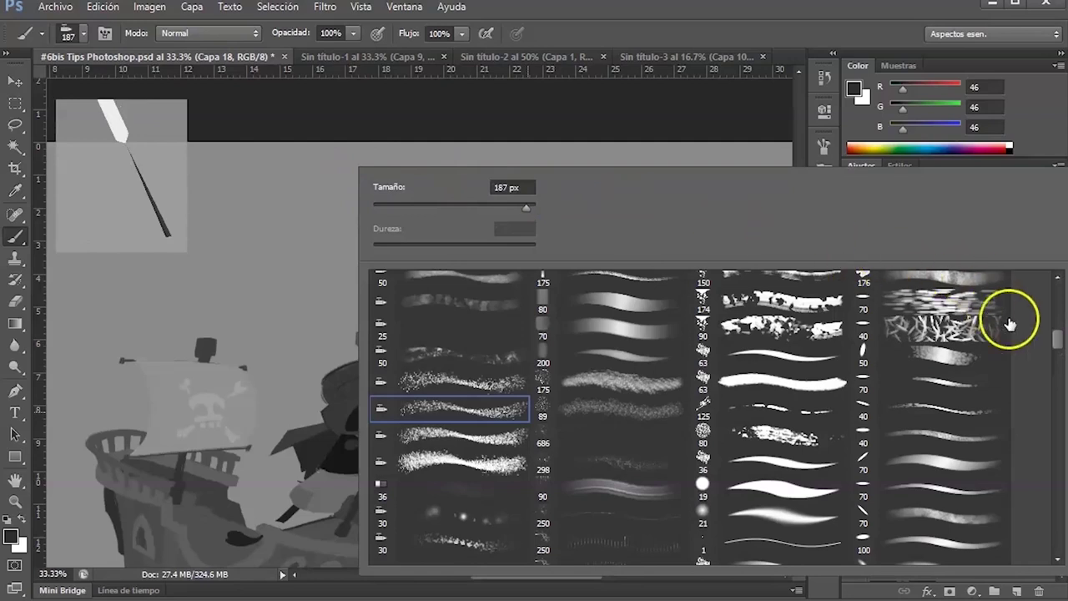
pyautogui.moveTo(1039, 323)
pyautogui.mouseDown()
pyautogui.moveTo(1057, 341)
pyautogui.moveTo(1051, 547)
pyautogui.mouseUp()
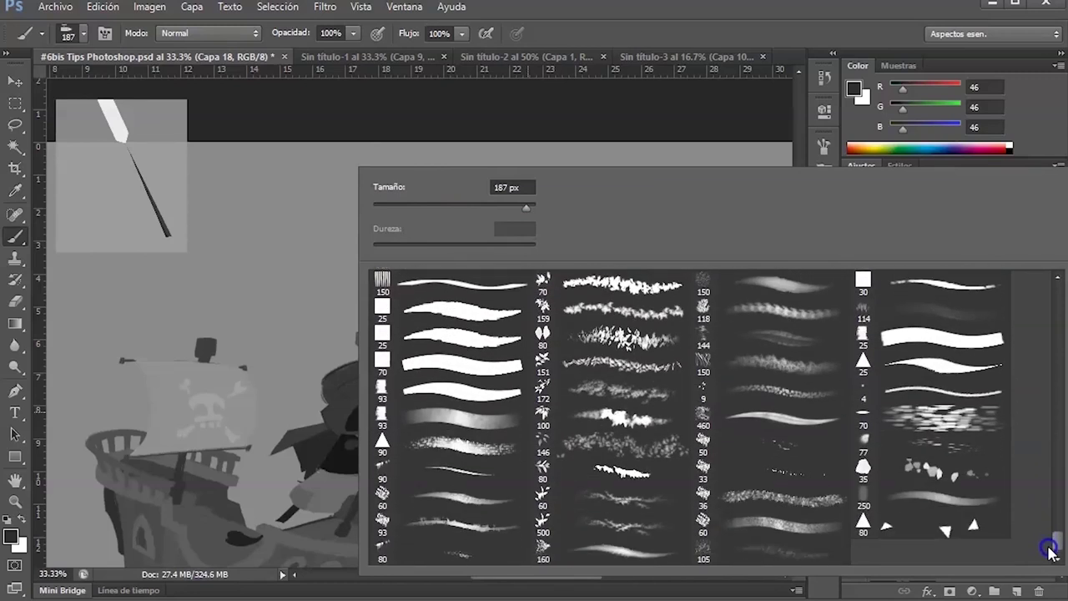
pyautogui.click(794, 477)
pyautogui.click(489, 205)
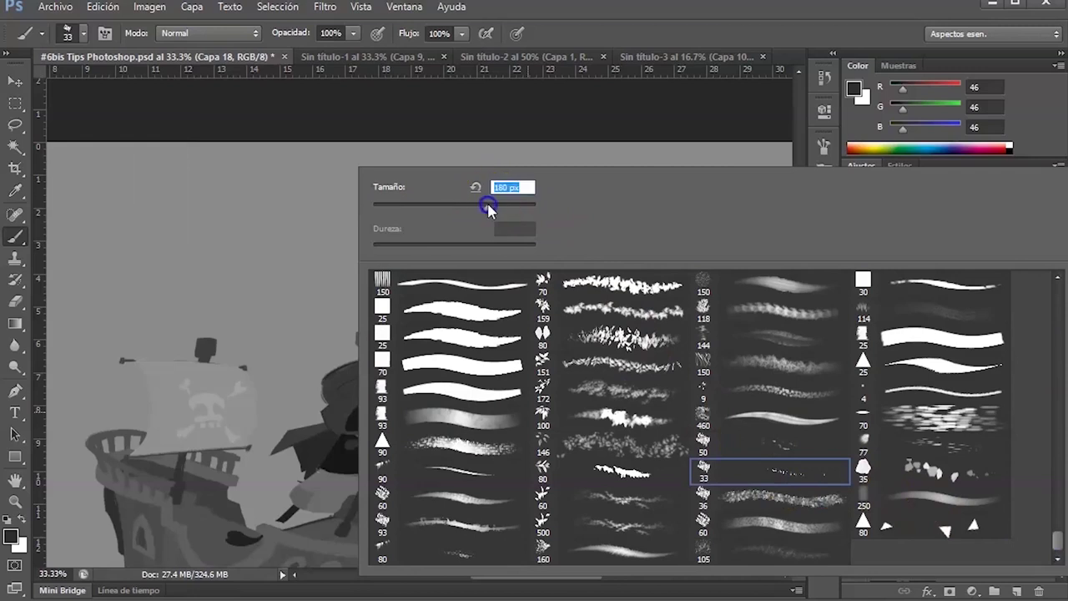
pyautogui.click(312, 252)
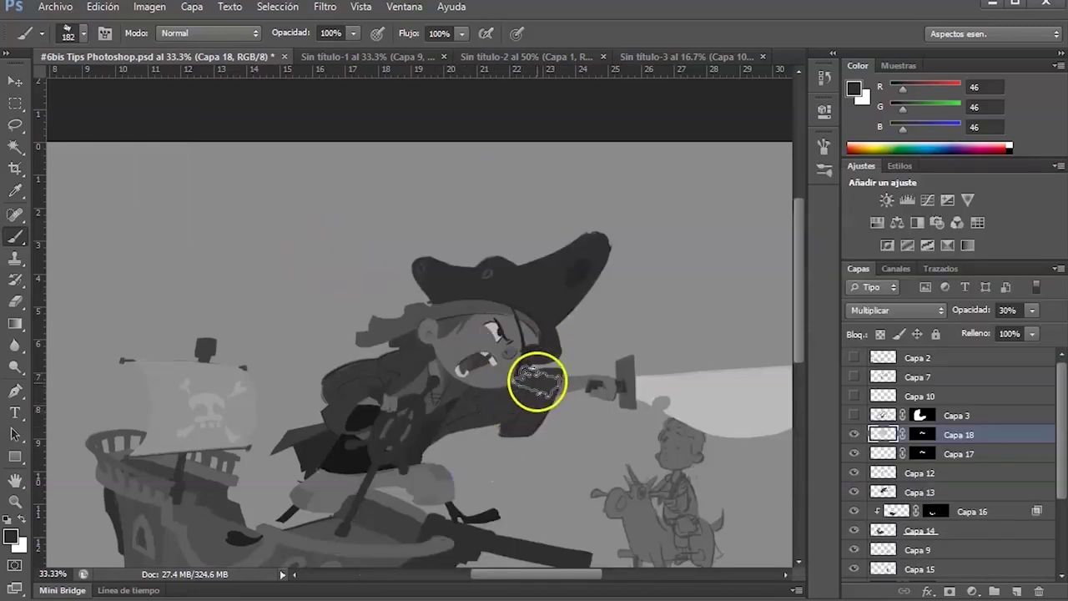
# Select the 700 px texture brush preset and reduce its size to 141 px.
pyautogui.rightClick(517, 465)
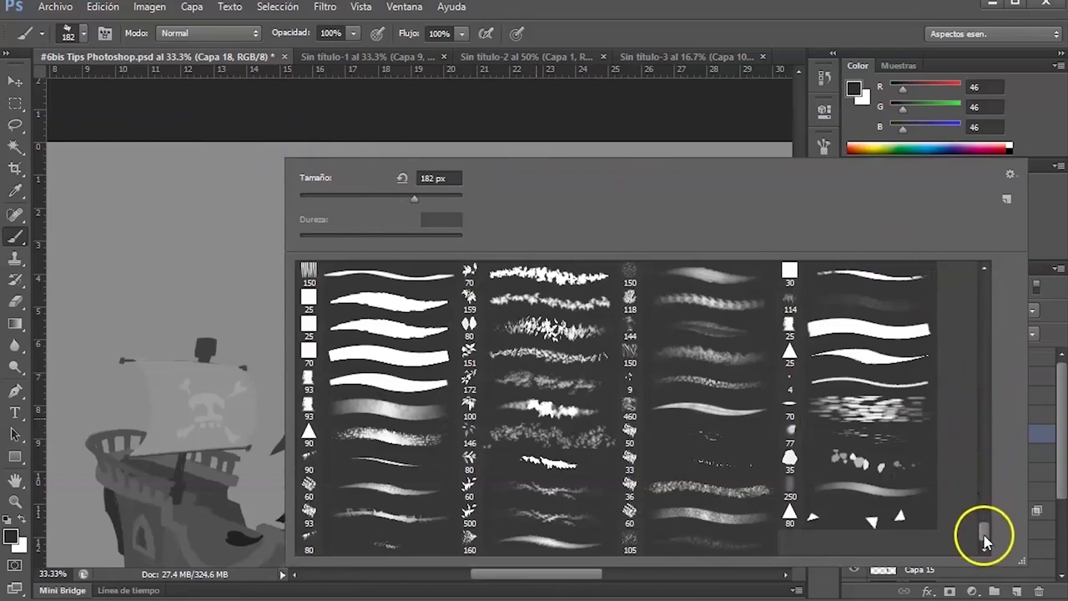
pyautogui.click(986, 477)
pyautogui.moveTo(986, 477)
pyautogui.mouseDown()
pyautogui.moveTo(991, 289)
pyautogui.moveTo(980, 306)
pyautogui.moveTo(985, 378)
pyautogui.mouseUp()
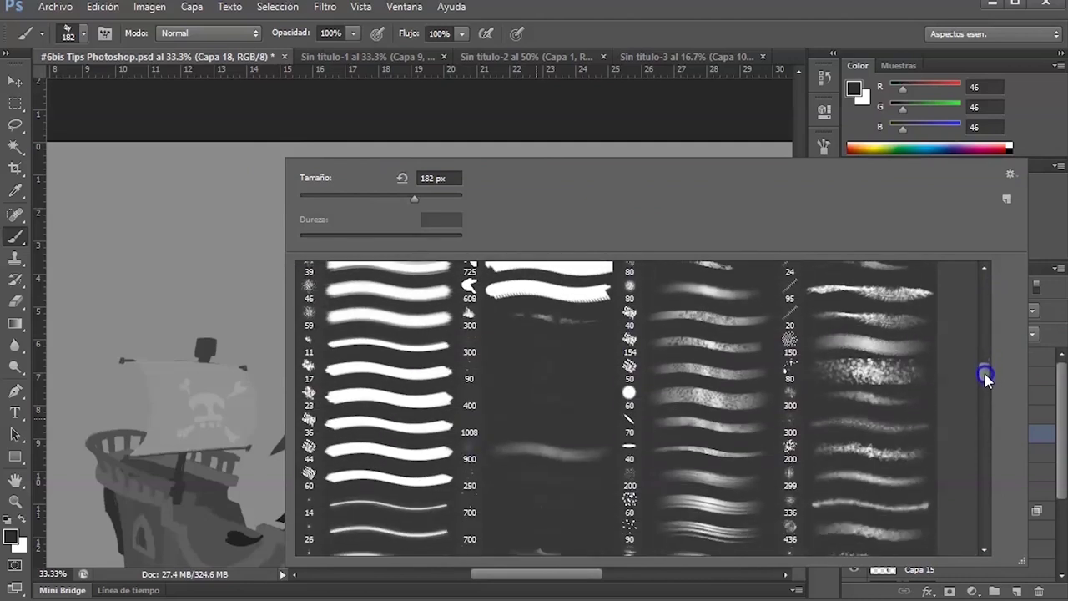
pyautogui.click(519, 503)
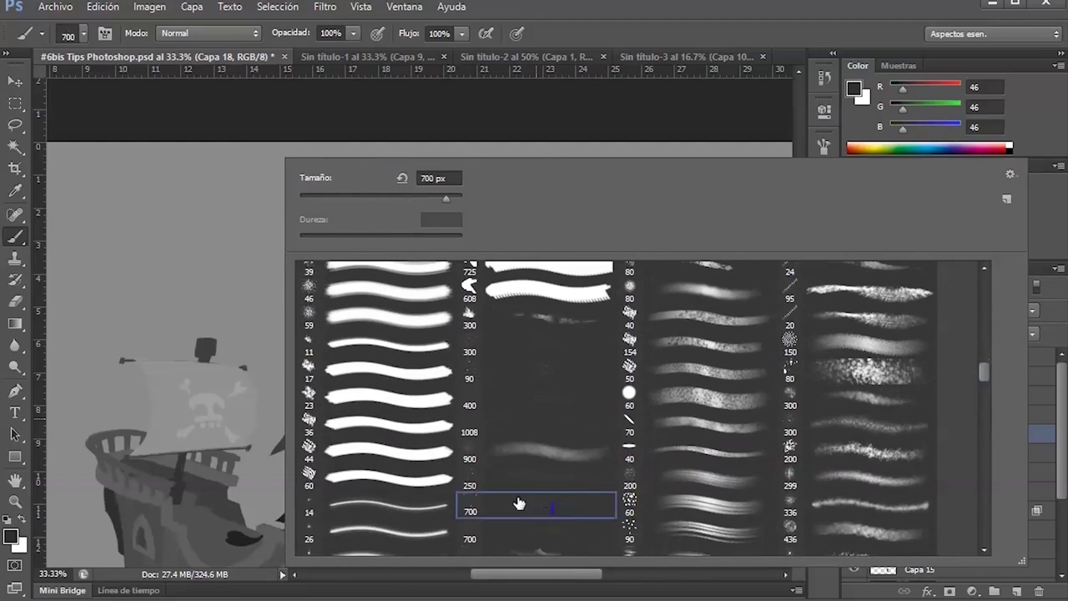
pyautogui.click(236, 345)
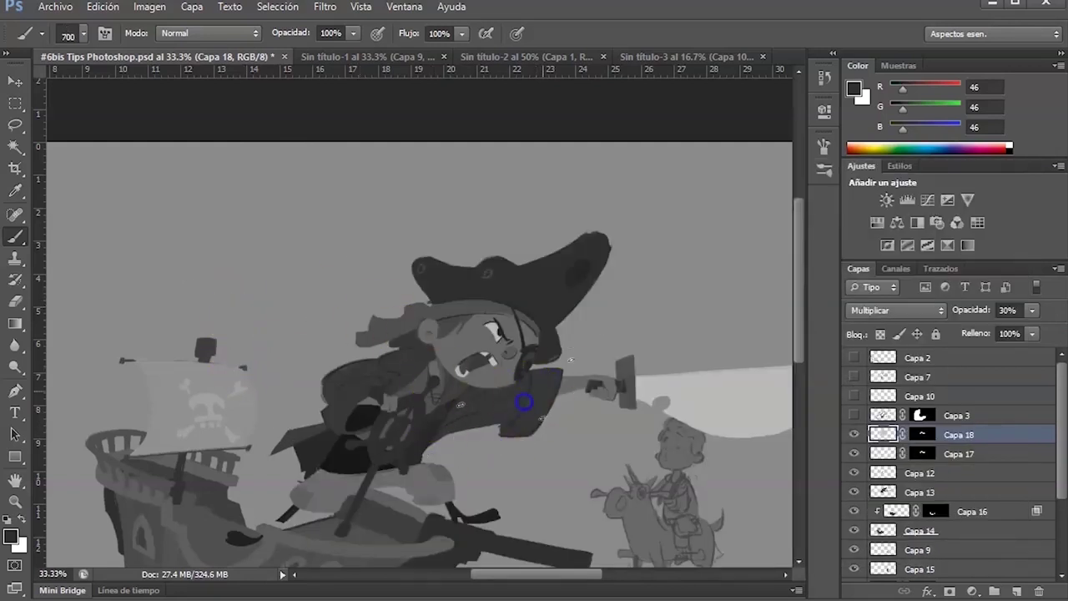
pyautogui.rightClick(567, 401)
pyautogui.moveTo(673, 433); pyautogui.dragTo(639, 431)
# Brush dark texture over the pirate's outstretched sleeve and cuff on layer Capa 18.
pyautogui.click(529, 377)
pyautogui.moveTo(502, 396)
pyautogui.mouseDown()
pyautogui.moveTo(516, 420)
pyautogui.moveTo(496, 445)
pyautogui.mouseUp()
pyautogui.click(559, 430)
pyautogui.click(492, 393)
pyautogui.moveTo(520, 451)
pyautogui.mouseDown()
pyautogui.moveTo(597, 375)
pyautogui.moveTo(650, 296)
pyautogui.moveTo(633, 360)
pyautogui.moveTo(585, 412)
pyautogui.moveTo(417, 473)
pyautogui.moveTo(406, 433)
pyautogui.mouseUp()
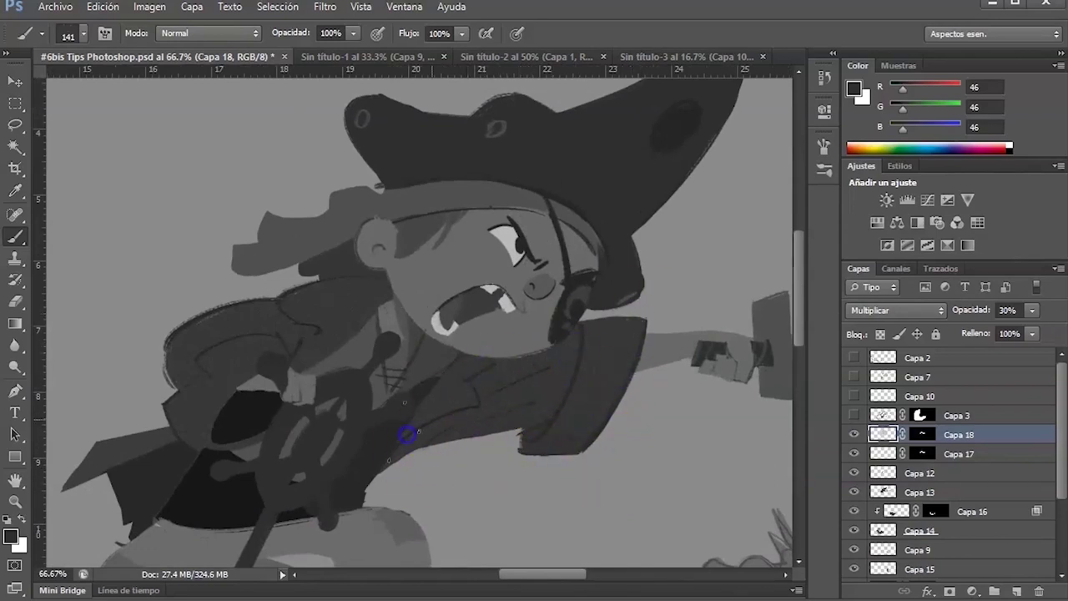
pyautogui.moveTo(460, 389)
pyautogui.mouseDown()
pyautogui.moveTo(548, 389)
pyautogui.moveTo(492, 429)
pyautogui.moveTo(619, 368)
pyautogui.mouseUp()
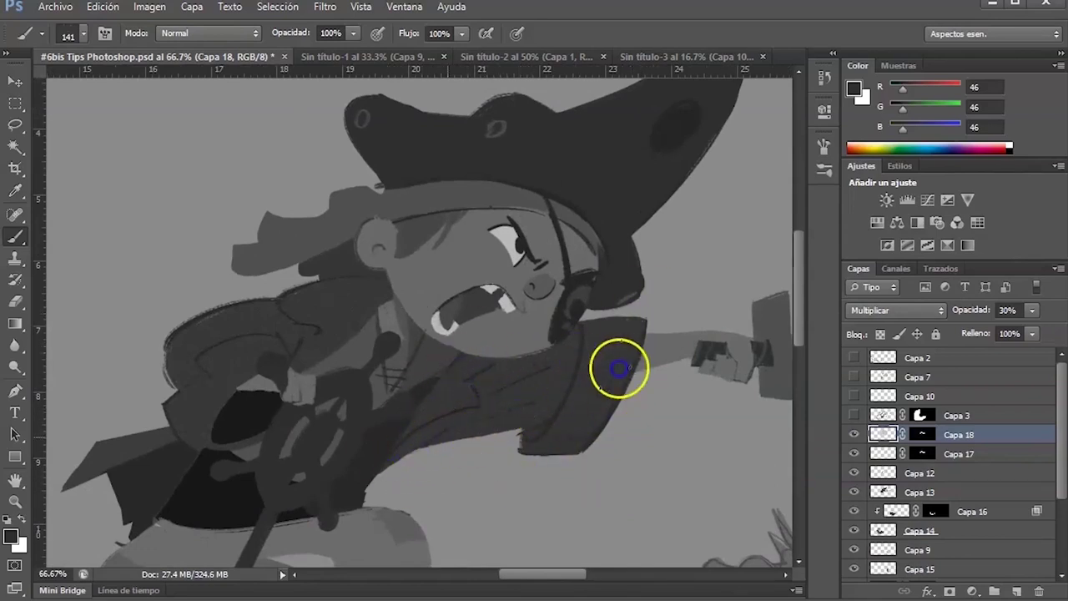
# Continue the dark texture over the pirate's chest, rear shoulder and bent sleeve.
pyautogui.moveTo(359, 325); pyautogui.dragTo(313, 325)
pyautogui.moveTo(210, 354)
pyautogui.mouseDown()
pyautogui.moveTo(180, 379)
pyautogui.moveTo(196, 430)
pyautogui.mouseUp()
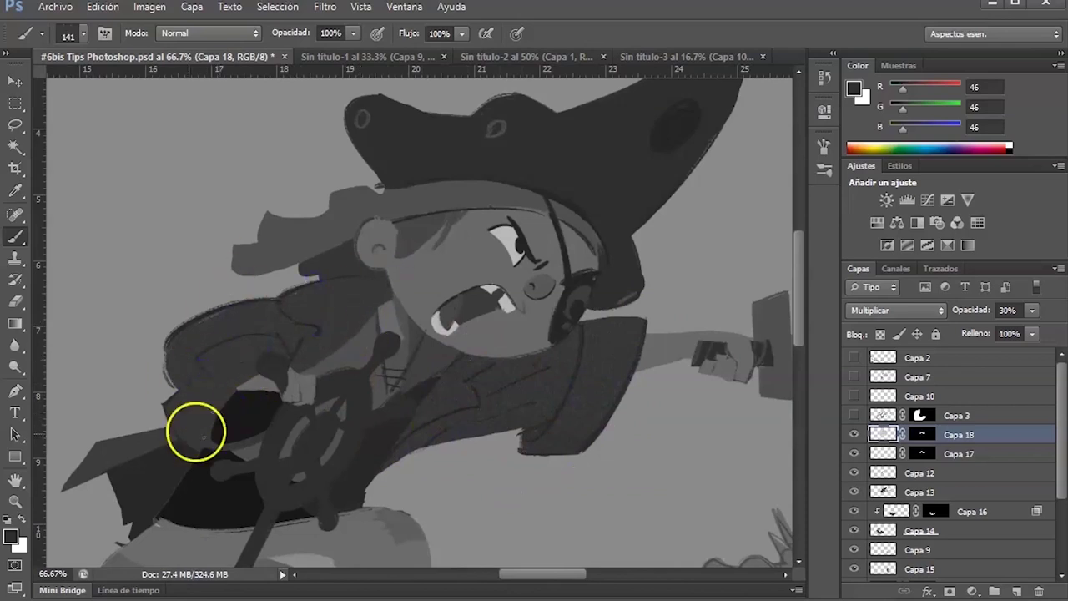
pyautogui.moveTo(227, 360); pyautogui.dragTo(272, 313)
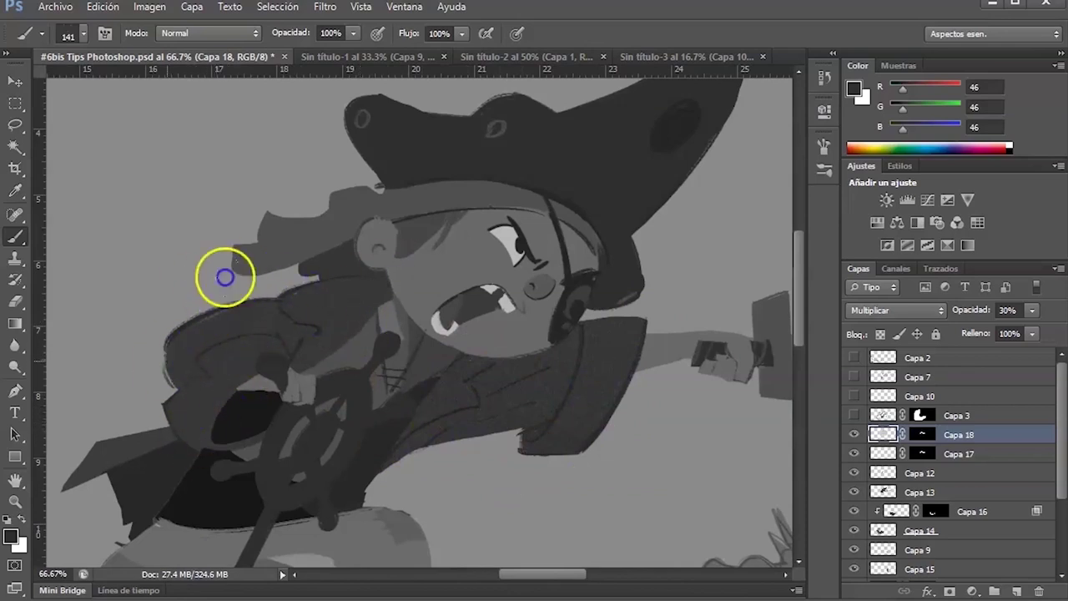
pyautogui.keyDown('ctrl'); pyautogui.keyDown('alt'); pyautogui.click(536, 478); pyautogui.keyUp('alt'); pyautogui.keyUp('ctrl')
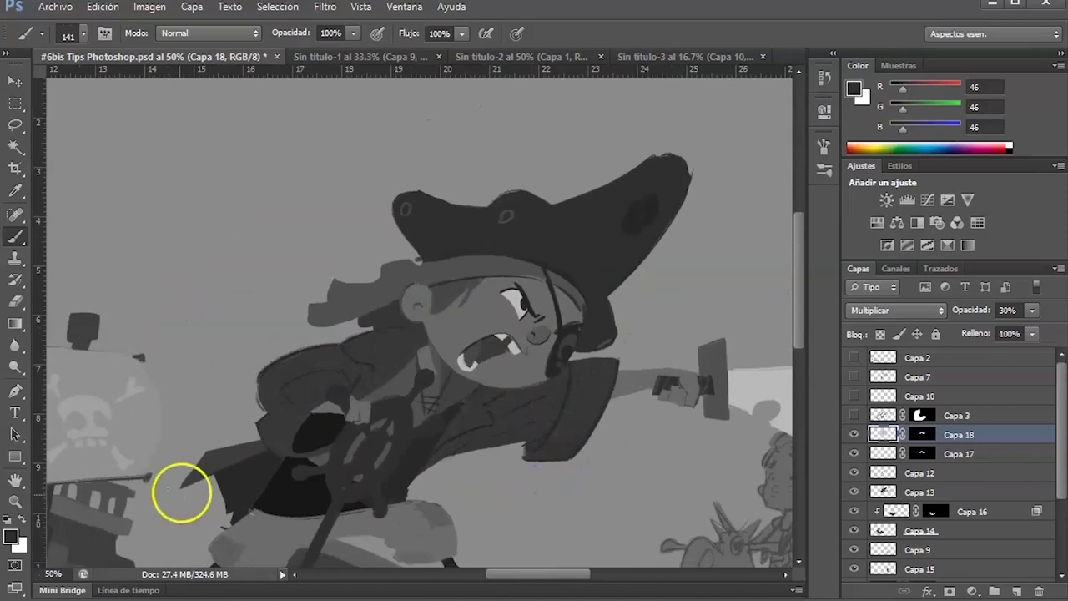
# Add more dark texture to the cuff of the pirate's outstretched sleeve.
pyautogui.moveTo(484, 484); pyautogui.dragTo(619, 465)
pyautogui.moveTo(743, 383); pyautogui.dragTo(593, 448)
pyautogui.keyDown('alt'); pyautogui.click(594, 496); pyautogui.keyUp('alt')
pyautogui.keyDown('alt'); pyautogui.click(637, 443); pyautogui.keyUp('alt')
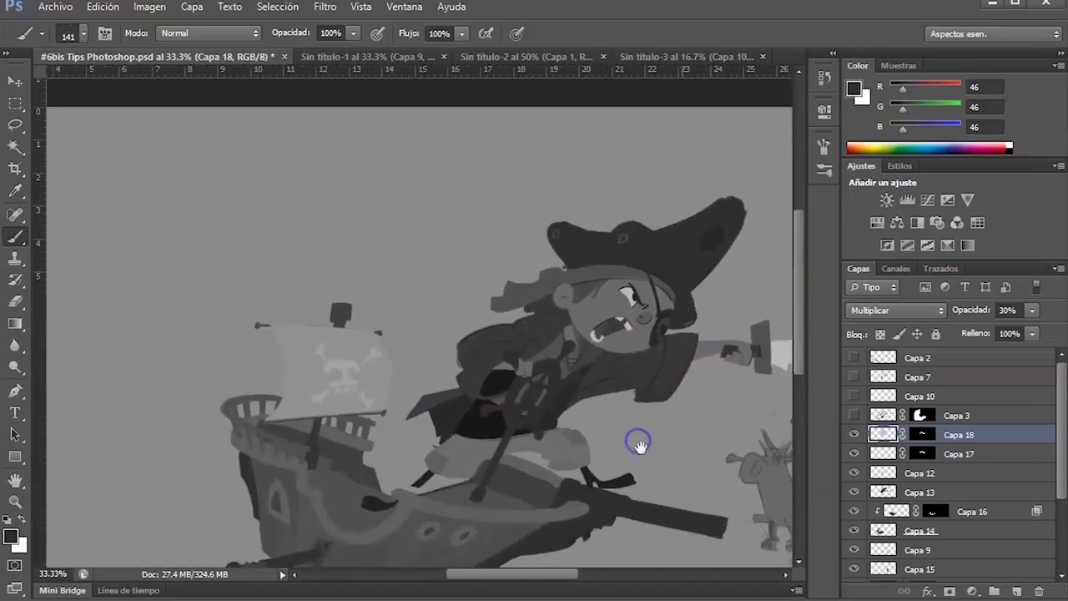
pyautogui.moveTo(642, 384); pyautogui.dragTo(683, 345)
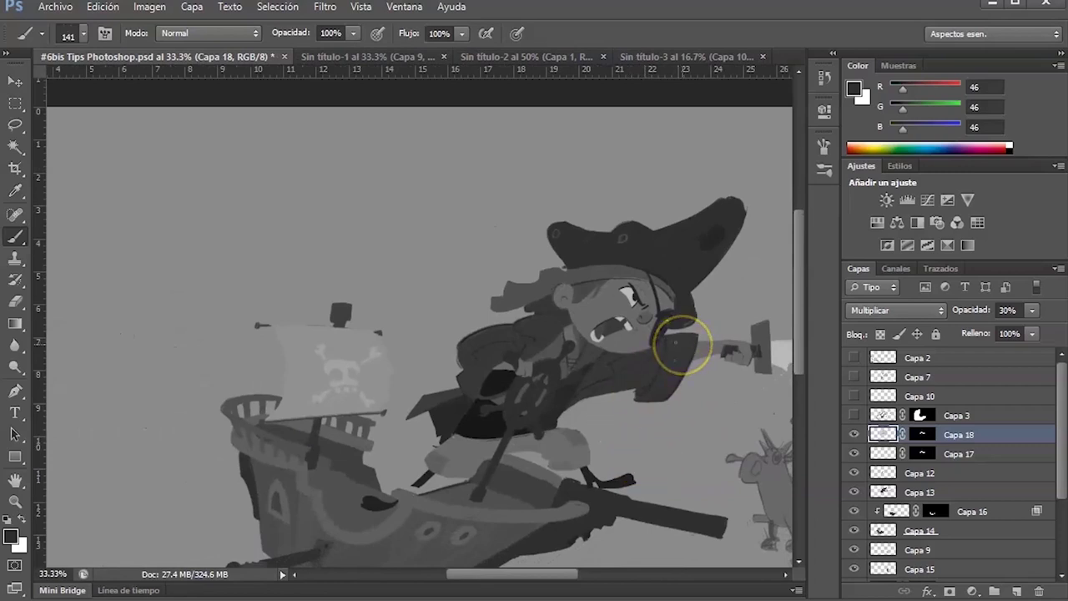
pyautogui.moveTo(667, 450); pyautogui.dragTo(543, 476)
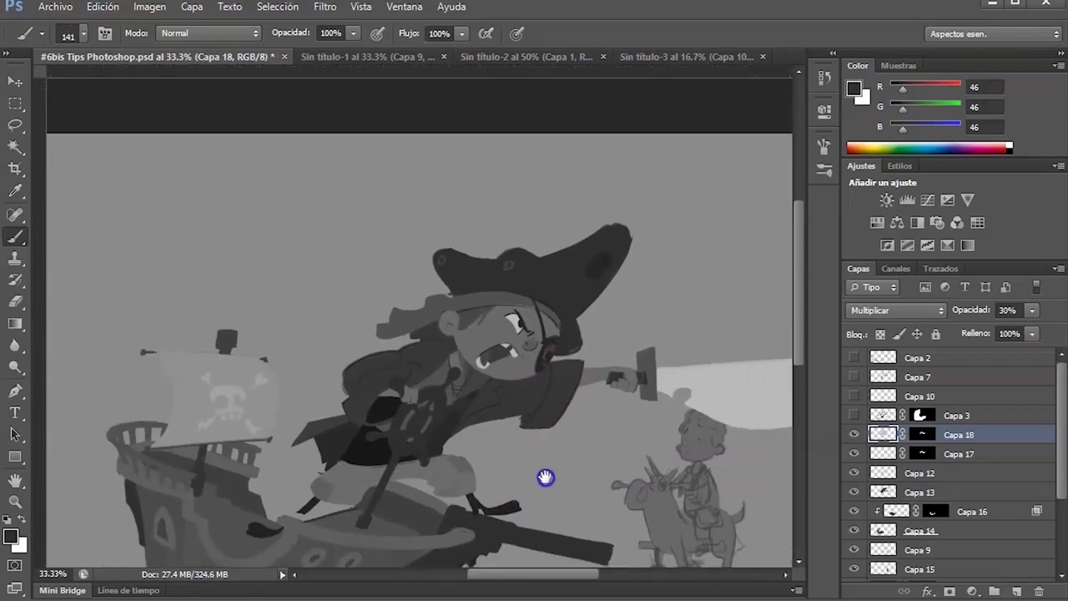
pyautogui.rightClick(626, 392)
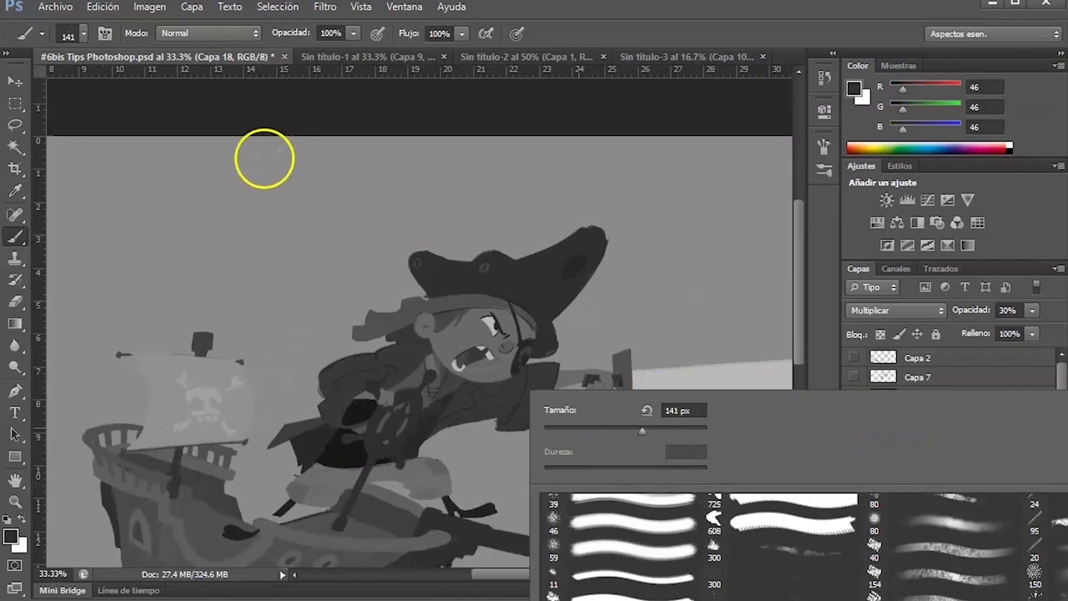
pyautogui.rightClick(265, 159)
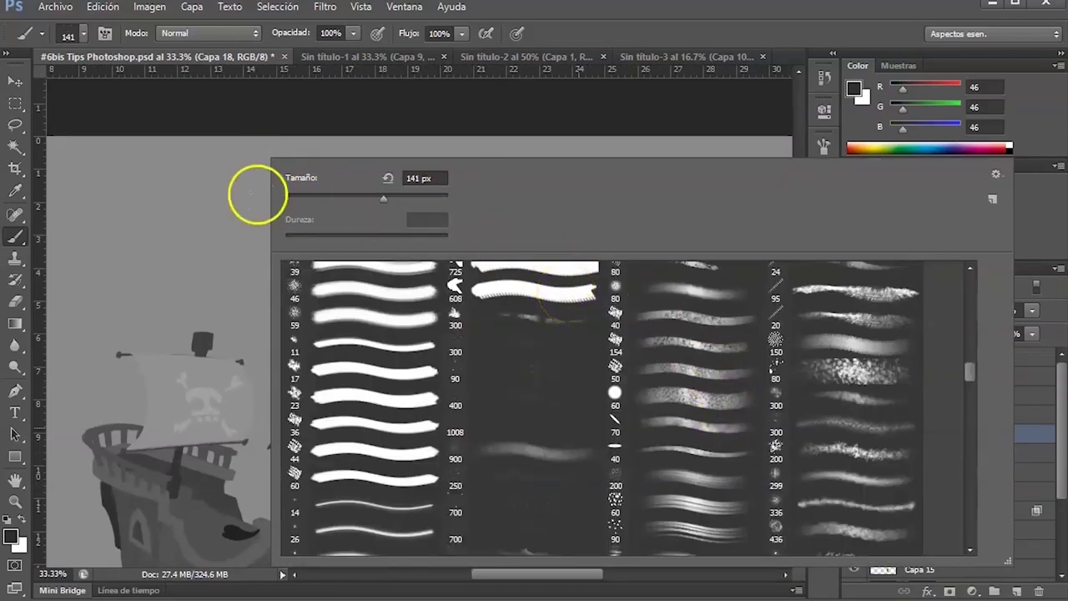
pyautogui.click(225, 169)
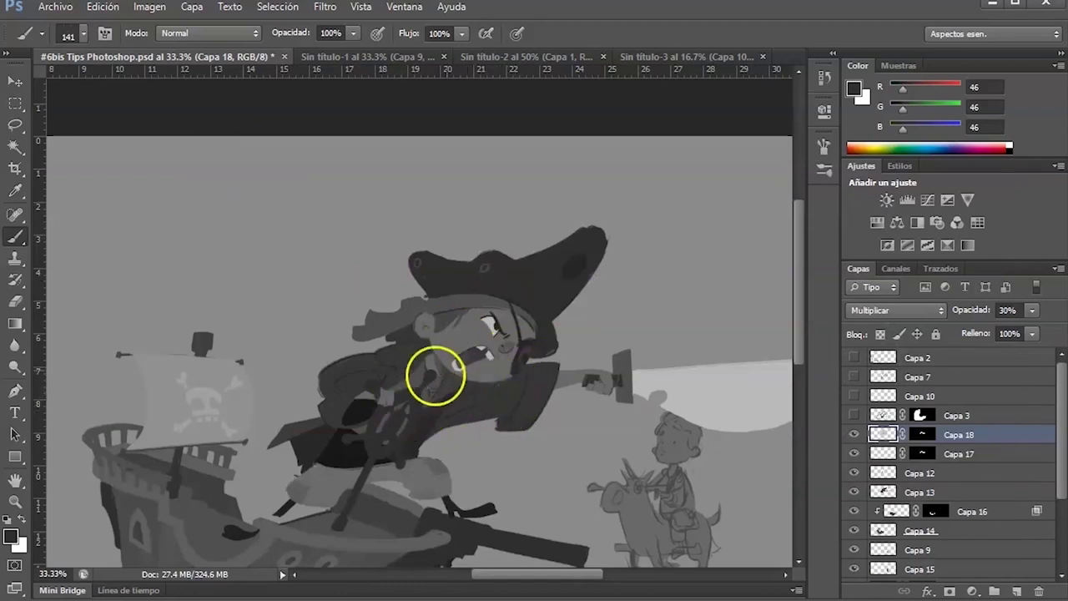
# Sample the light grey (RGB 185) from the eye and add a layer above Capa 18 with a copy of its mask.
pyautogui.keyDown('alt'); pyautogui.click(473, 326); pyautogui.keyUp('alt')
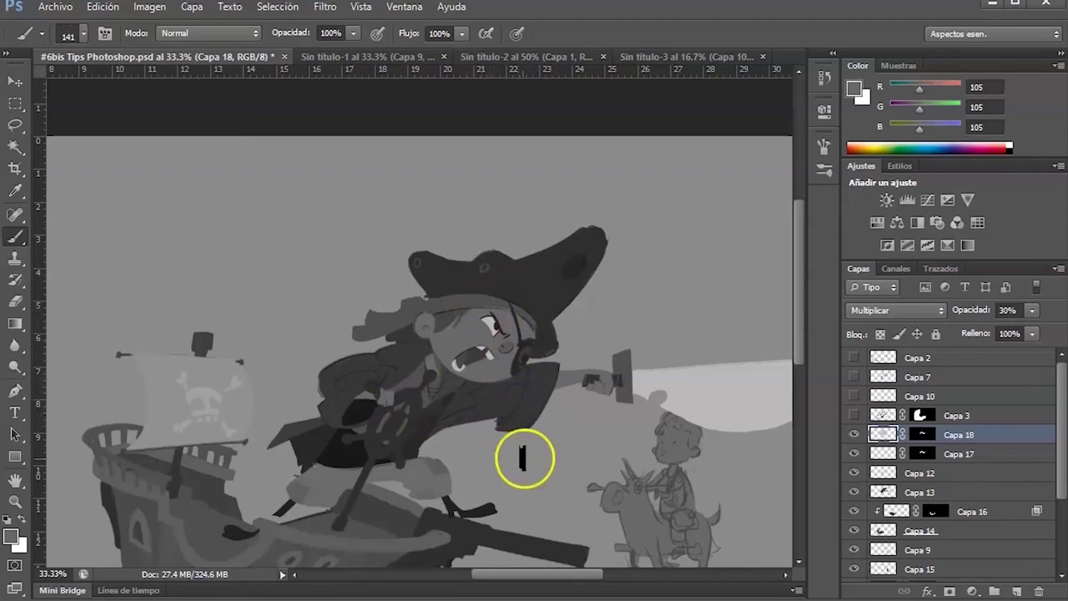
pyautogui.keyDown('alt'); pyautogui.click(489, 324); pyautogui.keyUp('alt')
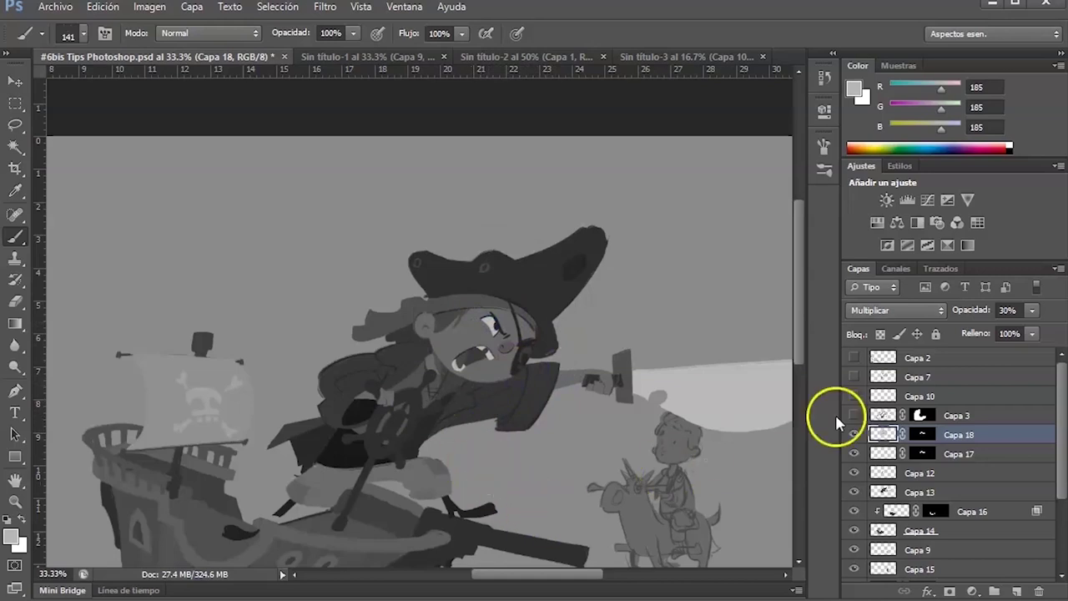
pyautogui.click(1018, 591)
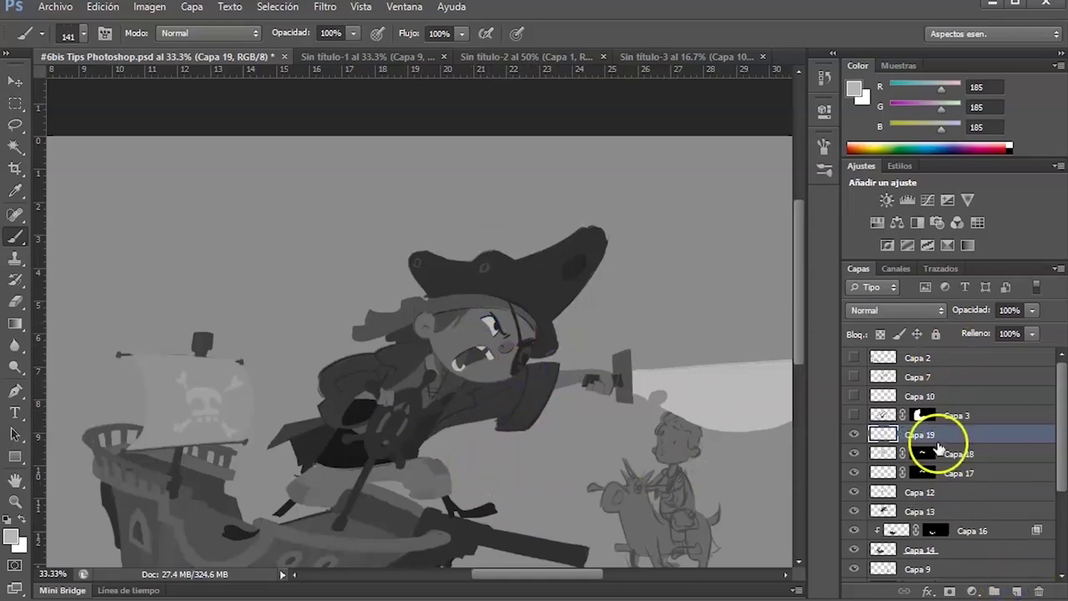
pyautogui.moveTo(918, 453); pyautogui.dragTo(922, 434)
pyautogui.click(884, 435)
# Try light grey texture strokes across the pirate's outstretched sleeve and undo the last stroke.
pyautogui.moveTo(474, 431); pyautogui.dragTo(490, 413)
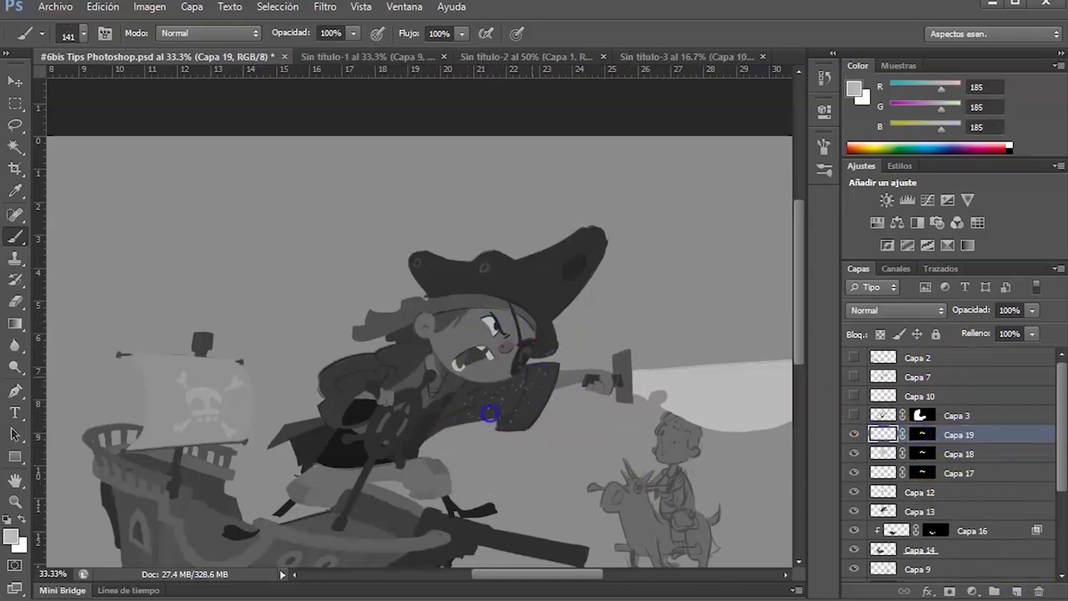
pyautogui.moveTo(538, 353); pyautogui.dragTo(474, 432)
pyautogui.hotkey('ctrl', 'z')
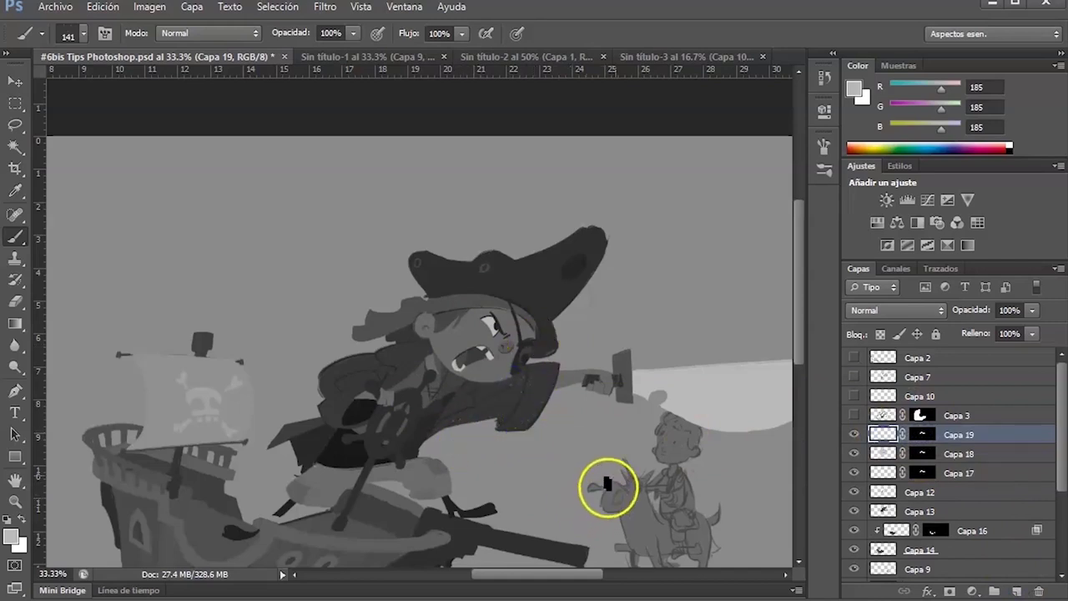
# Sample the mid grey (RGB 105) and brush texture onto the outstretched sleeve, lowering the brush opacity to 40%.
pyautogui.keyDown('alt'); pyautogui.click(502, 368); pyautogui.keyUp('alt')
pyautogui.moveTo(492, 428); pyautogui.dragTo(527, 391)
pyautogui.moveTo(467, 426)
pyautogui.mouseDown()
pyautogui.moveTo(502, 402)
pyautogui.moveTo(505, 421)
pyautogui.moveTo(520, 382)
pyautogui.mouseUp()
pyautogui.press('2')
pyautogui.press('4')
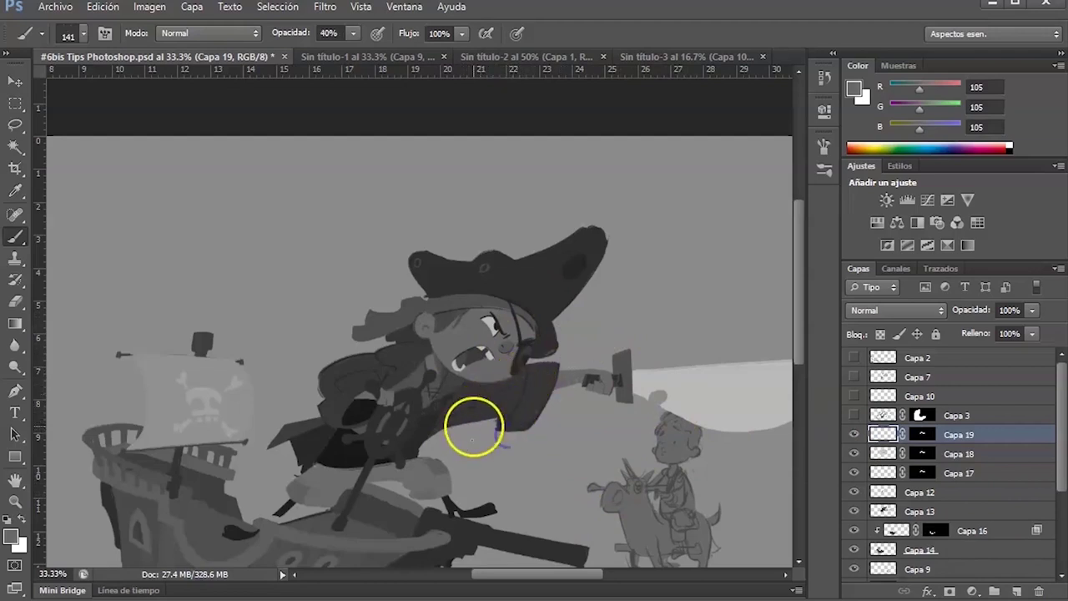
pyautogui.click(512, 424)
pyautogui.press('v')
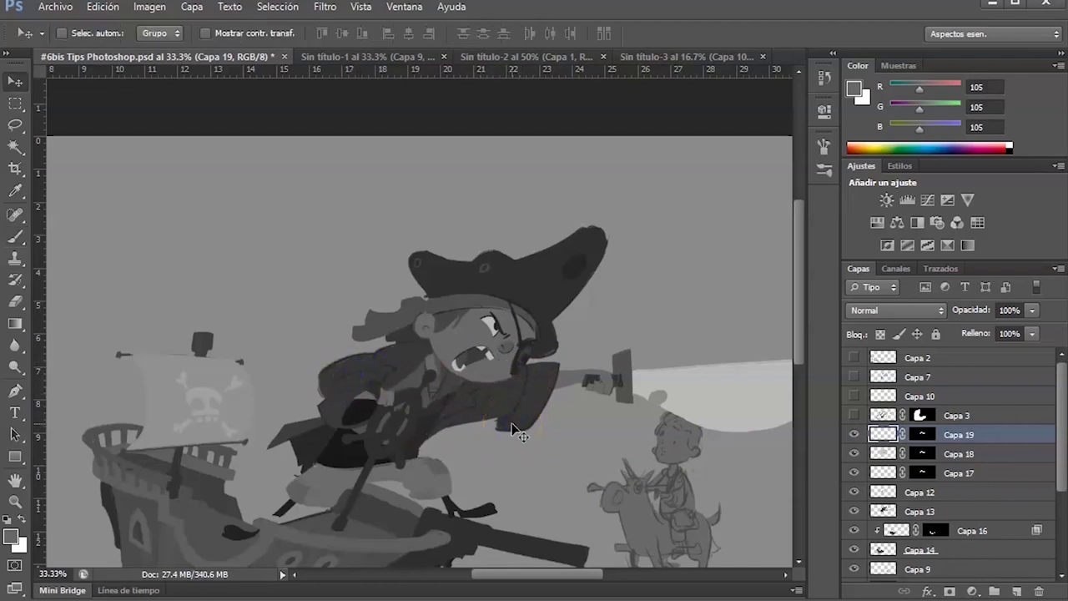
pyautogui.keyDown('alt'); pyautogui.click(562, 459); pyautogui.keyUp('alt')
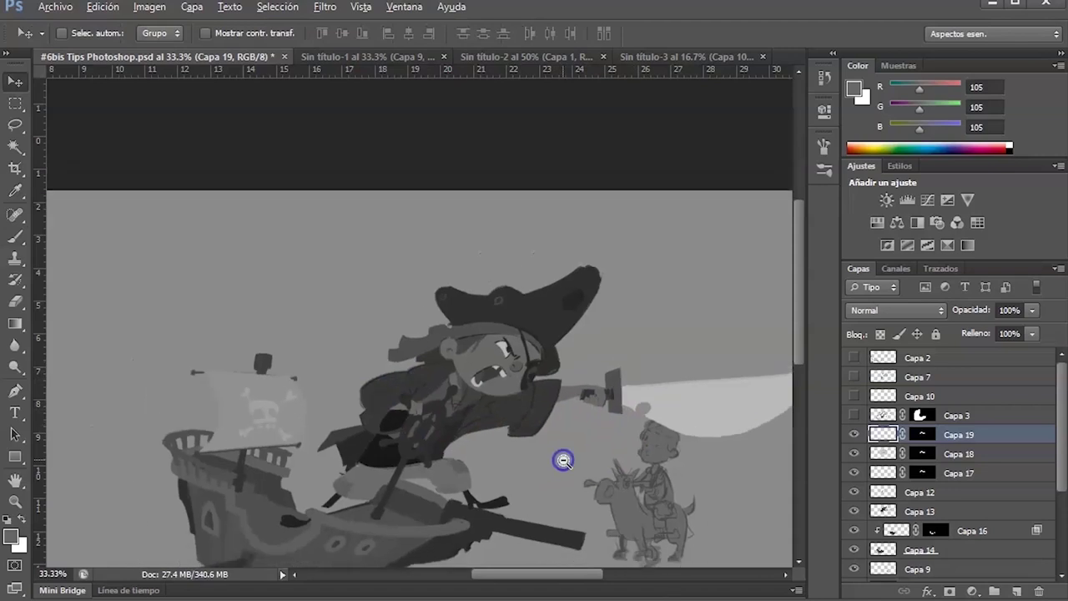
pyautogui.keyDown('ctrl'); pyautogui.click(498, 329); pyautogui.keyUp('ctrl')
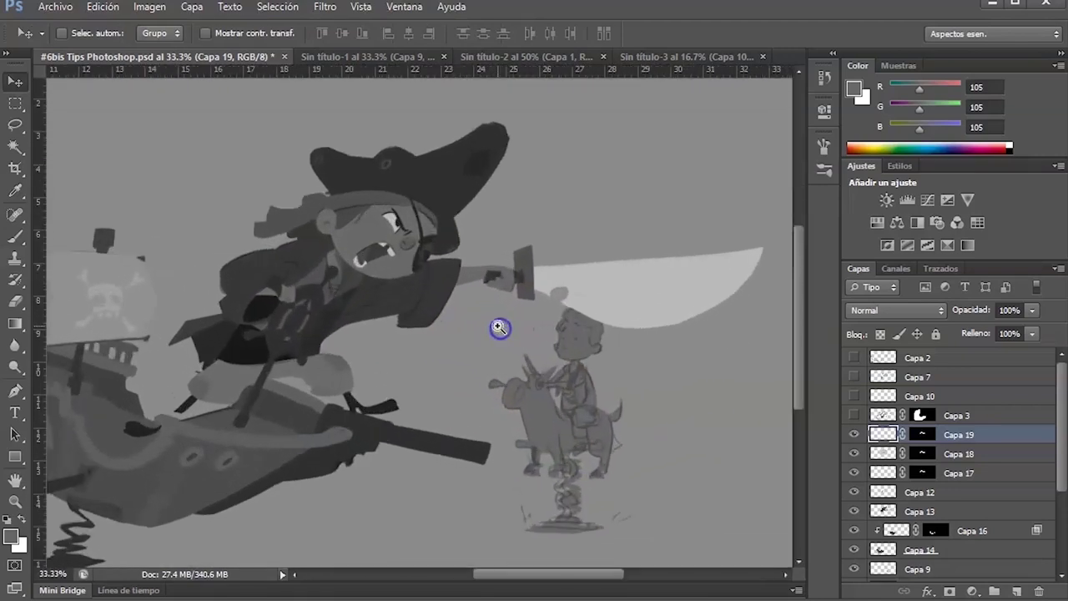
pyautogui.moveTo(498, 329); pyautogui.dragTo(588, 464)
pyautogui.press('b')
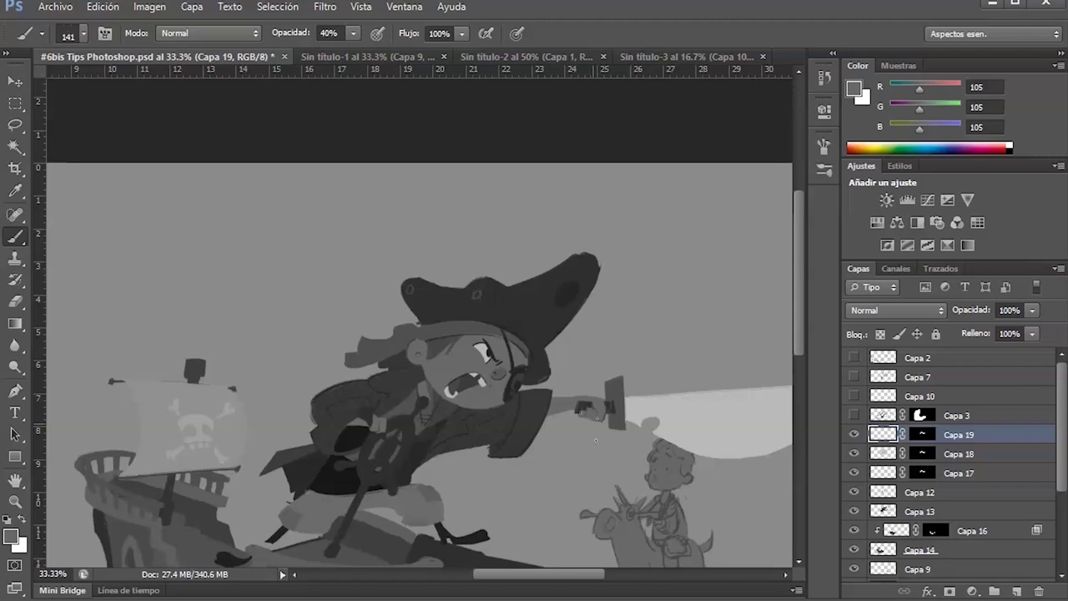
pyautogui.scroll(-1, 592, 453)
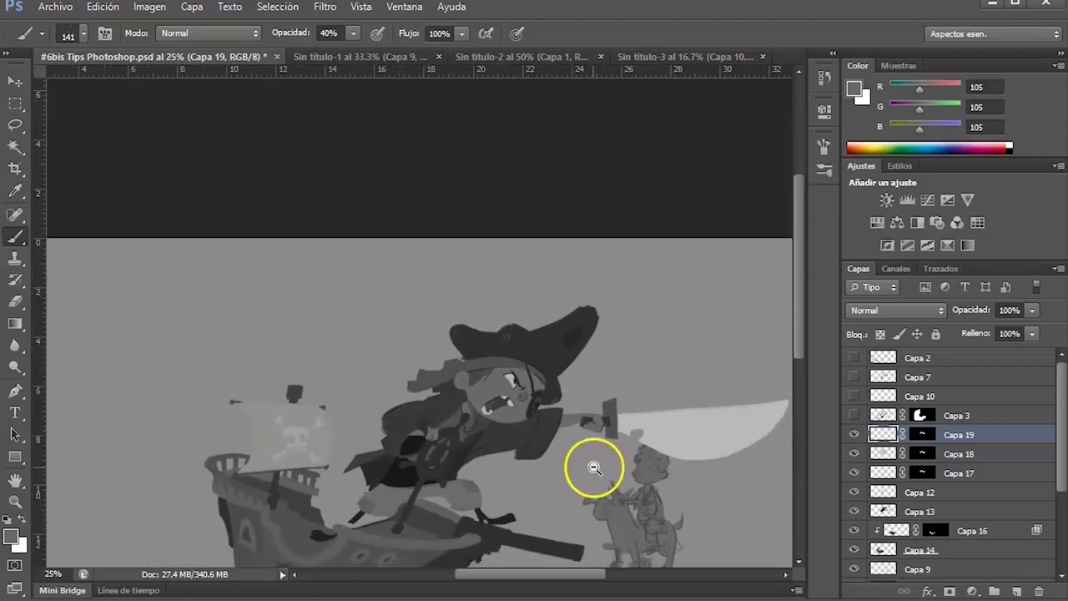
# Choose the hard round brush preset at 141 px for painting on Capa 19.
pyautogui.press('v')
pyautogui.moveTo(647, 521); pyautogui.dragTo(615, 453)
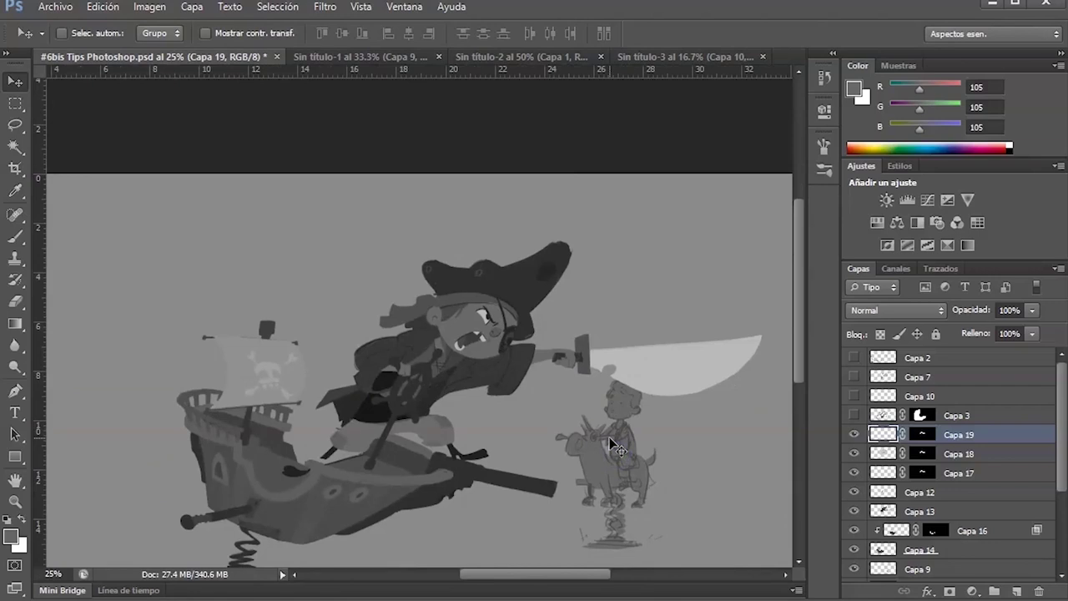
pyautogui.press('b')
pyautogui.scroll(2, 534, 367)
pyautogui.rightClick(586, 424)
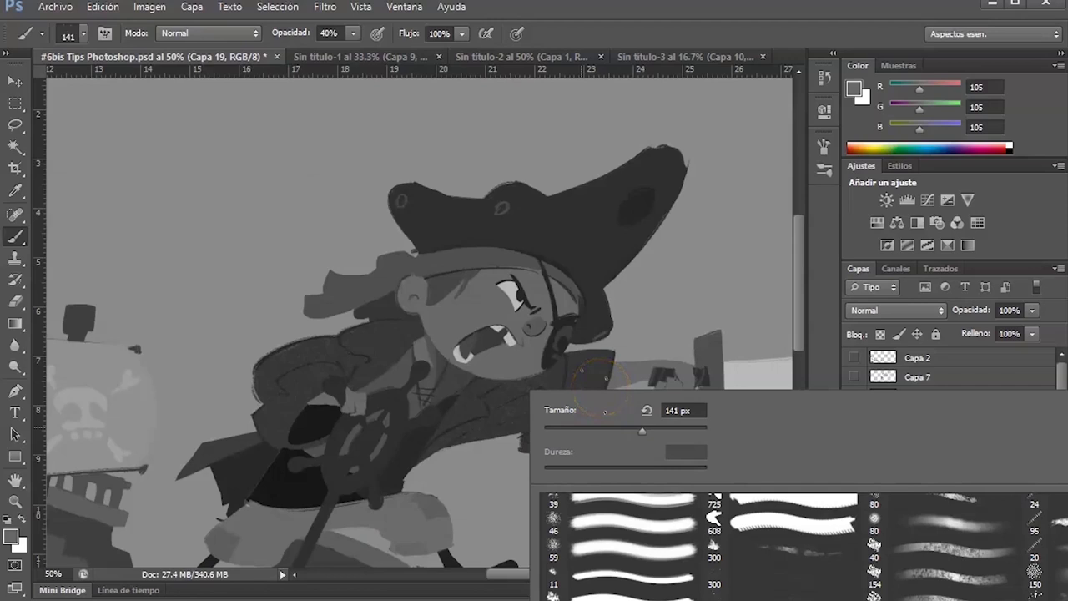
pyautogui.rightClick(350, 134)
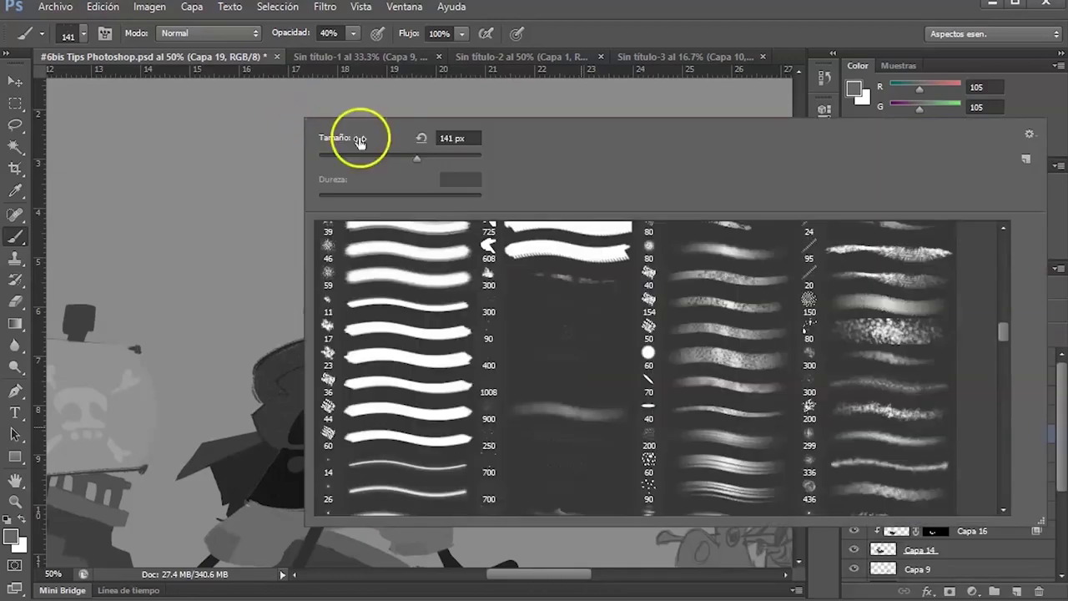
pyautogui.moveTo(1003, 333)
pyautogui.mouseDown()
pyautogui.moveTo(1004, 238)
pyautogui.moveTo(1008, 247)
pyautogui.mouseUp()
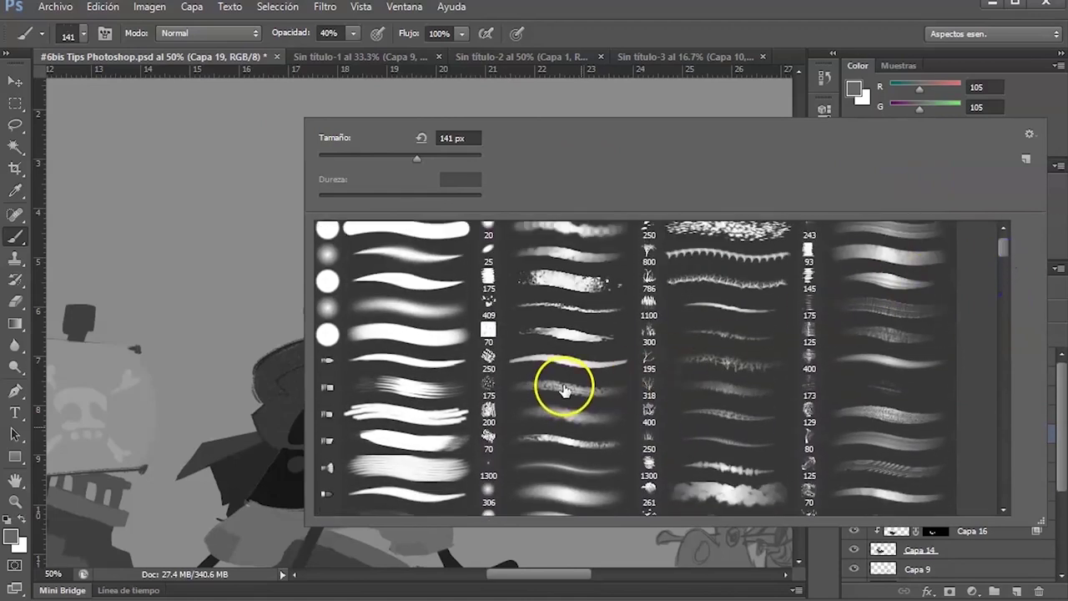
pyautogui.click(393, 280)
pyautogui.click(254, 262)
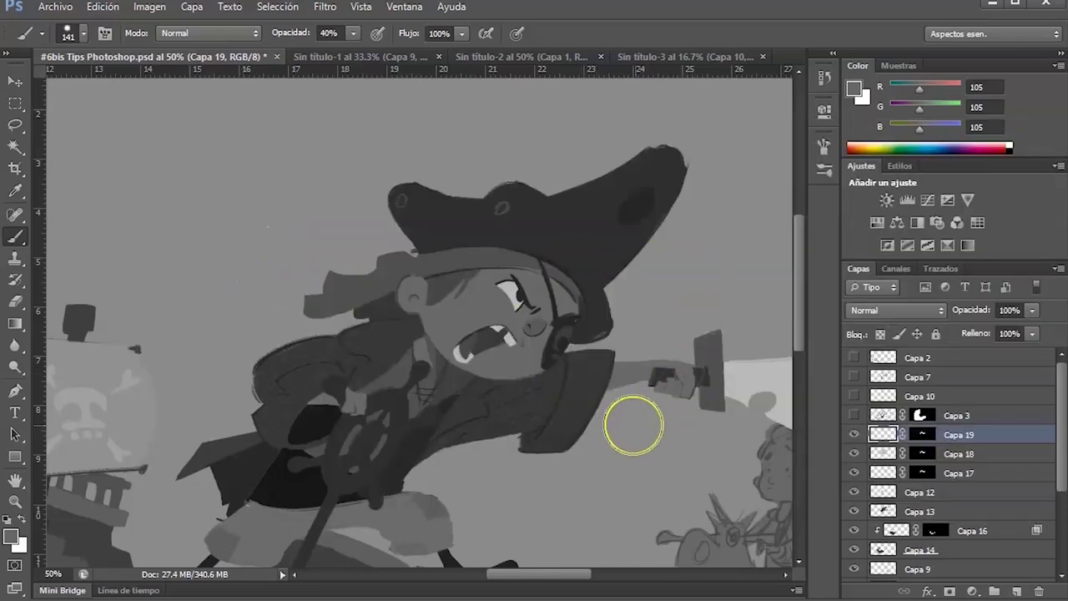
# Enable Color Dynamics (Dinámica de color) for the round brush, try a stroke on the pirate's back sleeve and undo it.
pyautogui.click(824, 146)
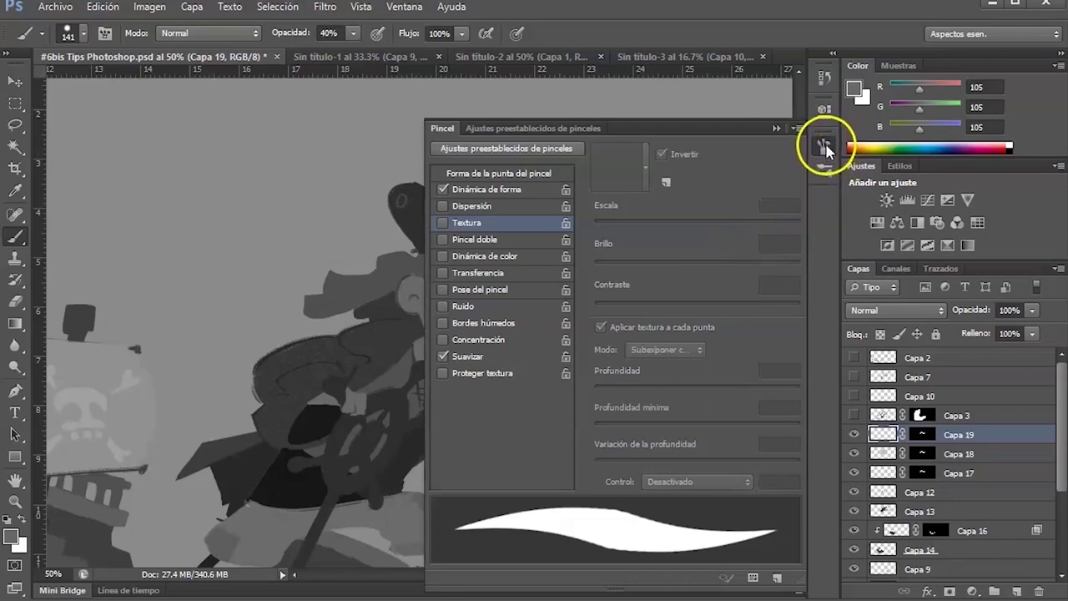
pyautogui.click(519, 191)
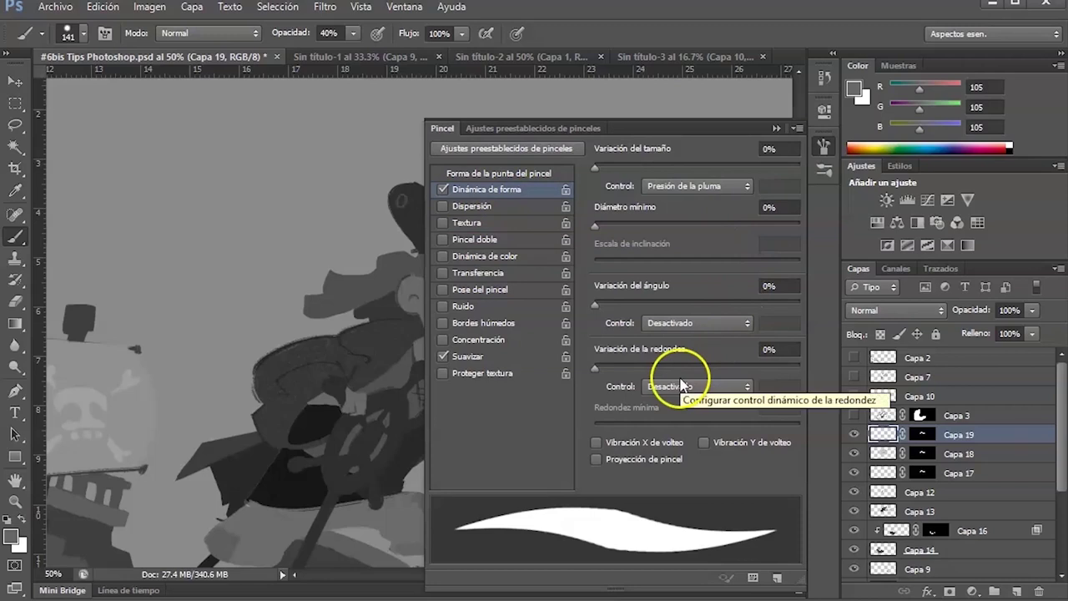
pyautogui.click(479, 256)
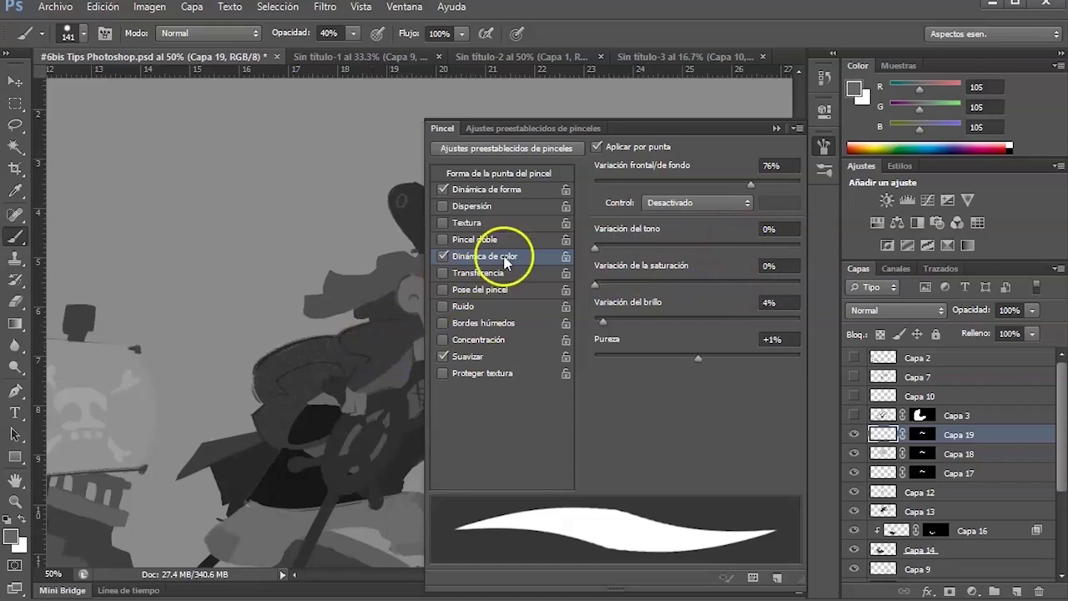
pyautogui.moveTo(366, 359)
pyautogui.mouseDown()
pyautogui.moveTo(404, 337)
pyautogui.moveTo(372, 364)
pyautogui.moveTo(395, 340)
pyautogui.moveTo(357, 361)
pyautogui.moveTo(389, 332)
pyautogui.moveTo(338, 357)
pyautogui.moveTo(310, 385)
pyautogui.moveTo(320, 349)
pyautogui.moveTo(279, 383)
pyautogui.moveTo(266, 374)
pyautogui.moveTo(292, 366)
pyautogui.moveTo(299, 378)
pyautogui.moveTo(276, 428)
pyautogui.moveTo(267, 419)
pyautogui.moveTo(295, 385)
pyautogui.moveTo(388, 338)
pyautogui.moveTo(379, 362)
pyautogui.moveTo(345, 380)
pyautogui.moveTo(338, 397)
pyautogui.moveTo(321, 397)
pyautogui.moveTo(345, 352)
pyautogui.moveTo(261, 380)
pyautogui.mouseUp()
pyautogui.hotkey('ctrl', 'z')
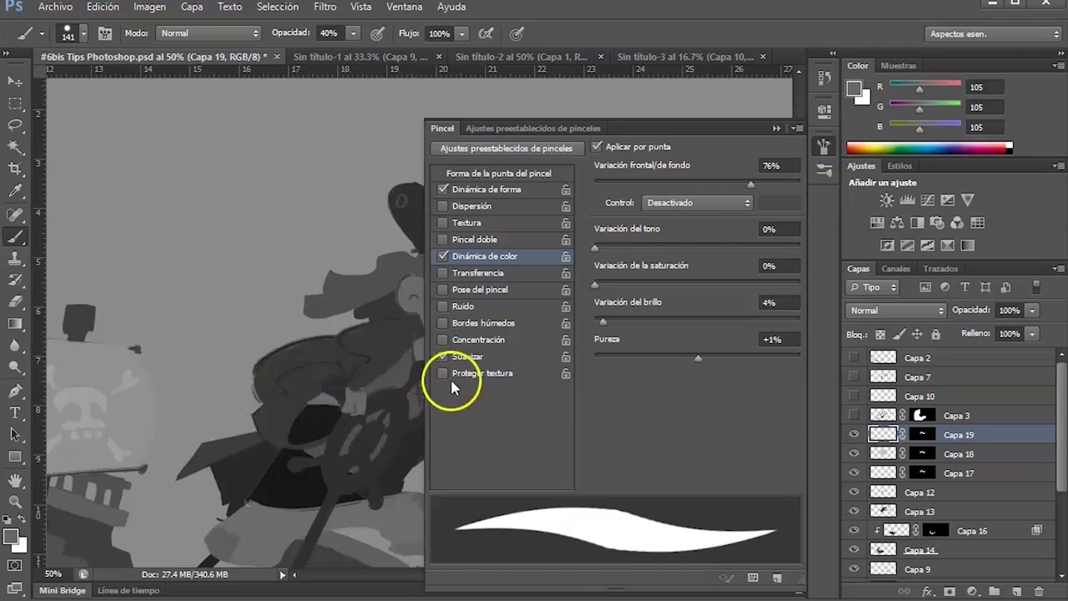
# Sample the coat's dark grey (RGB 57) and set the brightness jitter to 1%, testing strokes on the back sleeve.
pyautogui.keyDown('alt'); pyautogui.click(381, 356); pyautogui.keyUp('alt')
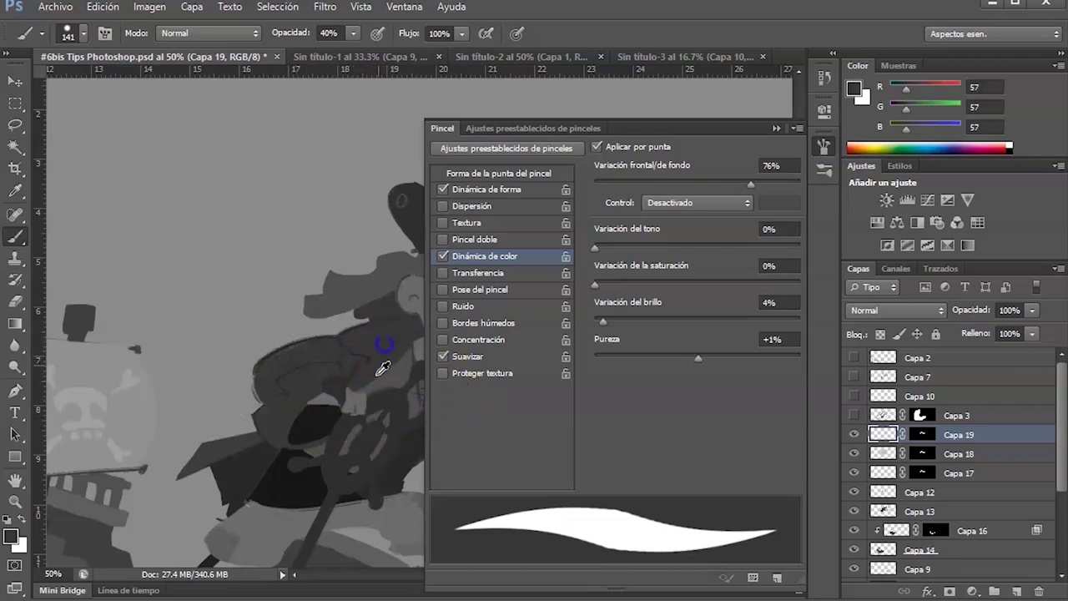
pyautogui.moveTo(372, 357)
pyautogui.mouseDown()
pyautogui.moveTo(335, 344)
pyautogui.moveTo(302, 376)
pyautogui.moveTo(282, 356)
pyautogui.moveTo(275, 430)
pyautogui.mouseUp()
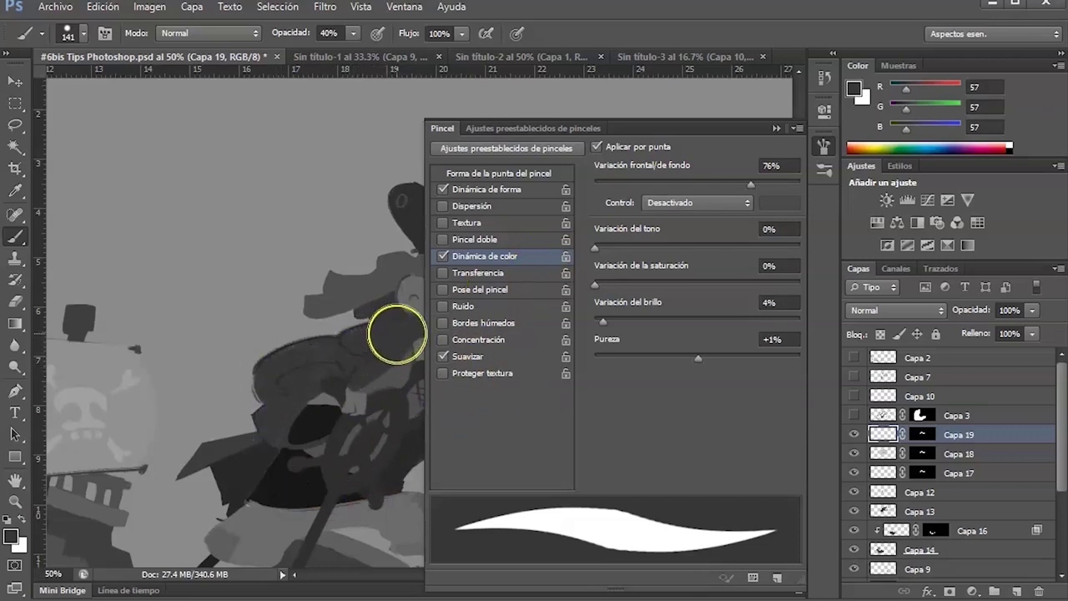
pyautogui.click(765, 302)
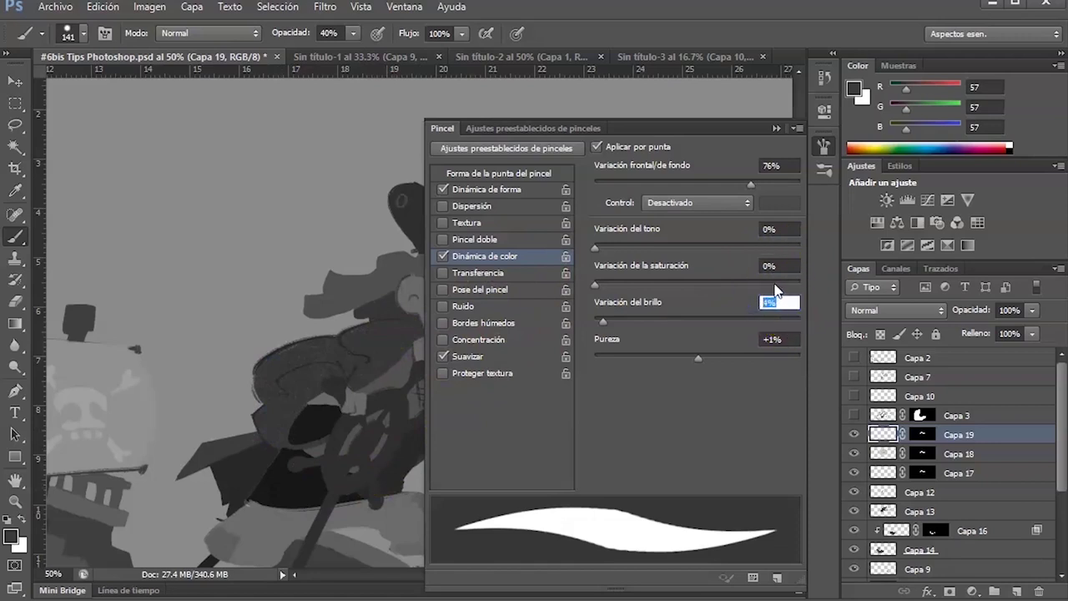
pyautogui.press('Return')
pyautogui.moveTo(298, 370); pyautogui.dragTo(347, 348)
pyautogui.hotkey('ctrl', 'z')
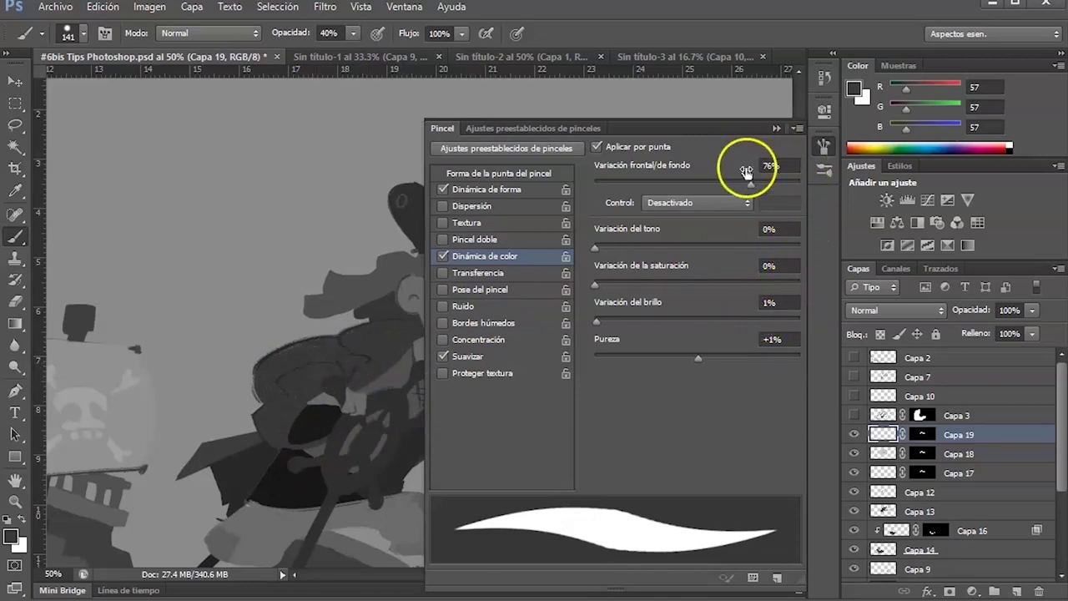
# Lower the brush's foreground/background jitter to 11%, testing it with strokes on the back sleeve.
pyautogui.moveTo(751, 187); pyautogui.dragTo(644, 191)
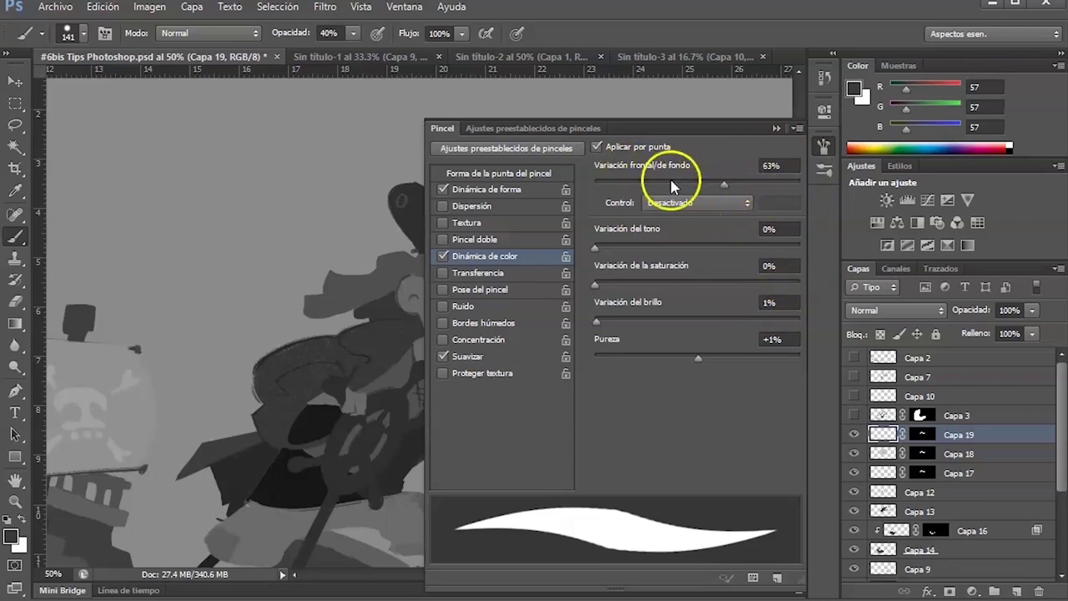
pyautogui.moveTo(357, 357); pyautogui.dragTo(285, 389)
pyautogui.moveTo(611, 185); pyautogui.dragTo(616, 184)
pyautogui.moveTo(362, 357)
pyautogui.mouseDown()
pyautogui.moveTo(306, 359)
pyautogui.moveTo(278, 393)
pyautogui.mouseUp()
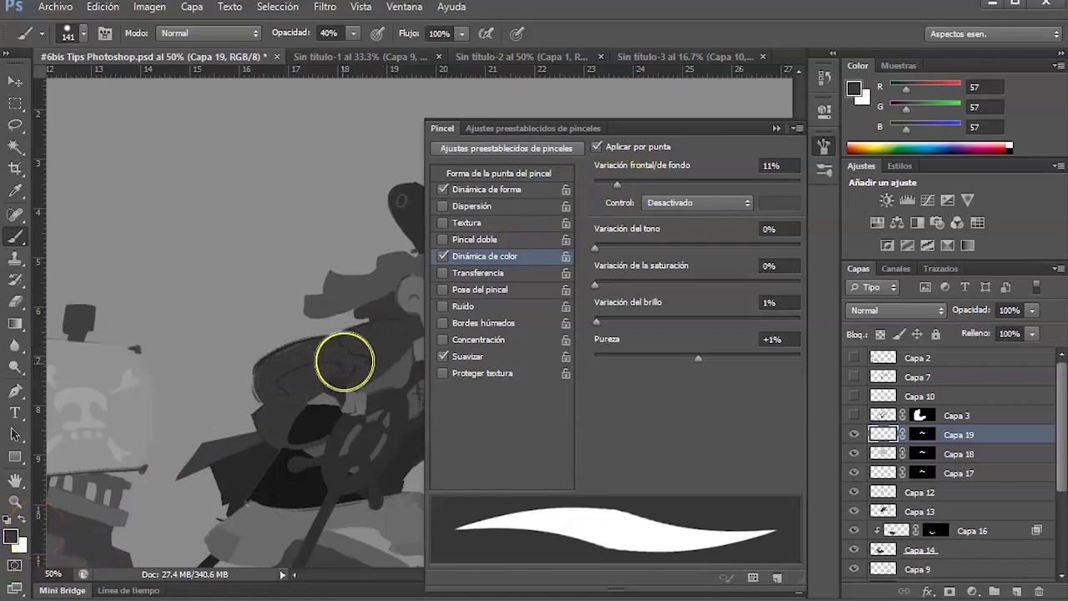
# Brush dark grey color variation over the coat's chest and the outstretched sleeve and cuff.
pyautogui.moveTo(366, 339)
pyautogui.mouseDown()
pyautogui.moveTo(293, 352)
pyautogui.moveTo(274, 371)
pyautogui.moveTo(289, 382)
pyautogui.moveTo(366, 375)
pyautogui.moveTo(395, 328)
pyautogui.moveTo(401, 338)
pyautogui.moveTo(398, 355)
pyautogui.moveTo(359, 385)
pyautogui.moveTo(304, 384)
pyautogui.moveTo(274, 435)
pyautogui.moveTo(263, 422)
pyautogui.moveTo(280, 376)
pyautogui.moveTo(296, 392)
pyautogui.moveTo(336, 376)
pyautogui.moveTo(352, 380)
pyautogui.moveTo(377, 410)
pyautogui.mouseUp()
pyautogui.keyDown('ctrl'); pyautogui.keyDown('alt'); pyautogui.click(377, 429); pyautogui.keyUp('alt'); pyautogui.keyUp('ctrl')
pyautogui.keyDown('ctrl'); pyautogui.keyDown('alt'); pyautogui.click(255, 446); pyautogui.keyUp('alt'); pyautogui.keyUp('ctrl')
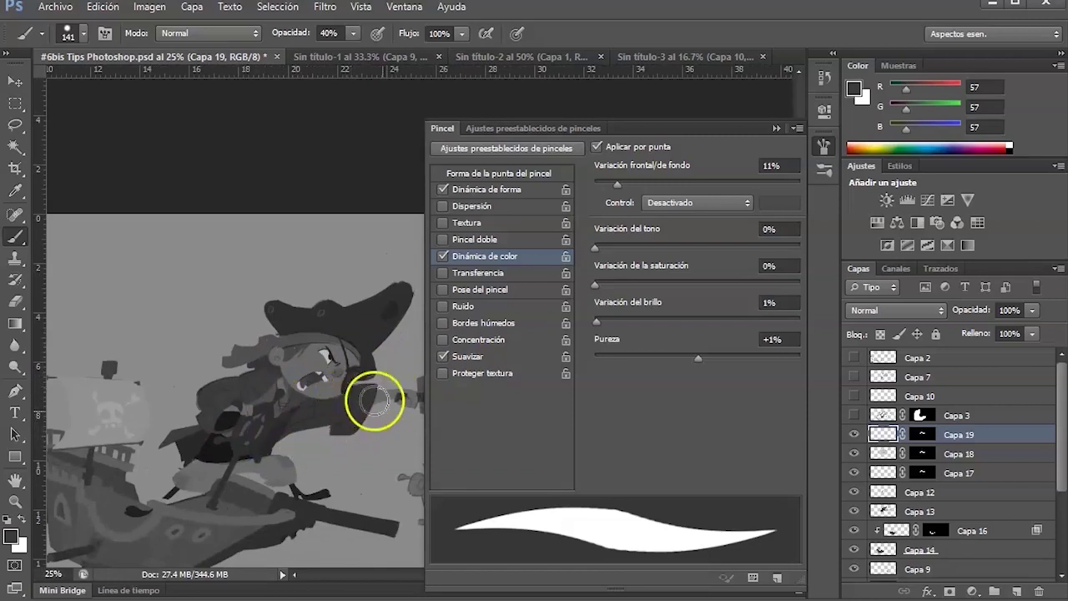
pyautogui.moveTo(287, 437); pyautogui.dragTo(287, 430)
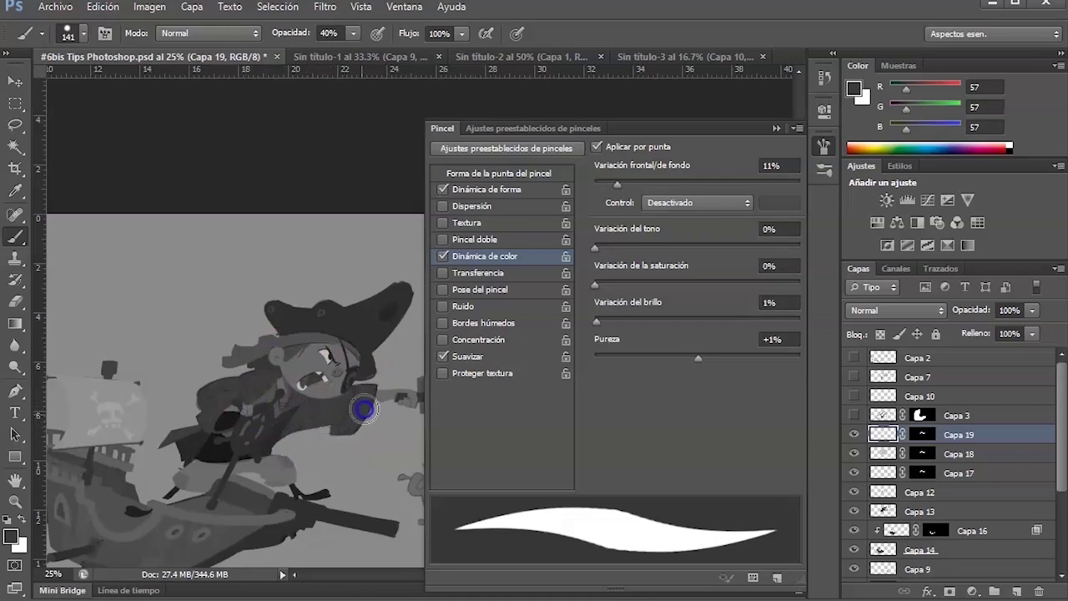
pyautogui.moveTo(287, 436)
pyautogui.mouseDown()
pyautogui.moveTo(304, 414)
pyautogui.moveTo(362, 422)
pyautogui.mouseUp()
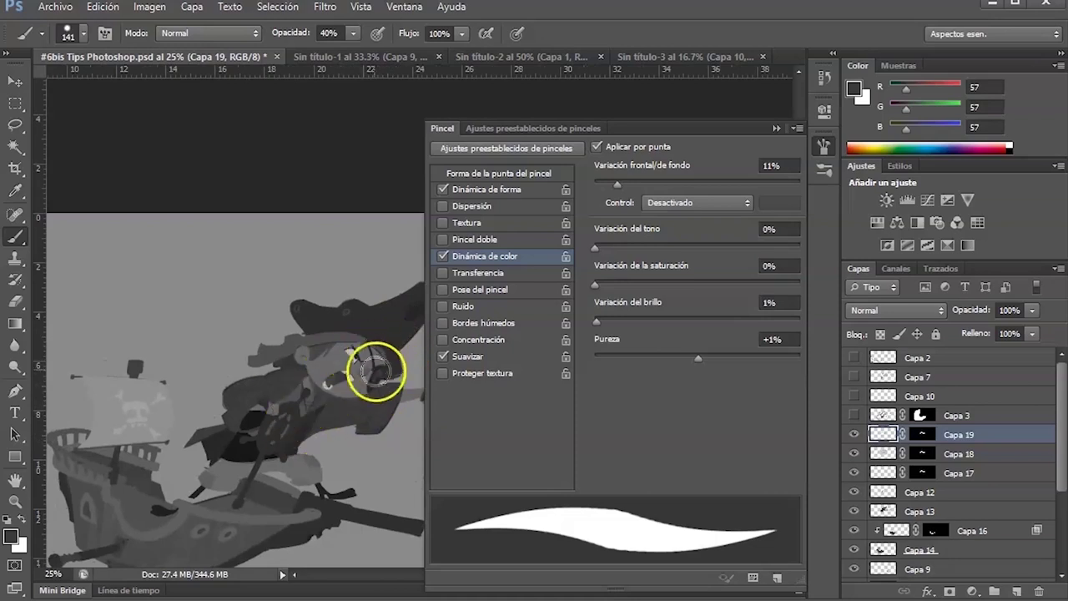
# Switch to the 175 px textured dual brush and enable Color Dynamics with foreground/background jitter at 32%.
pyautogui.press('v')
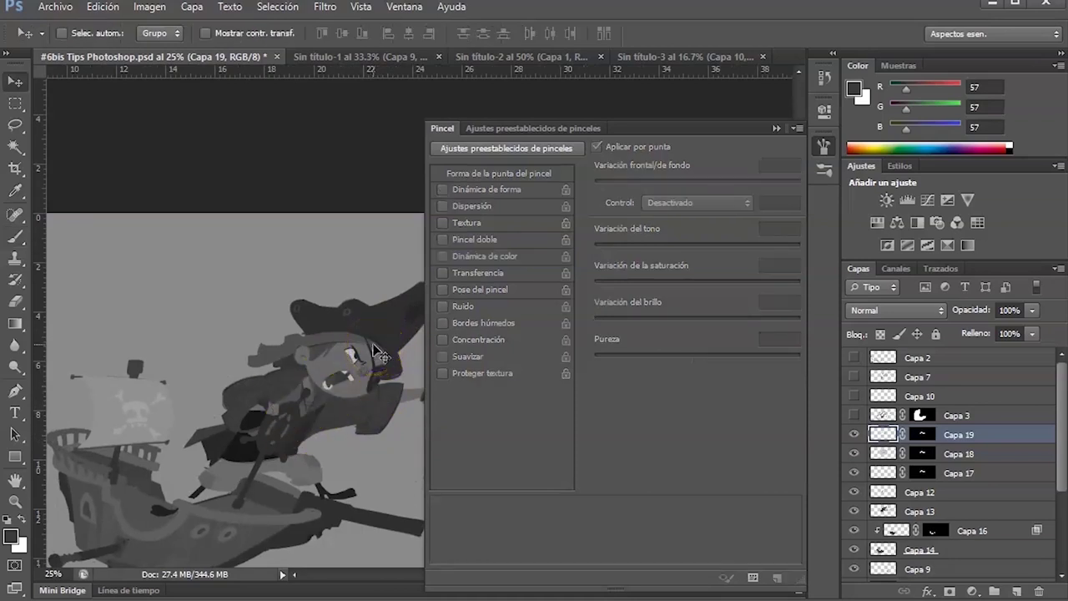
pyautogui.press('b')
pyautogui.rightClick(350, 390)
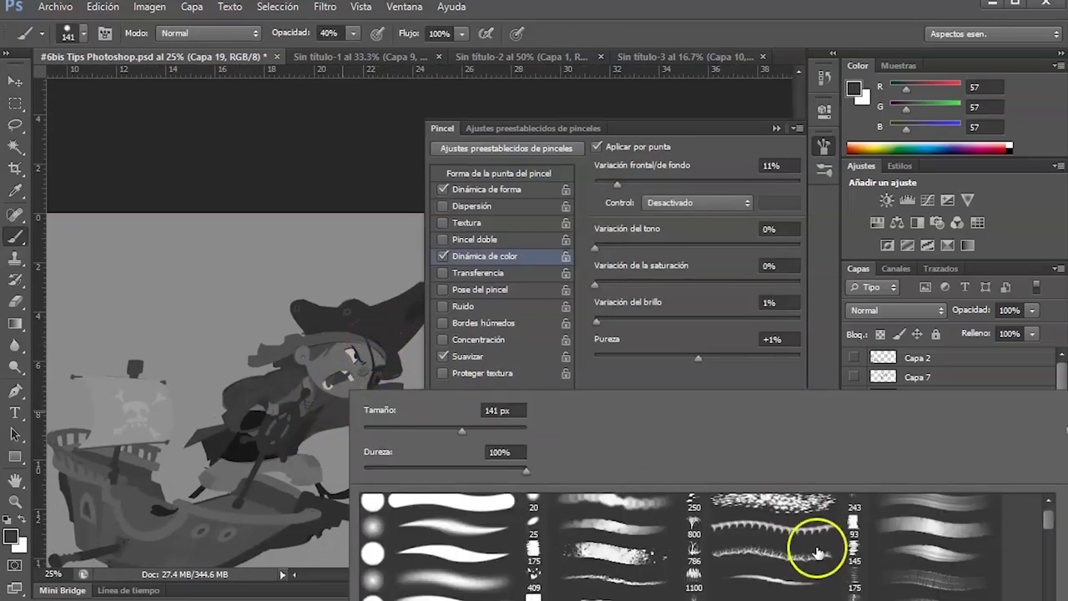
pyautogui.click(430, 512)
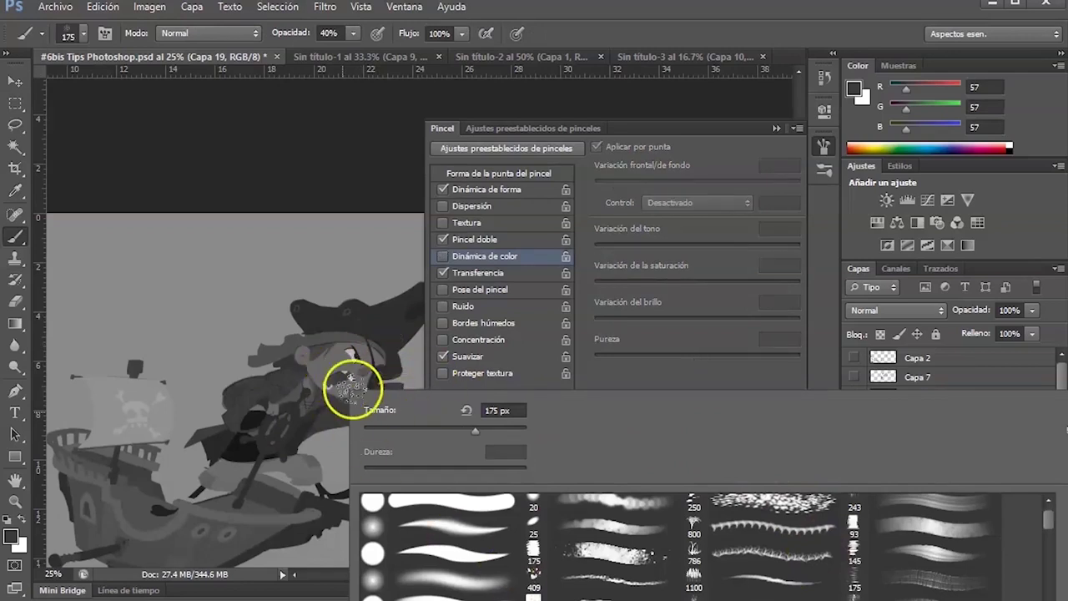
pyautogui.click(443, 255)
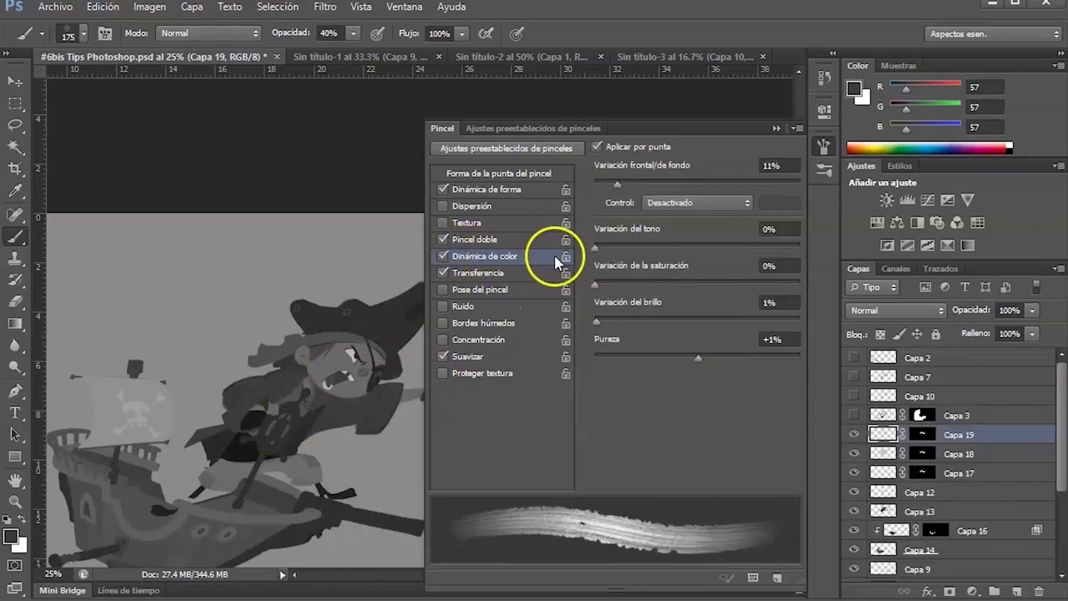
pyautogui.moveTo(617, 183); pyautogui.dragTo(610, 186)
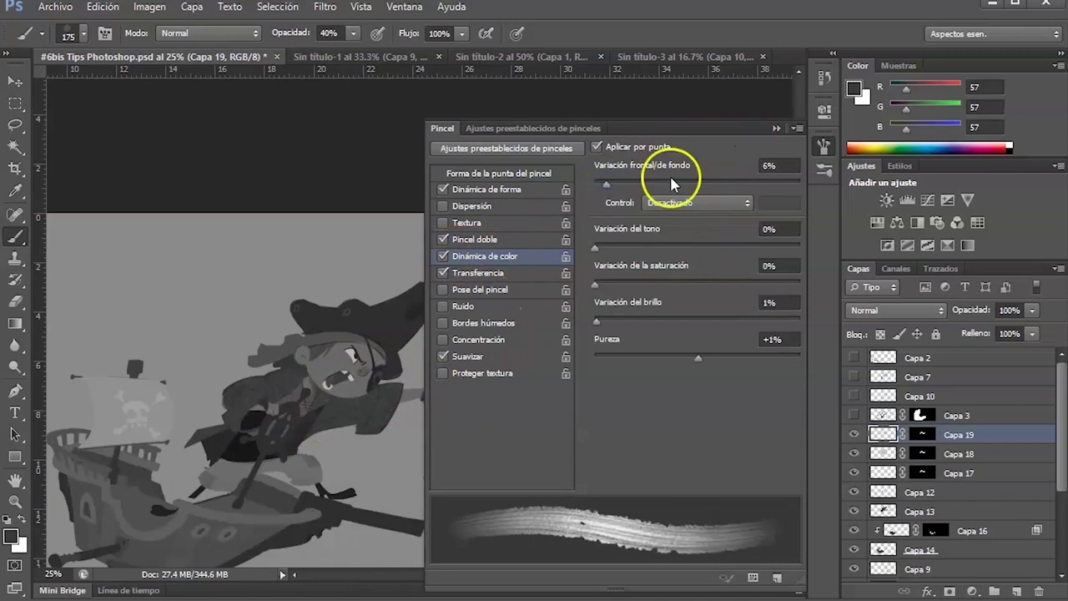
pyautogui.click(306, 335)
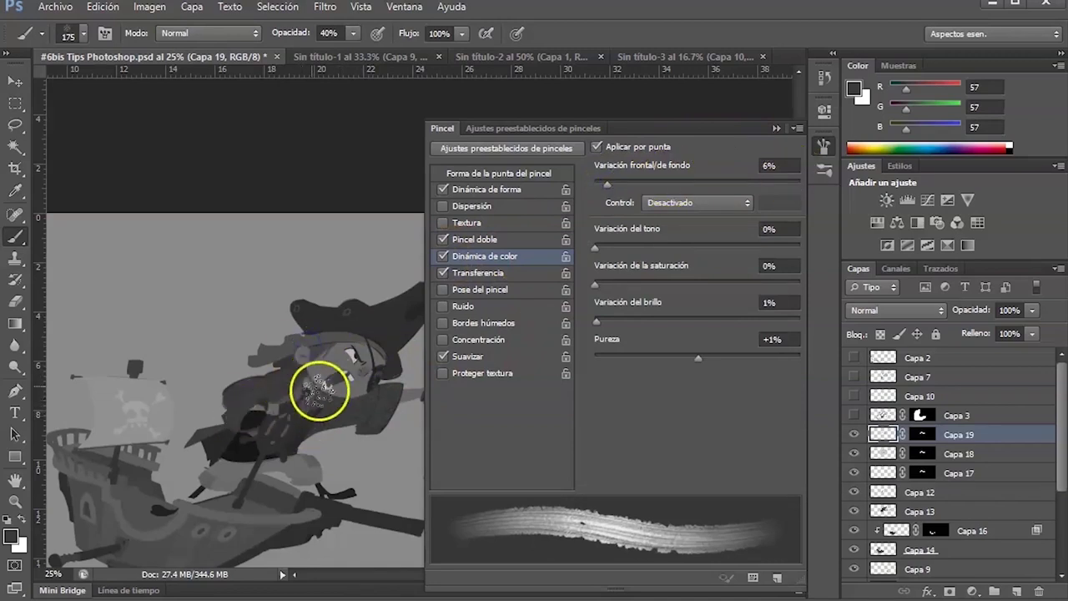
pyautogui.click(660, 181)
# Brush varied texture over the coat's back sleeve, lower front and outstretched cuff.
pyautogui.moveTo(252, 399); pyautogui.dragTo(276, 379)
pyautogui.moveTo(262, 453)
pyautogui.mouseDown()
pyautogui.moveTo(264, 411)
pyautogui.moveTo(254, 386)
pyautogui.mouseUp()
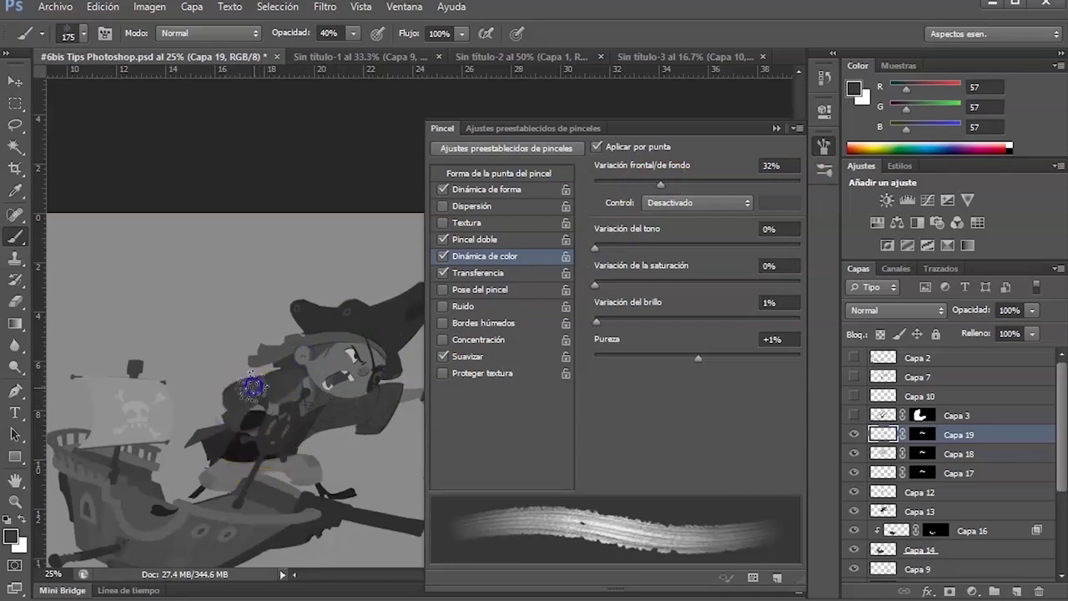
pyautogui.click(327, 437)
pyautogui.moveTo(376, 414)
pyautogui.mouseDown()
pyautogui.moveTo(381, 484)
pyautogui.moveTo(322, 422)
pyautogui.moveTo(393, 418)
pyautogui.moveTo(405, 371)
pyautogui.mouseUp()
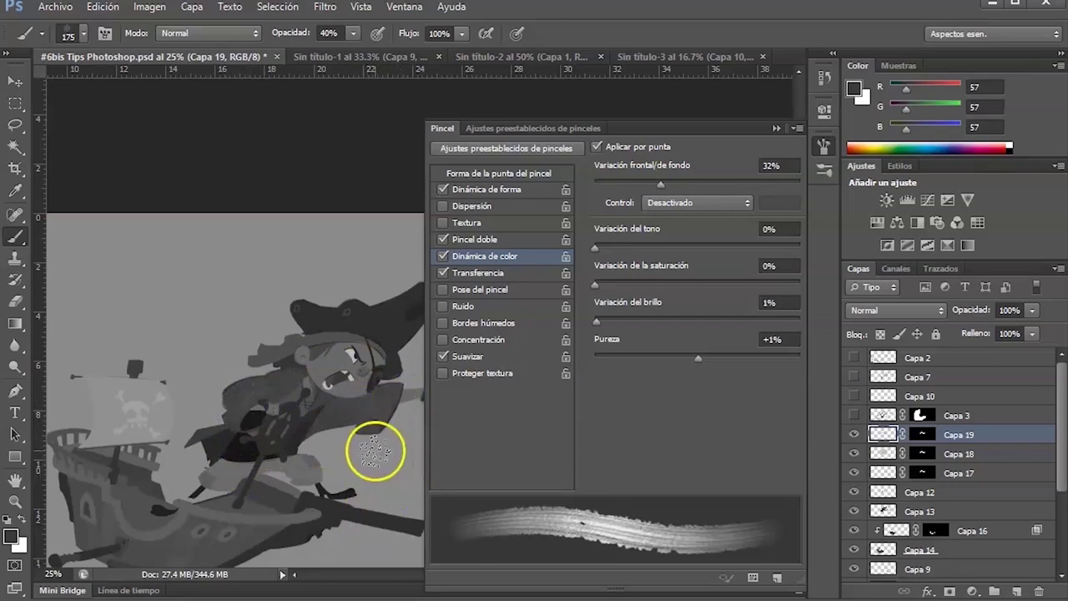
# Toggle the visibility of Capa 19 and Capa 18 to compare the coat with and without the texture.
pyautogui.press('v')
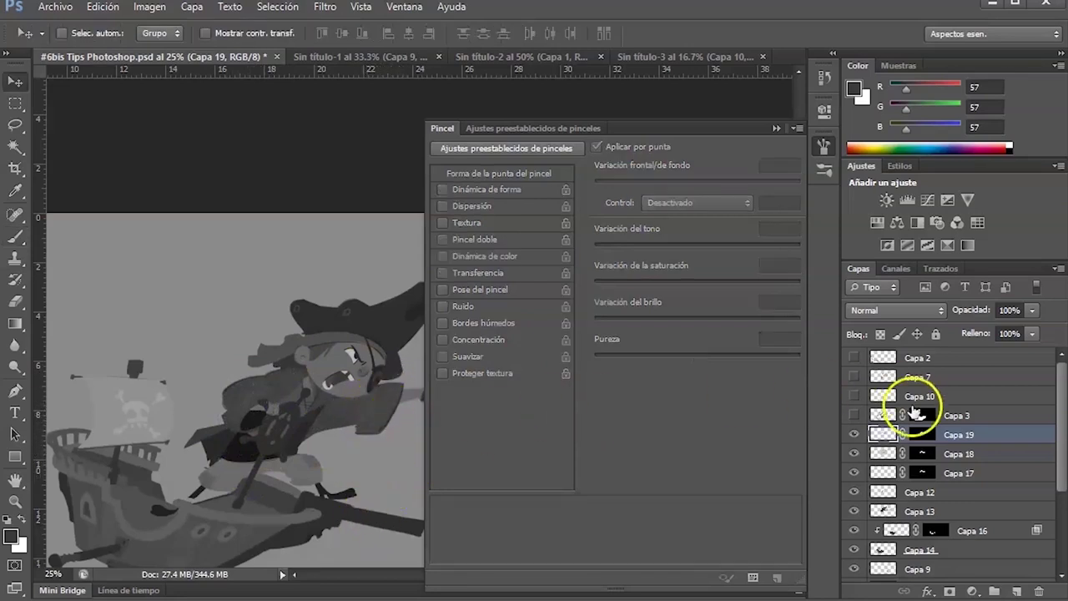
pyautogui.click(854, 434)
pyautogui.click(854, 453)
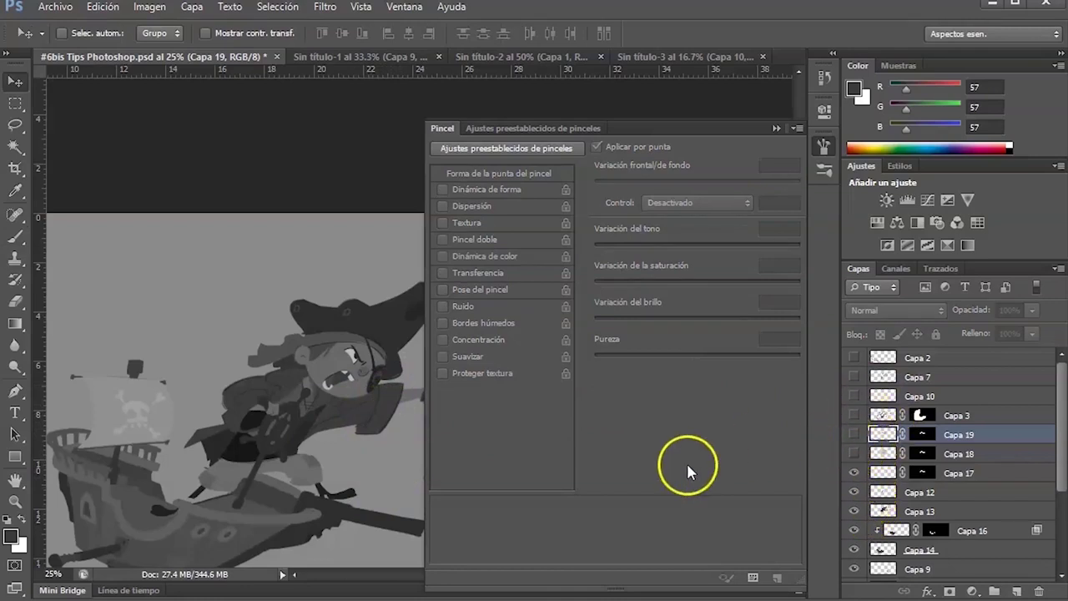
pyautogui.click(853, 453)
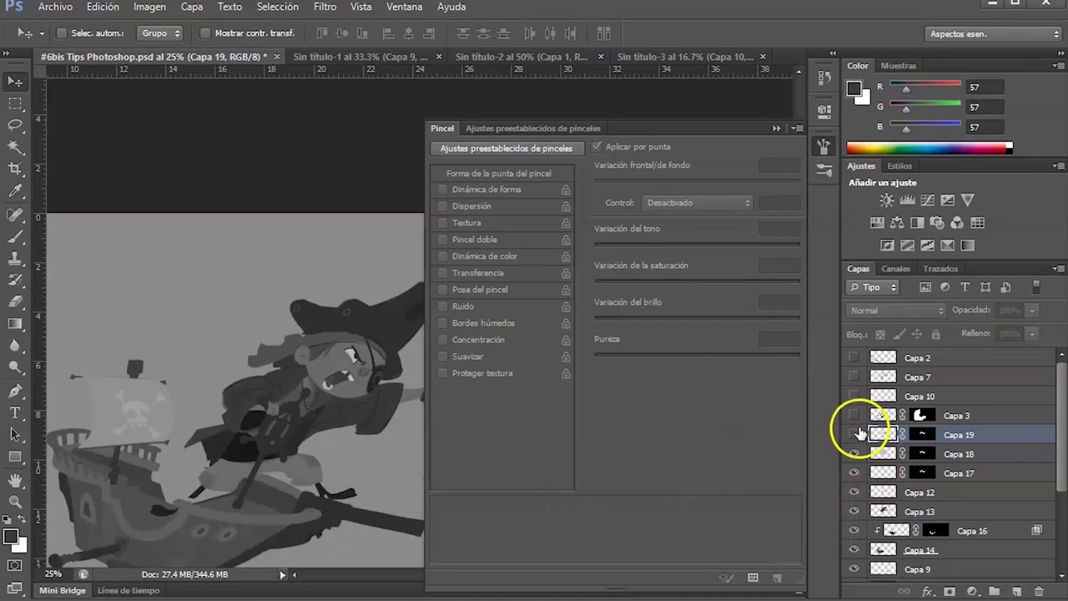
pyautogui.click(853, 434)
pyautogui.click(853, 435)
pyautogui.click(853, 434)
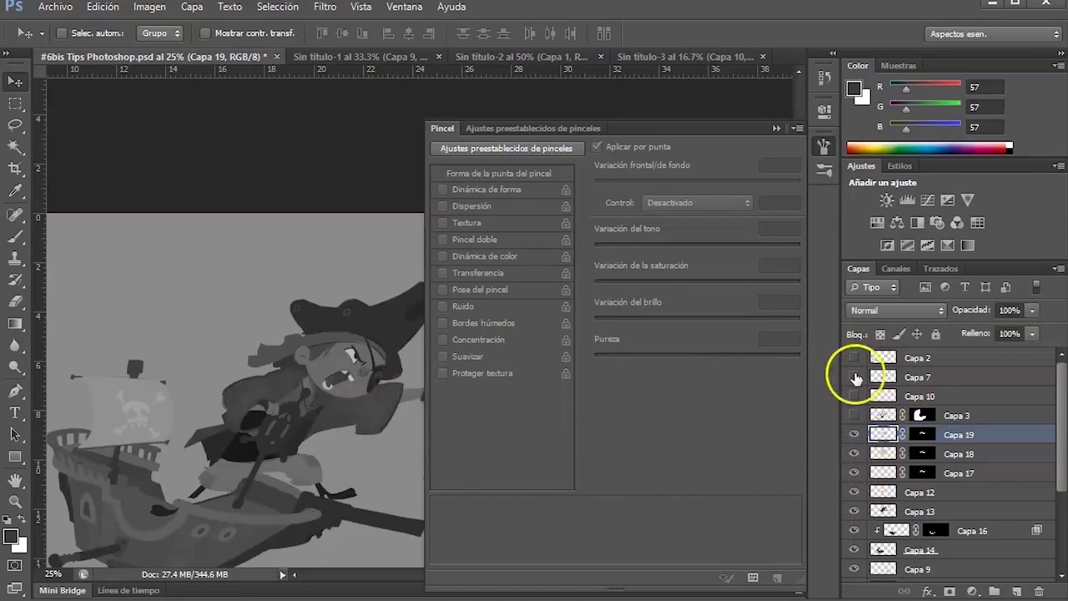
pyautogui.moveTo(357, 397); pyautogui.dragTo(374, 338)
# Set Capa 19's blend mode to Multiplicar and raise its lightness to +44 with Hue/Saturation.
pyautogui.click(913, 310)
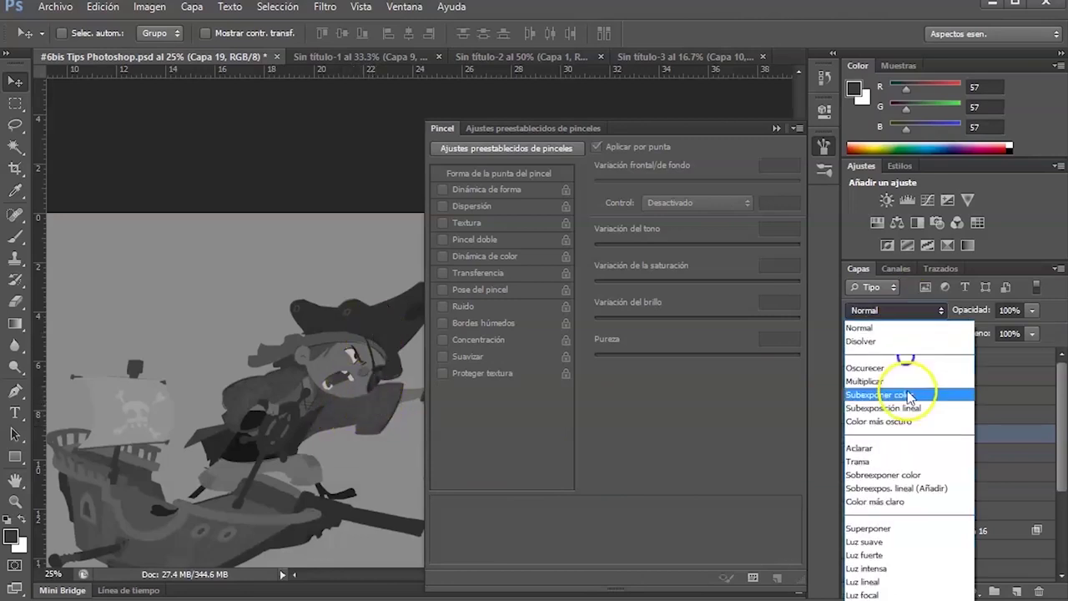
pyautogui.click(918, 381)
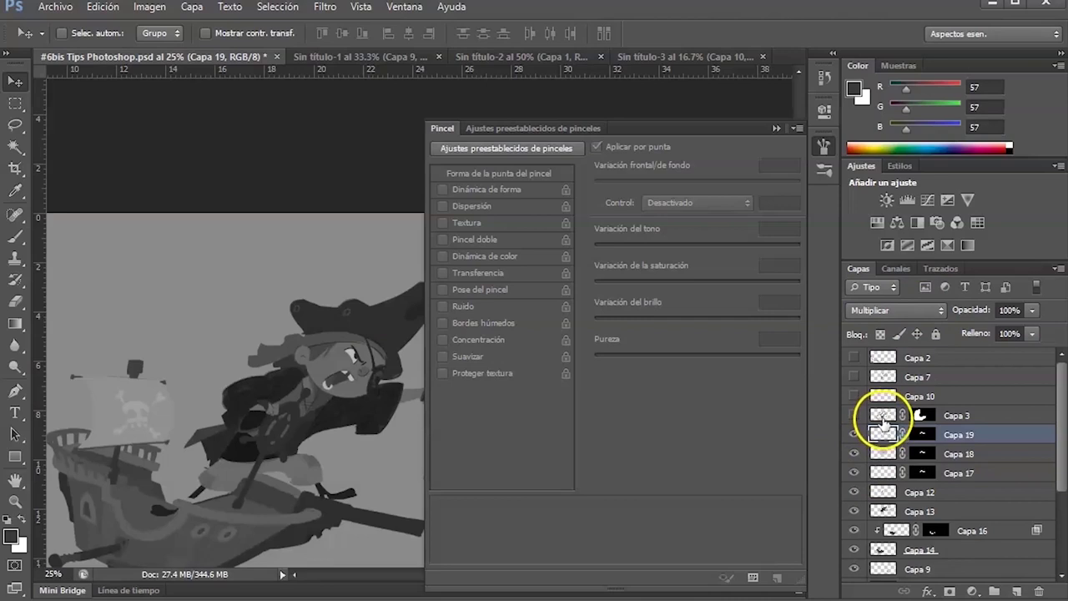
pyautogui.hotkey('ctrl', 'u')
pyautogui.moveTo(806, 365); pyautogui.dragTo(845, 369)
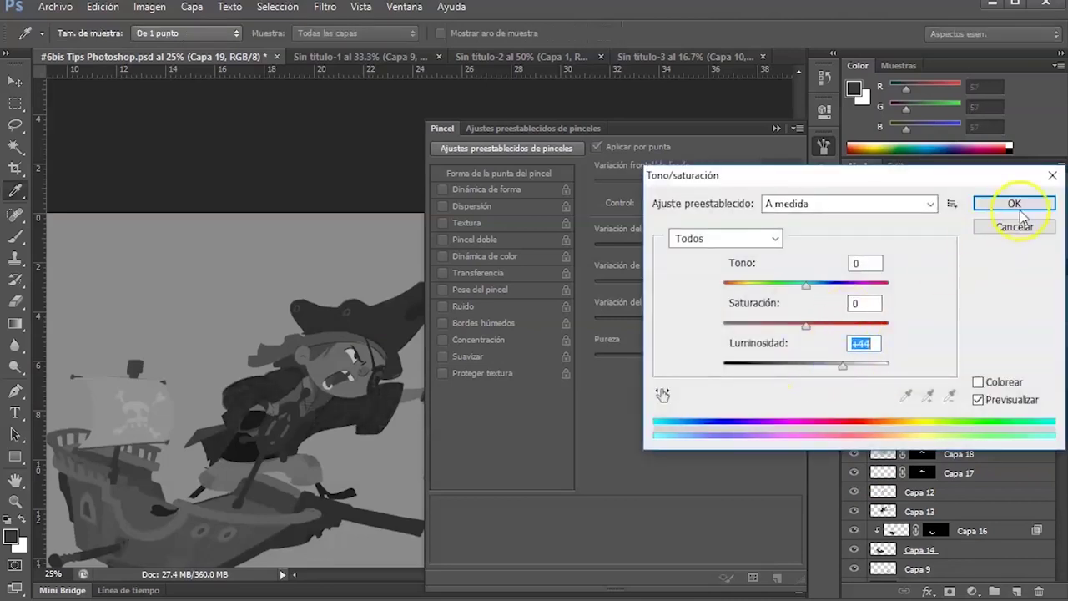
pyautogui.click(1014, 203)
# Toggle Capa 19's visibility to compare the coat with and without the lightened Multiply texture.
pyautogui.click(853, 433)
pyautogui.click(853, 434)
pyautogui.click(853, 434)
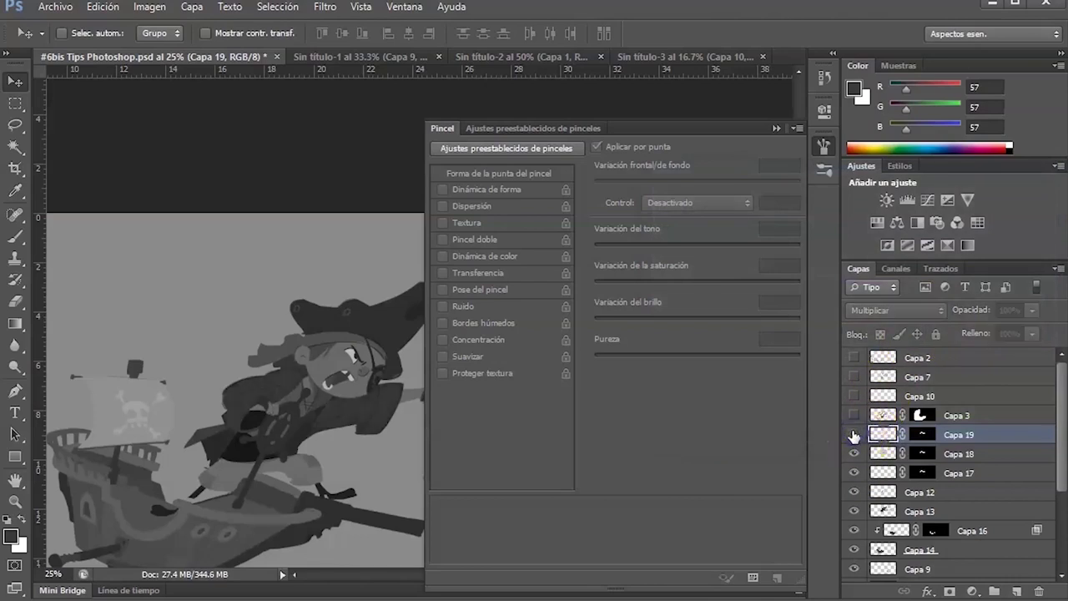
pyautogui.click(854, 433)
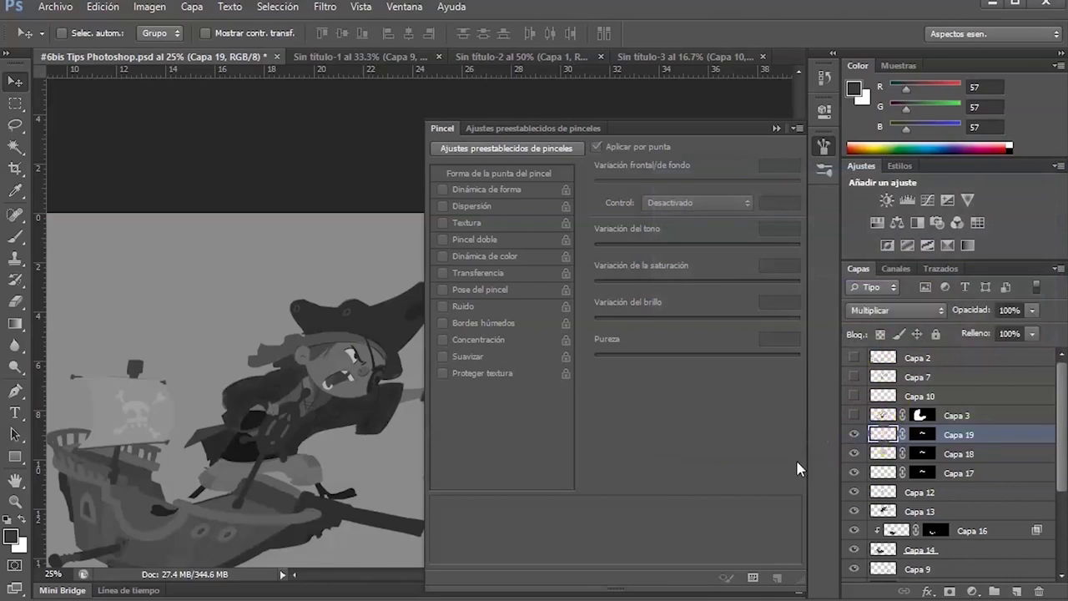
# Hide Capa 19 and collapse the brush settings to free the canvas around the pirate and ship.
pyautogui.moveTo(340, 405)
pyautogui.mouseDown()
pyautogui.moveTo(373, 454)
pyautogui.moveTo(390, 531)
pyautogui.mouseUp()
pyautogui.click(853, 434)
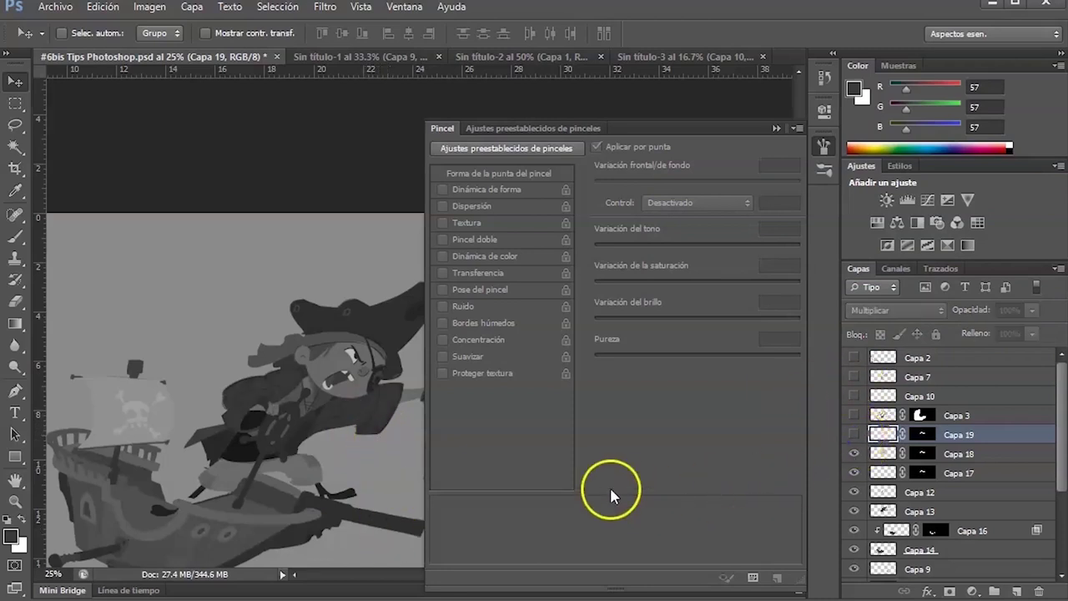
pyautogui.click(776, 128)
pyautogui.keyDown('alt'); pyautogui.click(547, 475); pyautogui.keyUp('alt')
pyautogui.keyDown('alt'); pyautogui.click(548, 475); pyautogui.keyUp('alt')
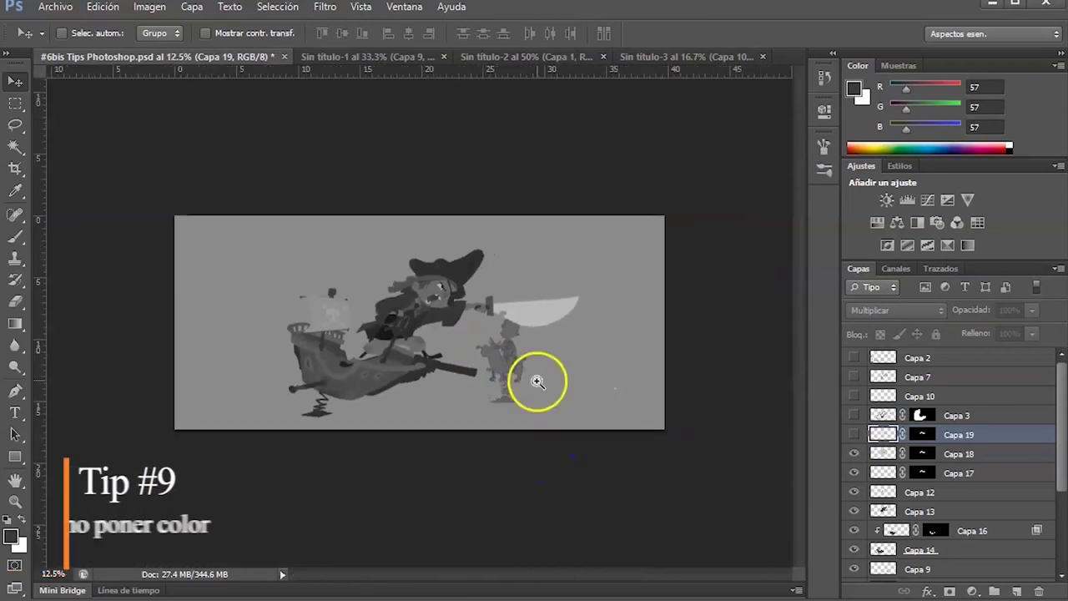
pyautogui.keyDown('ctrl'); pyautogui.click(537, 379); pyautogui.keyUp('ctrl')
pyautogui.keyDown('ctrl'); pyautogui.click(537, 380); pyautogui.keyUp('ctrl')
pyautogui.keyDown('ctrl'); pyautogui.click(502, 380); pyautogui.keyUp('ctrl')
pyautogui.moveTo(487, 417); pyautogui.dragTo(632, 505)
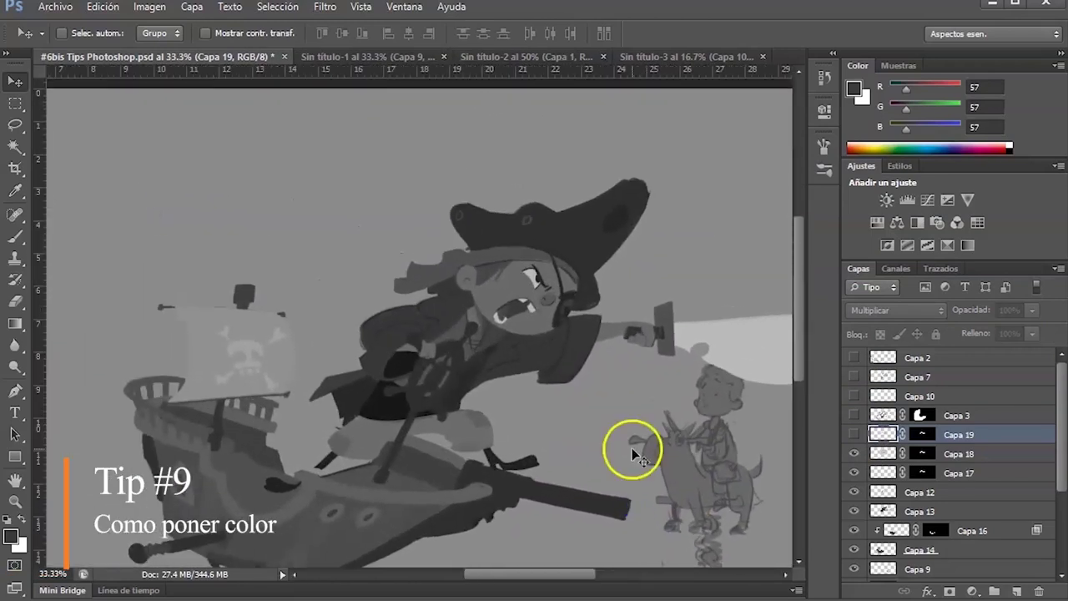
pyautogui.press('b')
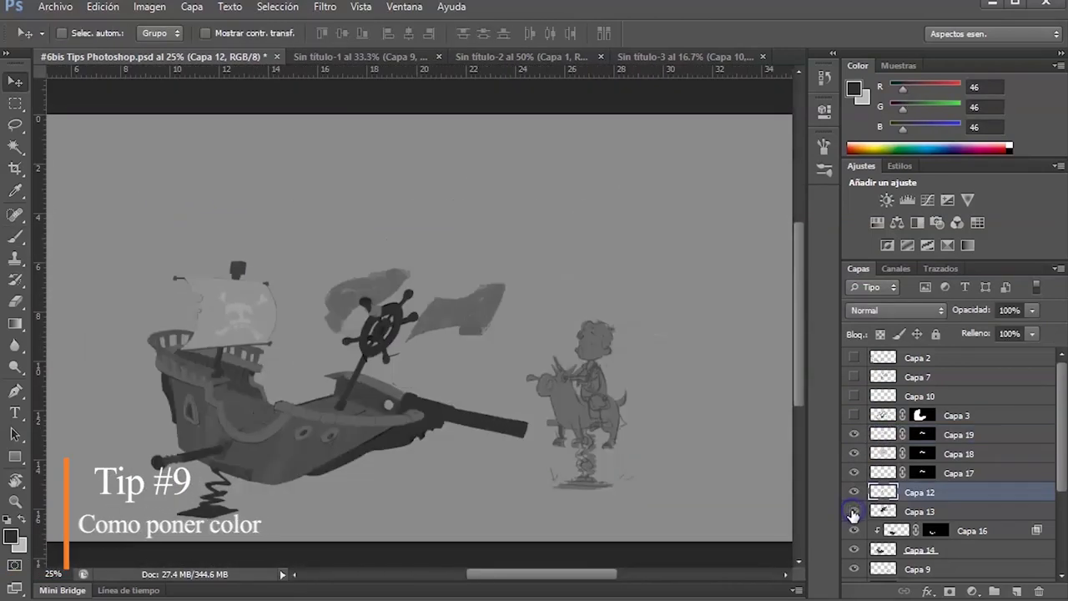
# Make Capa 13 the active layer and toggle Capa 13 and Capa 12 to identify what each contains.
pyautogui.click(854, 511)
pyautogui.click(883, 511)
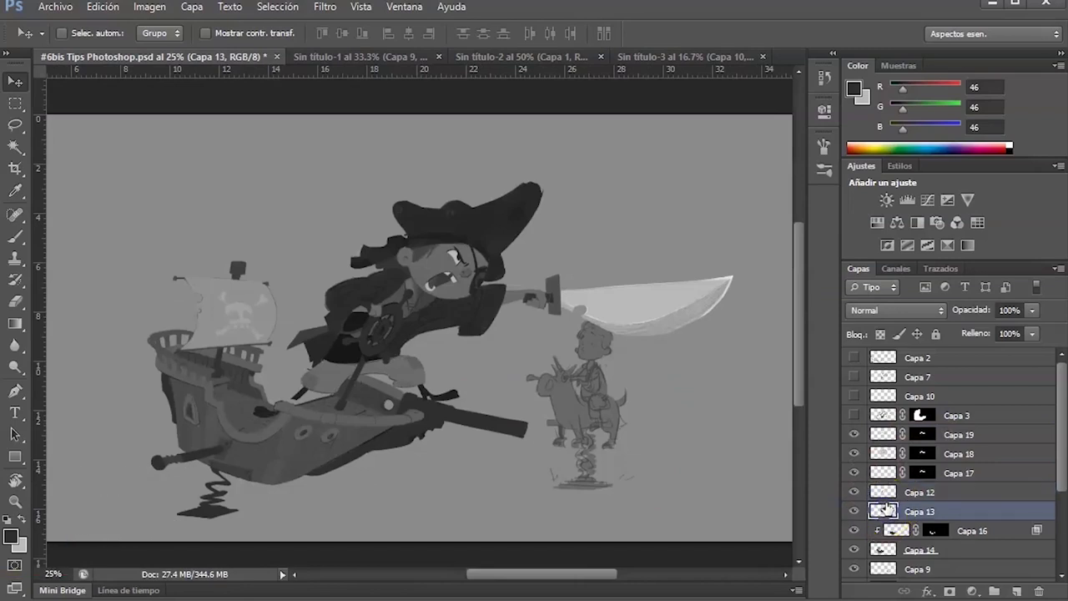
pyautogui.click(853, 512)
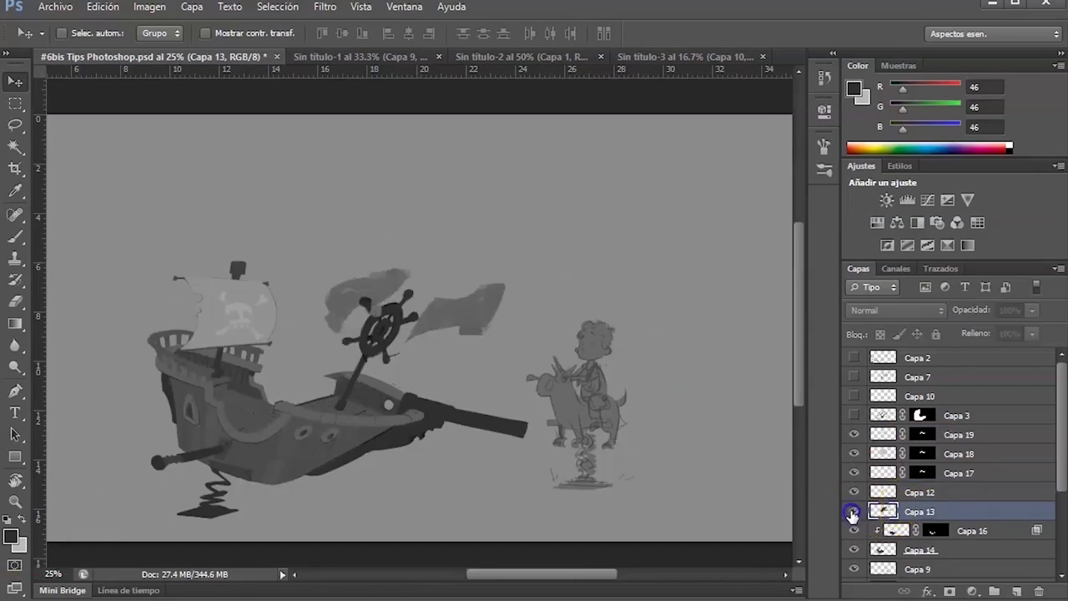
pyautogui.click(852, 513)
pyautogui.click(853, 493)
pyautogui.click(852, 492)
# Toggle the visibility of the coat texture layers Capa 17, 18 and 19 and of Capa 13 to review their contents.
pyautogui.moveTo(854, 472); pyautogui.dragTo(855, 448)
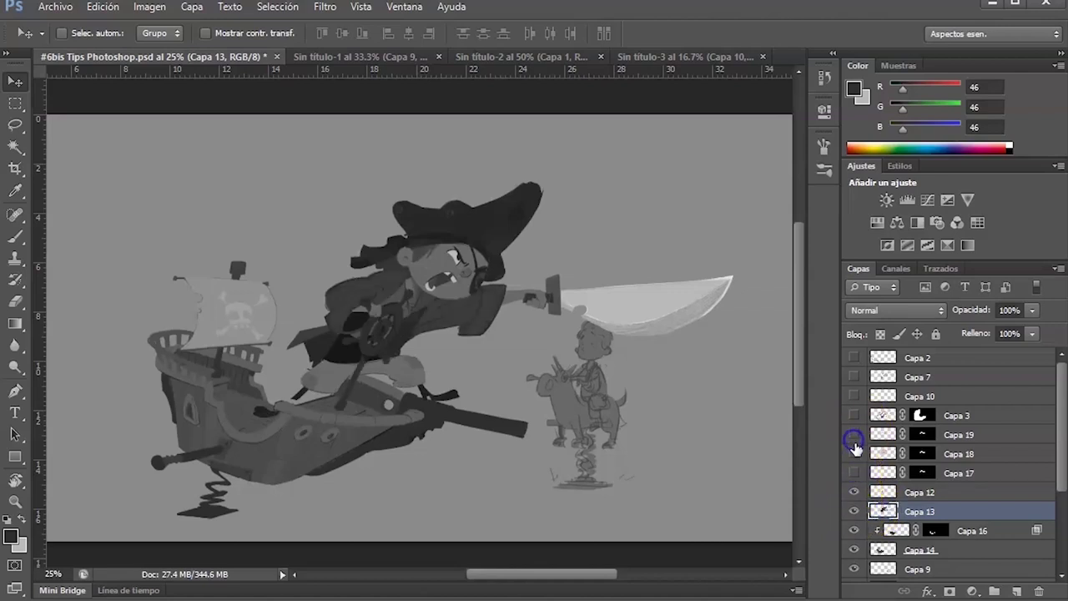
pyautogui.click(854, 433)
pyautogui.click(854, 453)
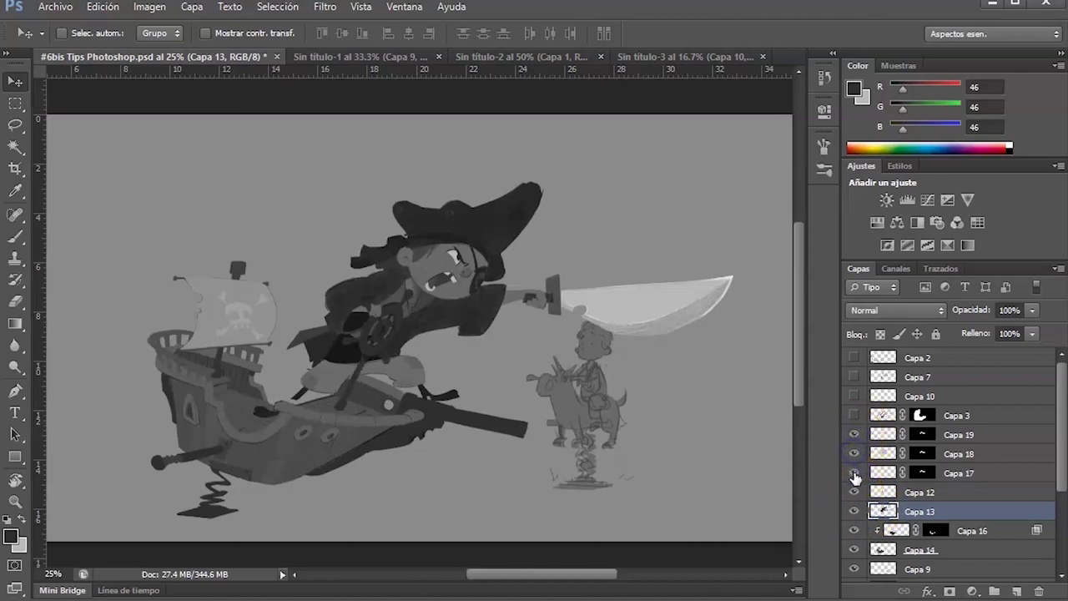
pyautogui.click(854, 474)
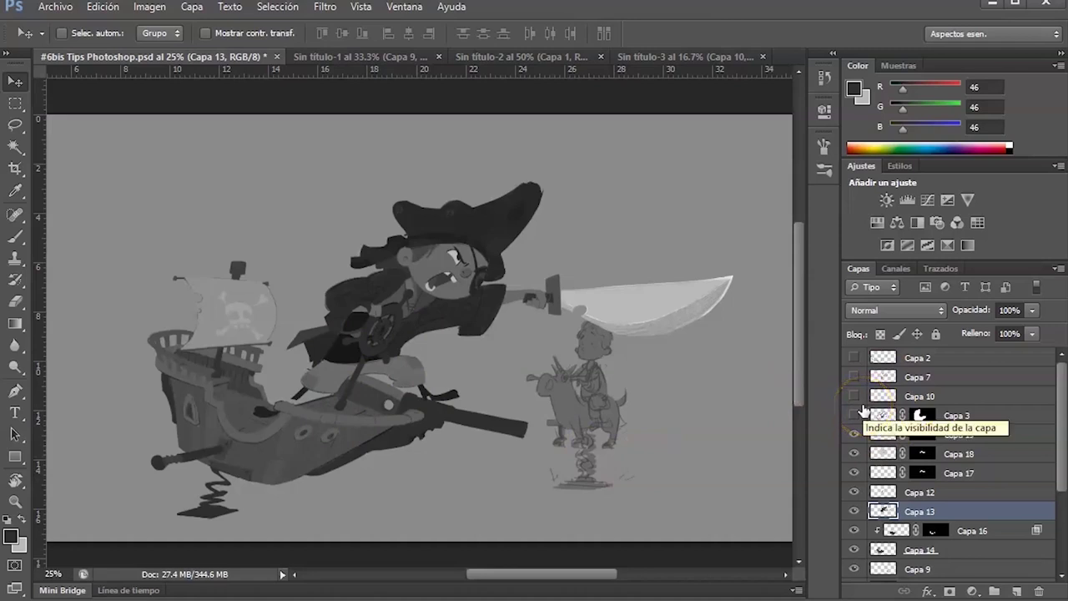
pyautogui.click(854, 511)
pyautogui.click(855, 511)
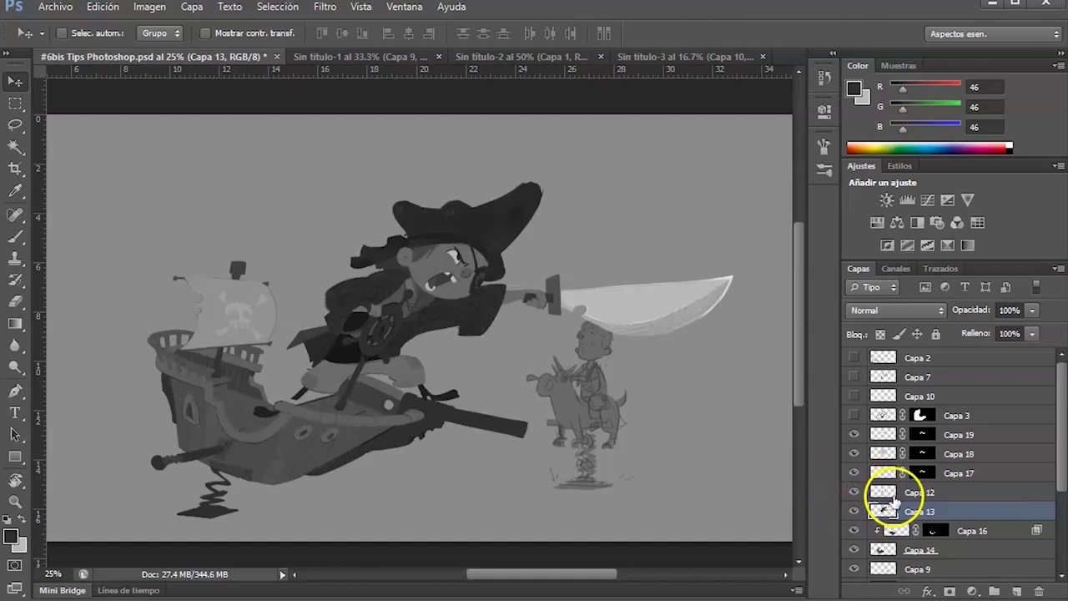
# Select the pirate's face, outstretched arm and back hand on Capa 13 with the Magic Wand at tolerance 10.
pyautogui.press('w')
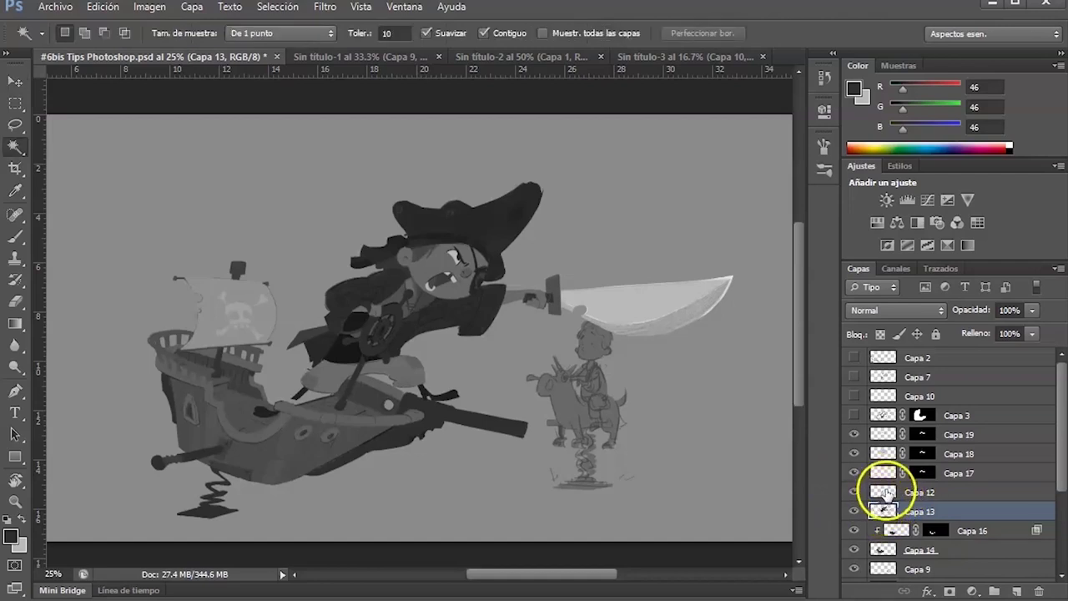
pyautogui.click(853, 511)
pyautogui.click(853, 511)
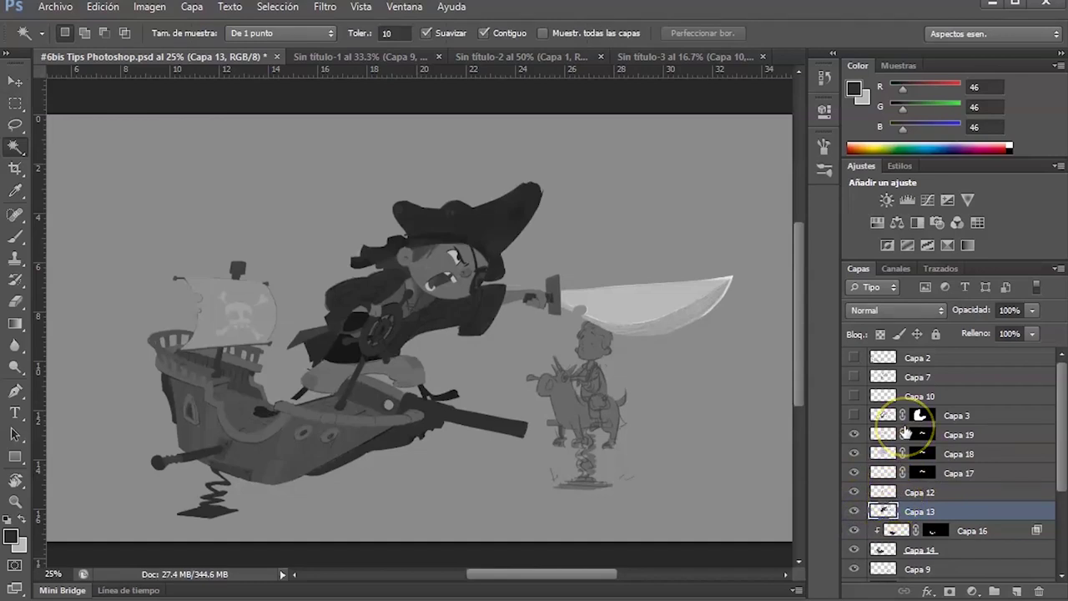
pyautogui.keyDown('shift'); pyautogui.click(524, 298); pyautogui.keyUp('shift')
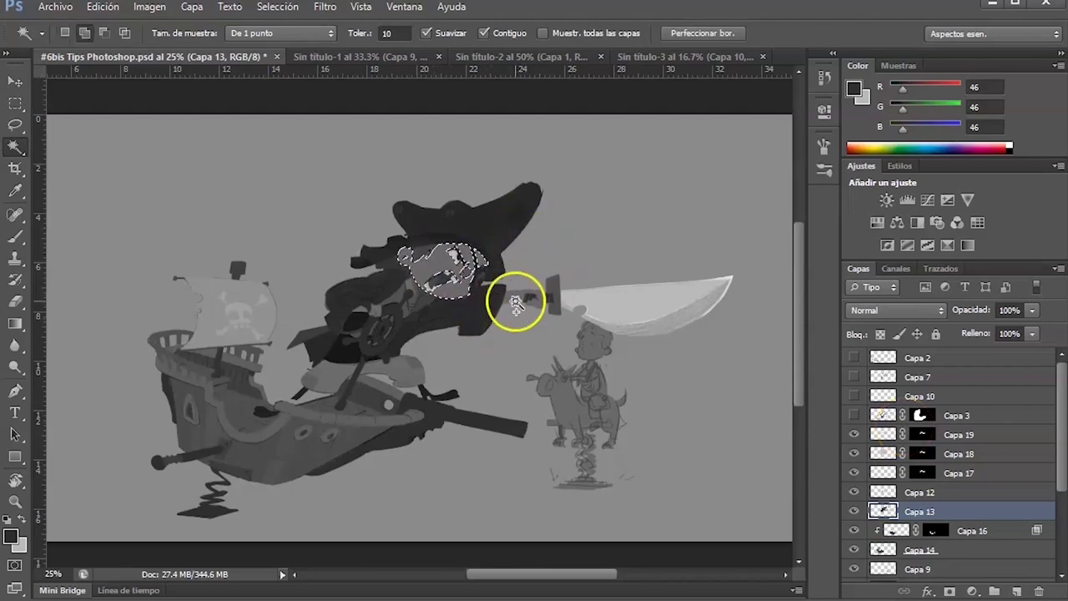
pyautogui.keyDown('shift'); pyautogui.click(364, 311); pyautogui.keyUp('shift')
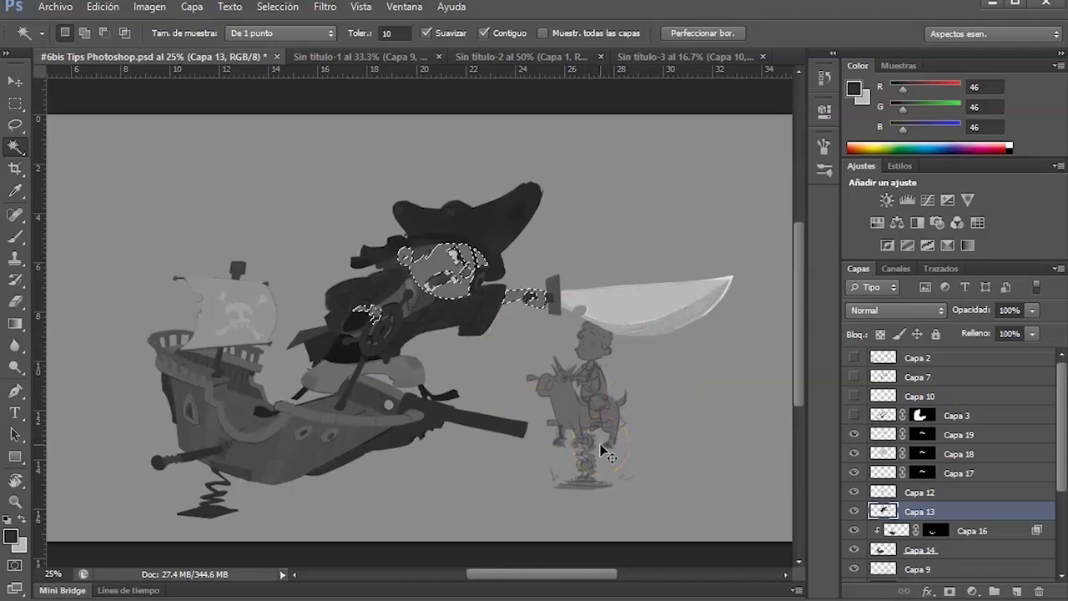
# Hide the selection outline while keeping the pirate's skin areas selected.
pyautogui.click(477, 240)
pyautogui.moveTo(454, 292); pyautogui.dragTo(540, 307)
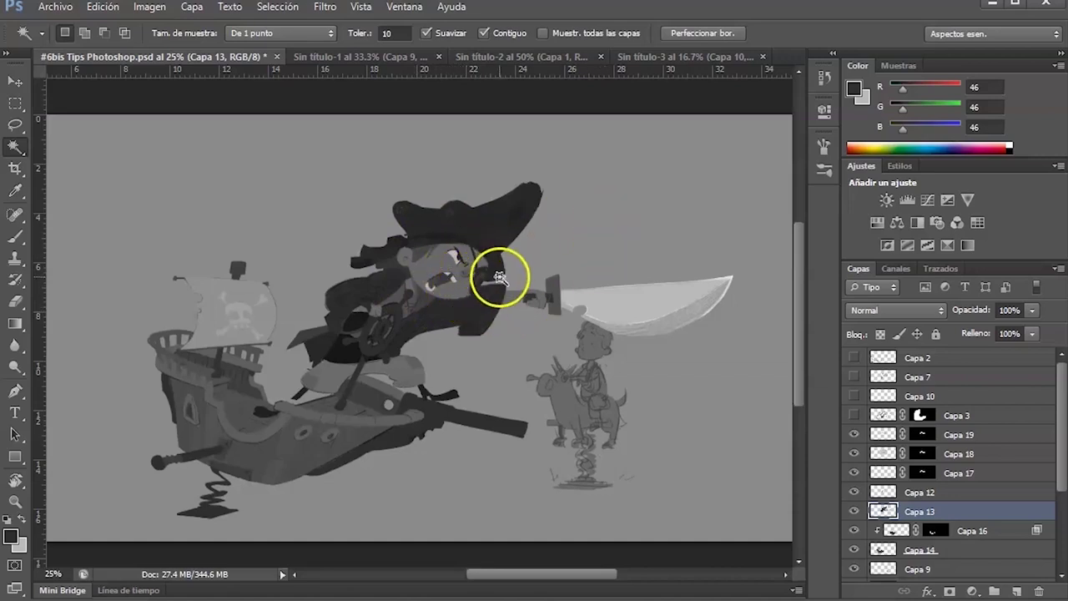
pyautogui.hotkey('ctrl', 'h')
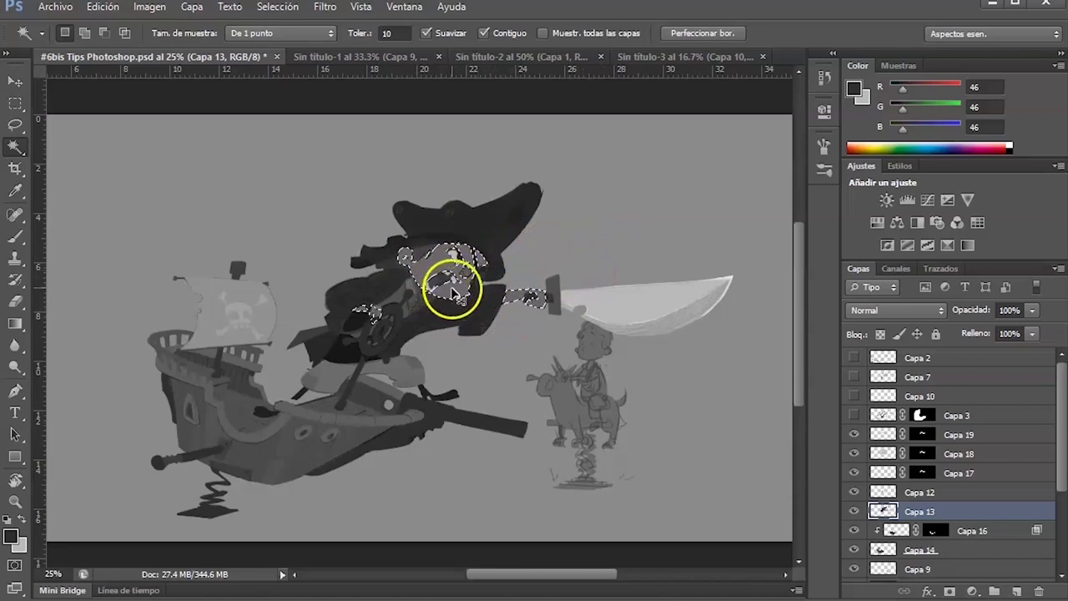
pyautogui.hotkey('ctrl', 'z')
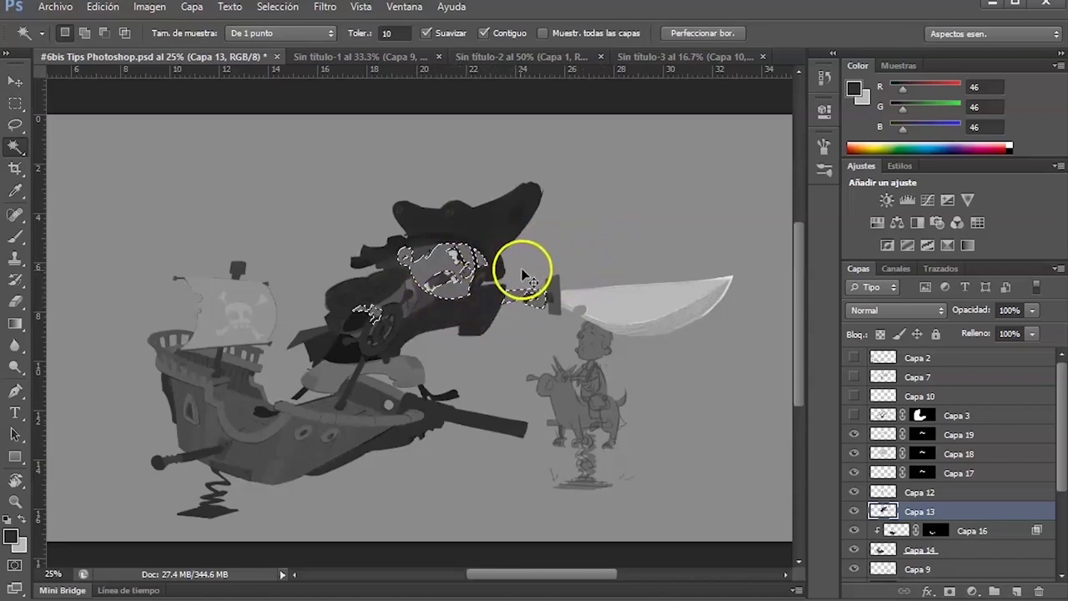
pyautogui.hotkey('ctrl', 'd')
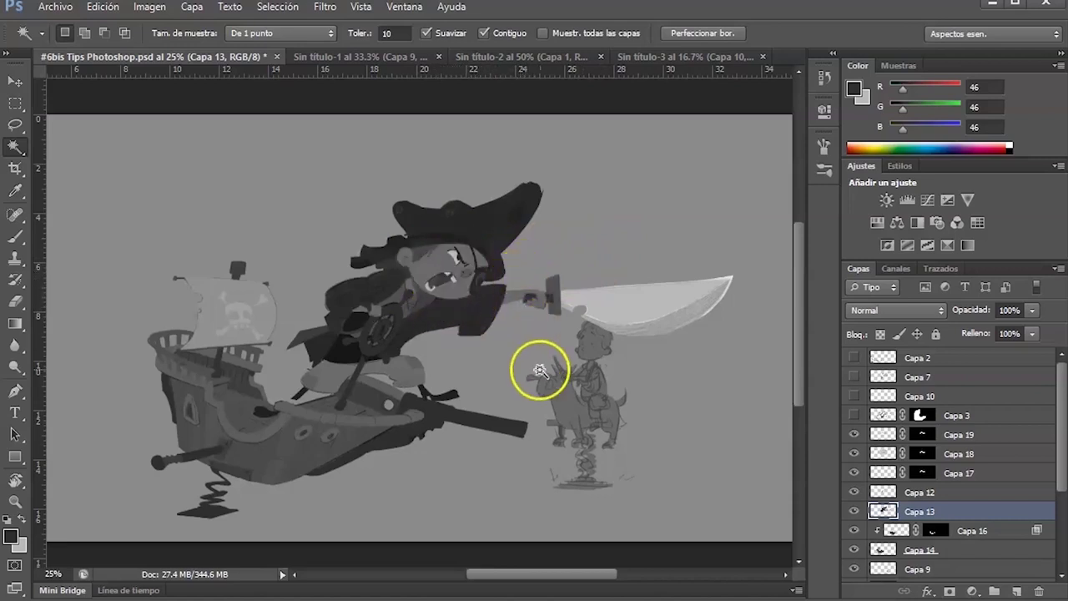
# Open Hue/Saturation for the selected skin and try shifting the hue to -43 and back to -5.
pyautogui.hotkey('ctrl', 'u')
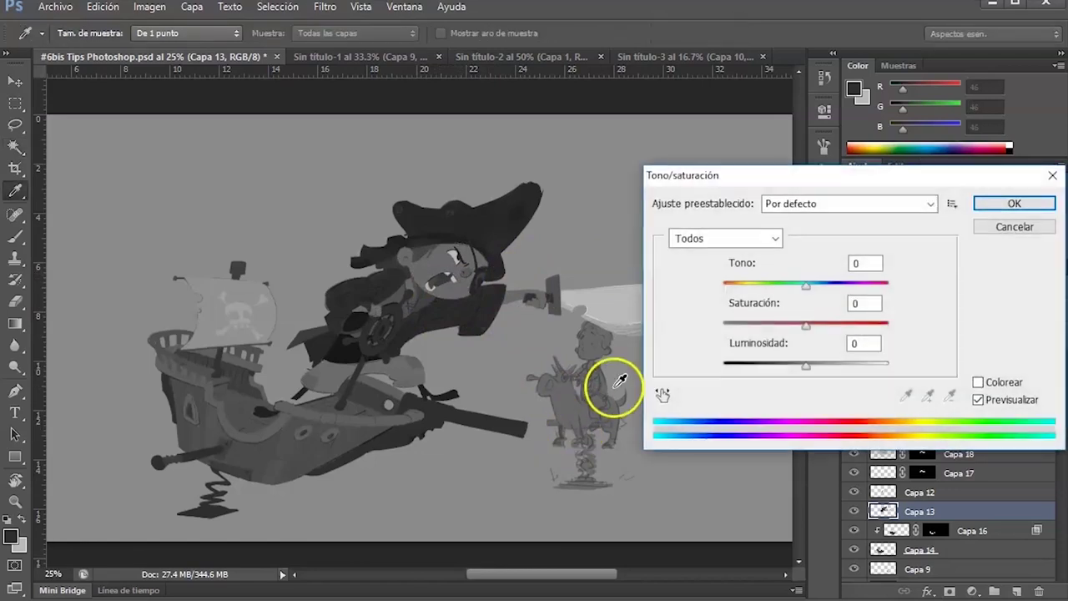
pyautogui.moveTo(866, 179); pyautogui.dragTo(791, 255)
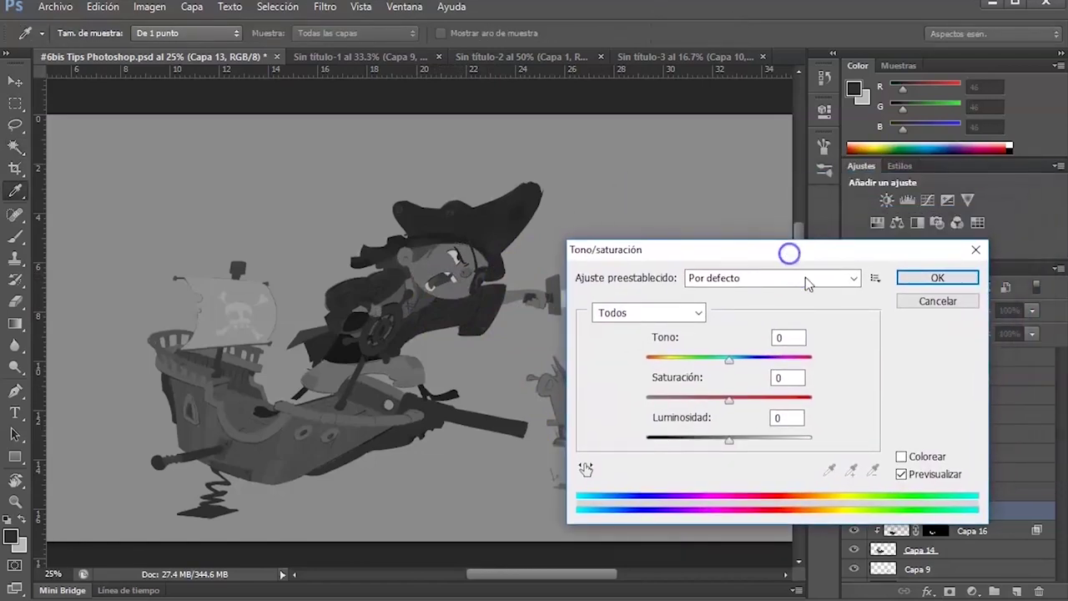
pyautogui.moveTo(730, 367); pyautogui.dragTo(693, 364)
pyautogui.moveTo(729, 399)
pyautogui.mouseDown()
pyautogui.moveTo(714, 403)
pyautogui.moveTo(739, 408)
pyautogui.mouseUp()
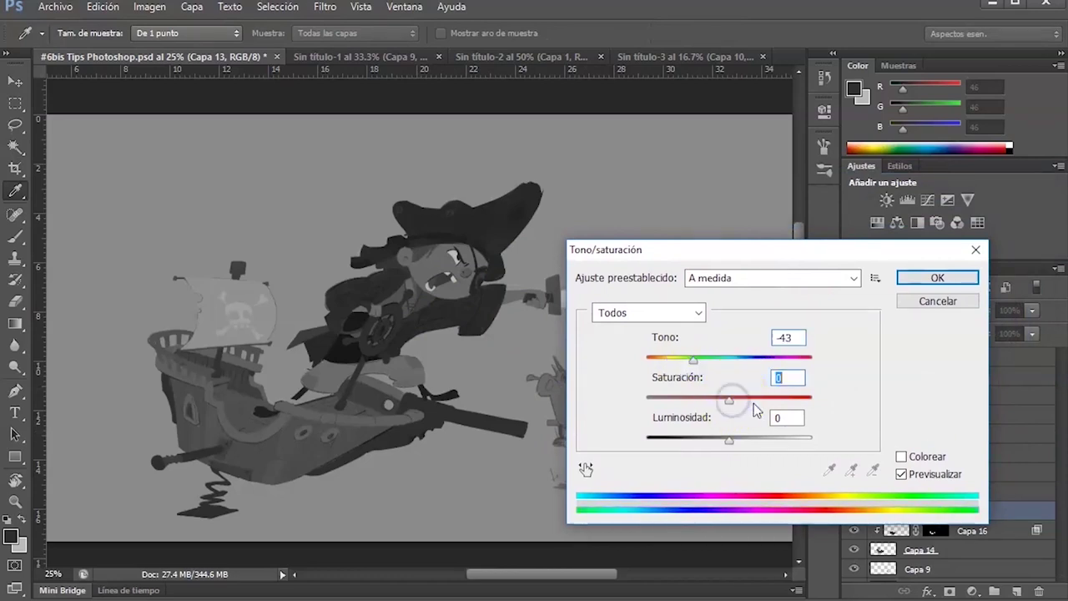
pyautogui.moveTo(695, 365); pyautogui.dragTo(728, 370)
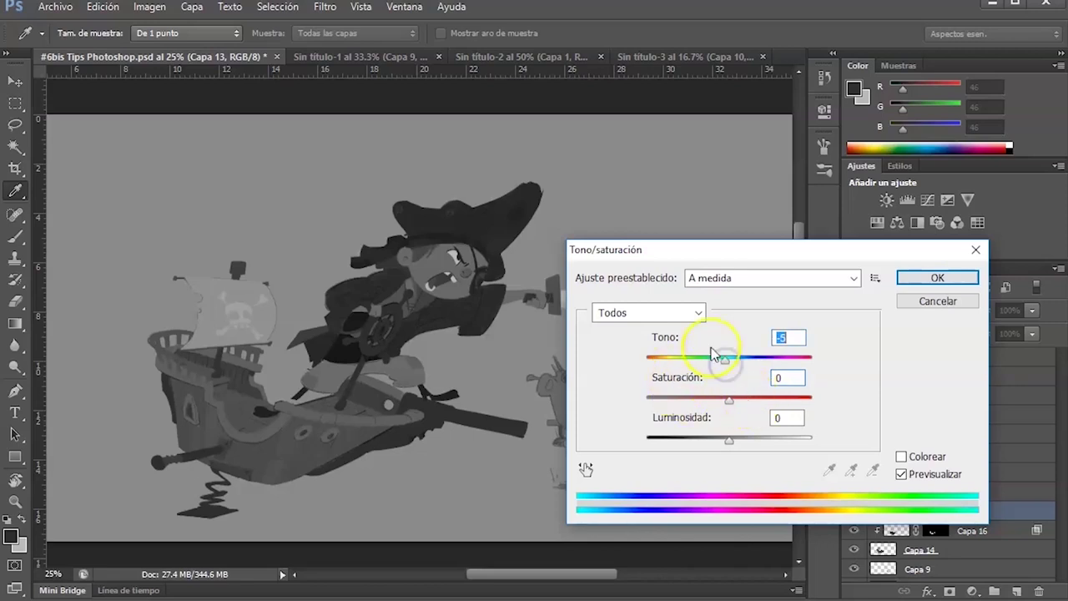
# Colorize the pirate's skin with hue 25, saturation 37 and lightness +35, and apply the adjustment.
pyautogui.click(903, 457)
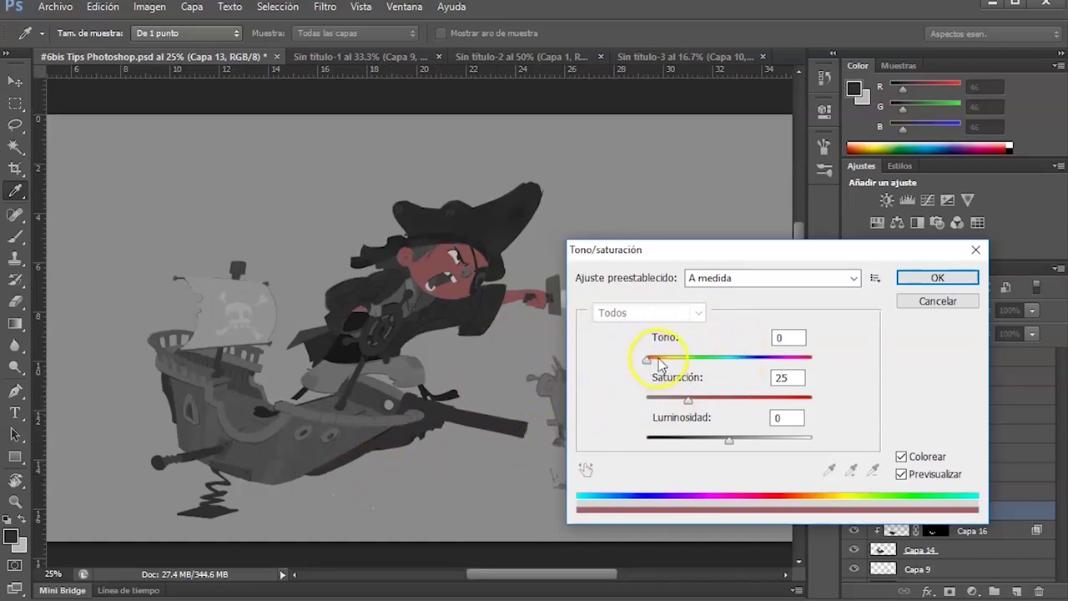
pyautogui.moveTo(657, 357); pyautogui.dragTo(664, 357)
pyautogui.moveTo(732, 444); pyautogui.dragTo(752, 442)
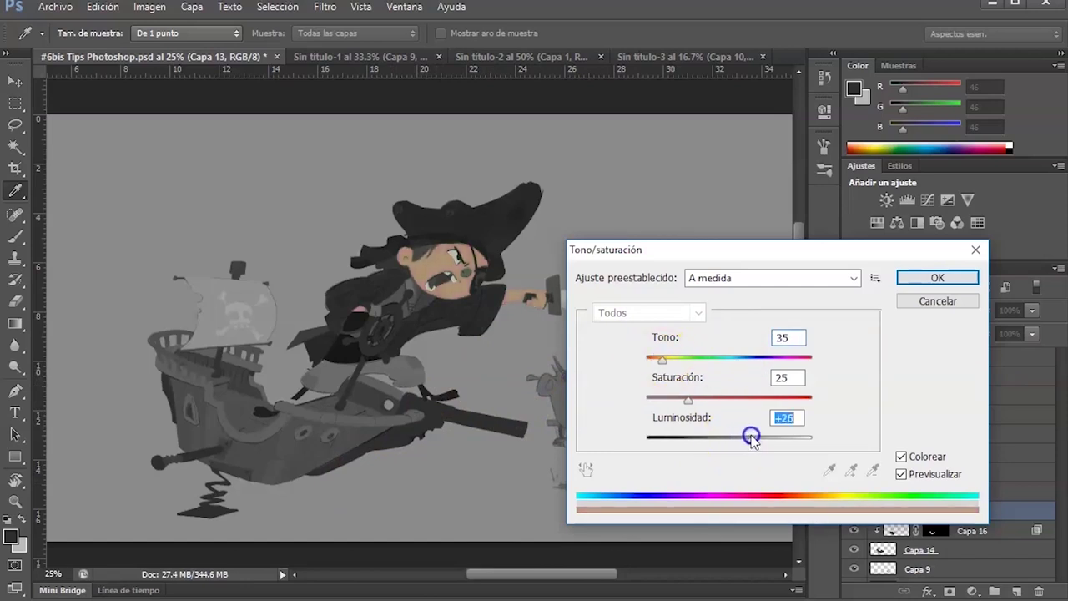
pyautogui.moveTo(689, 402); pyautogui.dragTo(709, 401)
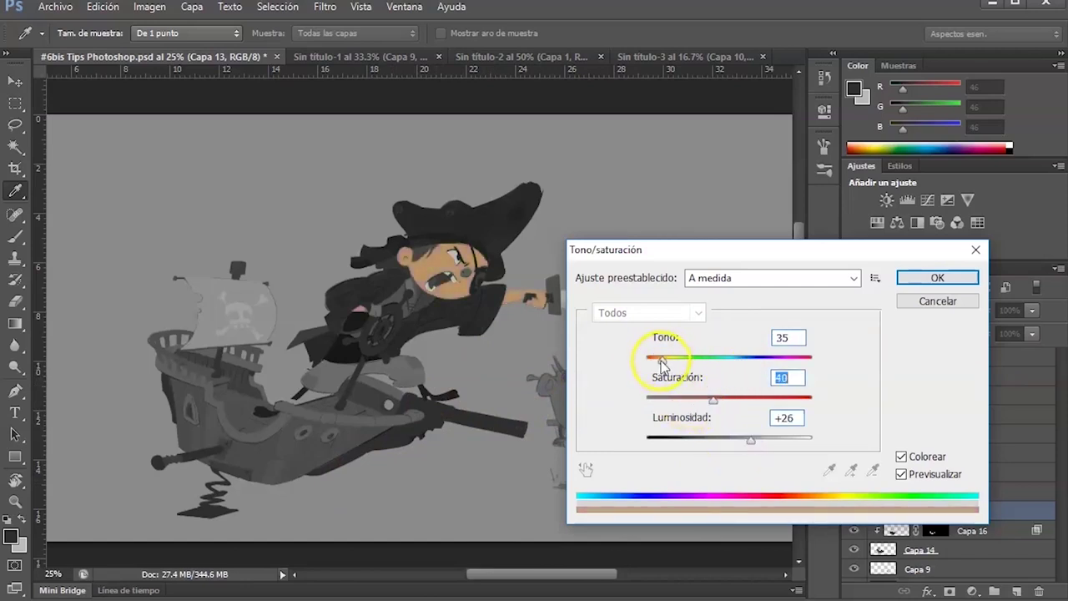
pyautogui.moveTo(753, 446); pyautogui.dragTo(759, 442)
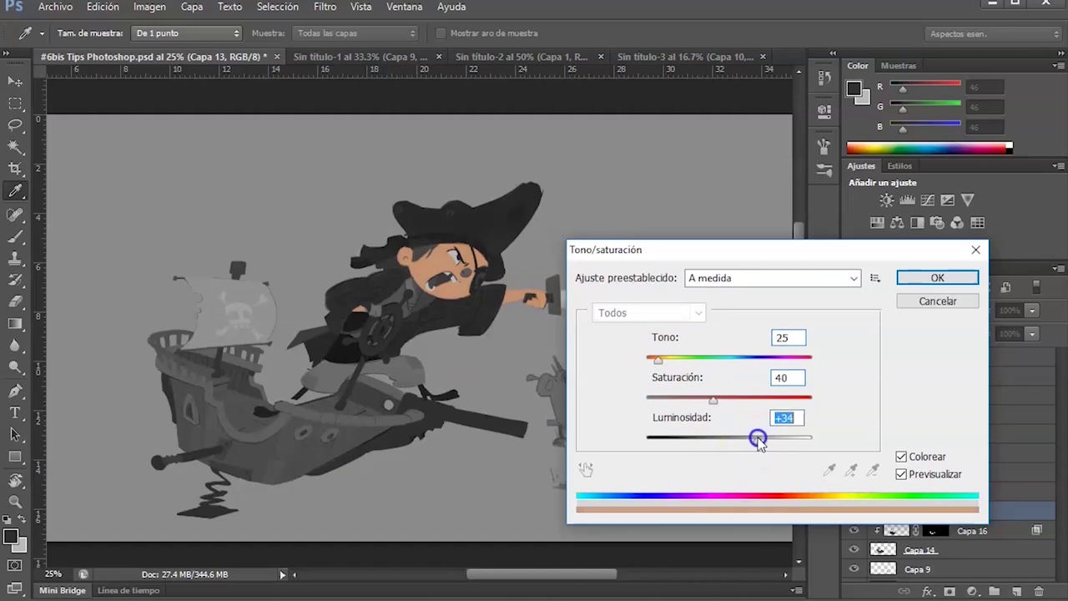
pyautogui.moveTo(714, 405); pyautogui.dragTo(709, 402)
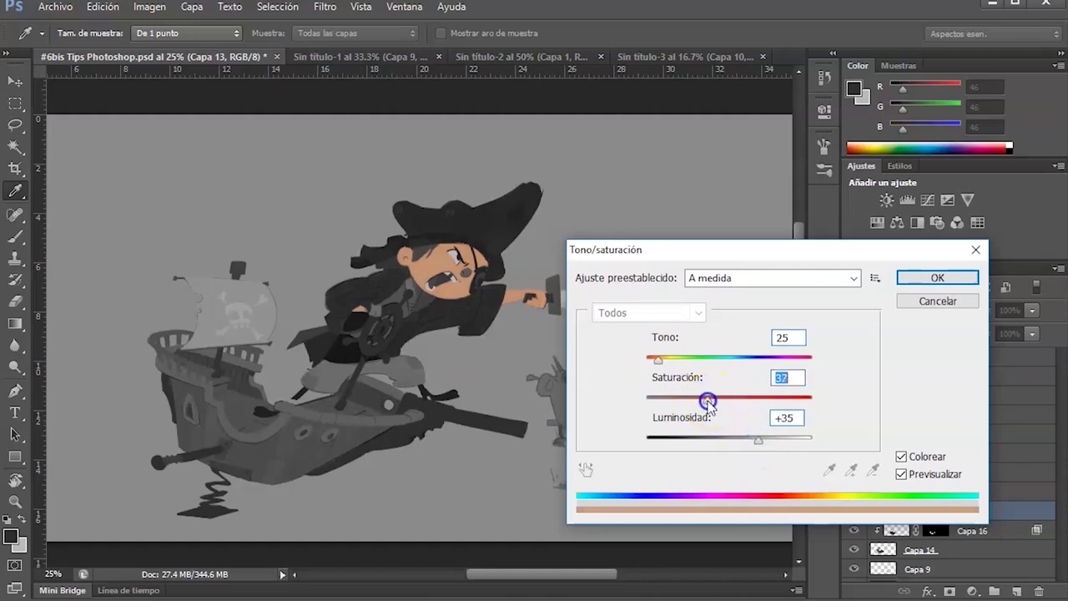
pyautogui.click(937, 278)
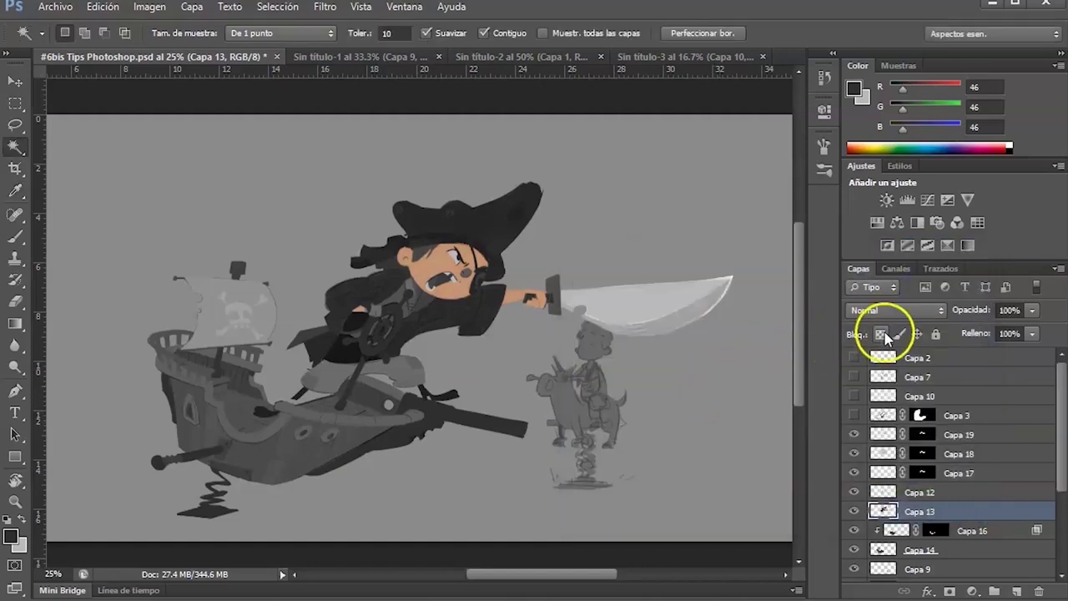
# Select the pirate's nose and colorize it with Hue/Saturation at hue 0, saturation 25 and lightness +23.
pyautogui.click(467, 271)
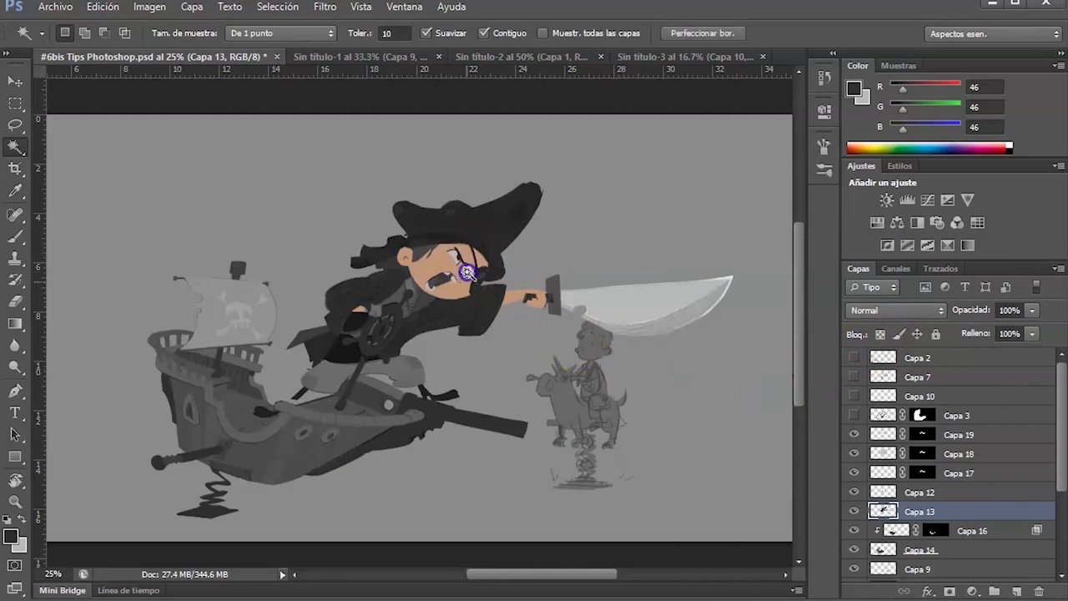
pyautogui.hotkey('ctrl', 'u')
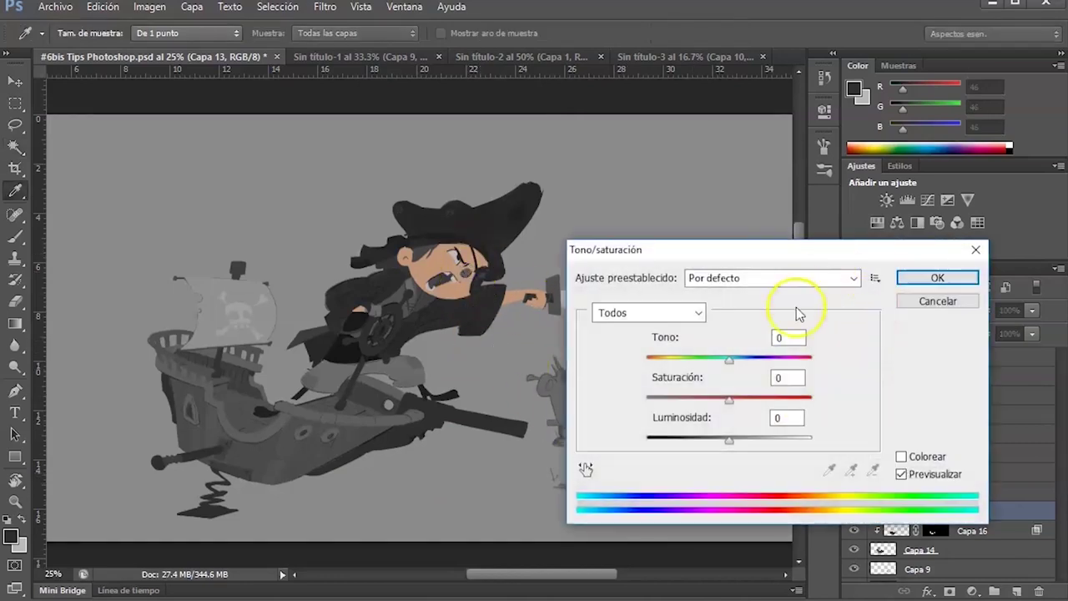
pyautogui.click(901, 457)
pyautogui.moveTo(730, 438); pyautogui.dragTo(747, 441)
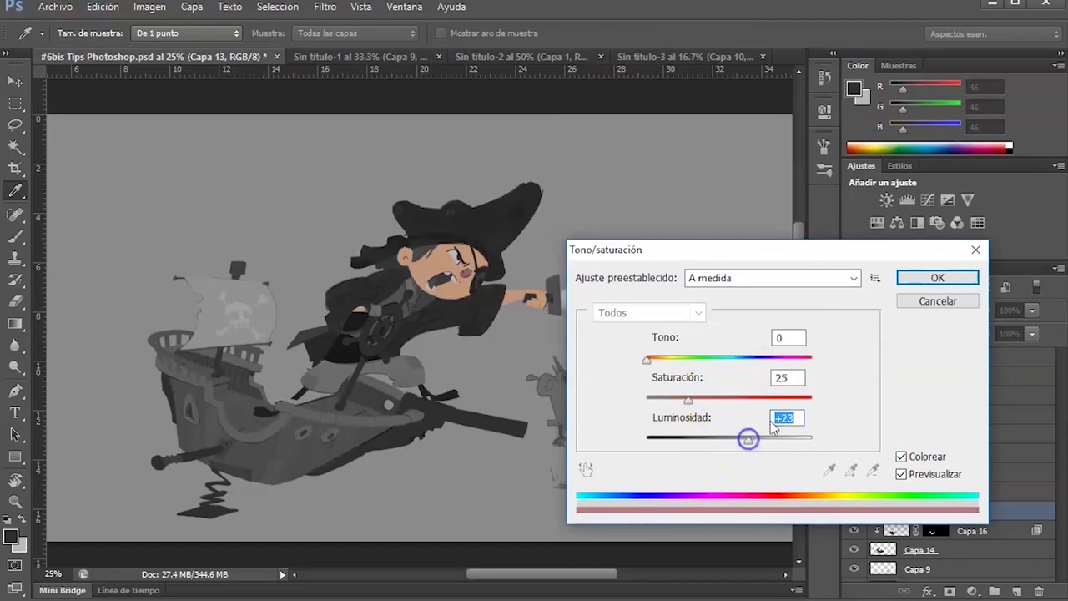
pyautogui.click(938, 280)
# Switch to the Move tool and toggle Capa 13's visibility to check the coloured pirate layer.
pyautogui.press('v')
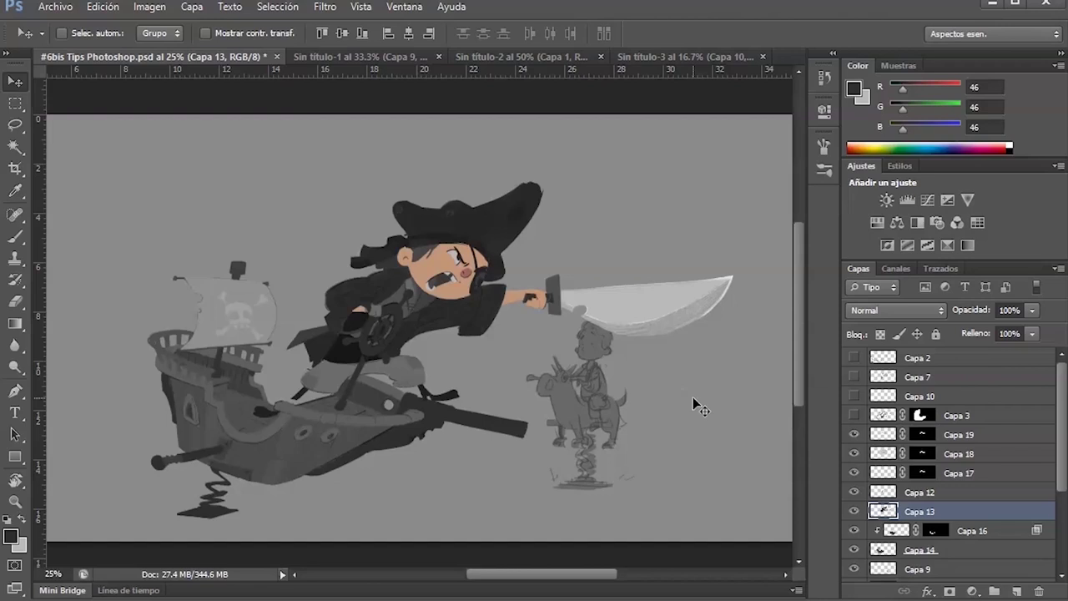
pyautogui.click(853, 510)
pyautogui.click(853, 511)
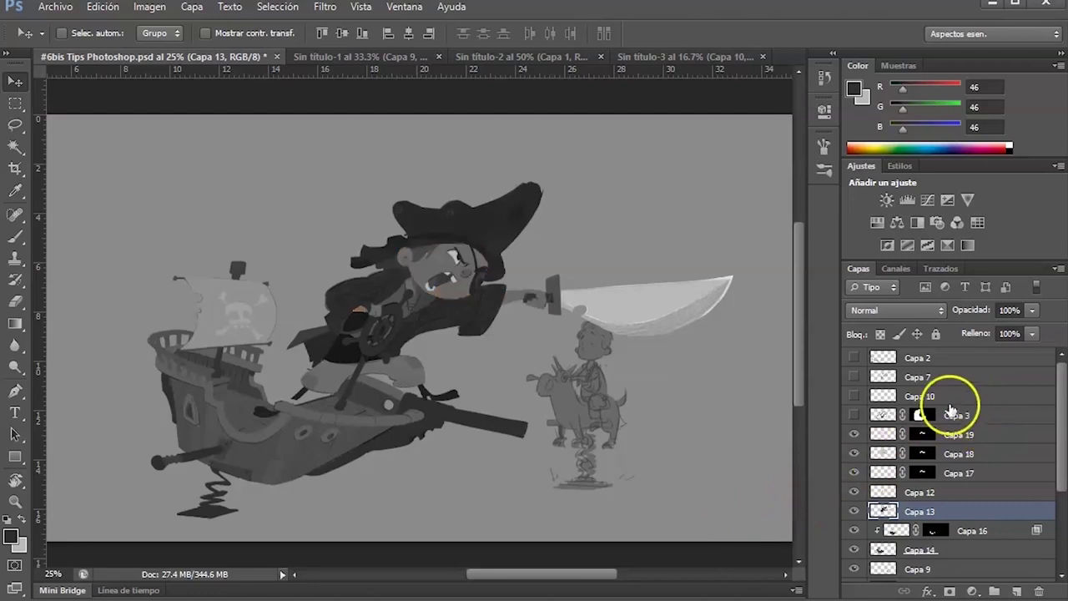
# Group the layers from Capa 19 down to Capa 15 and toggle the group's visibility to check its contents.
pyautogui.click(974, 436)
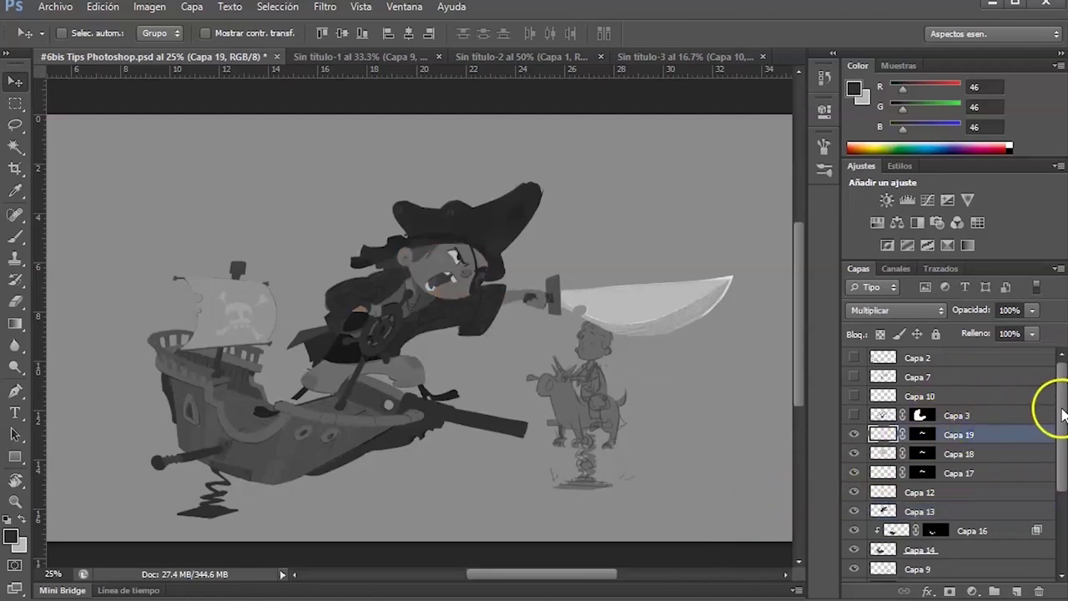
pyautogui.scroll(-4, 1049, 440)
pyautogui.keyDown('shift'); pyautogui.click(956, 511); pyautogui.keyUp('shift')
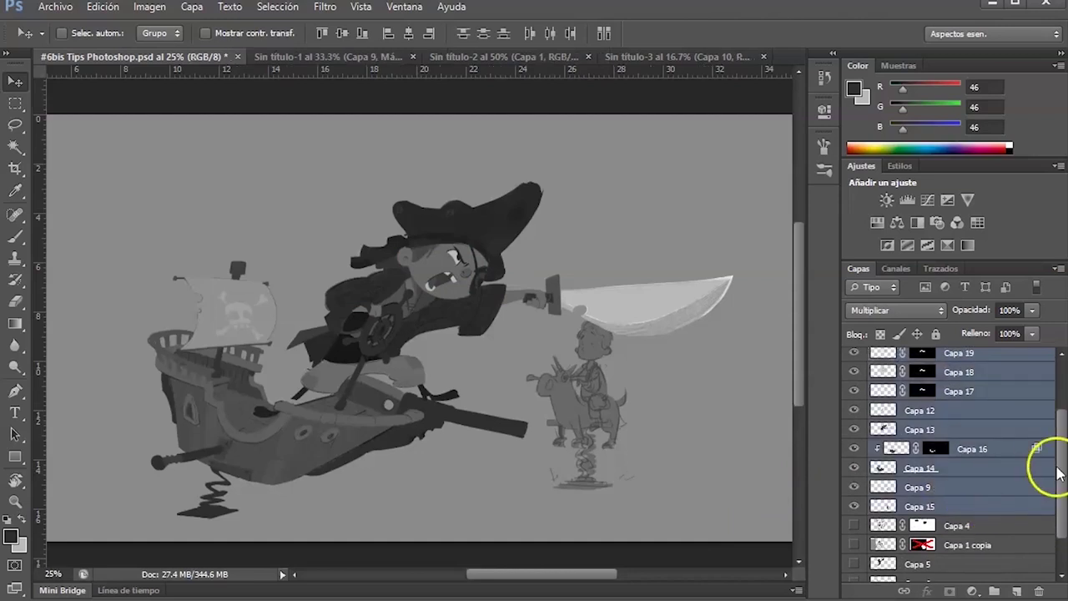
pyautogui.moveTo(1053, 467); pyautogui.dragTo(1061, 435)
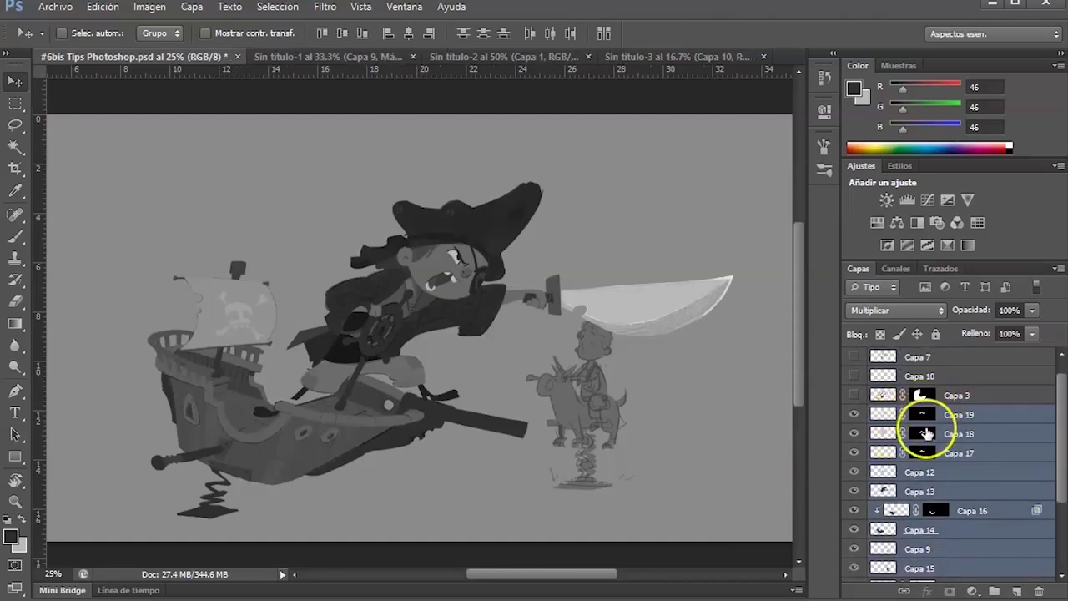
pyautogui.moveTo(1060, 442); pyautogui.dragTo(1064, 391)
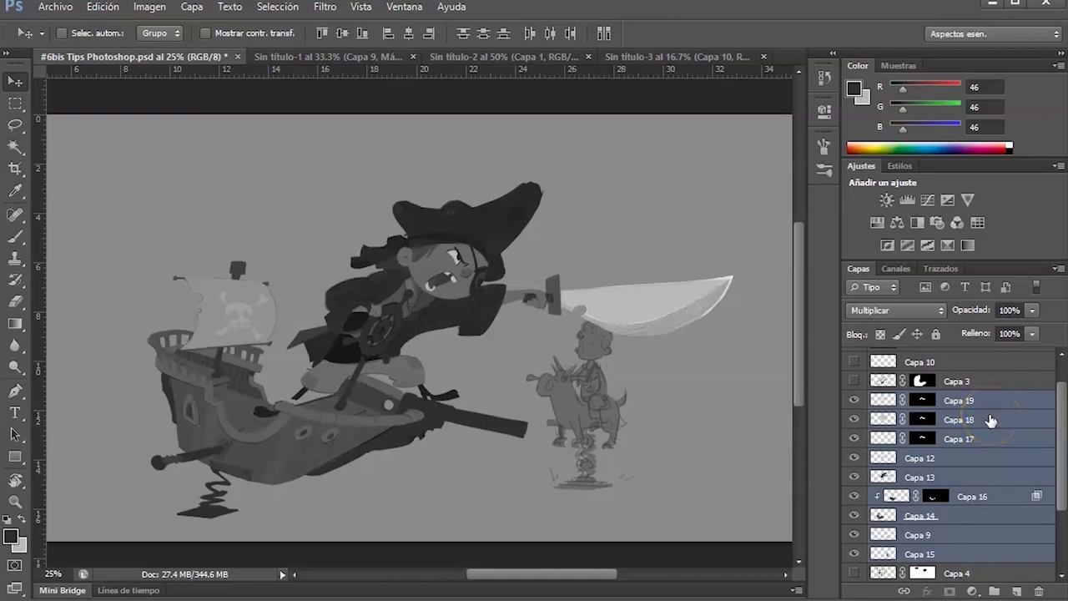
pyautogui.hotkey('ctrl', 'g')
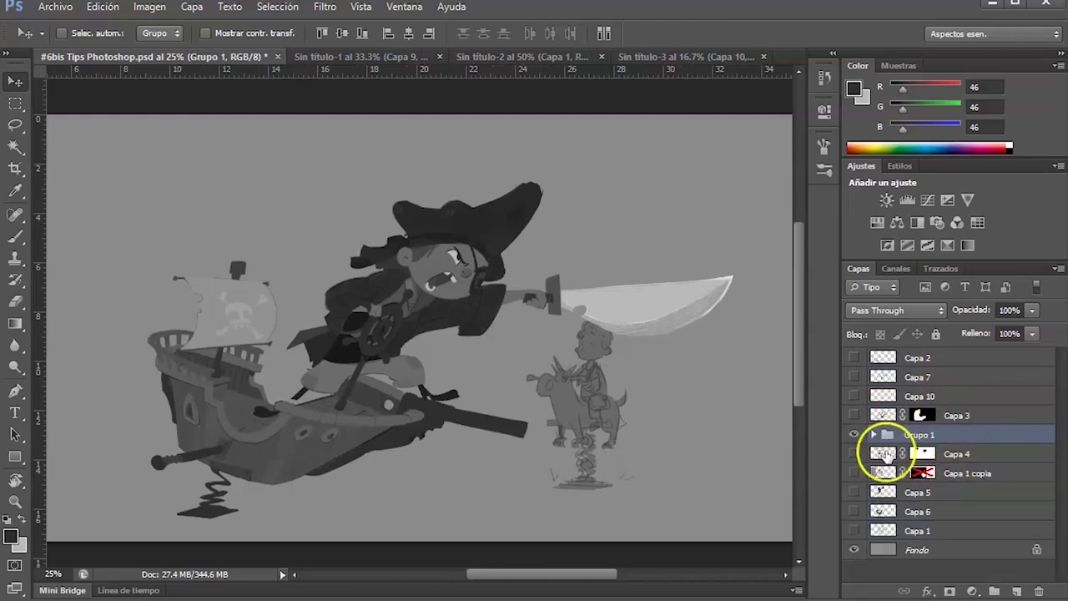
pyautogui.click(853, 435)
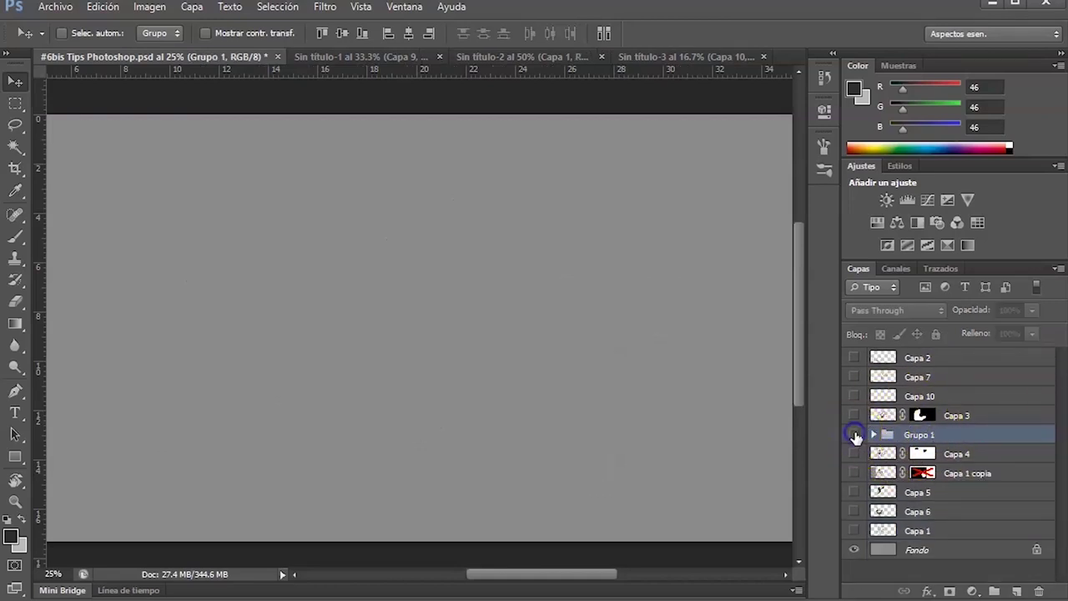
pyautogui.click(853, 435)
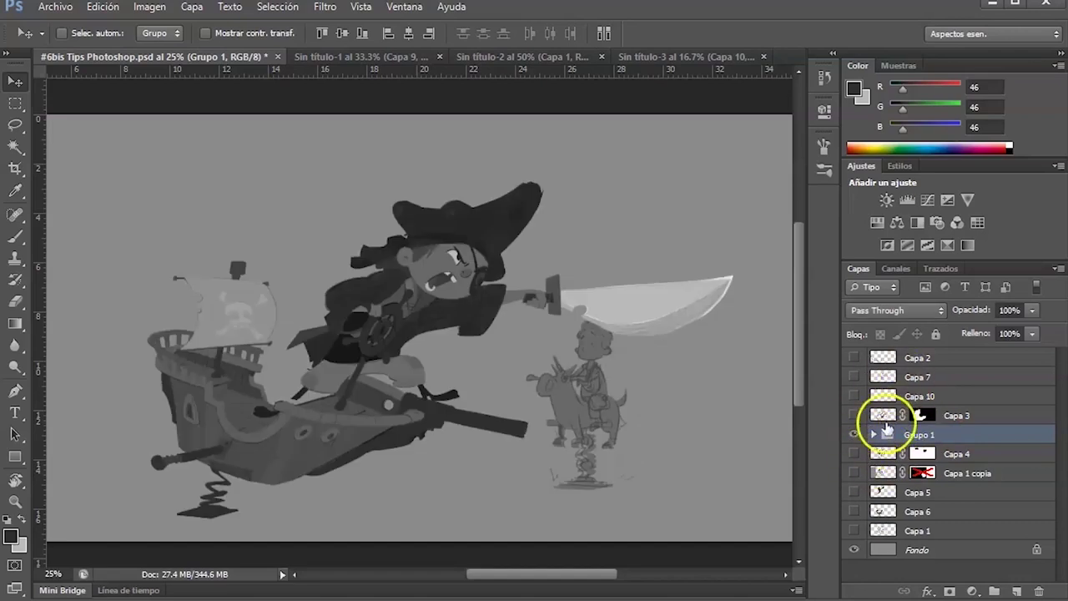
# Duplicate Grupo 1 and merge the duplicate into a single layer.
pyautogui.click(949, 436)
pyautogui.moveTo(949, 430); pyautogui.dragTo(950, 426)
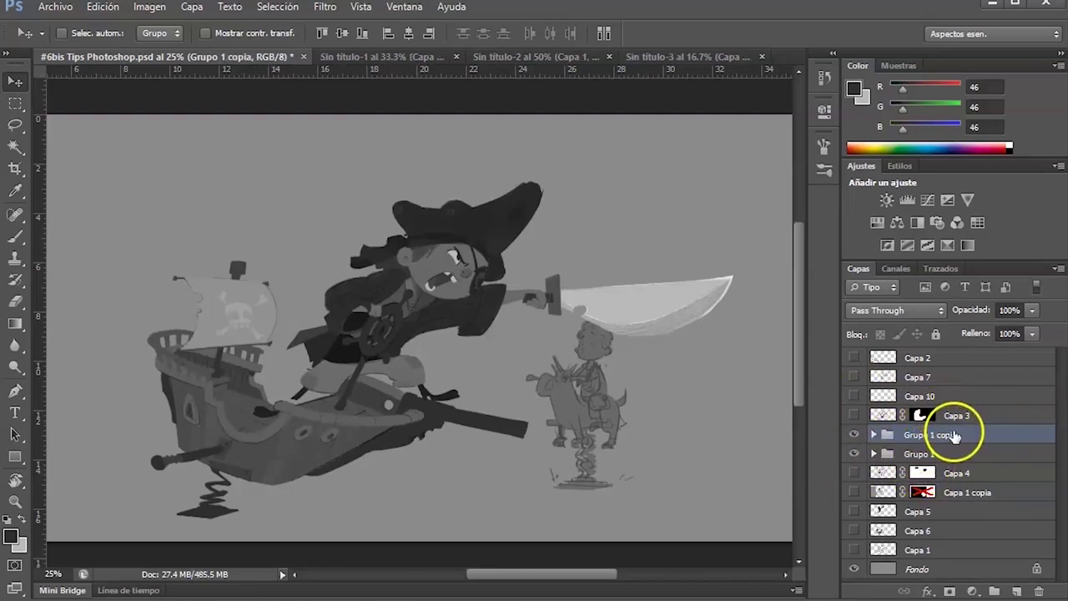
pyautogui.hotkey('ctrl', 'e')
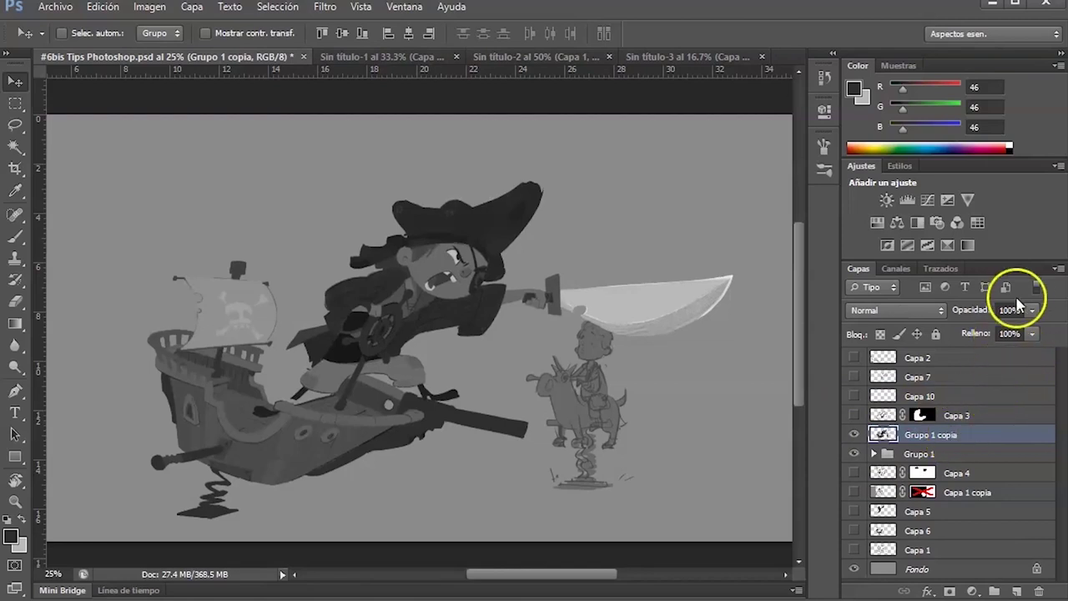
# Toggle the merged copy's visibility to compare it with Grupo 1, and leave the copy hidden.
pyautogui.click(854, 434)
pyautogui.click(854, 434)
pyautogui.click(854, 434)
pyautogui.click(854, 434)
pyautogui.click(854, 434)
pyautogui.click(854, 434)
pyautogui.click(853, 433)
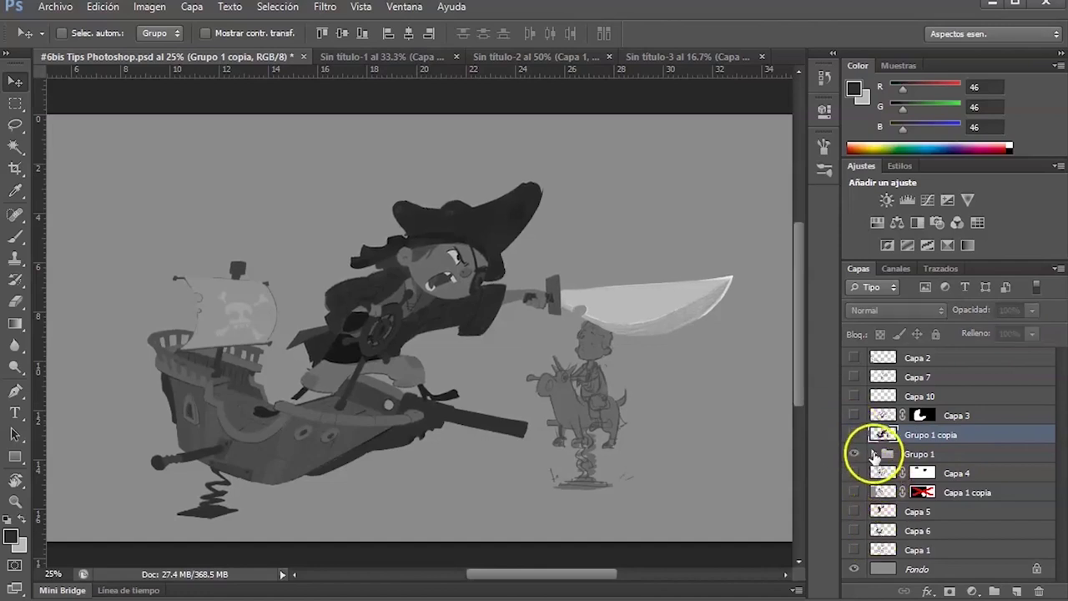
# On Capa 13 inside Grupo 1, select the pirate's skin and colorize it with Hue/Saturation in a warm skin hue, saturation 25 and lightness +32.
pyautogui.click(873, 453)
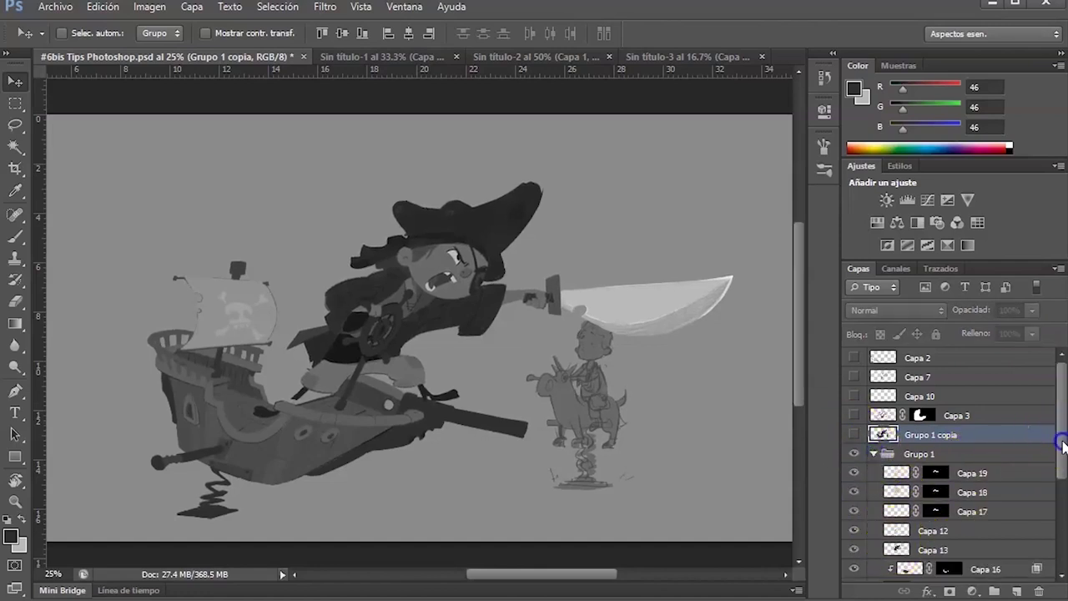
pyautogui.moveTo(1058, 436); pyautogui.dragTo(1059, 442)
pyautogui.click(896, 536)
pyautogui.click(854, 537)
pyautogui.click(853, 537)
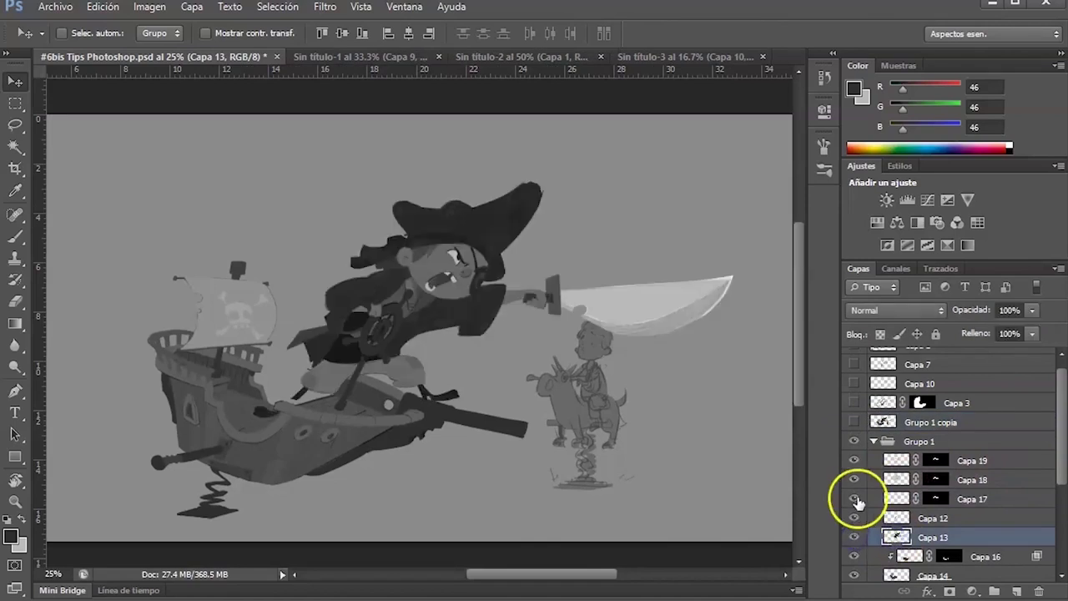
pyautogui.press('w')
pyautogui.click(463, 290)
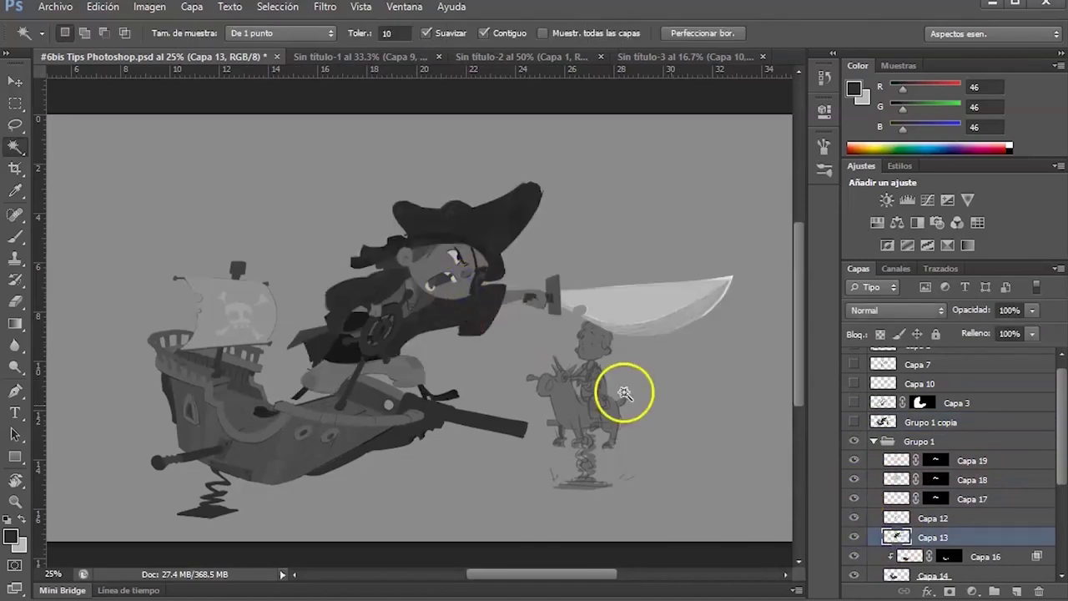
pyautogui.hotkey('ctrl', 'u')
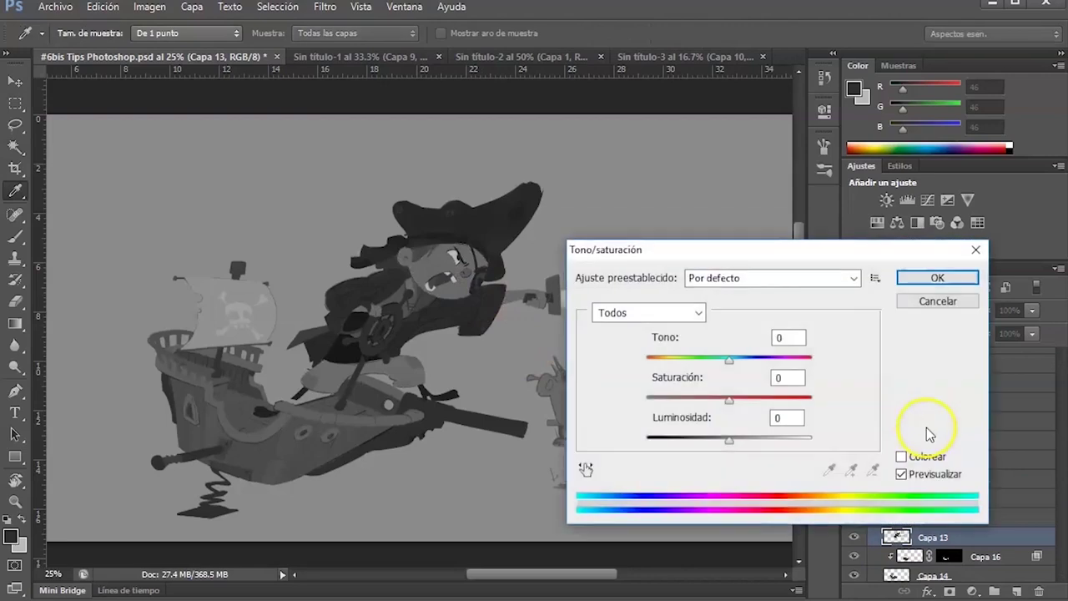
pyautogui.click(902, 457)
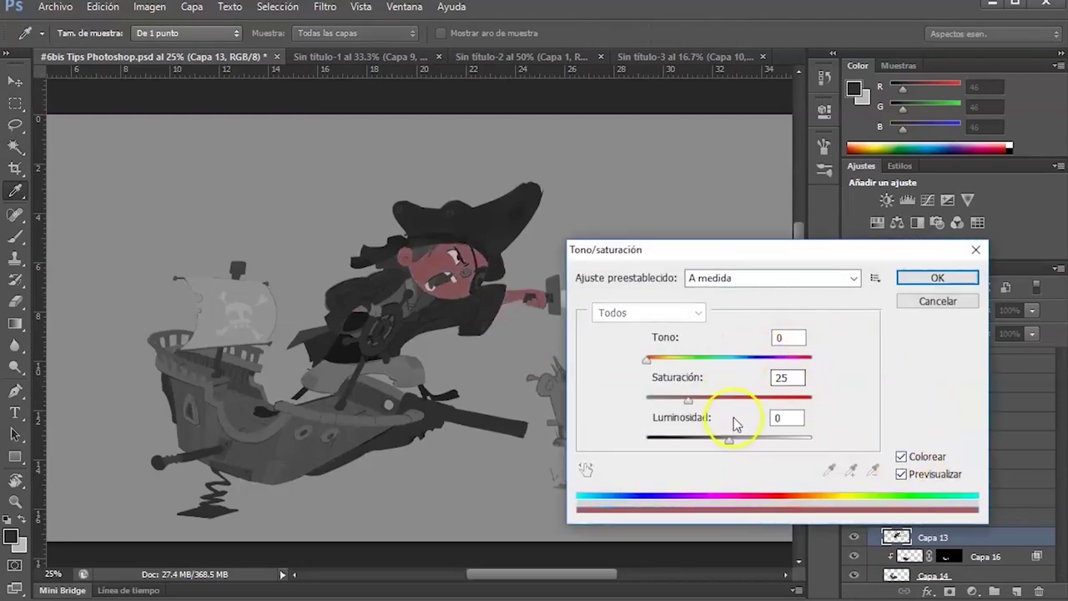
pyautogui.moveTo(733, 444); pyautogui.dragTo(756, 439)
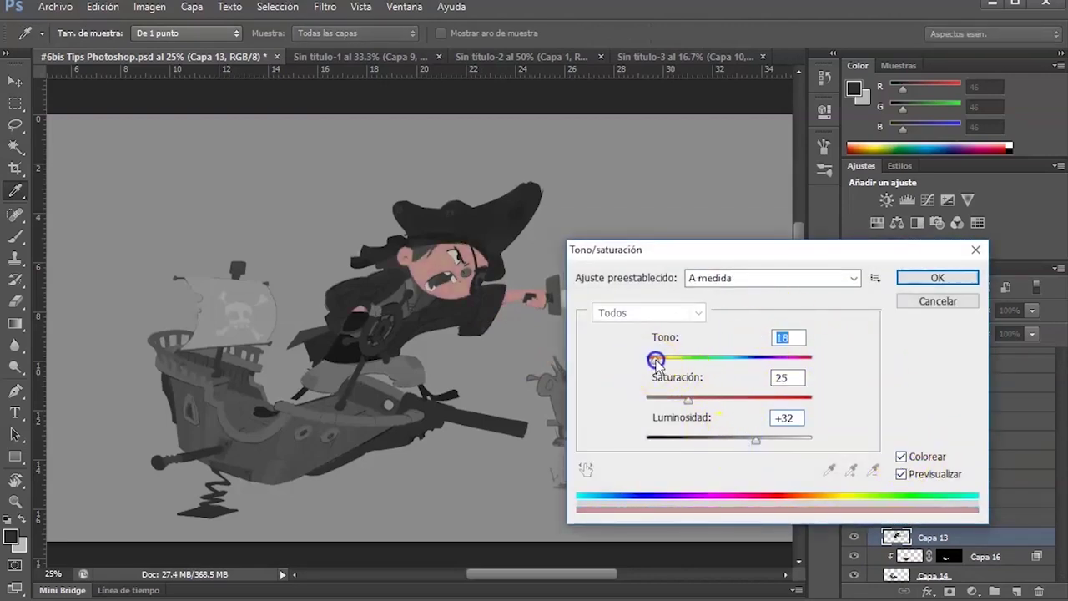
pyautogui.click(938, 278)
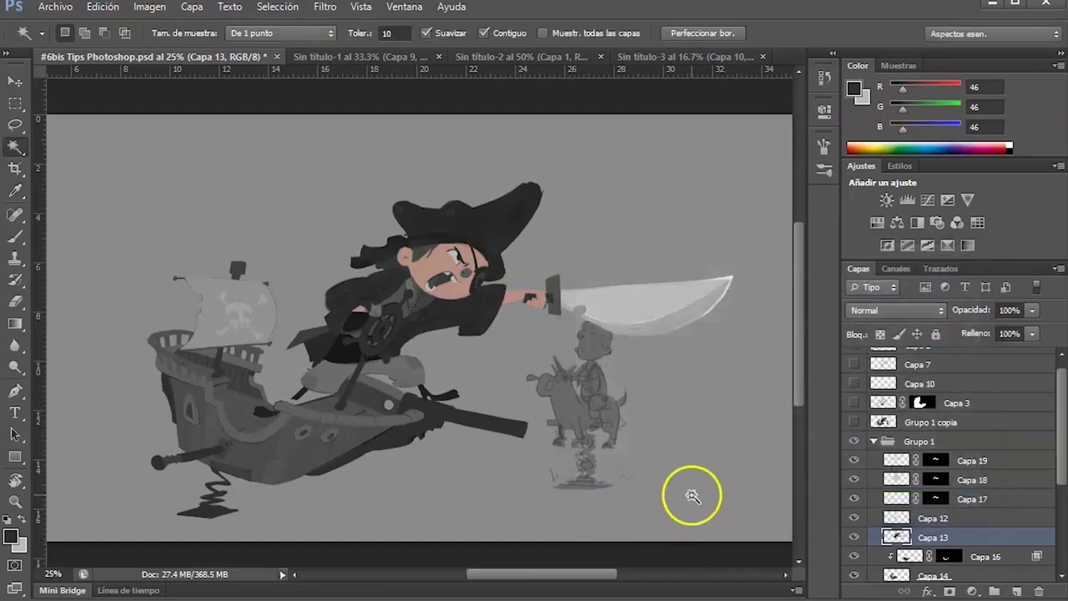
pyautogui.press('v')
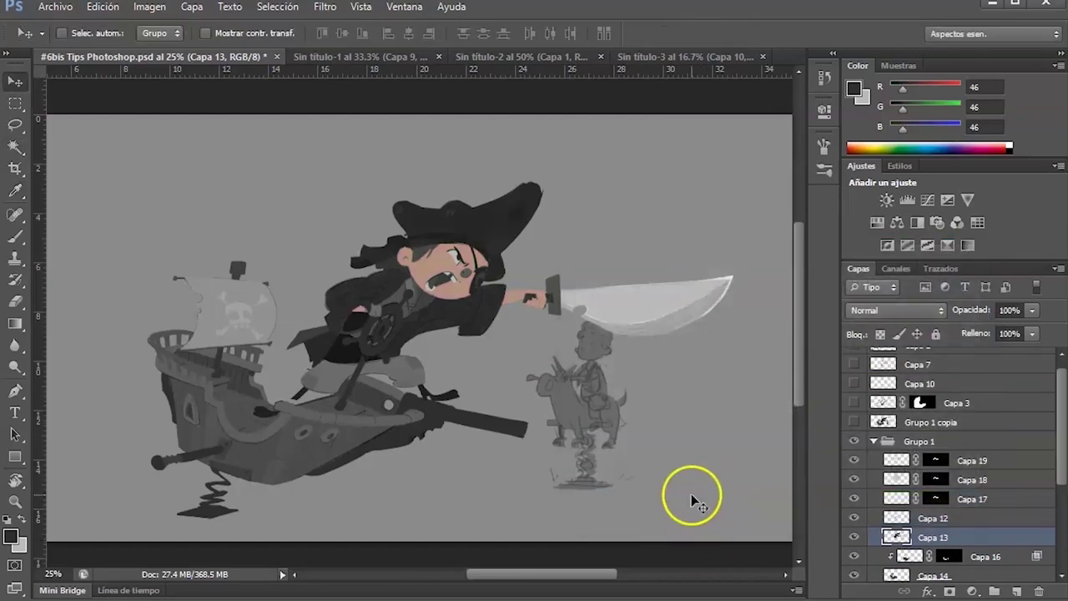
# Collapse Grupo 1, add a default Black & White adjustment layer above it, and toggle the adjustment to check its effect.
pyautogui.click(874, 440)
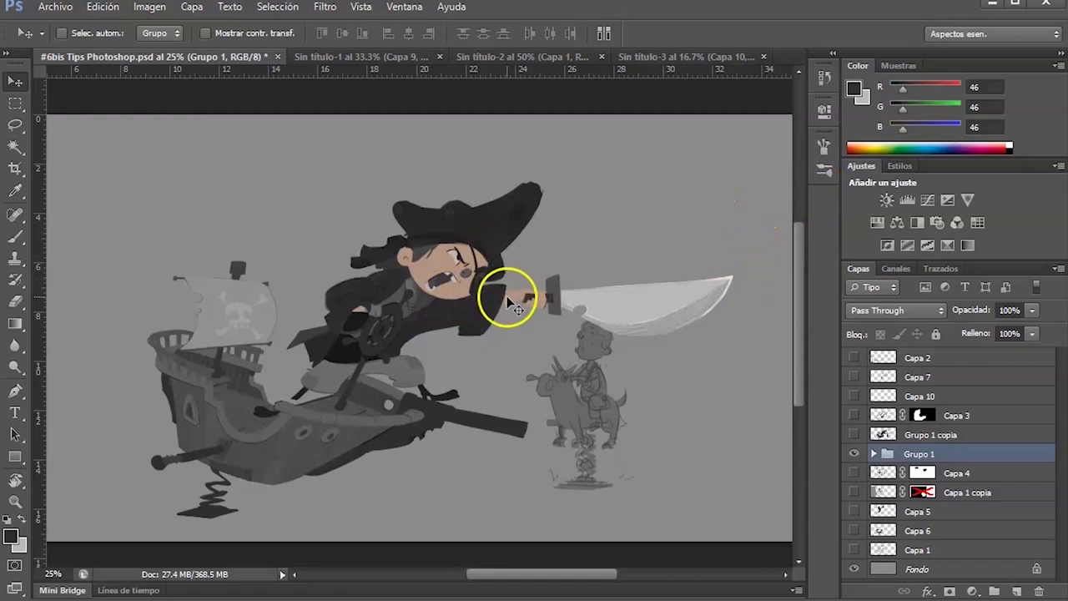
pyautogui.click(972, 591)
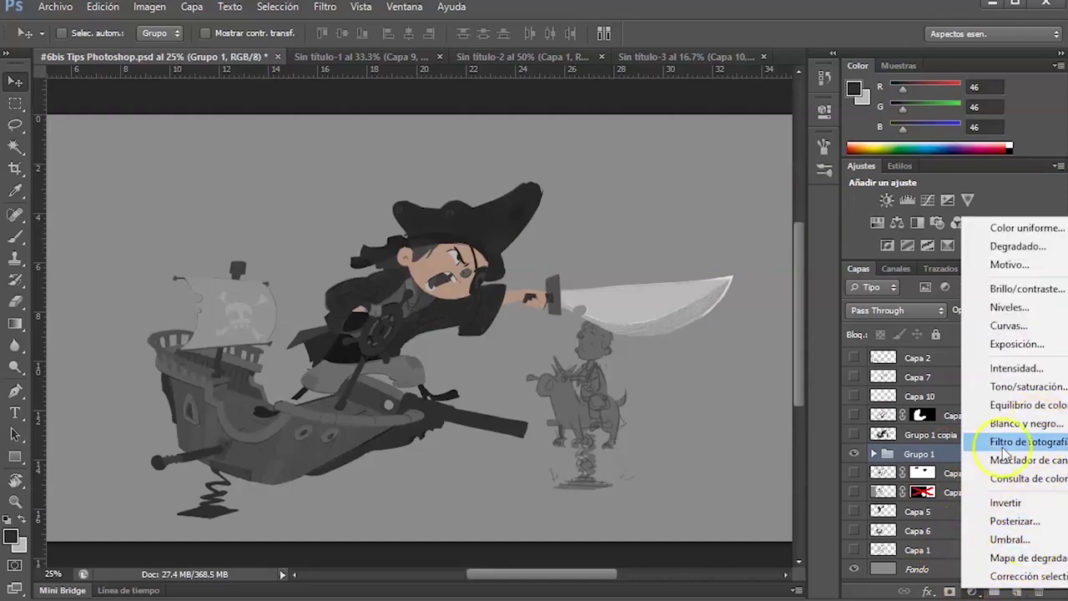
pyautogui.click(1034, 423)
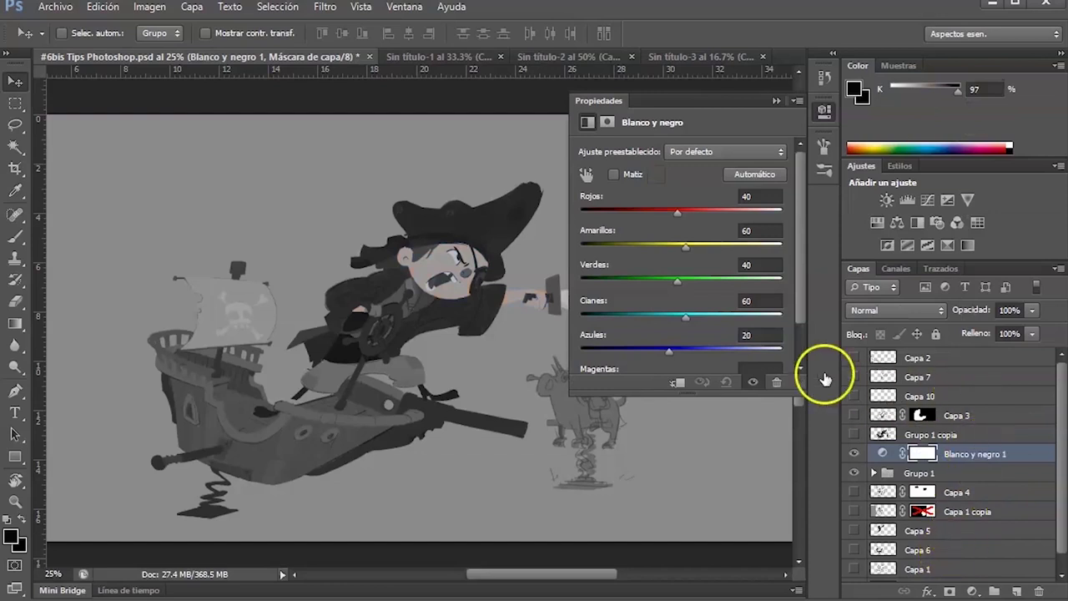
pyautogui.click(776, 101)
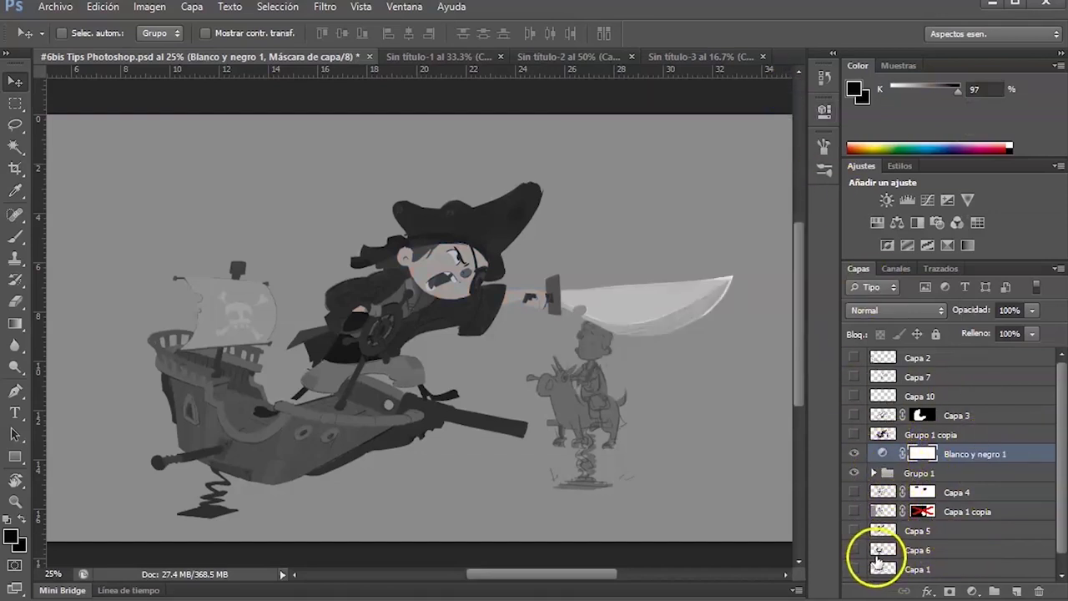
pyautogui.click(853, 454)
pyautogui.click(853, 454)
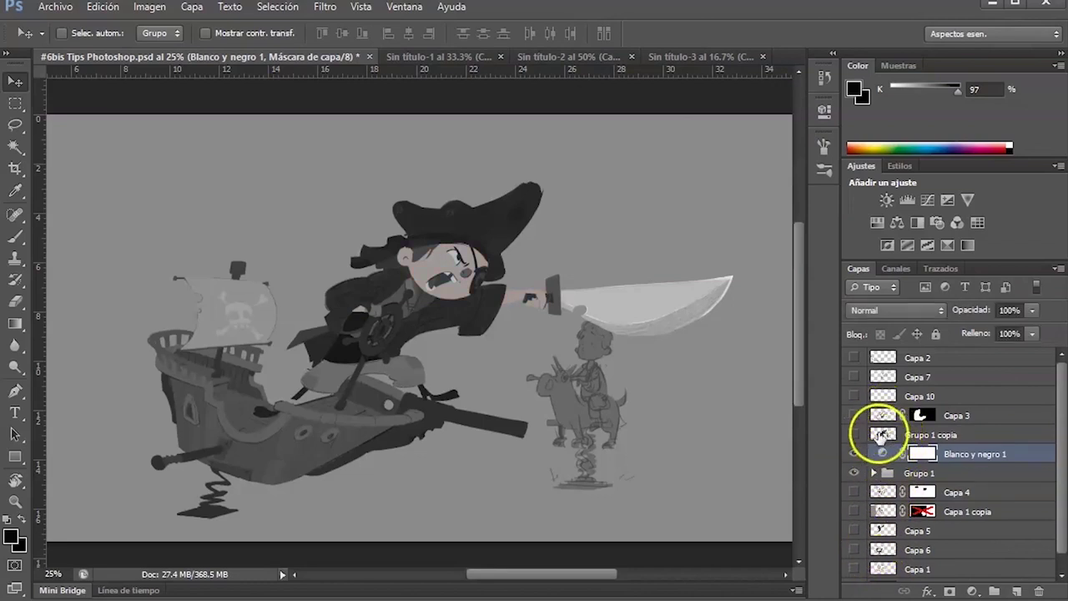
# Move the Black & White adjustment above the merged copy, select the copy, and show both layers.
pyautogui.moveTo(866, 449); pyautogui.dragTo(859, 436)
pyautogui.click(854, 434)
pyautogui.click(854, 455)
pyautogui.click(855, 452)
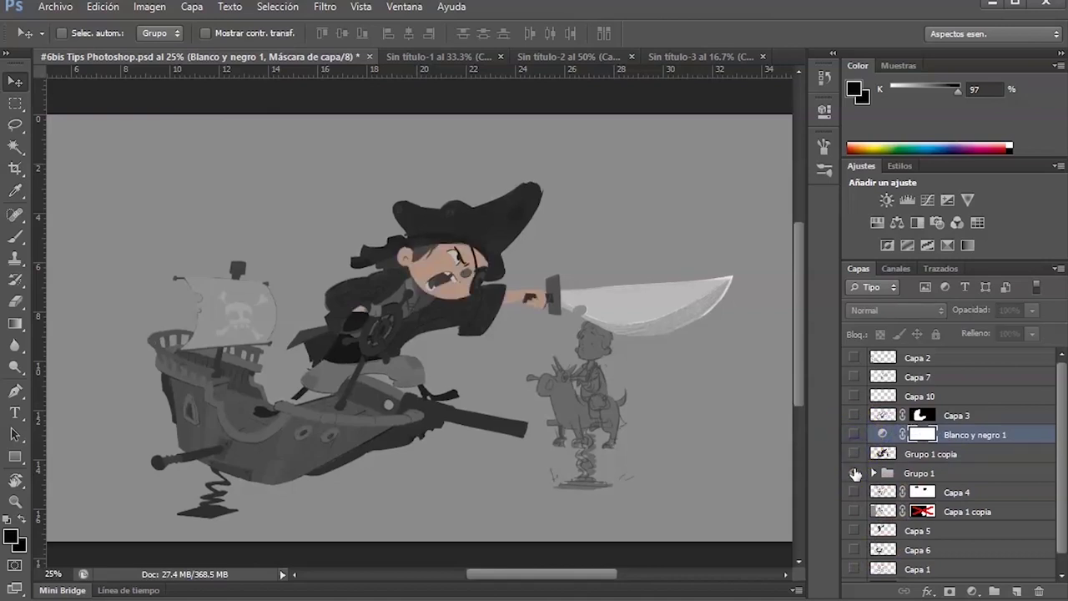
pyautogui.click(853, 455)
pyautogui.click(885, 453)
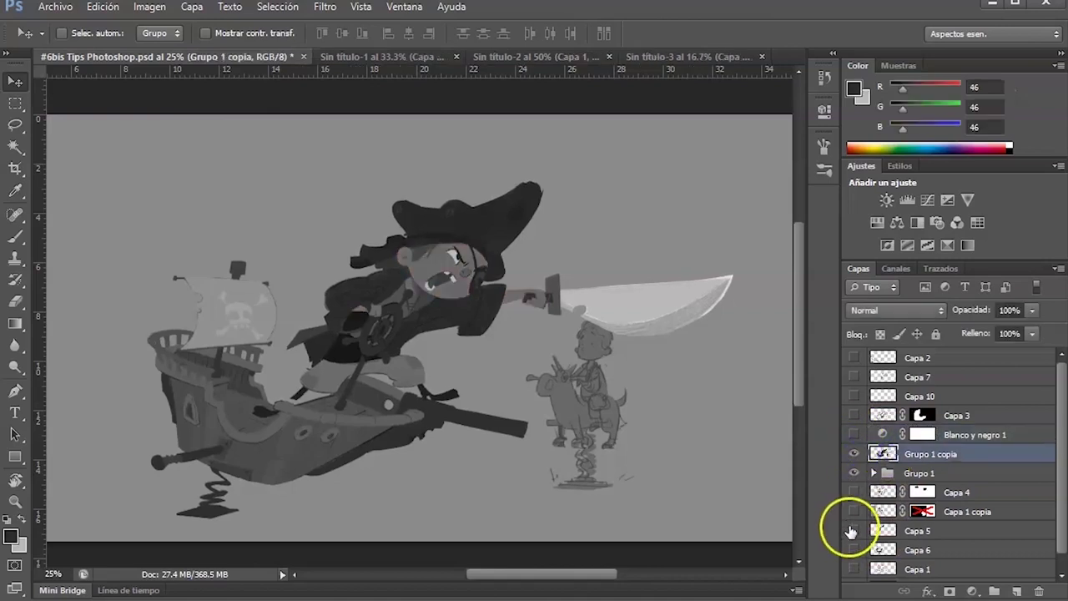
pyautogui.click(854, 434)
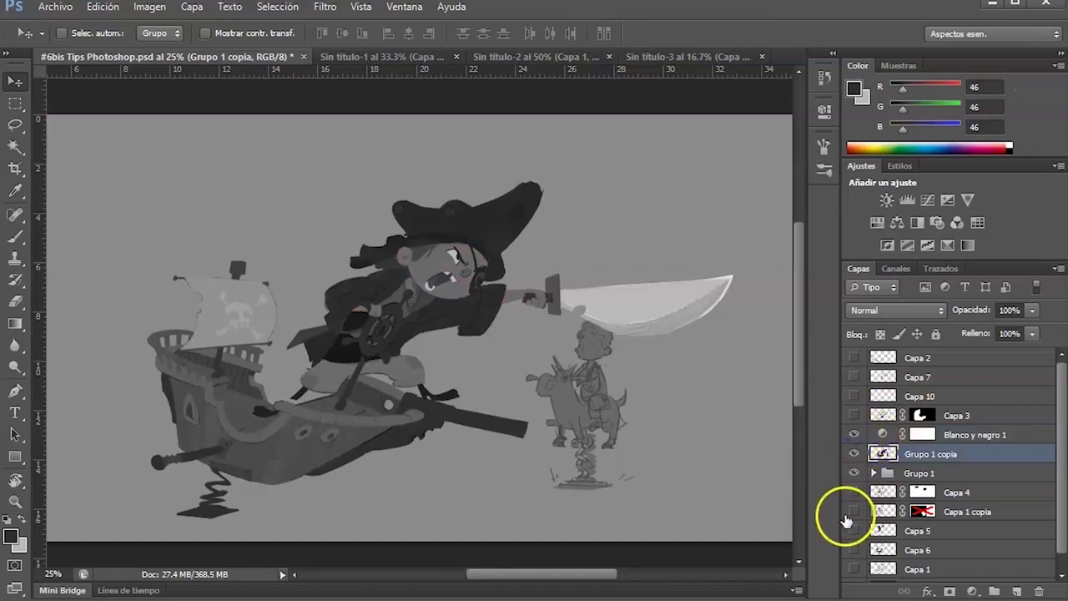
# Compare the merged copy with the recoloured Grupo 1 in greyscale by toggling their visibility under the Black & White adjustment.
pyautogui.click(854, 453)
pyautogui.click(853, 453)
pyautogui.click(853, 453)
pyautogui.click(854, 454)
pyautogui.click(854, 454)
pyautogui.click(854, 454)
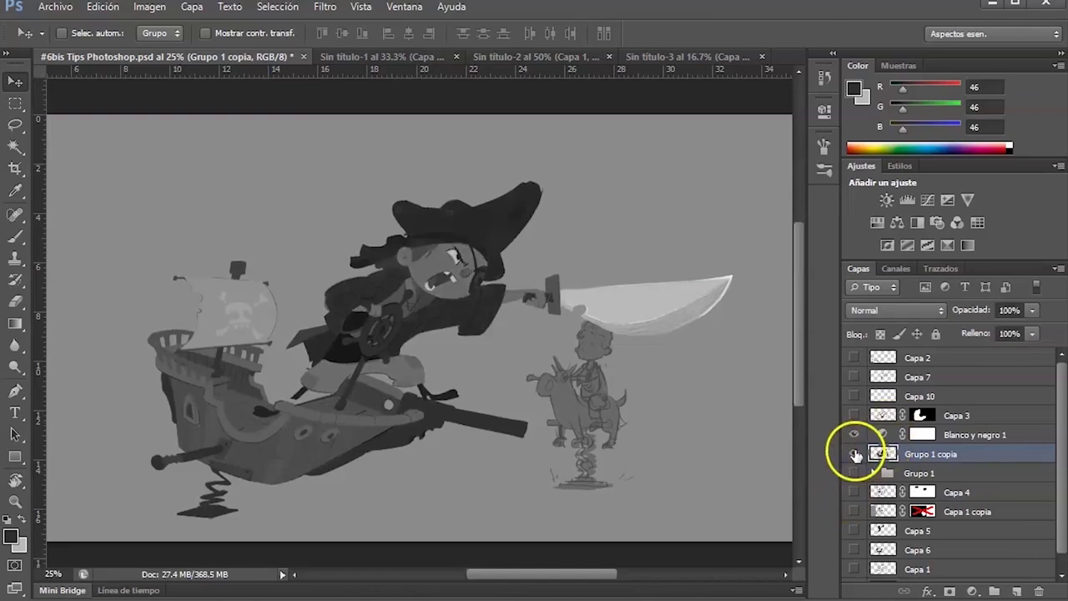
pyautogui.click(854, 454)
pyautogui.click(853, 472)
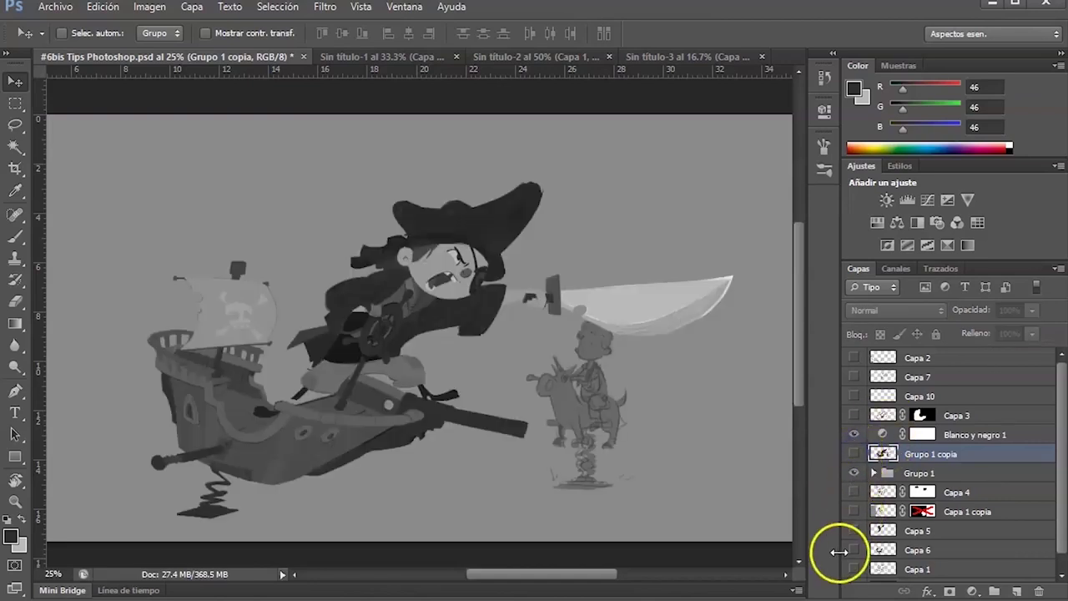
# Alternate the Black & White adjustment and the merged copy on and off to compare the skin's original and recoloured grey values.
pyautogui.click(853, 434)
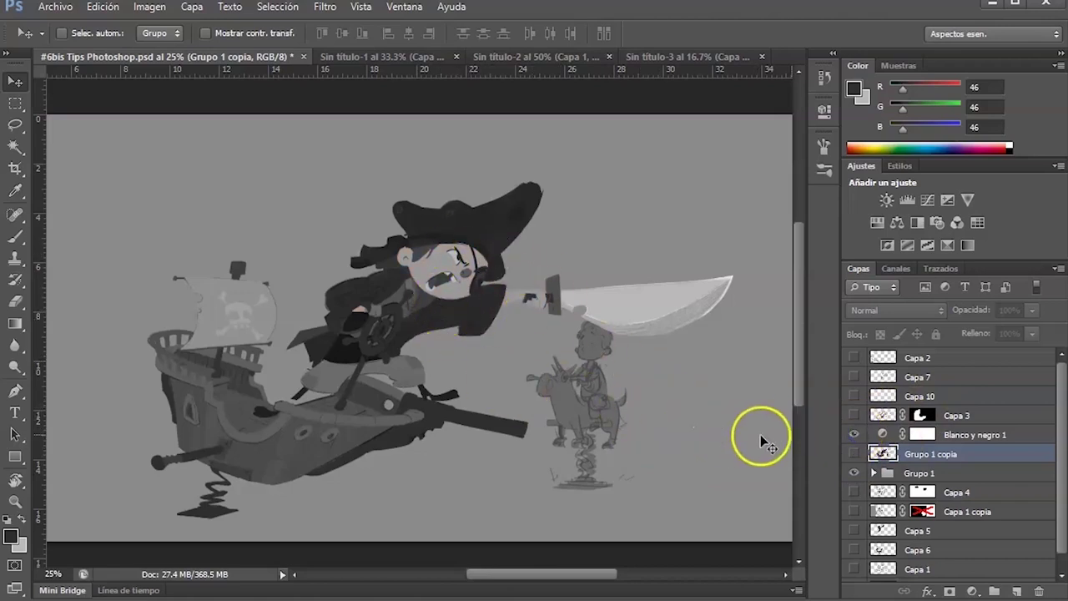
pyautogui.click(854, 452)
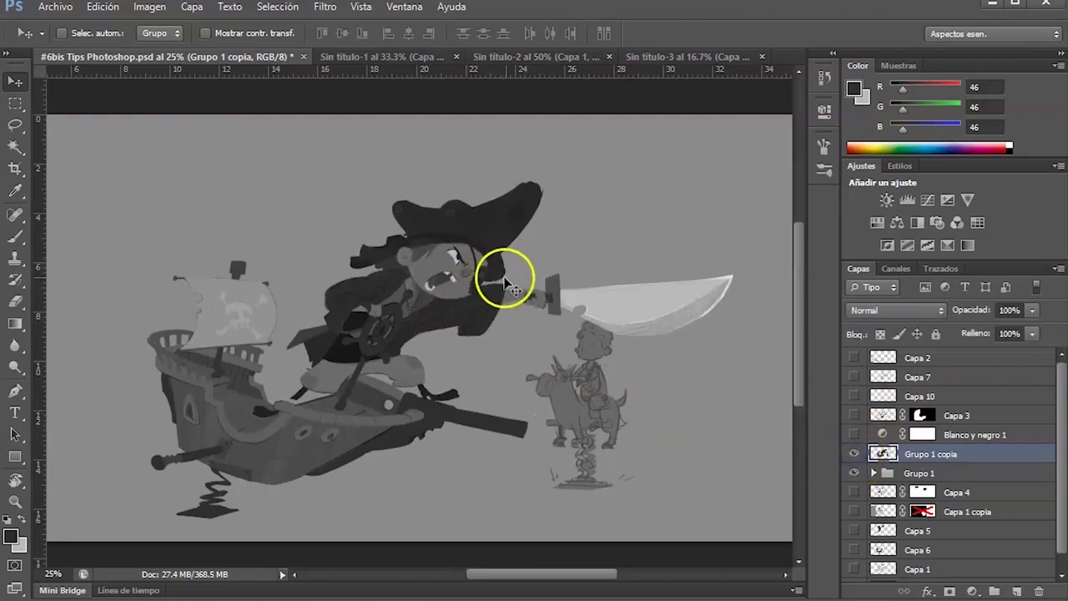
pyautogui.click(854, 434)
pyautogui.click(854, 453)
pyautogui.click(854, 453)
pyautogui.click(853, 453)
pyautogui.click(853, 453)
pyautogui.click(854, 453)
pyautogui.click(854, 434)
pyautogui.click(854, 453)
pyautogui.click(853, 453)
pyautogui.click(853, 453)
pyautogui.click(854, 453)
pyautogui.click(853, 453)
pyautogui.click(854, 453)
pyautogui.click(854, 453)
pyautogui.click(853, 453)
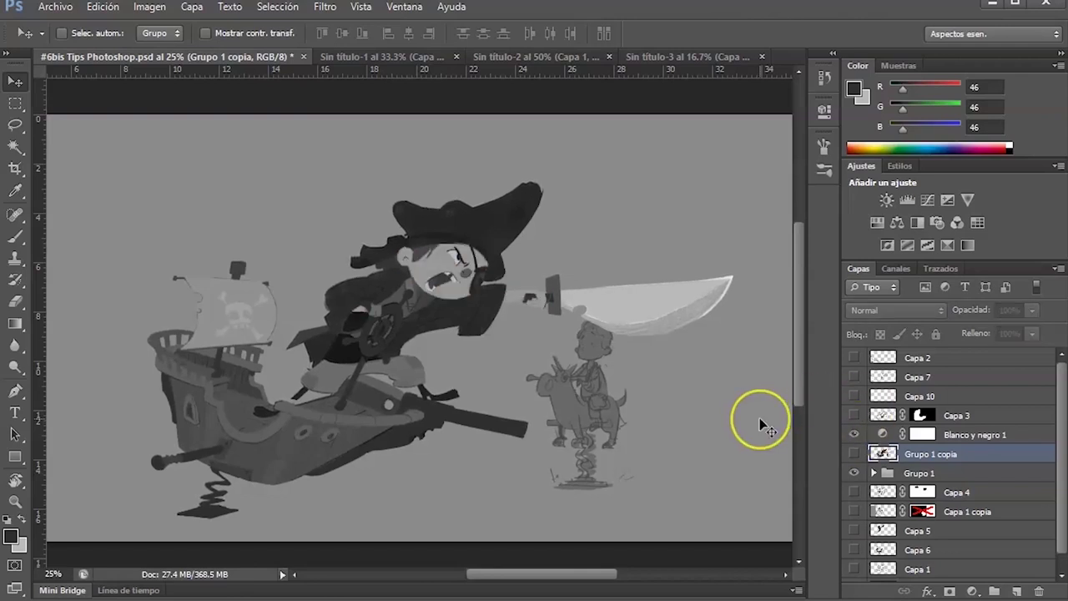
# Check the merged copy once more, then hide it and the Black & White adjustment so only the coloured Grupo 1 shows.
pyautogui.click(853, 453)
pyautogui.moveTo(417, 363)
pyautogui.mouseDown()
pyautogui.moveTo(489, 274)
pyautogui.moveTo(454, 279)
pyautogui.moveTo(459, 290)
pyautogui.moveTo(422, 305)
pyautogui.mouseUp()
pyautogui.click(853, 472)
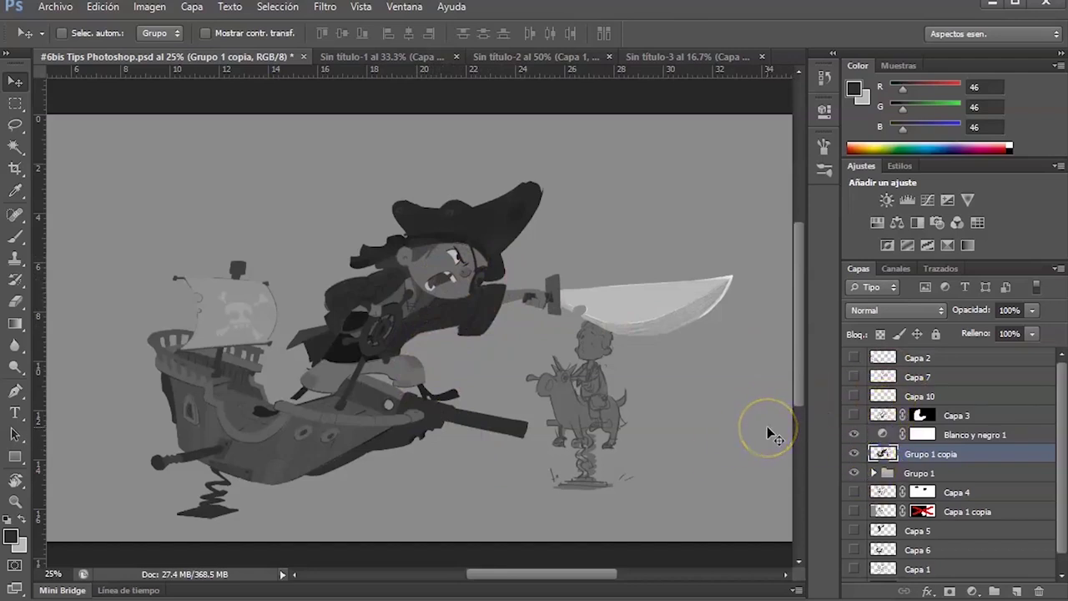
pyautogui.click(854, 435)
pyautogui.click(854, 454)
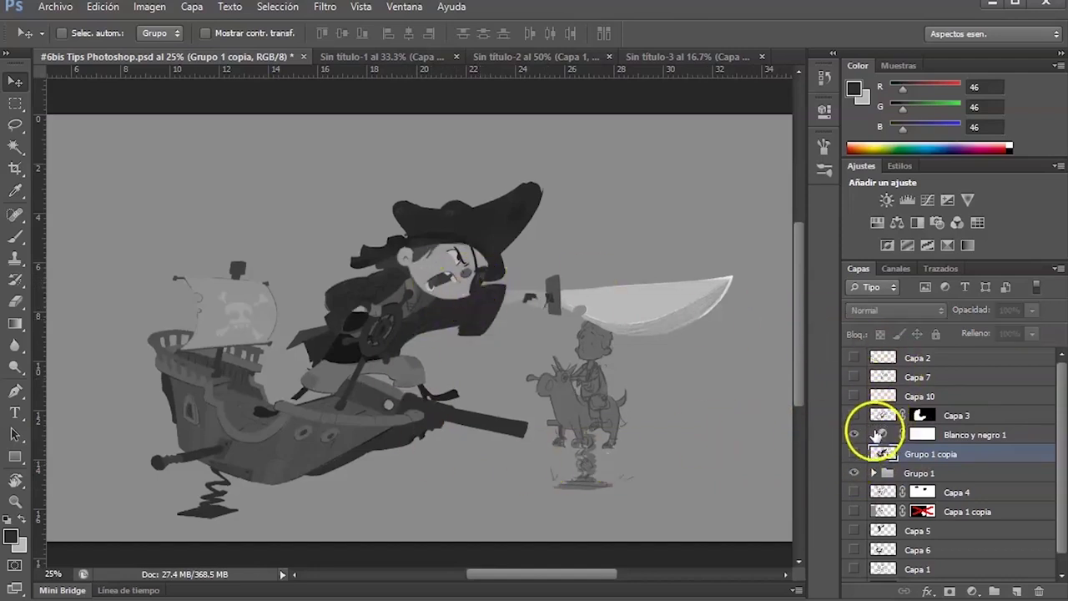
pyautogui.click(855, 435)
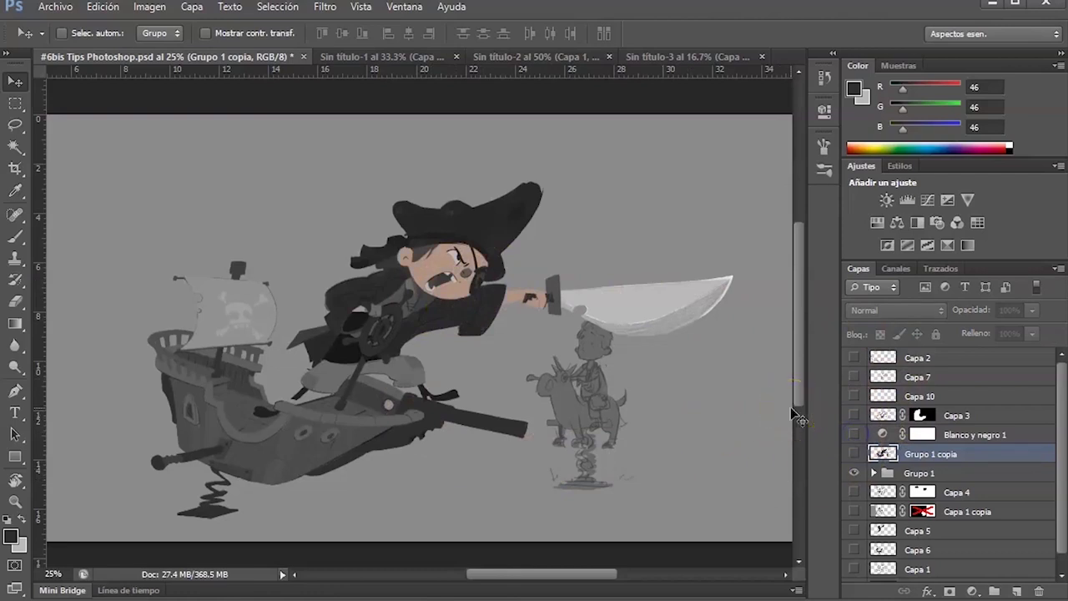
# Set up a custom proof condition for the document that simulates the Dot Gain 10% device profile.
pyautogui.click(365, 10)
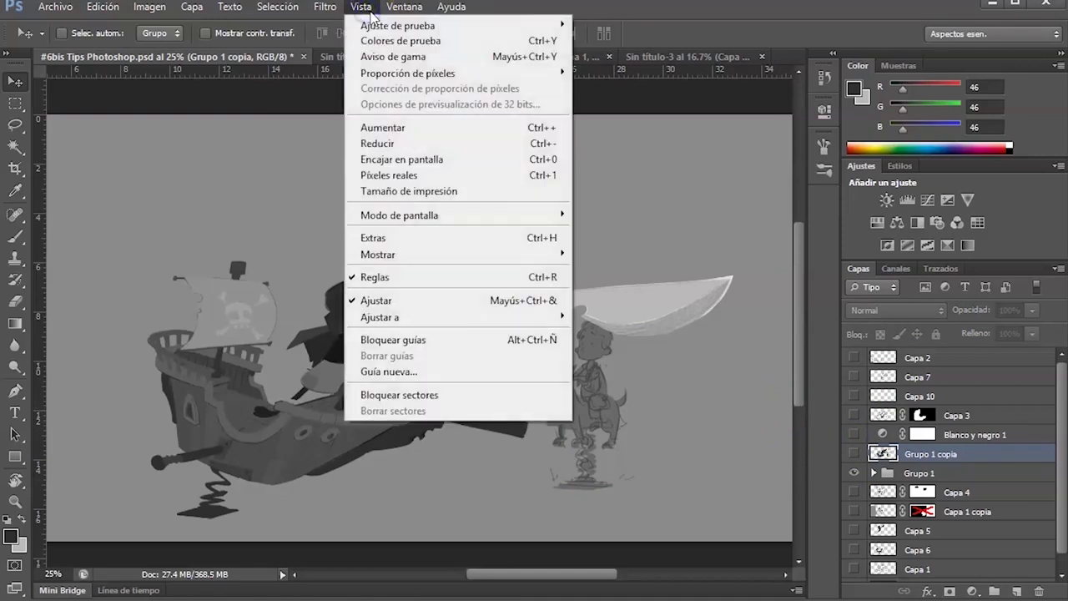
pyautogui.moveTo(439, 10)
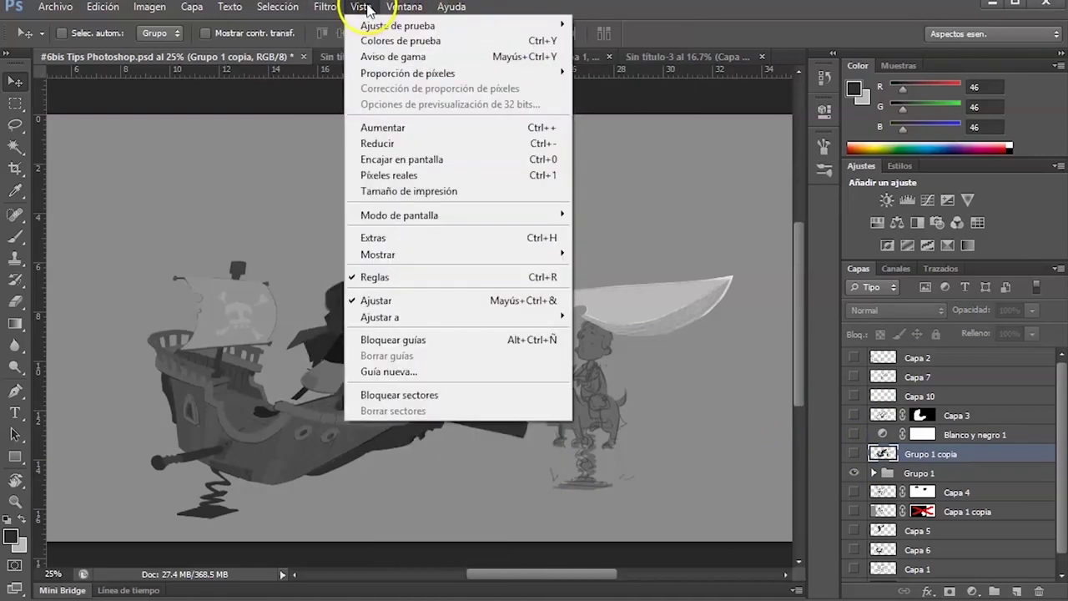
pyautogui.click(370, 10)
pyautogui.click(369, 10)
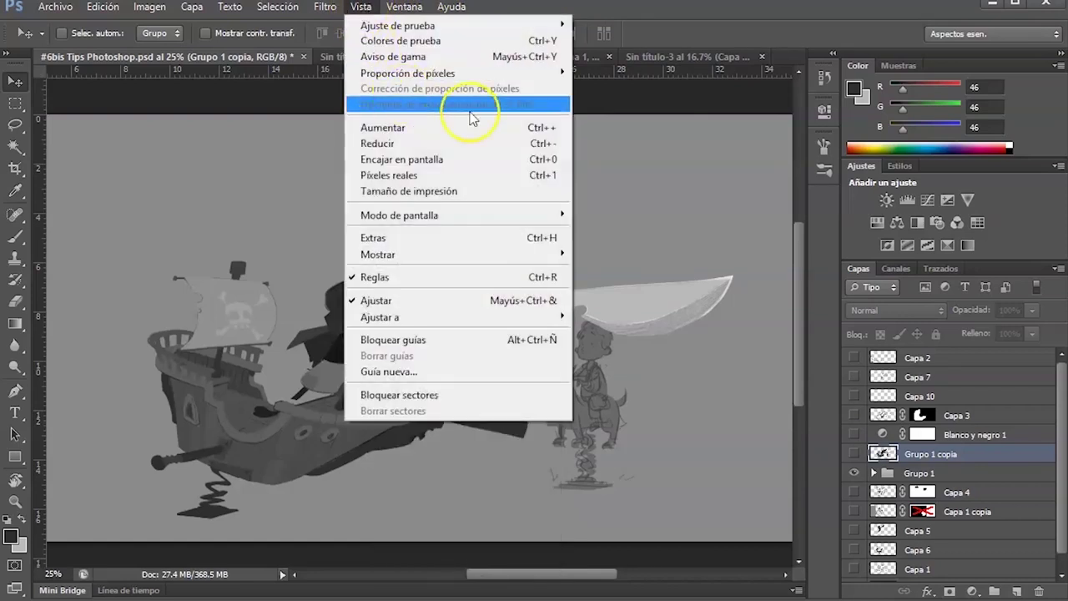
pyautogui.moveTo(536, 31)
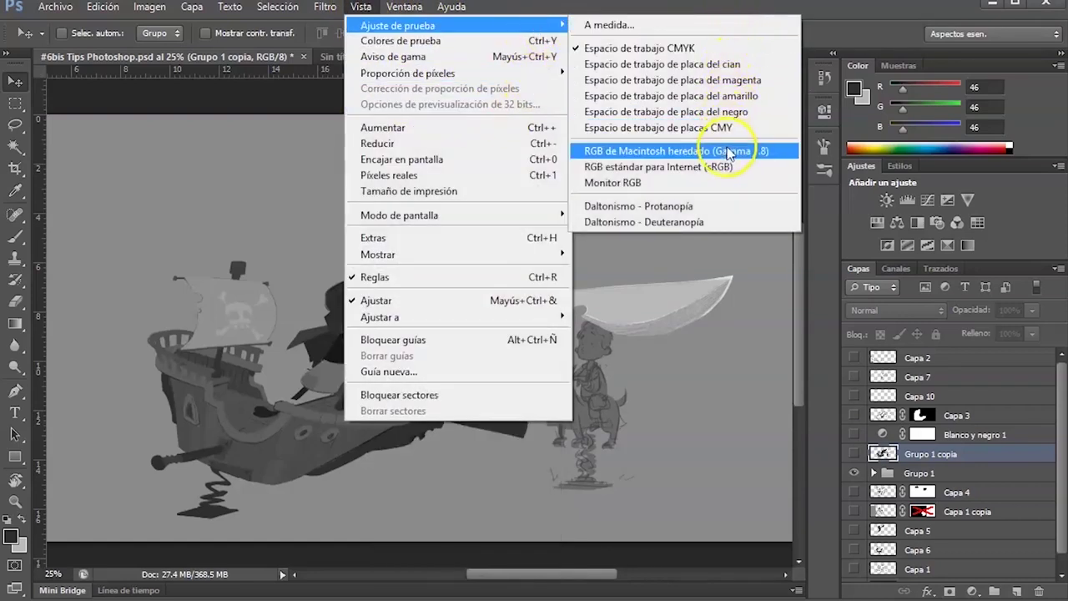
pyautogui.click(701, 29)
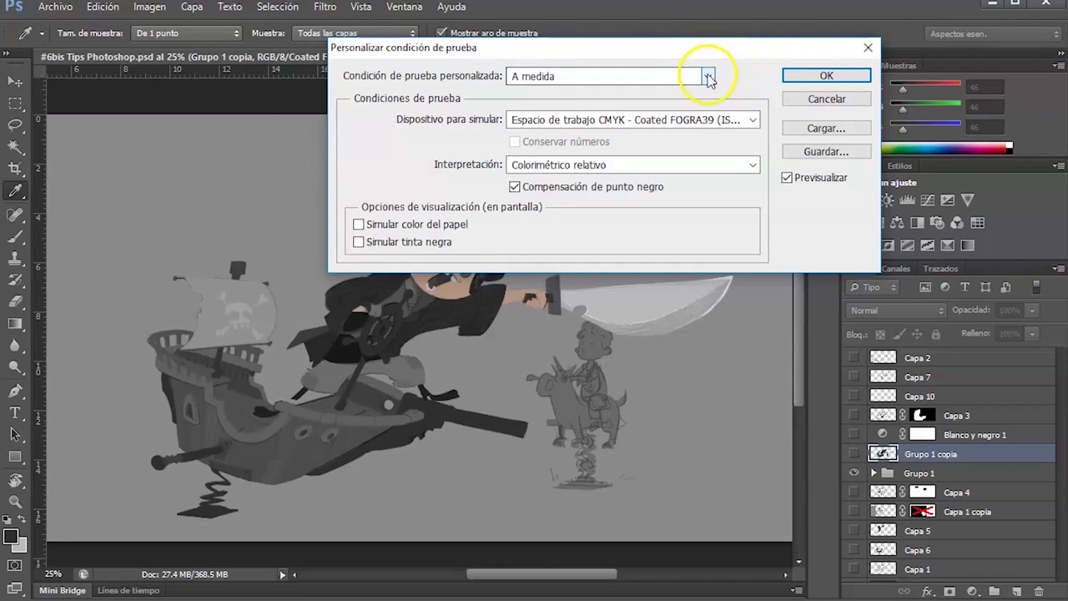
pyautogui.click(754, 119)
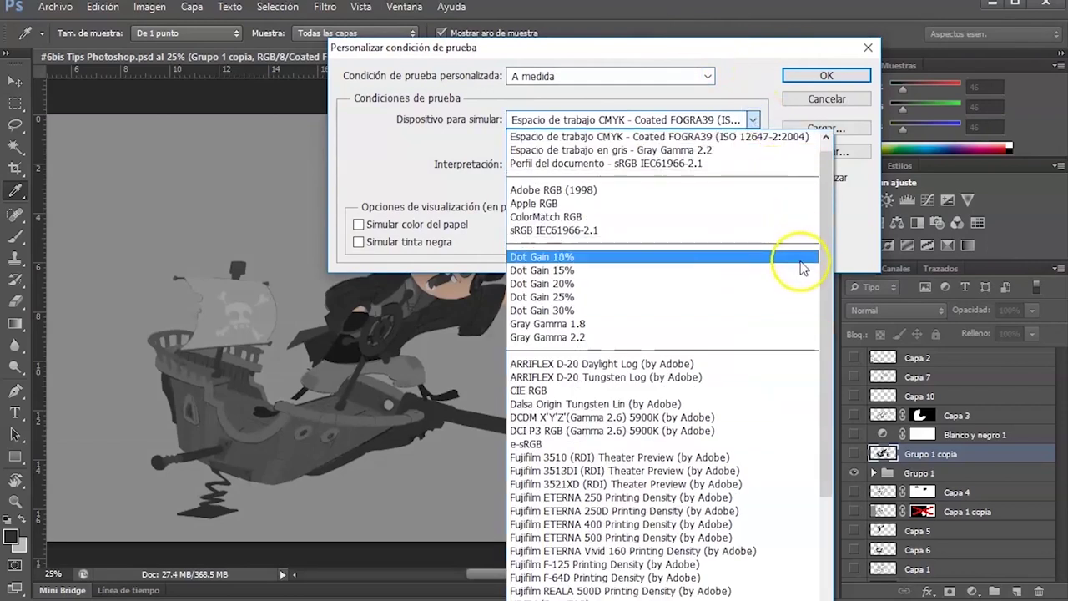
pyautogui.scroll(-3, 824, 359)
pyautogui.scroll(-8, 824, 359)
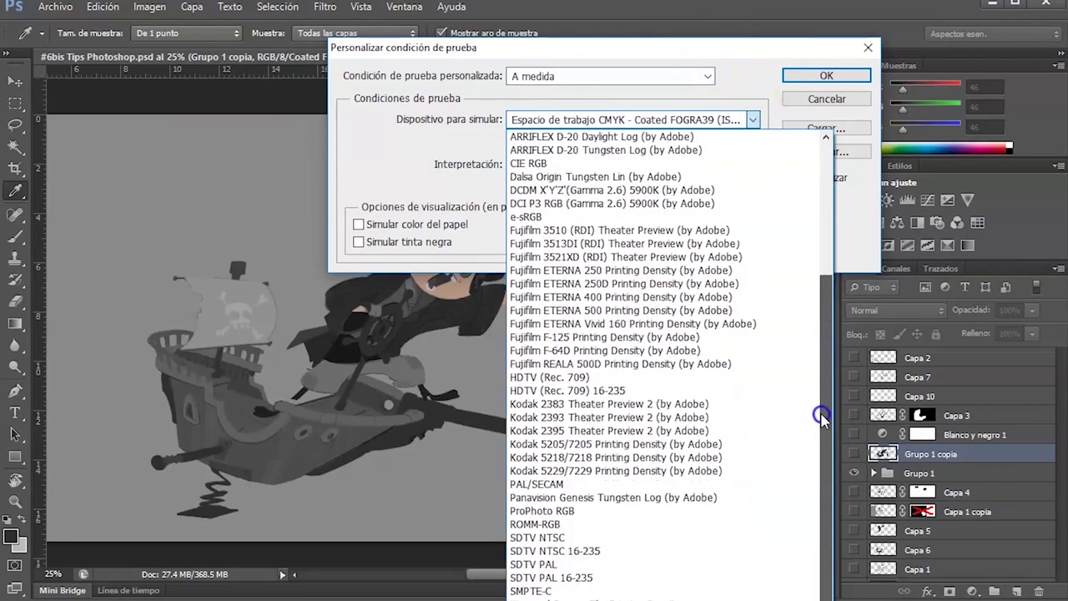
pyautogui.scroll(5, 820, 442)
pyautogui.scroll(5, 820, 443)
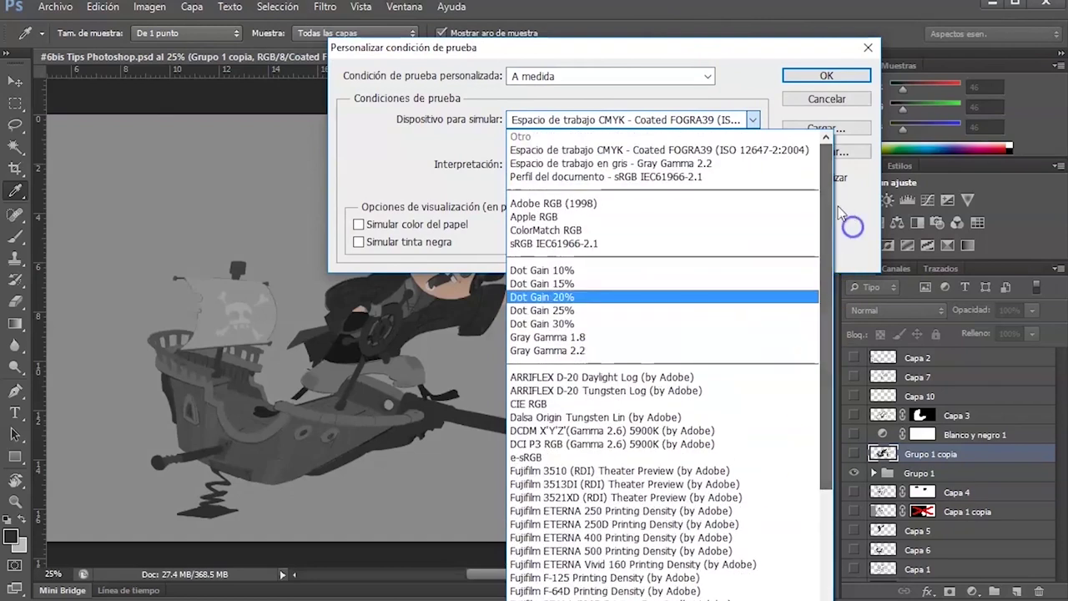
pyautogui.click(534, 269)
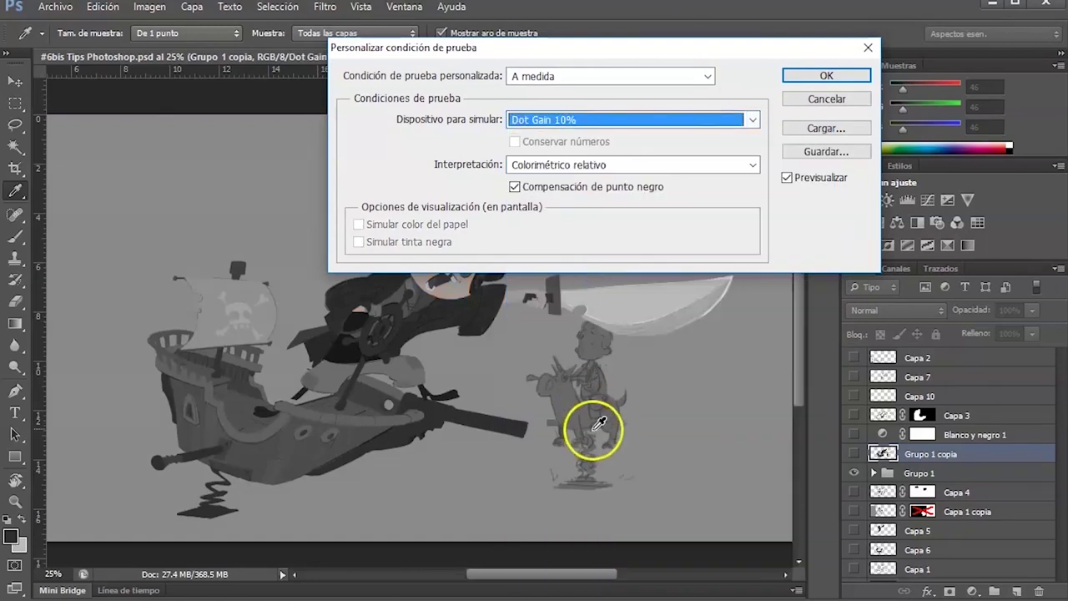
pyautogui.click(841, 79)
# Alternate the proof colours on and off to compare the illustration's skin tones in greyscale and in colour.
pyautogui.press('v')
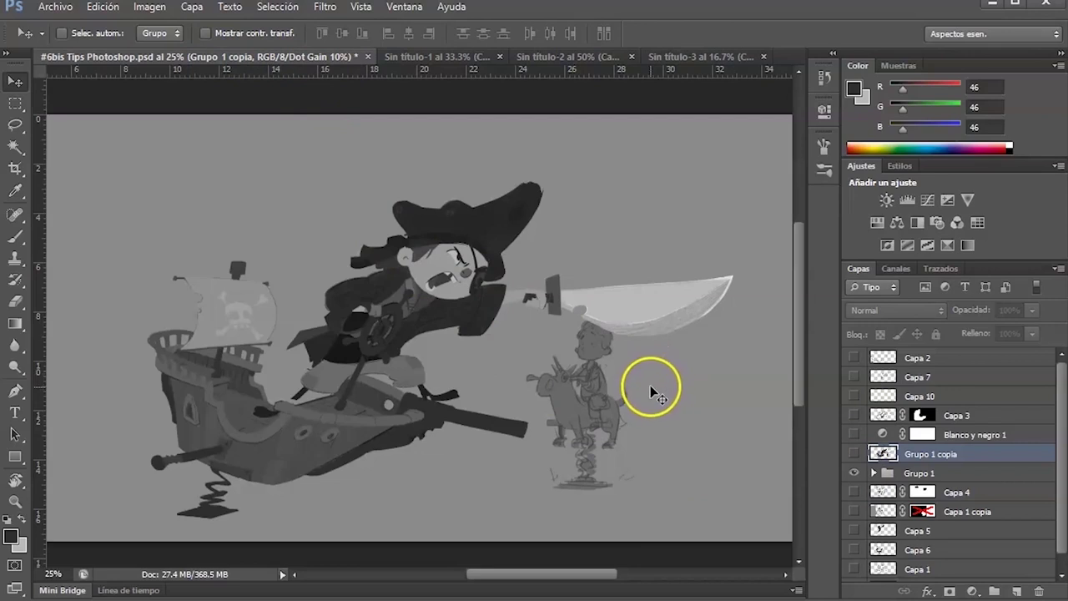
pyautogui.hotkey('ctrl', 'z')
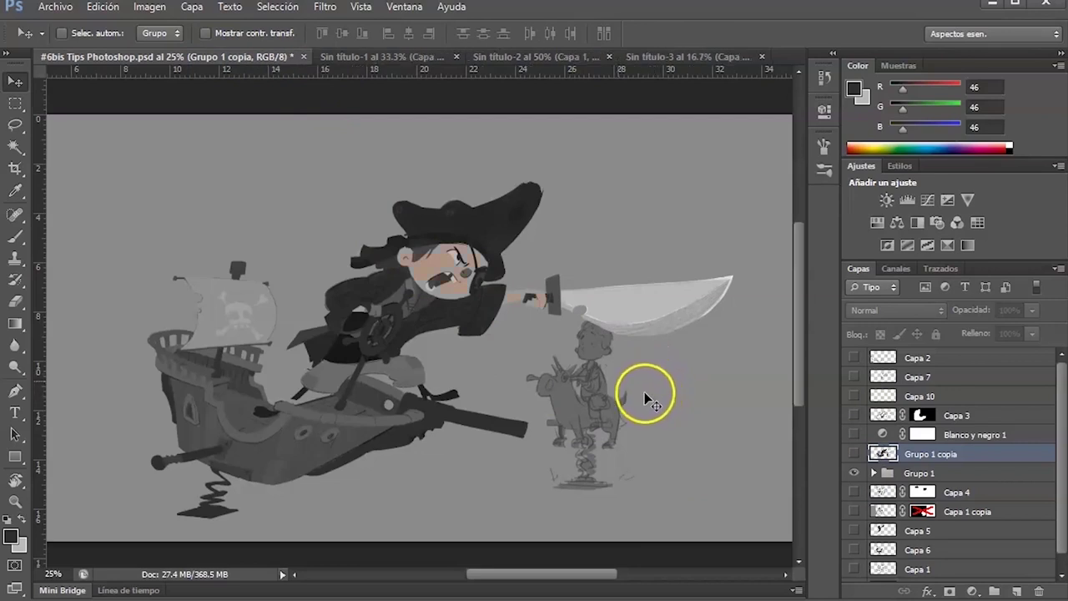
pyautogui.hotkey('ctrl', 'z')
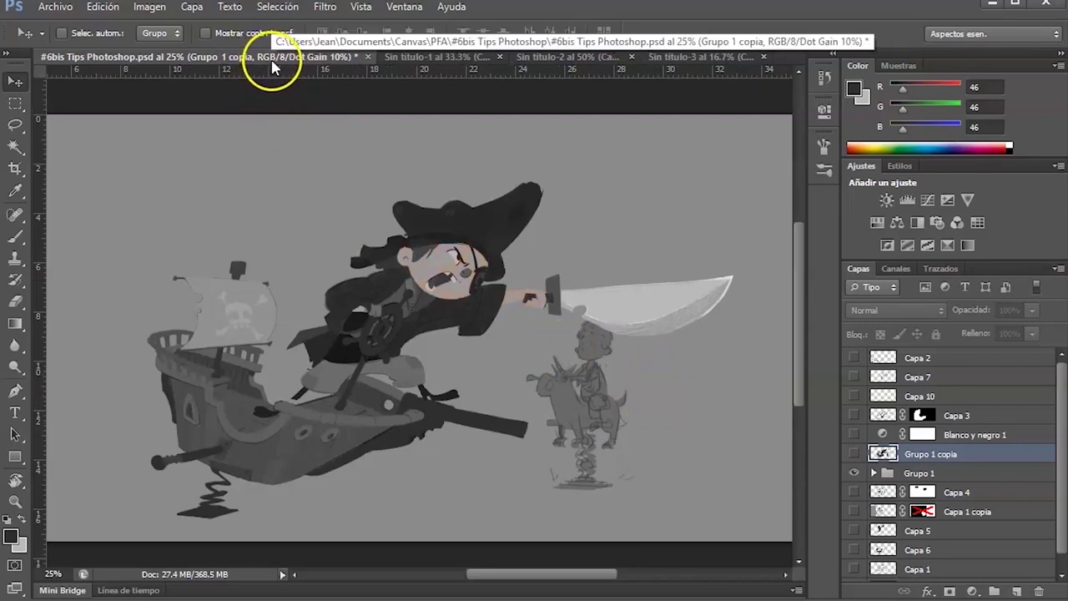
pyautogui.hotkey('ctrl', 'z')
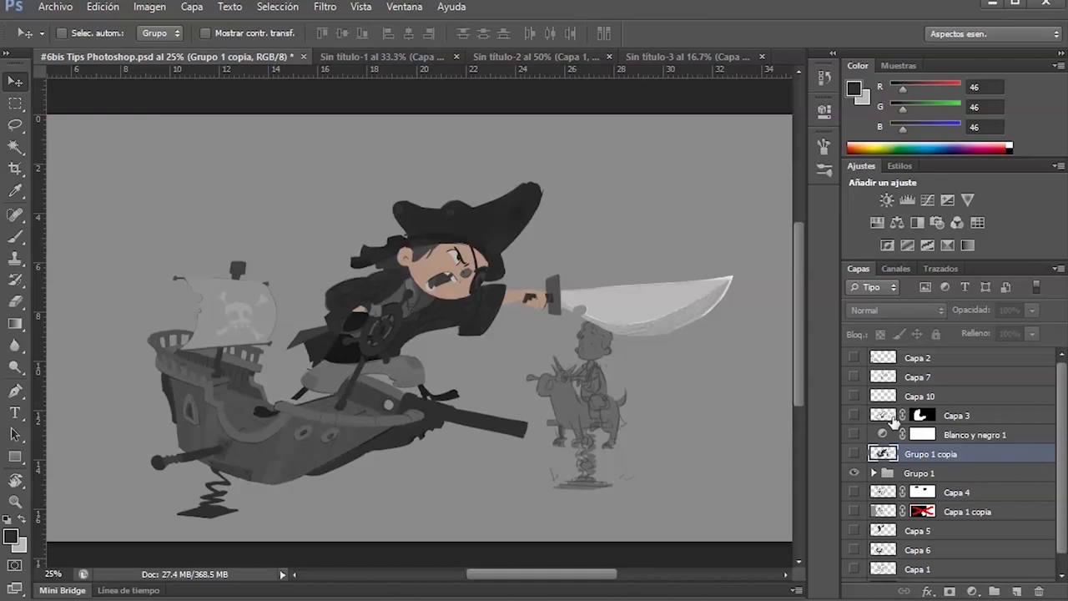
pyautogui.click(854, 454)
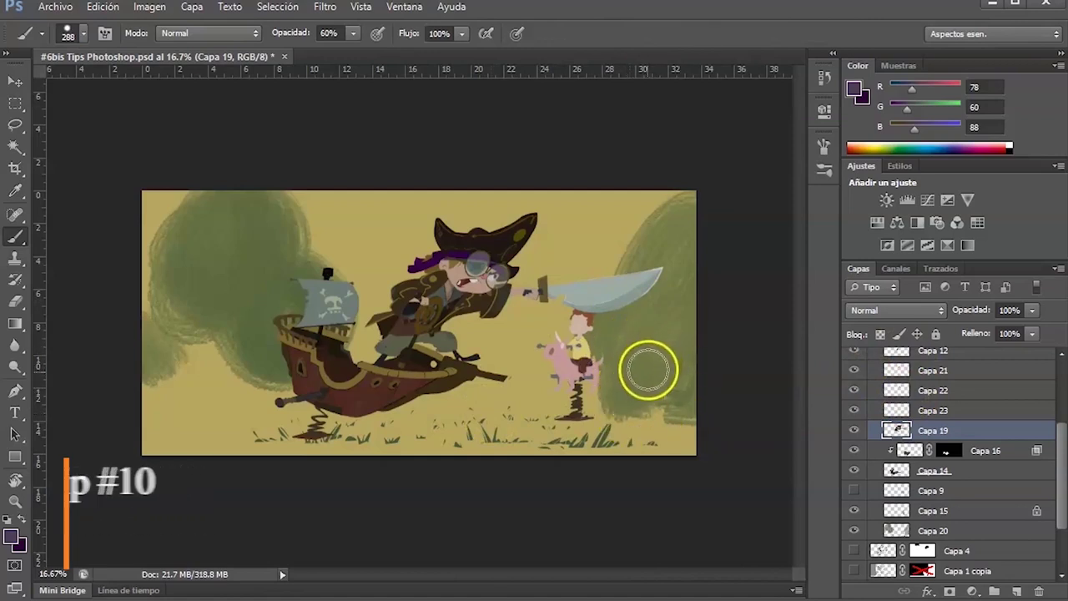
# Add a new layer above Capa 19, clip it to that layer, and set its blend mode to Multiply (Multiplicar).
pyautogui.moveTo(648, 385); pyautogui.dragTo(689, 468)
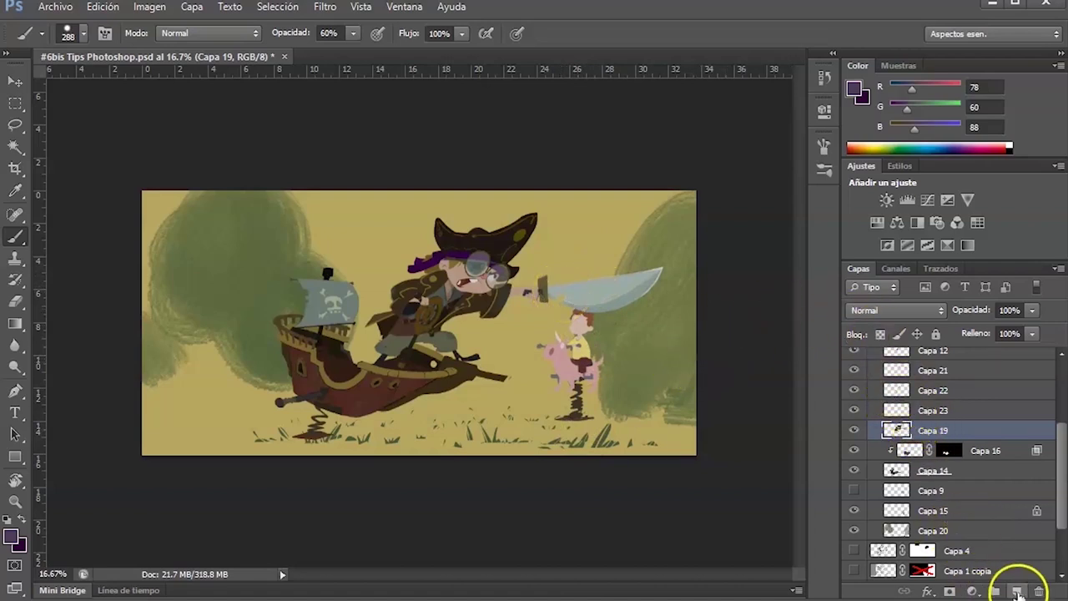
pyautogui.click(1017, 591)
pyautogui.keyDown('alt'); pyautogui.click(891, 440); pyautogui.keyUp('alt')
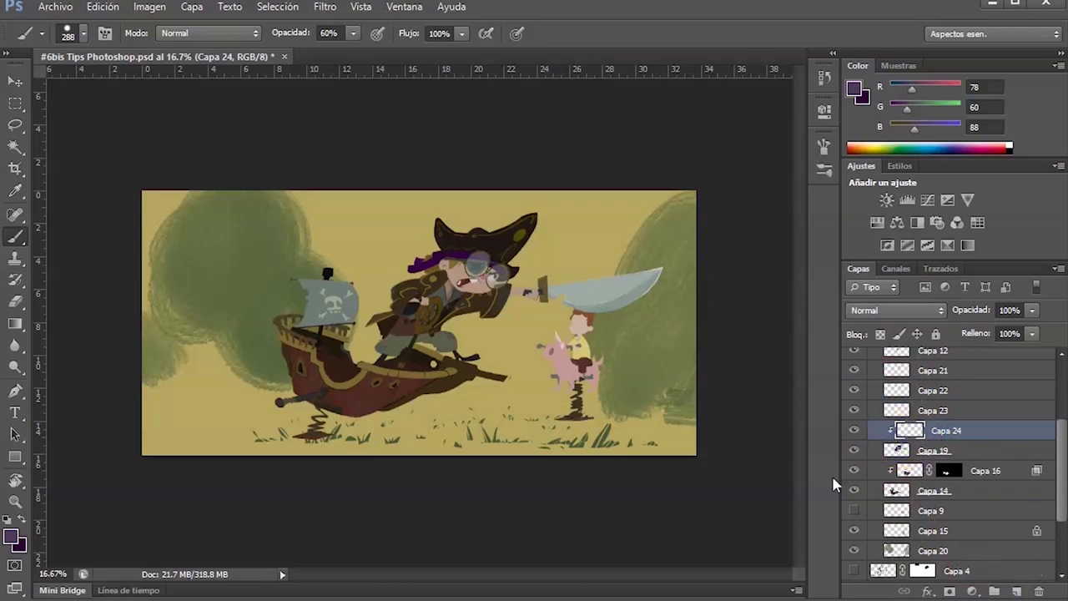
pyautogui.click(910, 317)
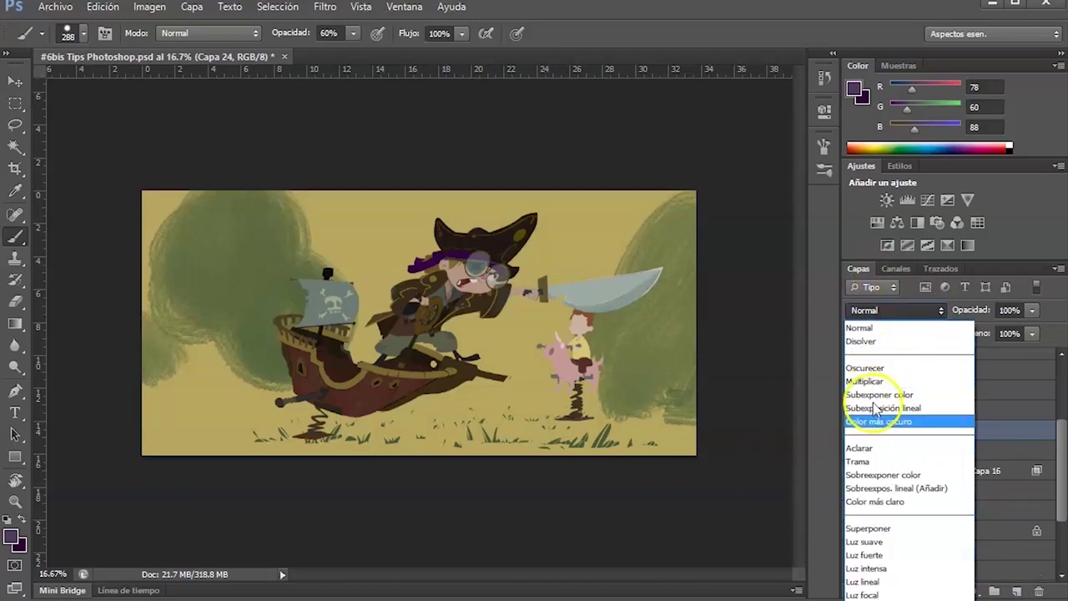
pyautogui.click(884, 375)
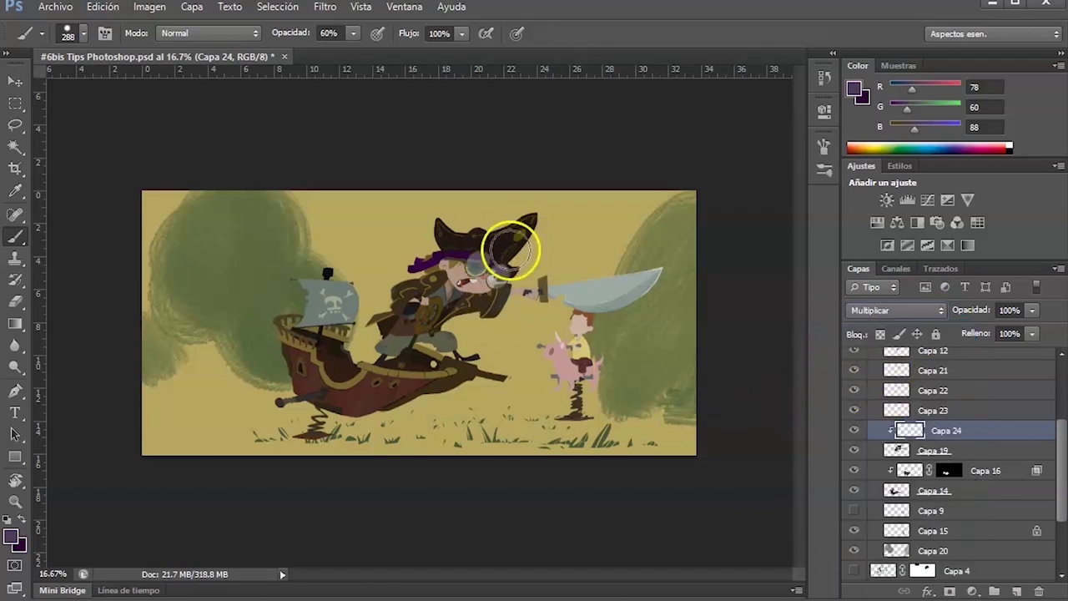
# Choose black as the painting colour and lower the clipped layer's opacity to 39%.
pyautogui.click(12, 537)
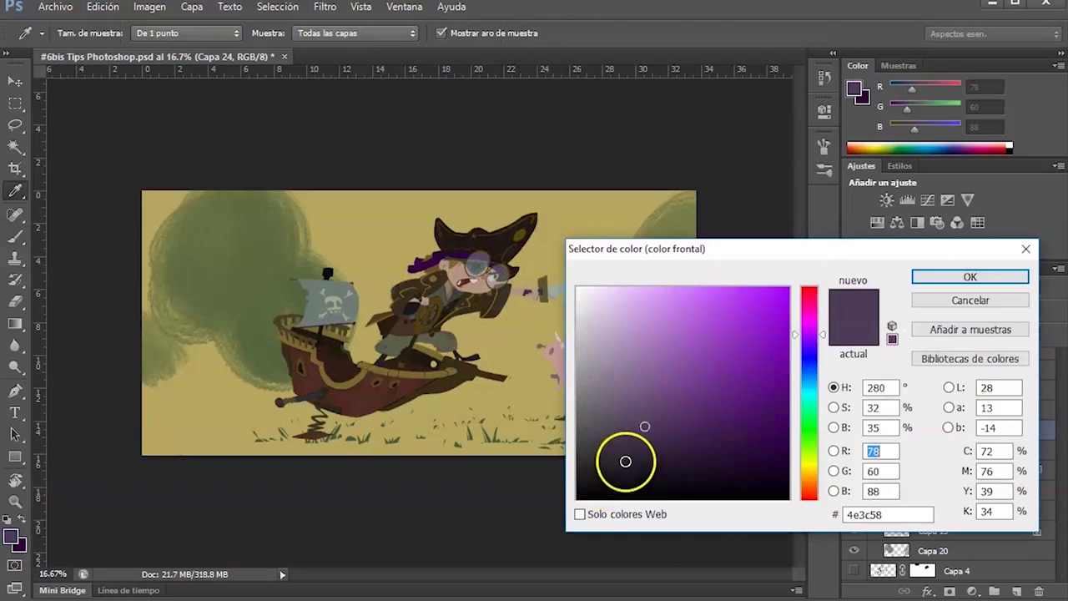
pyautogui.moveTo(625, 453); pyautogui.dragTo(567, 511)
pyautogui.click(969, 276)
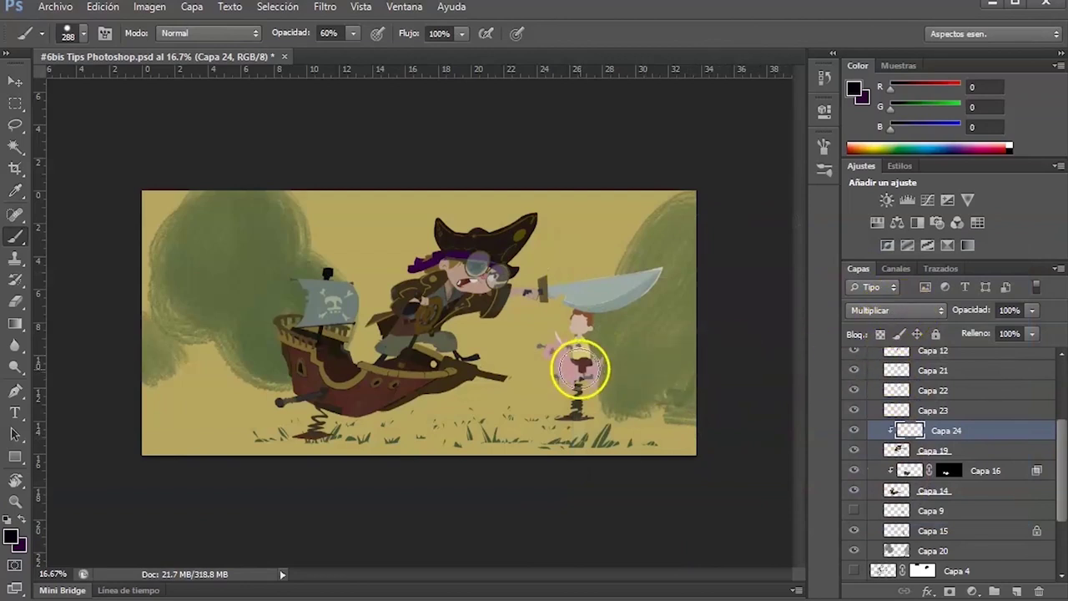
pyautogui.click(1031, 311)
pyautogui.moveTo(1031, 328); pyautogui.dragTo(982, 332)
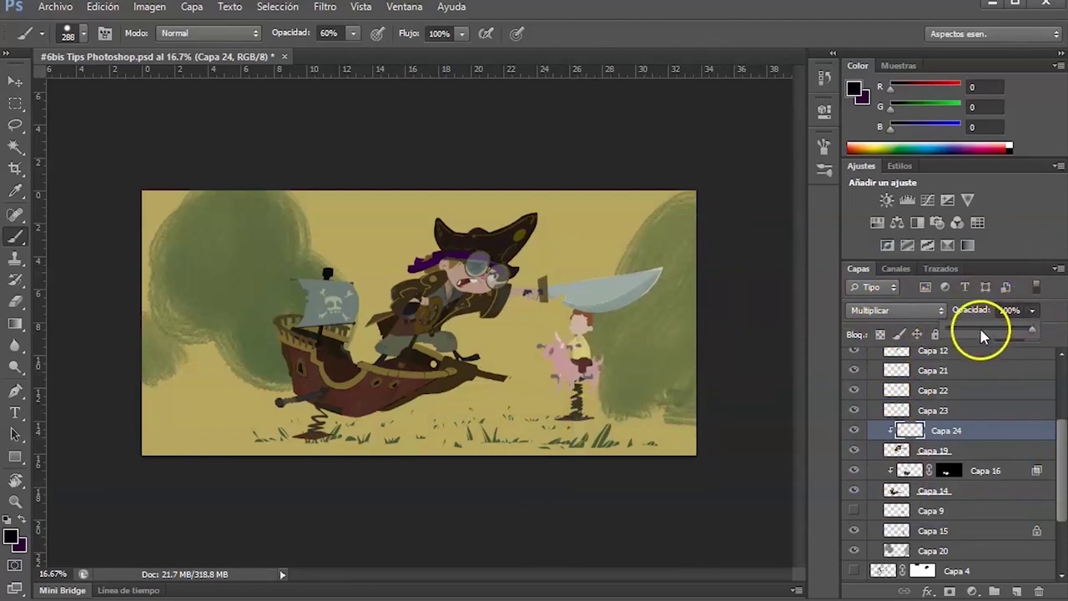
# Brush black shadows over the pirate's face, coat and hat on the clipped Multiply layer.
pyautogui.click(460, 295)
pyautogui.moveTo(460, 294); pyautogui.dragTo(447, 254)
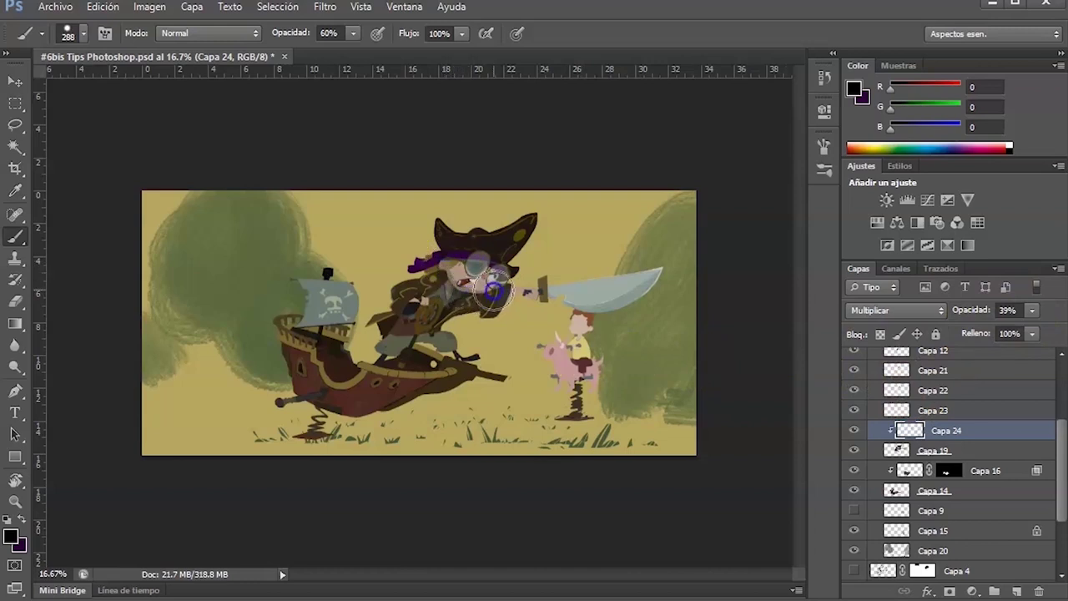
pyautogui.moveTo(447, 288); pyautogui.dragTo(406, 315)
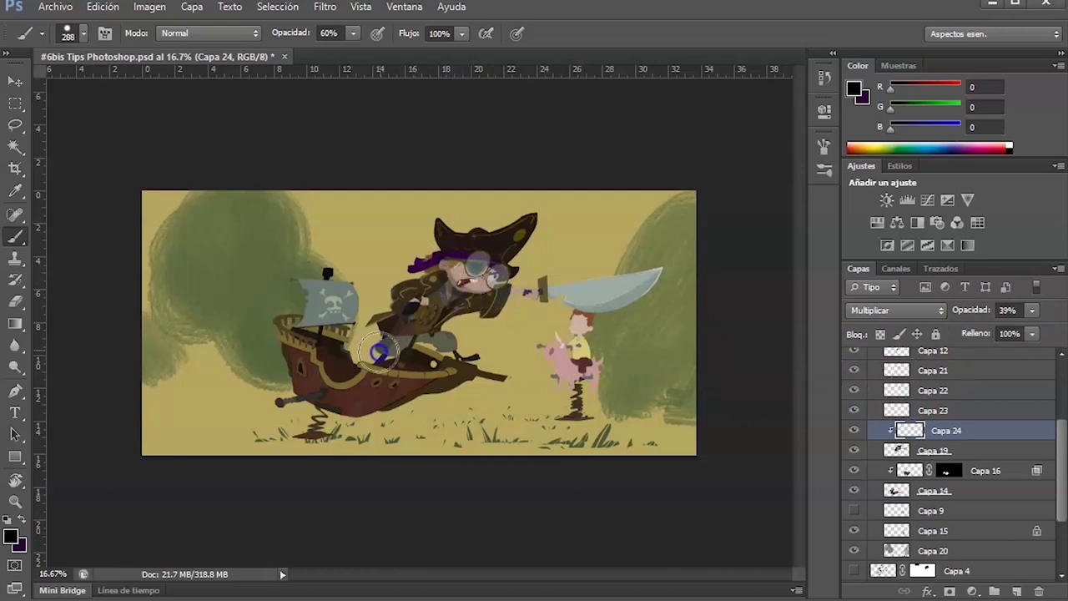
pyautogui.moveTo(560, 238)
pyautogui.mouseDown()
pyautogui.moveTo(471, 240)
pyautogui.moveTo(451, 258)
pyautogui.mouseUp()
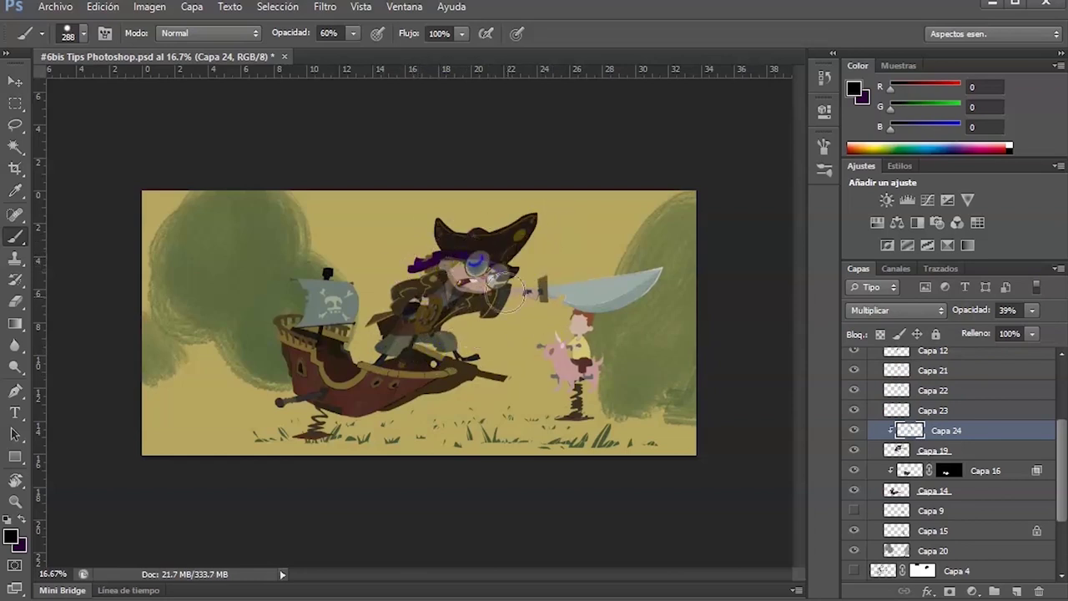
pyautogui.click(540, 283)
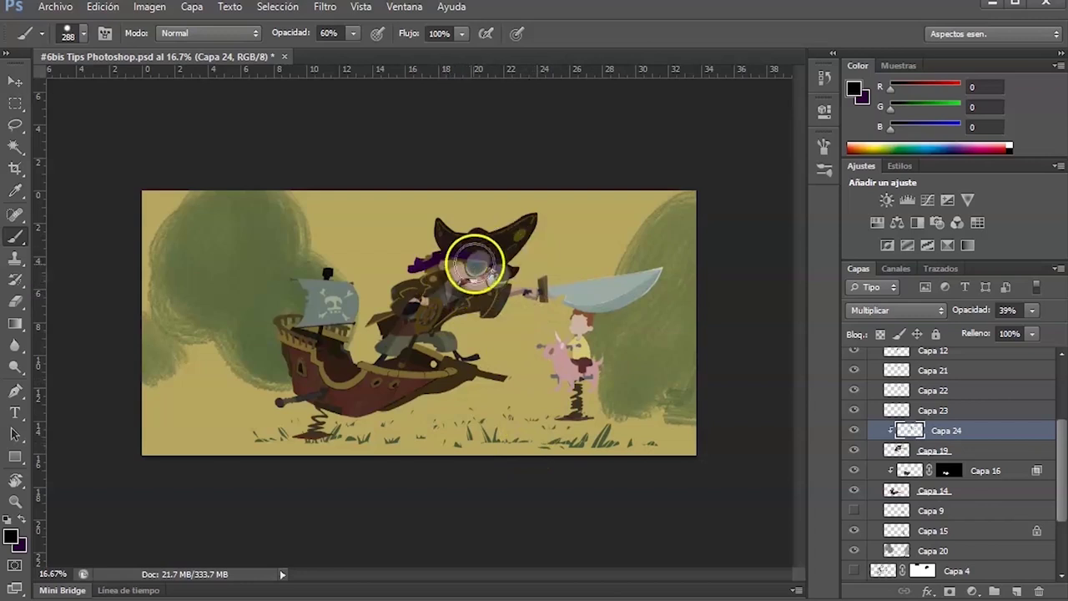
pyautogui.moveTo(486, 238); pyautogui.dragTo(445, 233)
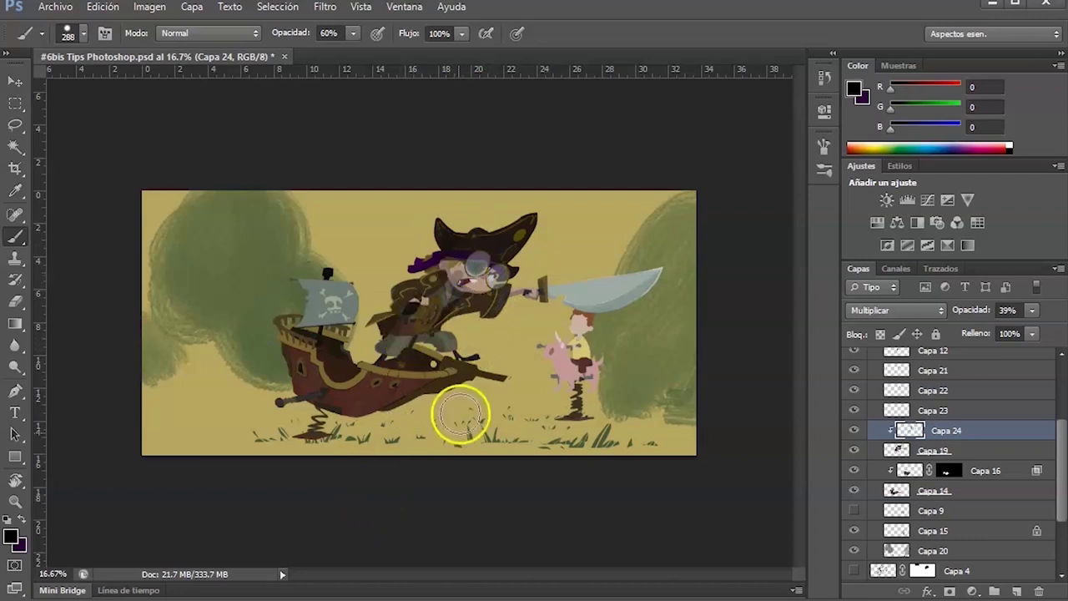
# Raise the brush opacity to 100% and clear all the black shading from Capa 24.
pyautogui.press('0')
pyautogui.hotkey('ctrl', 'a')
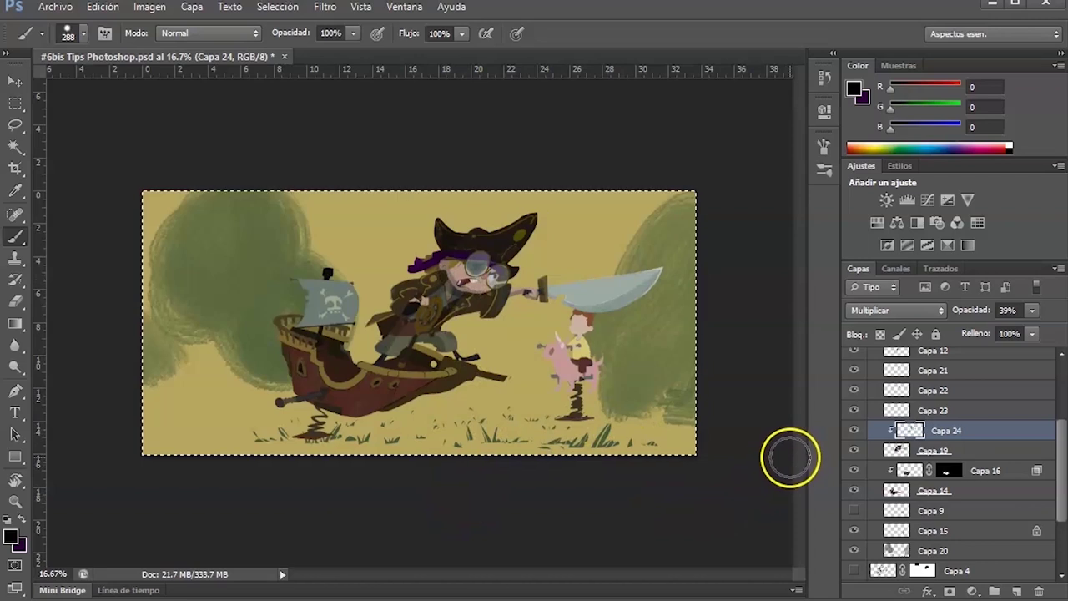
pyautogui.hotkey('ctrl', 'd')
# Switch the painting colour to dark purple (RGB 45, 0, 56) and return to the Brush tool.
pyautogui.click(12, 537)
pyautogui.press('Escape')
pyautogui.press('x')
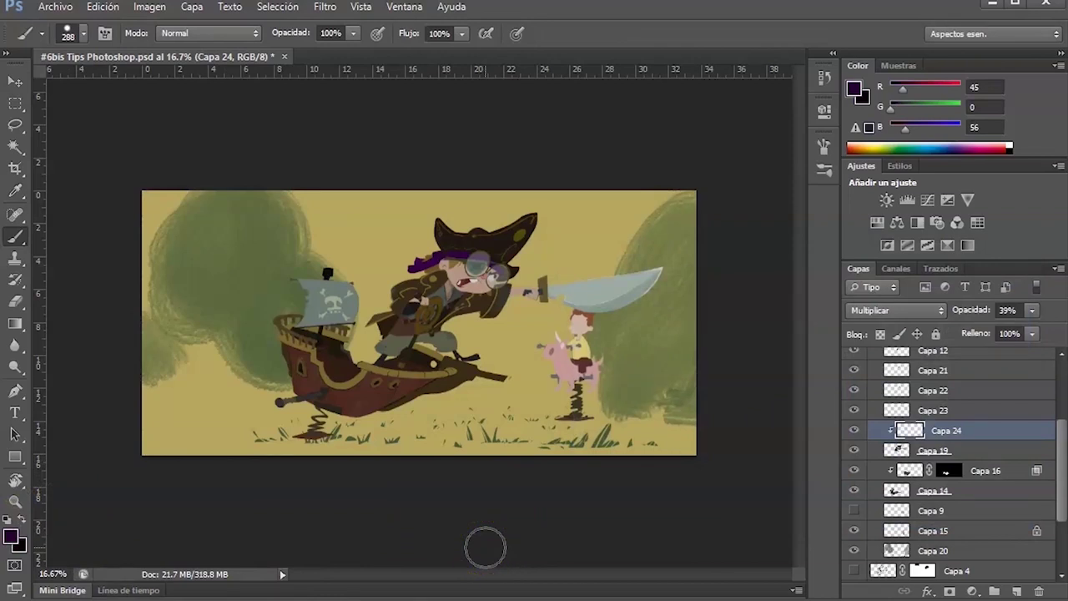
pyautogui.press('i')
pyautogui.moveTo(465, 238); pyautogui.dragTo(436, 286)
pyautogui.click(12, 537)
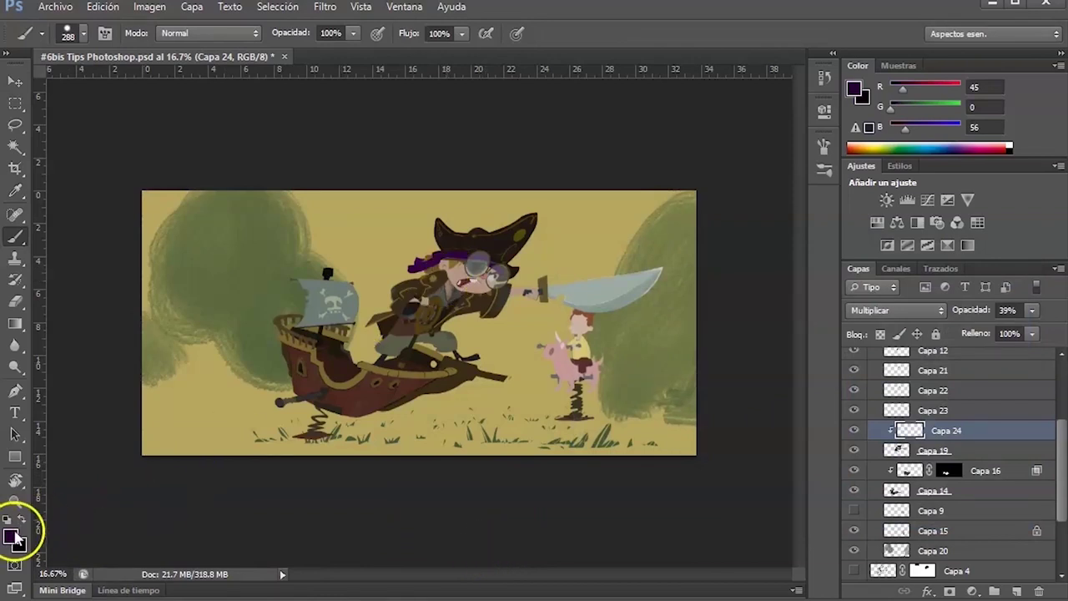
pyautogui.press('Return')
pyautogui.press('b')
# Brush dark purple shadows over the pirate's face, coat and trousers on Capa 24.
pyautogui.click(457, 290)
pyautogui.moveTo(457, 293)
pyautogui.mouseDown()
pyautogui.moveTo(442, 259)
pyautogui.moveTo(453, 286)
pyautogui.mouseUp()
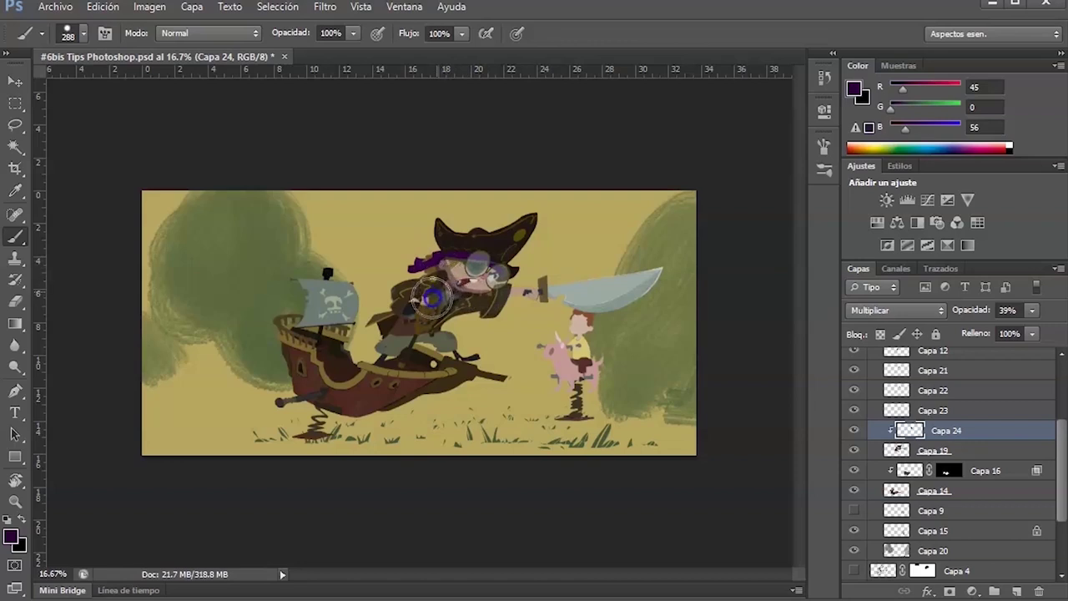
pyautogui.moveTo(495, 353)
pyautogui.mouseDown()
pyautogui.moveTo(477, 273)
pyautogui.moveTo(476, 308)
pyautogui.moveTo(489, 284)
pyautogui.moveTo(479, 289)
pyautogui.moveTo(474, 274)
pyautogui.moveTo(434, 325)
pyautogui.mouseUp()
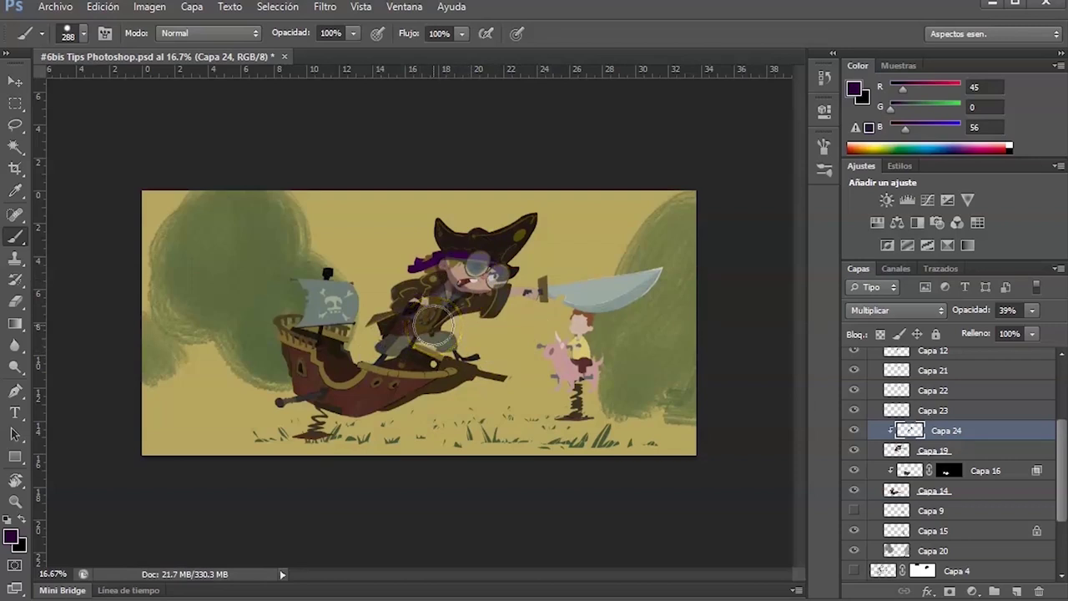
pyautogui.moveTo(505, 238)
pyautogui.mouseDown()
pyautogui.moveTo(510, 268)
pyautogui.moveTo(435, 291)
pyautogui.moveTo(471, 280)
pyautogui.moveTo(448, 279)
pyautogui.moveTo(476, 286)
pyautogui.moveTo(475, 265)
pyautogui.moveTo(454, 283)
pyautogui.mouseUp()
pyautogui.click(482, 303)
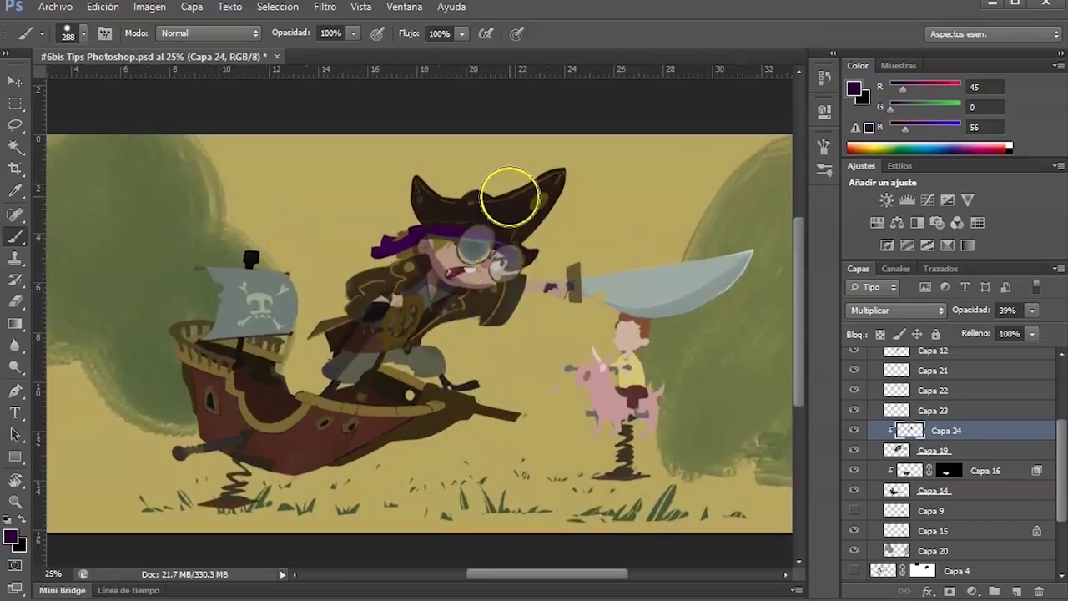
# Extend the dark purple shading along the pirate's sword arm, the lower edge of the blade and the lower coat and legs.
pyautogui.moveTo(509, 197)
pyautogui.mouseDown()
pyautogui.moveTo(478, 252)
pyautogui.moveTo(474, 286)
pyautogui.moveTo(450, 243)
pyautogui.moveTo(437, 293)
pyautogui.moveTo(443, 279)
pyautogui.moveTo(461, 280)
pyautogui.moveTo(442, 248)
pyautogui.moveTo(448, 299)
pyautogui.moveTo(474, 321)
pyautogui.moveTo(437, 289)
pyautogui.moveTo(450, 323)
pyautogui.moveTo(452, 307)
pyautogui.moveTo(450, 333)
pyautogui.moveTo(449, 307)
pyautogui.mouseUp()
pyautogui.moveTo(528, 292); pyautogui.dragTo(563, 304)
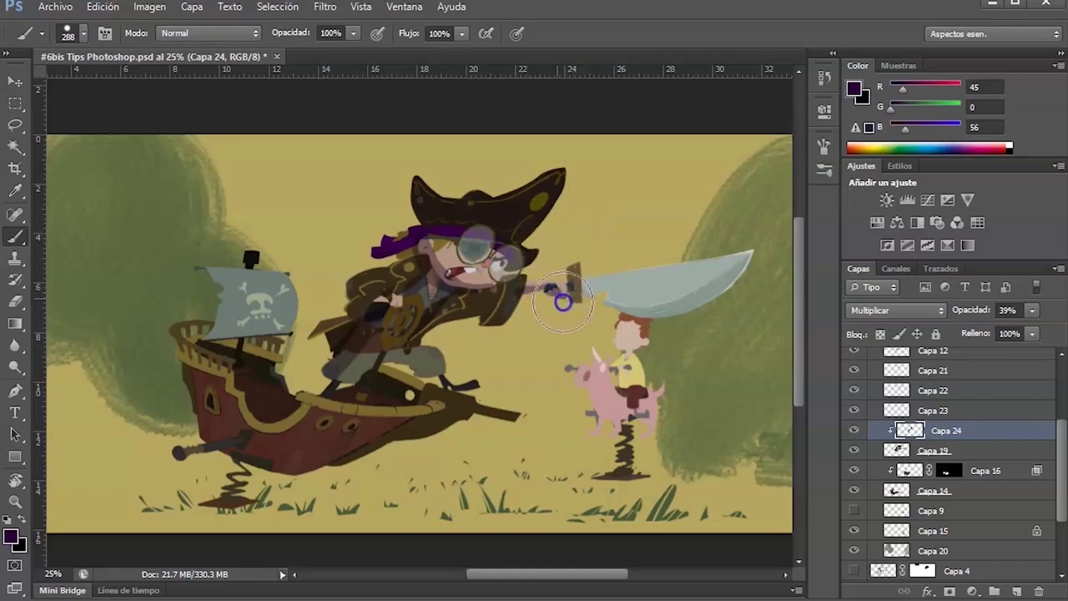
pyautogui.moveTo(586, 267)
pyautogui.mouseDown()
pyautogui.moveTo(630, 277)
pyautogui.moveTo(583, 290)
pyautogui.moveTo(715, 295)
pyautogui.mouseUp()
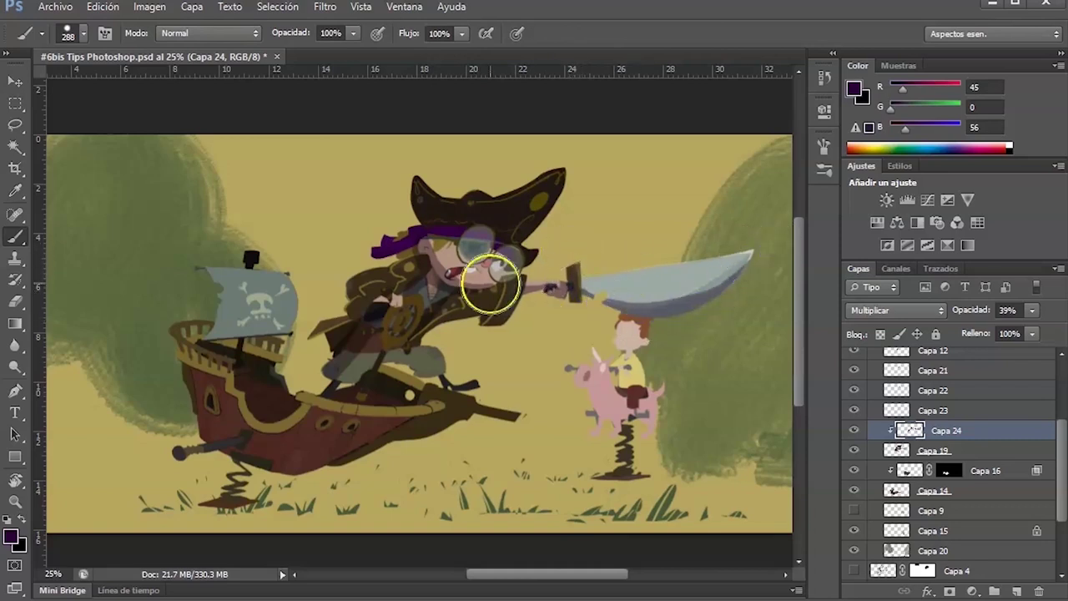
pyautogui.moveTo(476, 321)
pyautogui.mouseDown()
pyautogui.moveTo(508, 353)
pyautogui.moveTo(440, 331)
pyautogui.moveTo(449, 322)
pyautogui.moveTo(418, 350)
pyautogui.moveTo(501, 350)
pyautogui.moveTo(513, 324)
pyautogui.moveTo(425, 341)
pyautogui.moveTo(414, 373)
pyautogui.moveTo(351, 389)
pyautogui.moveTo(384, 422)
pyautogui.moveTo(334, 375)
pyautogui.moveTo(437, 406)
pyautogui.mouseUp()
pyautogui.hotkey('ctrl', '-')
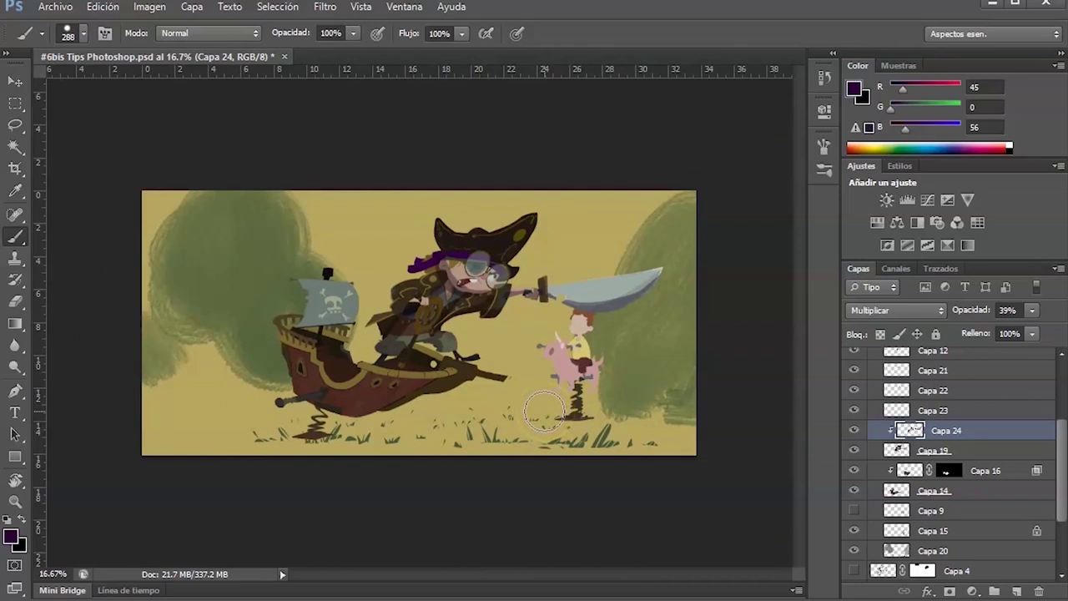
# Clear the dark purple shading from Capa 24 and set the layer's blend mode to Superponer (Overlay).
pyautogui.moveTo(900, 428); pyautogui.dragTo(894, 444)
pyautogui.hotkey('ctrl', 'd')
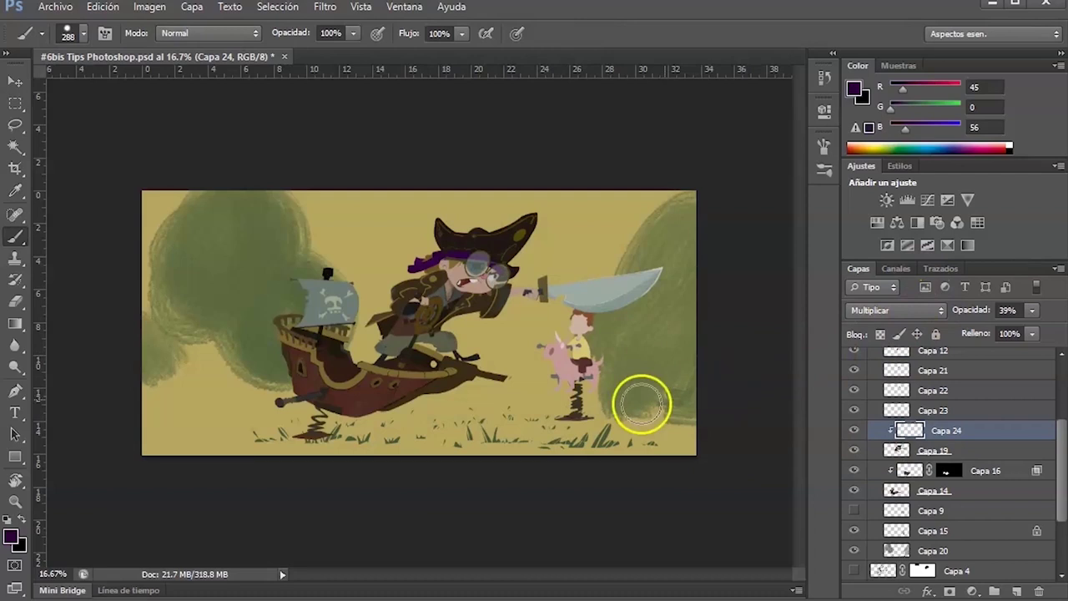
pyautogui.click(893, 314)
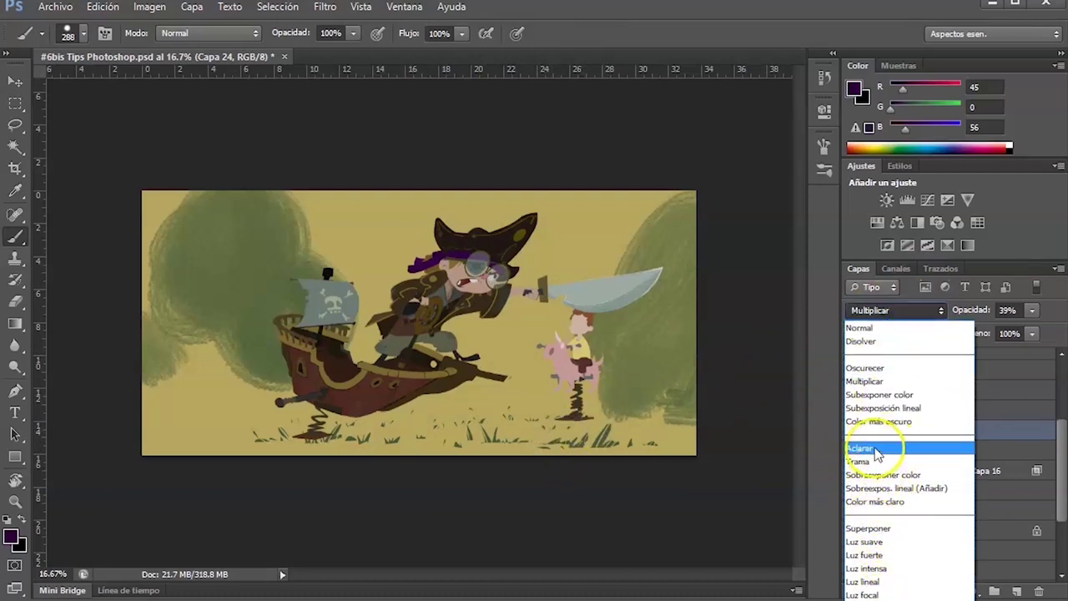
pyautogui.click(872, 529)
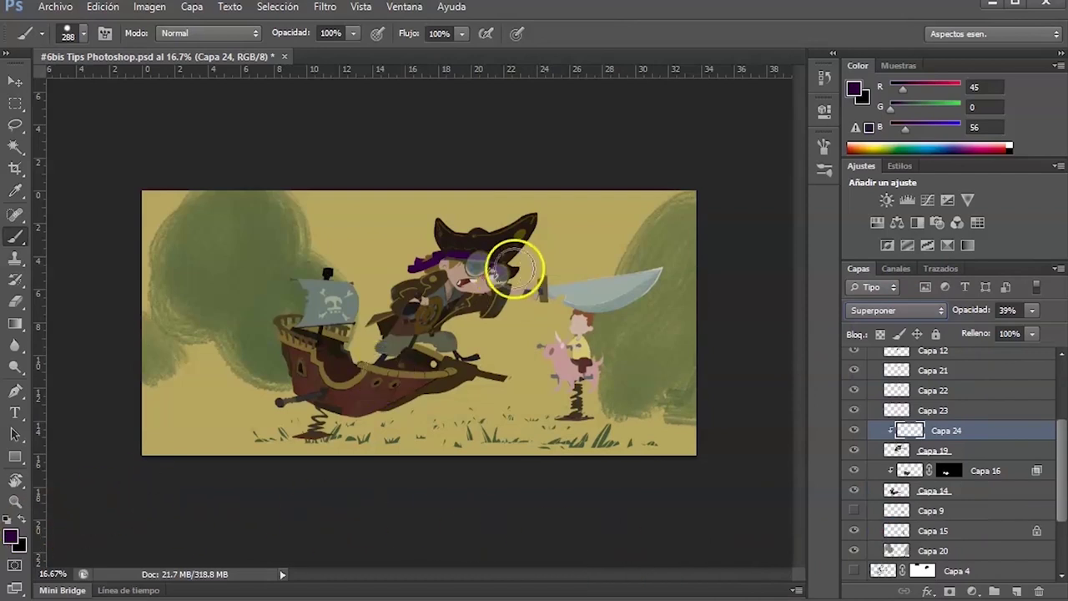
# Brush dark purple shading over the pirate's face, coat, hat and sword hand on the Overlay layer Capa 24.
pyautogui.moveTo(469, 282)
pyautogui.mouseDown()
pyautogui.moveTo(444, 270)
pyautogui.moveTo(474, 298)
pyautogui.moveTo(493, 294)
pyautogui.moveTo(443, 272)
pyautogui.moveTo(460, 290)
pyautogui.moveTo(495, 288)
pyautogui.moveTo(465, 294)
pyautogui.moveTo(442, 273)
pyautogui.moveTo(376, 353)
pyautogui.moveTo(433, 314)
pyautogui.moveTo(380, 332)
pyautogui.moveTo(396, 318)
pyautogui.moveTo(383, 326)
pyautogui.moveTo(463, 339)
pyautogui.moveTo(392, 331)
pyautogui.moveTo(431, 336)
pyautogui.moveTo(383, 354)
pyautogui.moveTo(435, 338)
pyautogui.moveTo(405, 346)
pyautogui.moveTo(455, 353)
pyautogui.moveTo(476, 317)
pyautogui.moveTo(444, 322)
pyautogui.moveTo(485, 307)
pyautogui.moveTo(436, 331)
pyautogui.mouseUp()
pyautogui.moveTo(519, 227); pyautogui.dragTo(515, 225)
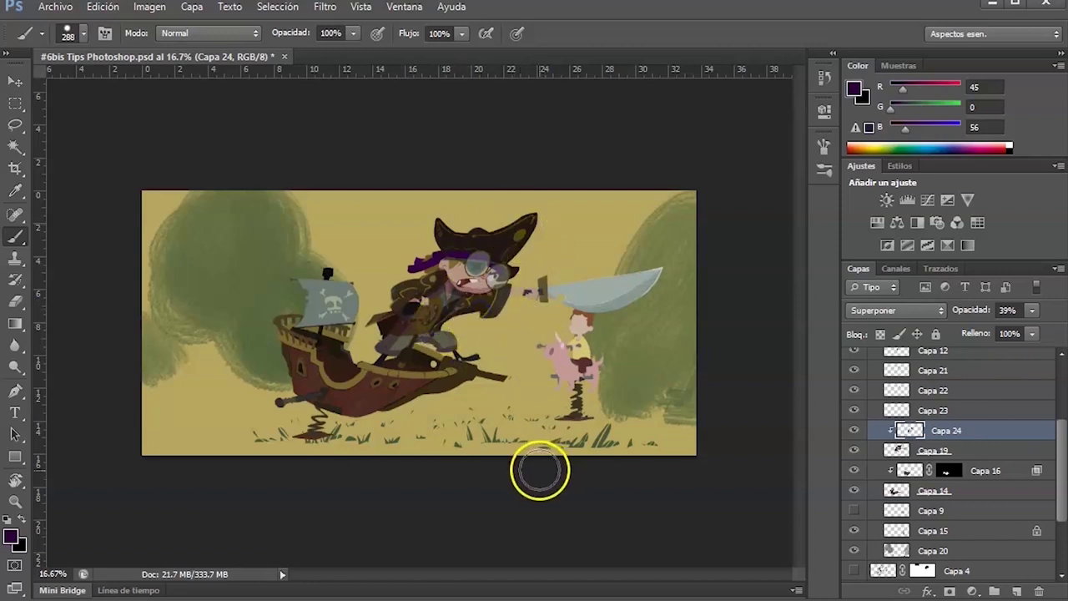
pyautogui.click(539, 278)
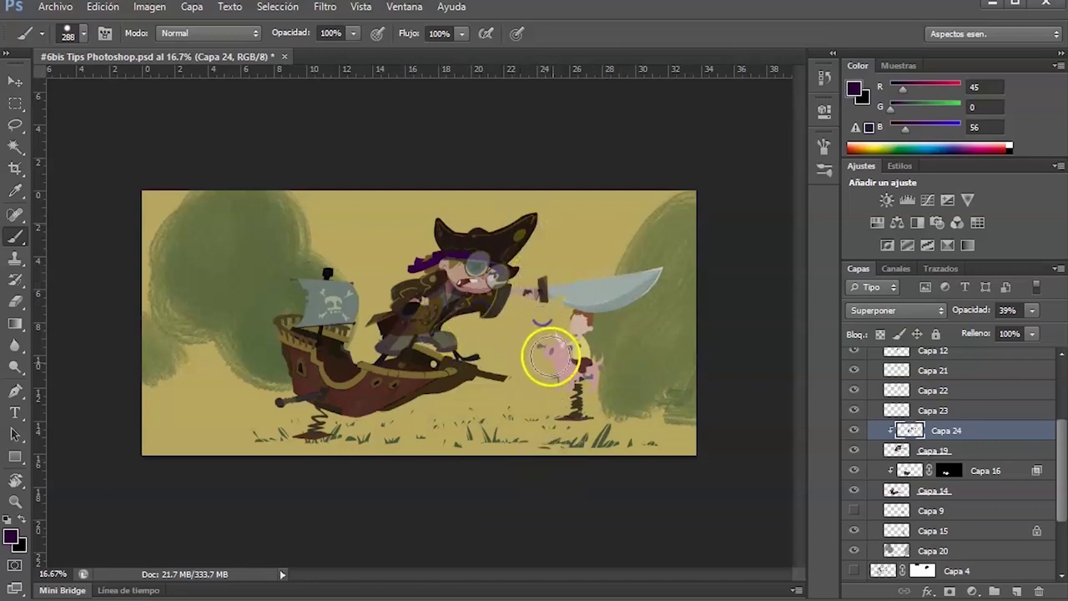
pyautogui.click(543, 309)
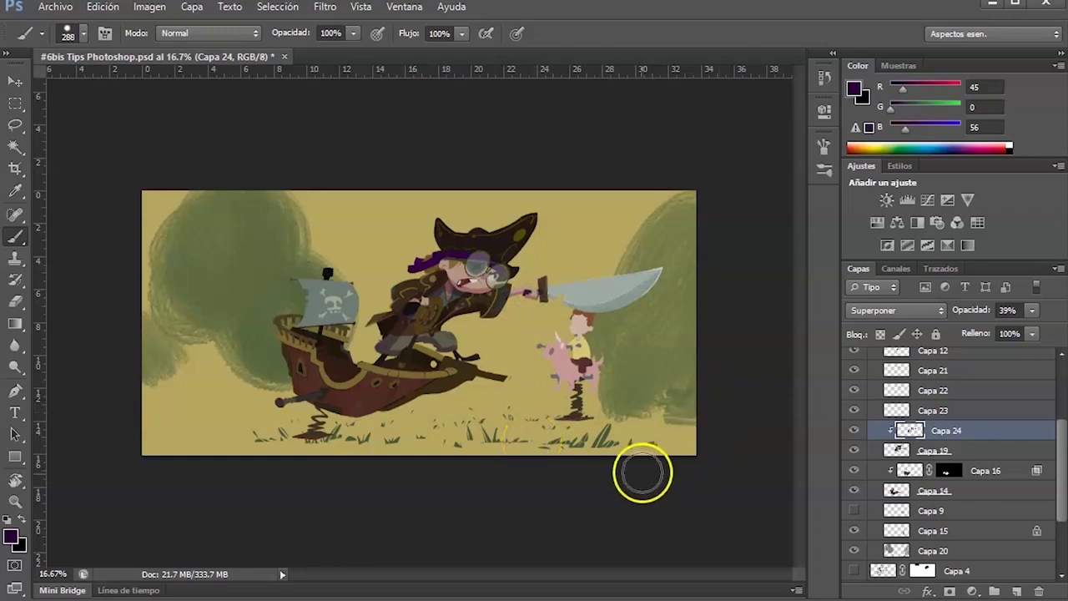
# Hide and delete the shading layer Capa 24.
pyautogui.press('v')
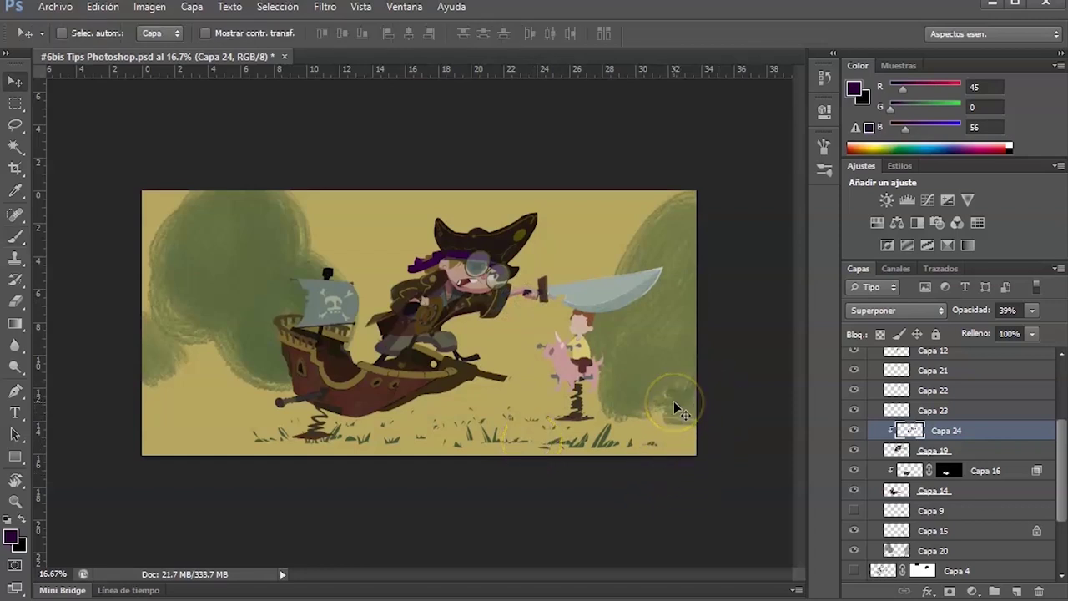
pyautogui.keyDown('ctrl'); pyautogui.click(889, 431); pyautogui.keyUp('ctrl')
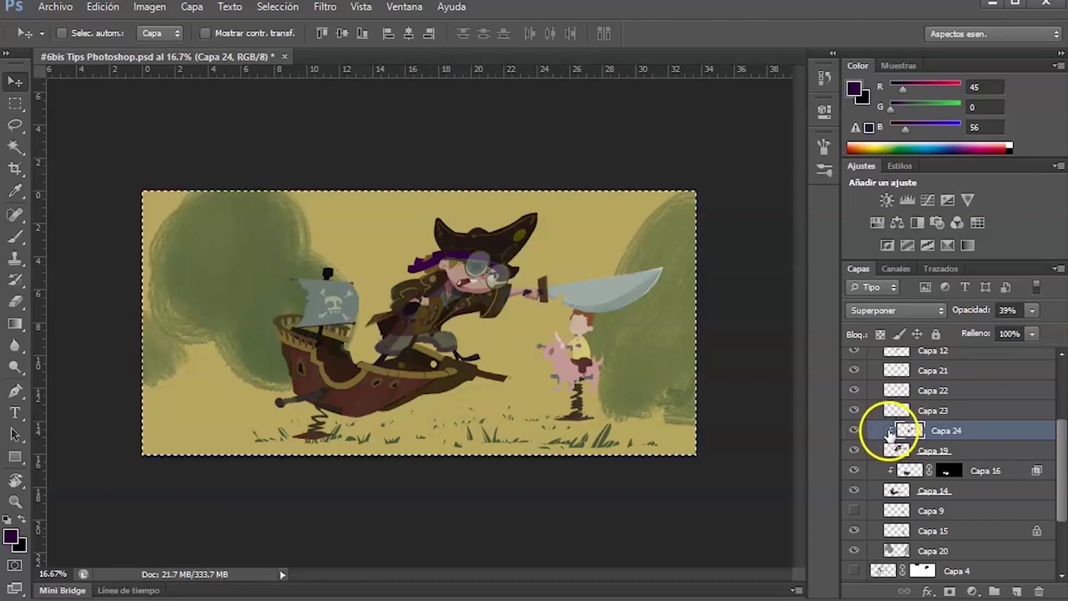
pyautogui.click(855, 431)
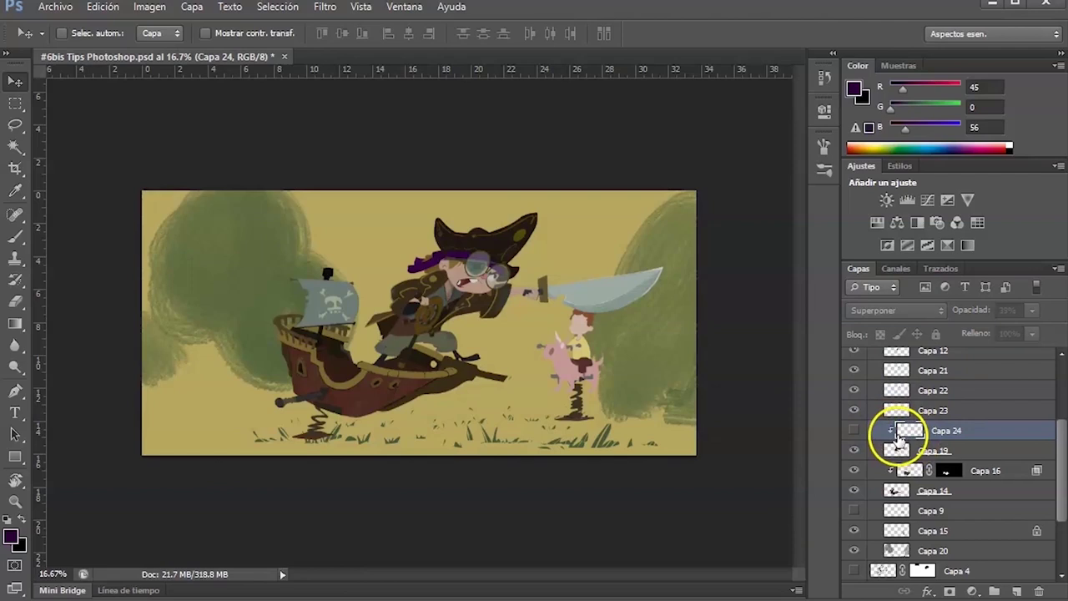
pyautogui.press('Delete')
# Add a Levels adjustment layer above Capa 19 and clip it to that layer.
pyautogui.click(972, 591)
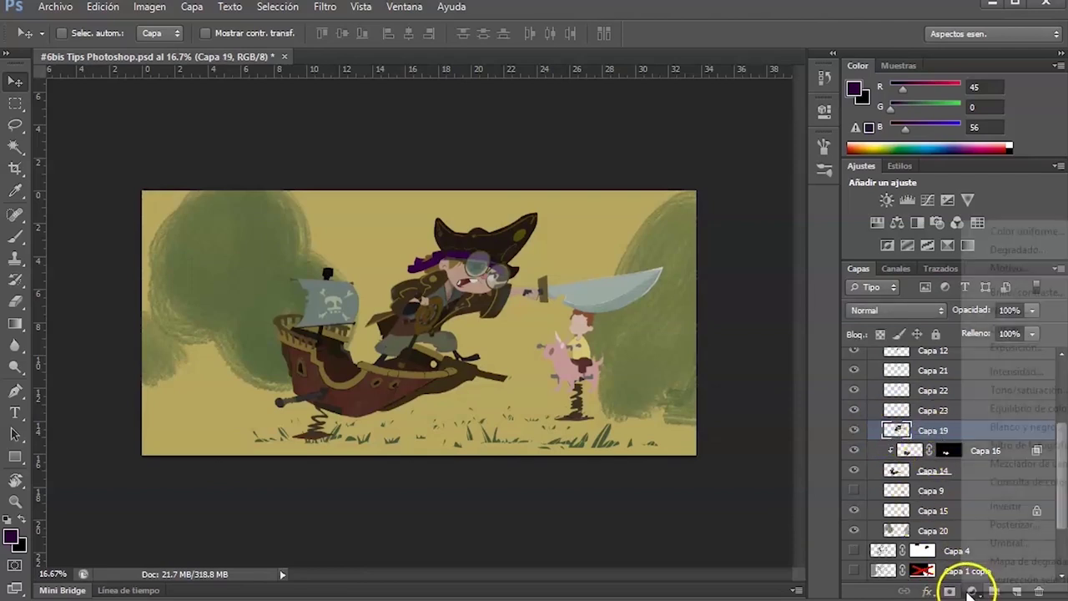
pyautogui.click(1010, 311)
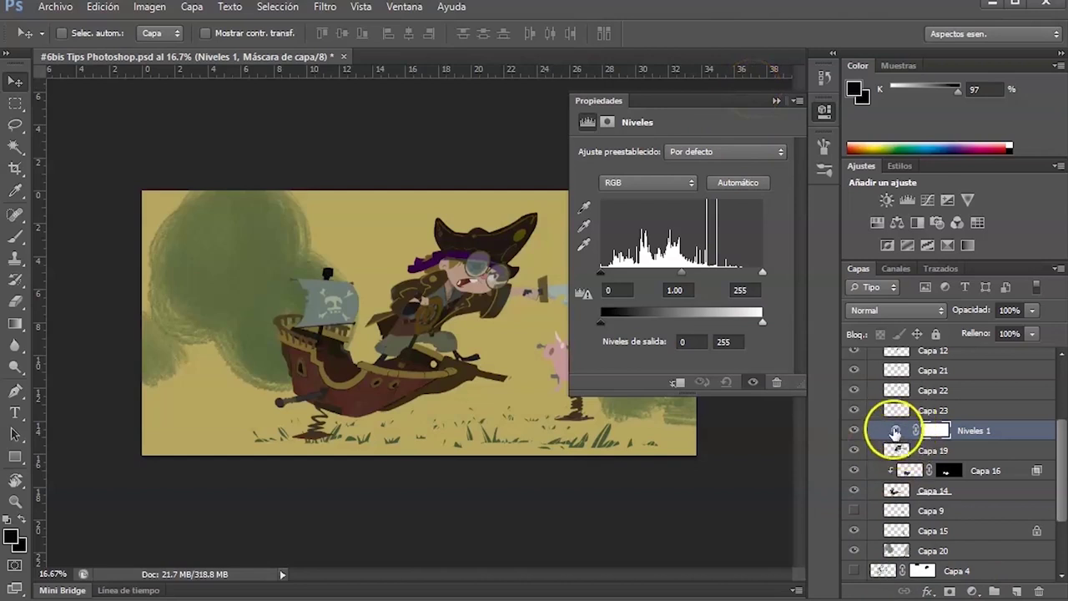
pyautogui.click(896, 450)
pyautogui.click(854, 450)
pyautogui.click(854, 450)
pyautogui.click(896, 430)
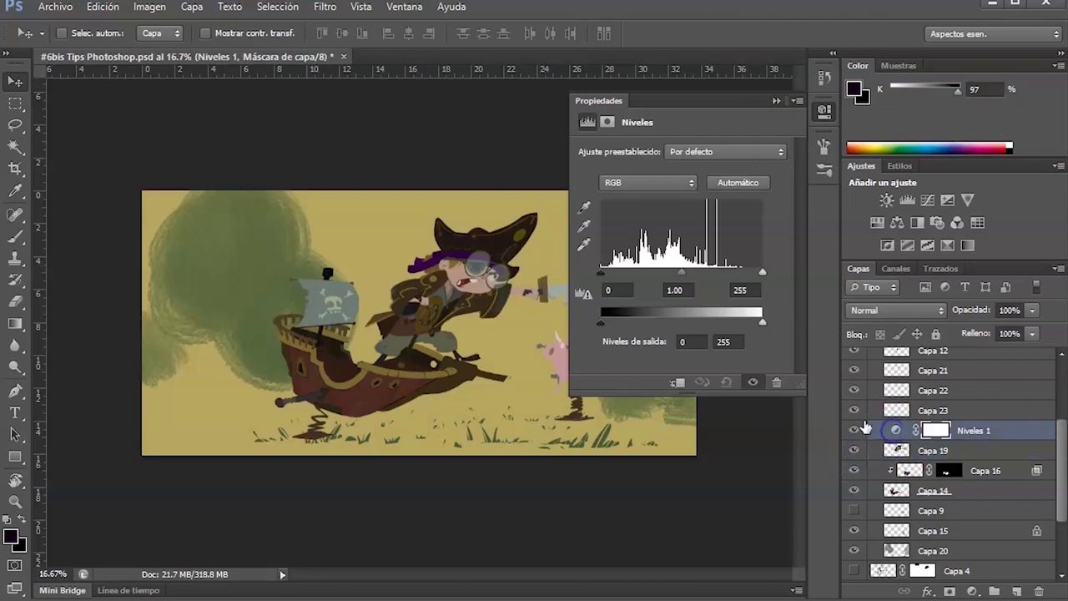
pyautogui.click(674, 385)
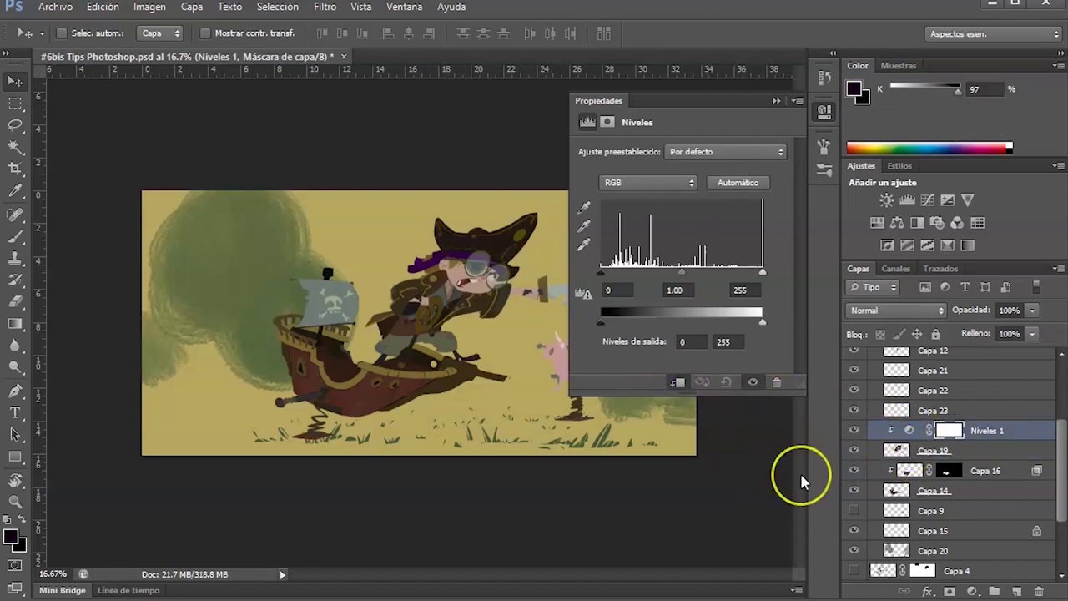
# Darken the pirate with the Levels adjustment, using a white output level of 167 and an RGB midtone of 0.96.
pyautogui.moveTo(900, 432); pyautogui.dragTo(737, 464)
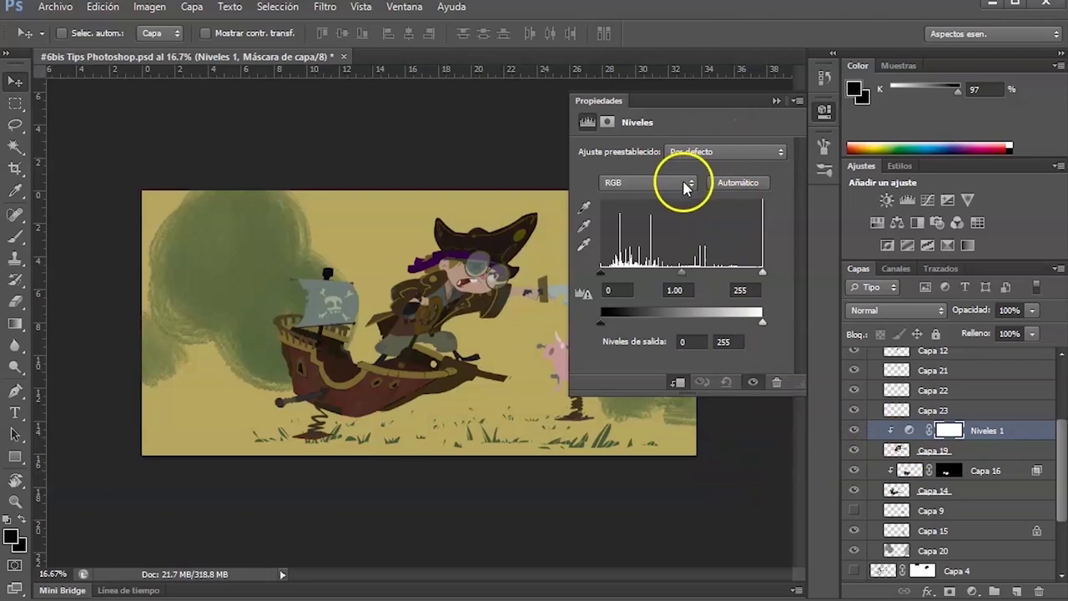
pyautogui.moveTo(757, 313)
pyautogui.mouseDown()
pyautogui.moveTo(689, 320)
pyautogui.moveTo(776, 317)
pyautogui.moveTo(677, 327)
pyautogui.moveTo(767, 320)
pyautogui.mouseUp()
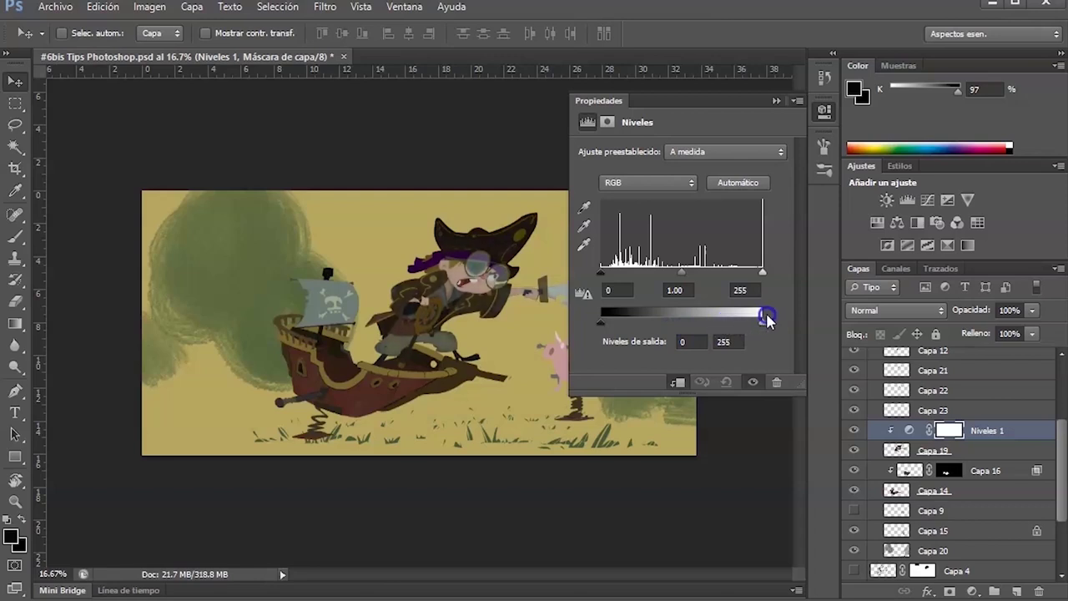
pyautogui.moveTo(684, 265)
pyautogui.mouseDown()
pyautogui.moveTo(692, 273)
pyautogui.moveTo(681, 274)
pyautogui.mouseUp()
pyautogui.moveTo(762, 323); pyautogui.dragTo(725, 325)
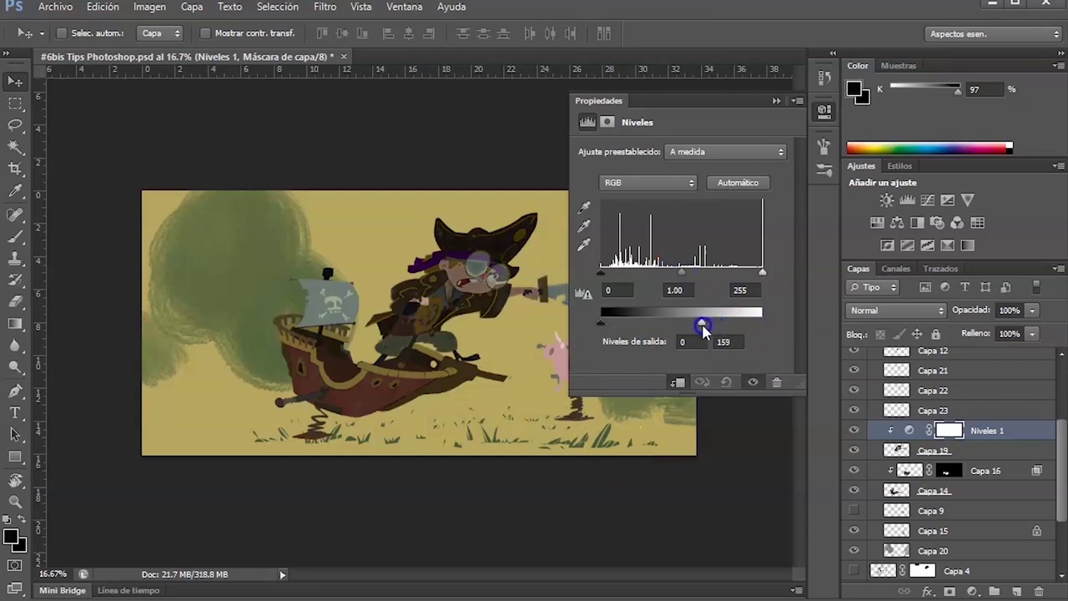
pyautogui.moveTo(699, 332); pyautogui.dragTo(724, 327)
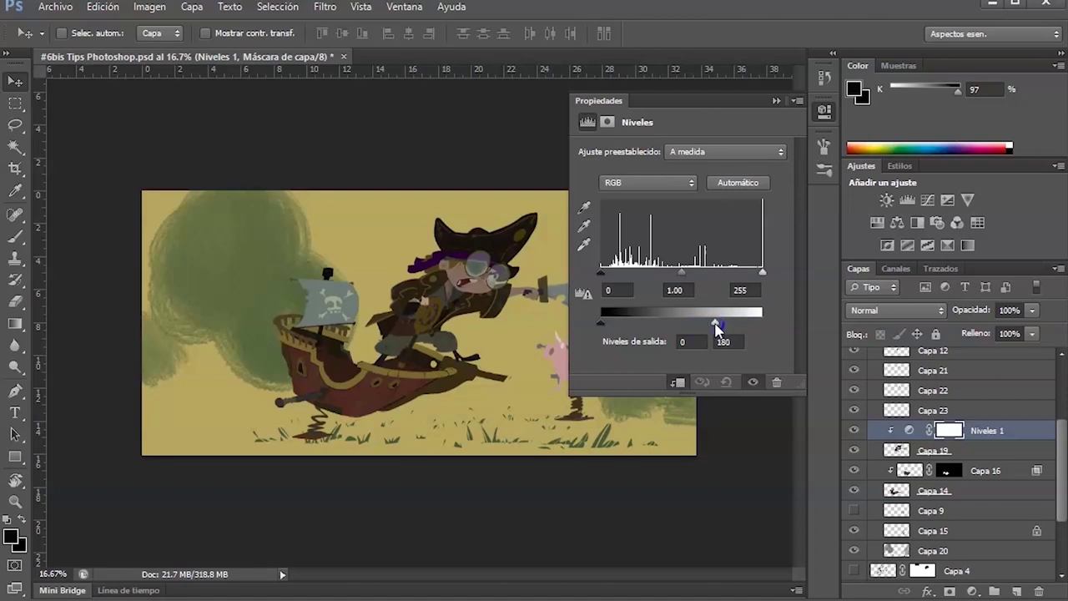
pyautogui.moveTo(727, 325)
pyautogui.mouseDown()
pyautogui.moveTo(711, 327)
pyautogui.moveTo(741, 316)
pyautogui.moveTo(727, 325)
pyautogui.mouseUp()
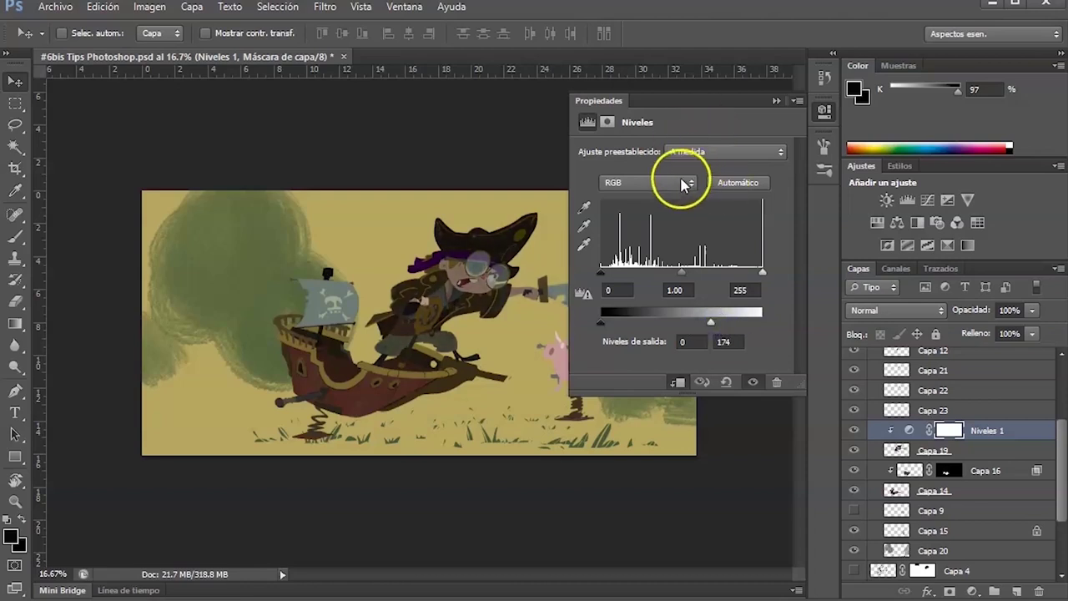
pyautogui.moveTo(711, 322)
pyautogui.mouseDown()
pyautogui.moveTo(754, 310)
pyautogui.moveTo(720, 325)
pyautogui.mouseUp()
pyautogui.moveTo(681, 273); pyautogui.dragTo(685, 273)
pyautogui.moveTo(761, 273); pyautogui.dragTo(739, 275)
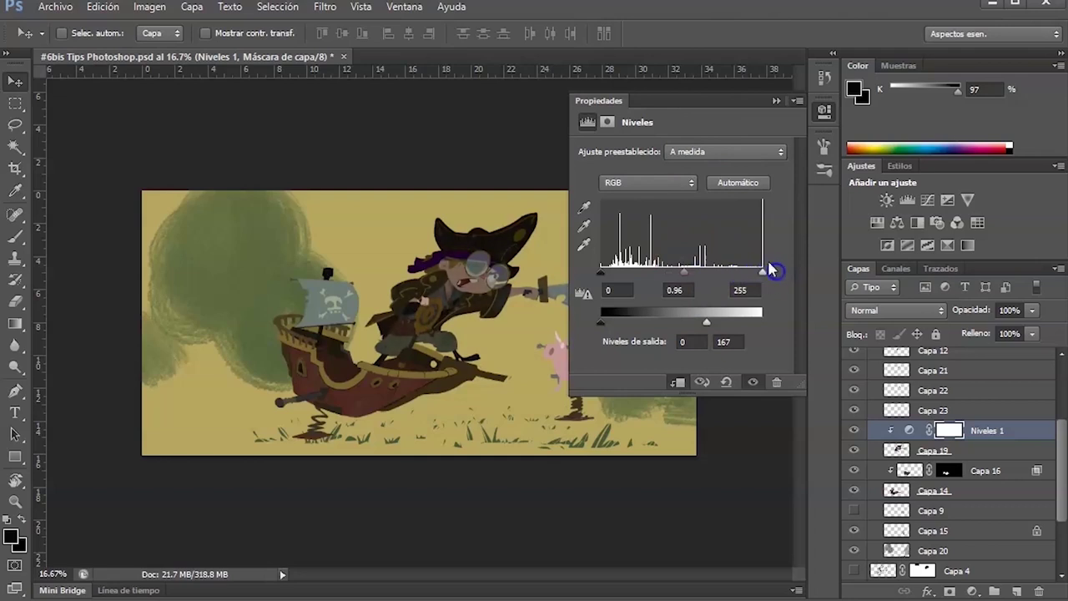
# Tint the Levels adjustment purple by setting the Azul channel's midtone to 1.44 and the Rojo channel's midtone to 1.25.
pyautogui.click(677, 190)
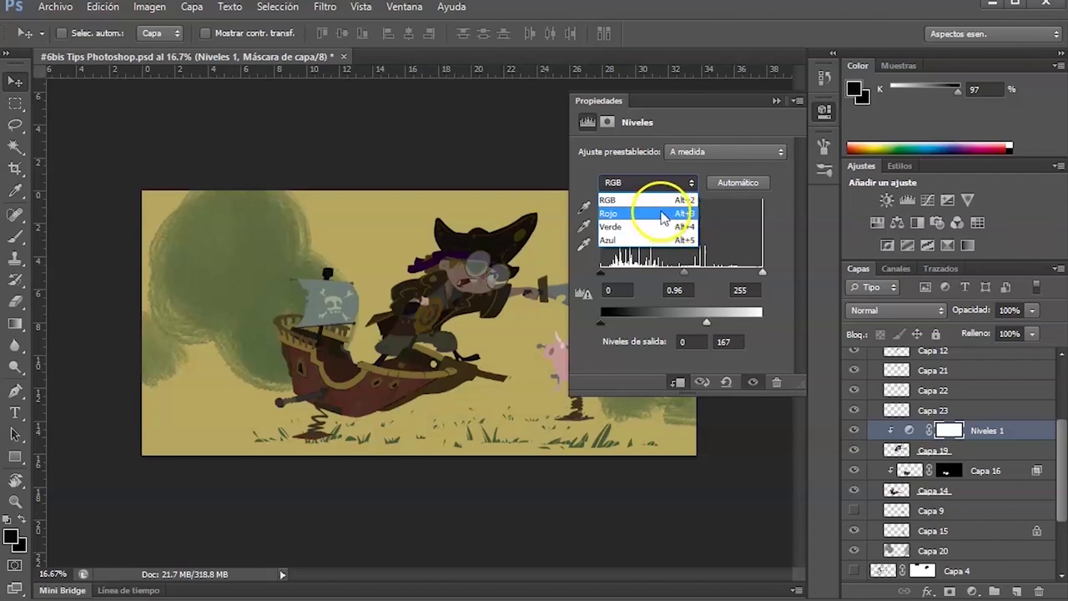
pyautogui.click(657, 239)
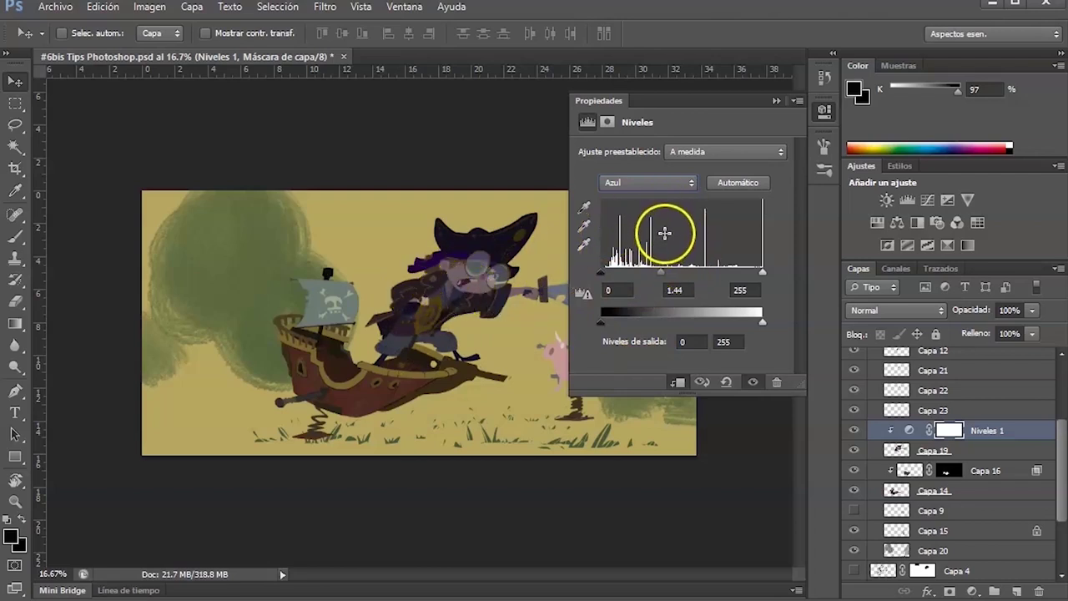
pyautogui.click(672, 185)
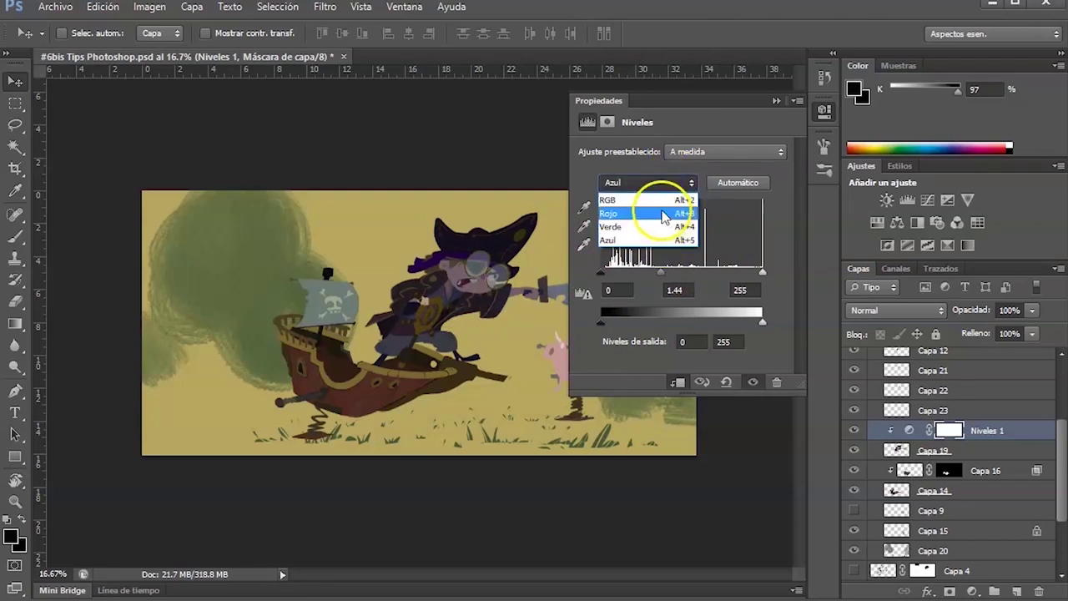
pyautogui.click(661, 216)
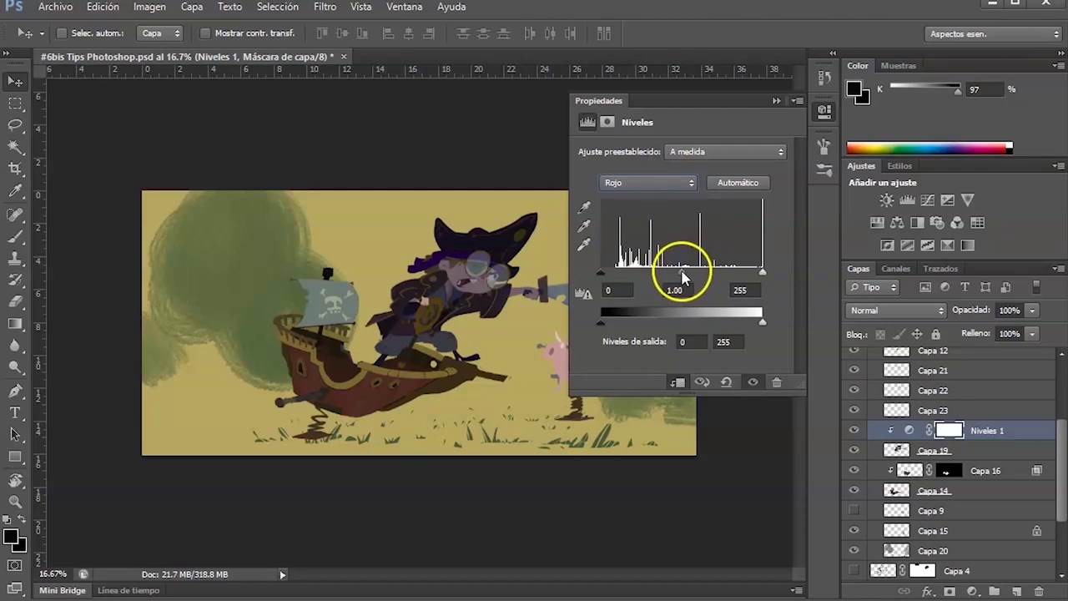
pyautogui.moveTo(681, 274); pyautogui.dragTo(679, 274)
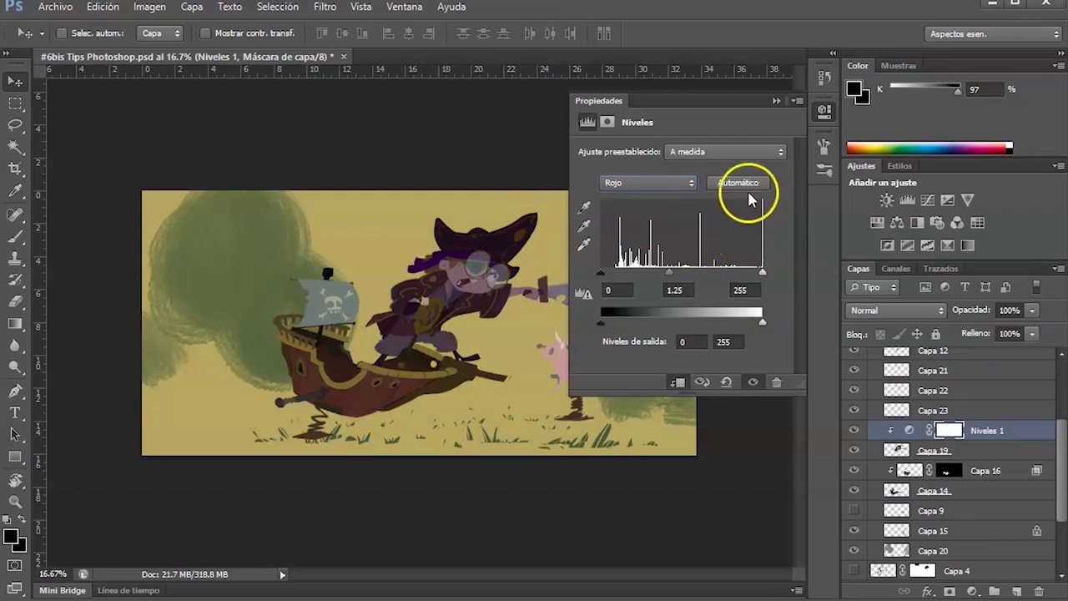
# Collapse the Levels properties and invert the Niveles 1 layer mask to black.
pyautogui.click(776, 101)
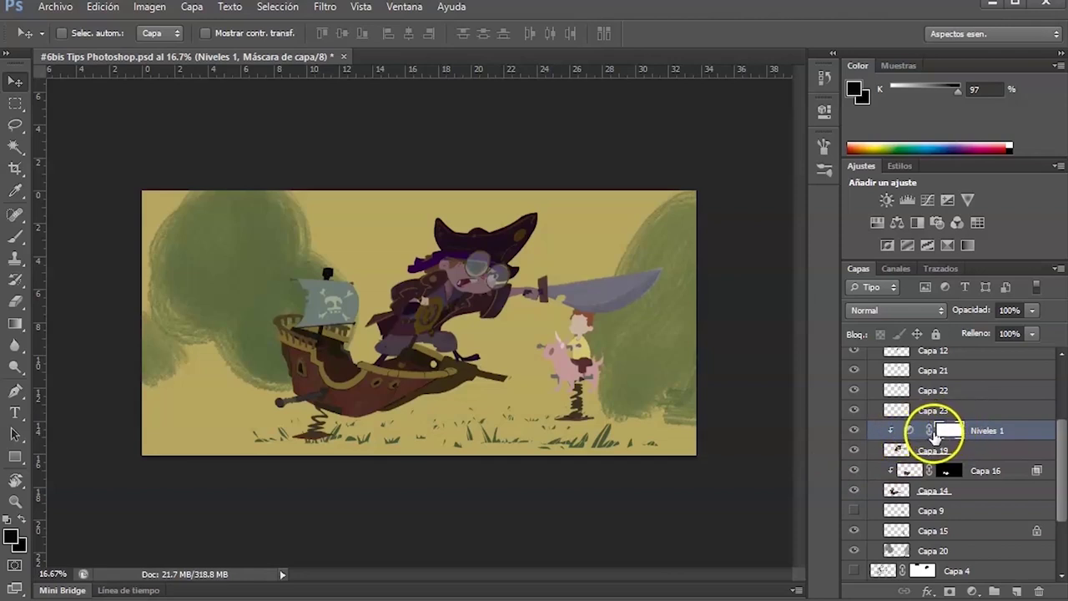
pyautogui.hotkey('ctrl', 'i')
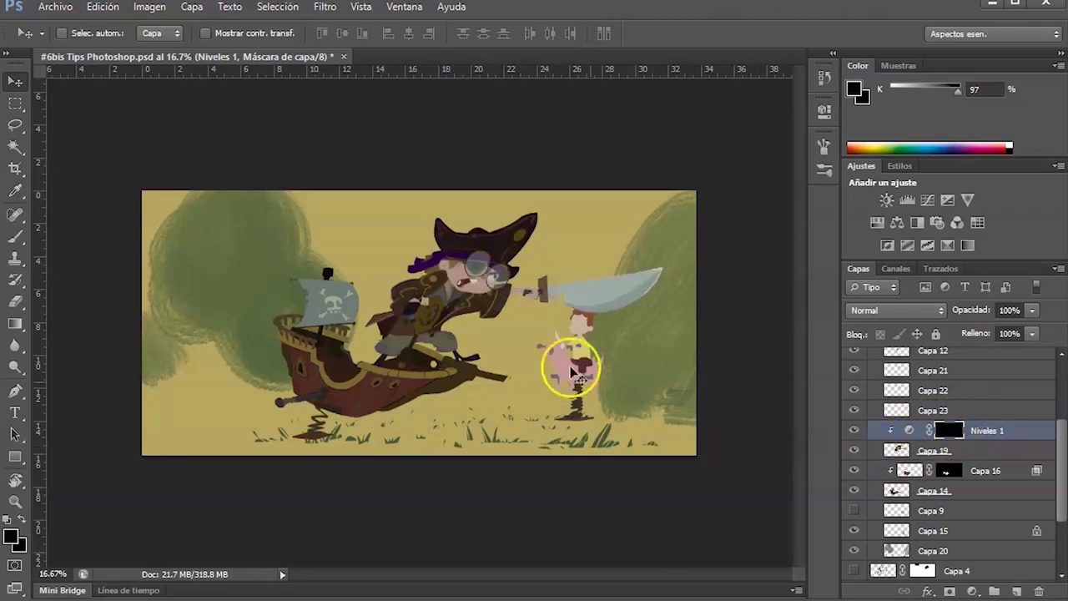
pyautogui.click(110, 8)
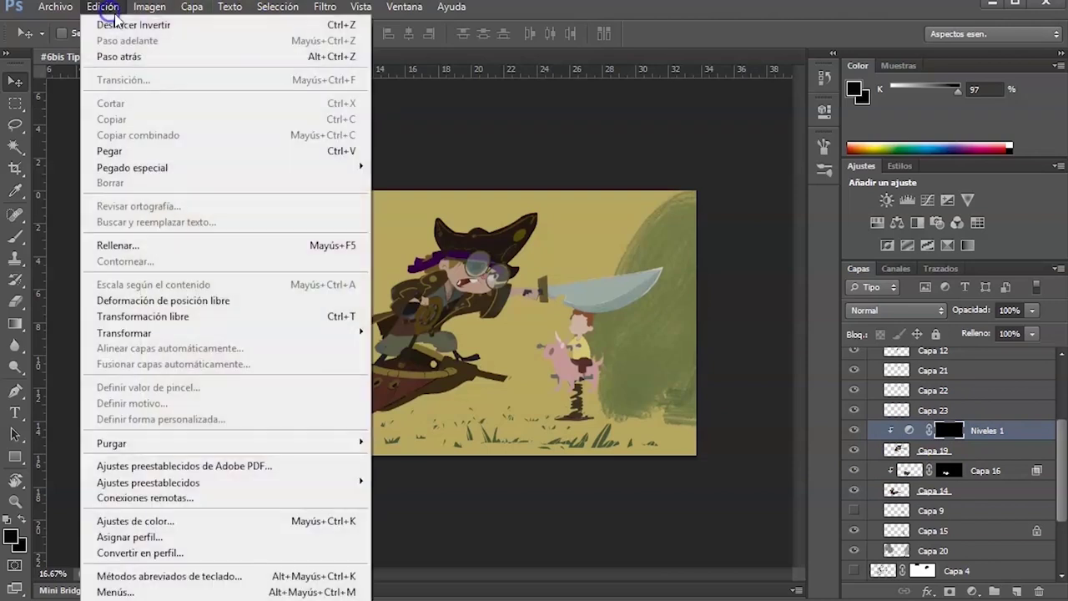
pyautogui.moveTo(154, 10)
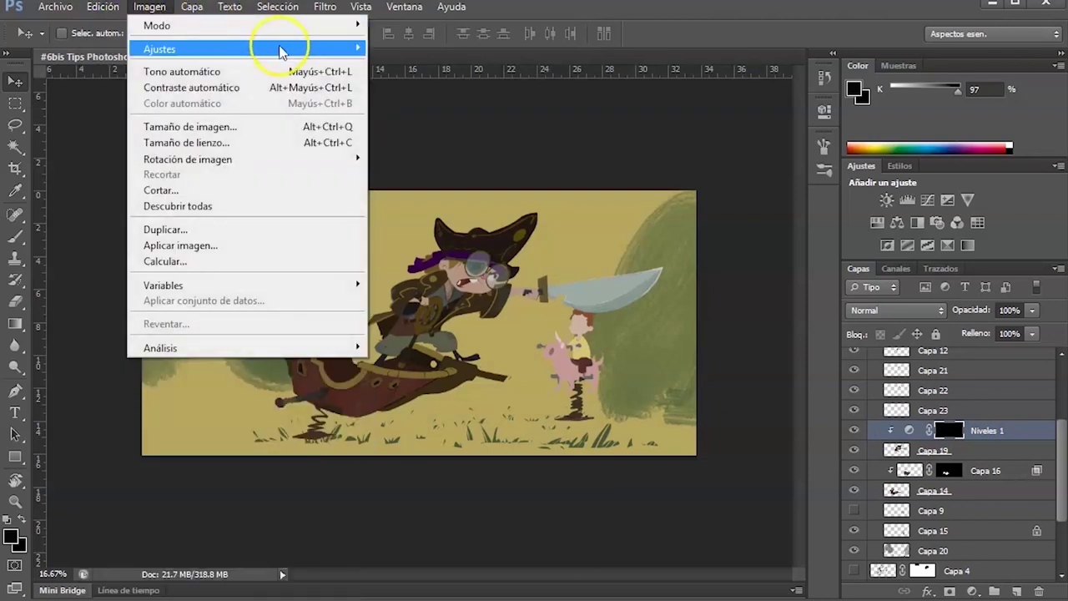
pyautogui.moveTo(353, 45)
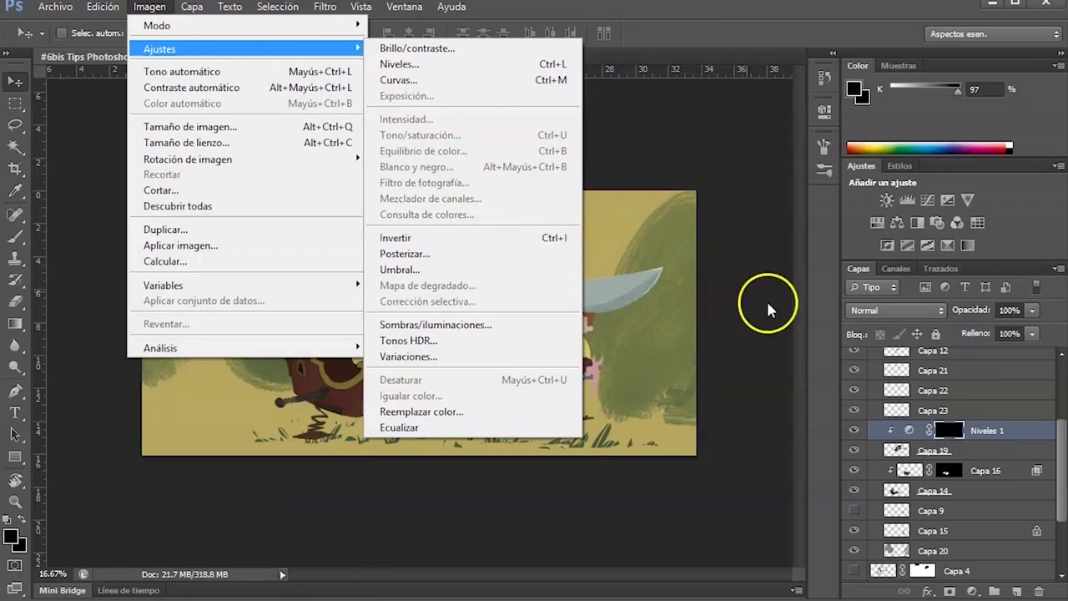
pyautogui.click(950, 431)
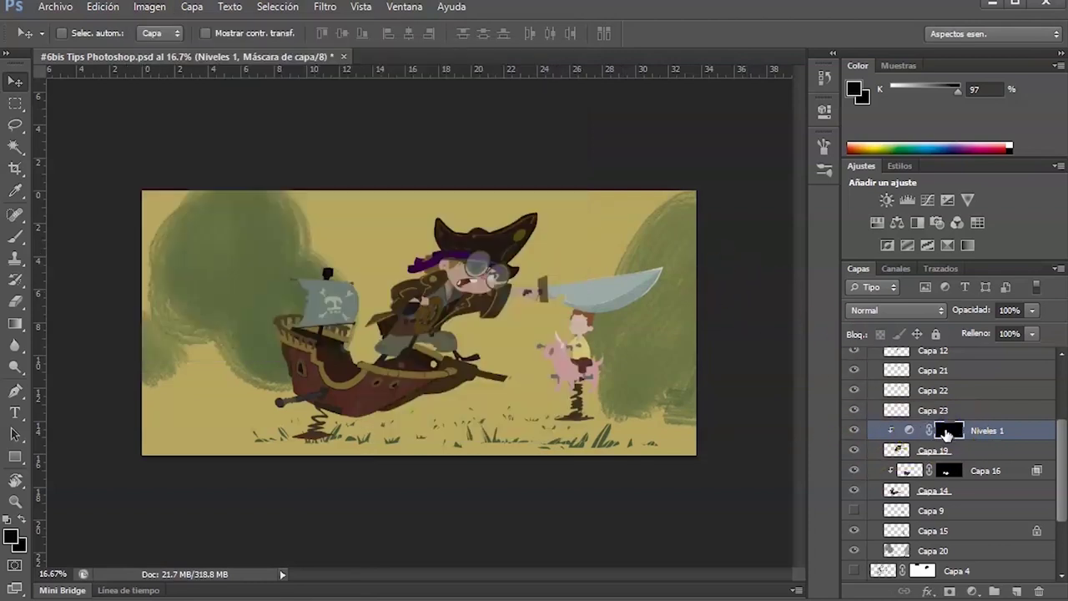
# Disable and re-enable the Niveles 1 mask repeatedly to compare the pirate with and without the Levels shading.
pyautogui.keyDown('shift'); pyautogui.click(948, 431); pyautogui.keyUp('shift')
pyautogui.keyDown('shift'); pyautogui.click(948, 432); pyautogui.keyUp('shift')
pyautogui.keyDown('shift'); pyautogui.click(948, 431); pyautogui.keyUp('shift')
pyautogui.keyDown('shift'); pyautogui.click(949, 432); pyautogui.keyUp('shift')
pyautogui.keyDown('shift'); pyautogui.click(949, 431); pyautogui.keyUp('shift')
pyautogui.keyDown('shift'); pyautogui.click(949, 432); pyautogui.keyUp('shift')
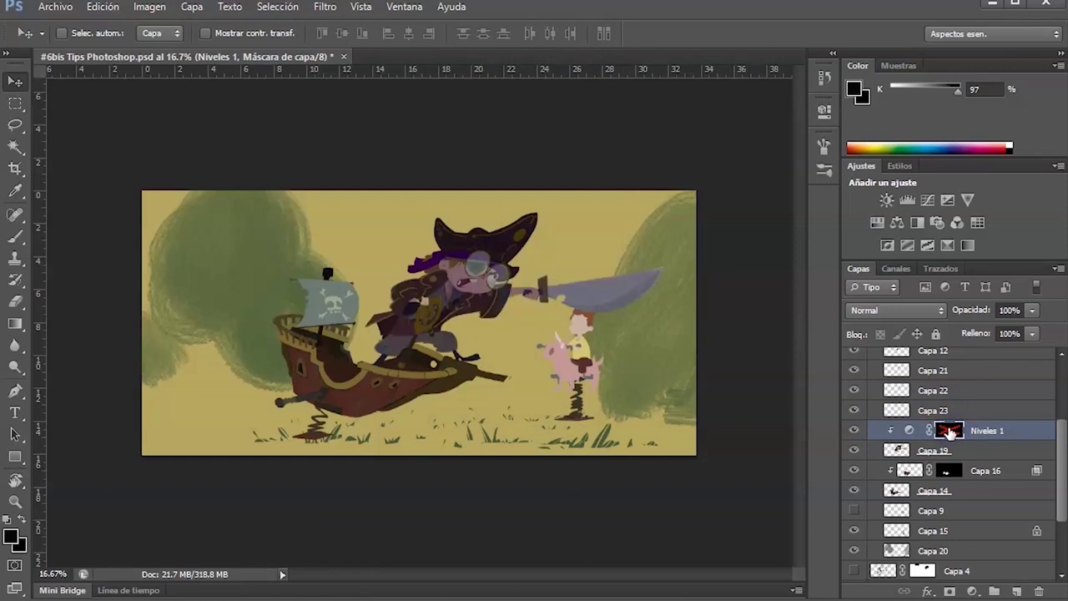
pyautogui.keyDown('shift'); pyautogui.click(949, 431); pyautogui.keyUp('shift')
pyautogui.keyDown('shift'); pyautogui.click(948, 433); pyautogui.keyUp('shift')
pyautogui.keyDown('shift'); pyautogui.click(947, 433); pyautogui.keyUp('shift')
pyautogui.keyDown('shift'); pyautogui.click(946, 434); pyautogui.keyUp('shift')
pyautogui.keyDown('shift'); pyautogui.click(943, 434); pyautogui.keyUp('shift')
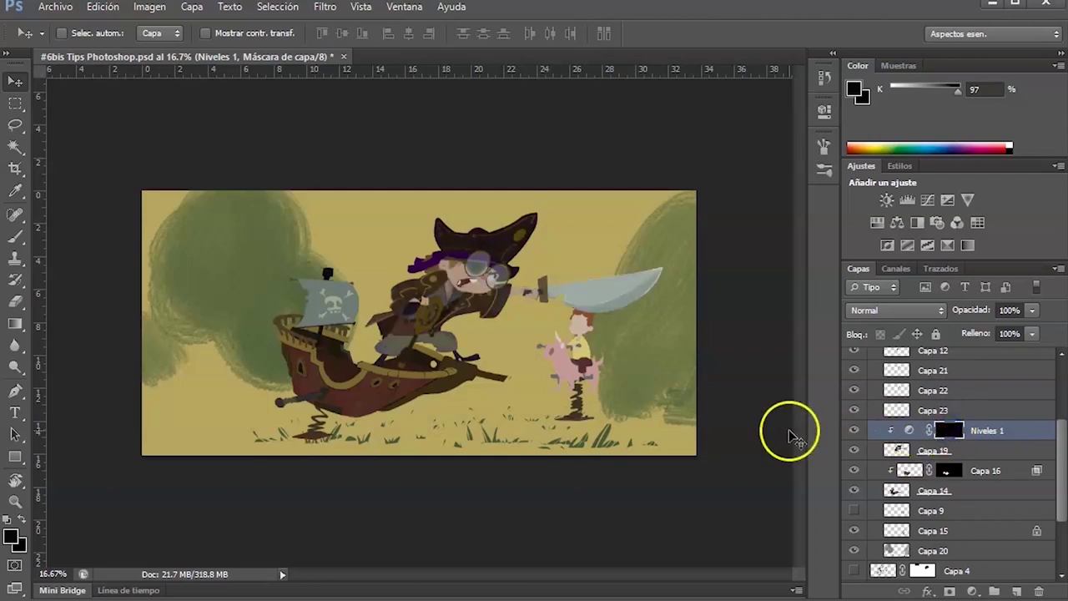
# Ready the Brush tool for the Niveles 1 mask with white as the foreground colour.
pyautogui.press('b')
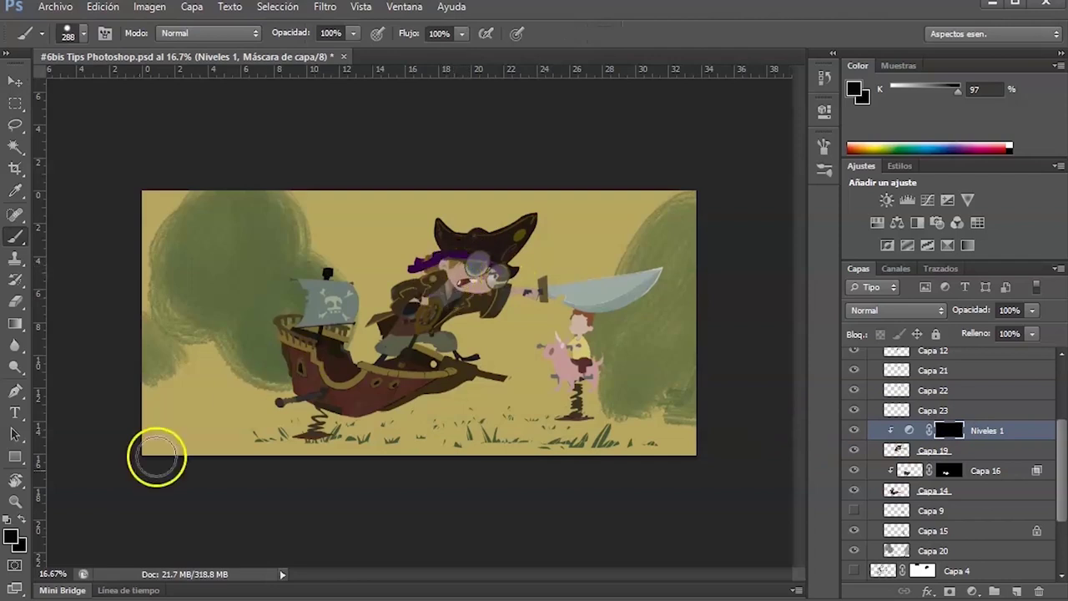
pyautogui.click(12, 538)
pyautogui.moveTo(624, 309); pyautogui.dragTo(577, 287)
pyautogui.click(943, 275)
# Try a broad 288 px shadow stroke around the pirate's face on the Niveles 1 mask, then undo it.
pyautogui.moveTo(453, 275); pyautogui.dragTo(456, 287)
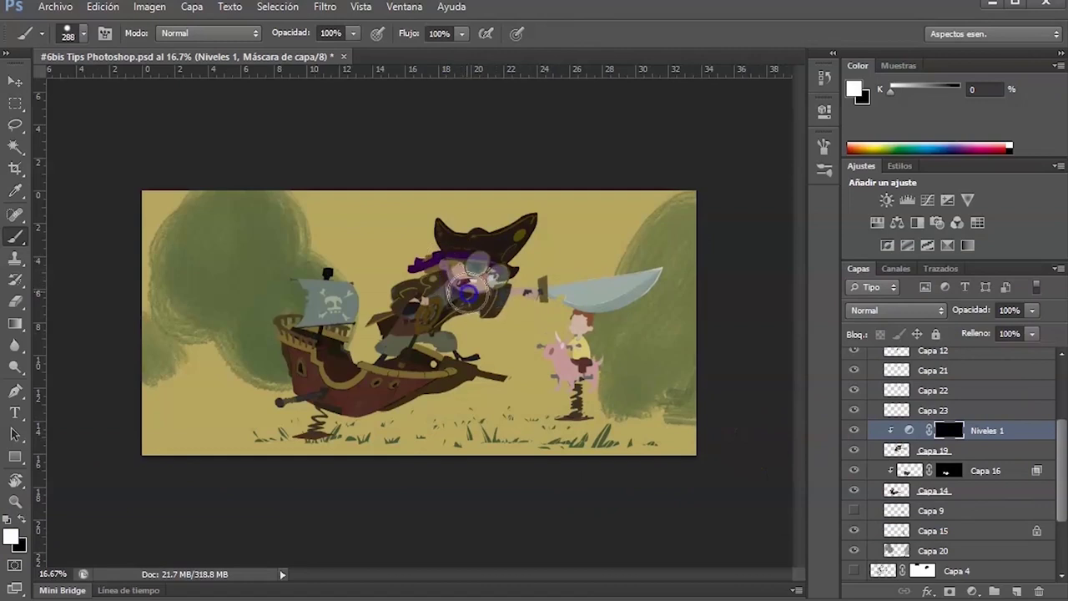
pyautogui.scroll(3, 440, 288)
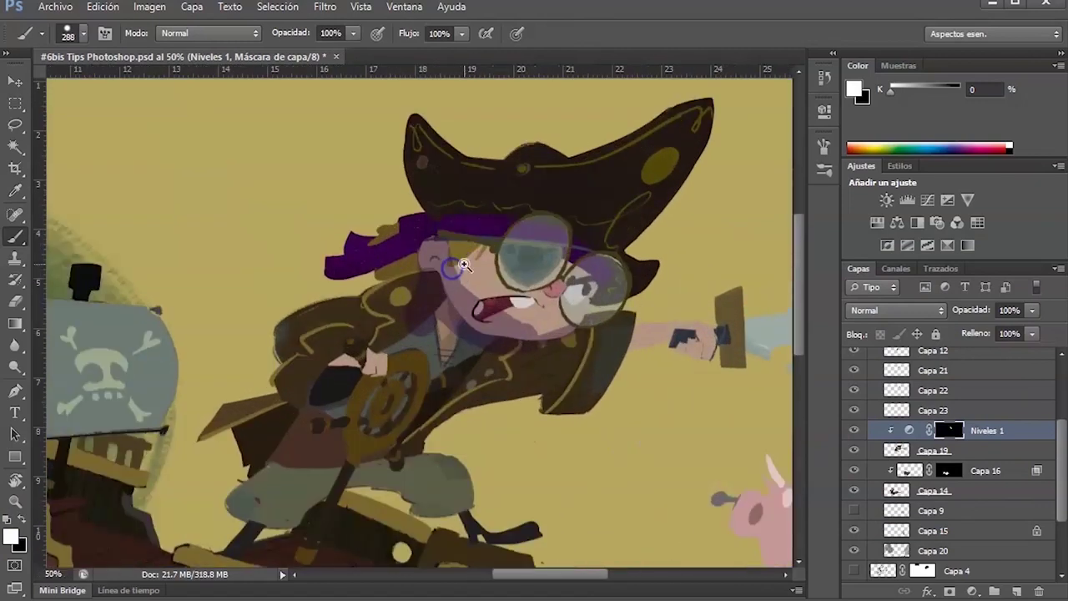
pyautogui.hotkey('ctrl', 'z')
pyautogui.press('v')
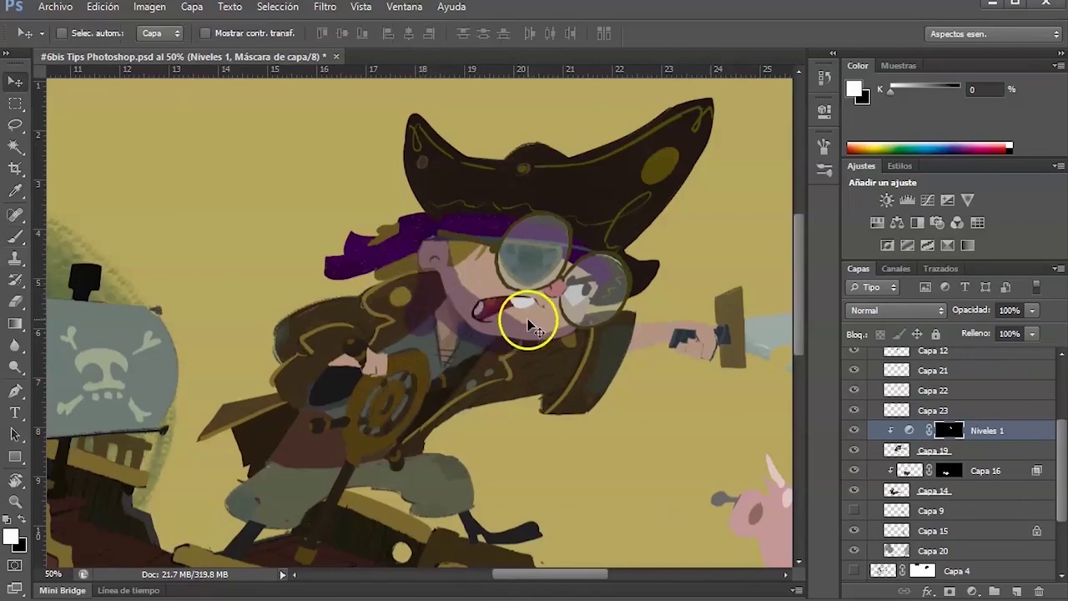
pyautogui.scroll(-3, 534, 326)
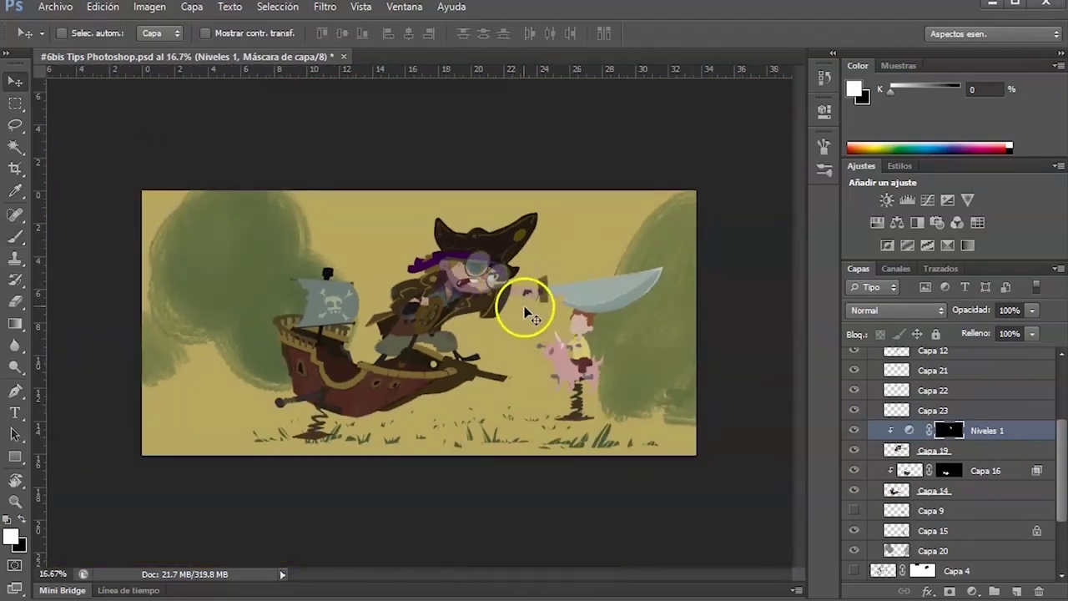
# Reduce the brush to 129 px and paint hard-edged Levels shadow on the side of the pirate's face.
pyautogui.press('b')
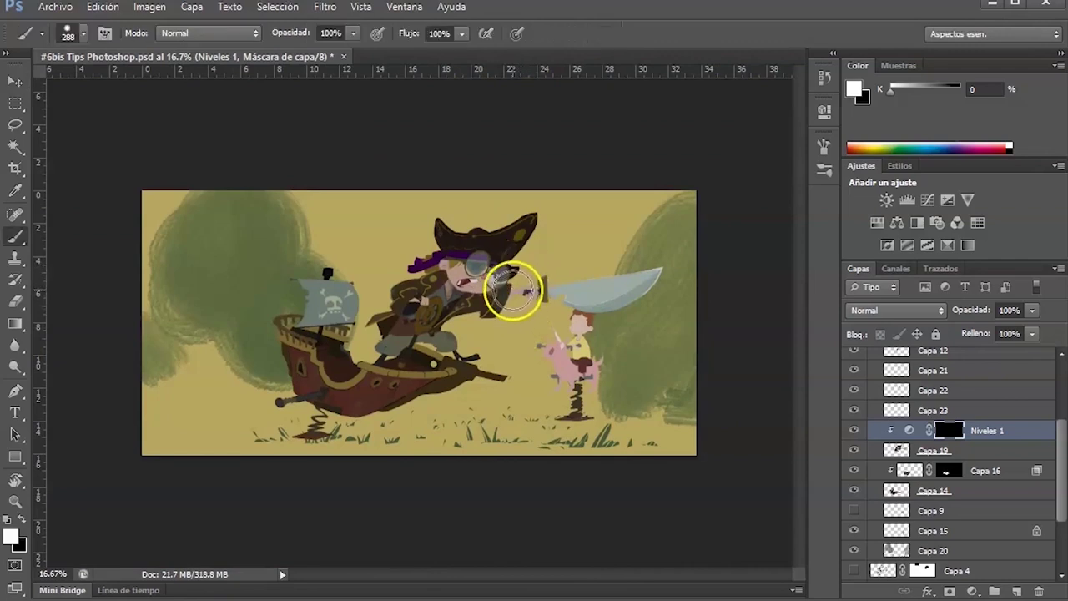
pyautogui.rightClick(516, 291)
pyautogui.click(627, 332)
pyautogui.click(582, 235)
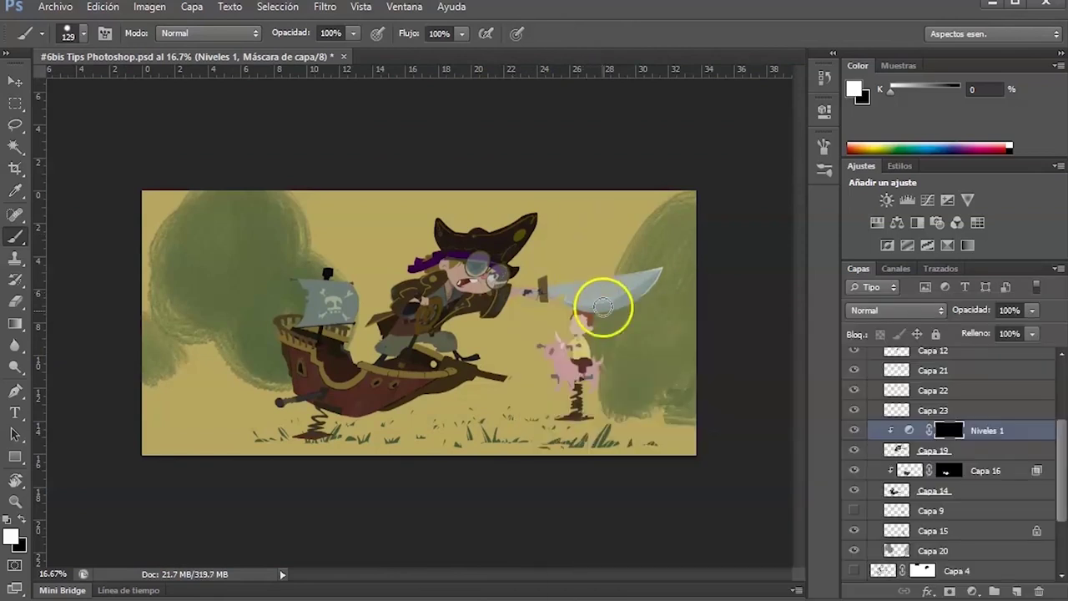
pyautogui.moveTo(572, 298); pyautogui.dragTo(544, 418)
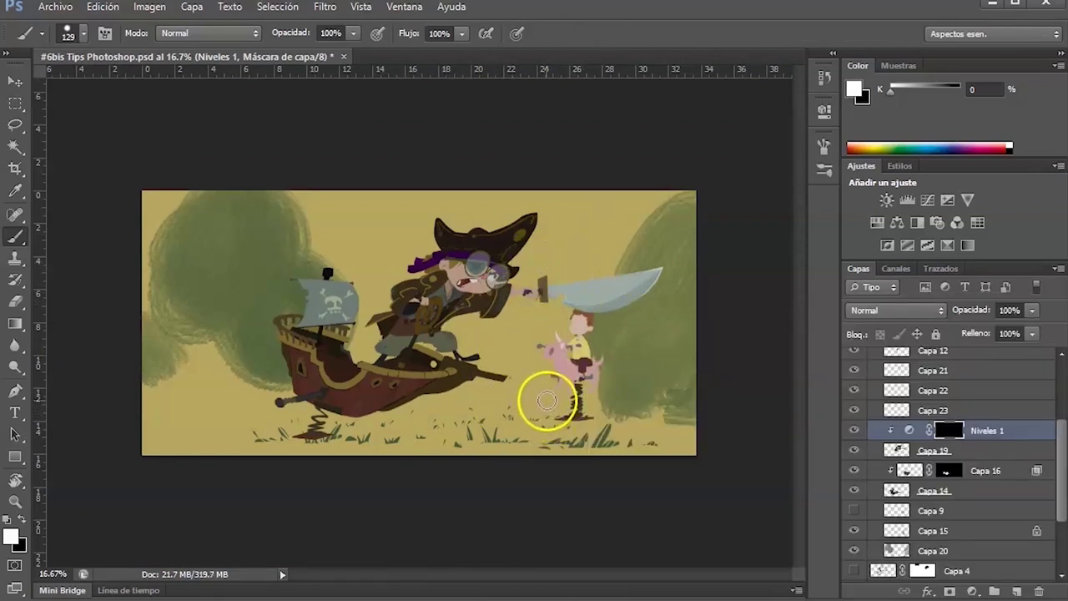
pyautogui.hotkey('ctrl', '+')
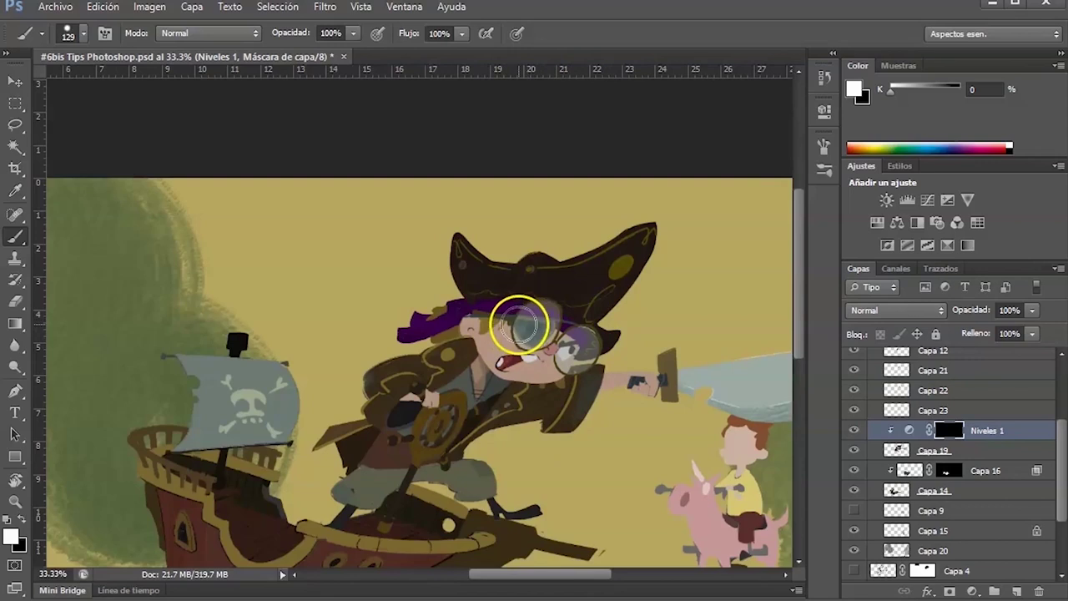
pyautogui.click(493, 326)
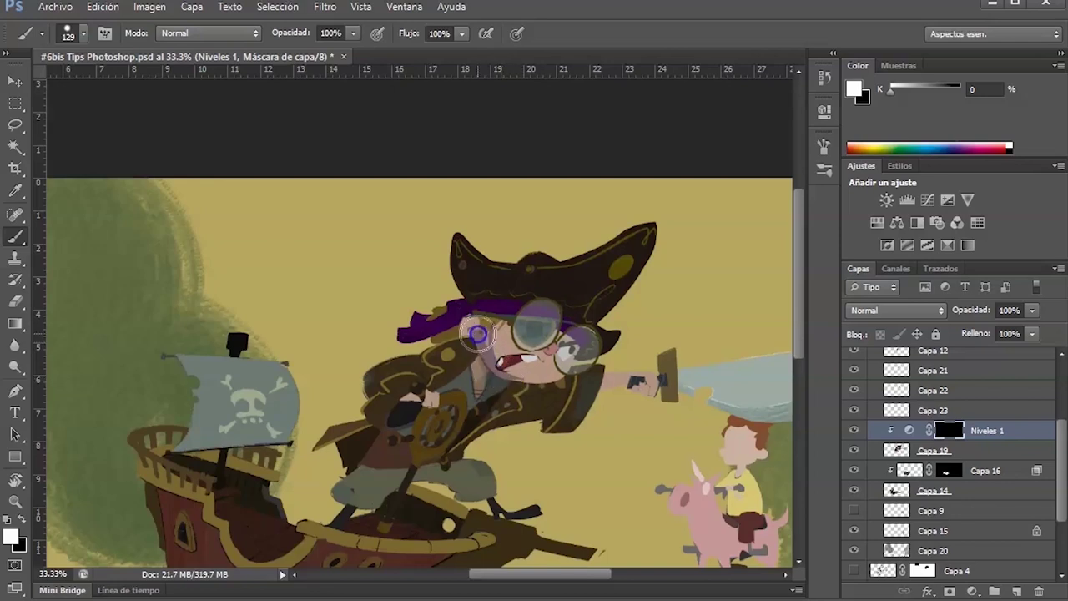
# Switch to the soft round brush at 129 px and 0% hardness for blending the face shadow.
pyautogui.rightClick(529, 346)
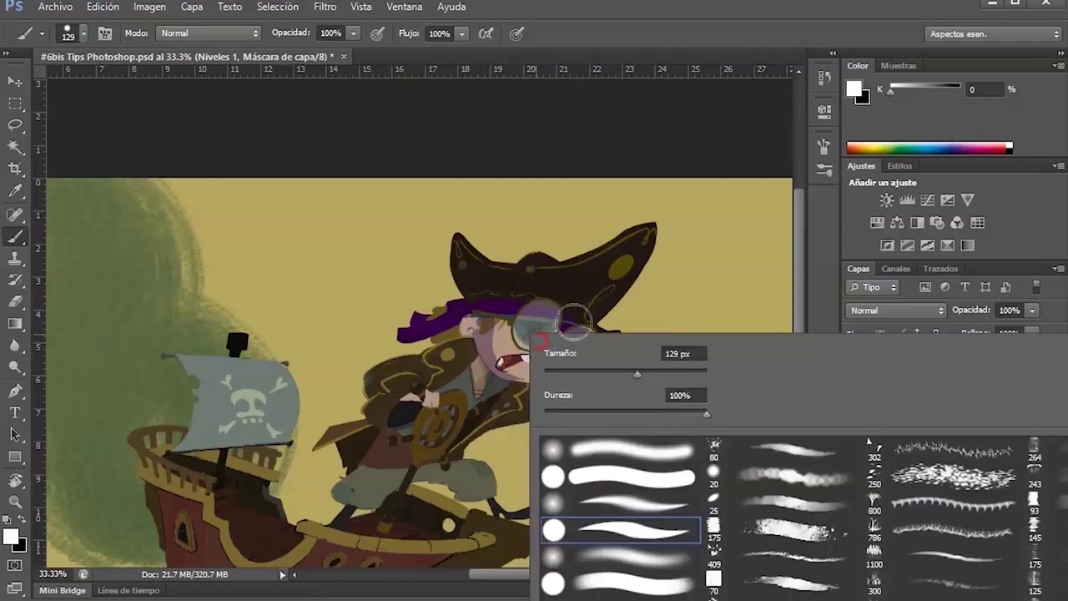
pyautogui.click(651, 451)
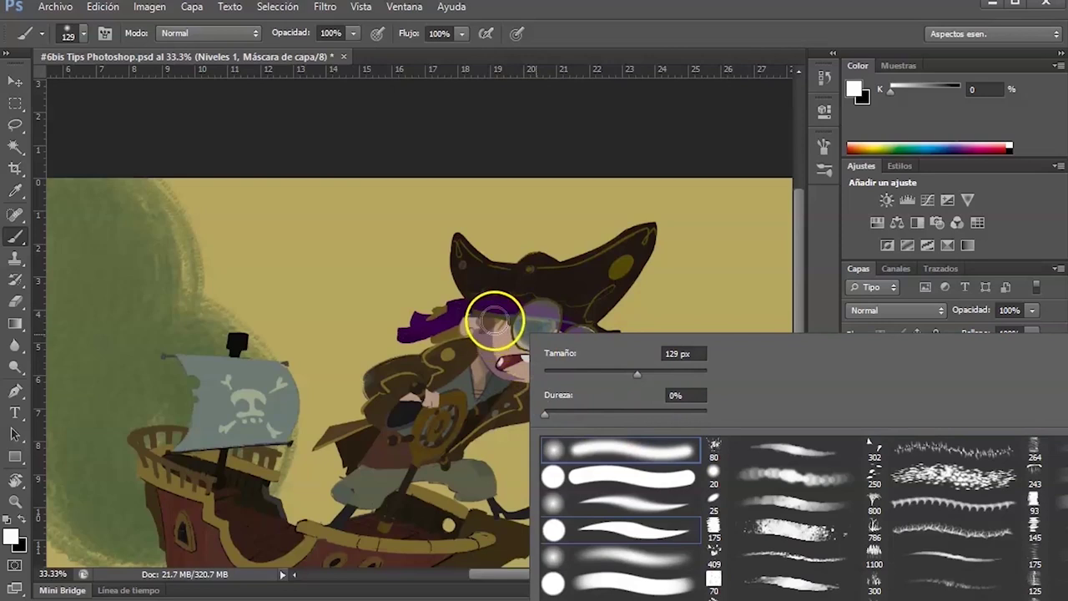
pyautogui.click(495, 363)
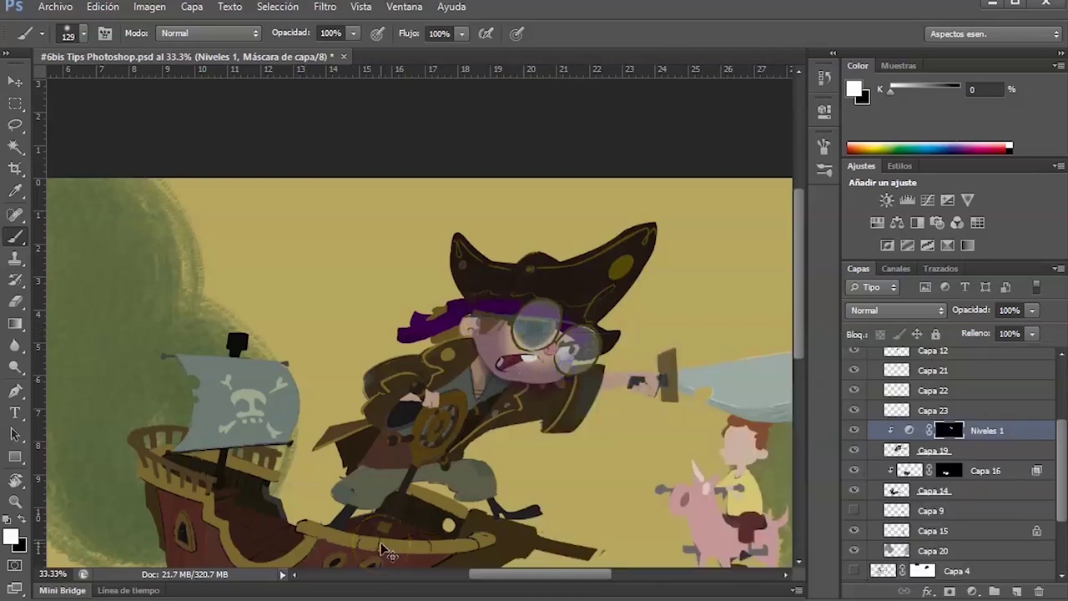
# Choose the tapered hard brush at 89 px and 100% hardness, and paint Levels shadow over the pirate's ear, cheek and chin.
pyautogui.rightClick(538, 345)
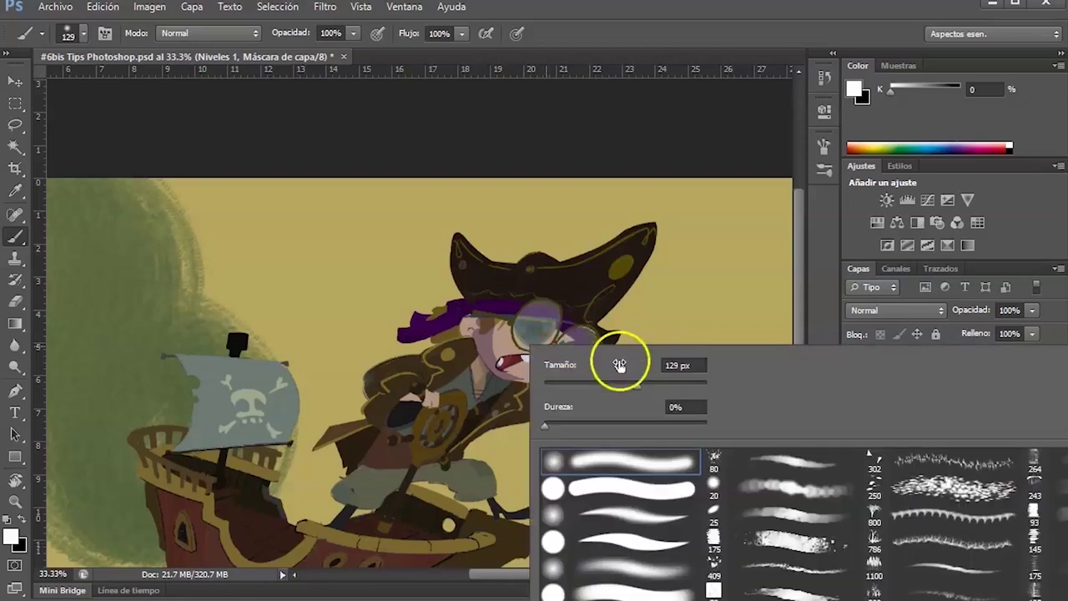
pyautogui.click(634, 541)
pyautogui.moveTo(637, 385); pyautogui.dragTo(616, 382)
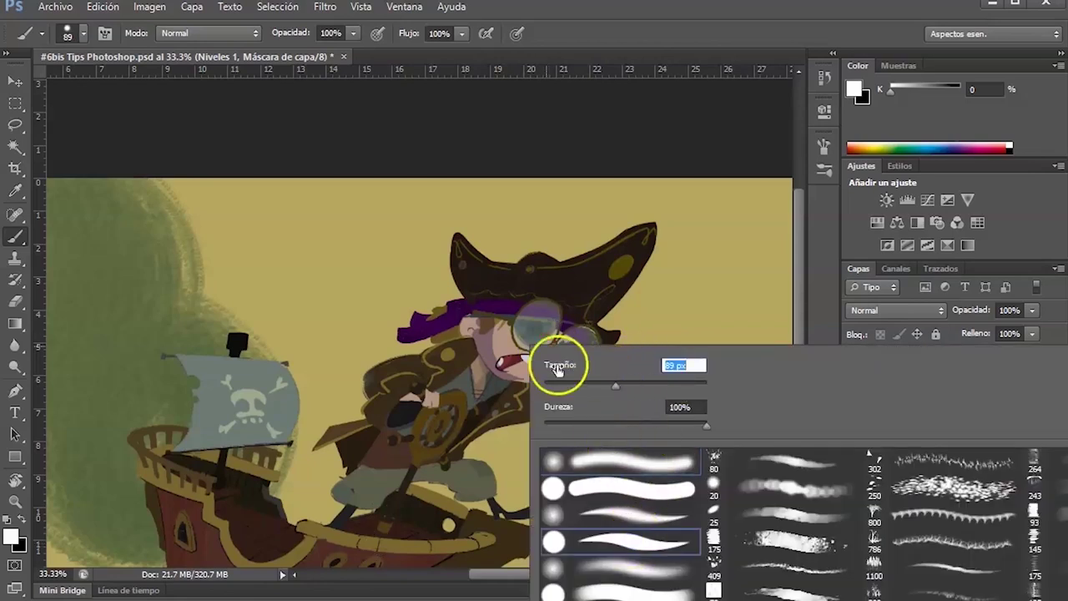
pyautogui.click(498, 320)
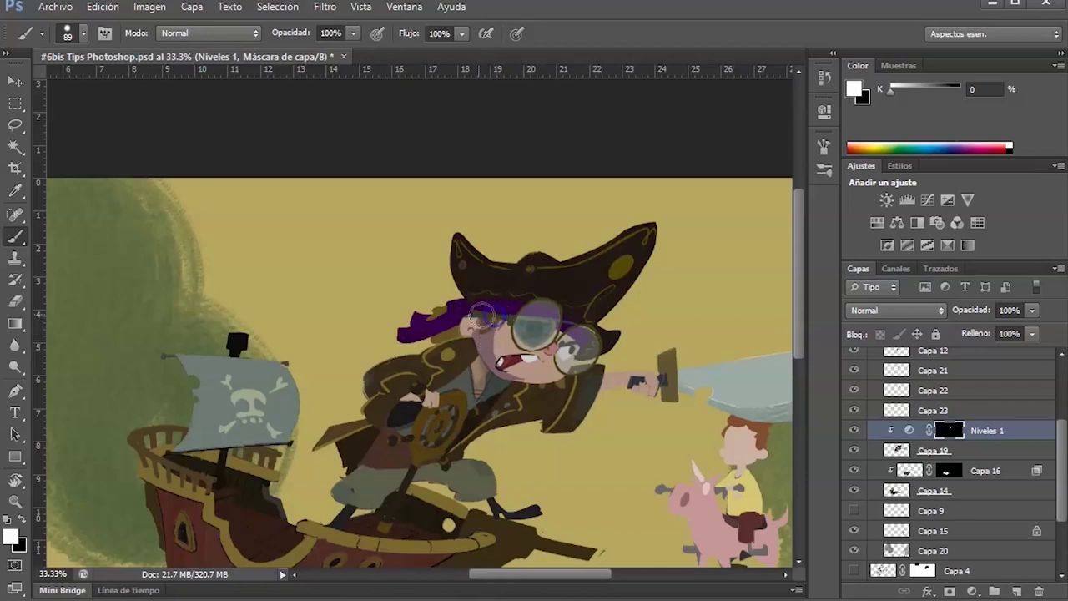
pyautogui.moveTo(514, 425)
pyautogui.mouseDown()
pyautogui.moveTo(588, 409)
pyautogui.moveTo(516, 331)
pyautogui.moveTo(565, 378)
pyautogui.moveTo(511, 378)
pyautogui.mouseUp()
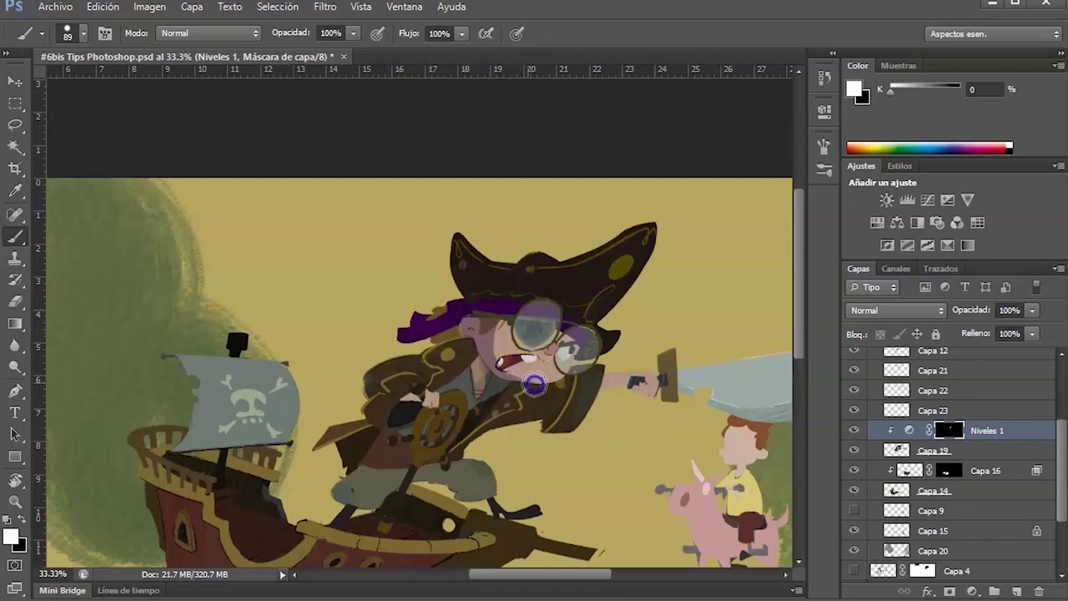
pyautogui.moveTo(569, 450)
pyautogui.mouseDown()
pyautogui.moveTo(572, 465)
pyautogui.moveTo(563, 428)
pyautogui.mouseUp()
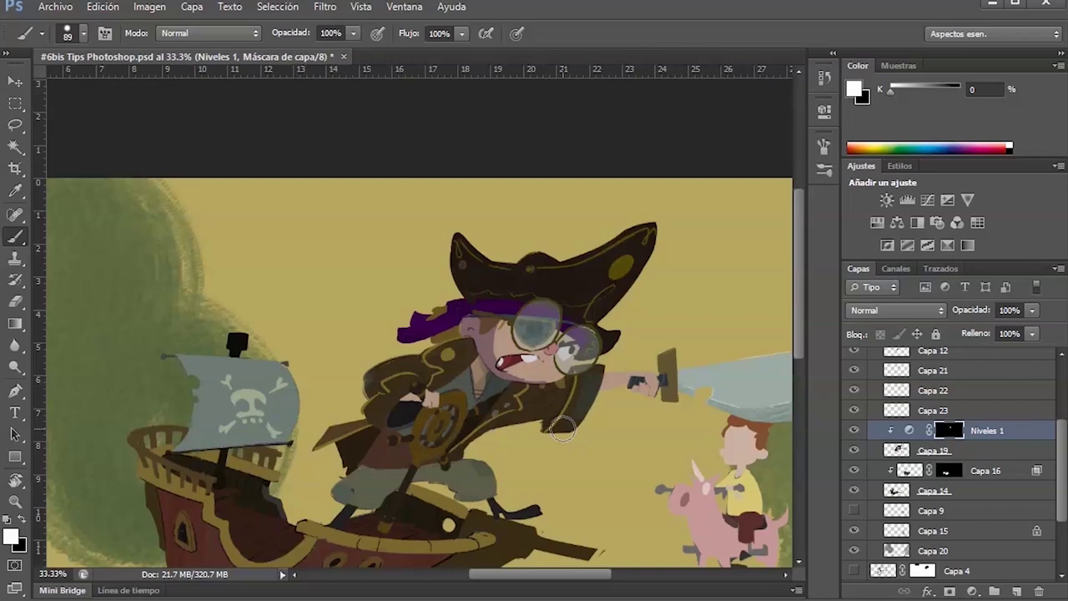
pyautogui.moveTo(504, 326)
pyautogui.mouseDown()
pyautogui.moveTo(473, 341)
pyautogui.moveTo(553, 388)
pyautogui.moveTo(600, 370)
pyautogui.mouseUp()
pyautogui.moveTo(540, 315)
pyautogui.mouseDown()
pyautogui.moveTo(537, 366)
pyautogui.moveTo(561, 329)
pyautogui.moveTo(529, 336)
pyautogui.moveTo(523, 382)
pyautogui.moveTo(523, 349)
pyautogui.mouseUp()
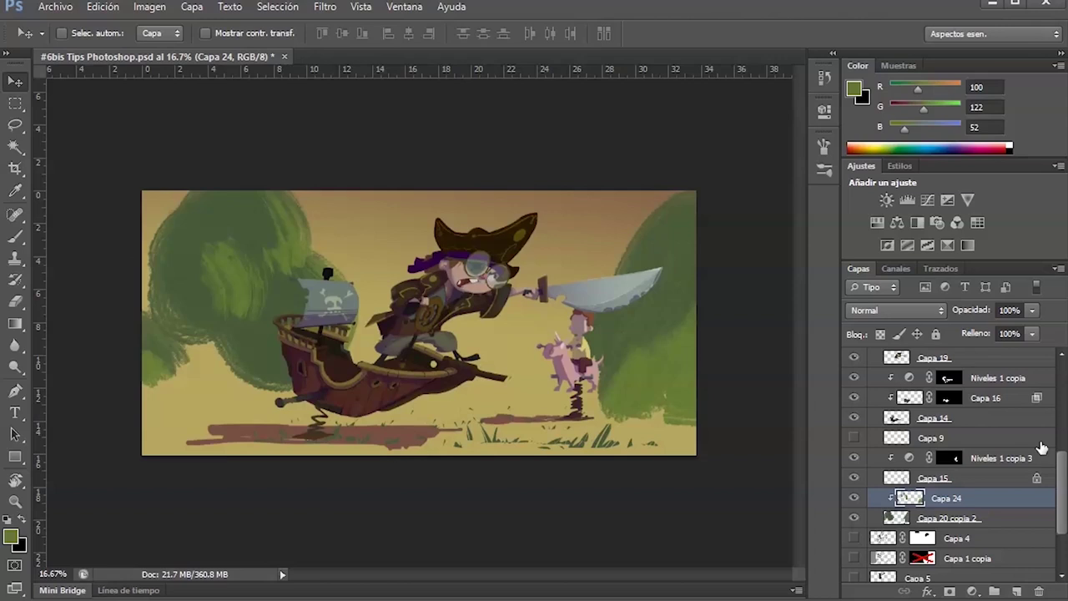
# Identify and select the pirate layer Capa 19, and hide its Niveles 1 adjustment.
pyautogui.moveTo(1053, 482); pyautogui.dragTo(1043, 453)
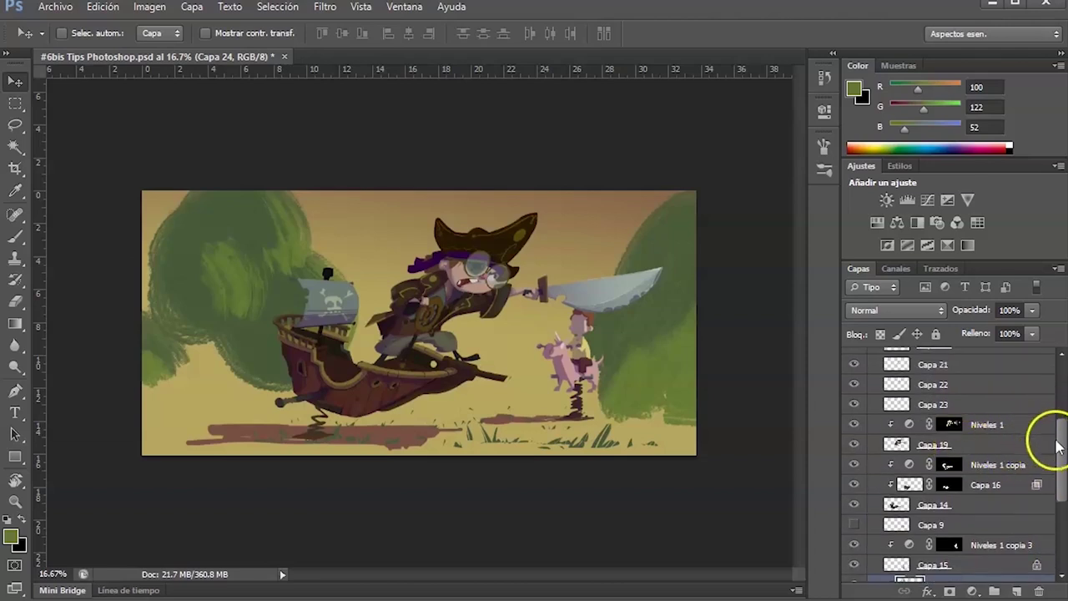
pyautogui.click(854, 444)
pyautogui.click(854, 444)
pyautogui.click(896, 446)
pyautogui.click(522, 302)
pyautogui.click(508, 362)
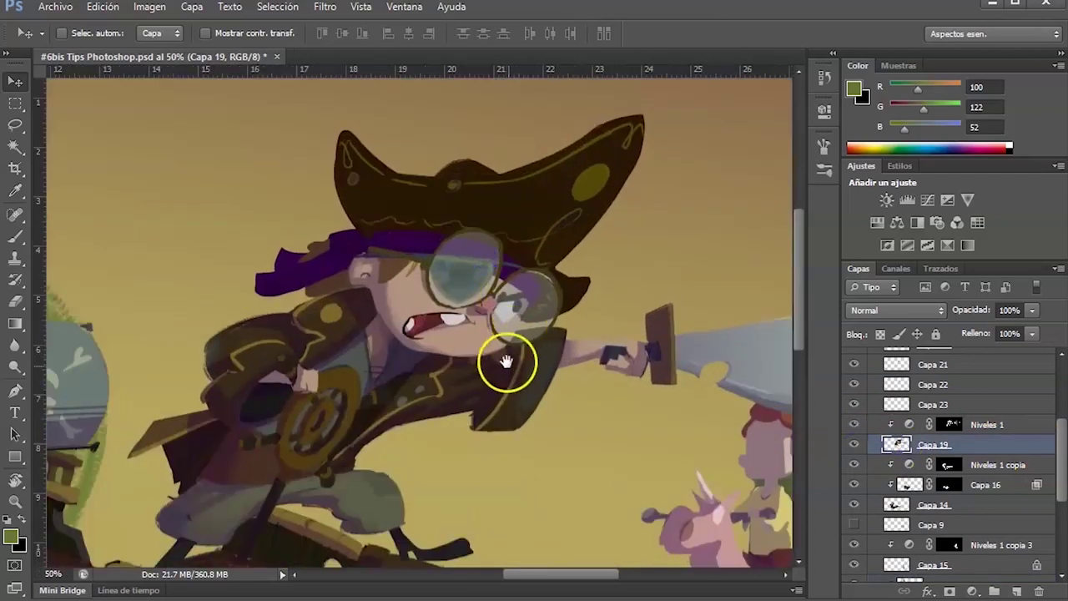
pyautogui.moveTo(508, 363); pyautogui.dragTo(626, 433)
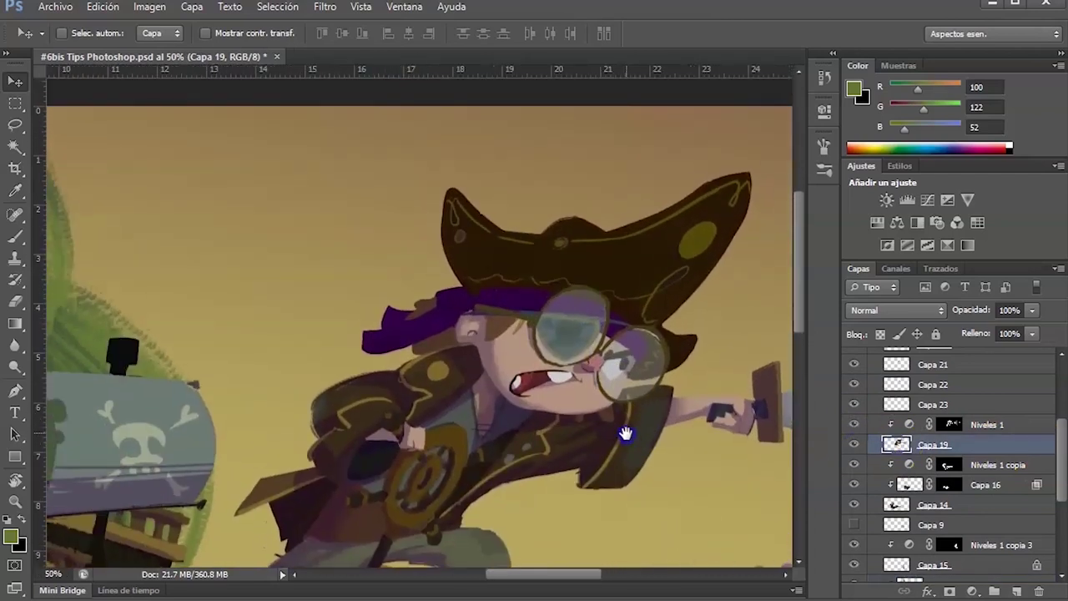
pyautogui.click(854, 424)
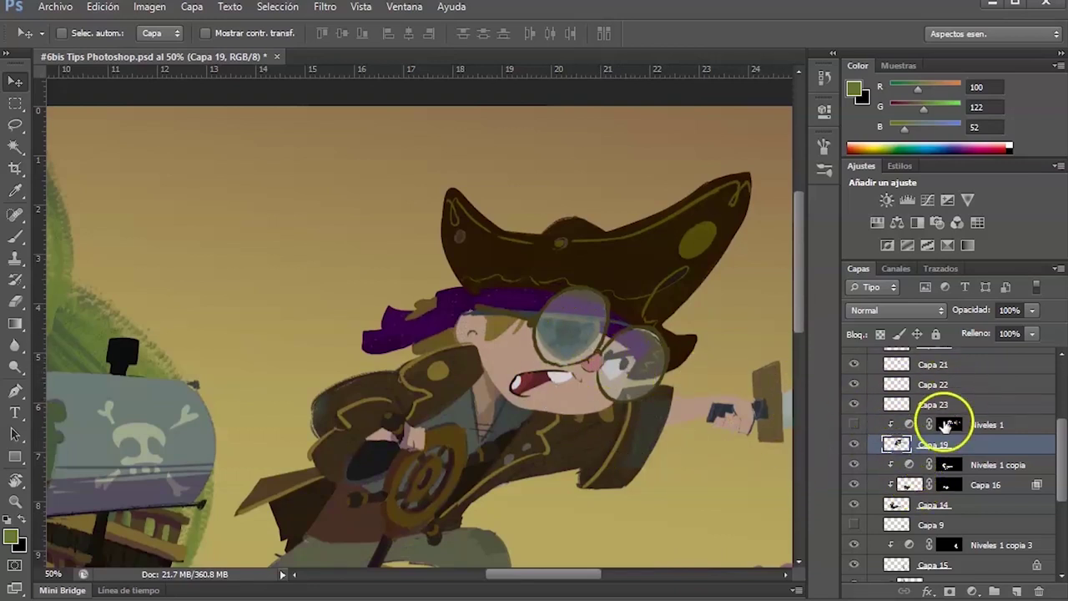
# Add a new layer clipped to Capa 19 and set its blend mode to Superponer.
pyautogui.click(971, 591)
pyautogui.press('Escape')
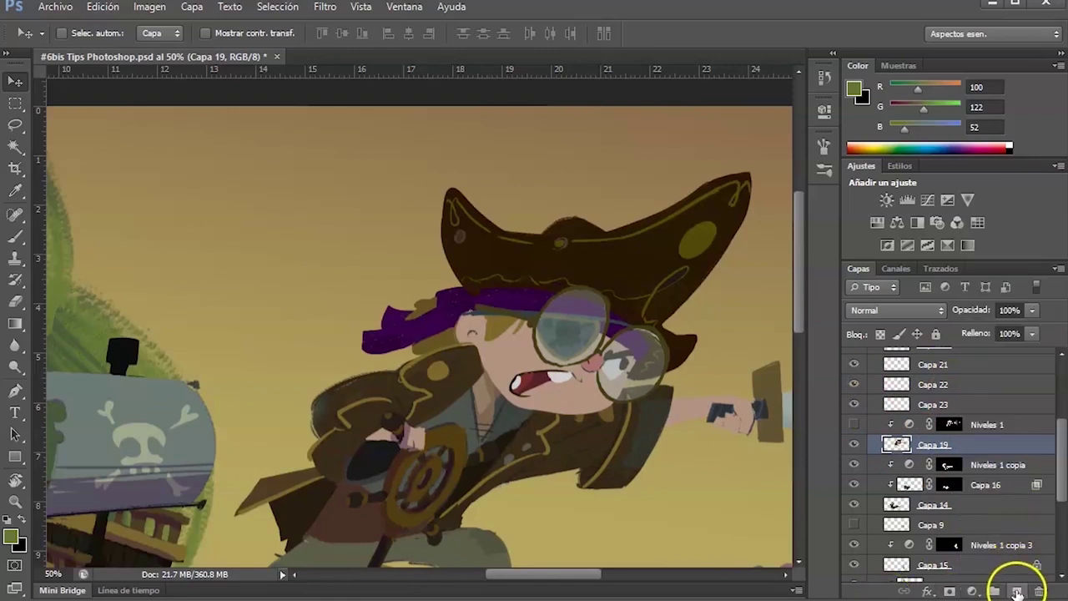
pyautogui.click(1016, 591)
pyautogui.click(899, 310)
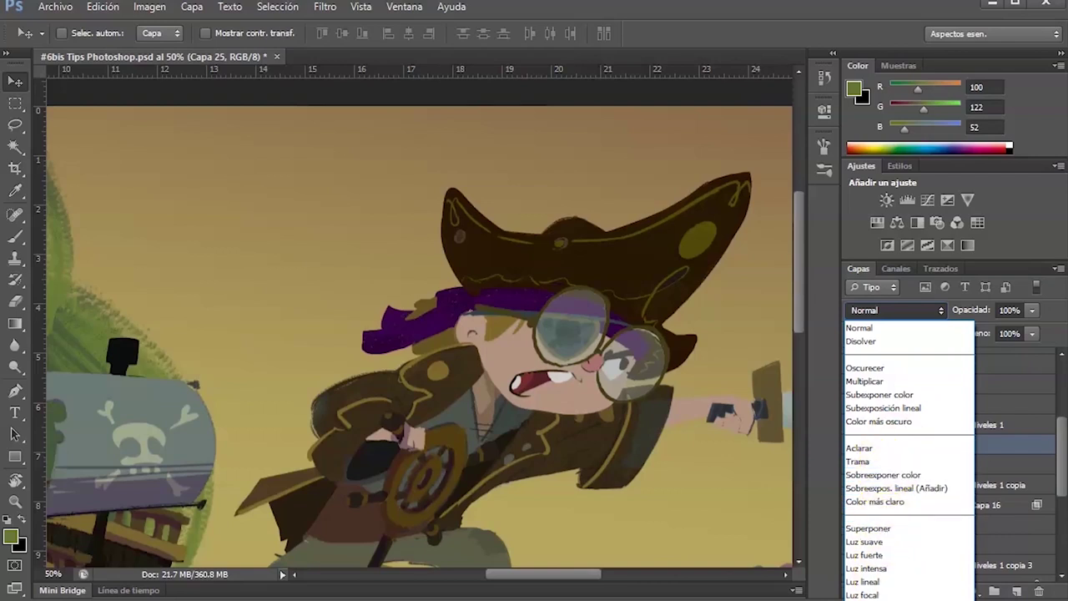
pyautogui.click(888, 530)
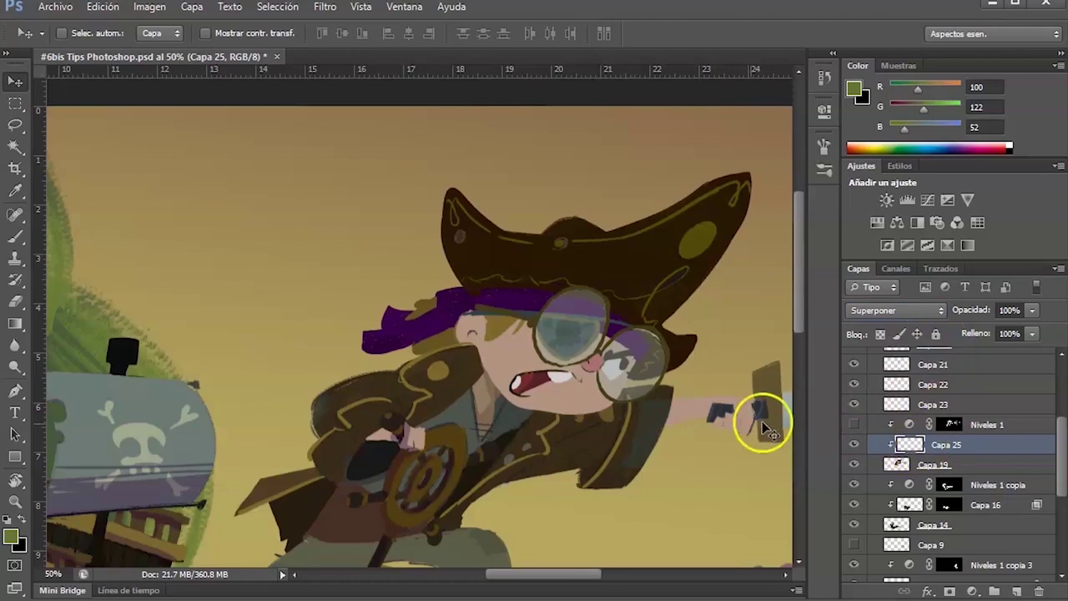
# Set up a soft round brush of 92 px with 0% hardness.
pyautogui.press('b')
pyautogui.rightClick(647, 377)
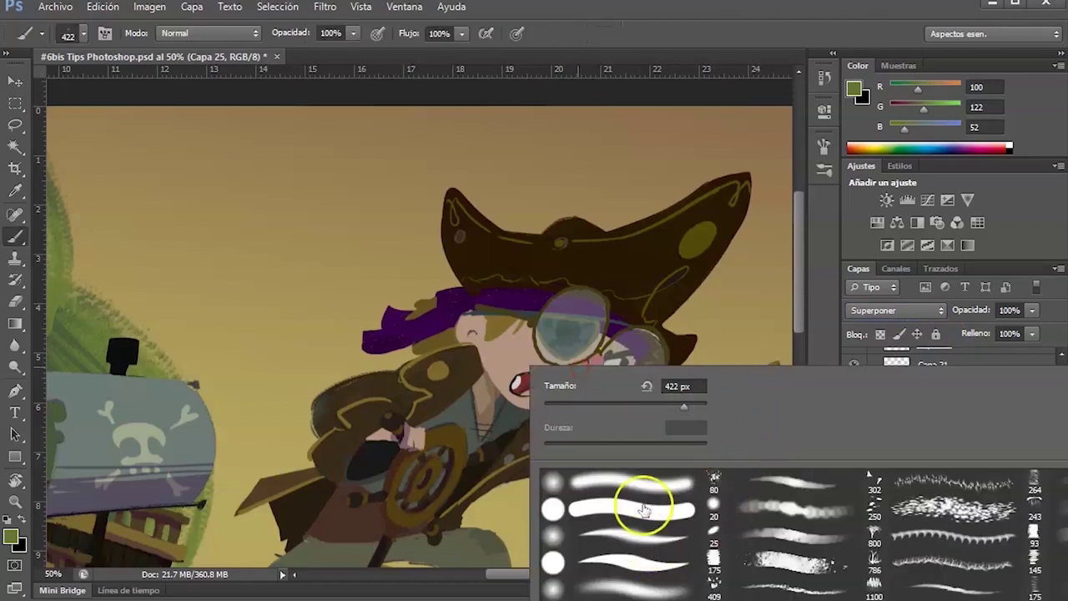
pyautogui.click(661, 482)
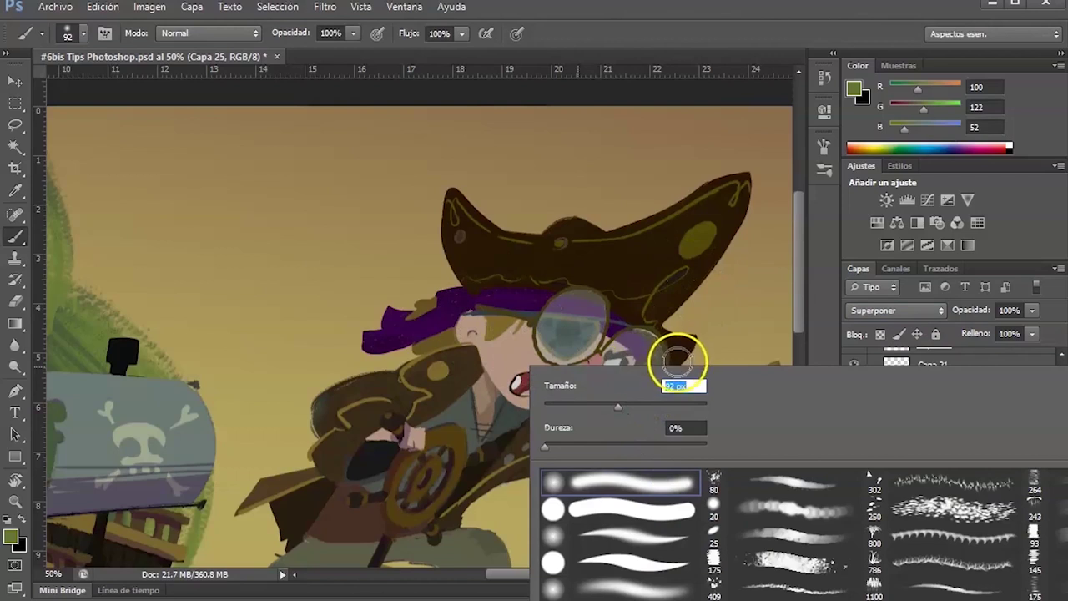
pyautogui.press('Return')
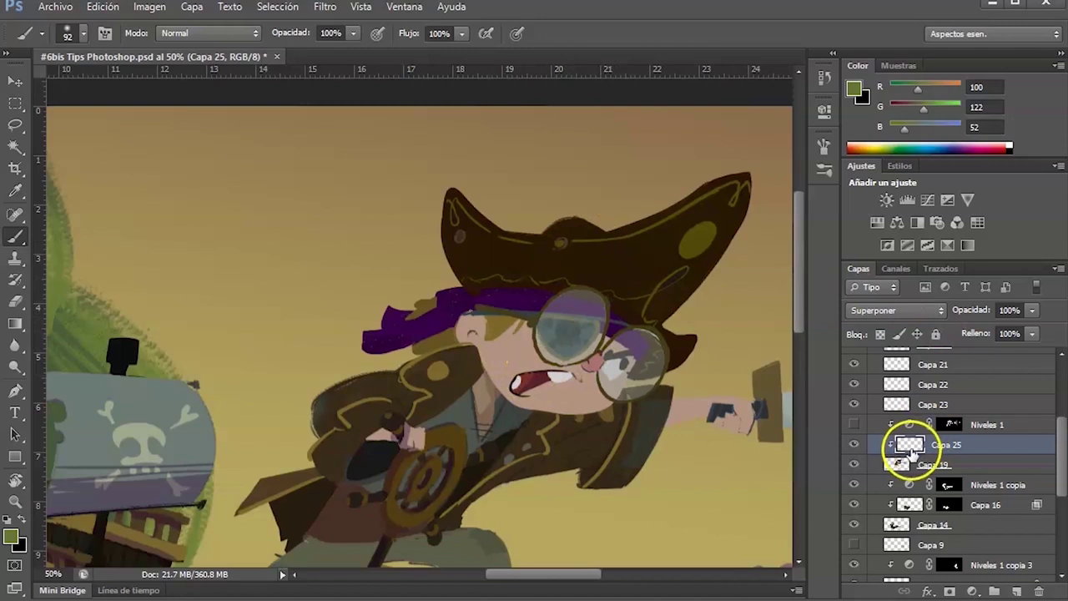
# Select the pirate's face skin on Capa 19 with the Magic Wand, and make Capa 25 active again.
pyautogui.click(897, 463)
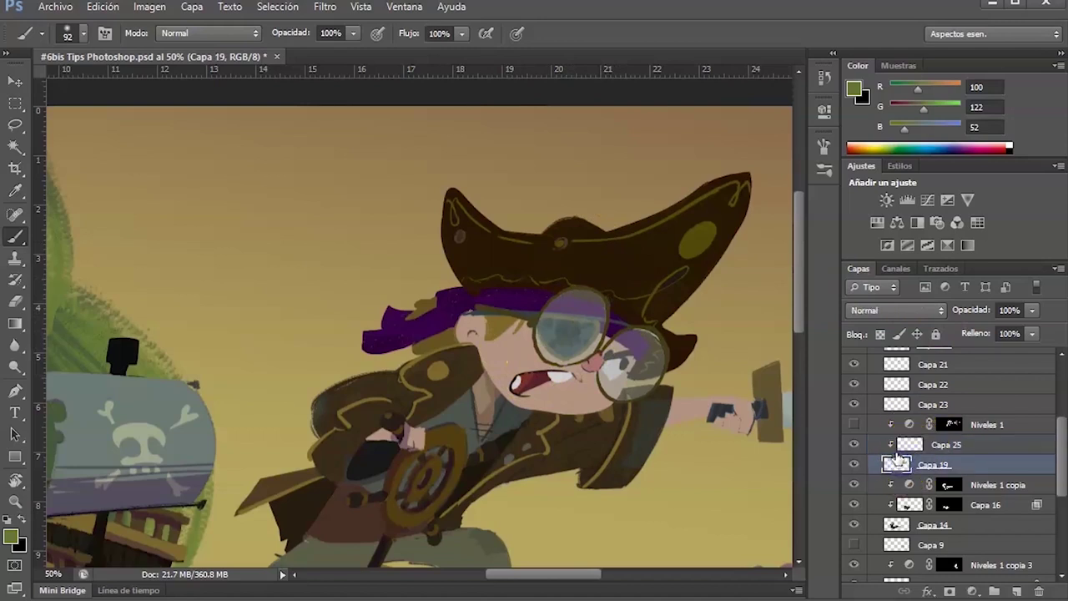
pyautogui.press('h')
pyautogui.press('w')
pyautogui.click(514, 355)
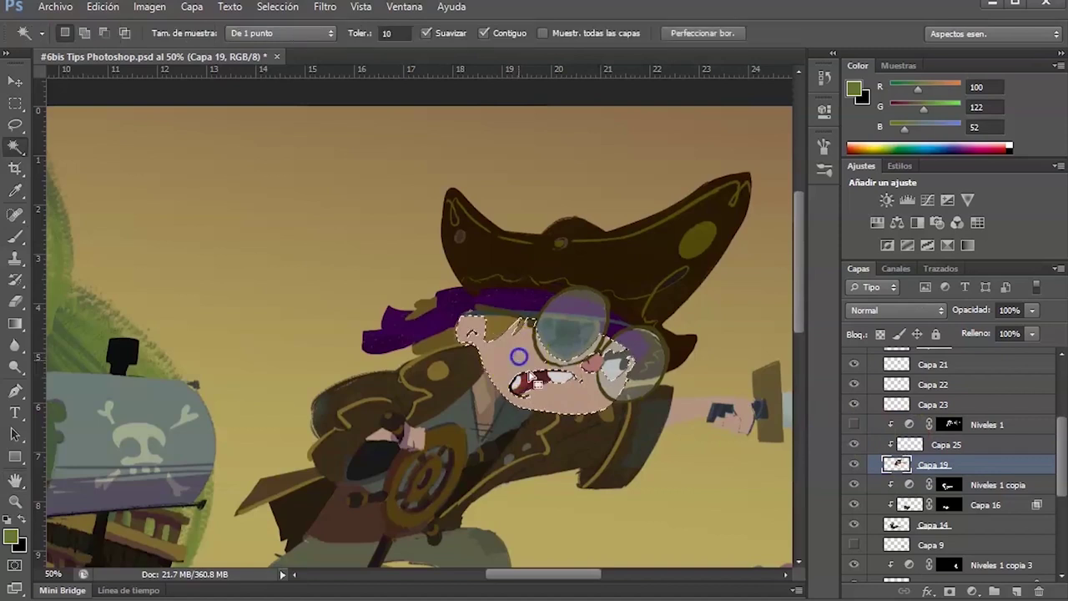
pyautogui.click(900, 444)
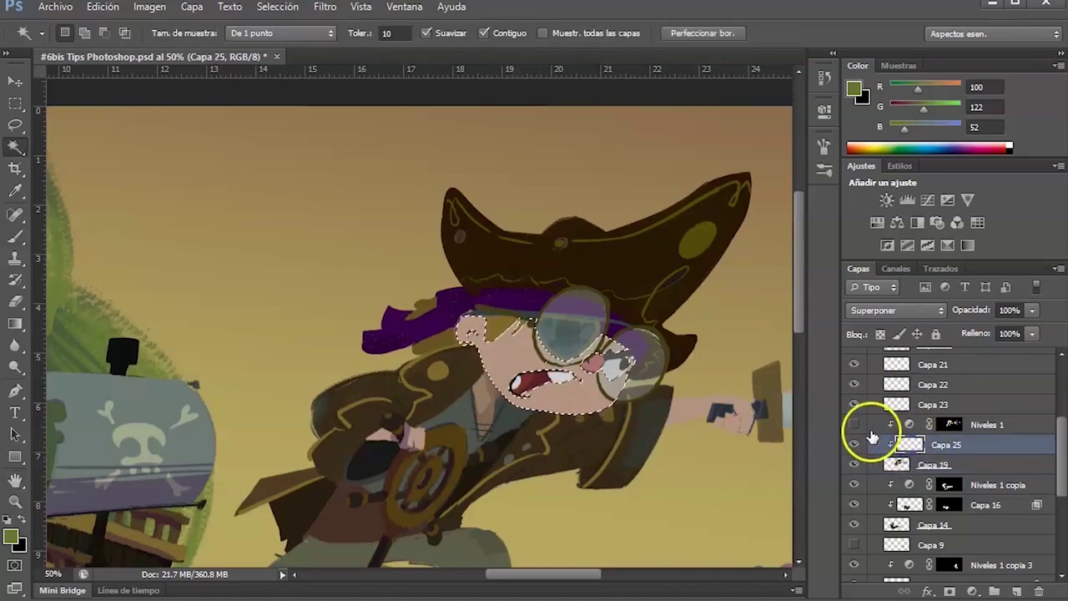
# Dismiss the selection outline, sample a dusty pink (RGB 169, 112, 112) from the face, and paint a blush on the pirate's cheek.
pyautogui.press('b')
pyautogui.hotkey('ctrl', 'd')
pyautogui.keyDown('alt'); pyautogui.click(574, 347); pyautogui.keyUp('alt')
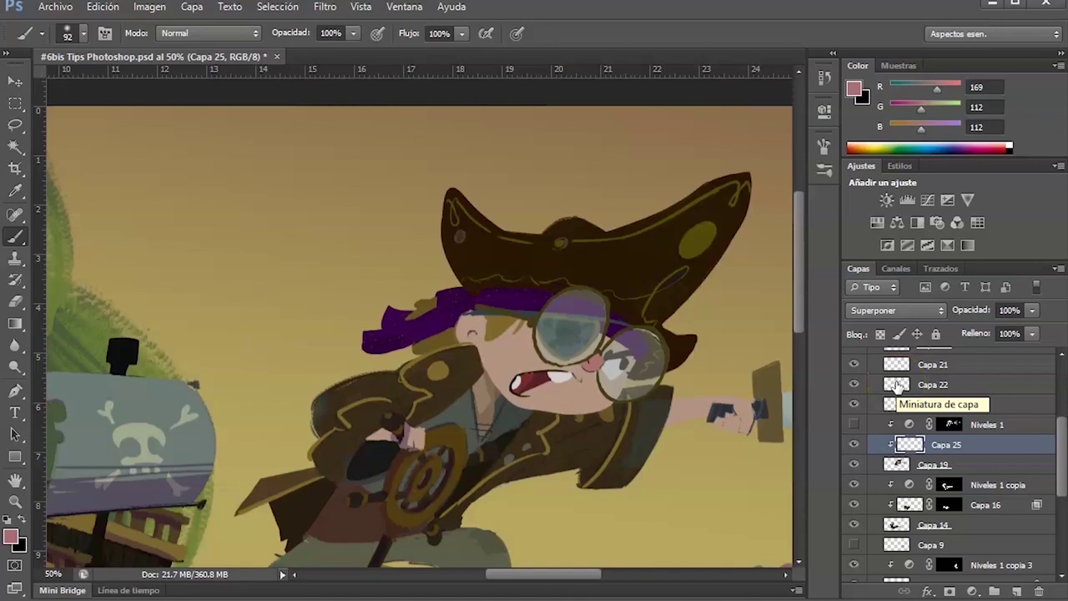
pyautogui.moveTo(564, 431)
pyautogui.mouseDown()
pyautogui.moveTo(591, 426)
pyautogui.moveTo(574, 458)
pyautogui.moveTo(596, 445)
pyautogui.moveTo(607, 461)
pyautogui.moveTo(654, 399)
pyautogui.moveTo(556, 437)
pyautogui.moveTo(595, 443)
pyautogui.moveTo(566, 447)
pyautogui.moveTo(592, 442)
pyautogui.moveTo(585, 449)
pyautogui.moveTo(627, 356)
pyautogui.moveTo(627, 388)
pyautogui.moveTo(514, 444)
pyautogui.moveTo(612, 433)
pyautogui.moveTo(593, 364)
pyautogui.moveTo(612, 351)
pyautogui.moveTo(599, 362)
pyautogui.moveTo(516, 343)
pyautogui.moveTo(554, 452)
pyautogui.mouseUp()
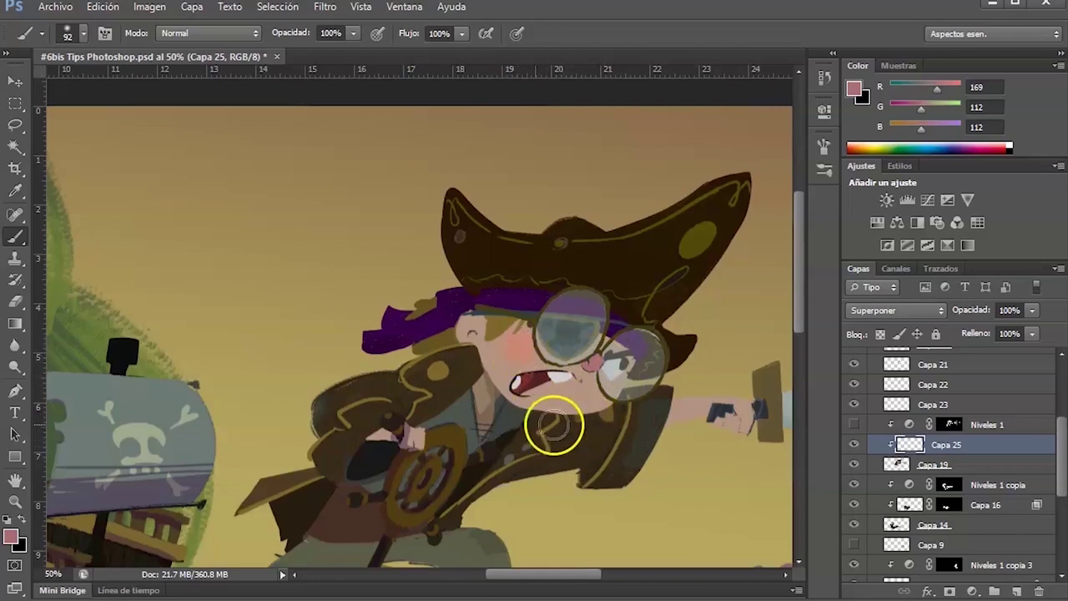
# Set the foreground colour to a darker dusty red (RGB 117, 78, 78) for the brush.
pyautogui.press('i')
pyautogui.click(13, 537)
pyautogui.click(707, 301)
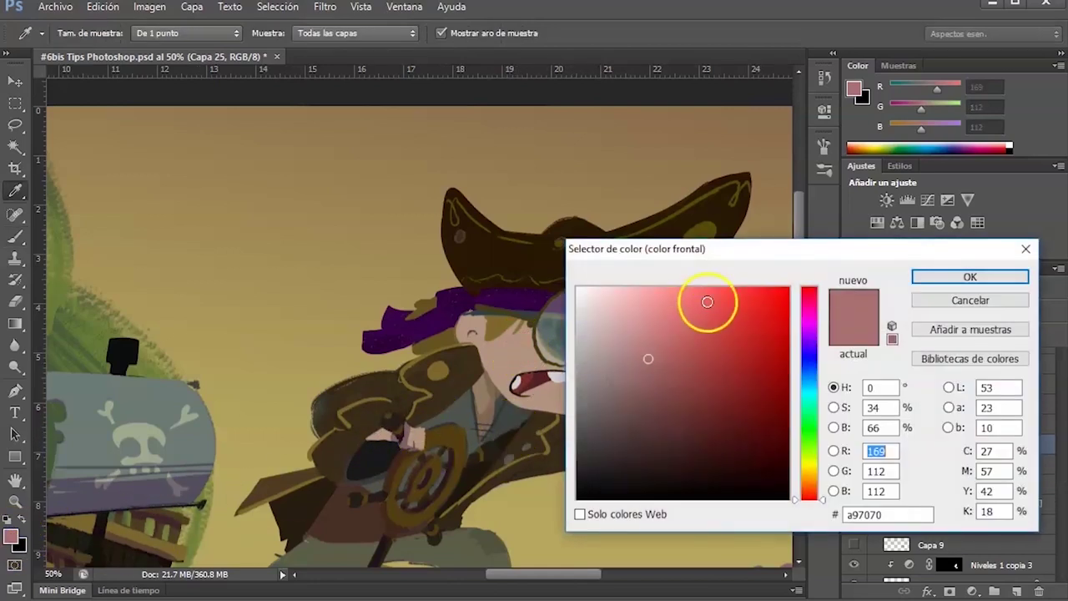
pyautogui.moveTo(772, 251); pyautogui.dragTo(819, 227)
pyautogui.moveTo(727, 336); pyautogui.dragTo(695, 381)
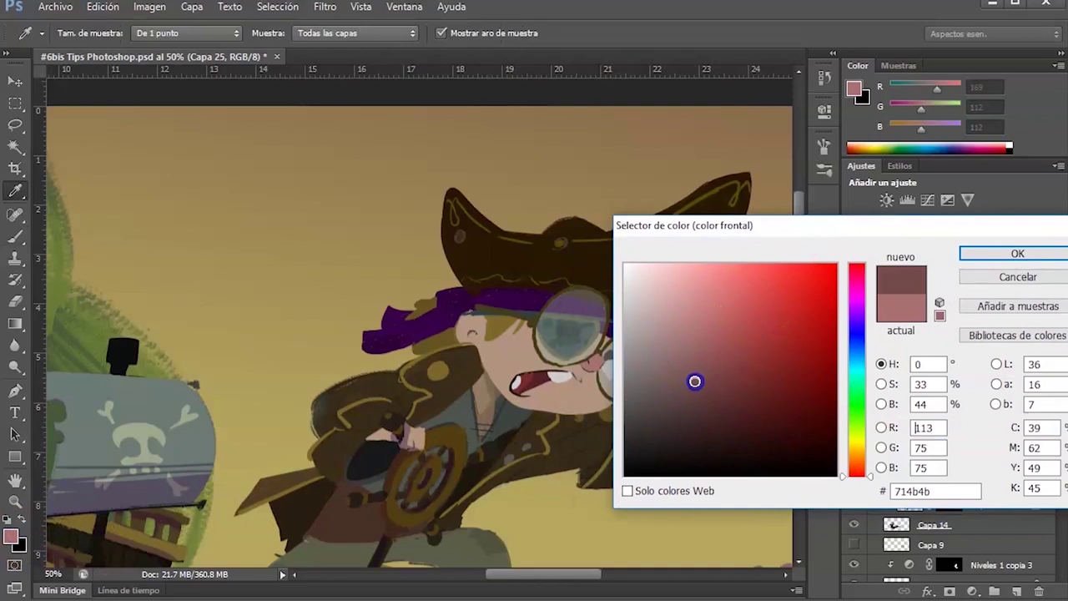
pyautogui.click(941, 266)
pyautogui.press('b')
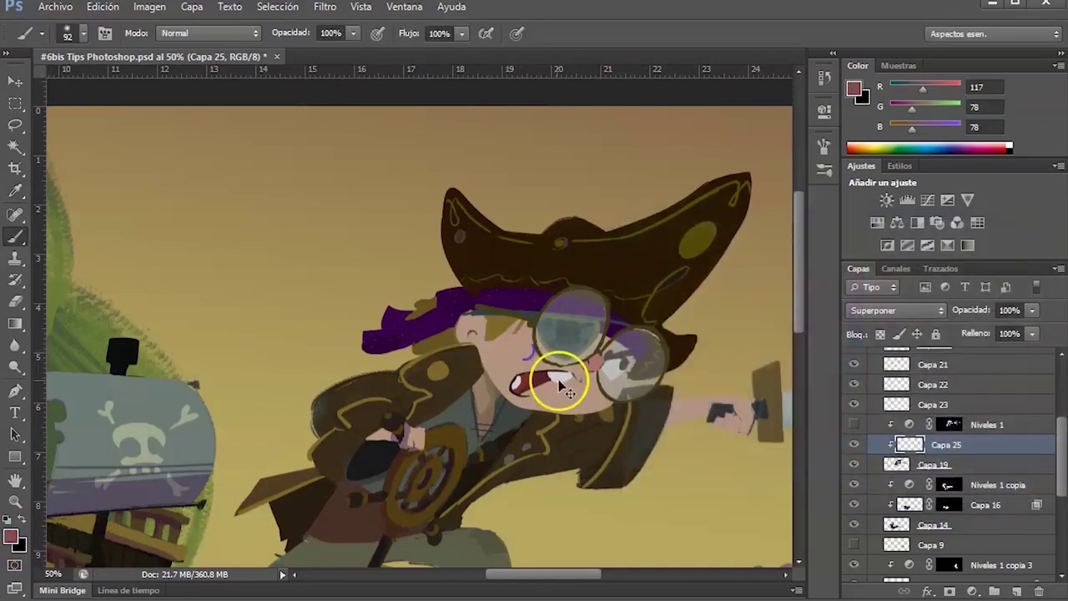
# Set the soft brush to 197 px at 20% opacity and paint red accents on the pirate's cheek and nose.
pyautogui.rightClick(673, 346)
pyautogui.moveTo(618, 409); pyautogui.dragTo(665, 409)
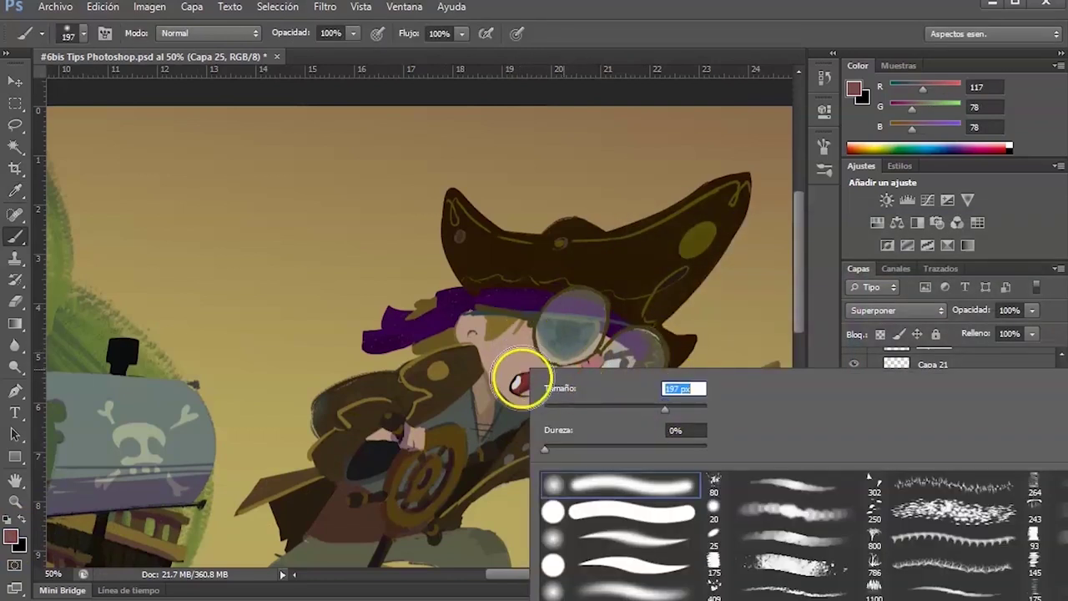
pyautogui.click(352, 33)
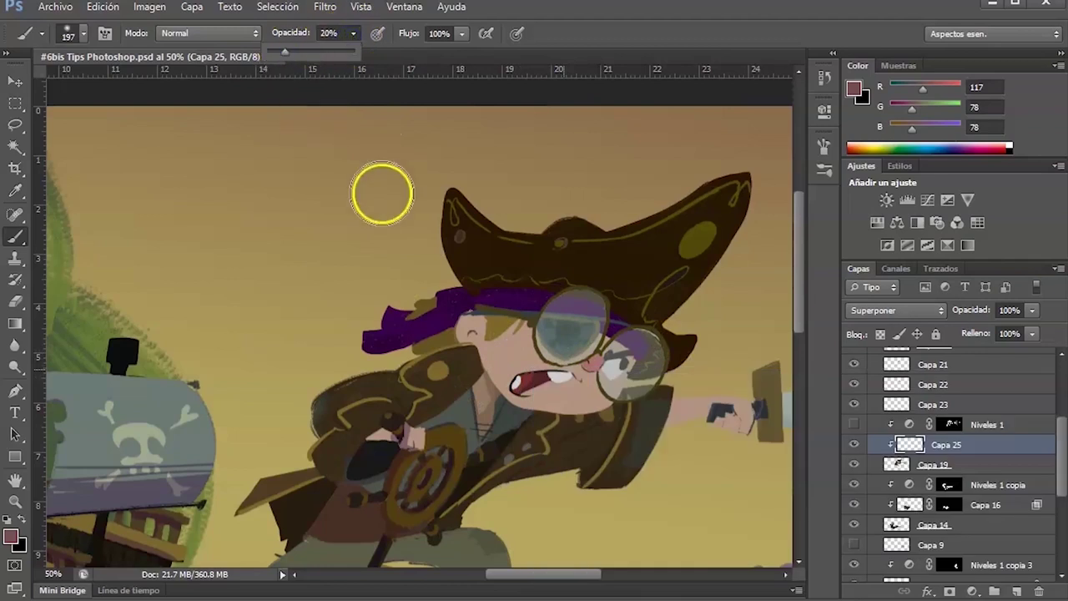
pyautogui.moveTo(524, 349); pyautogui.dragTo(543, 342)
pyautogui.moveTo(608, 345); pyautogui.dragTo(607, 349)
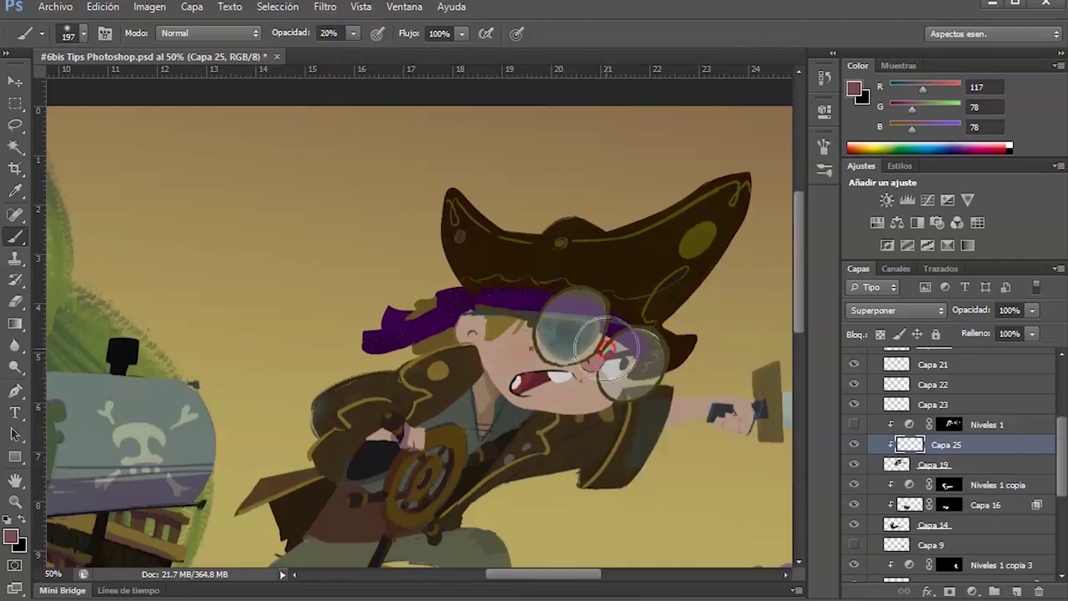
# Reduce the brush to 162 px and tint the pirate's cheek, chin, ear and outstretched hand with the dusty red.
pyautogui.rightClick(606, 349)
pyautogui.moveTo(676, 370); pyautogui.dragTo(591, 370)
pyautogui.click(549, 322)
pyautogui.moveTo(540, 343); pyautogui.dragTo(528, 349)
pyautogui.moveTo(616, 406)
pyautogui.mouseDown()
pyautogui.moveTo(643, 370)
pyautogui.moveTo(642, 392)
pyautogui.moveTo(614, 407)
pyautogui.mouseUp()
pyautogui.moveTo(479, 327)
pyautogui.mouseDown()
pyautogui.moveTo(493, 302)
pyautogui.moveTo(471, 322)
pyautogui.moveTo(665, 484)
pyautogui.moveTo(635, 408)
pyautogui.moveTo(484, 324)
pyautogui.mouseUp()
pyautogui.moveTo(460, 318); pyautogui.dragTo(478, 296)
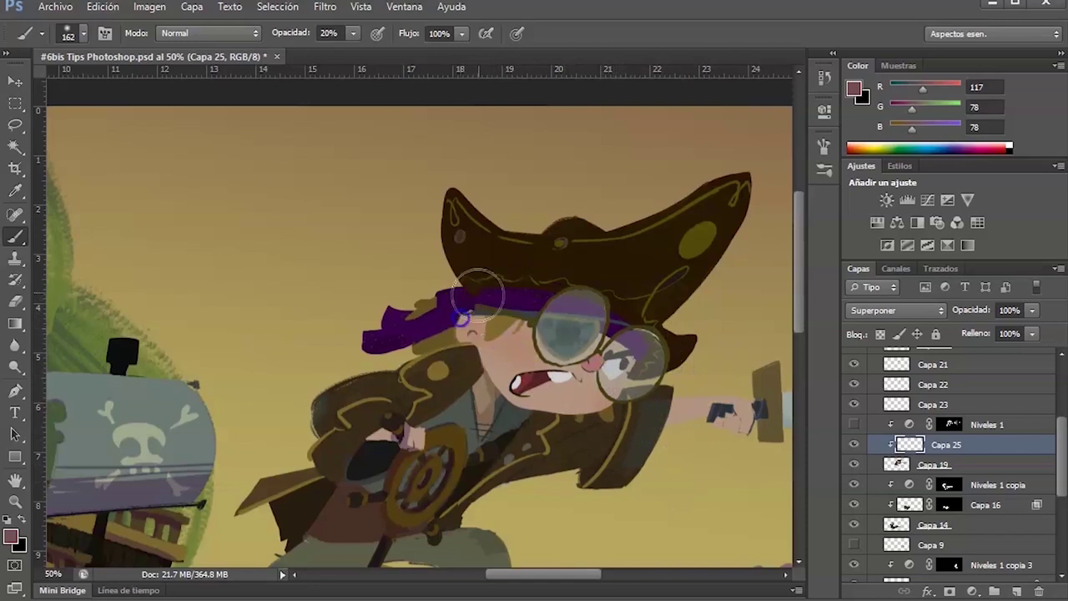
pyautogui.moveTo(735, 446); pyautogui.dragTo(754, 451)
pyautogui.moveTo(747, 448); pyautogui.dragTo(737, 446)
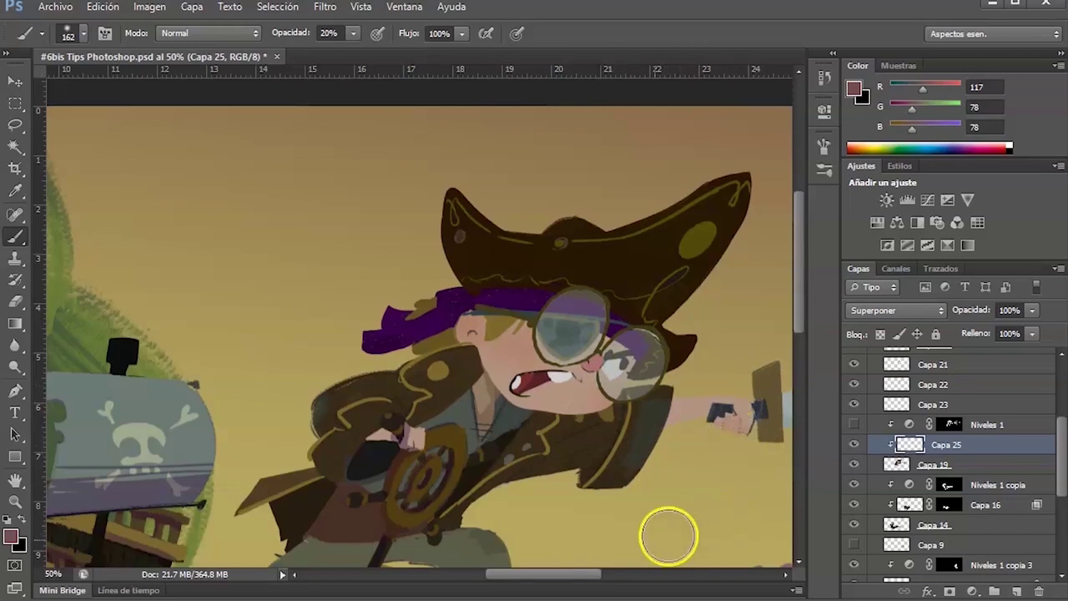
# Add a new layer directly above the Niveles 1 copia 2 adjustment, clipped to Capa 12.
pyautogui.moveTo(1060, 443); pyautogui.dragTo(1060, 415)
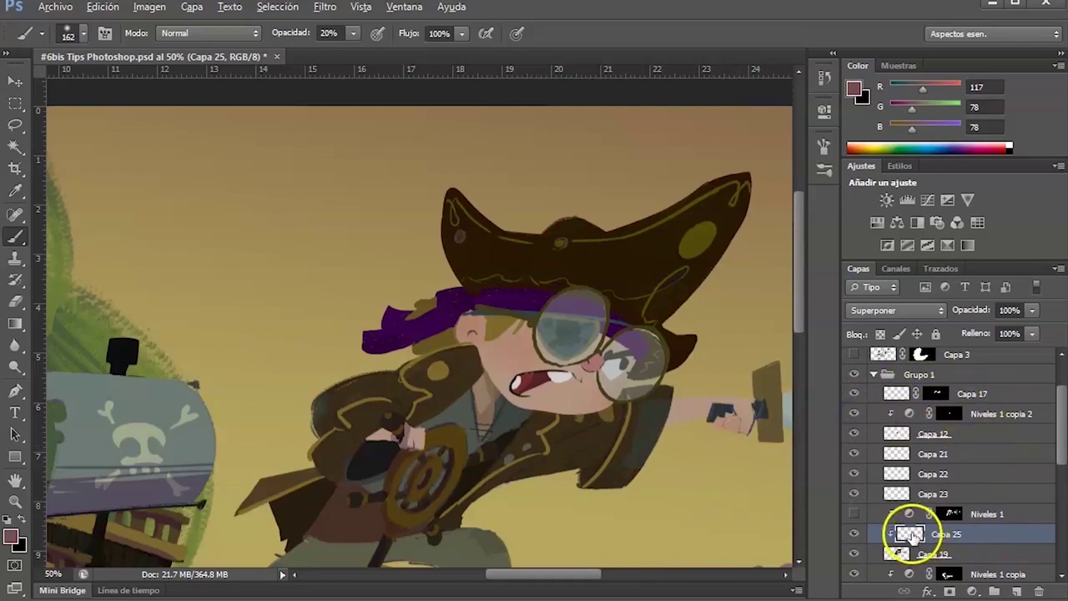
pyautogui.click(984, 412)
pyautogui.click(1018, 591)
pyautogui.moveTo(939, 420); pyautogui.dragTo(917, 417)
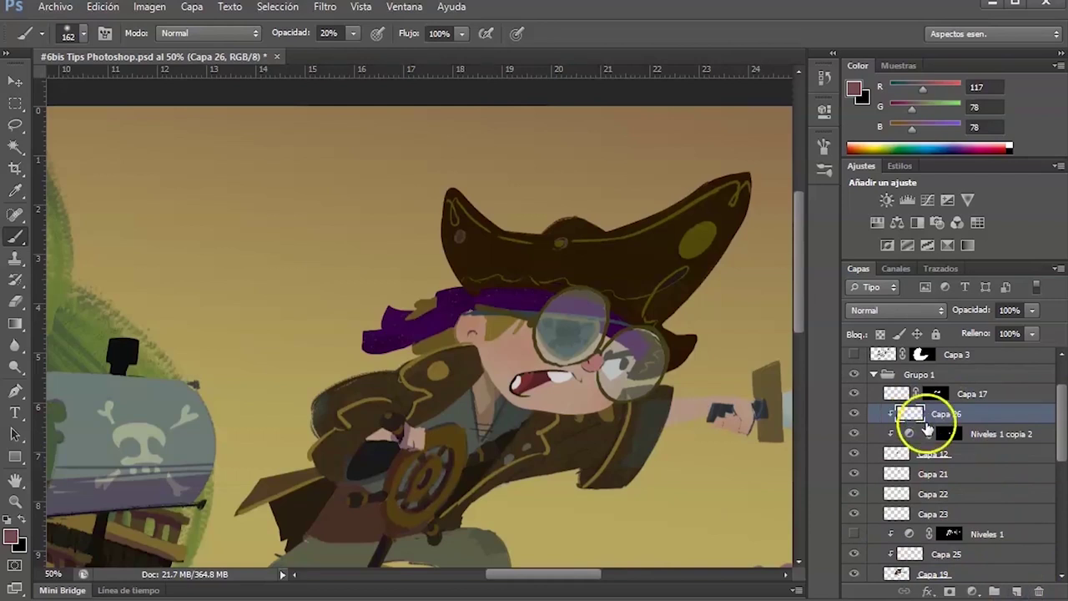
pyautogui.moveTo(616, 459)
pyautogui.mouseDown()
pyautogui.moveTo(579, 484)
pyautogui.moveTo(620, 425)
pyautogui.moveTo(637, 429)
pyautogui.moveTo(631, 453)
pyautogui.mouseUp()
# Make Capa 25 active again and choose the scattered texture brush tip of 250 px.
pyautogui.click(973, 417)
pyautogui.moveTo(1056, 447); pyautogui.dragTo(1056, 460)
pyautogui.click(897, 504)
pyautogui.moveTo(485, 446); pyautogui.dragTo(478, 459)
pyautogui.rightClick(482, 454)
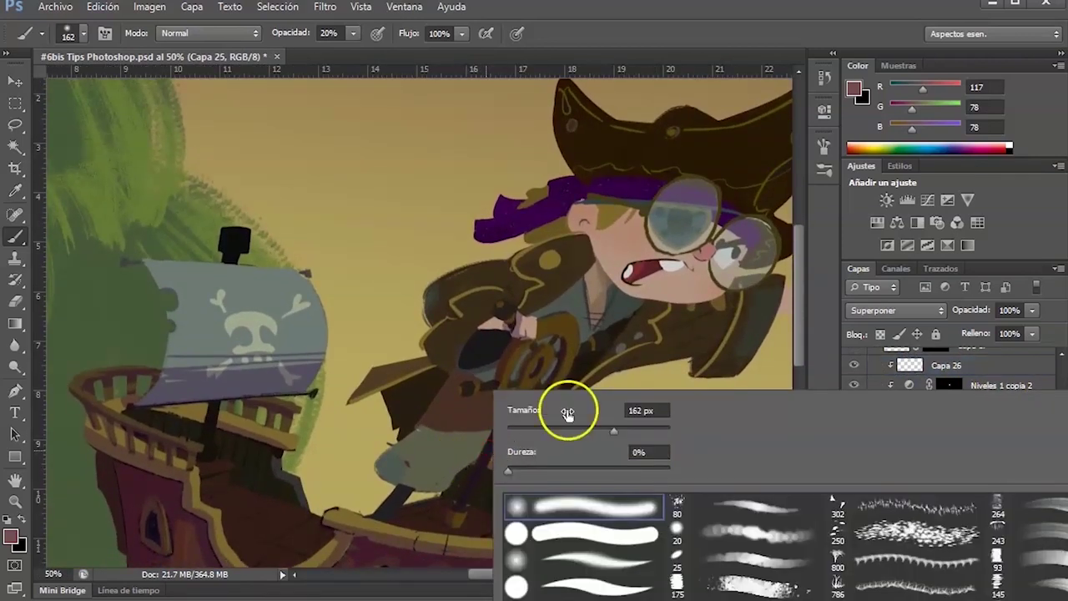
pyautogui.press('Escape')
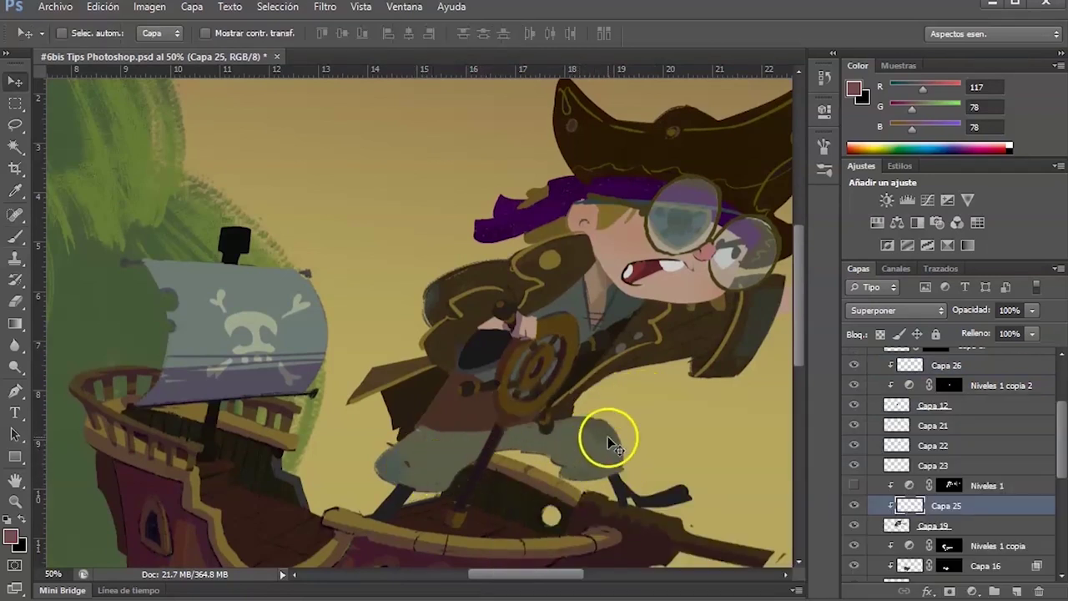
pyautogui.rightClick(650, 423)
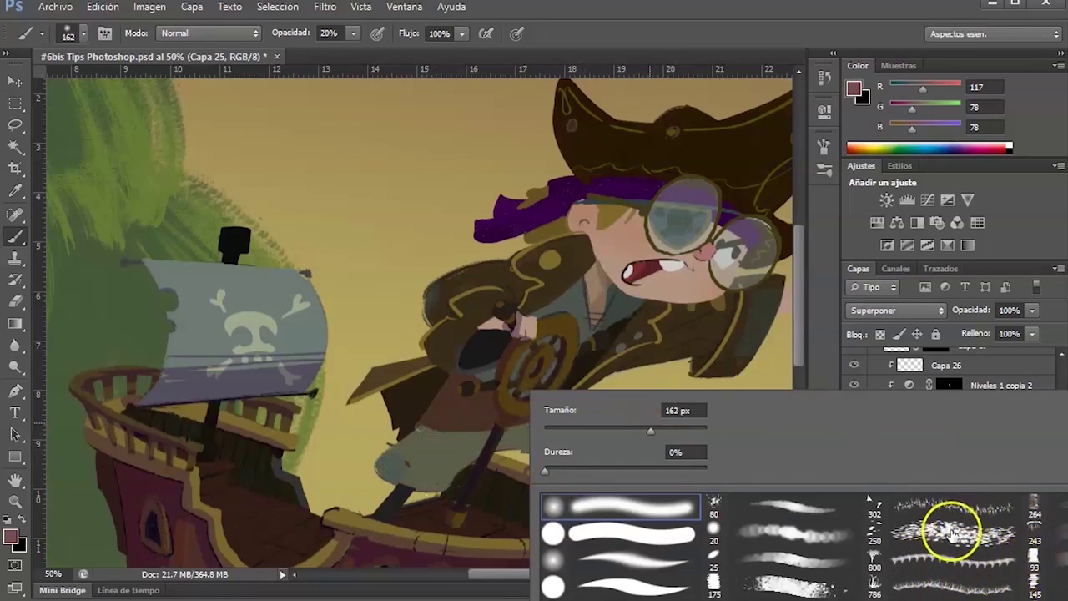
pyautogui.click(601, 531)
pyautogui.click(490, 434)
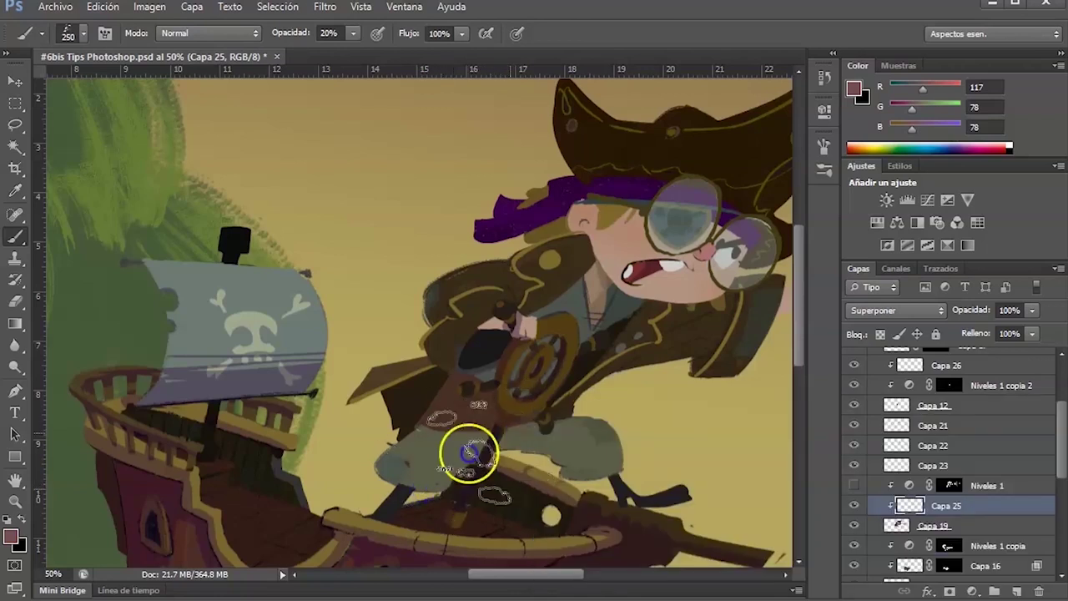
# Select the pirate's trousers on Capa 19 with the Magic Wand and paint dusty red texture over them on Capa 25.
pyautogui.click(909, 524)
pyautogui.press('w')
pyautogui.click(594, 451)
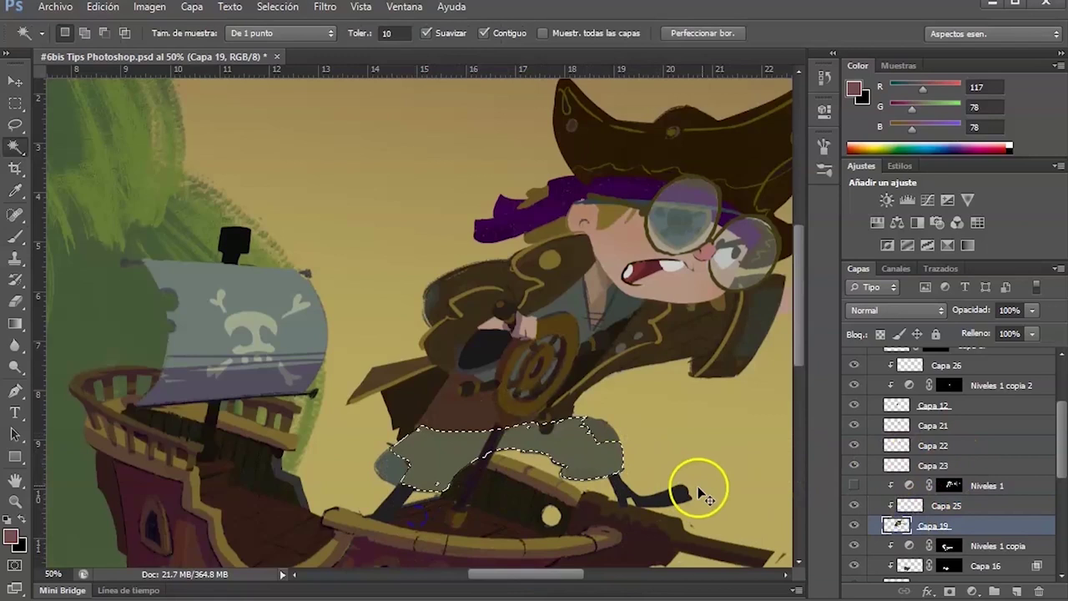
pyautogui.press('b')
pyautogui.click(908, 505)
pyautogui.moveTo(588, 458)
pyautogui.mouseDown()
pyautogui.moveTo(405, 468)
pyautogui.moveTo(395, 484)
pyautogui.moveTo(601, 508)
pyautogui.moveTo(595, 499)
pyautogui.moveTo(407, 494)
pyautogui.moveTo(525, 438)
pyautogui.moveTo(621, 464)
pyautogui.moveTo(641, 551)
pyautogui.moveTo(613, 440)
pyautogui.moveTo(634, 445)
pyautogui.moveTo(621, 460)
pyautogui.moveTo(682, 409)
pyautogui.moveTo(600, 476)
pyautogui.moveTo(549, 380)
pyautogui.moveTo(584, 488)
pyautogui.moveTo(561, 453)
pyautogui.moveTo(607, 446)
pyautogui.moveTo(595, 424)
pyautogui.moveTo(613, 448)
pyautogui.mouseUp()
# Reduce the texture brush to 145 px and sample the olive tone (RGB 90, 87, 66) from the trousers.
pyautogui.rightClick(633, 414)
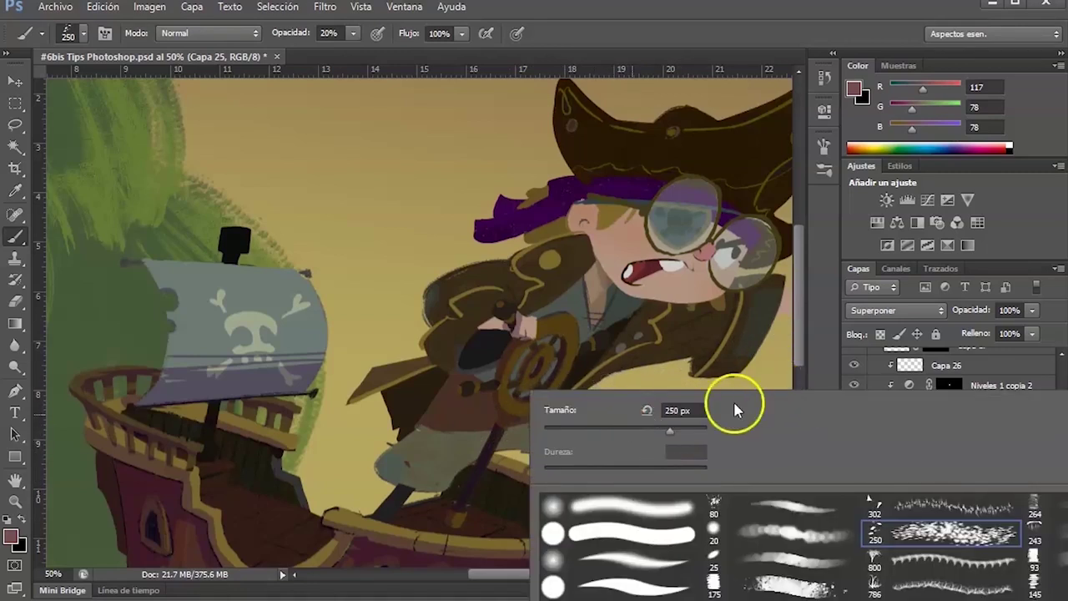
pyautogui.click(463, 447)
pyautogui.keyDown('alt'); pyautogui.click(620, 482); pyautogui.keyUp('alt')
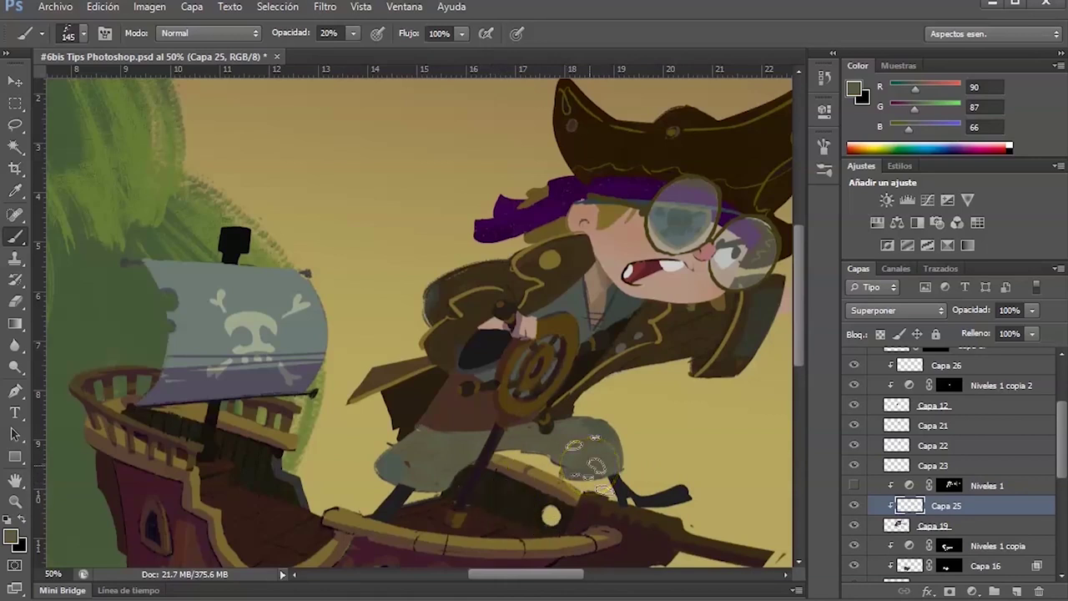
# Change the foreground colour to a greyish teal (RGB 110, 124, 123) and dab it on the trousers' front leg.
pyautogui.click(13, 541)
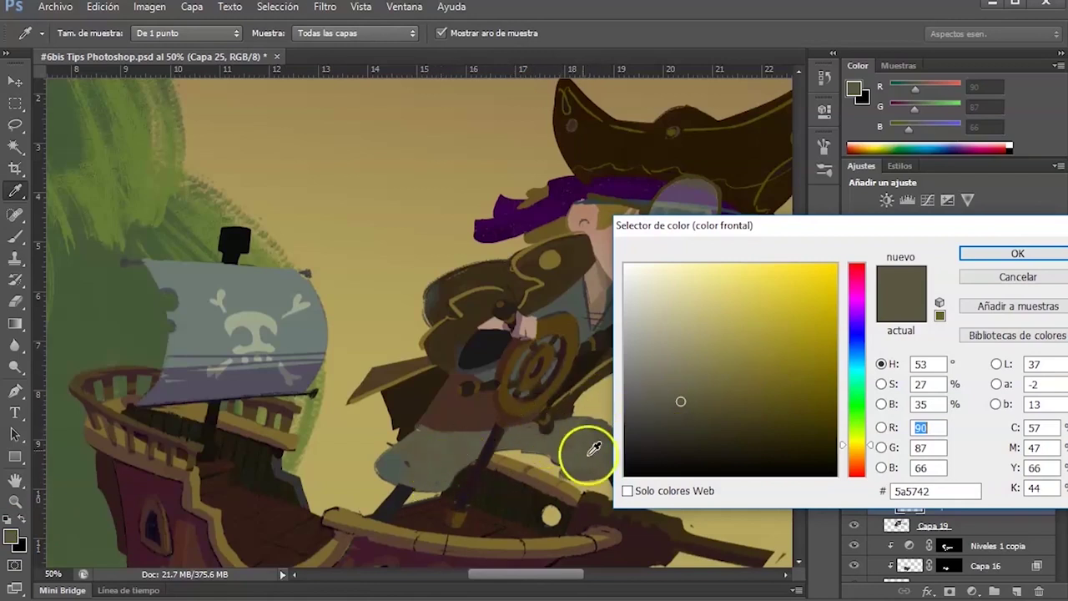
pyautogui.click(859, 373)
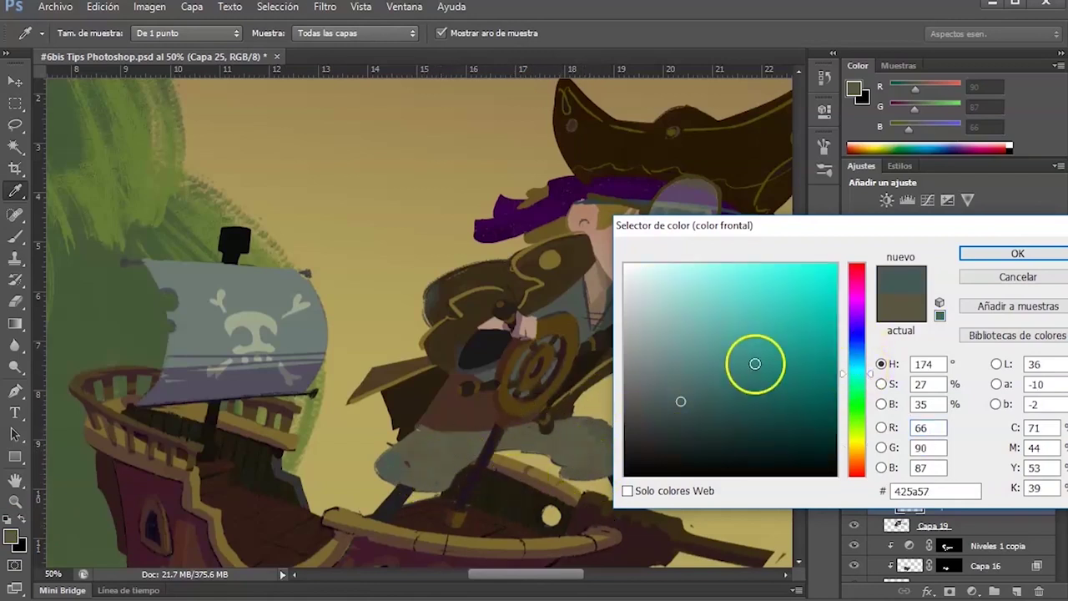
pyautogui.click(1017, 253)
pyautogui.press('b')
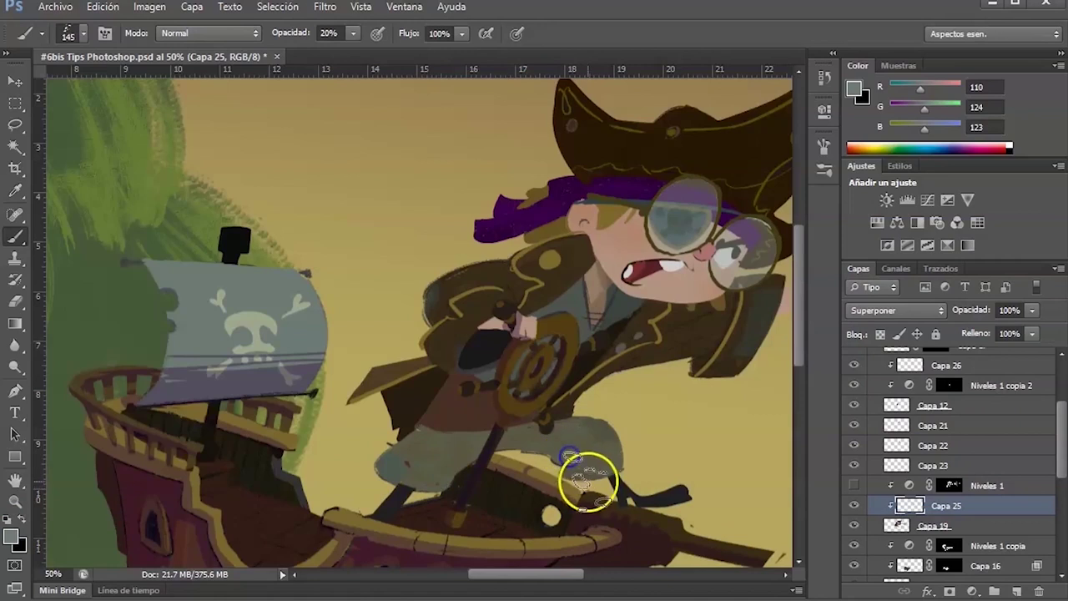
# Darken the foreground colour to RGB 74, 85, 84 and paint shadow texture on the trousers.
pyautogui.click(12, 537)
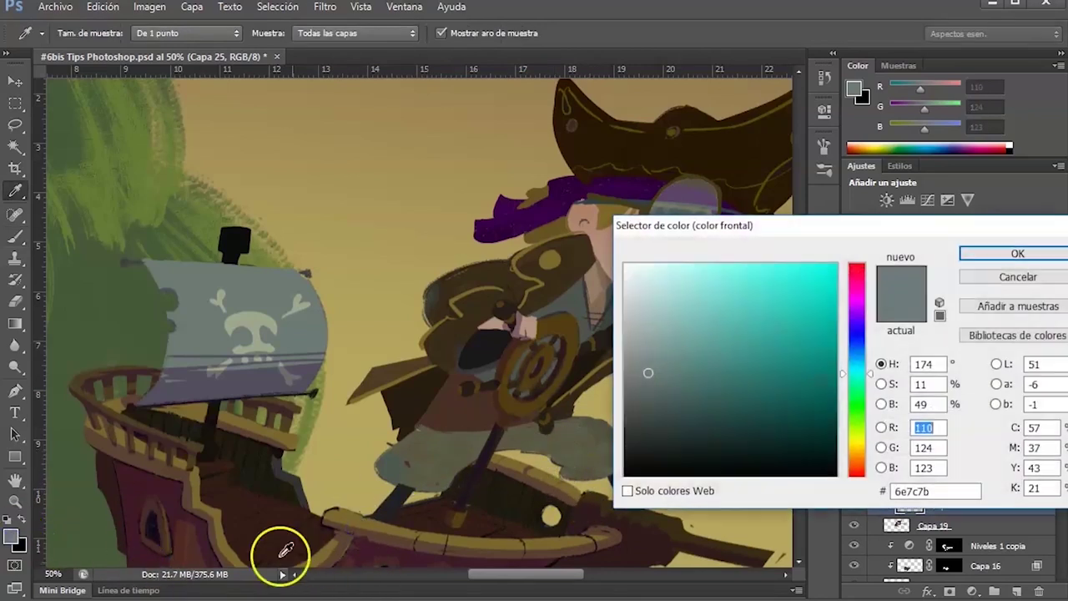
pyautogui.click(650, 406)
pyautogui.click(1009, 254)
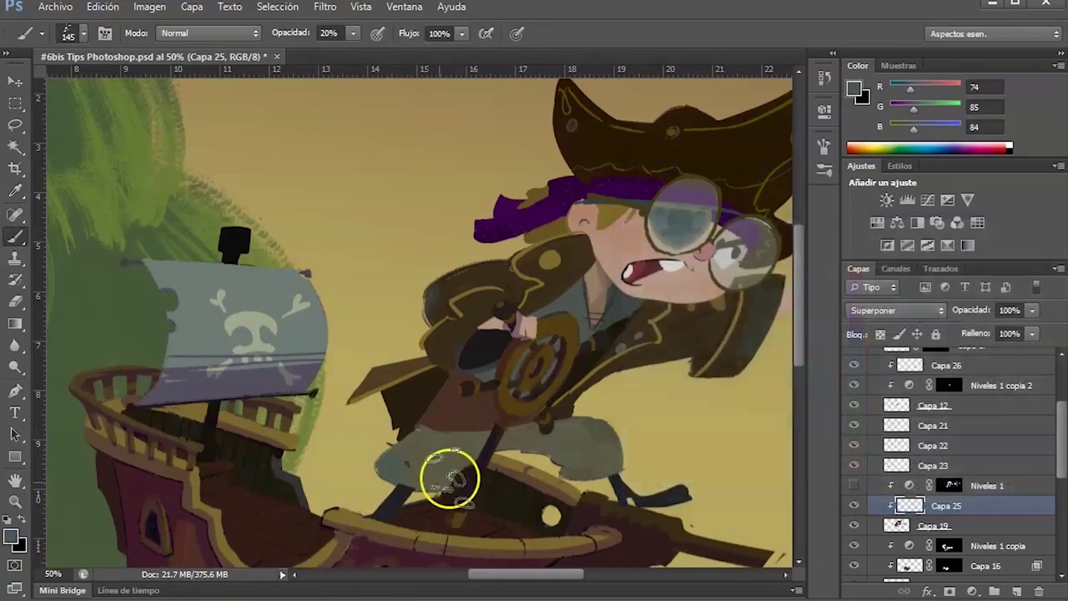
pyautogui.moveTo(509, 480)
pyautogui.mouseDown()
pyautogui.moveTo(534, 446)
pyautogui.moveTo(553, 468)
pyautogui.mouseUp()
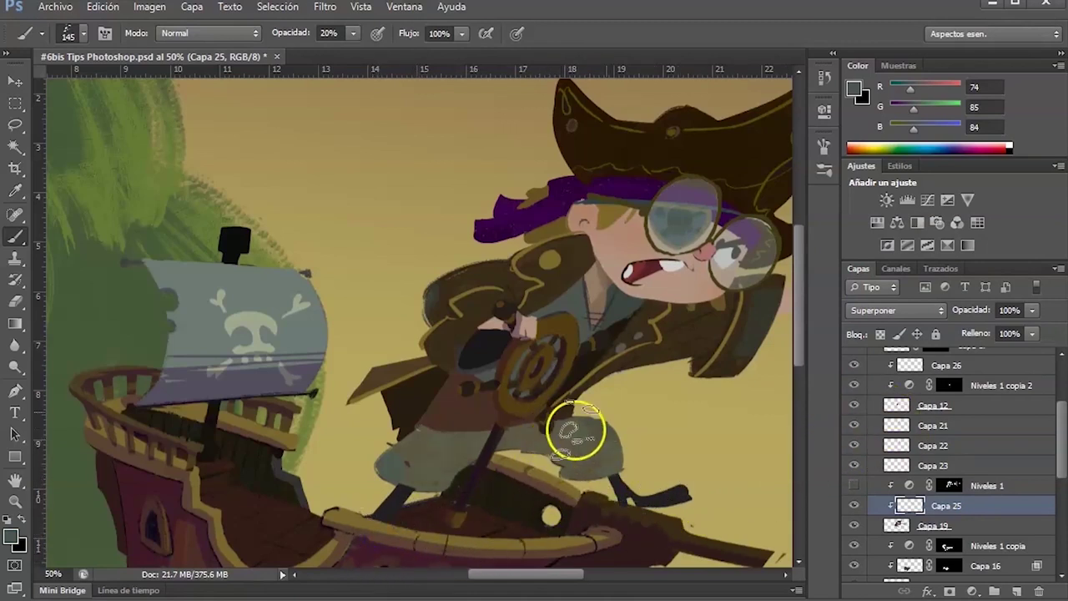
pyautogui.moveTo(572, 435); pyautogui.dragTo(564, 438)
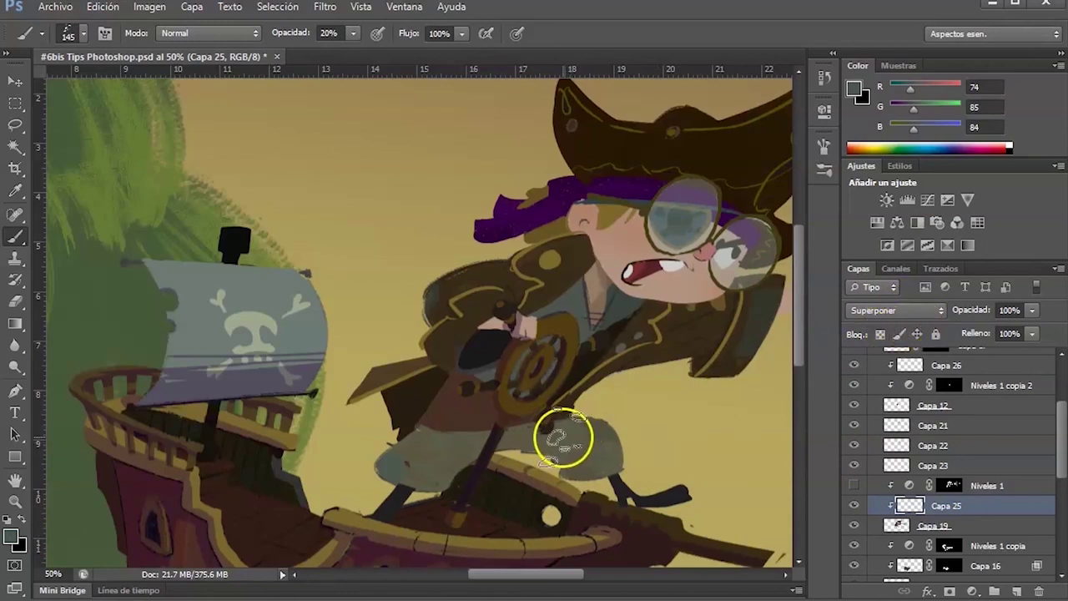
# Set a pale teal foreground colour (RGB 192, 219, 216) and dab light texture on the trousers' front leg.
pyautogui.click(16, 534)
pyautogui.click(650, 292)
pyautogui.click(1010, 254)
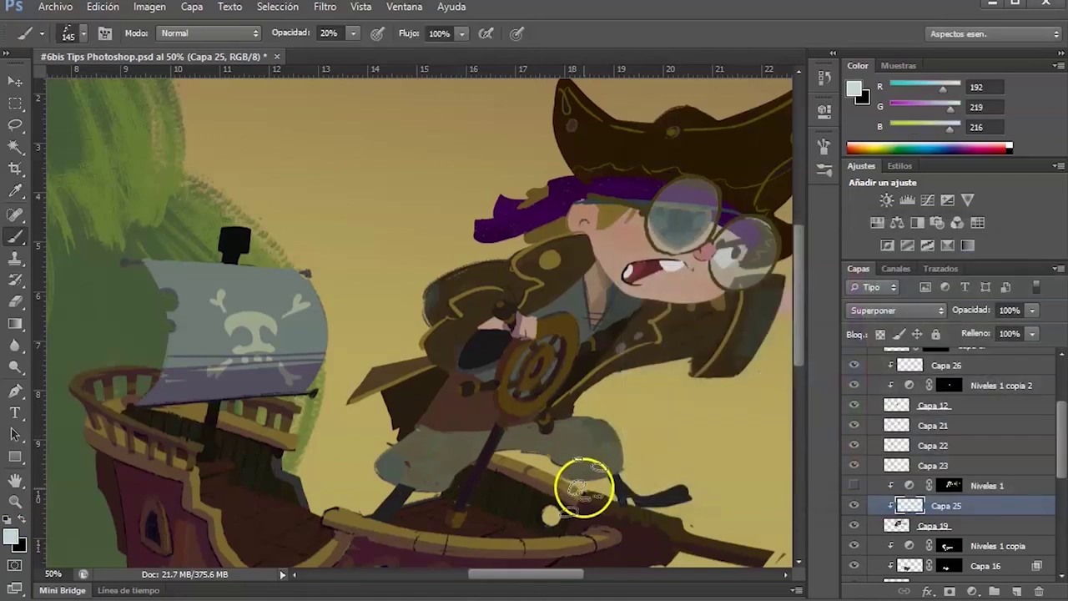
pyautogui.click(576, 473)
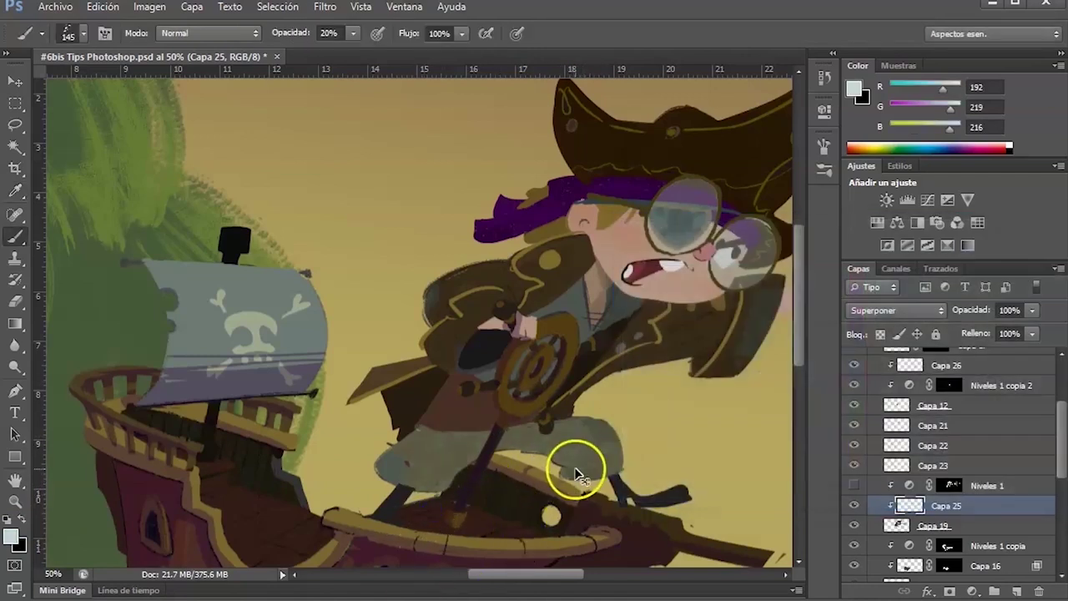
pyautogui.click(579, 477)
pyautogui.click(459, 548)
pyautogui.click(609, 453)
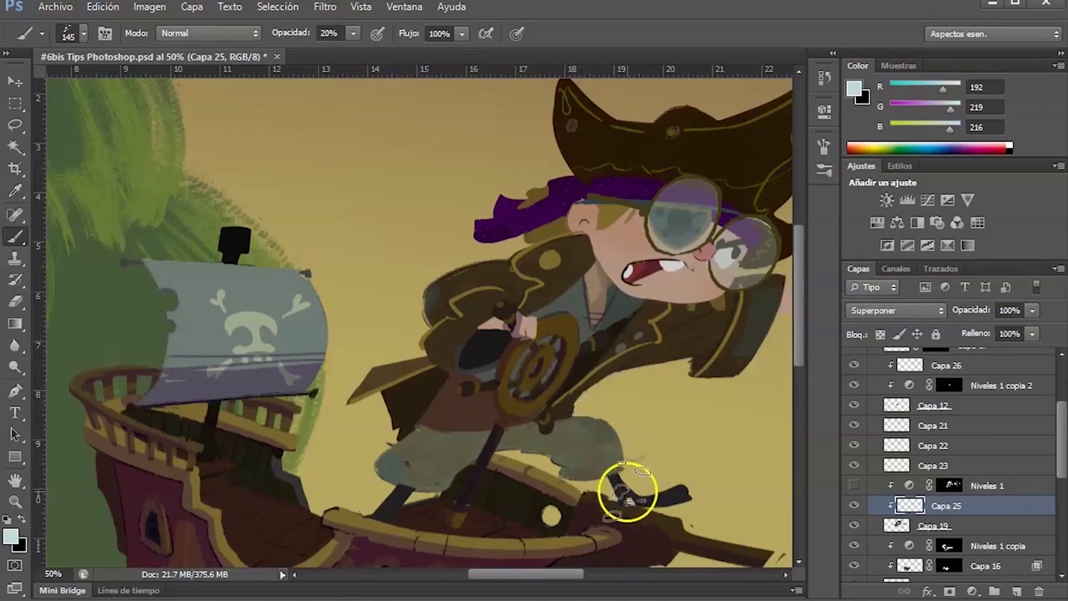
pyautogui.click(697, 440)
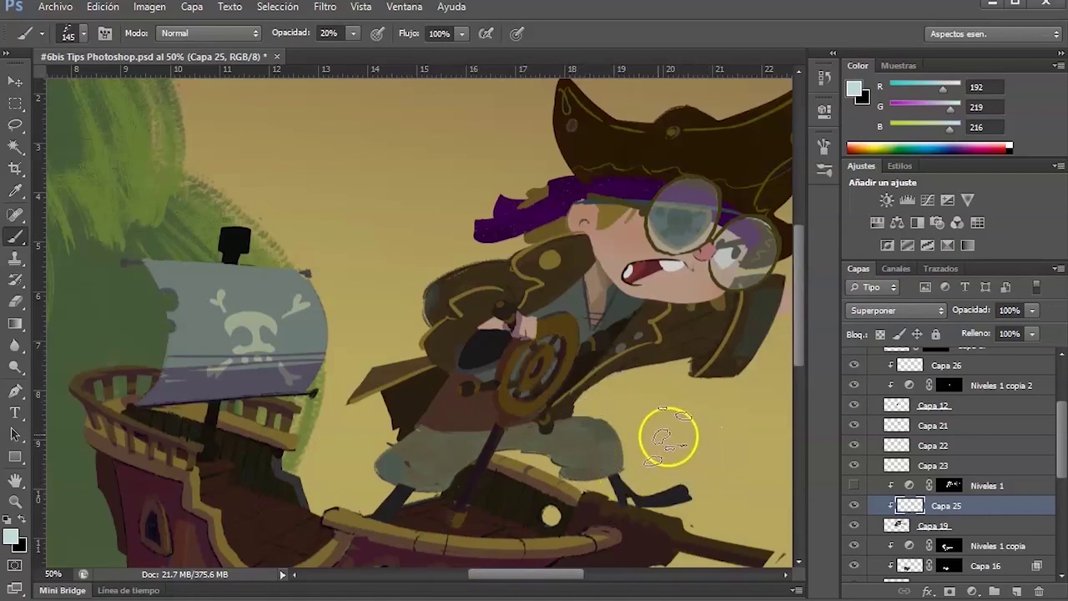
# Select both tones of the trousers on Capa 19, hide the selection outline, and paint pale teal texture on Capa 25.
pyautogui.press('w')
pyautogui.click(609, 429)
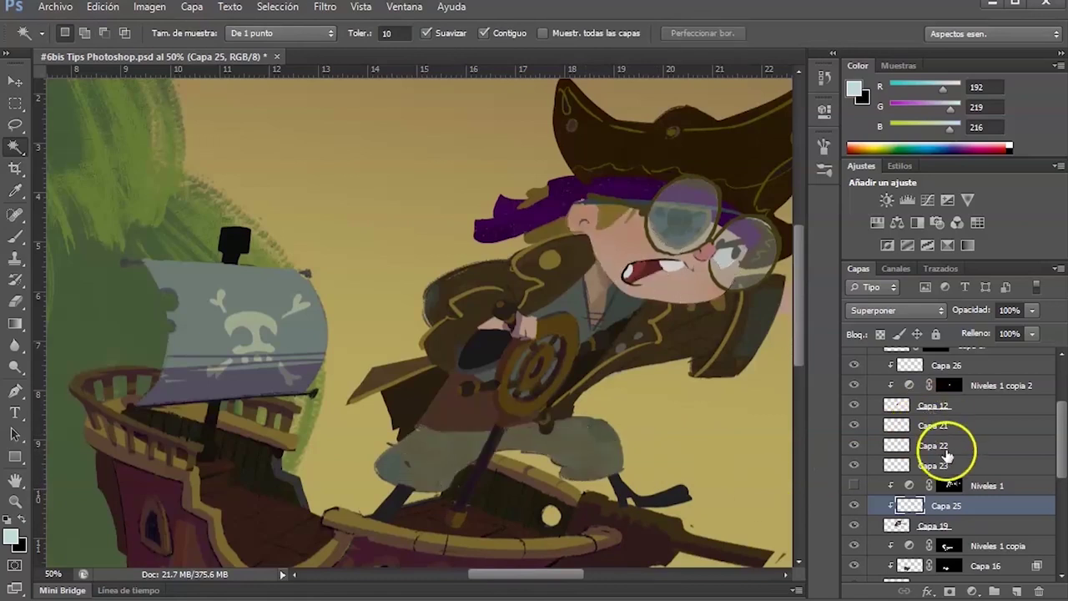
pyautogui.click(896, 525)
pyautogui.click(599, 433)
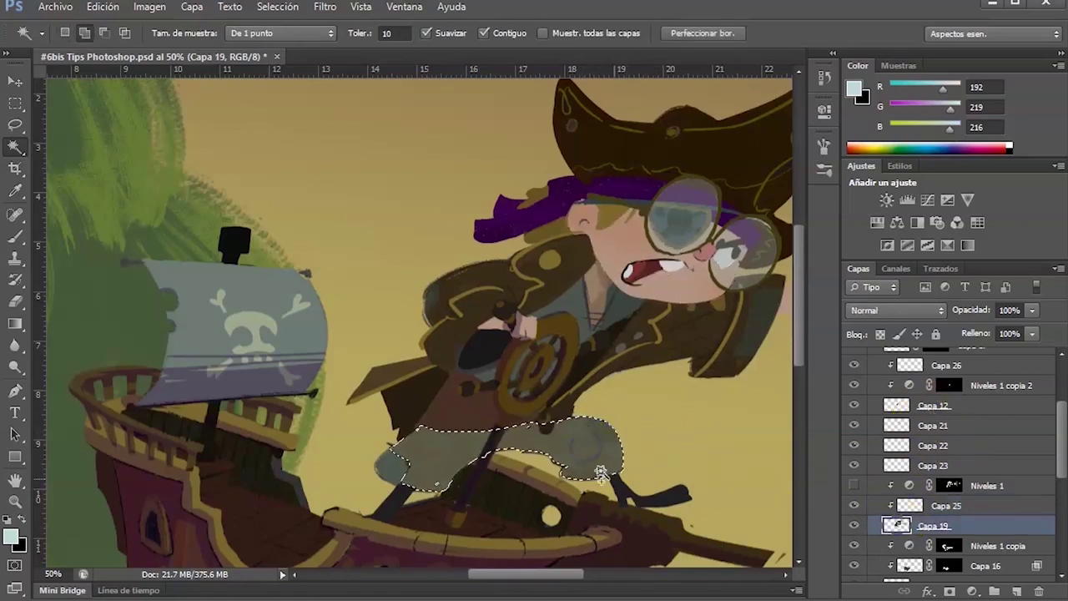
pyautogui.keyDown('shift'); pyautogui.click(406, 463); pyautogui.keyUp('shift')
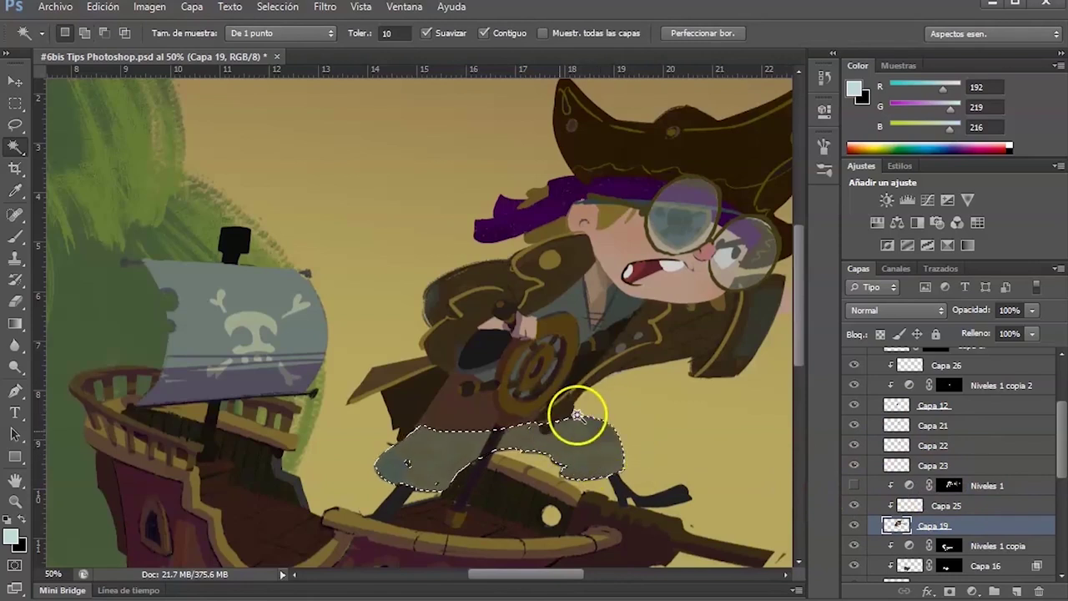
pyautogui.click(908, 505)
pyautogui.hotkey('ctrl', 'h')
pyautogui.press('b')
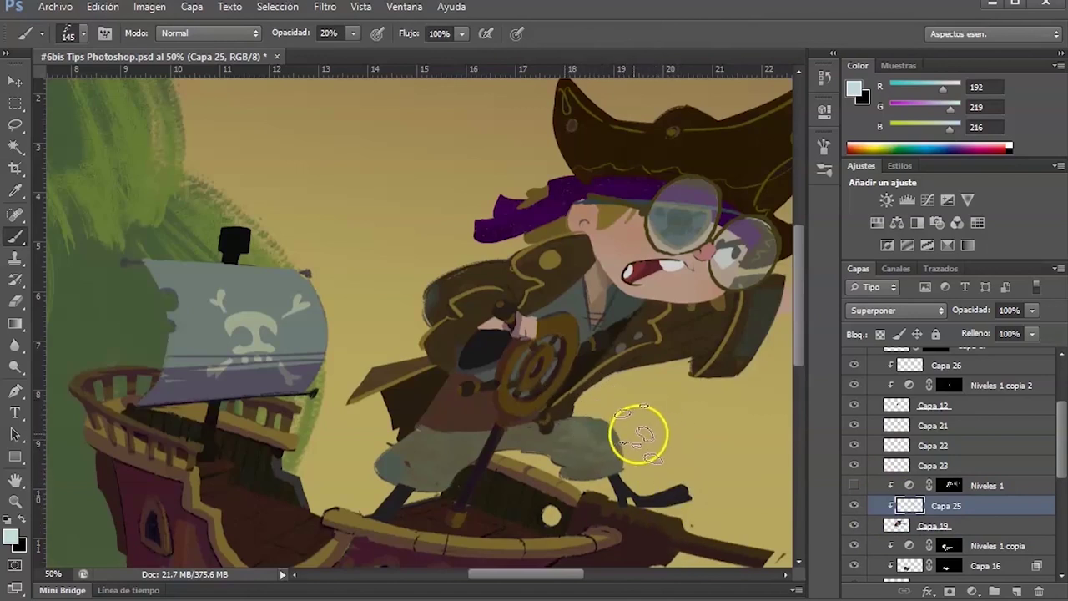
# Switch to the rough 175 px brush tip, reduce it to 139 px, and paint pale teal texture on the trouser legs.
pyautogui.rightClick(643, 427)
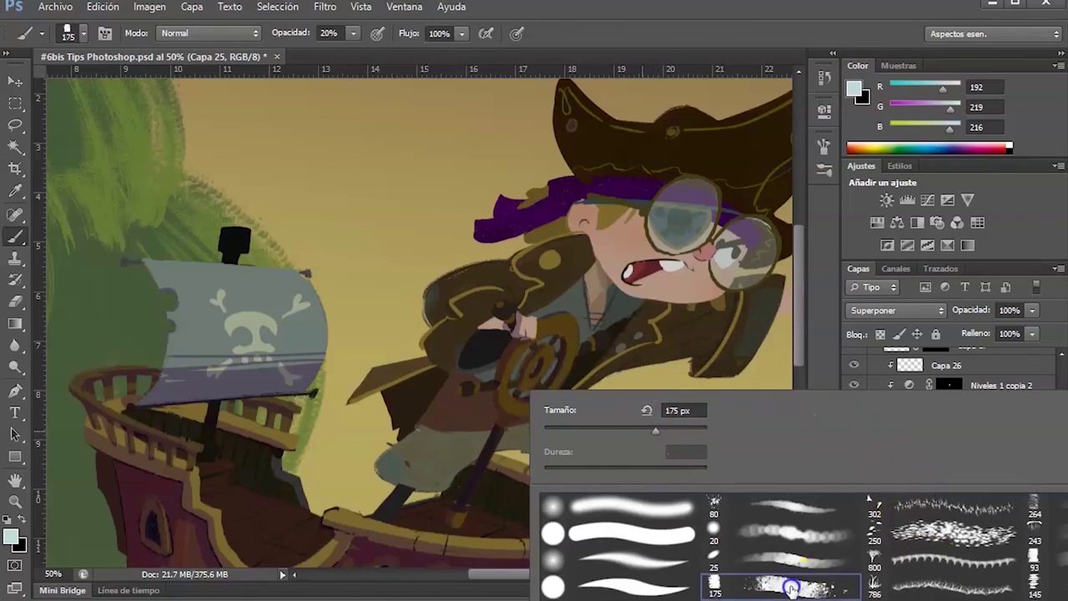
pyautogui.click(513, 425)
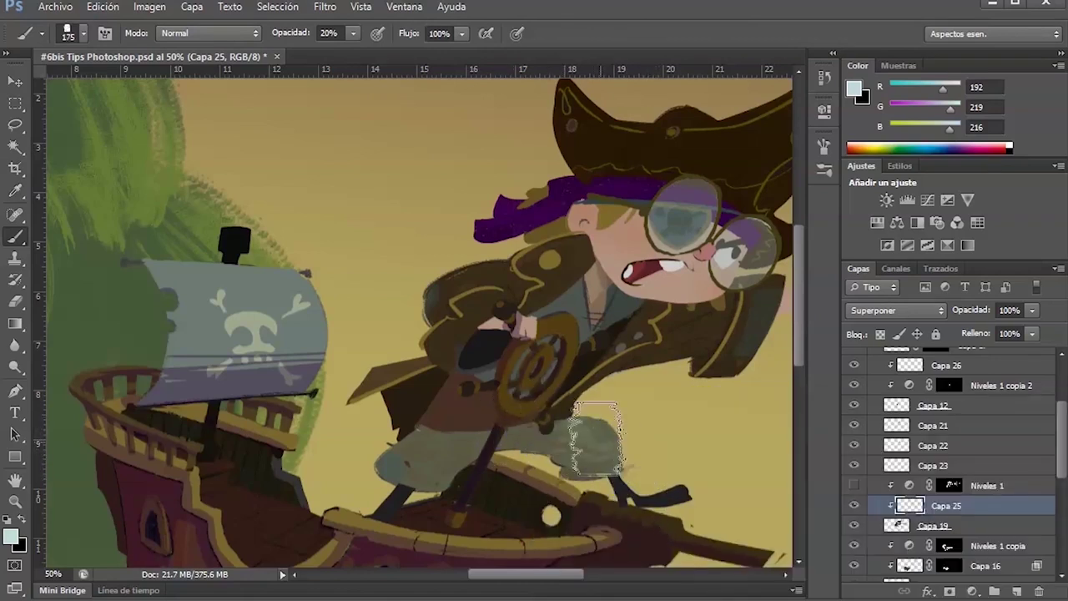
pyautogui.rightClick(651, 443)
pyautogui.moveTo(651, 443); pyautogui.dragTo(640, 436)
pyautogui.click(478, 455)
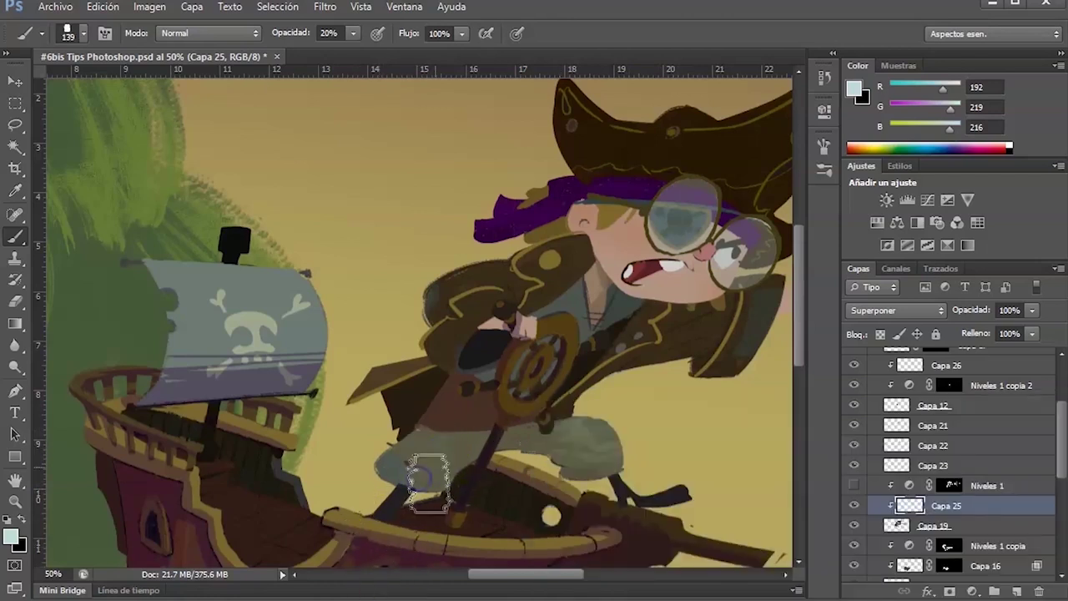
# Dab more pale teal texture on the trousers' front leg and switch to the branch-shaped 195 px brush tip.
pyautogui.click(520, 496)
pyautogui.click(753, 434)
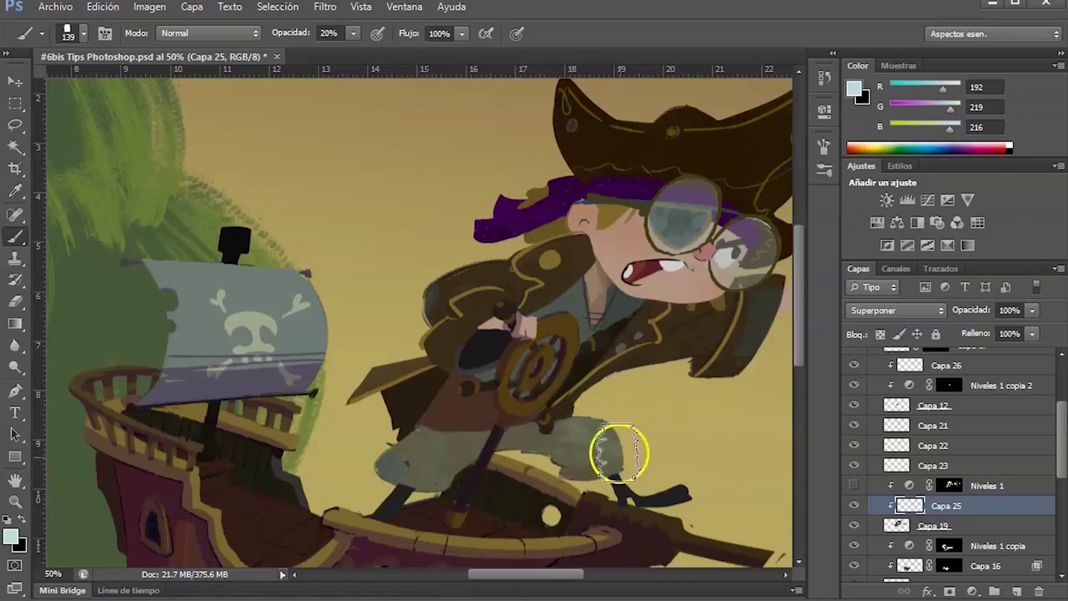
pyautogui.rightClick(737, 407)
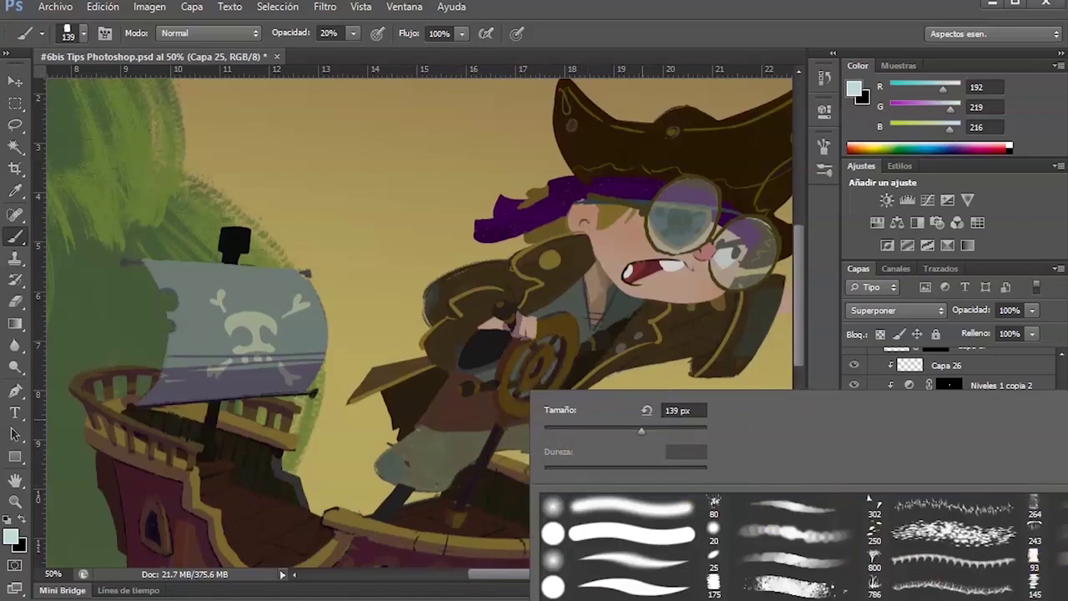
pyautogui.doubleClick(933, 498)
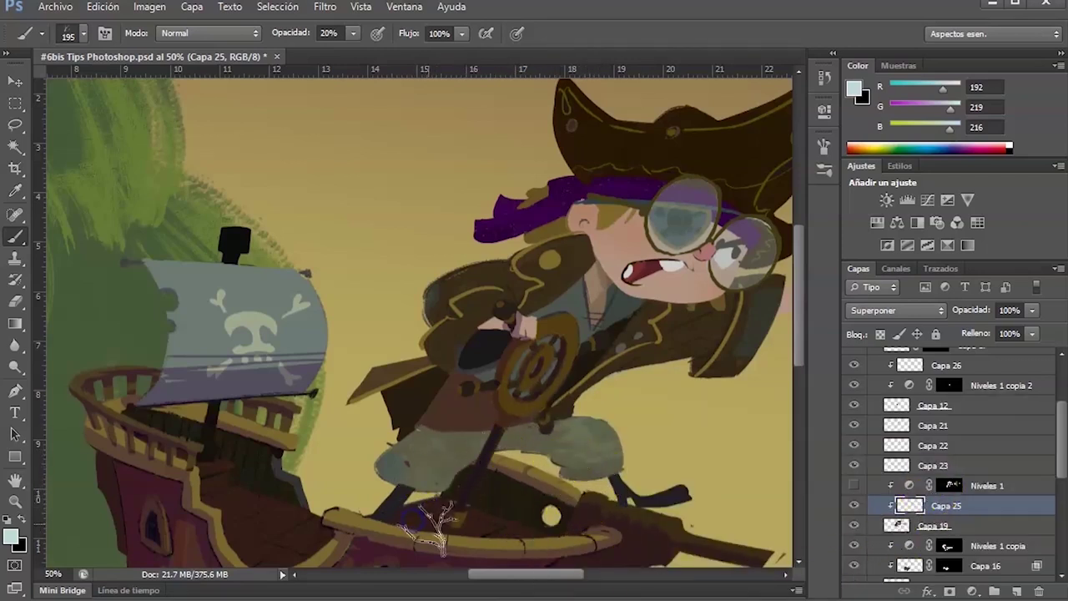
# Change the foreground colour to a medium purple, RGB 138, 102, 192.
pyautogui.click(11, 537)
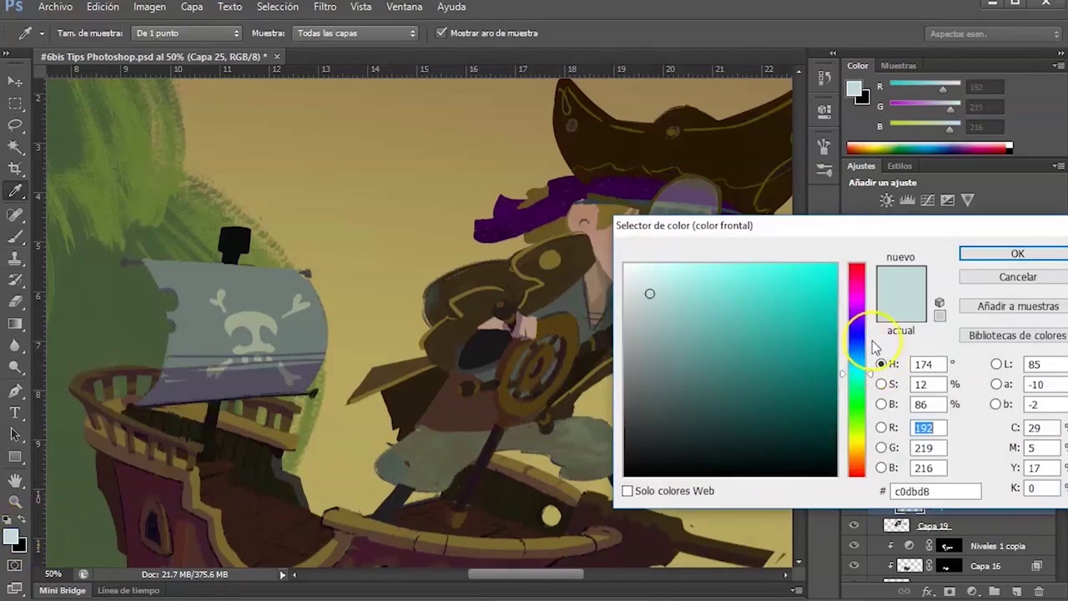
pyautogui.scroll(-2, 548, 448)
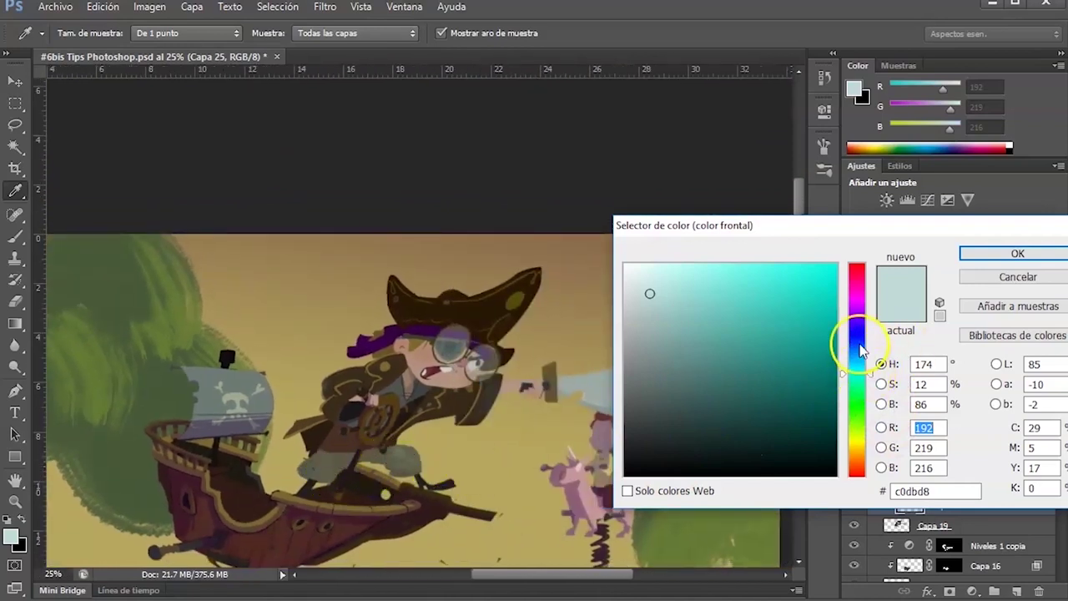
pyautogui.moveTo(862, 350); pyautogui.dragTo(859, 320)
pyautogui.click(724, 316)
pyautogui.click(976, 257)
# Dab purple branch texture on the trousers' rear leg with the Brush and raise the brush opacity to 100%.
pyautogui.press('b')
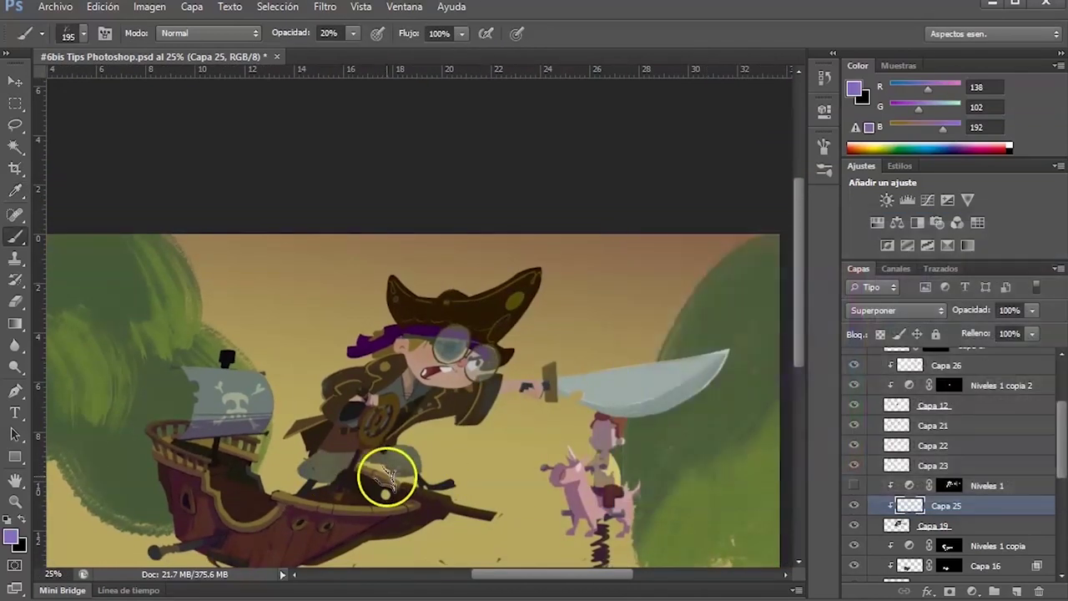
pyautogui.click(340, 470)
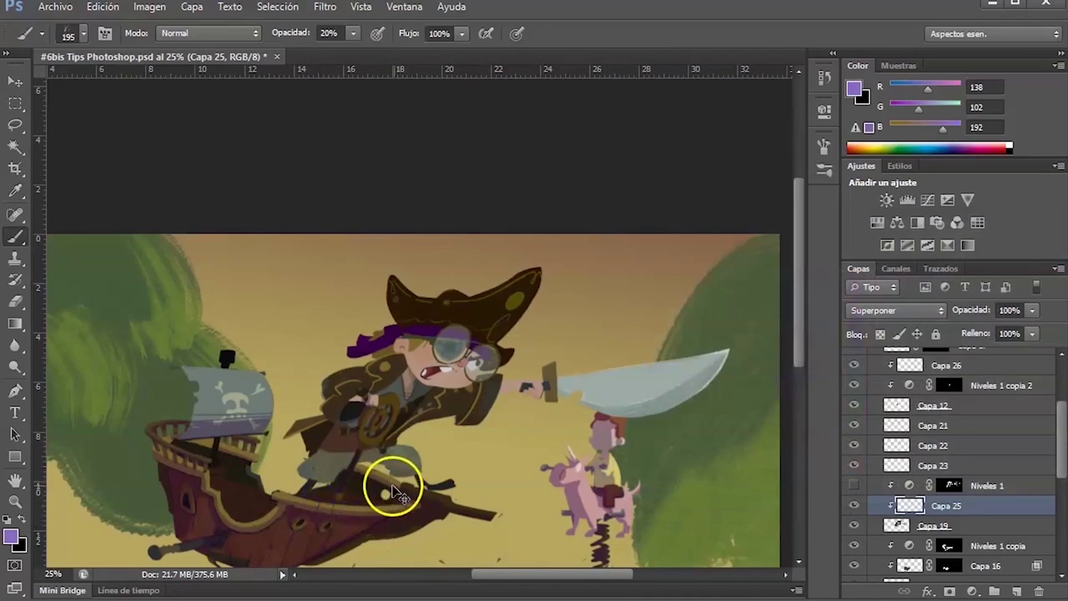
pyautogui.press('0')
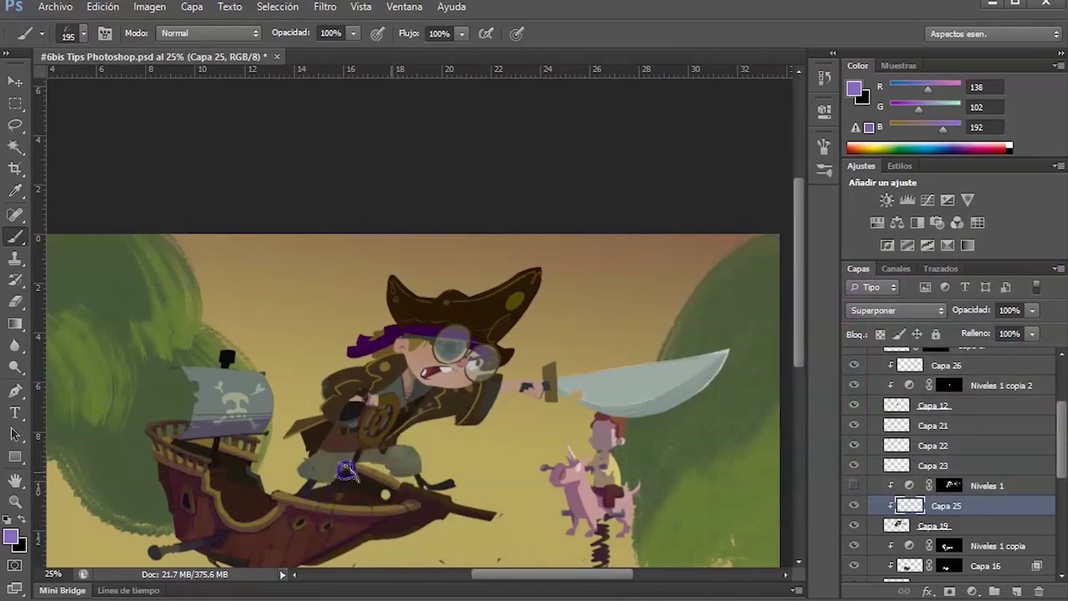
# Set the foreground colour to dark purple RGB 86, 67, 115 and dab it on the pirate's trousers on layer Capa 25.
pyautogui.click(10, 537)
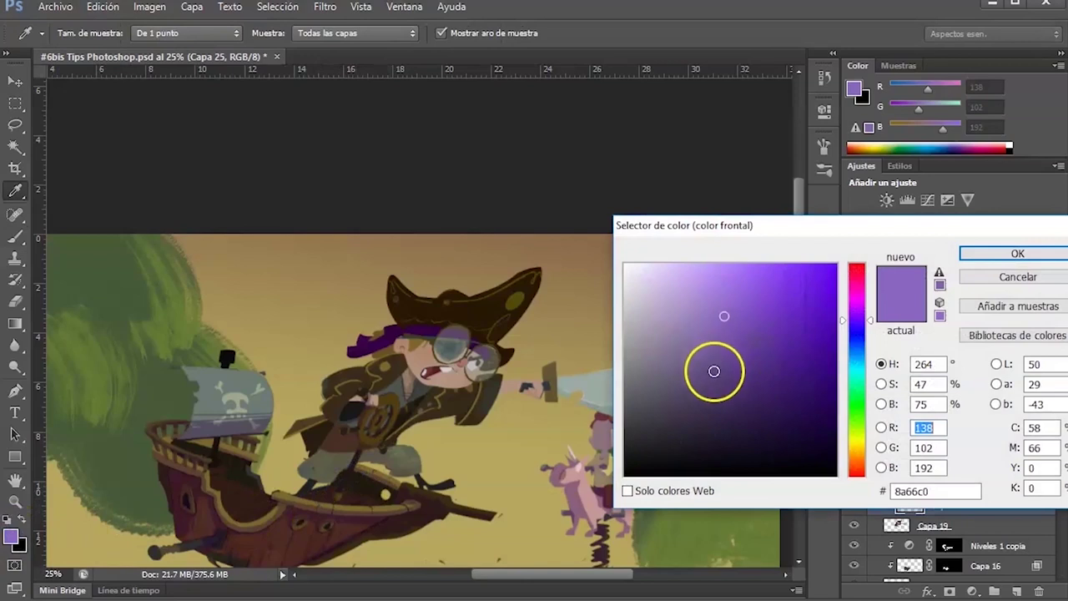
pyautogui.click(711, 381)
pyautogui.click(997, 257)
pyautogui.click(402, 463)
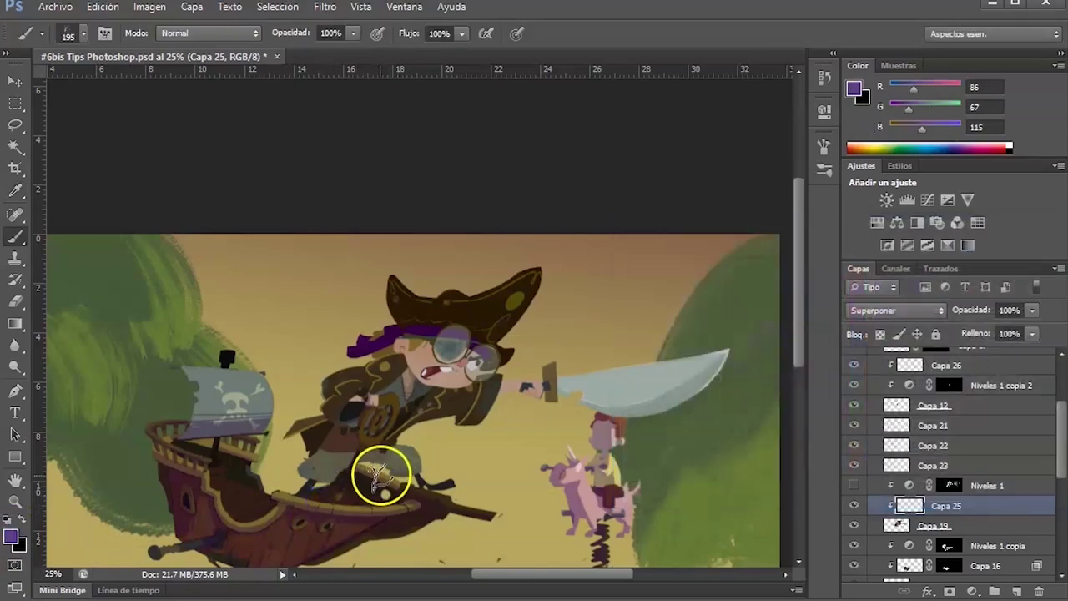
# Set the foreground colour to a lighter purple, RGB 122, 95, 163, and choose the 145 px bristle brush for the pirate's trousers.
pyautogui.click(11, 536)
pyautogui.click(713, 340)
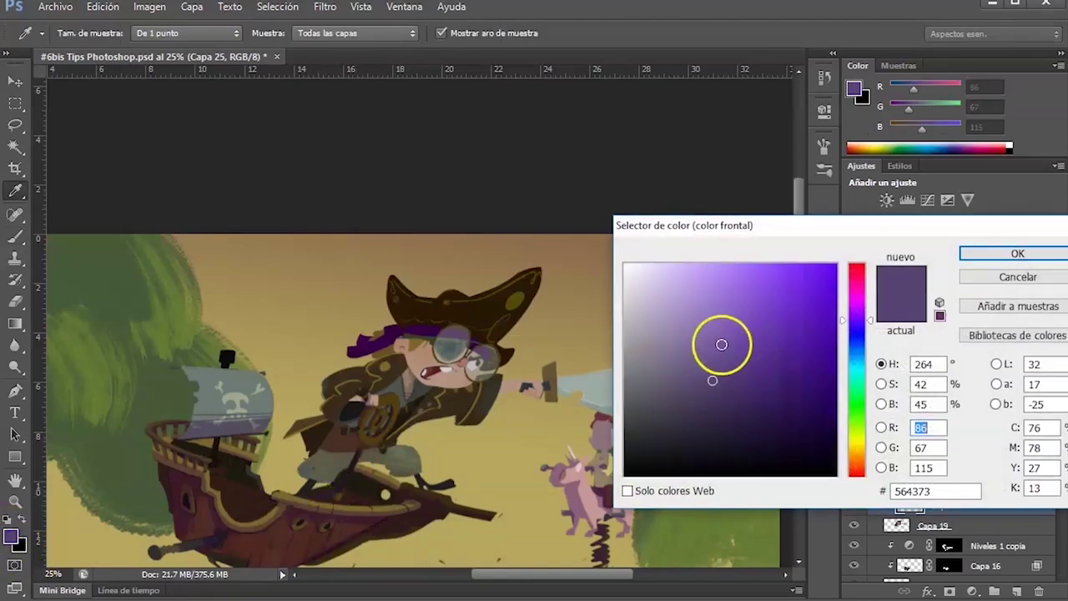
pyautogui.press('Return')
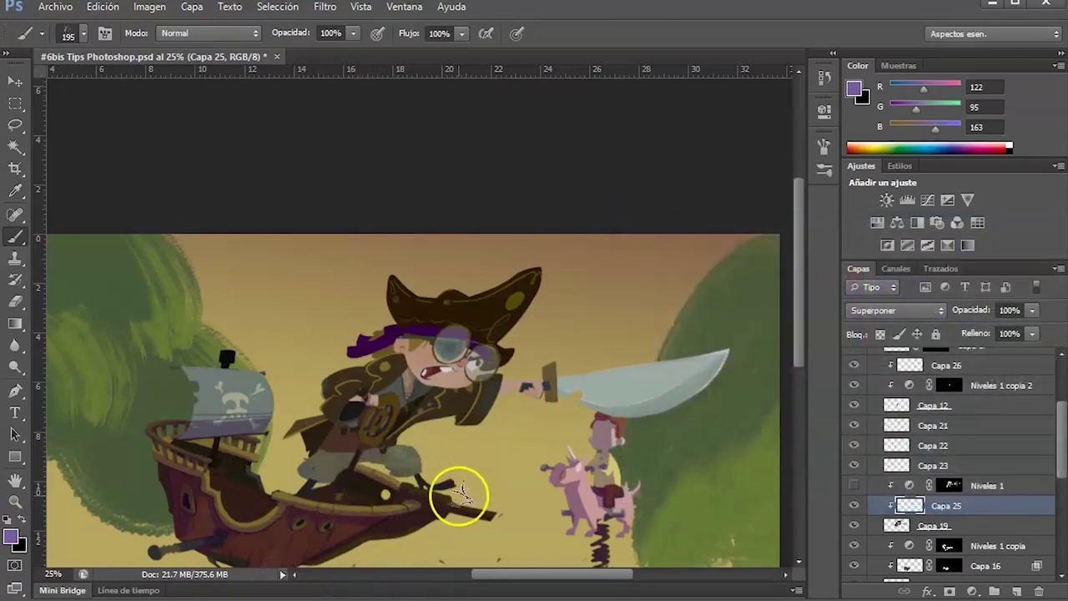
pyautogui.rightClick(372, 452)
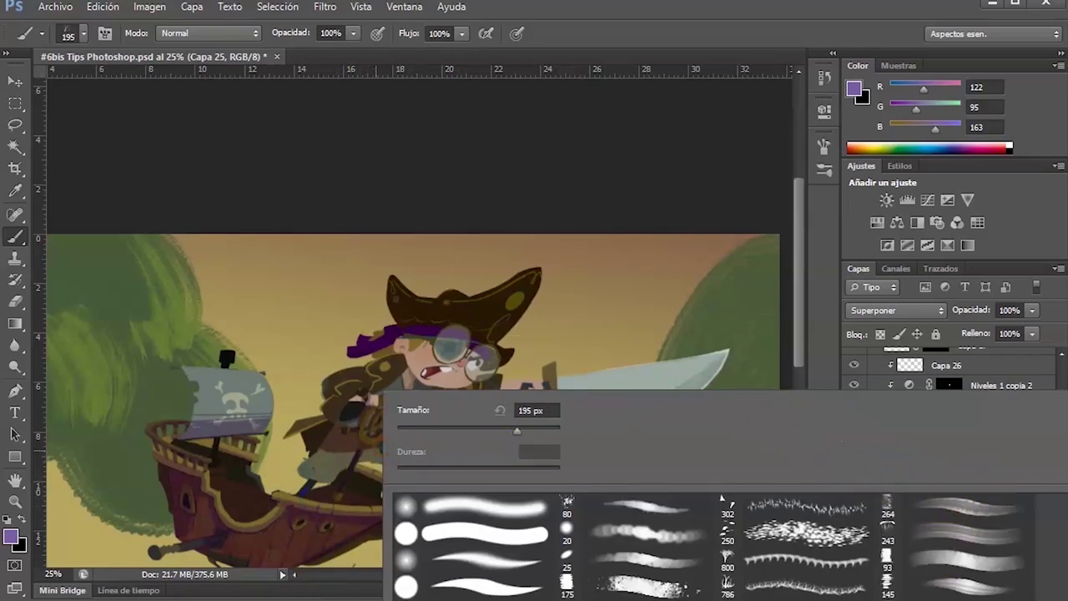
pyautogui.click(941, 576)
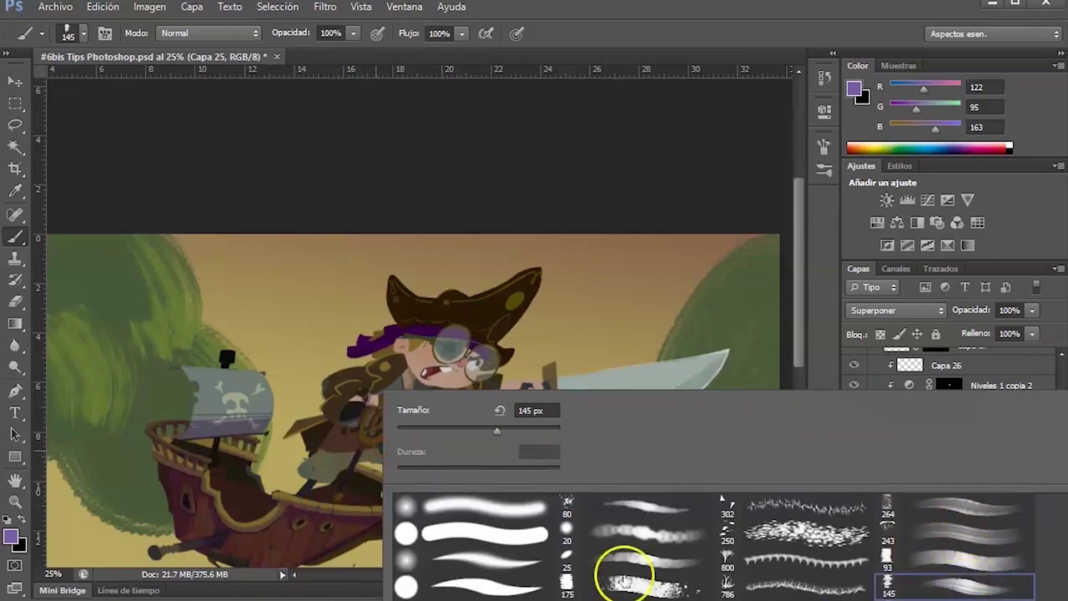
pyautogui.click(367, 424)
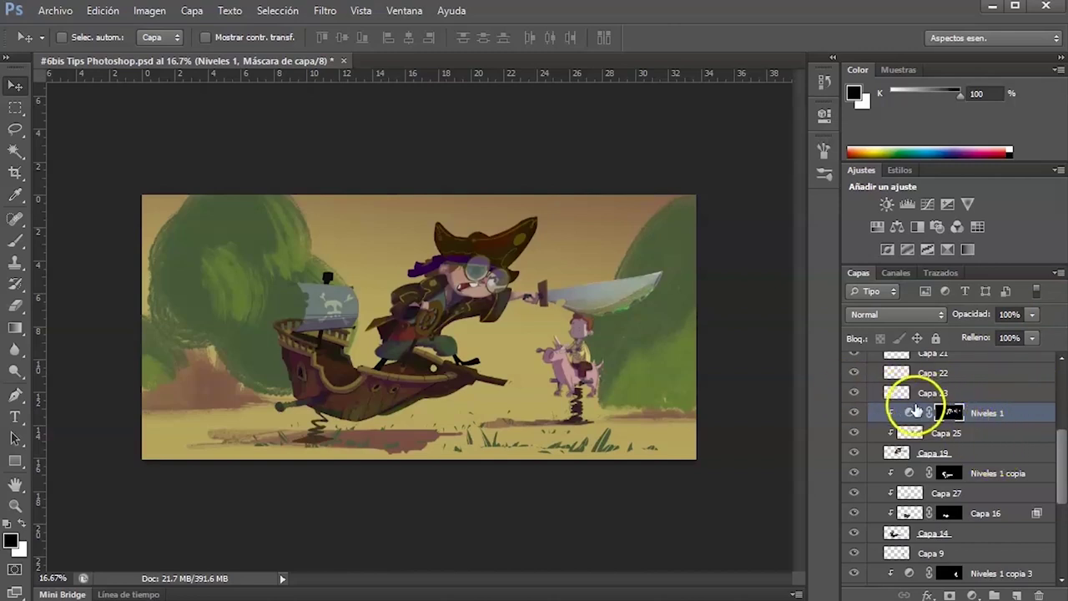
# Compare the illustration with and without the Niveles 1 adjustment layer.
pyautogui.click(854, 413)
pyautogui.click(853, 413)
pyautogui.click(853, 413)
pyautogui.click(854, 414)
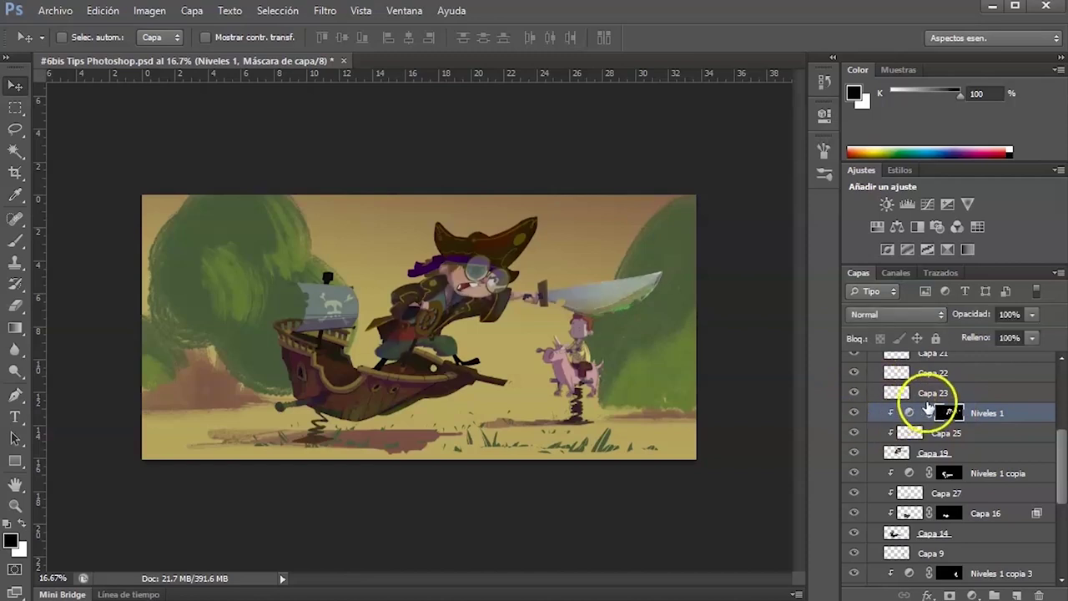
# Examine the black-and-white layer mask of Niveles 1 on its own against the full-colour illustration.
pyautogui.moveTo(952, 411); pyautogui.dragTo(943, 417)
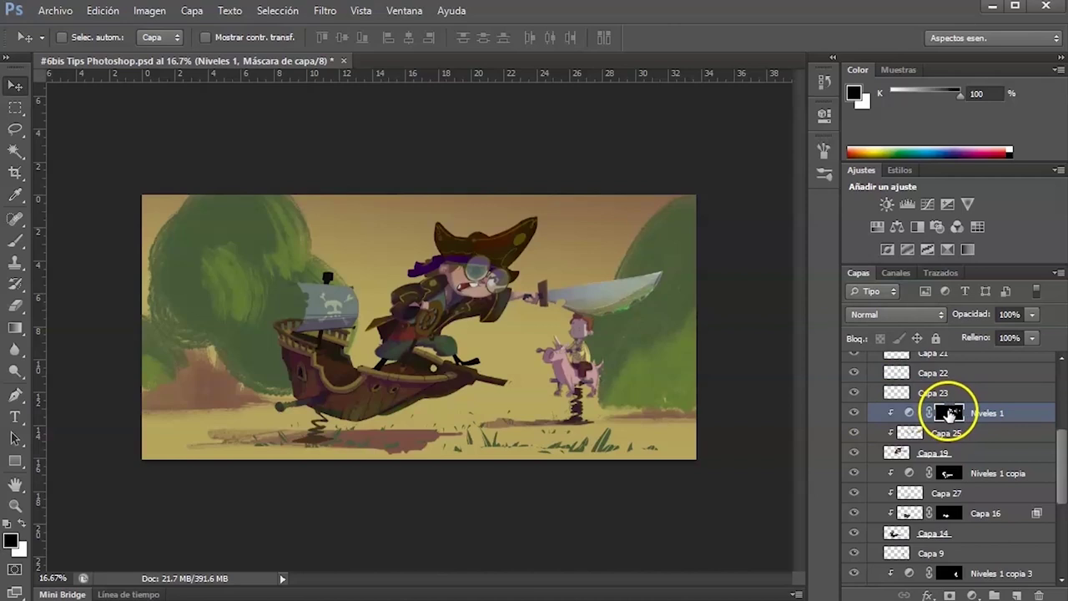
pyautogui.keyDown('alt'); pyautogui.click(951, 415); pyautogui.keyUp('alt')
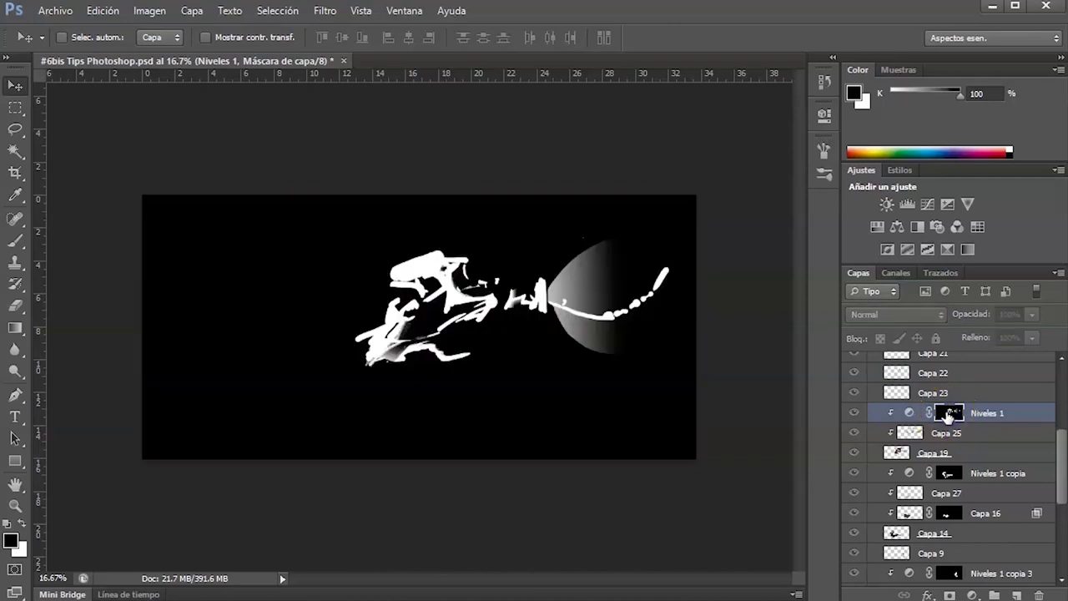
pyautogui.keyDown('alt'); pyautogui.click(916, 402); pyautogui.keyUp('alt')
pyautogui.keyDown('alt'); pyautogui.click(951, 414); pyautogui.keyUp('alt')
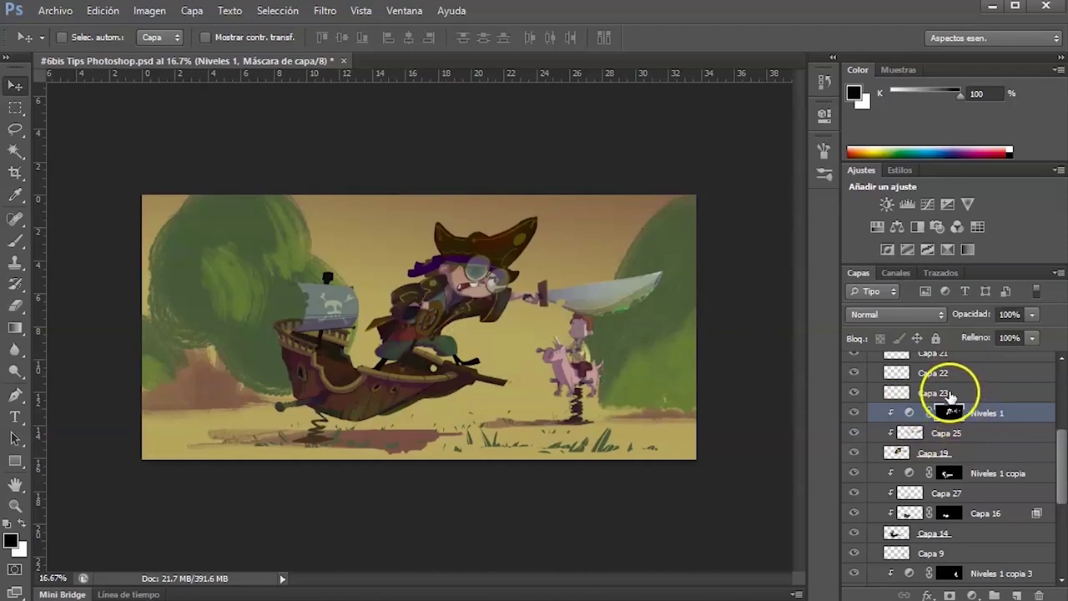
pyautogui.keyDown('alt'); pyautogui.click(950, 413); pyautogui.keyUp('alt')
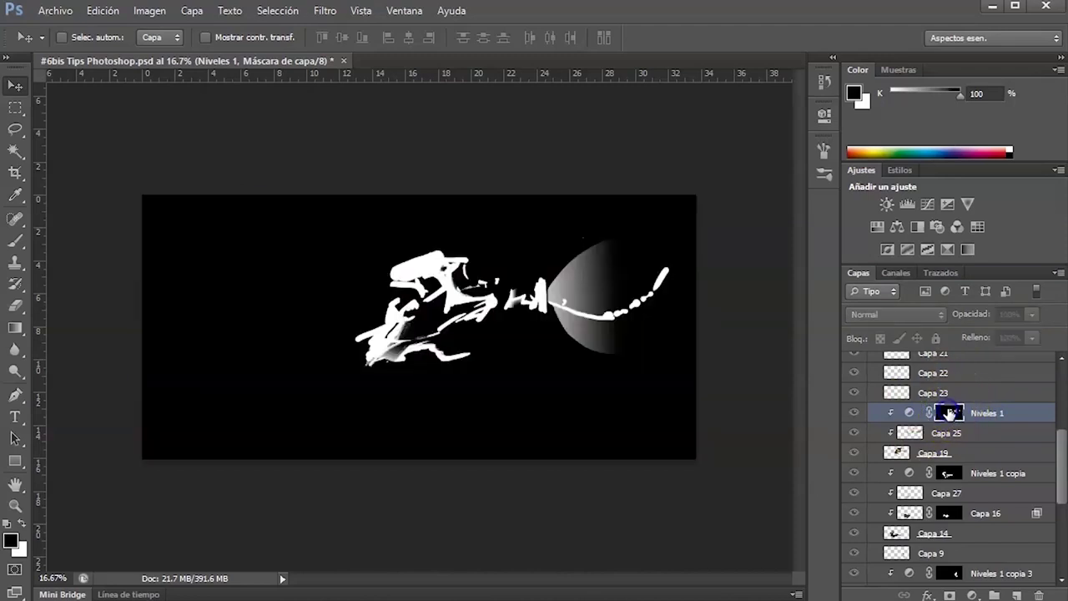
pyautogui.keyDown('alt'); pyautogui.click(950, 413); pyautogui.keyUp('alt')
pyautogui.keyDown('alt'); pyautogui.click(950, 414); pyautogui.keyUp('alt')
pyautogui.keyDown('alt'); pyautogui.click(950, 413); pyautogui.keyUp('alt')
pyautogui.keyDown('alt'); pyautogui.click(951, 413); pyautogui.keyUp('alt')
pyautogui.keyDown('alt'); pyautogui.click(951, 415); pyautogui.keyUp('alt')
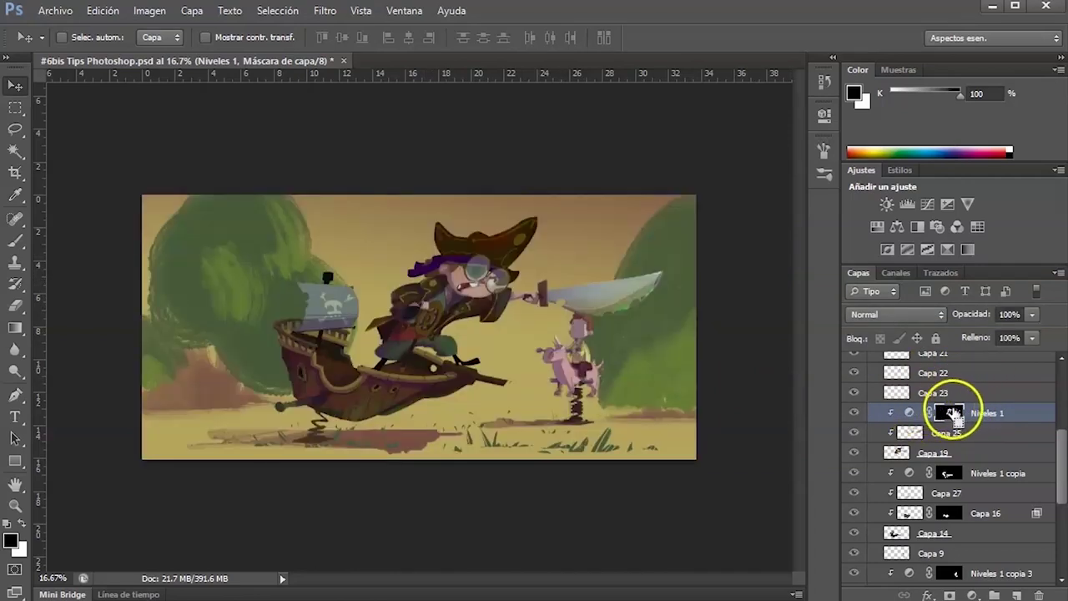
# Load the white areas of the Niveles 1 mask as a selection.
pyautogui.keyDown('ctrl'); pyautogui.click(952, 413); pyautogui.keyUp('ctrl')
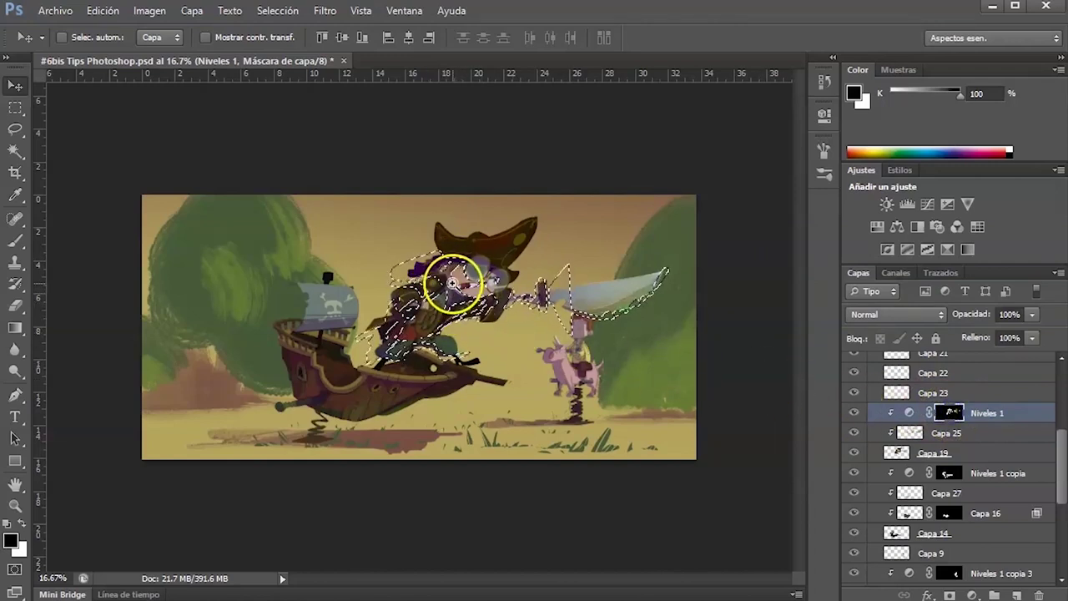
pyautogui.scroll(3, 455, 288)
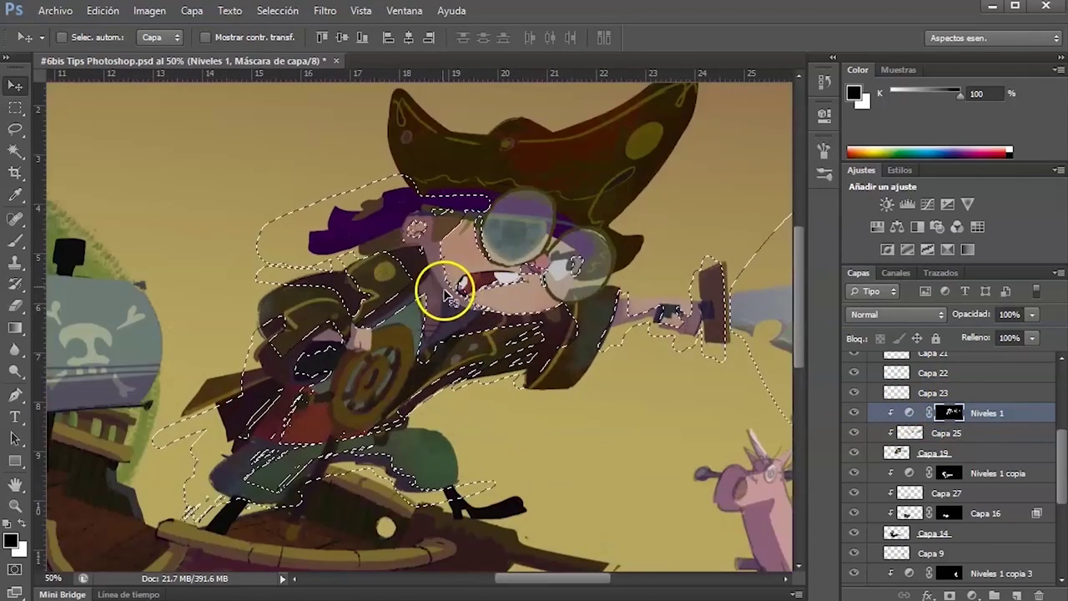
pyautogui.scroll(-2, 592, 317)
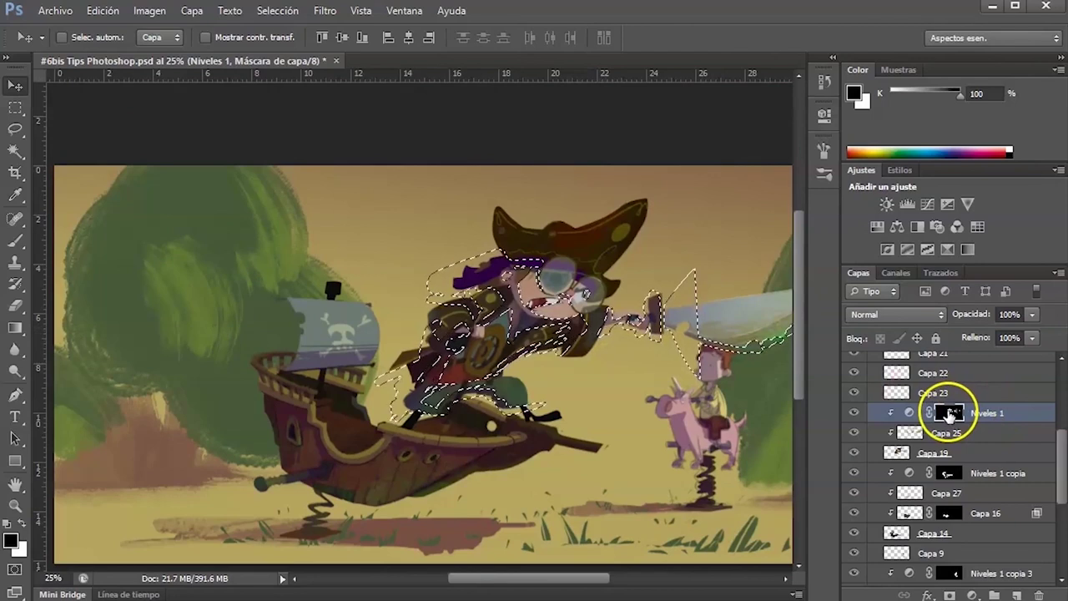
# Add a Levels adjustment layer from the selection above Niveles 1 and clip it to the pirate layer below.
pyautogui.moveTo(951, 414); pyautogui.dragTo(973, 589)
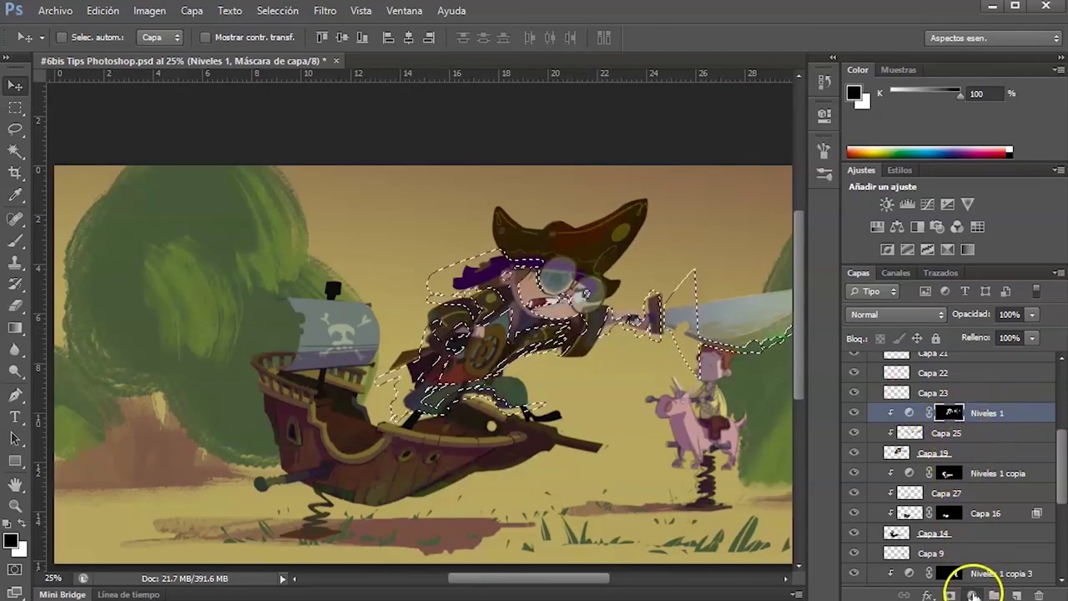
pyautogui.click(973, 591)
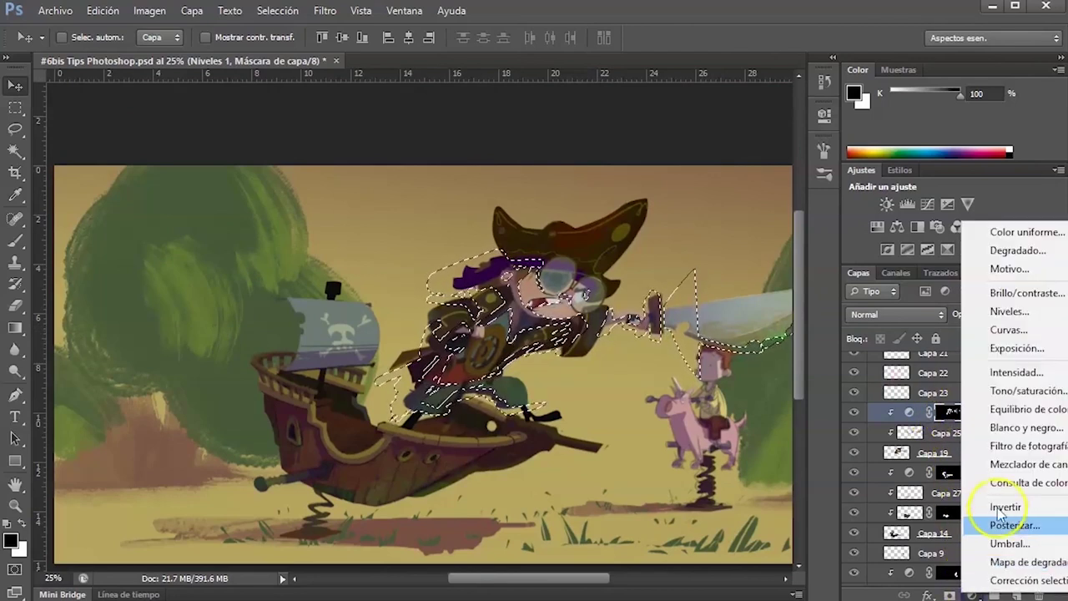
pyautogui.click(1020, 315)
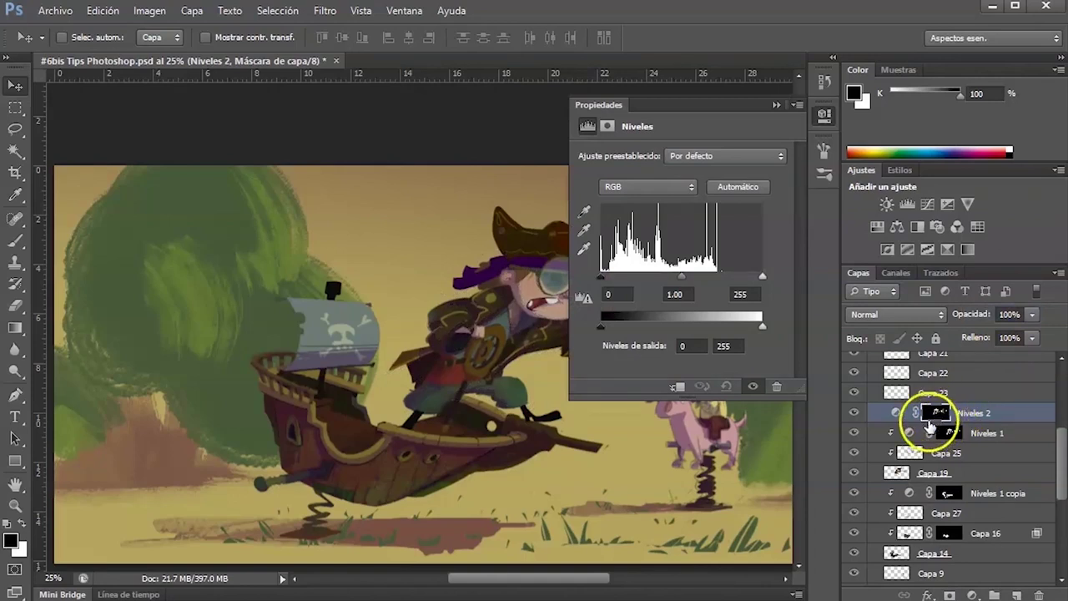
pyautogui.keyDown('alt'); pyautogui.click(900, 417); pyautogui.keyUp('alt')
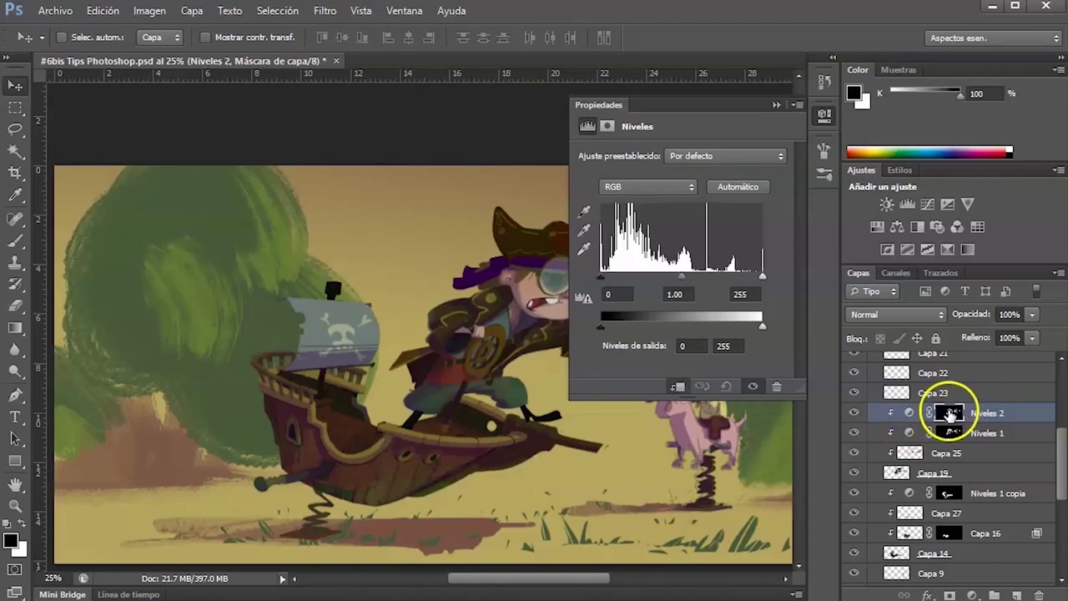
pyautogui.click(953, 413)
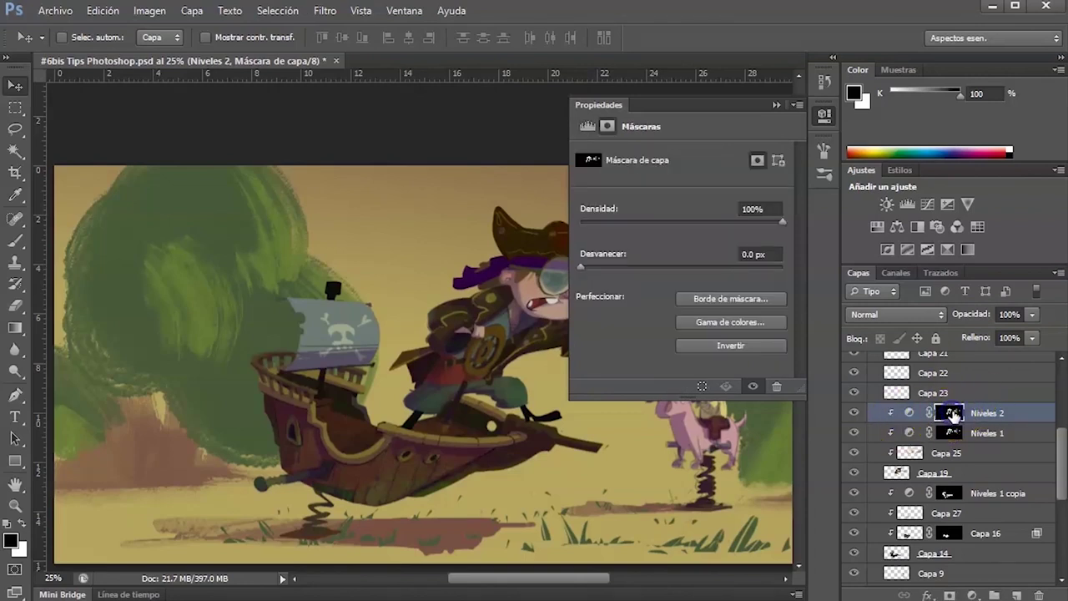
pyautogui.click(776, 106)
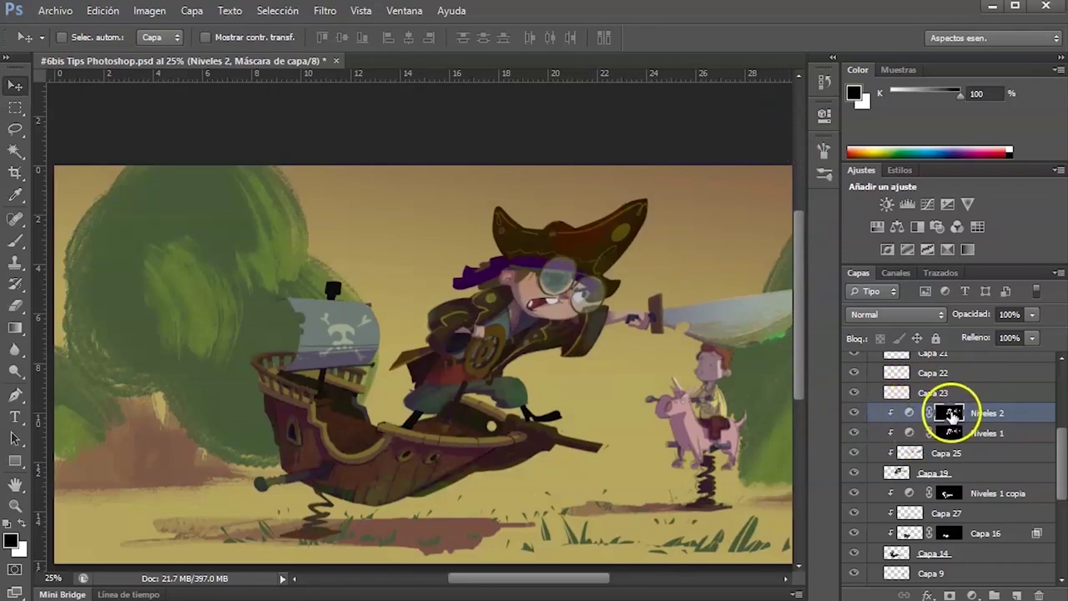
# Display the Niveles 2 mask on its own and invert it.
pyautogui.keyDown('alt'); pyautogui.click(951, 412); pyautogui.keyUp('alt')
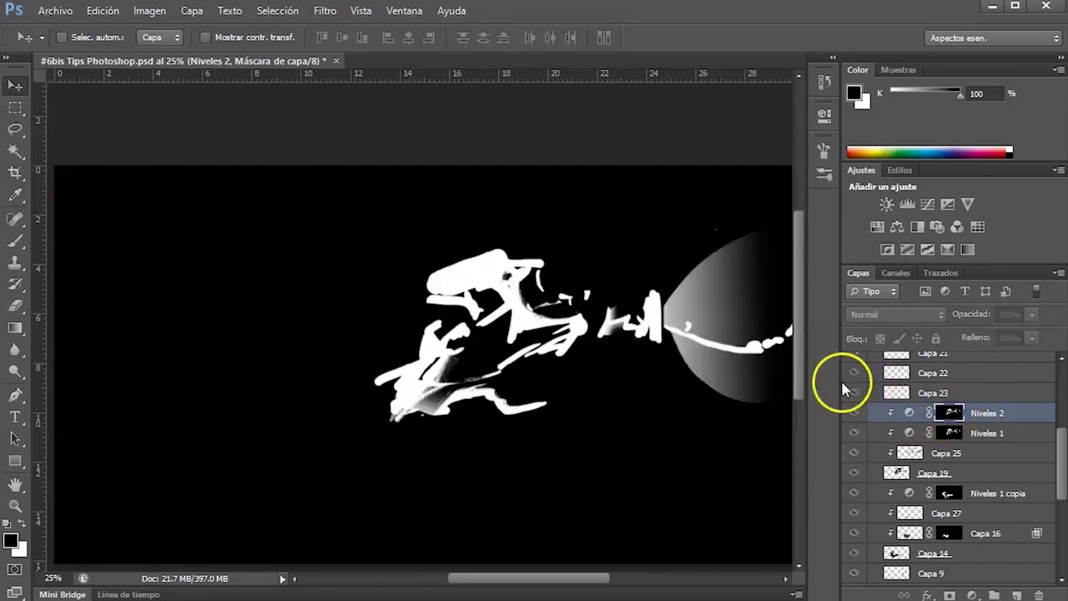
pyautogui.moveTo(508, 286)
pyautogui.mouseDown()
pyautogui.moveTo(536, 307)
pyautogui.moveTo(546, 260)
pyautogui.moveTo(555, 319)
pyautogui.mouseUp()
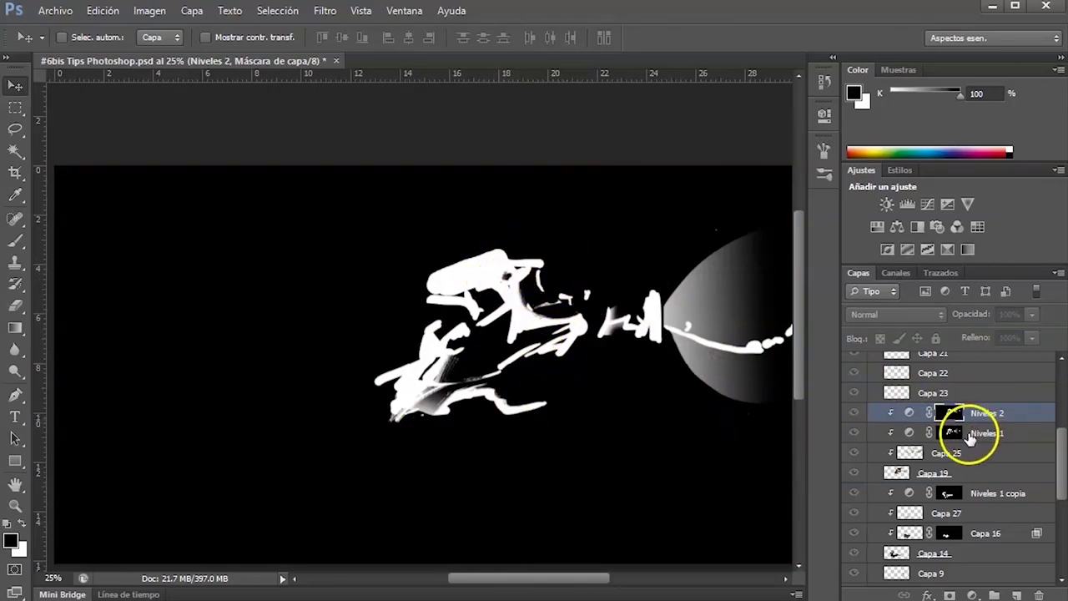
pyautogui.hotkey('ctrl', 'i')
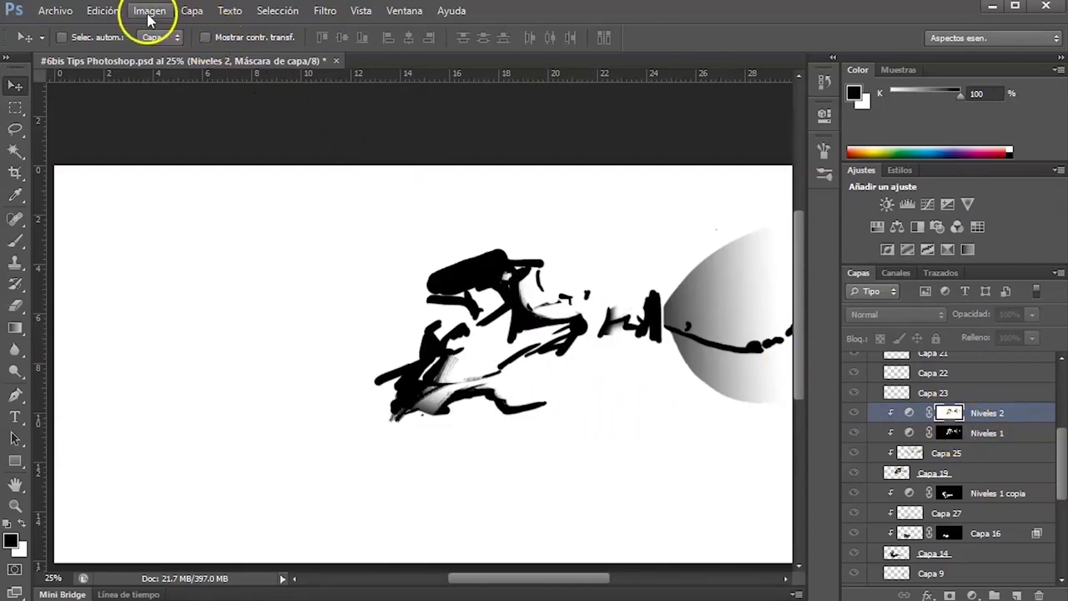
pyautogui.click(150, 12)
pyautogui.moveTo(275, 53)
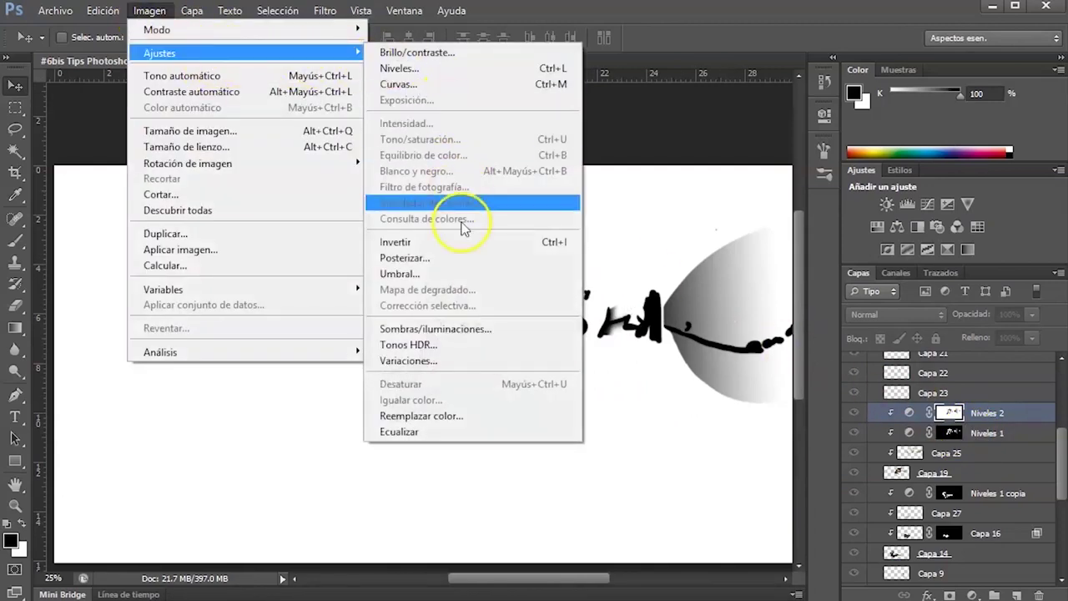
pyautogui.click(993, 416)
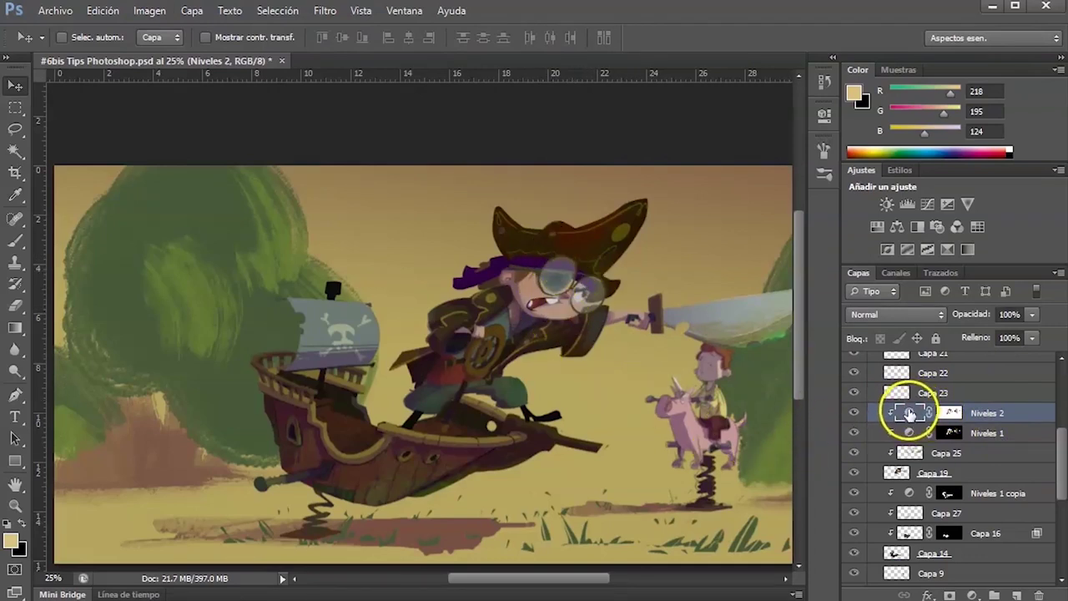
# Set the RGB midtone level of the Niveles 2 adjustment to 1.32.
pyautogui.doubleClick(912, 412)
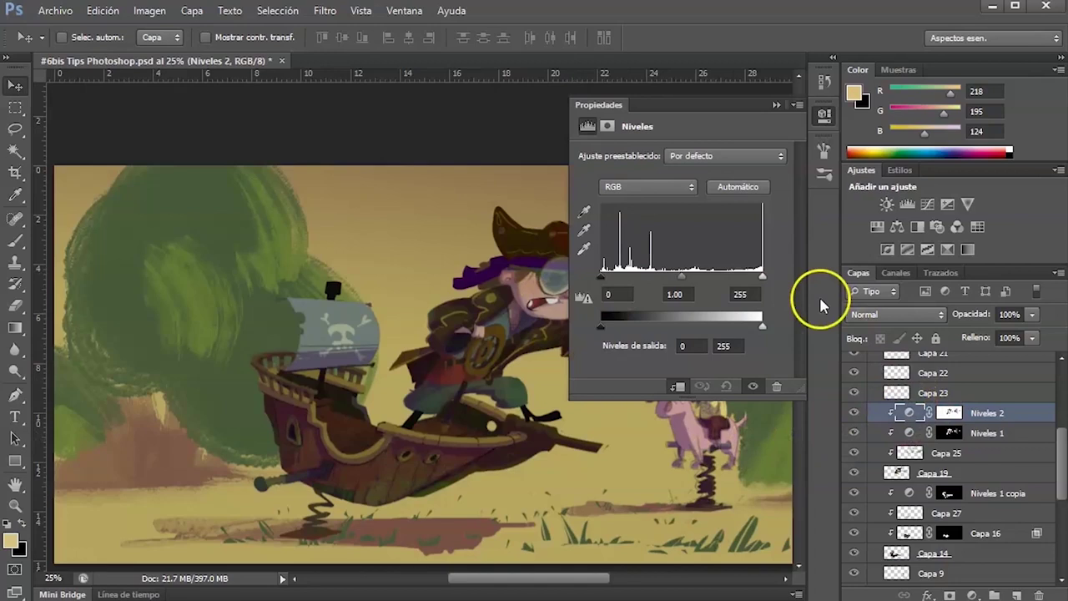
pyautogui.moveTo(672, 113); pyautogui.dragTo(751, 114)
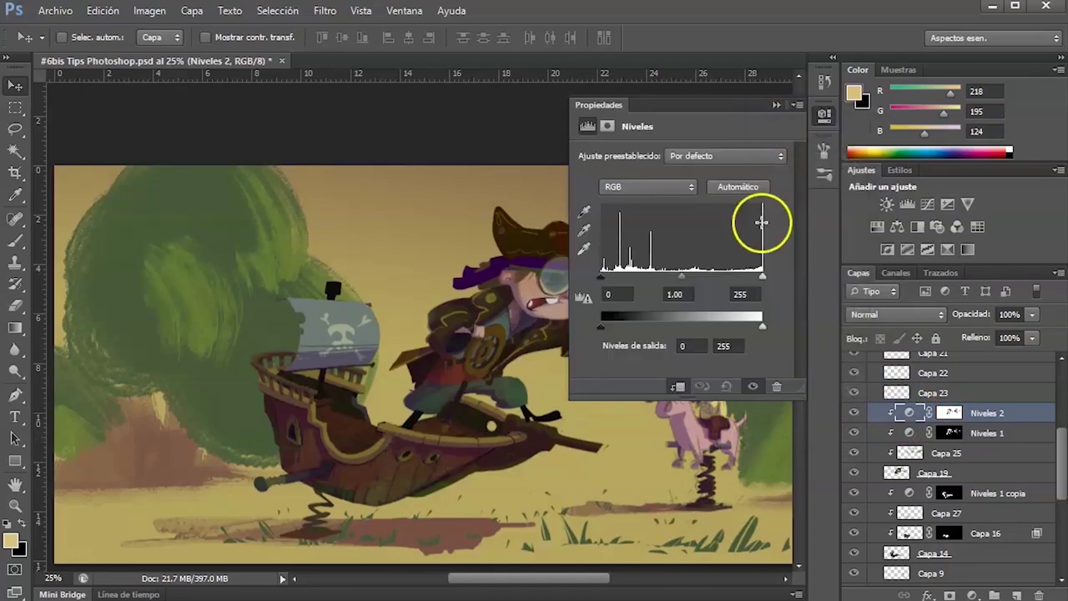
pyautogui.moveTo(609, 106); pyautogui.dragTo(746, 200)
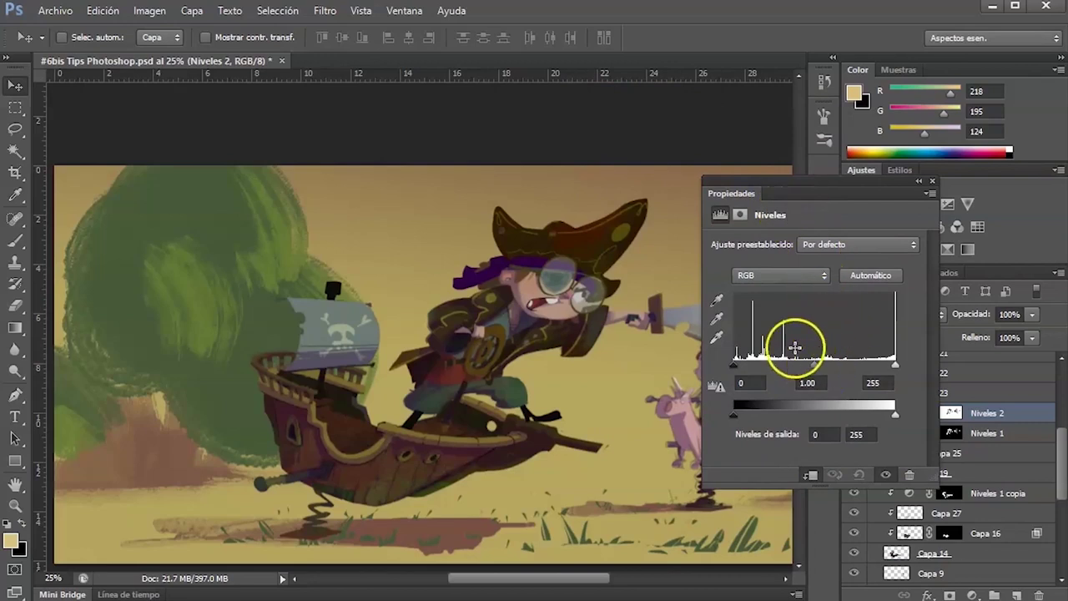
pyautogui.moveTo(815, 369); pyautogui.dragTo(805, 373)
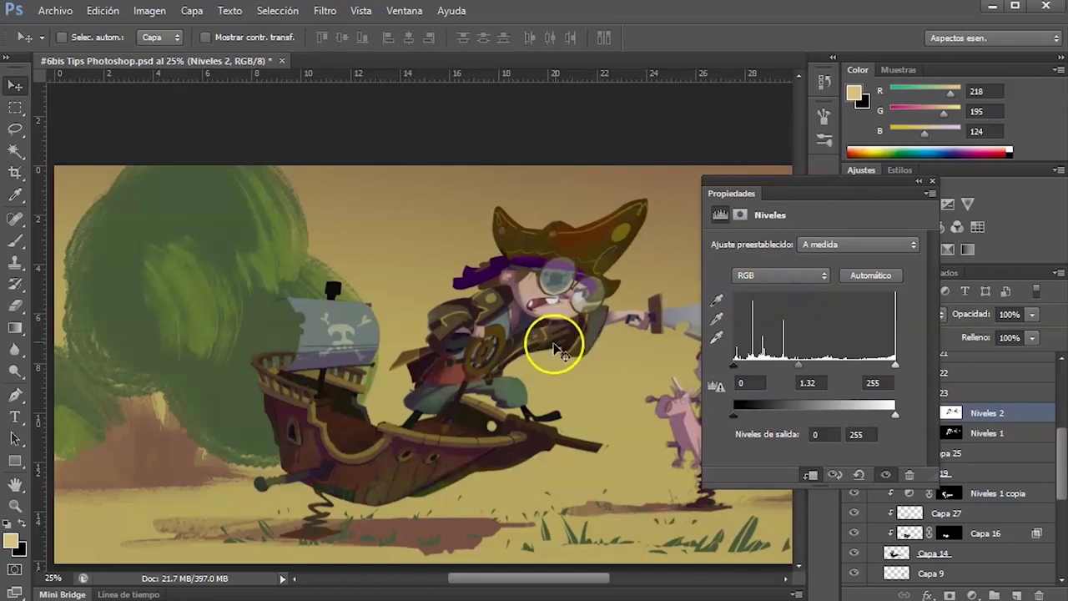
# Set the red channel of Niveles 2 to a white input level of 231 and a midtone level of 1.20.
pyautogui.click(810, 277)
pyautogui.click(811, 305)
pyautogui.moveTo(894, 365); pyautogui.dragTo(886, 373)
pyautogui.moveTo(807, 365); pyautogui.dragTo(797, 367)
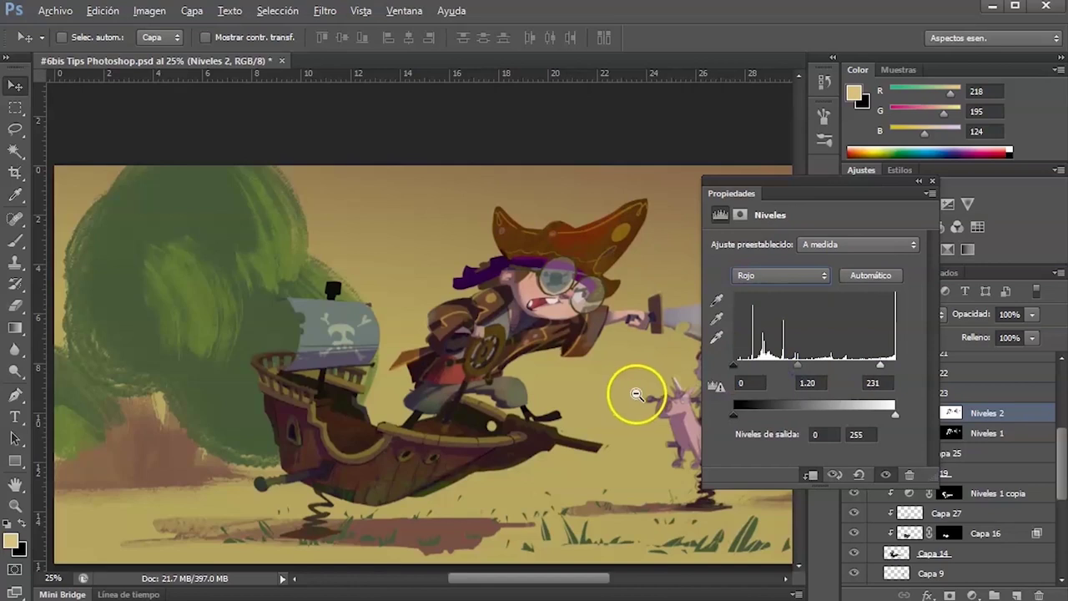
# Set the blue channel midtone of Niveles 2 to 0.71 and the green channel midtone to 1.03.
pyautogui.keyDown('alt'); pyautogui.click(636, 394); pyautogui.keyUp('alt')
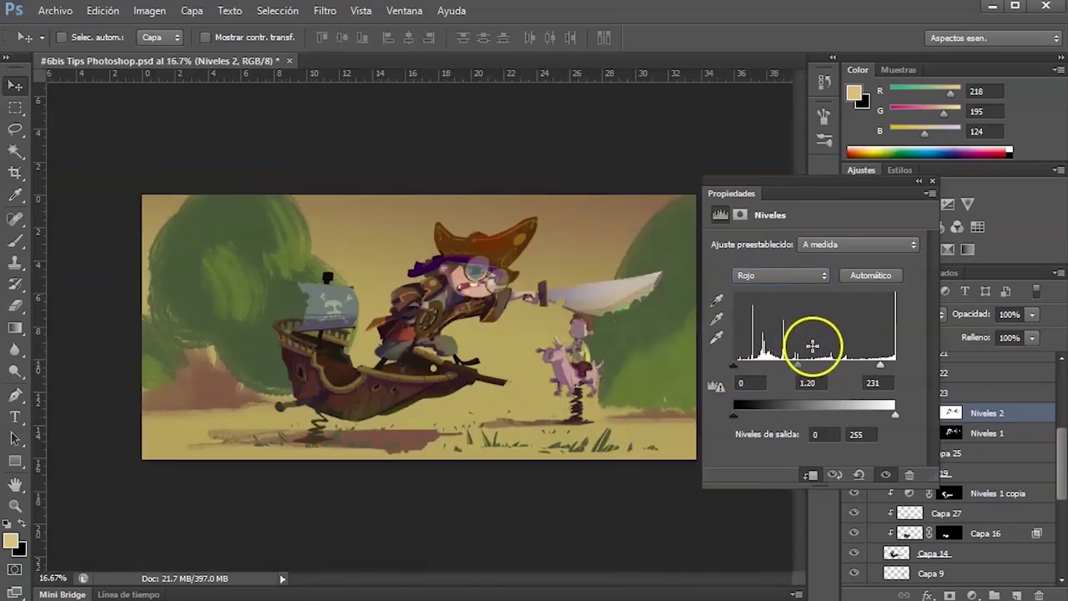
pyautogui.click(822, 276)
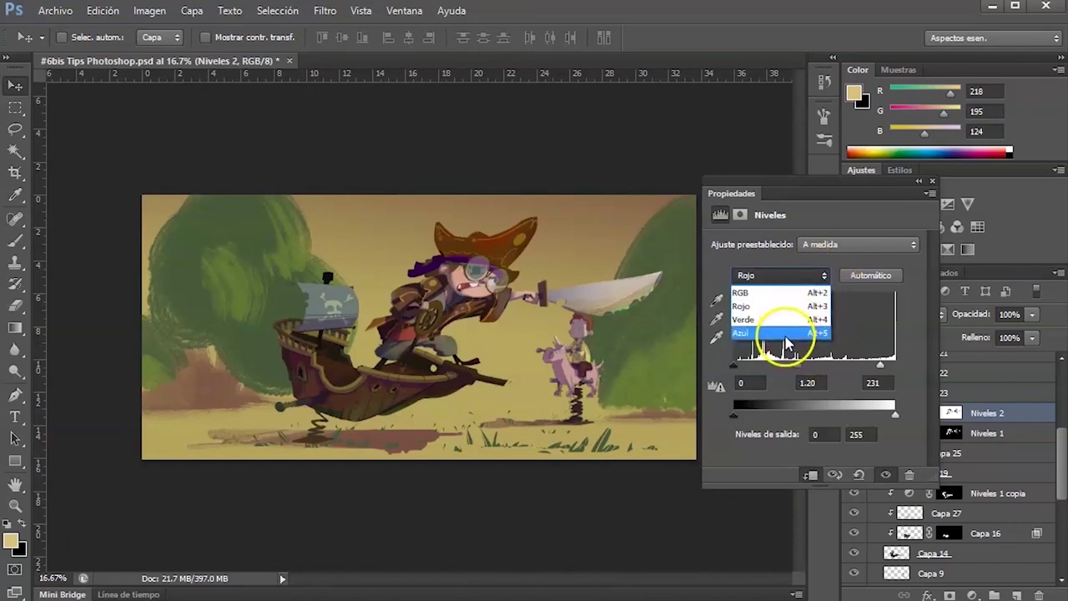
pyautogui.click(787, 334)
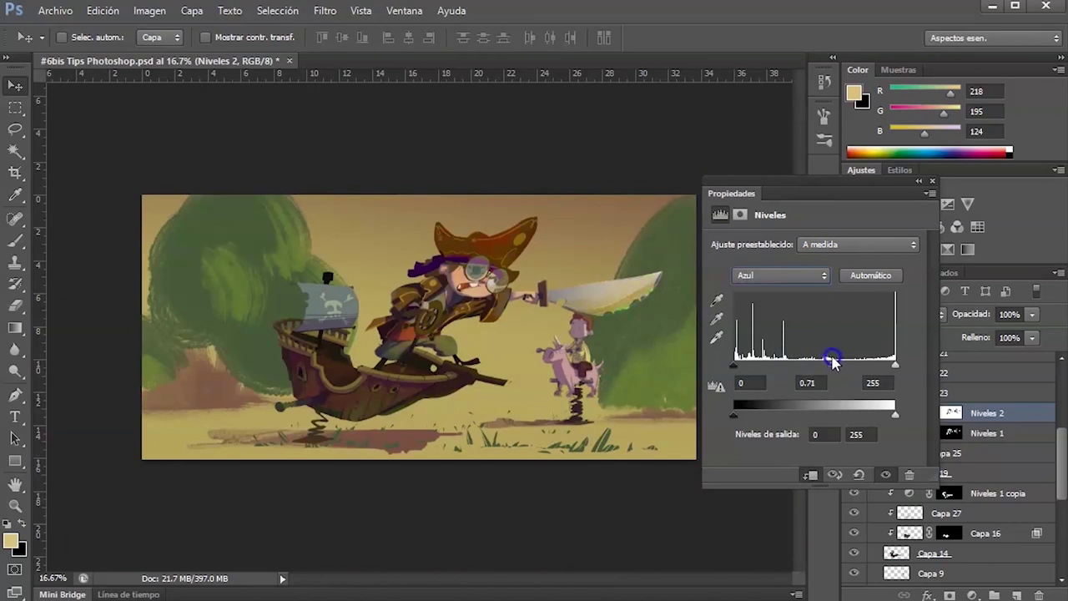
pyautogui.click(810, 278)
pyautogui.click(803, 322)
pyautogui.moveTo(815, 365); pyautogui.dragTo(812, 368)
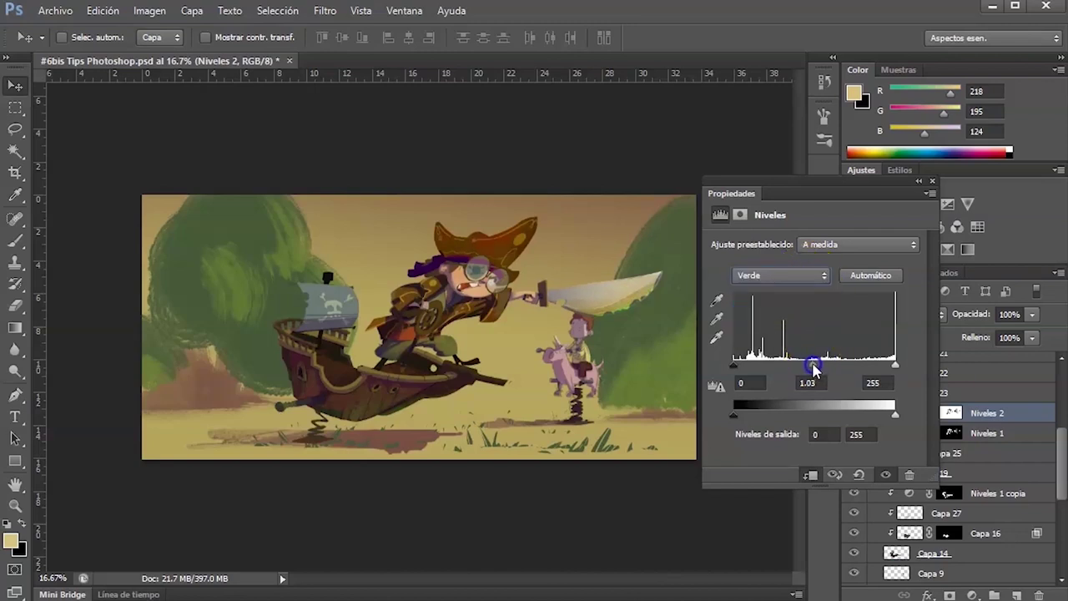
pyautogui.click(932, 181)
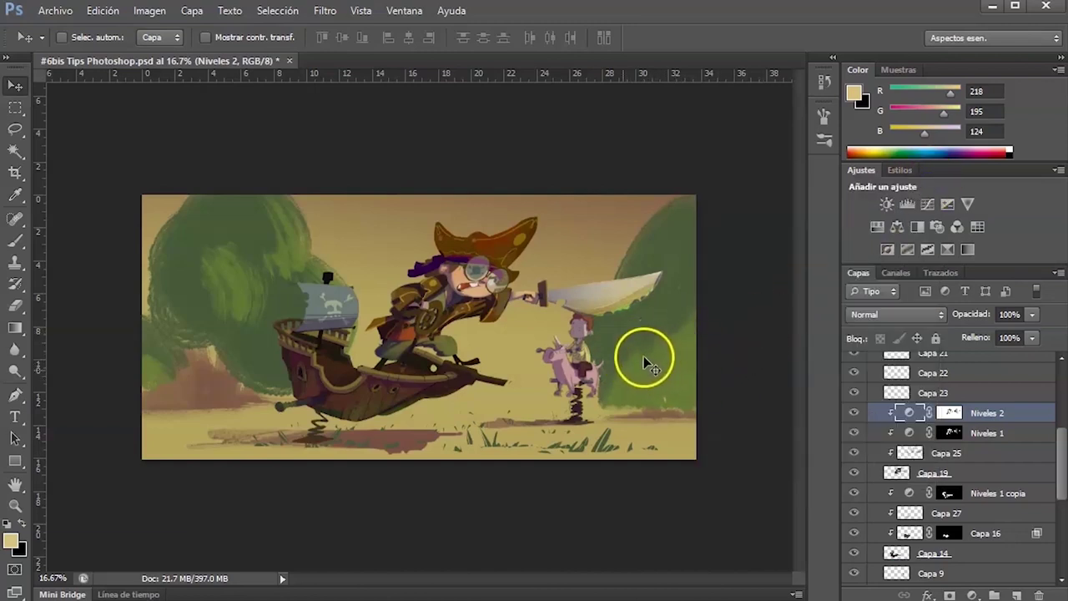
# Compare the pirate with and without the Niveles 2 adjustment.
pyautogui.click(855, 414)
pyautogui.click(855, 415)
pyautogui.click(855, 416)
pyautogui.click(855, 414)
pyautogui.click(854, 415)
pyautogui.click(854, 414)
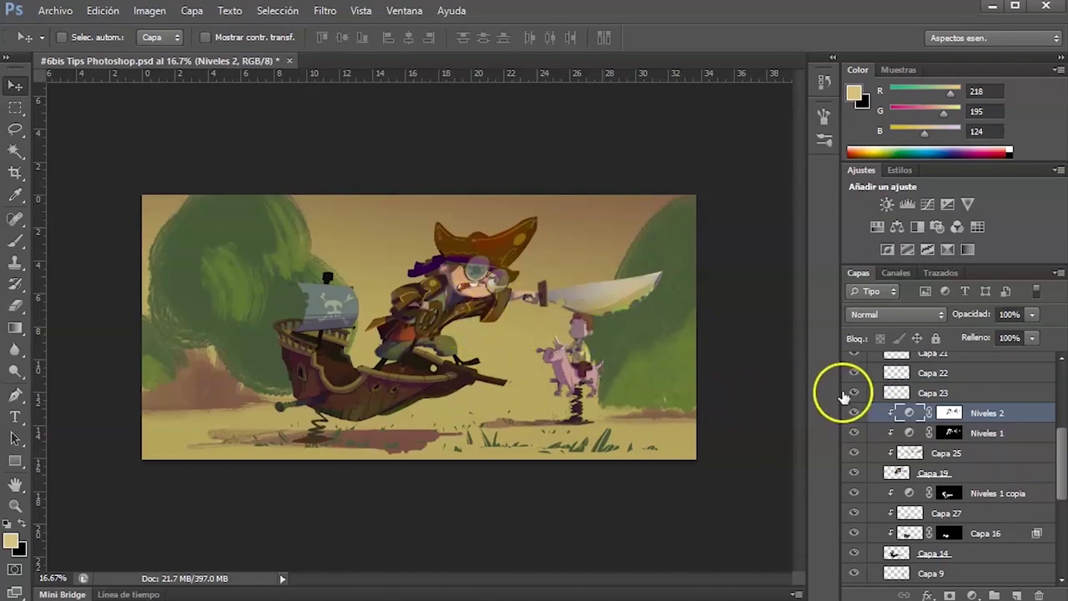
# Target the Niveles 2 mask and set up a linear gradient from black foreground to transparent.
pyautogui.click(949, 413)
pyautogui.press('g')
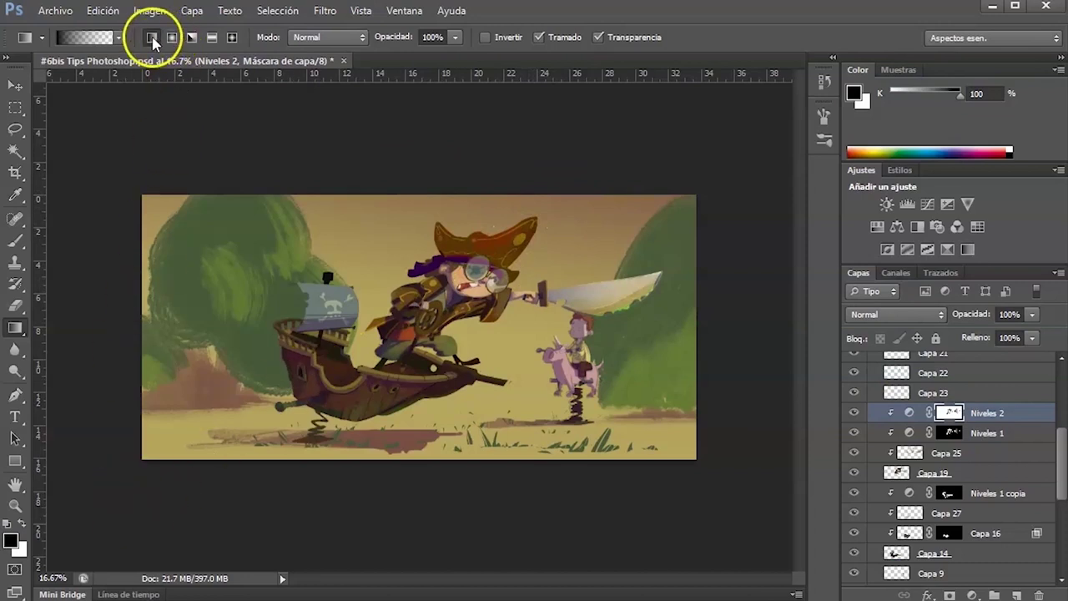
pyautogui.click(118, 36)
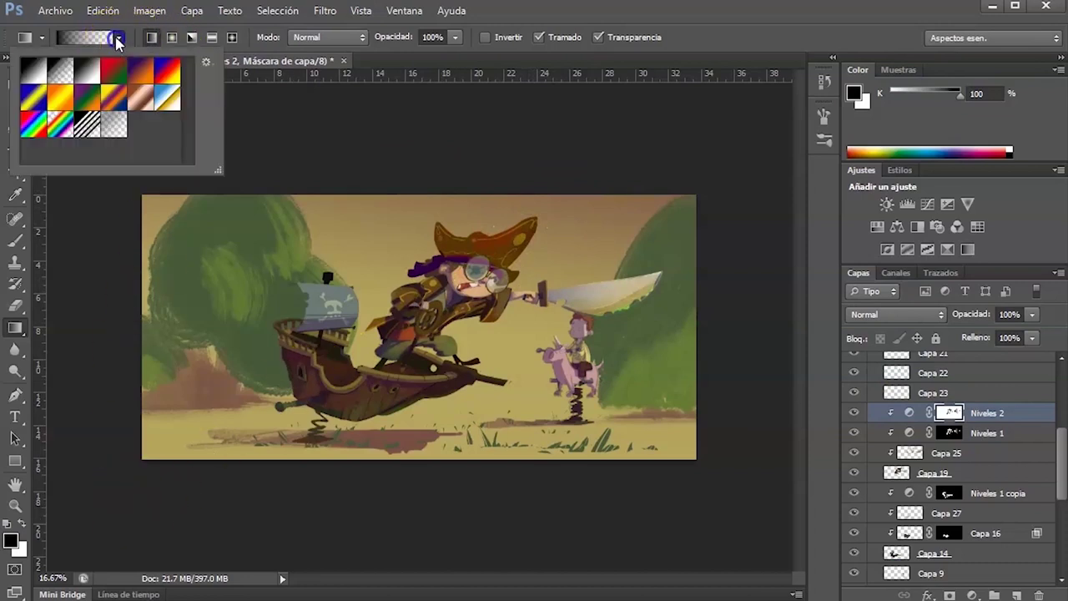
pyautogui.click(60, 71)
pyautogui.click(32, 73)
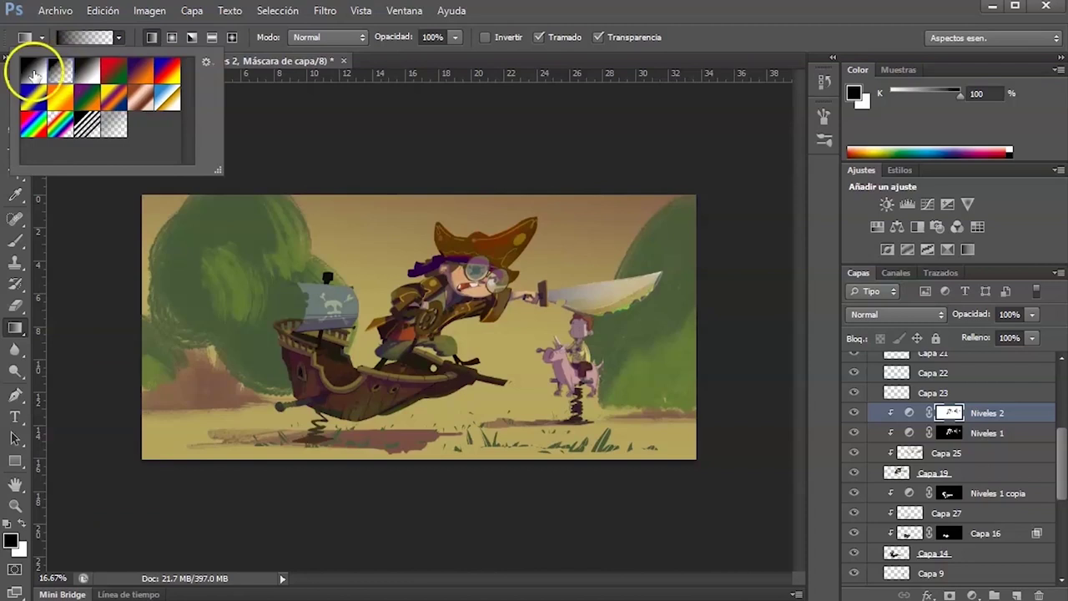
pyautogui.click(60, 72)
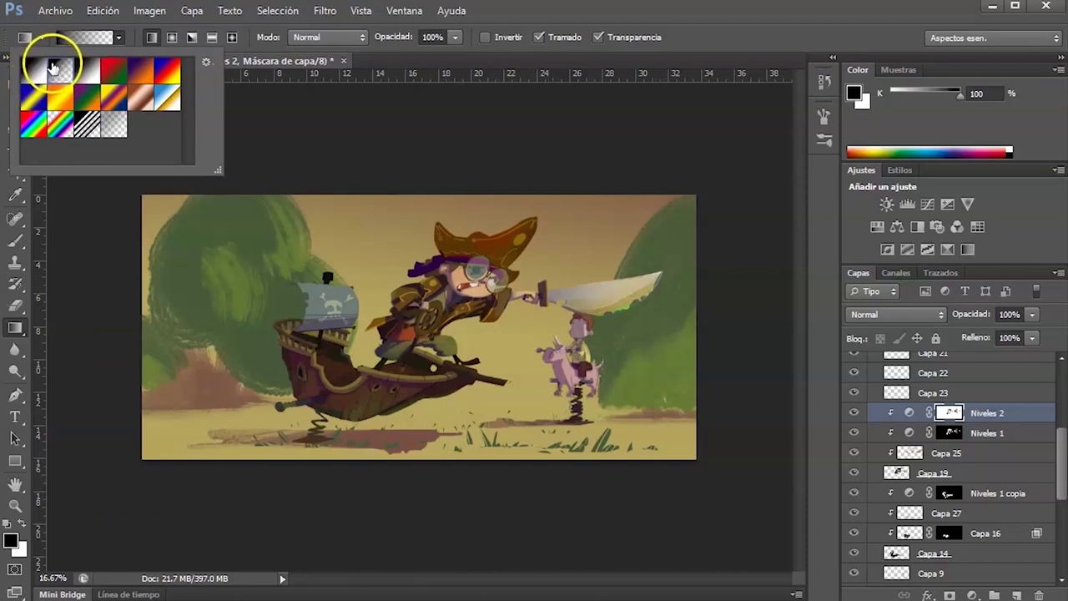
pyautogui.click(60, 72)
pyautogui.click(460, 293)
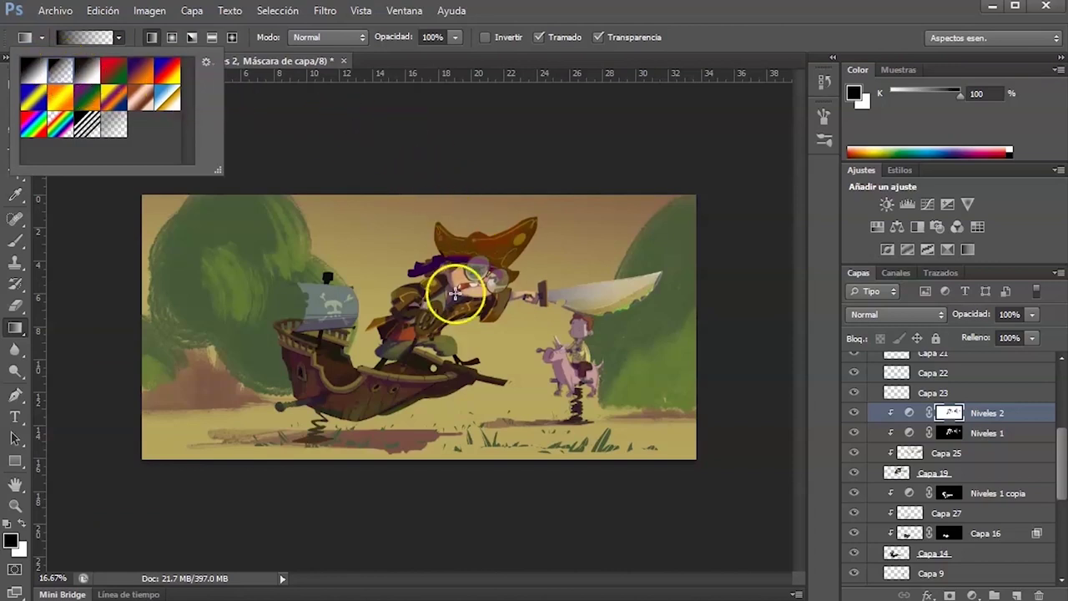
# Fade the Niveles 2 mask with a black gradient running diagonally from behind the pirate's back down past the ship's bow.
pyautogui.moveTo(424, 292); pyautogui.dragTo(491, 352)
pyautogui.hotkey('ctrl', 'z')
pyautogui.moveTo(382, 279); pyautogui.dragTo(514, 381)
pyautogui.hotkey('ctrl', 'z')
pyautogui.moveTo(361, 294); pyautogui.dragTo(506, 448)
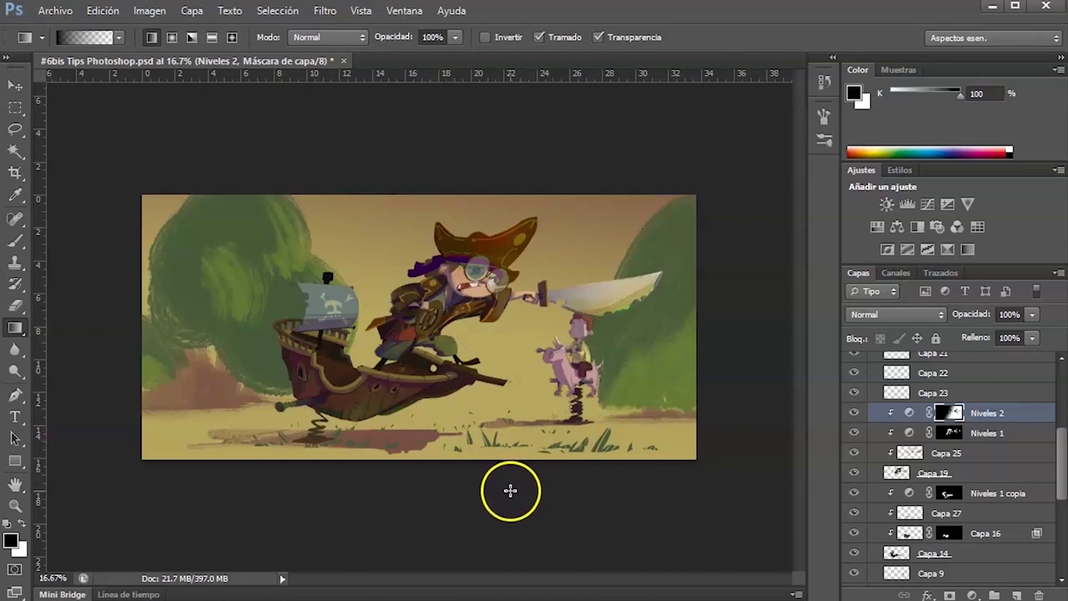
pyautogui.click(532, 372)
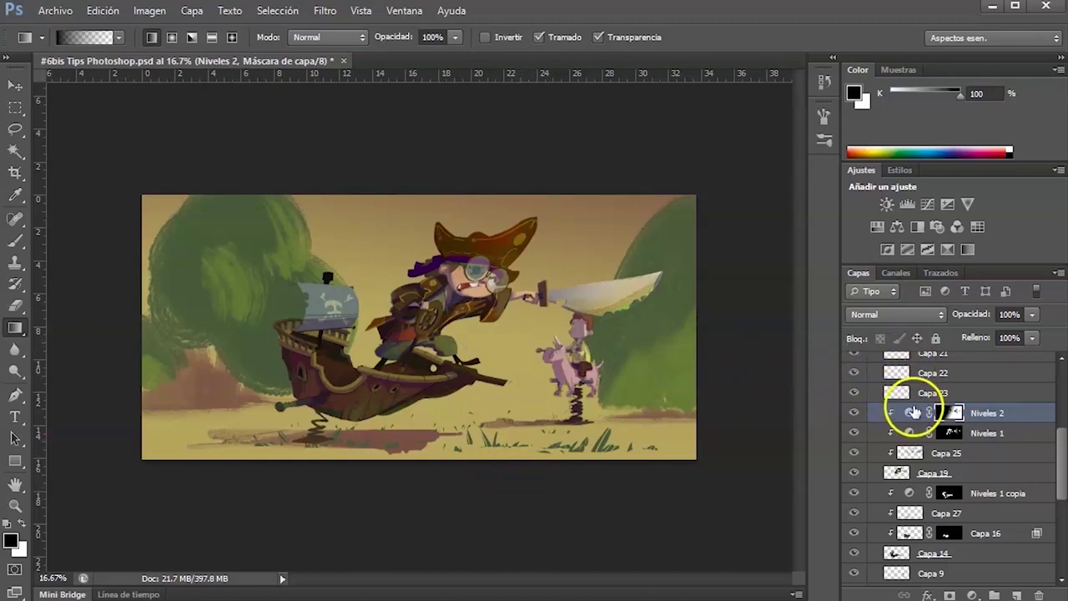
# Toggle Niveles 2 off and on to check the effect of its gradient-faded mask.
pyautogui.click(852, 414)
pyautogui.click(852, 414)
pyautogui.click(852, 414)
pyautogui.click(852, 414)
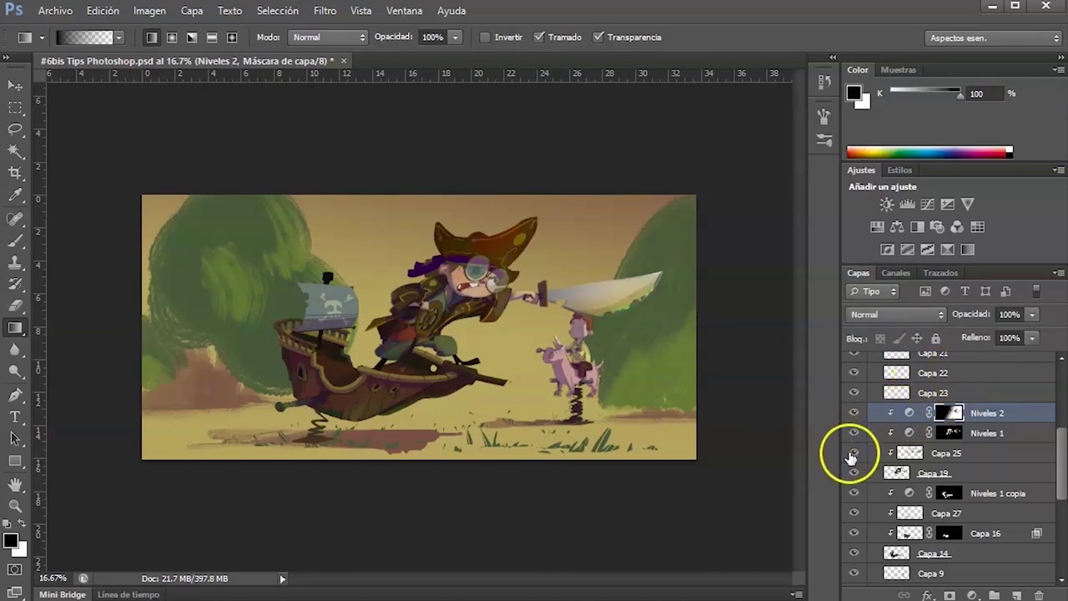
pyautogui.press('v')
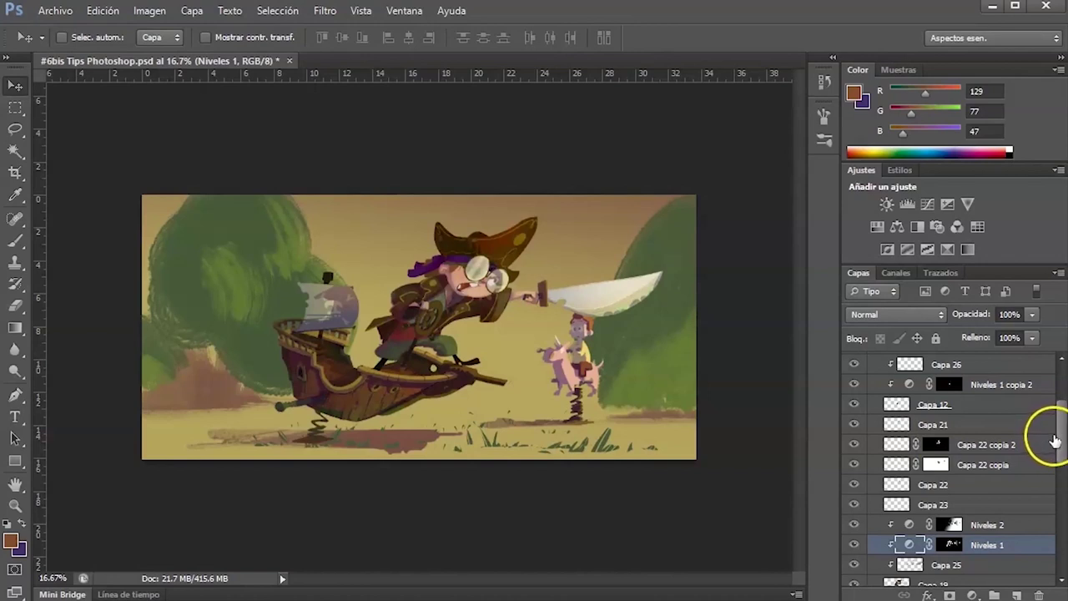
# Switch between the color view and the grayscale Dot Gain 10% proof to check the illustration's values.
pyautogui.moveTo(1060, 430); pyautogui.dragTo(1061, 395)
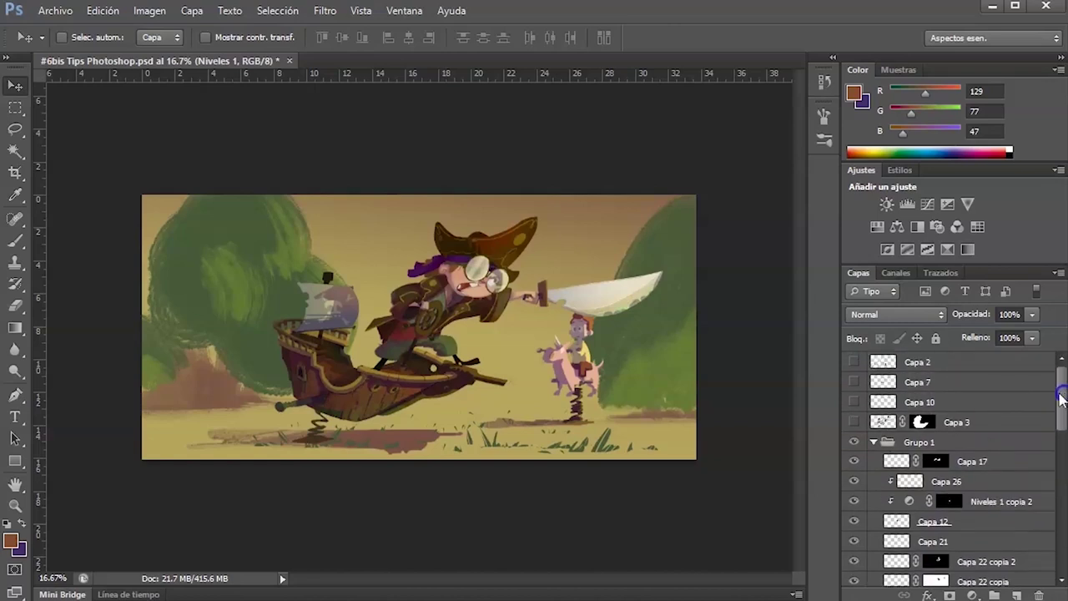
pyautogui.hotkey('ctrl', 'y')
pyautogui.hotkey('ctrl', 'y')
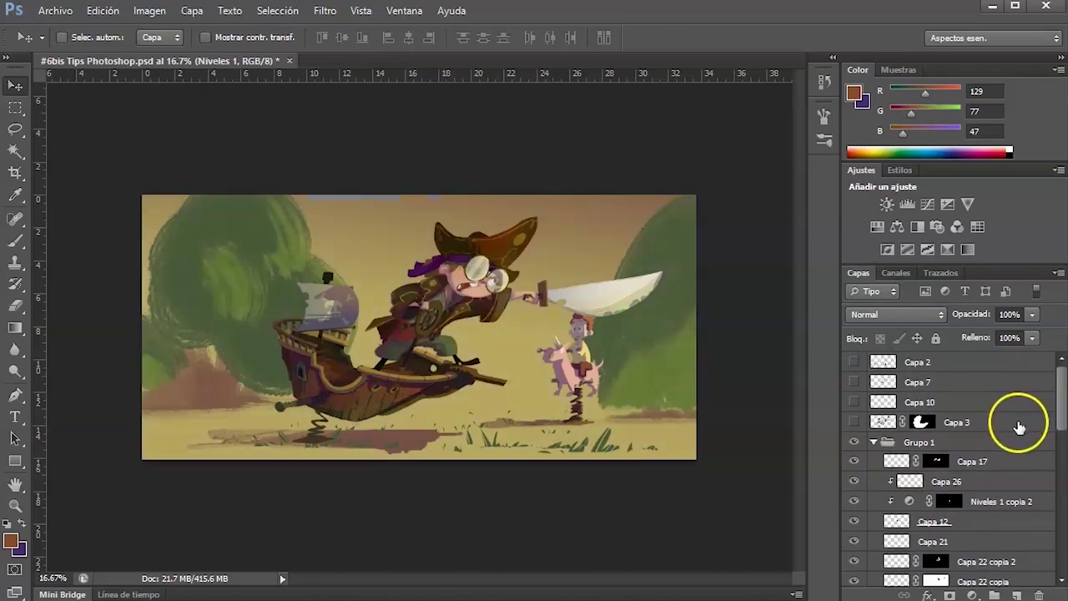
pyautogui.hotkey('ctrl', 'y')
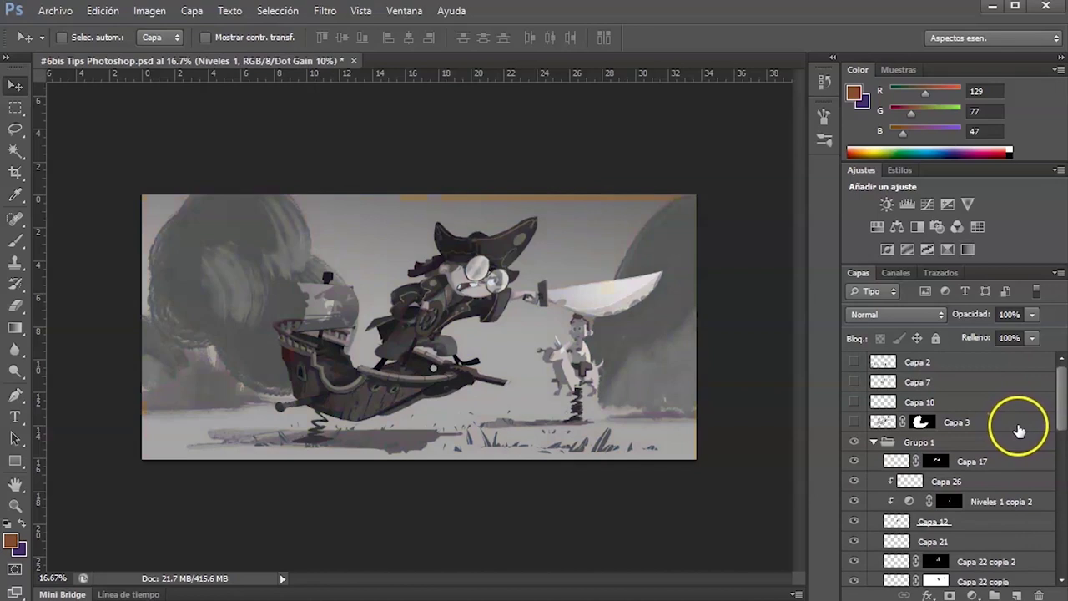
pyautogui.hotkey('ctrl', 'y')
pyautogui.hotkey('ctrl', 'y')
pyautogui.hotkey('ctrl', 'y')
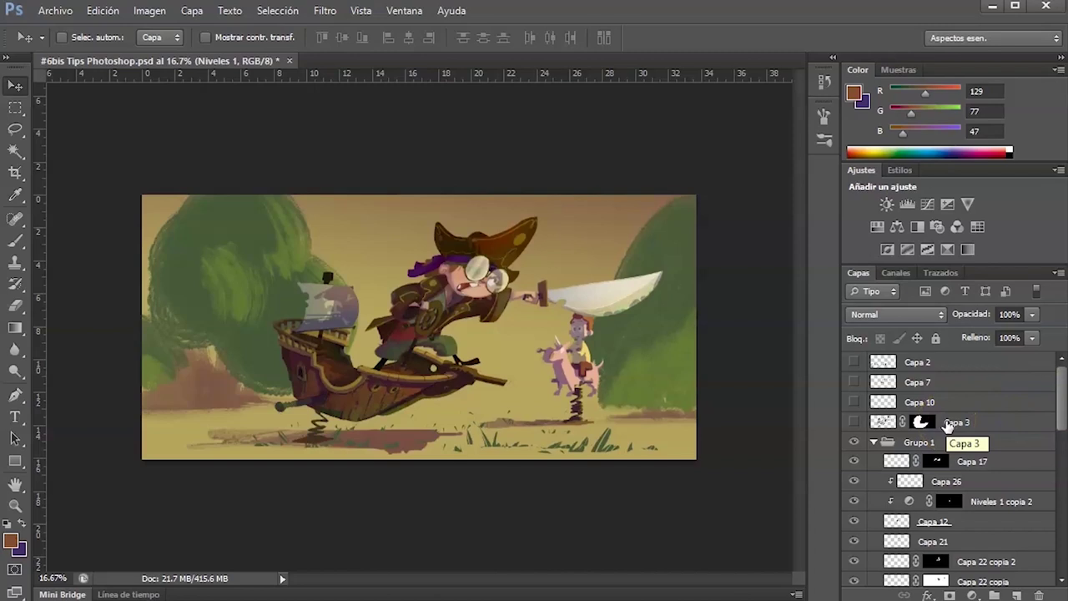
# Duplicate the Niveles 2 adjustment above Grupo 1, clear its mask to black and invert it to white.
pyautogui.click(1058, 394)
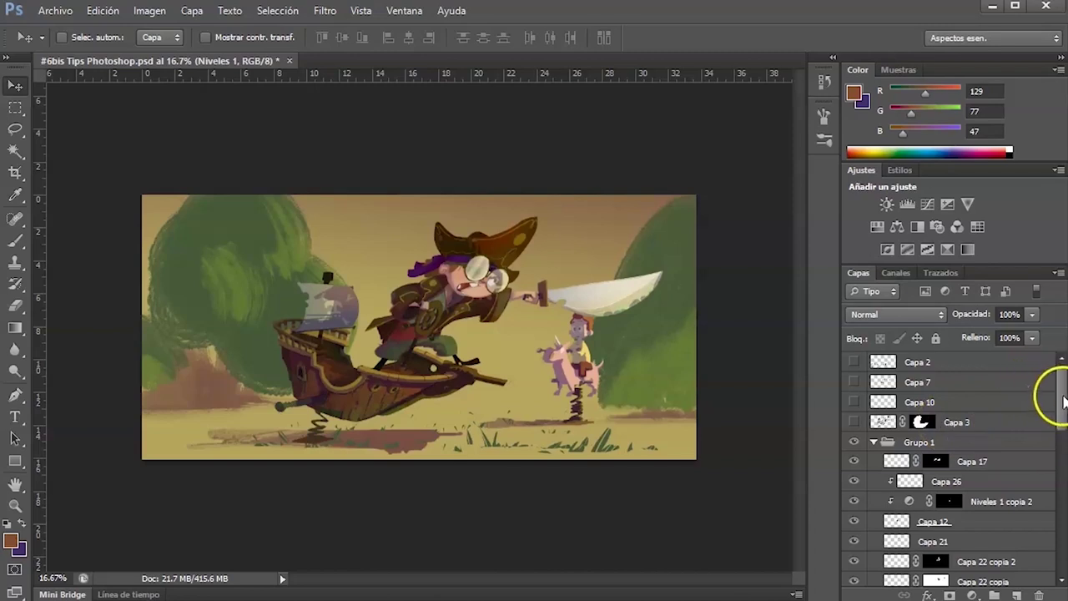
pyautogui.moveTo(1062, 401); pyautogui.dragTo(1049, 455)
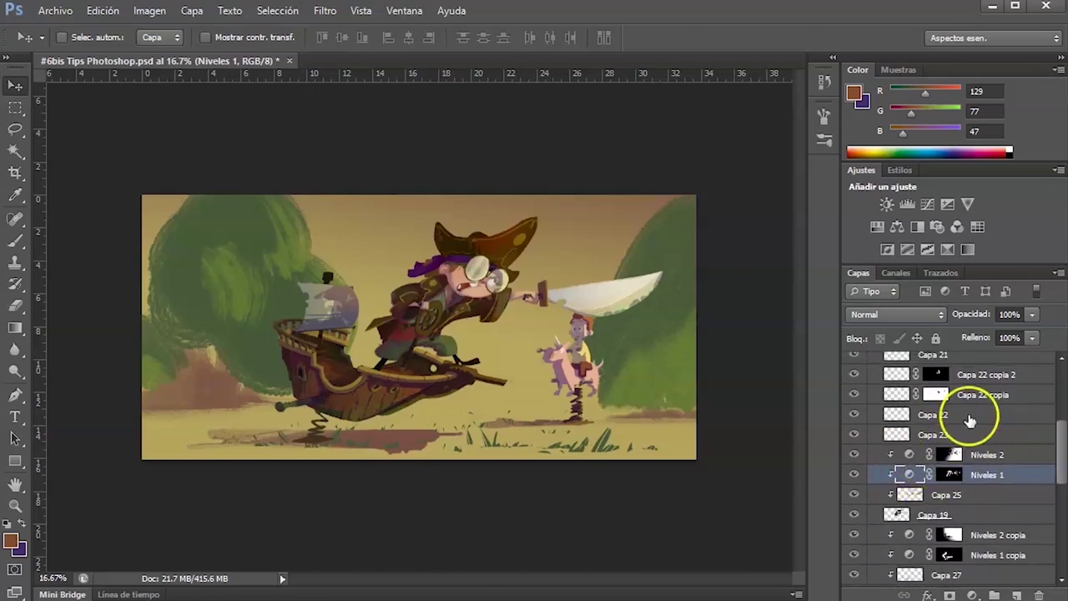
pyautogui.moveTo(909, 455); pyautogui.dragTo(918, 431)
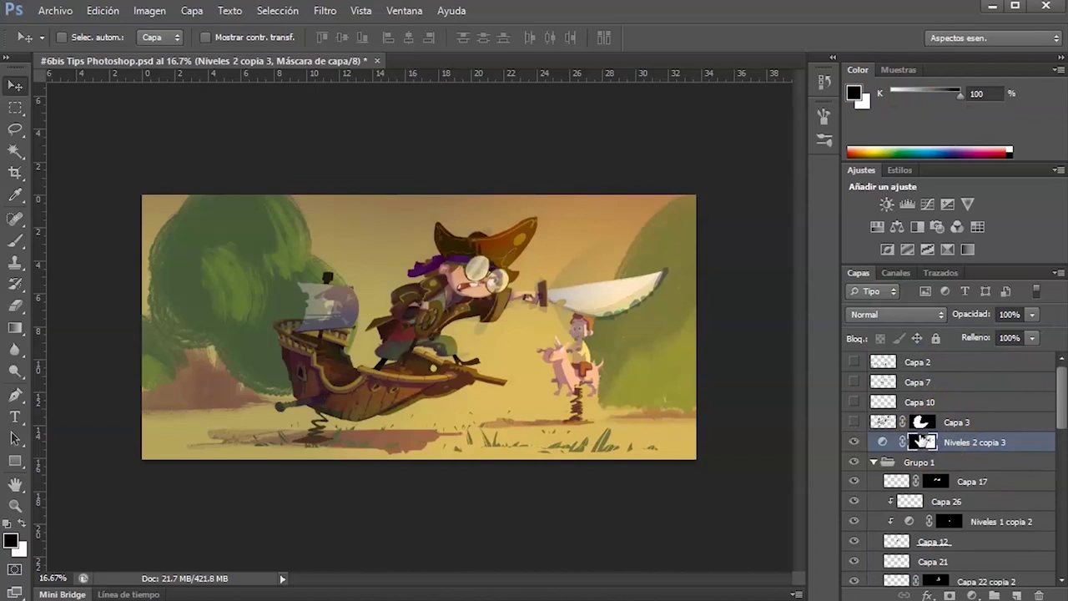
pyautogui.click(853, 442)
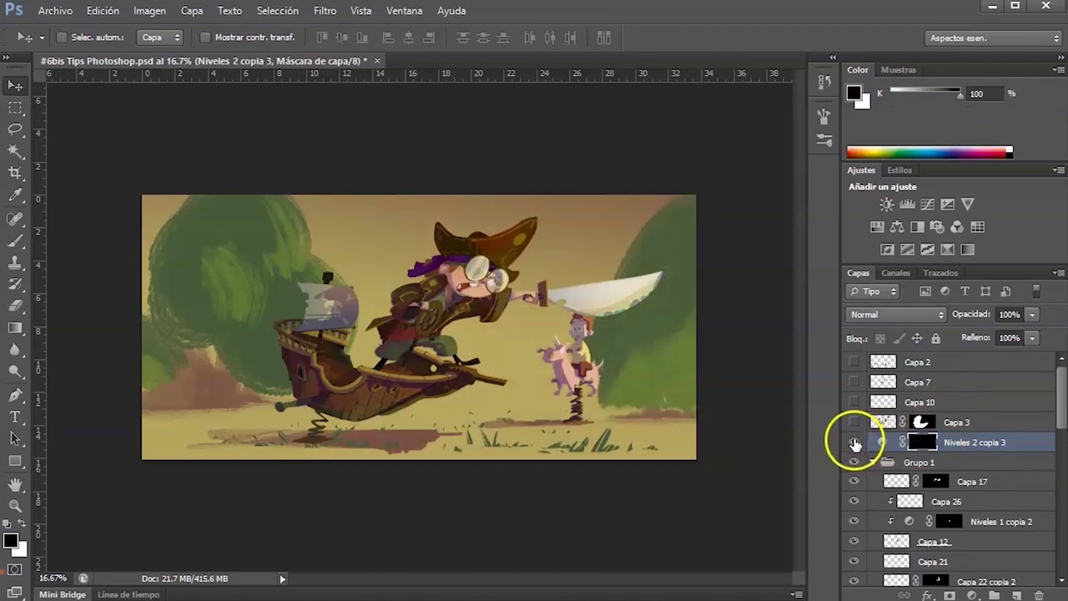
pyautogui.click(921, 441)
pyautogui.hotkey('ctrl', 'i')
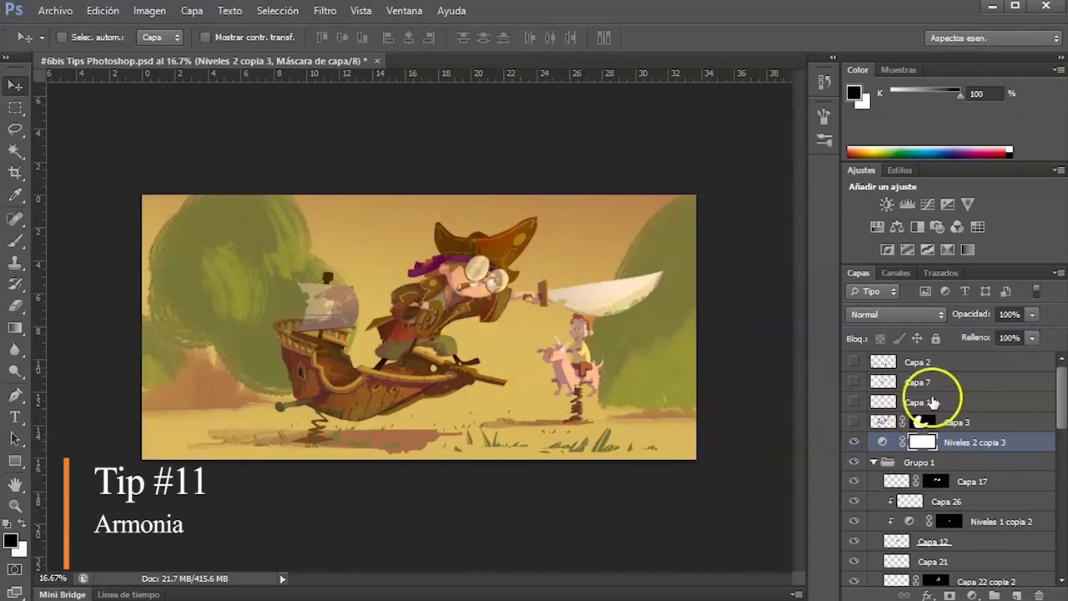
# Preview Niveles 2 copia 3 off and on, and set its opacity to 44%.
pyautogui.click(854, 443)
pyautogui.click(854, 442)
pyautogui.click(922, 442)
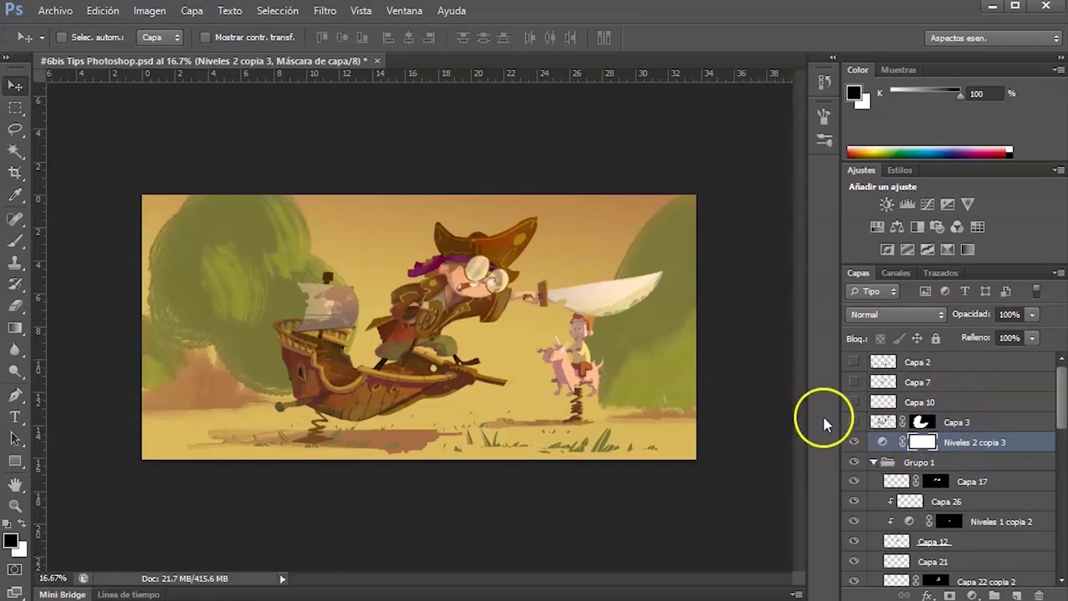
pyautogui.click(1032, 315)
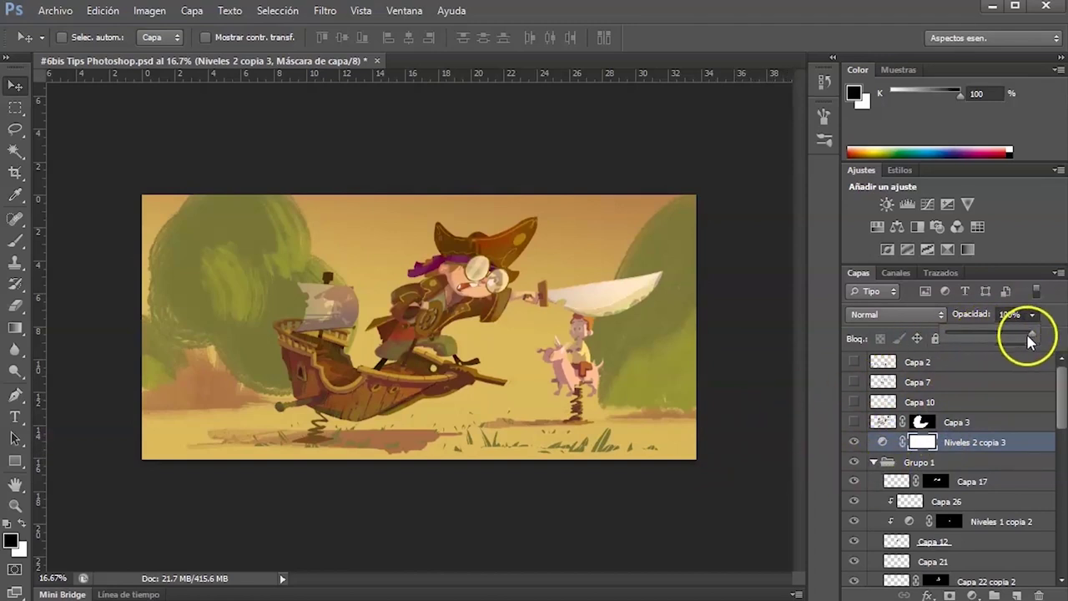
pyautogui.moveTo(1029, 339); pyautogui.dragTo(976, 341)
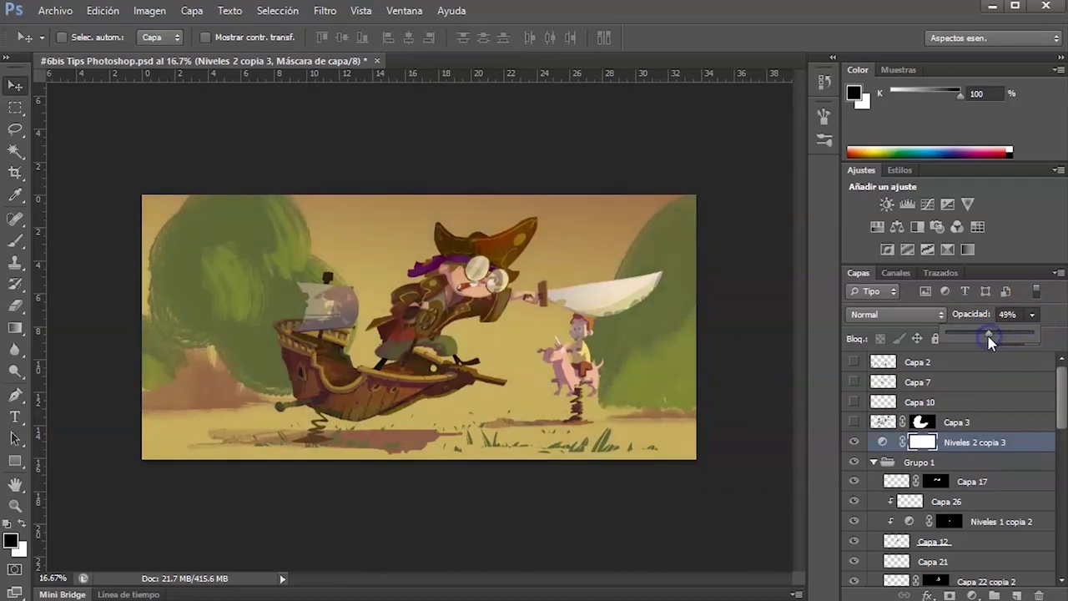
# Compare the whole illustration with and without Niveles 2 copia 3 at the reduced opacity.
pyautogui.click(853, 442)
pyautogui.click(853, 442)
pyautogui.click(853, 442)
pyautogui.click(853, 442)
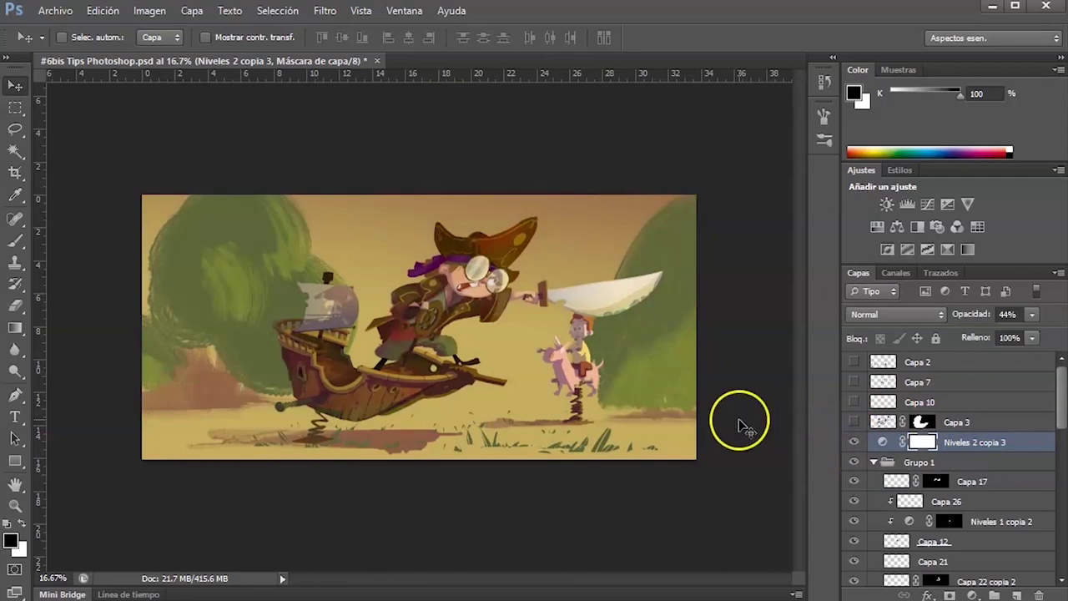
# Fade the Niveles 2 copia 3 mask with black linear gradients from above the image down toward the ground.
pyautogui.press('g')
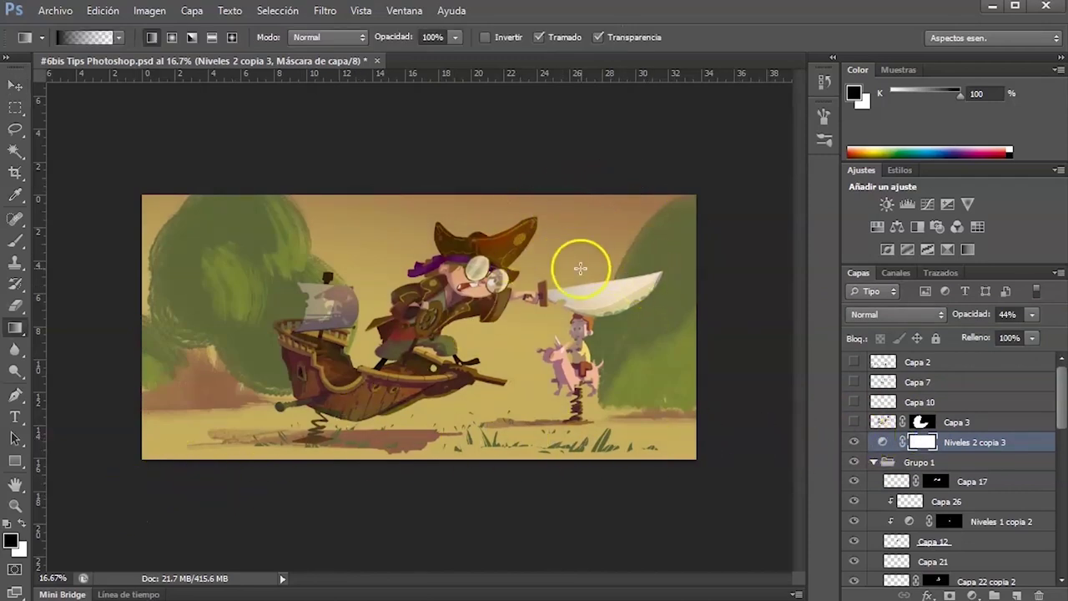
pyautogui.moveTo(389, 159); pyautogui.dragTo(508, 381)
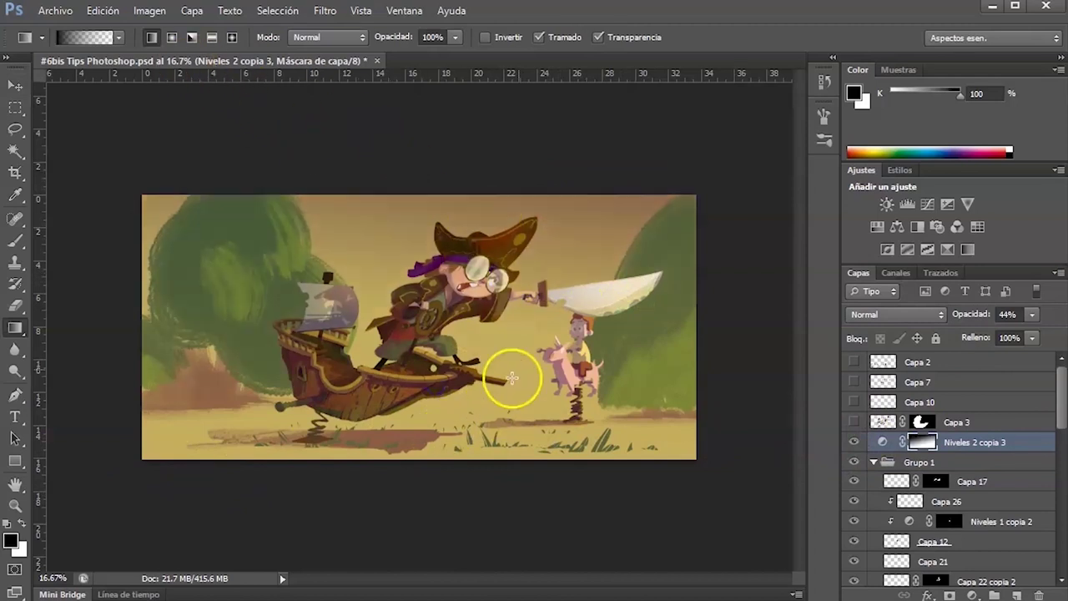
pyautogui.moveTo(450, 191); pyautogui.dragTo(436, 469)
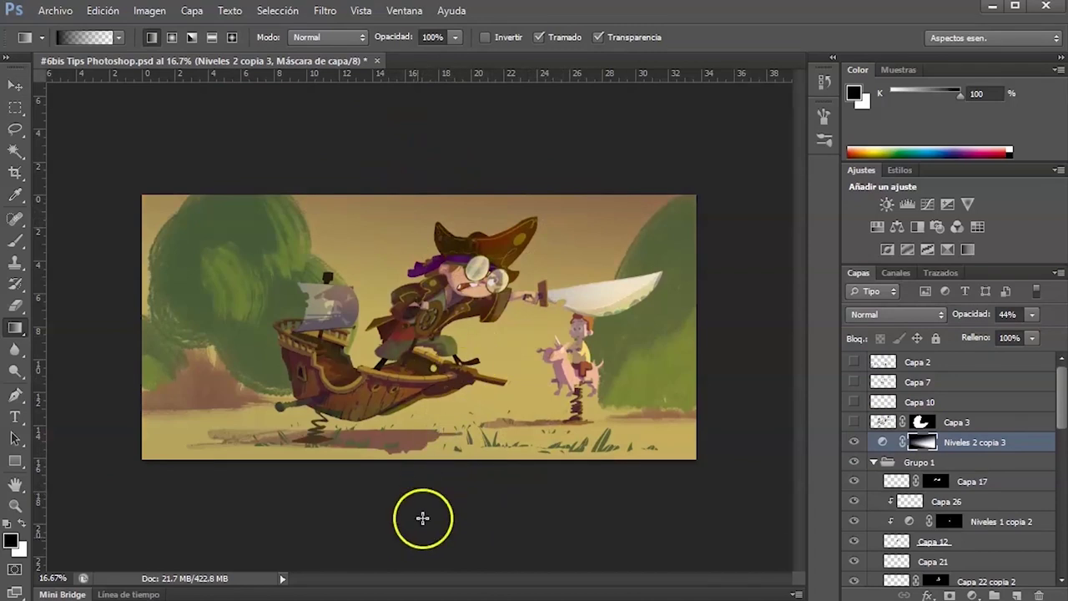
# Toggle Niveles 2 copia 3 off and on to check the effect of its gradient mask.
pyautogui.click(853, 442)
pyautogui.click(853, 442)
pyautogui.click(853, 442)
pyautogui.click(853, 442)
pyautogui.click(853, 441)
pyautogui.click(852, 442)
# Restore the Niveles 2 copia 3 mask around the goat and ground with white reflected gradients, and switch the foreground back to black.
pyautogui.click(212, 37)
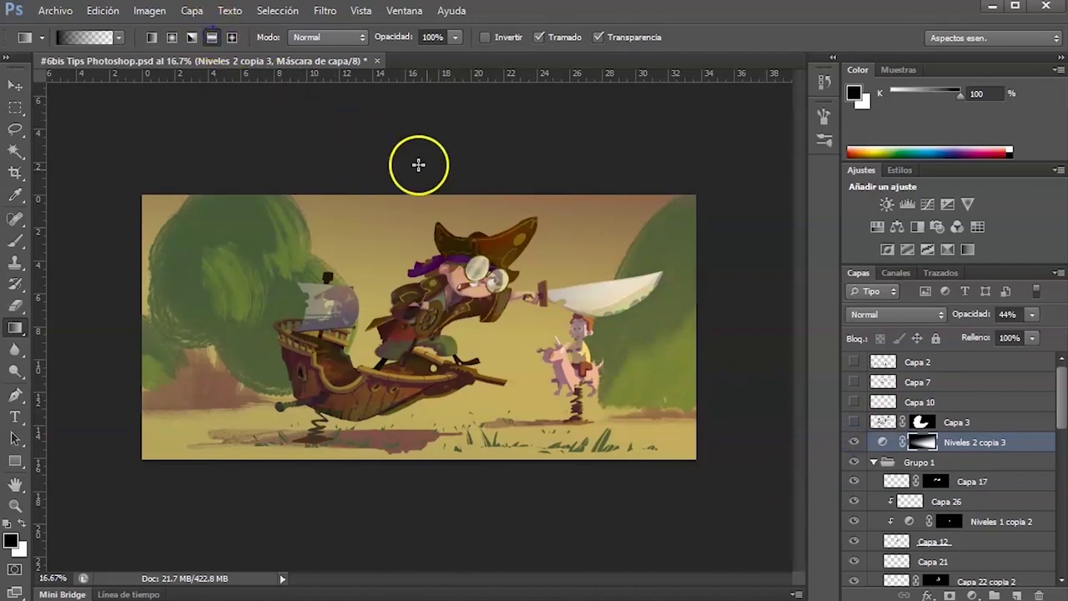
pyautogui.press('x')
pyautogui.moveTo(526, 325); pyautogui.dragTo(569, 444)
pyautogui.hotkey('ctrl', 'z')
pyautogui.moveTo(549, 395); pyautogui.dragTo(575, 461)
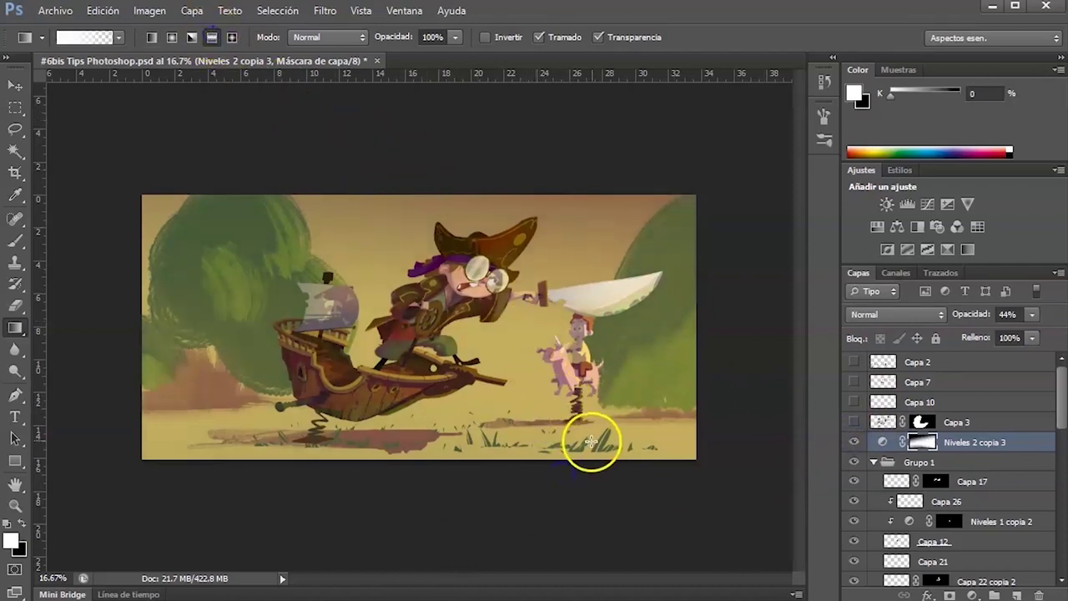
pyautogui.hotkey('ctrl', 'z')
pyautogui.moveTo(557, 352); pyautogui.dragTo(574, 453)
pyautogui.moveTo(563, 341); pyautogui.dragTo(582, 396)
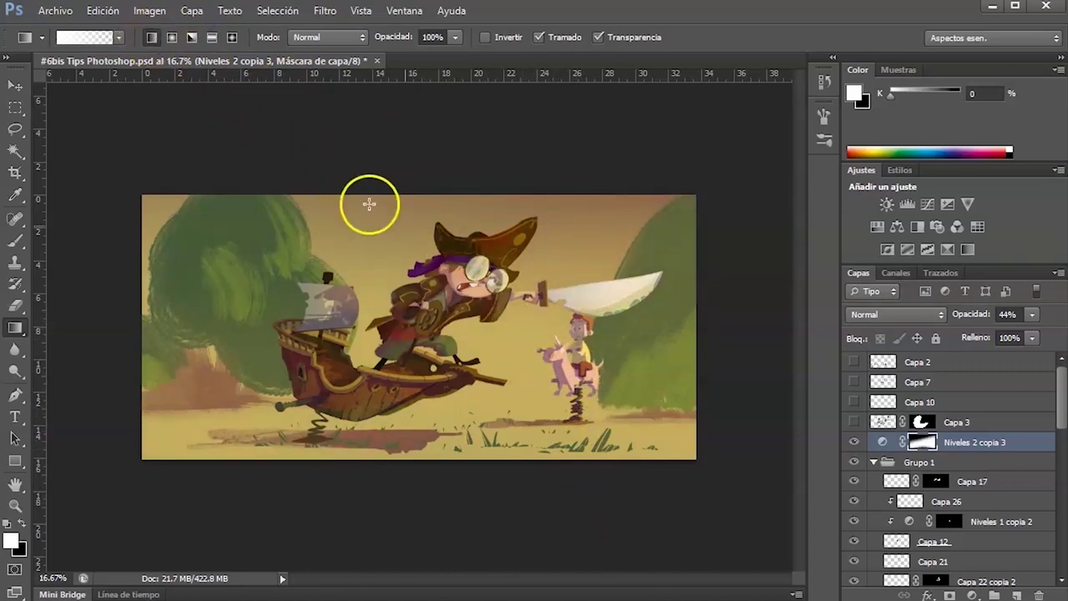
pyautogui.press('x')
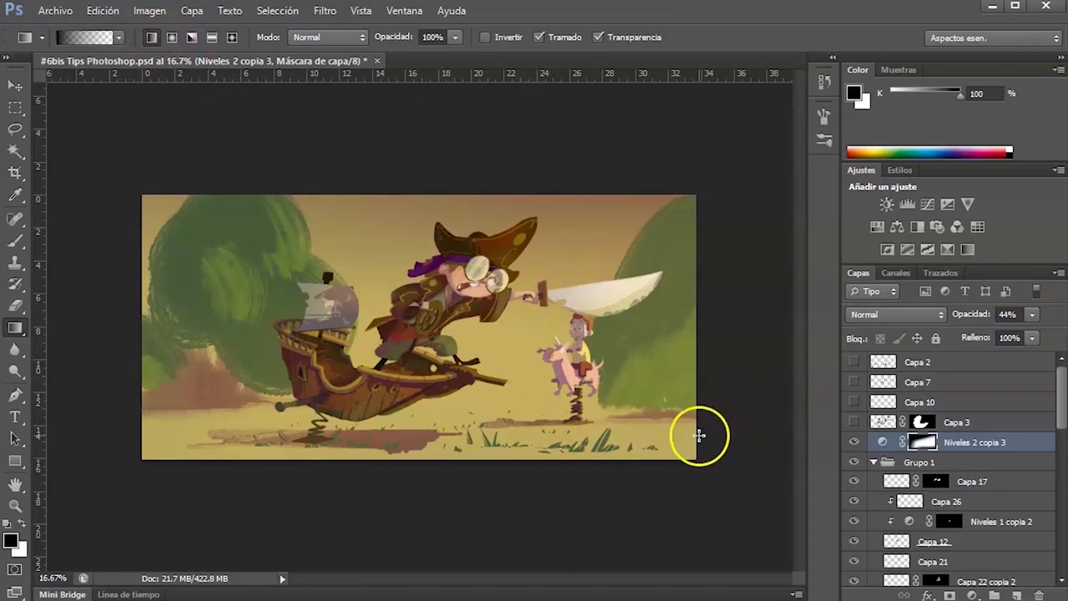
# Compare the illustration with and without Niveles 2 copia 3 and reduce the layer's opacity to 30%.
pyautogui.press('v')
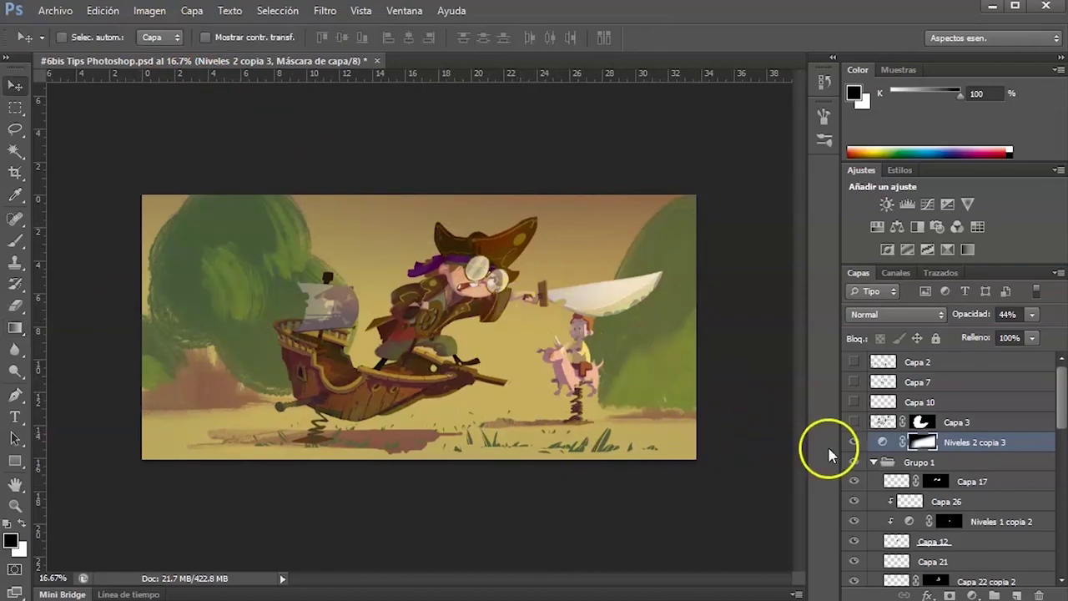
pyautogui.click(854, 442)
pyautogui.click(855, 442)
pyautogui.click(854, 442)
pyautogui.click(854, 443)
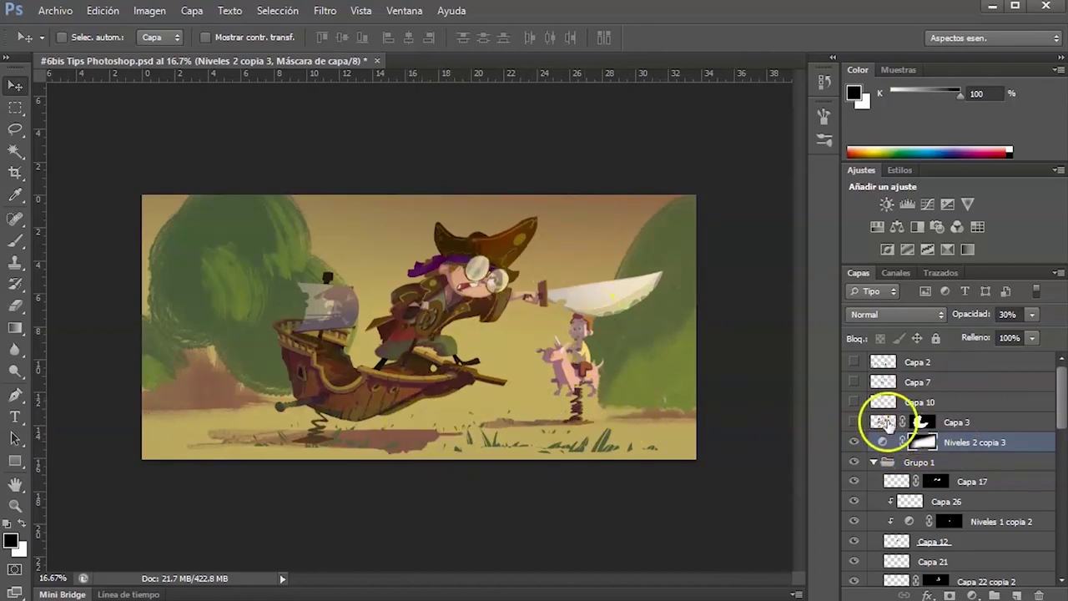
# Duplicate the Niveles 2 copia 3 adjustment layer and make the copy's mask completely white.
pyautogui.hotkey('ctrl', 'j')
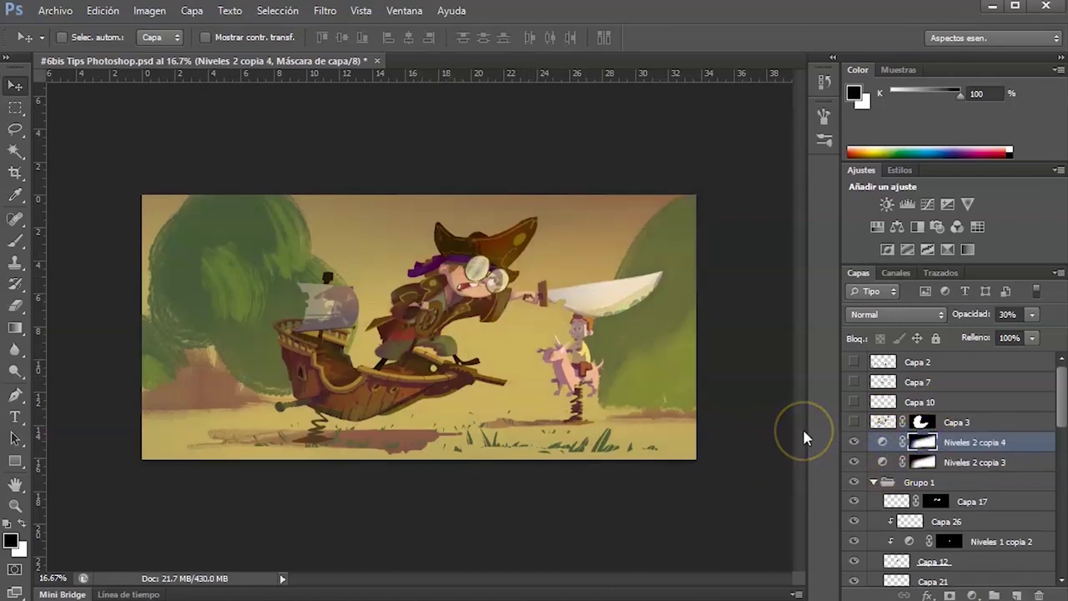
pyautogui.hotkey('ctrl', 'i')
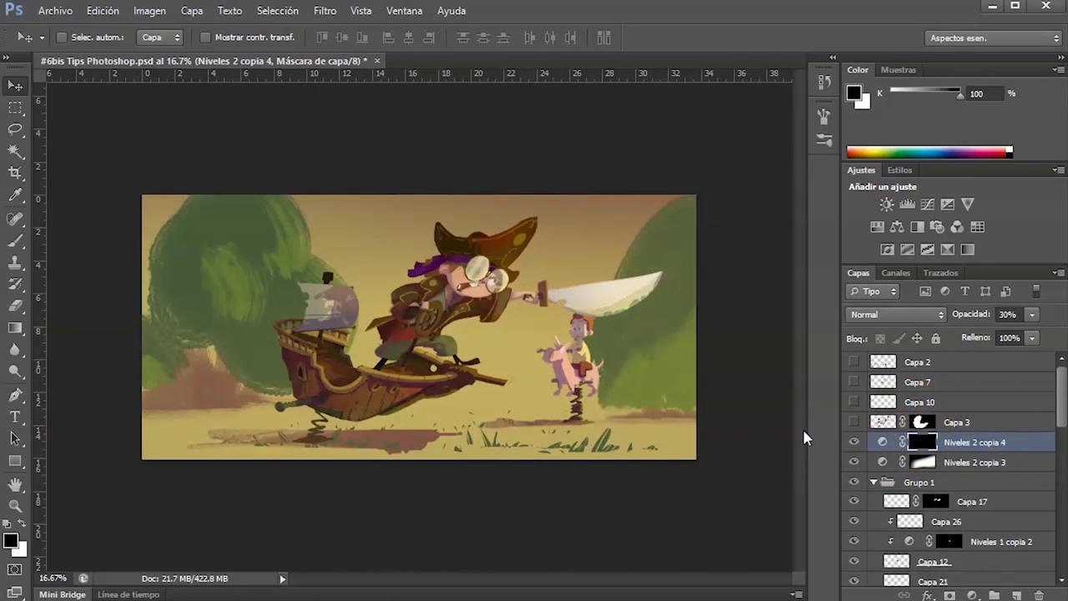
pyautogui.hotkey('ctrl', 'i')
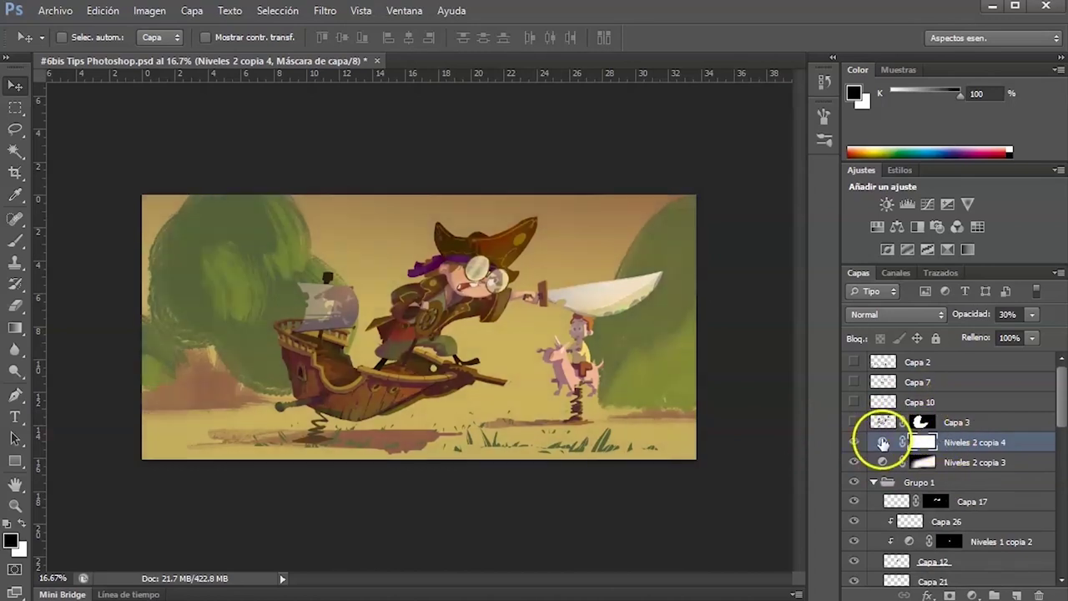
# Set the RGB midtone of the Niveles 2 copia 4 adjustment to 2.13 and its output white level to 202.
pyautogui.doubleClick(882, 442)
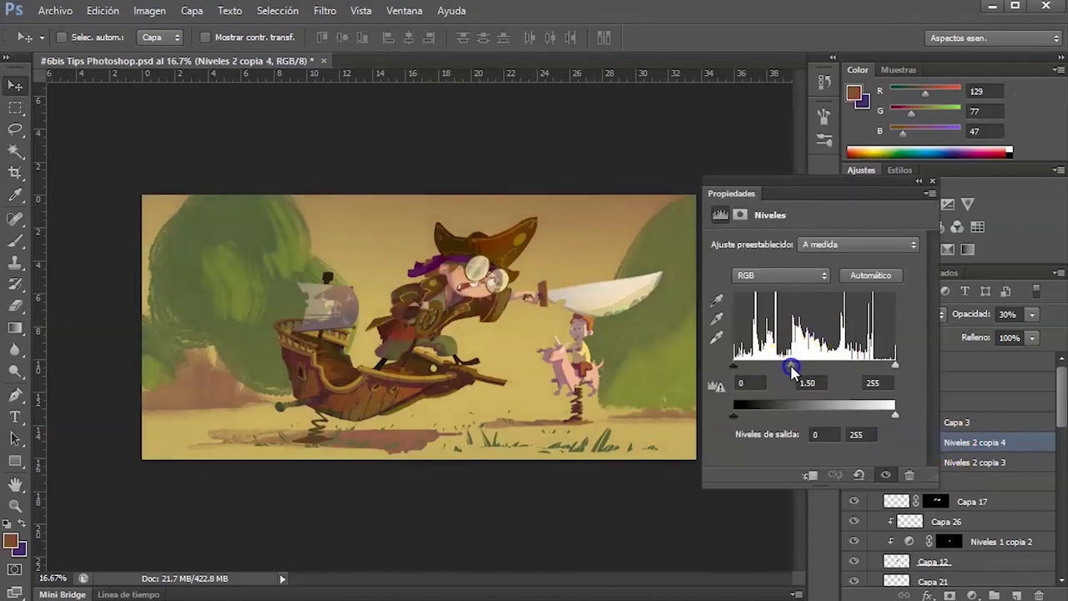
pyautogui.moveTo(773, 372); pyautogui.dragTo(770, 368)
pyautogui.moveTo(895, 414); pyautogui.dragTo(878, 417)
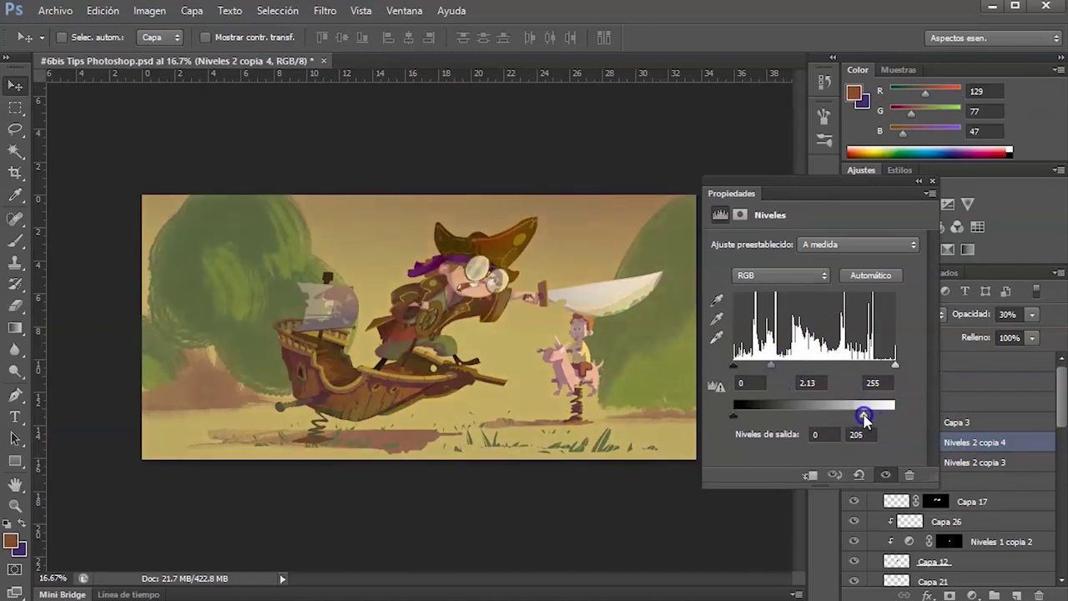
pyautogui.click(933, 181)
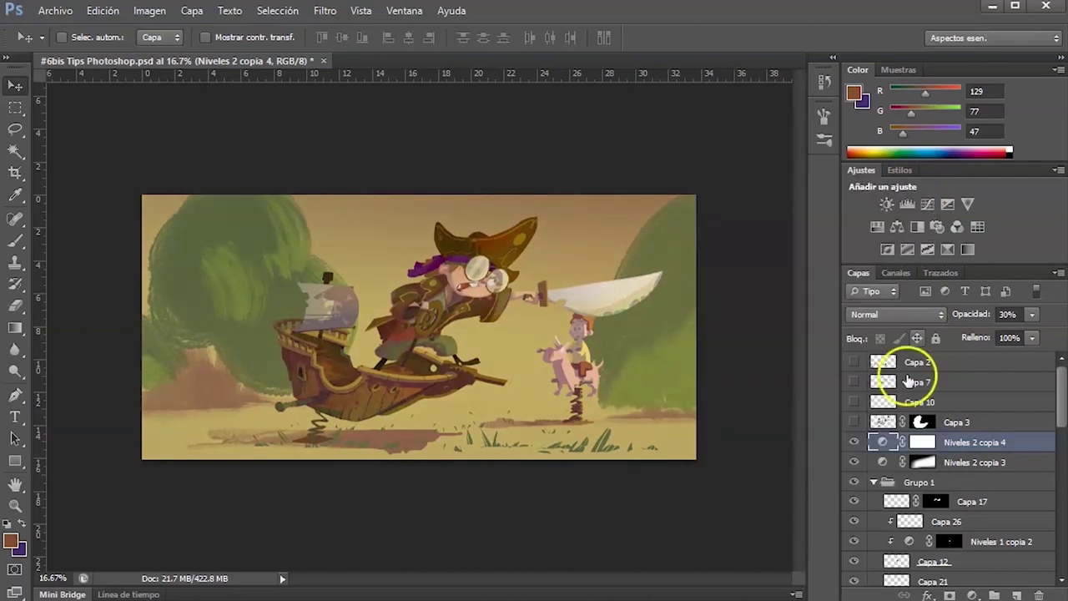
# Compare the illustration with the Niveles 2 copia 3 and copia 4 adjustments switched off and on.
pyautogui.click(853, 463)
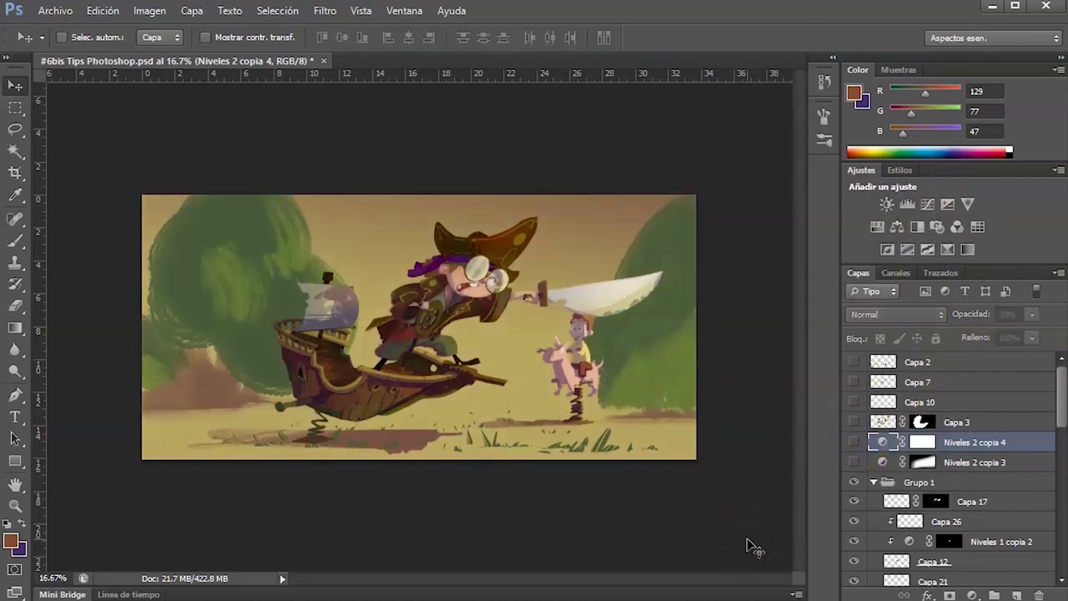
pyautogui.click(854, 463)
pyautogui.click(854, 440)
pyautogui.click(854, 442)
pyautogui.click(853, 443)
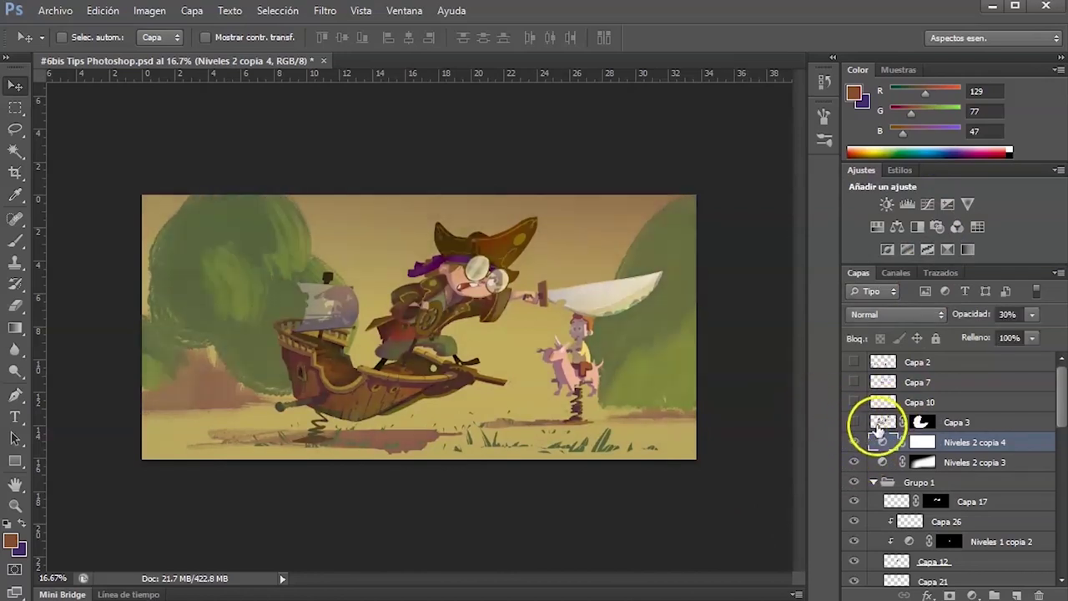
# Set the RGB input white level of Niveles 2 copia 4 to 122 and its midtone to 1.34.
pyautogui.doubleClick(885, 442)
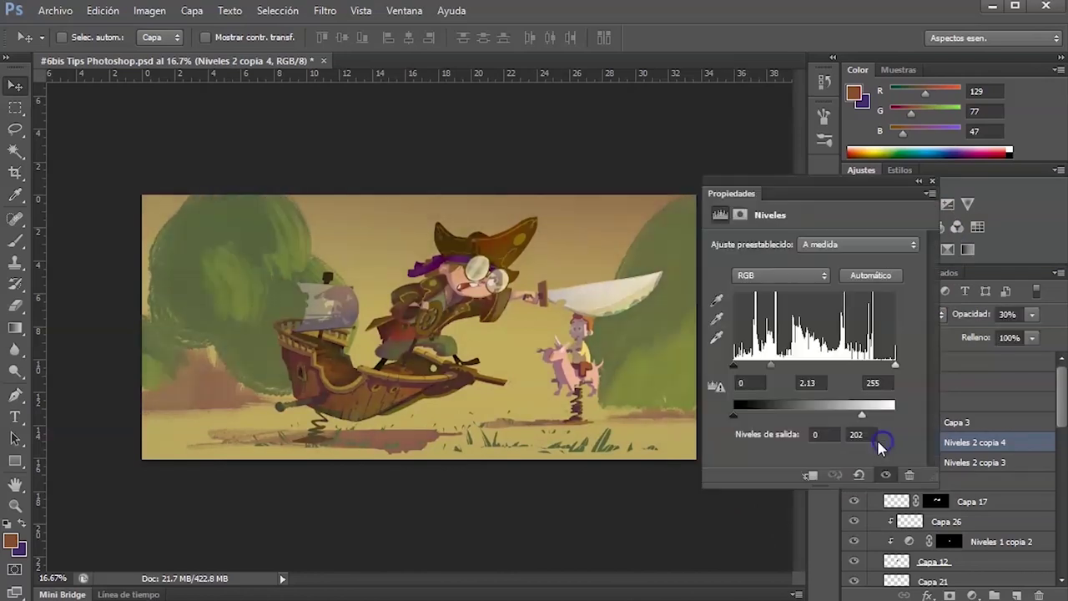
pyautogui.click(803, 275)
pyautogui.click(799, 293)
pyautogui.moveTo(894, 365); pyautogui.dragTo(821, 371)
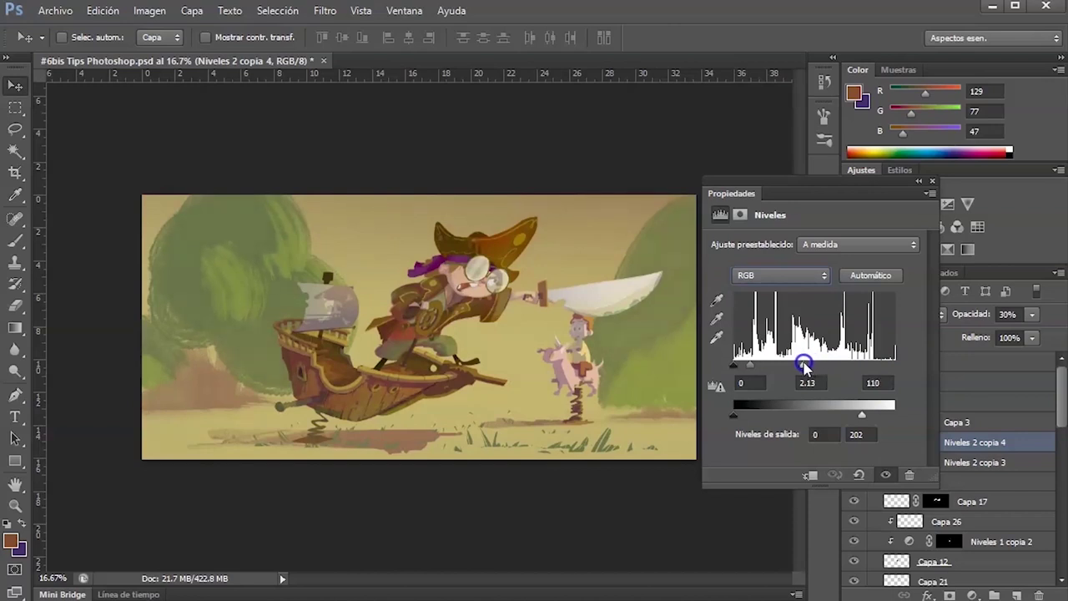
pyautogui.moveTo(751, 364); pyautogui.dragTo(759, 370)
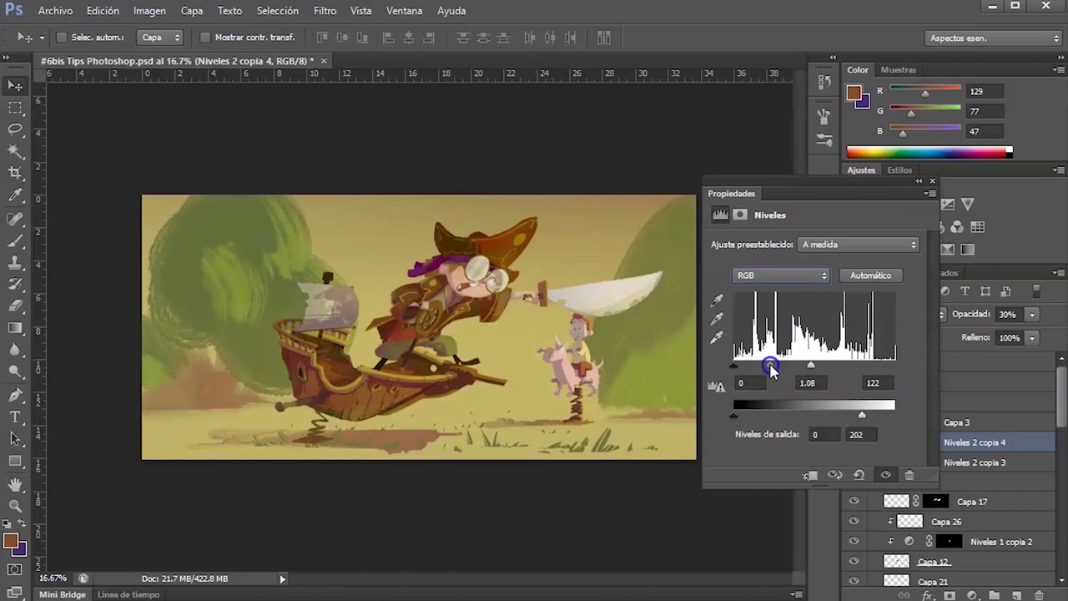
# Fine-tune the Verde and Azul channels of Niveles 2 copia 4, and compare the image with and without the adjustment.
pyautogui.click(818, 275)
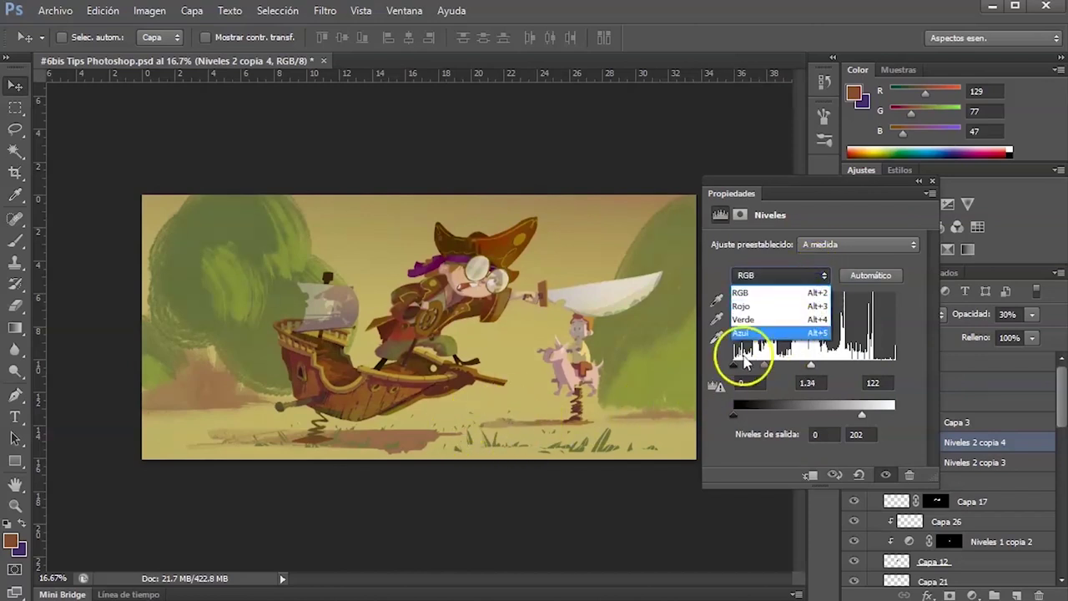
pyautogui.click(743, 320)
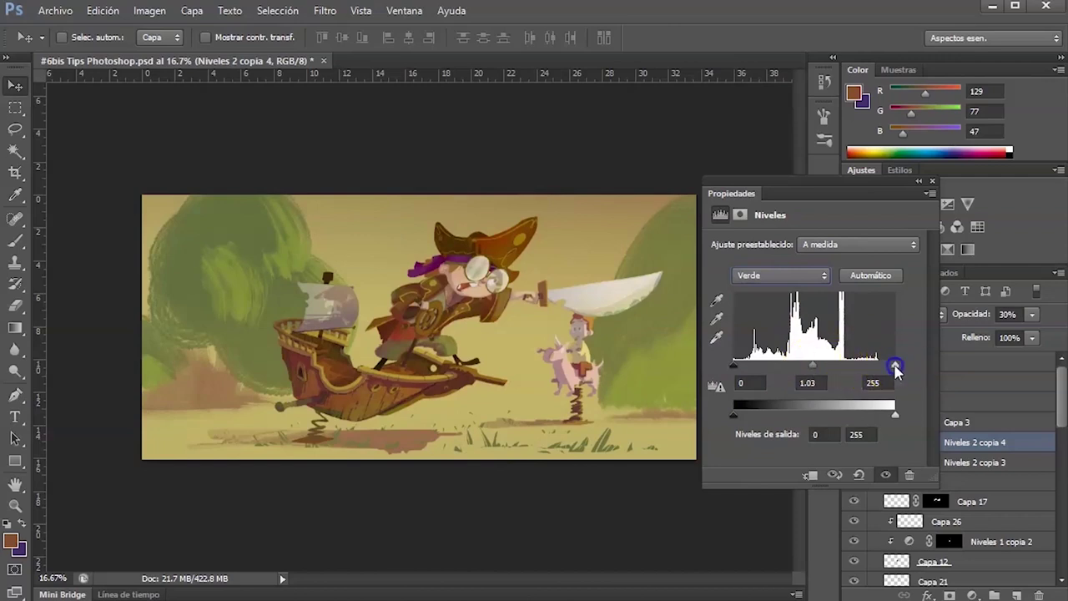
pyautogui.click(810, 275)
pyautogui.click(743, 333)
pyautogui.moveTo(814, 367); pyautogui.dragTo(829, 371)
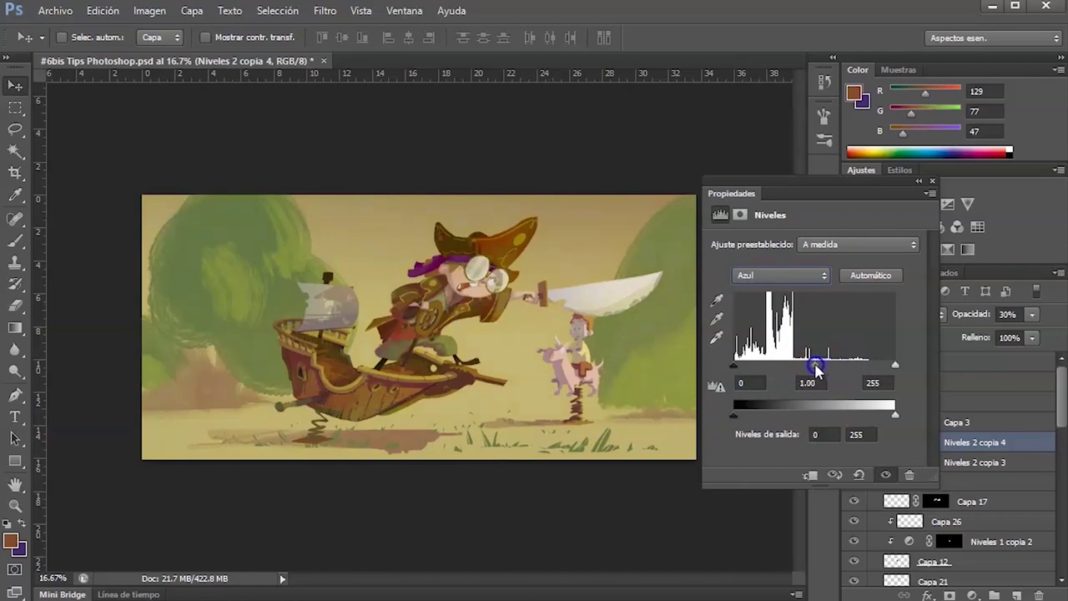
pyautogui.click(932, 181)
pyautogui.click(855, 442)
pyautogui.click(855, 443)
# Fill the Niveles 2 copia 4 mask with black, set the soft brush to 2000 px and switch the foreground to white.
pyautogui.click(882, 442)
pyautogui.click(924, 443)
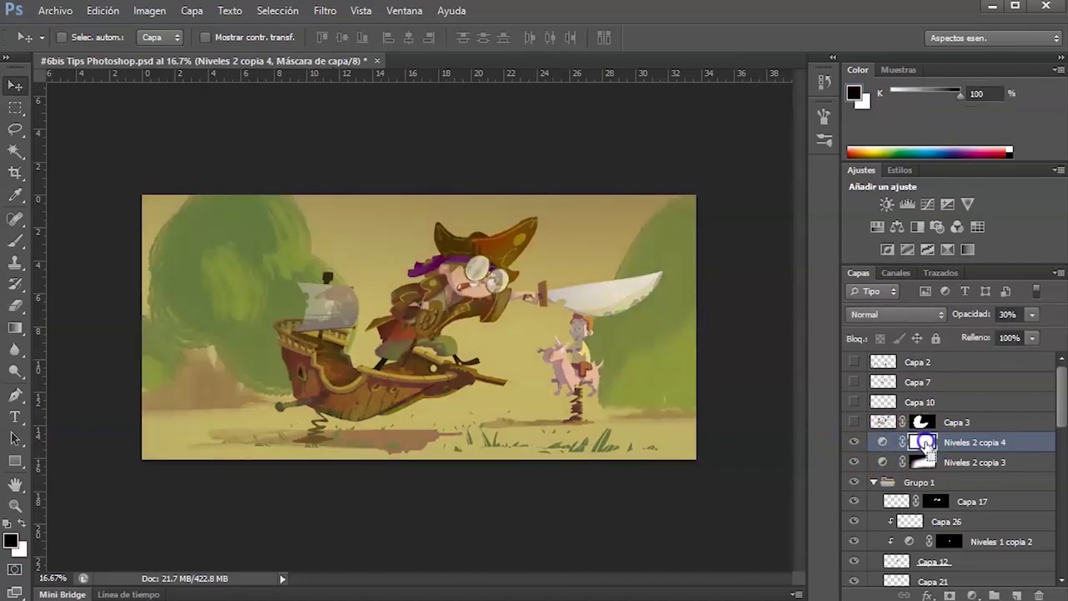
pyautogui.press('b')
pyautogui.rightClick(499, 367)
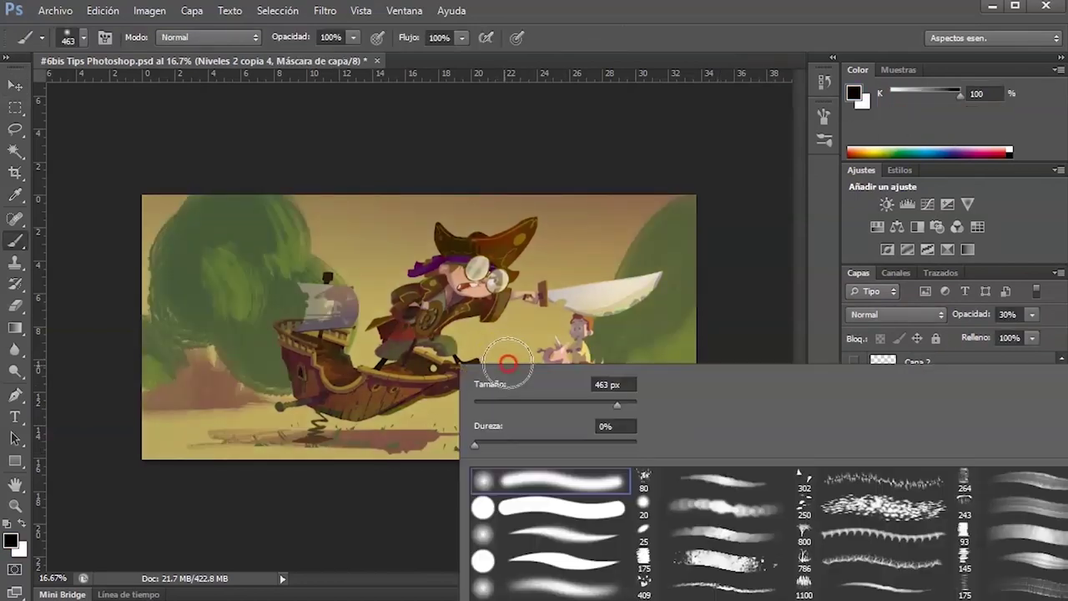
pyautogui.moveTo(618, 405); pyautogui.dragTo(631, 405)
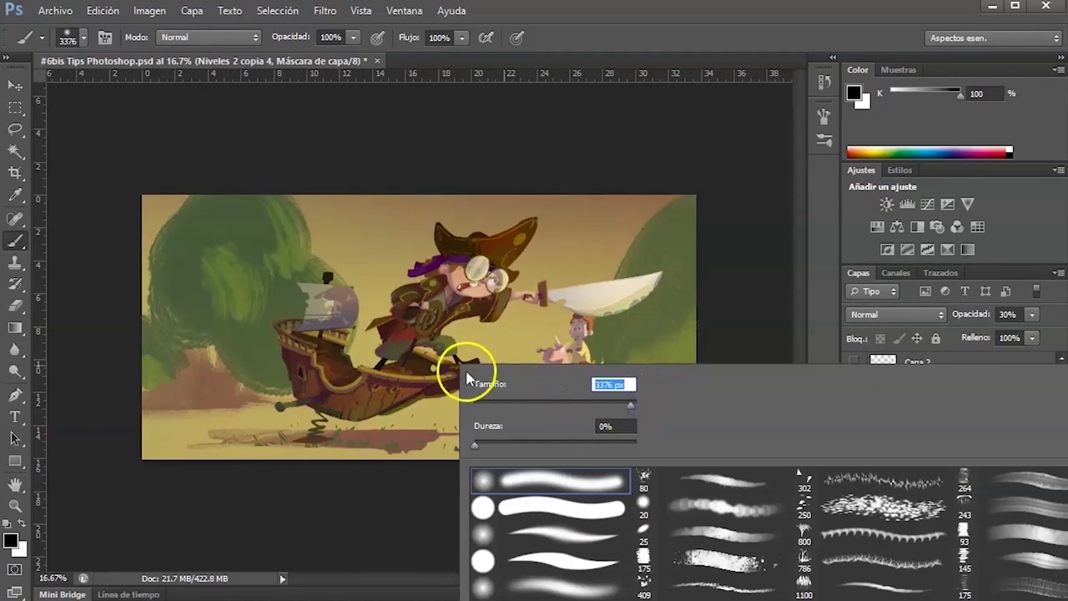
pyautogui.write('2000')
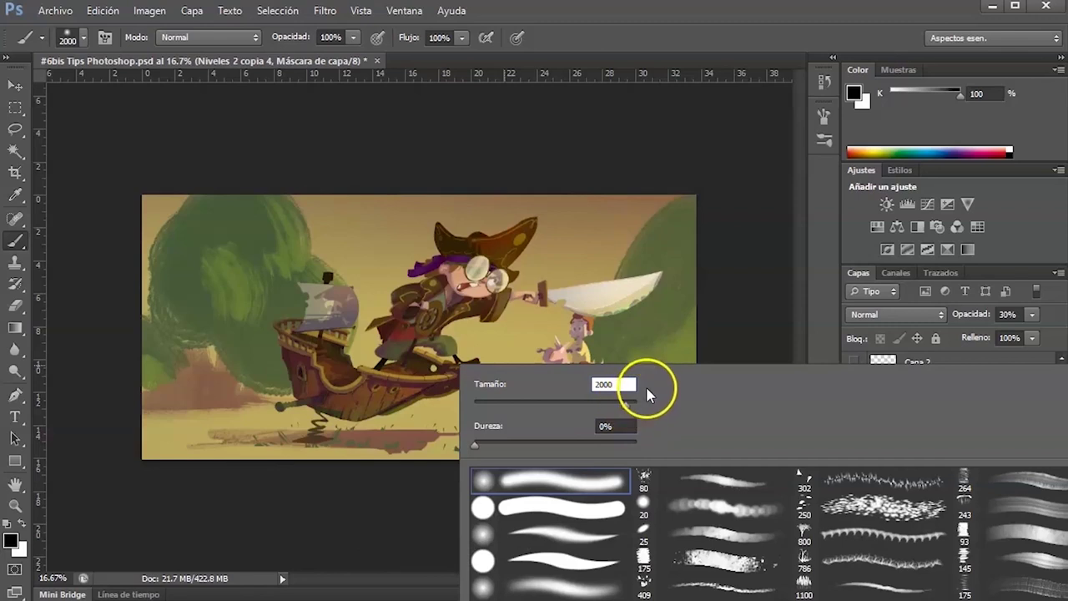
pyautogui.press('Return')
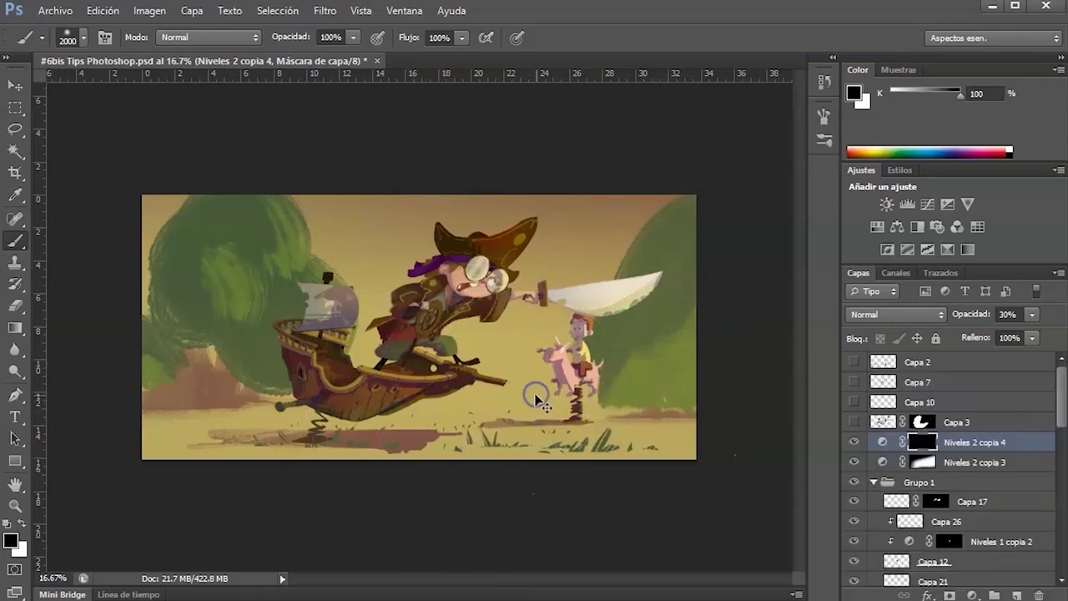
pyautogui.moveTo(521, 392); pyautogui.dragTo(415, 405)
pyautogui.press('x')
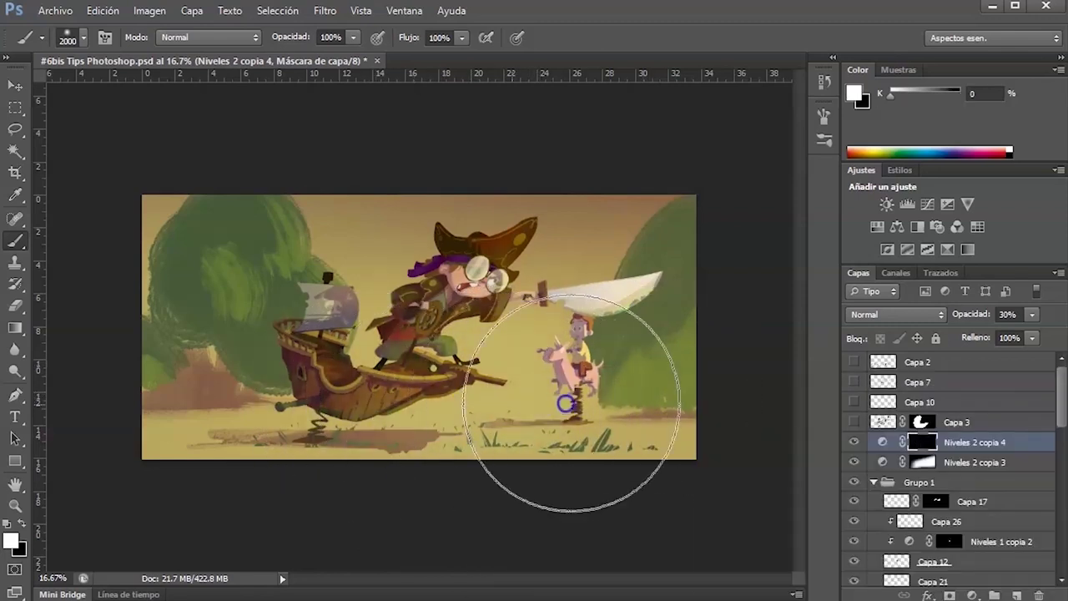
# Paint white on the Niveles 2 copia 4 mask over the trees, ship, goat area and ground with a soft 1000 px brush.
pyautogui.rightClick(579, 345)
pyautogui.click(624, 368)
pyautogui.write('1000')
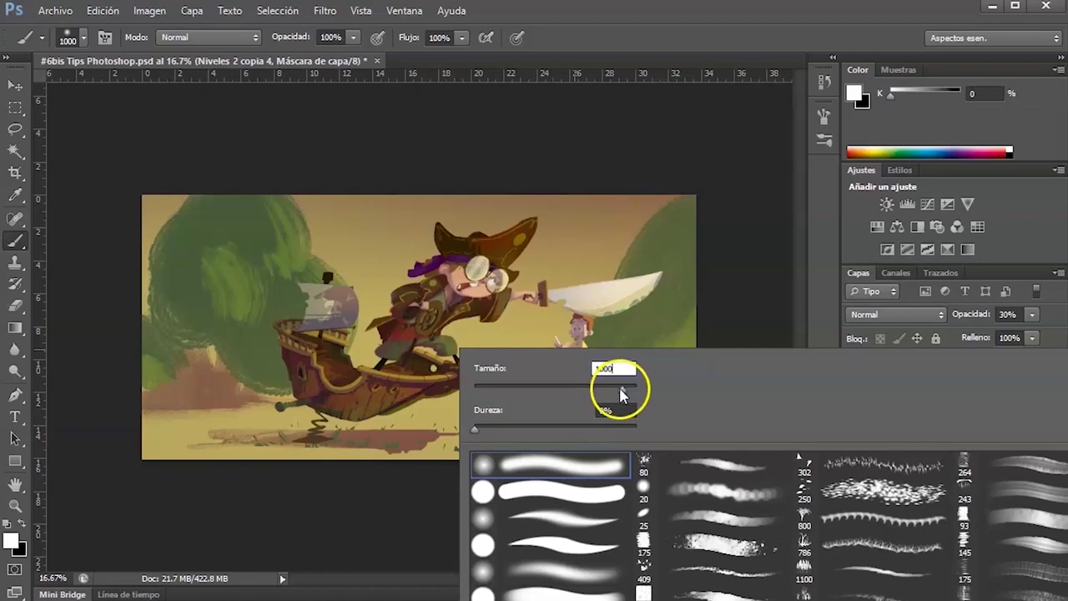
pyautogui.press('Return')
pyautogui.moveTo(353, 429)
pyautogui.mouseDown()
pyautogui.moveTo(496, 417)
pyautogui.moveTo(372, 429)
pyautogui.moveTo(643, 431)
pyautogui.moveTo(634, 406)
pyautogui.moveTo(587, 405)
pyautogui.mouseUp()
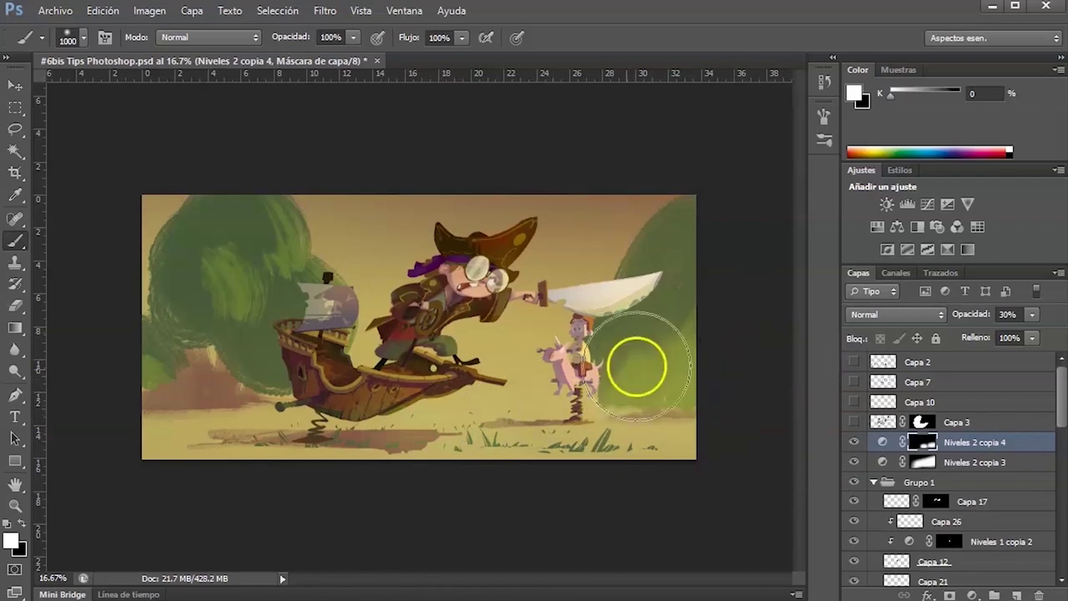
pyautogui.moveTo(460, 329)
pyautogui.mouseDown()
pyautogui.moveTo(441, 406)
pyautogui.moveTo(592, 410)
pyautogui.moveTo(499, 297)
pyautogui.moveTo(358, 339)
pyautogui.moveTo(358, 317)
pyautogui.moveTo(398, 300)
pyautogui.moveTo(281, 222)
pyautogui.mouseUp()
pyautogui.moveTo(405, 498)
pyautogui.mouseDown()
pyautogui.moveTo(512, 493)
pyautogui.moveTo(470, 457)
pyautogui.moveTo(273, 375)
pyautogui.moveTo(395, 395)
pyautogui.moveTo(577, 359)
pyautogui.moveTo(352, 337)
pyautogui.mouseUp()
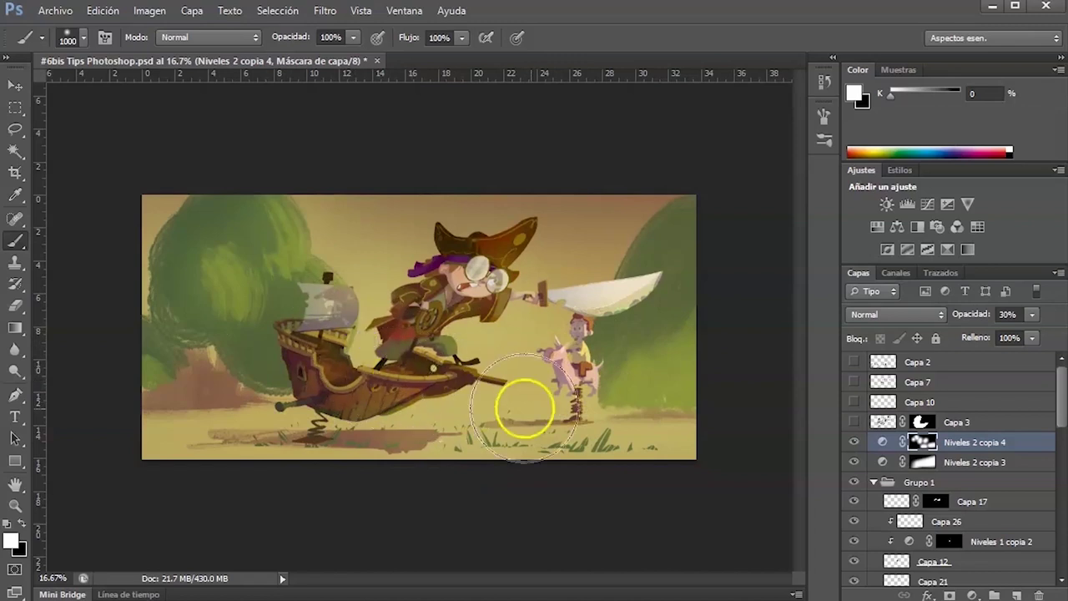
pyautogui.click(485, 353)
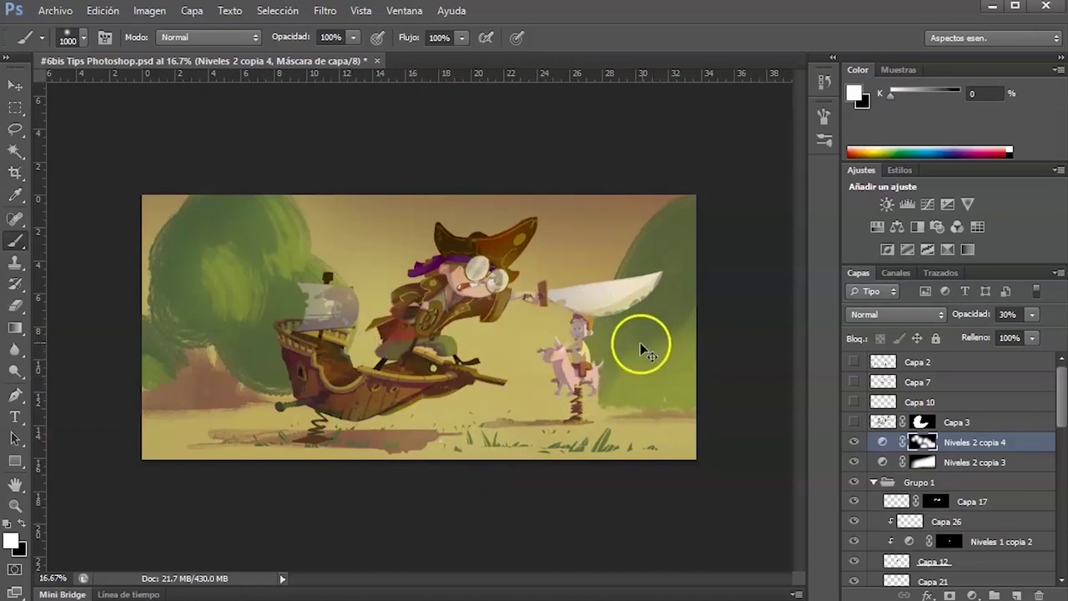
pyautogui.moveTo(674, 162); pyautogui.dragTo(718, 145)
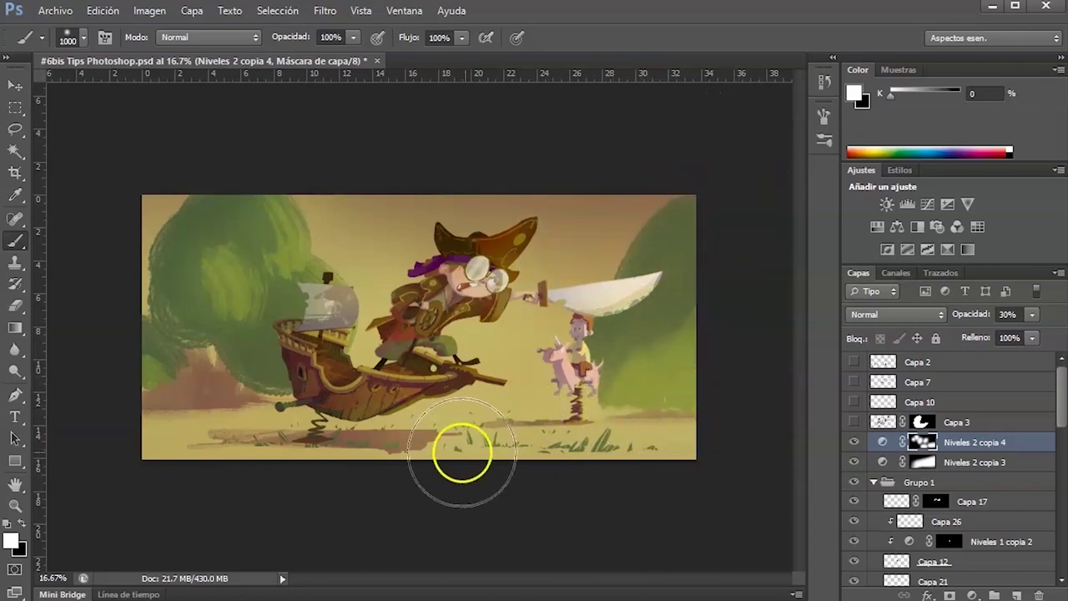
pyautogui.moveTo(361, 475); pyautogui.dragTo(162, 480)
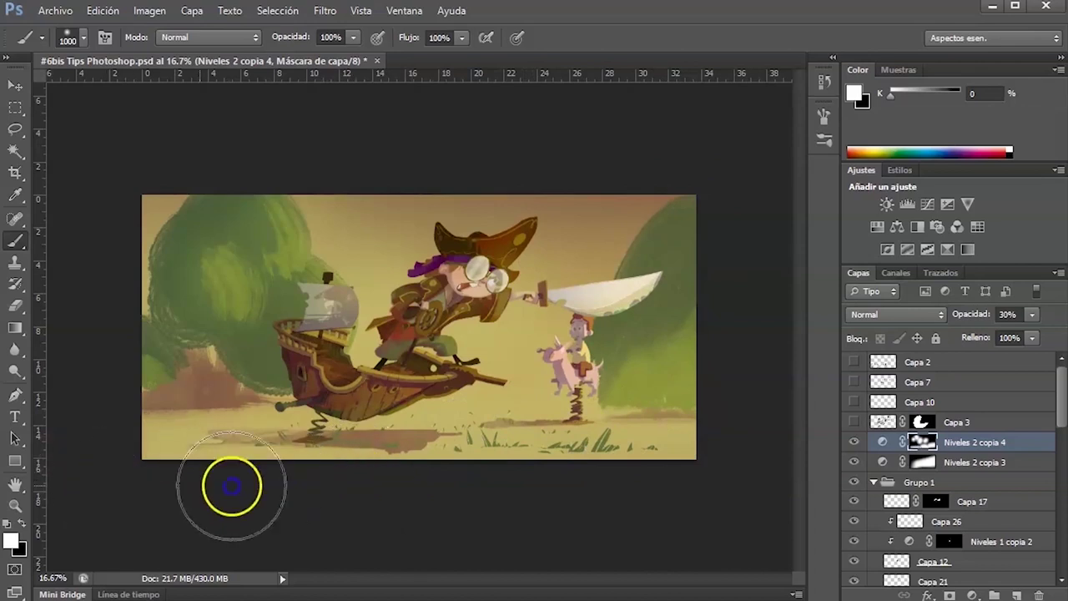
pyautogui.moveTo(519, 473); pyautogui.dragTo(655, 475)
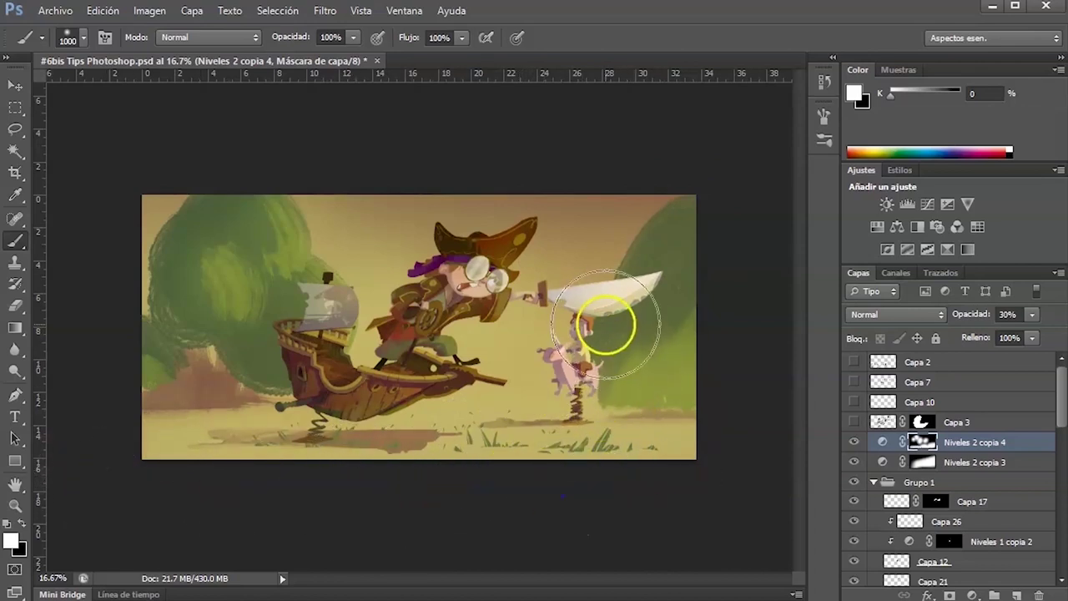
# Retouch the Niveles 2 copia 4 mask with a black dab on the pirate's face and a white dab beside his coat.
pyautogui.press('x')
pyautogui.click(470, 277)
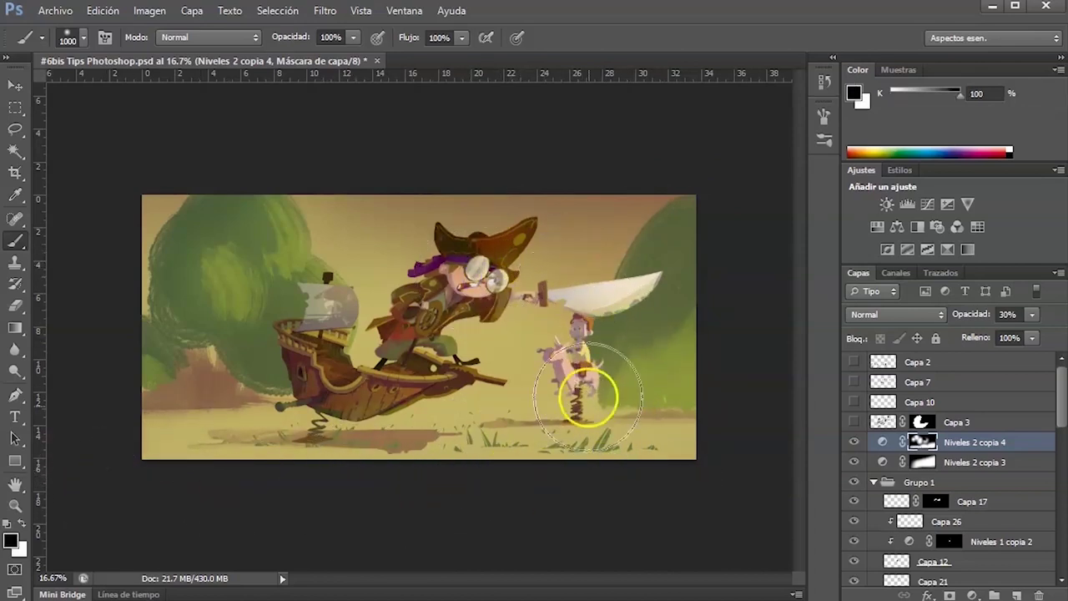
pyautogui.press('x')
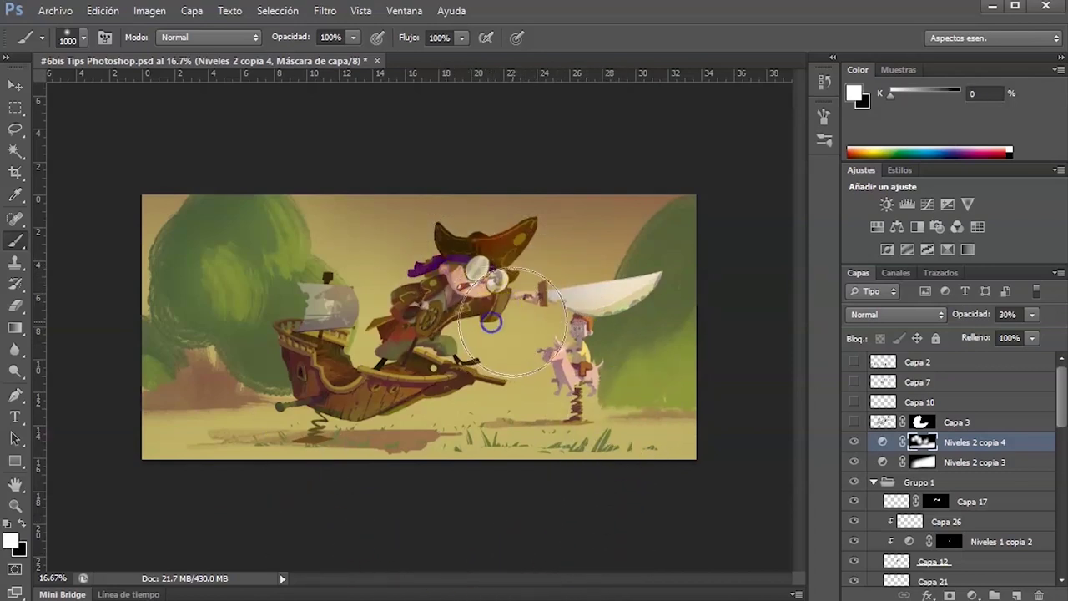
pyautogui.click(527, 320)
# Try painting white on the mask over the pirate's glasses with a 246 px brush, and undo the stroke.
pyautogui.rightClick(553, 275)
pyautogui.doubleClick(614, 312)
pyautogui.write('246')
pyautogui.press('Return')
pyautogui.moveTo(478, 299); pyautogui.dragTo(505, 287)
pyautogui.hotkey('ctrl', 'z')
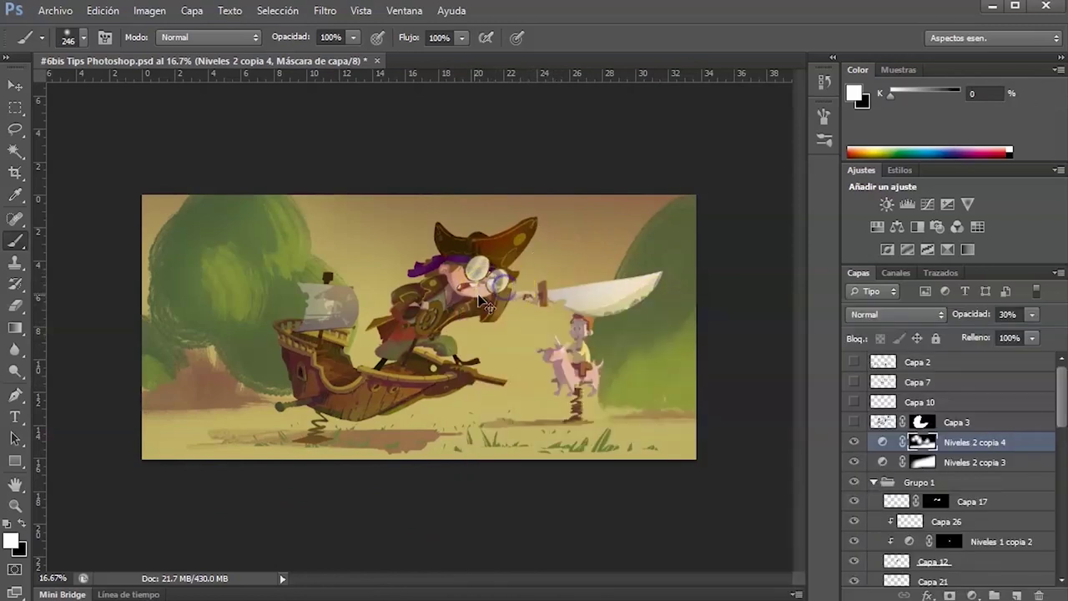
# Set the soft white brush's size to 370 px for the Niveles 2 copia 4 mask.
pyautogui.rightClick(548, 288)
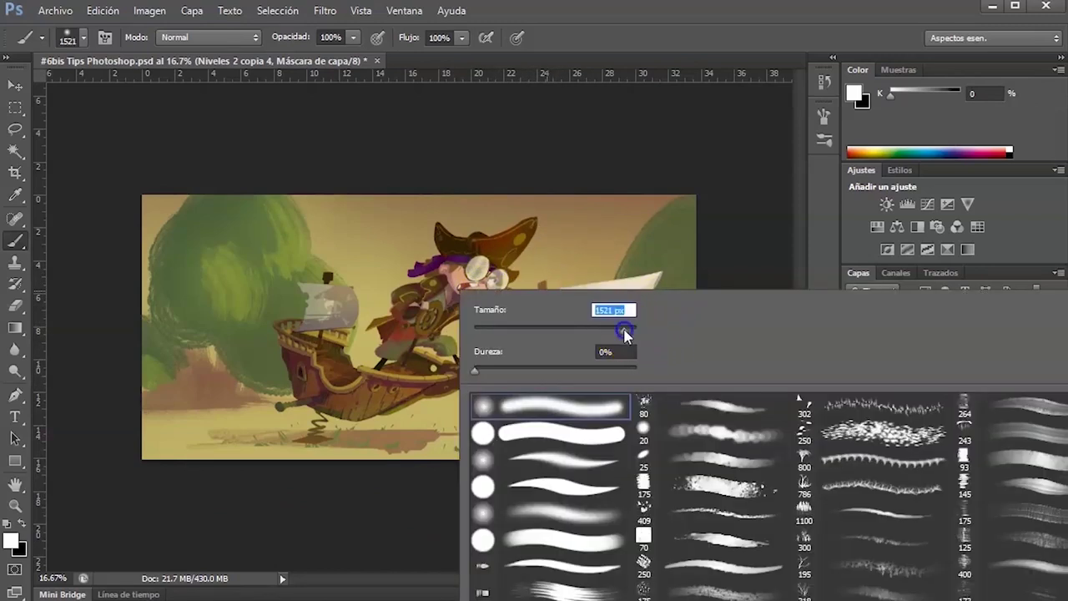
pyautogui.press('Return')
pyautogui.rightClick(544, 292)
pyautogui.moveTo(625, 332); pyautogui.dragTo(609, 332)
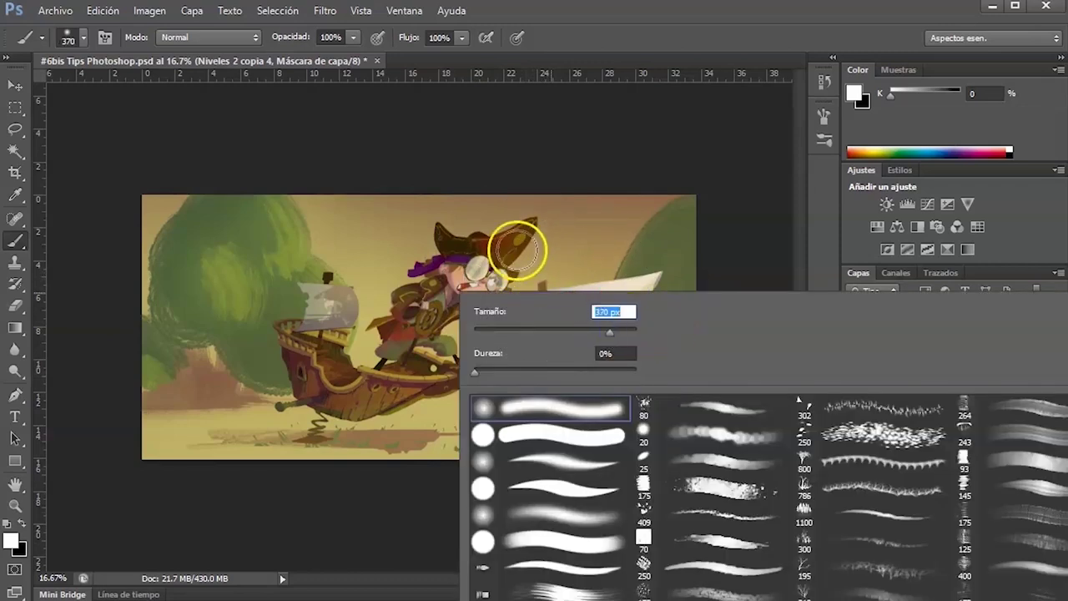
pyautogui.press('Return')
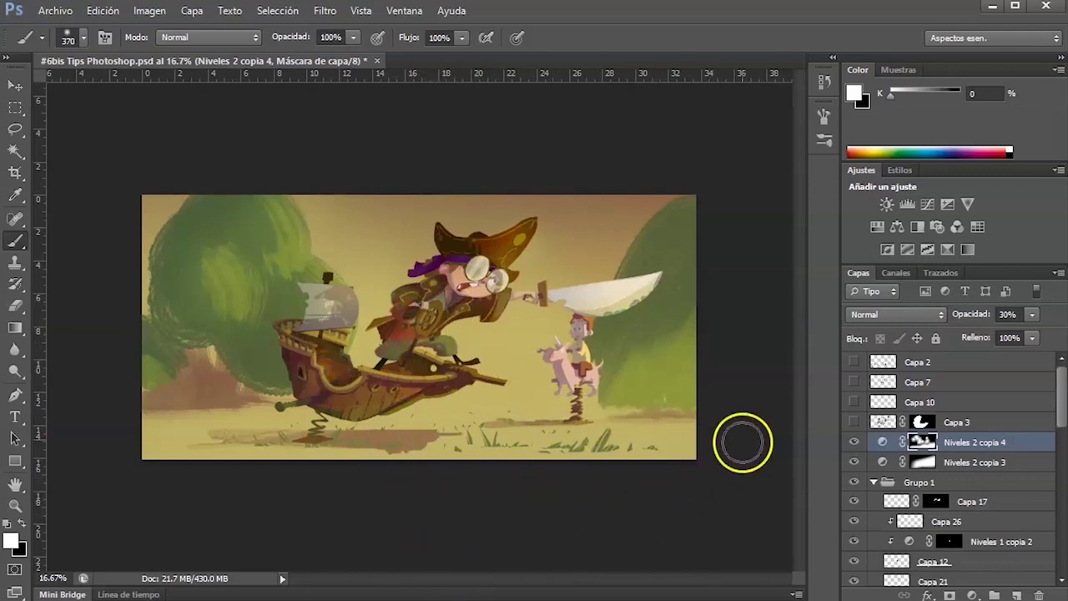
# Adjust the red channel's midtones to about 1.69 in the Niveles 2 copia 4 levels adjustment.
pyautogui.click(853, 443)
pyautogui.click(852, 443)
pyautogui.click(851, 443)
pyautogui.click(851, 443)
pyautogui.doubleClick(883, 442)
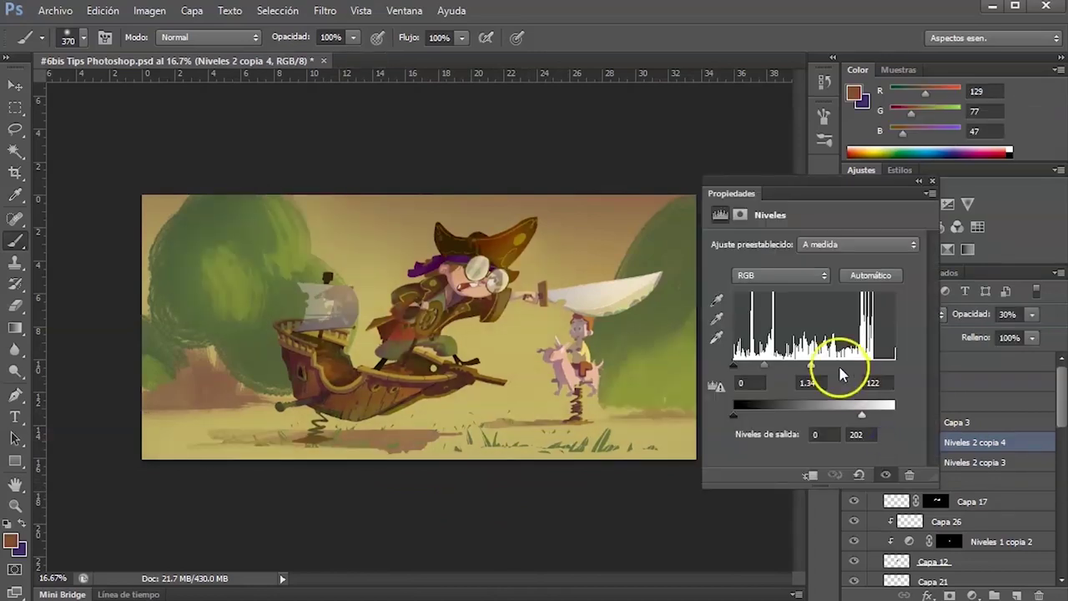
pyautogui.click(806, 275)
pyautogui.click(801, 307)
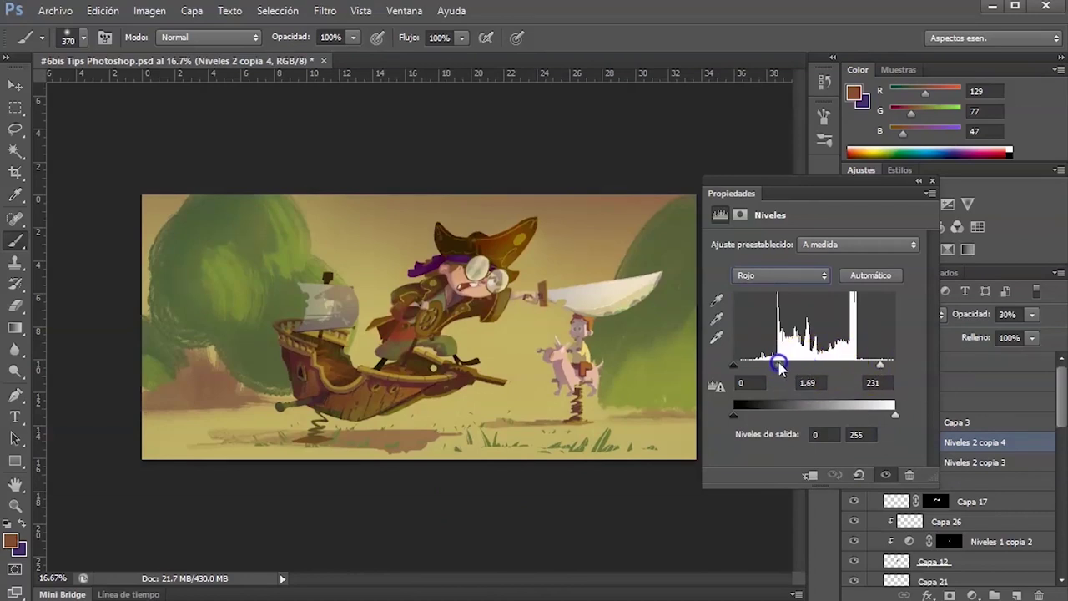
# Set the green channel's white input level to 213 in the Niveles 2 copia 4 levels adjustment.
pyautogui.click(814, 276)
pyautogui.click(789, 332)
pyautogui.click(810, 277)
pyautogui.click(789, 319)
pyautogui.moveTo(895, 365); pyautogui.dragTo(871, 368)
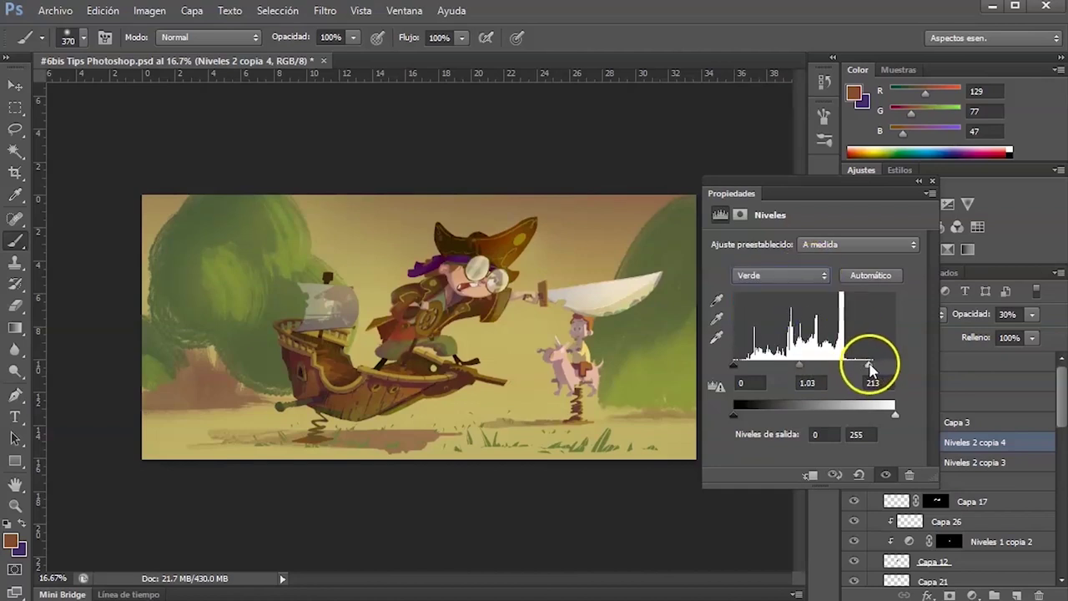
pyautogui.click(931, 181)
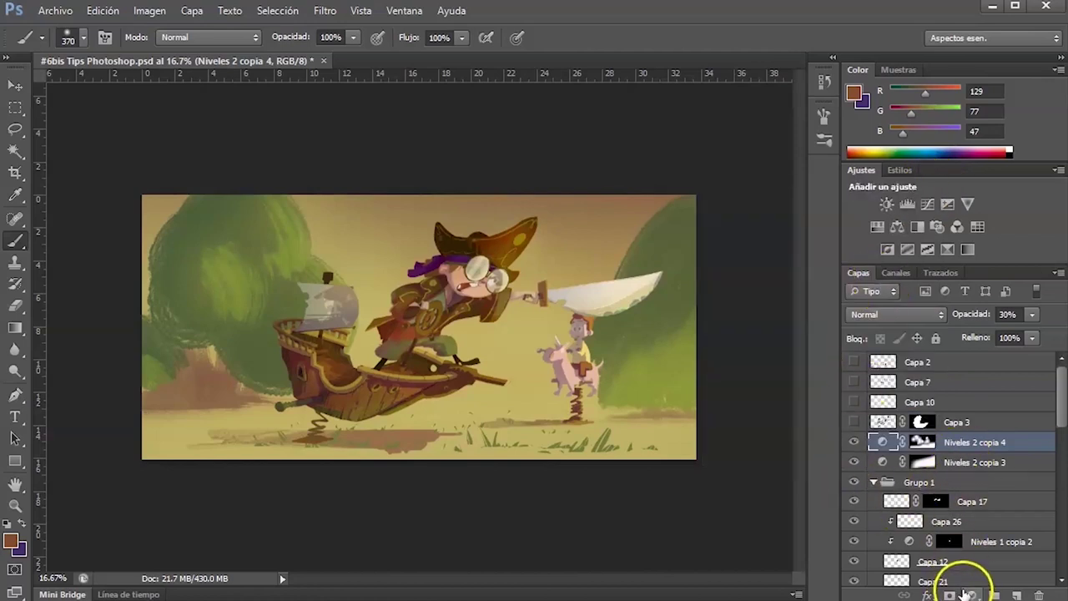
# Add a color balance adjustment above Niveles 2 copia 4 with midtones at red +6, green -10 and blue +8.
pyautogui.press('v')
pyautogui.click(968, 594)
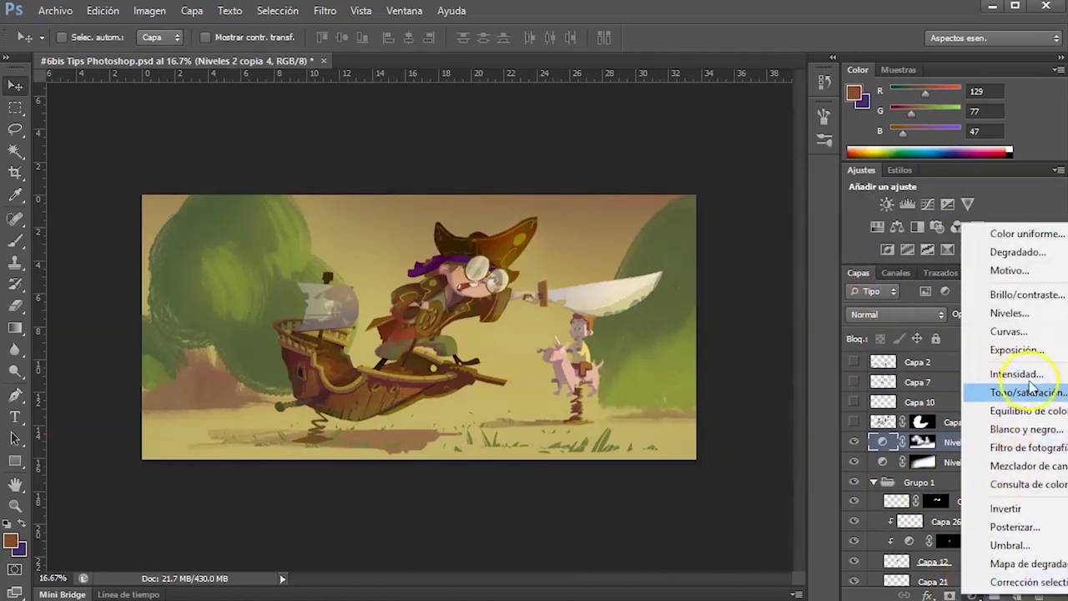
pyautogui.click(1057, 417)
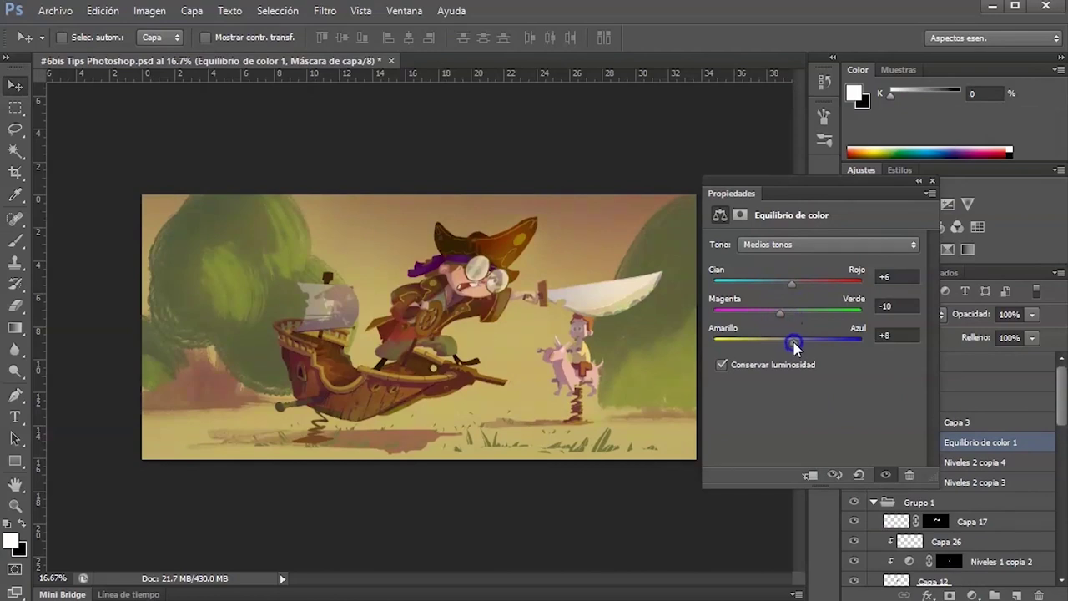
pyautogui.click(932, 182)
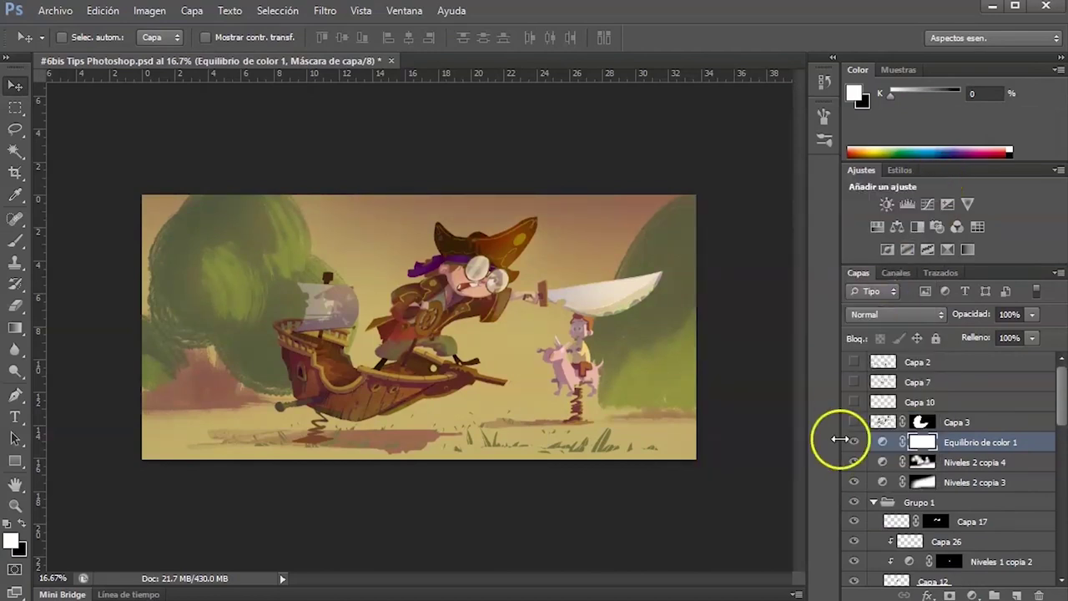
# Compare the illustration with and without the Equilibrio de color 1, Niveles 2 copia 4 and Niveles 2 copia 3 adjustments.
pyautogui.moveTo(853, 443); pyautogui.dragTo(853, 483)
pyautogui.click(853, 484)
pyautogui.click(853, 482)
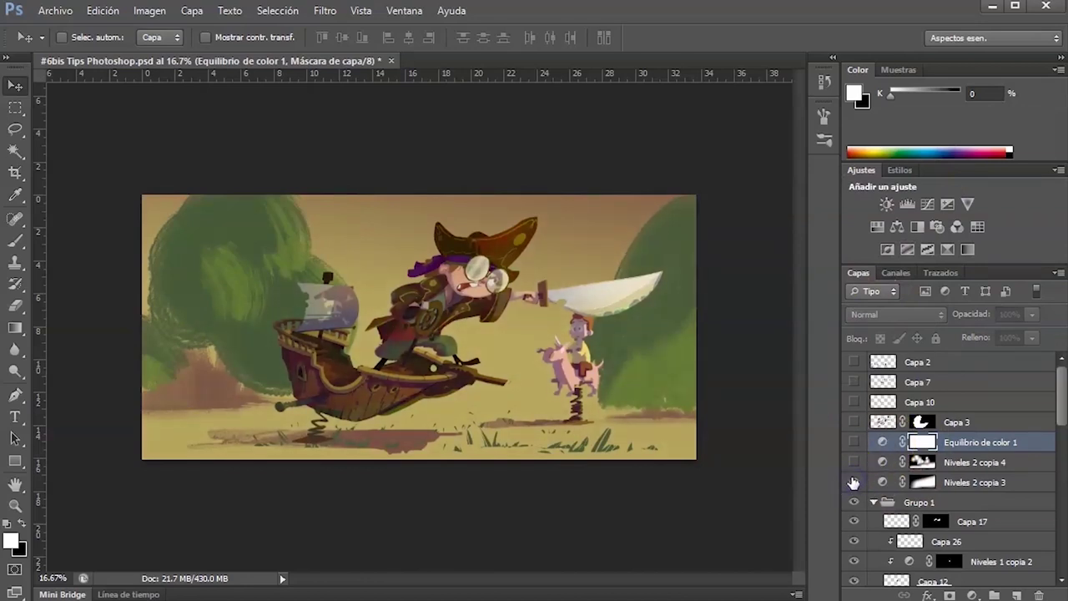
pyautogui.click(853, 483)
pyautogui.click(854, 464)
pyautogui.click(855, 482)
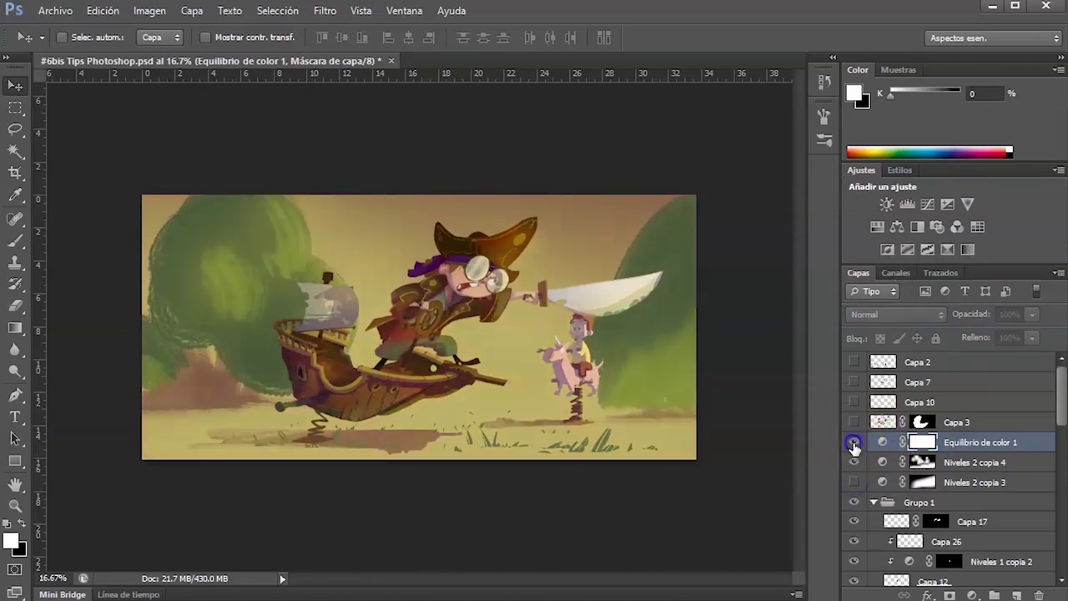
pyautogui.click(853, 444)
pyautogui.click(854, 464)
pyautogui.click(853, 464)
pyautogui.click(853, 464)
pyautogui.click(853, 464)
pyautogui.click(852, 464)
pyautogui.click(854, 460)
# Move Niveles 2 copia 4 and Niveles 2 copia 3 above Equilibrio de color 1, with all three adjustments visible.
pyautogui.moveTo(918, 460)
pyautogui.mouseDown()
pyautogui.moveTo(954, 442)
pyautogui.moveTo(906, 461)
pyautogui.mouseUp()
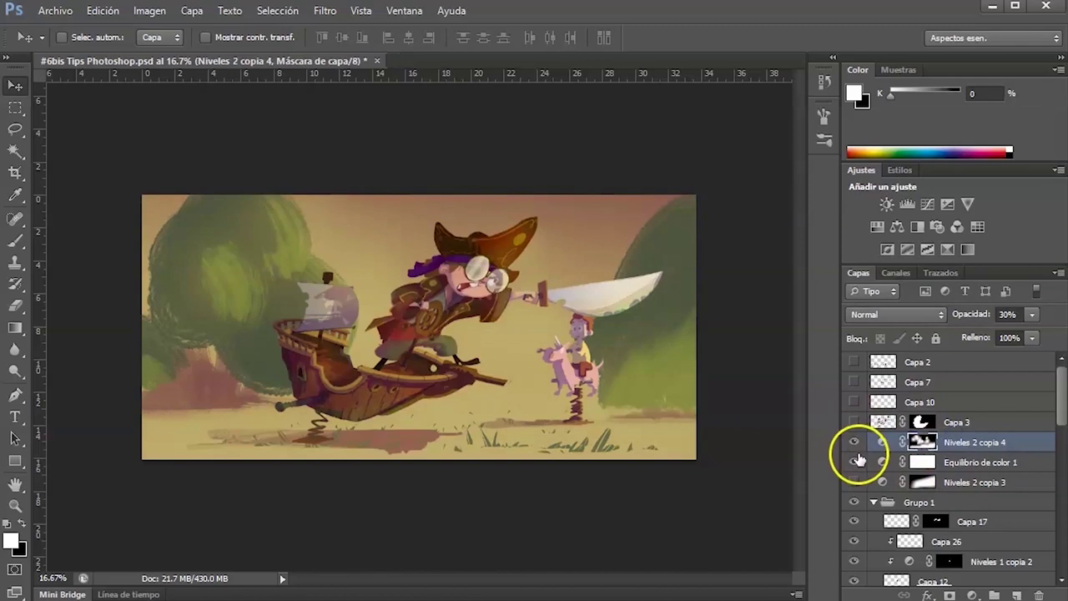
pyautogui.click(855, 483)
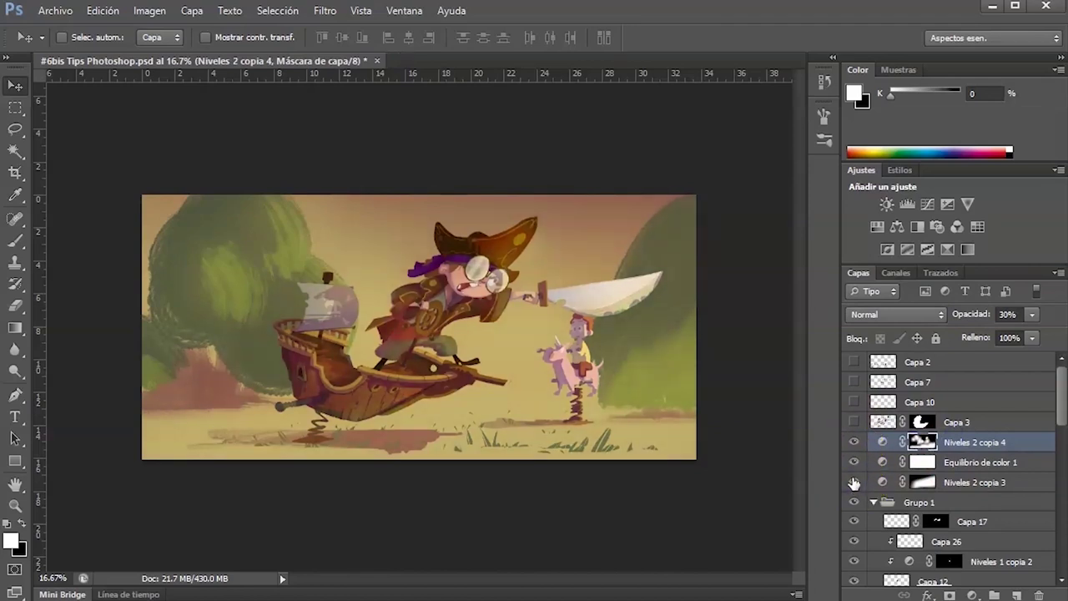
pyautogui.moveTo(886, 480); pyautogui.dragTo(941, 454)
pyautogui.click(852, 464)
pyautogui.click(852, 464)
pyautogui.click(852, 464)
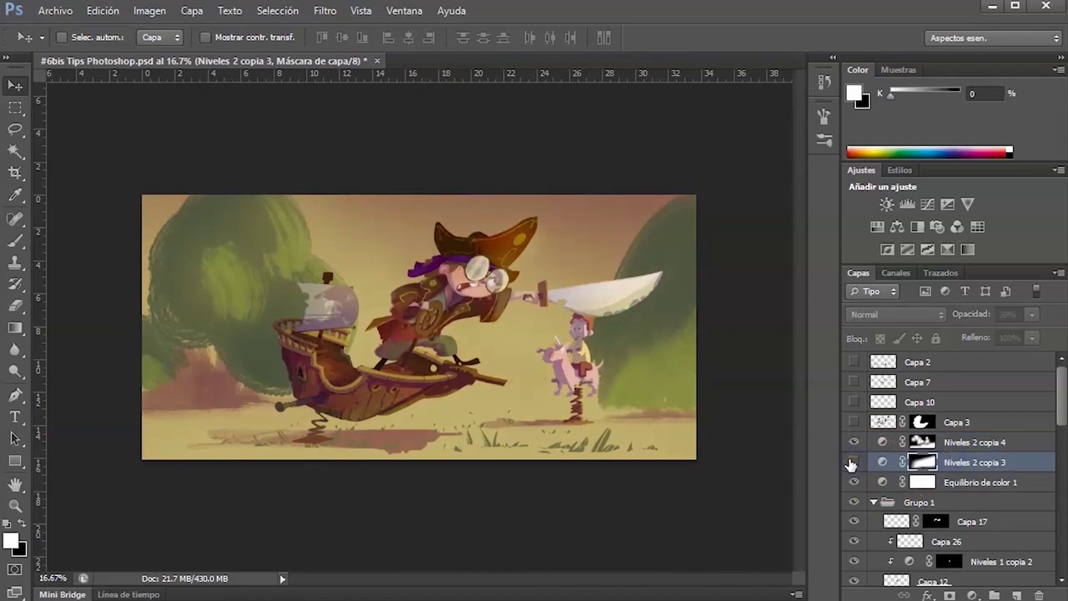
pyautogui.click(852, 464)
pyautogui.click(886, 463)
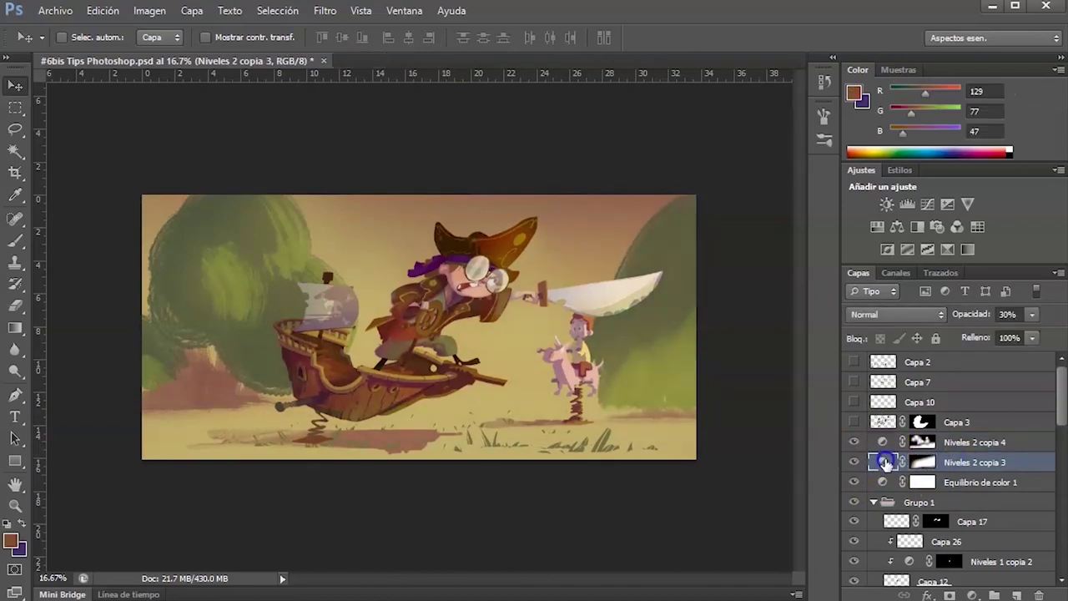
# Add a clipped exposure adjustment above the Niveles 2 layer with the exposure set to +1.16.
pyautogui.moveTo(1061, 409); pyautogui.dragTo(1061, 476)
pyautogui.click(952, 450)
pyautogui.click(972, 594)
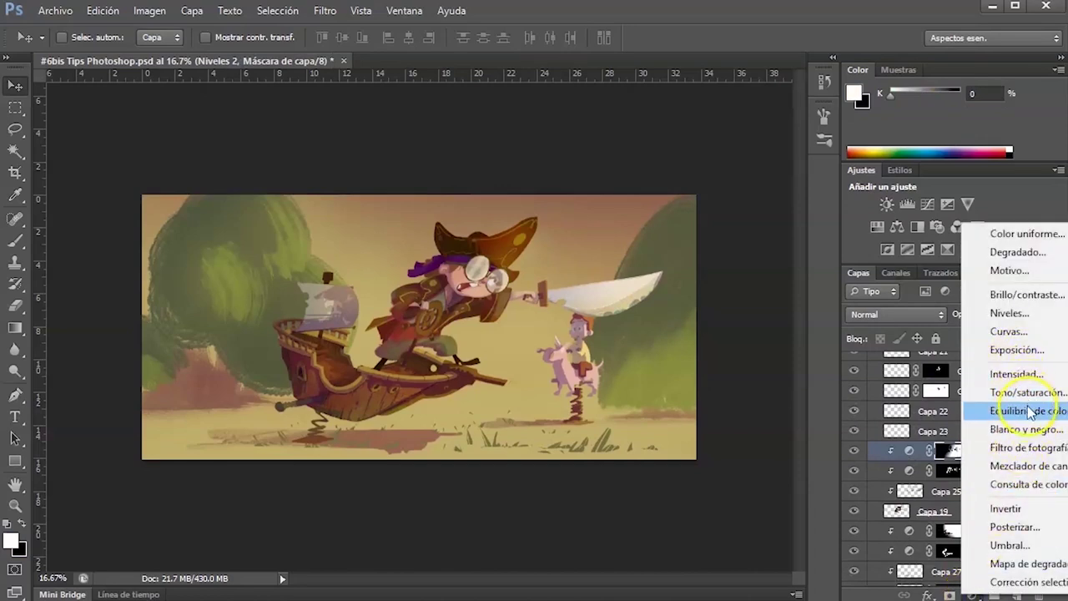
pyautogui.click(1013, 350)
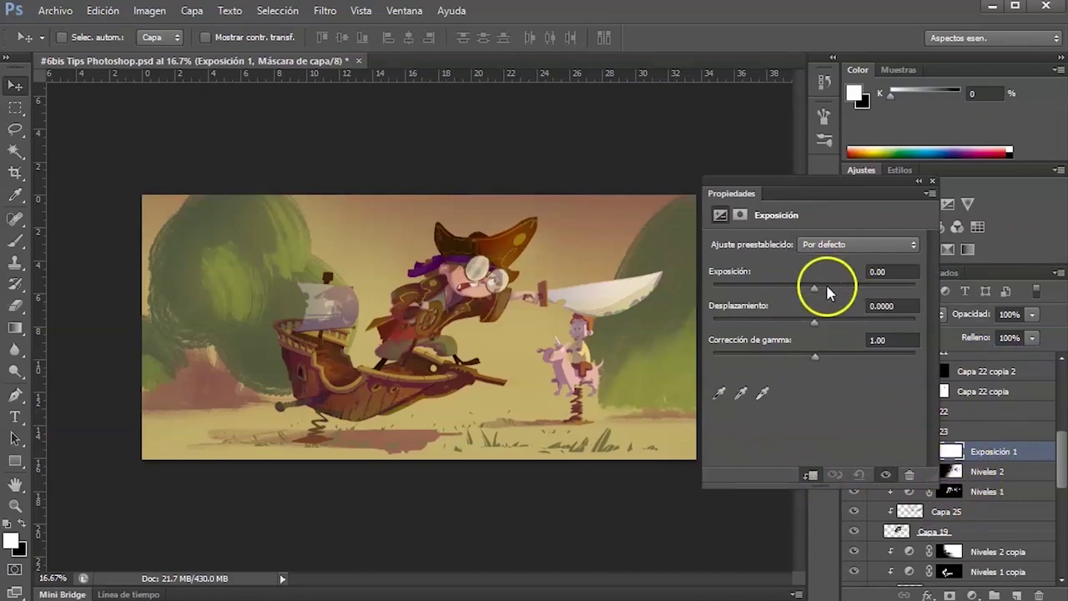
pyautogui.moveTo(816, 292); pyautogui.dragTo(823, 292)
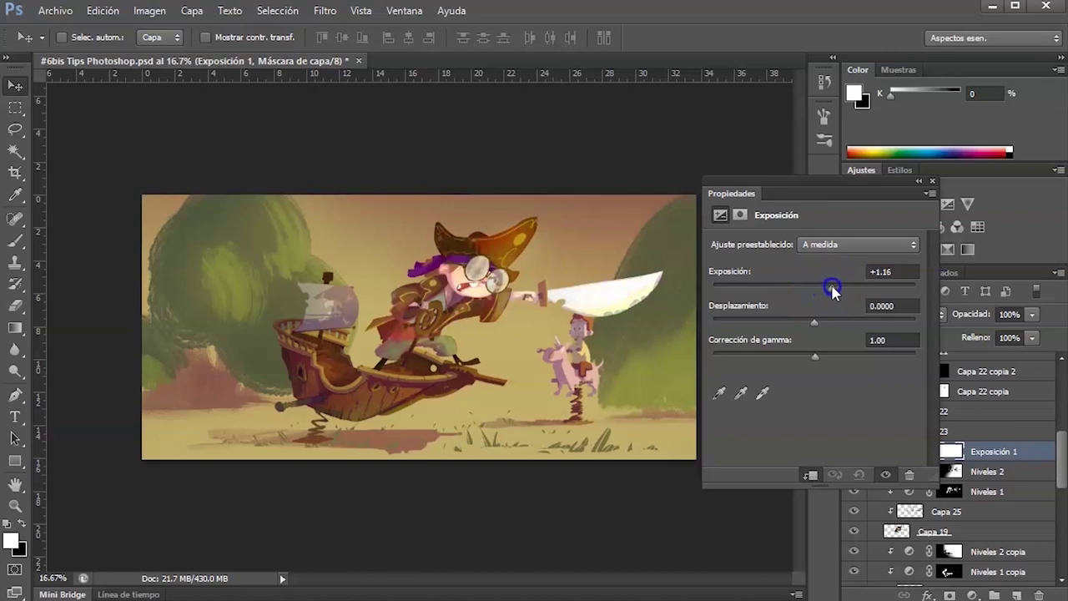
pyautogui.click(934, 182)
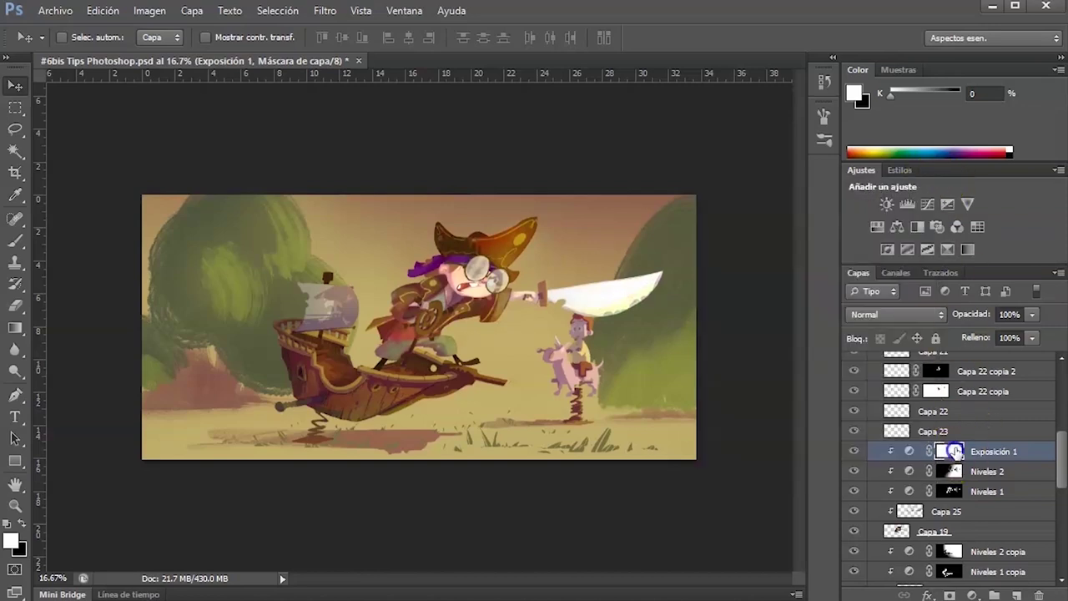
# Invert the Exposición 1 mask to black and choose a textured 125 px brush for painting on it.
pyautogui.hotkey('ctrl', 'i')
pyautogui.press('b')
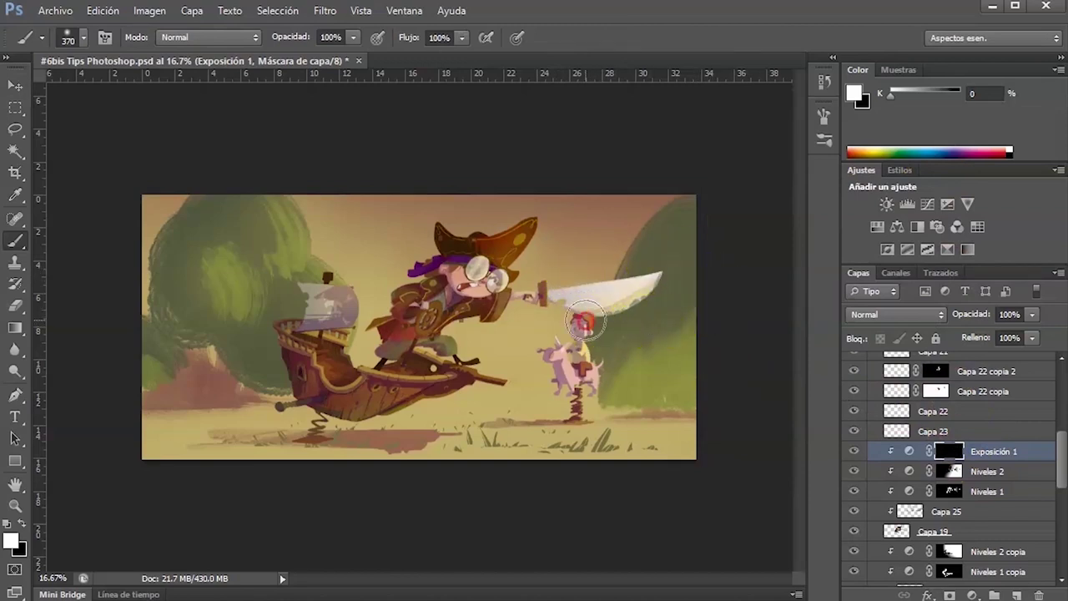
pyautogui.rightClick(647, 315)
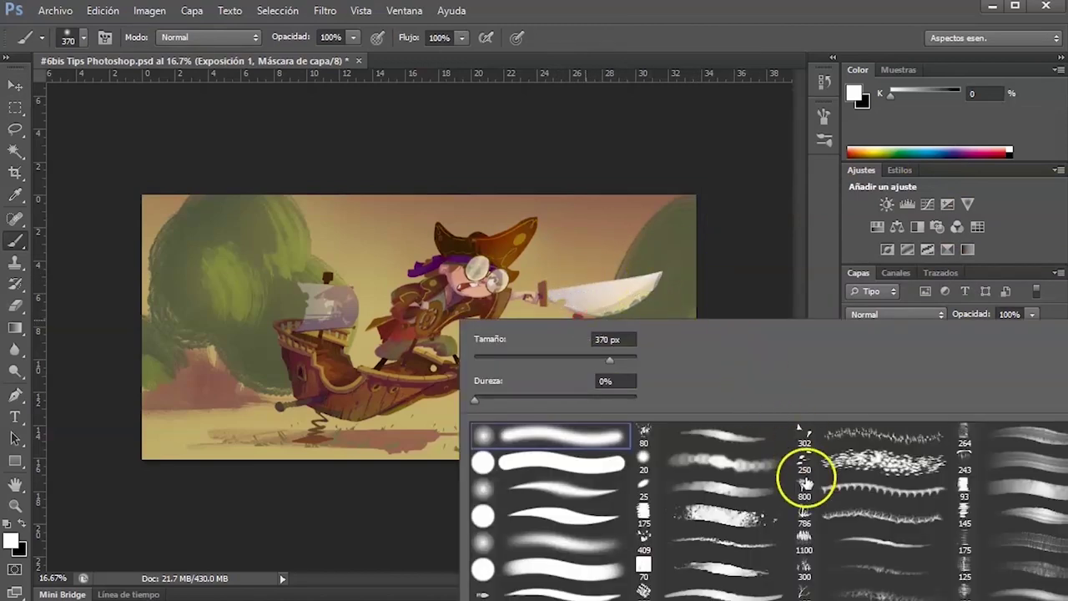
pyautogui.rightClick(519, 210)
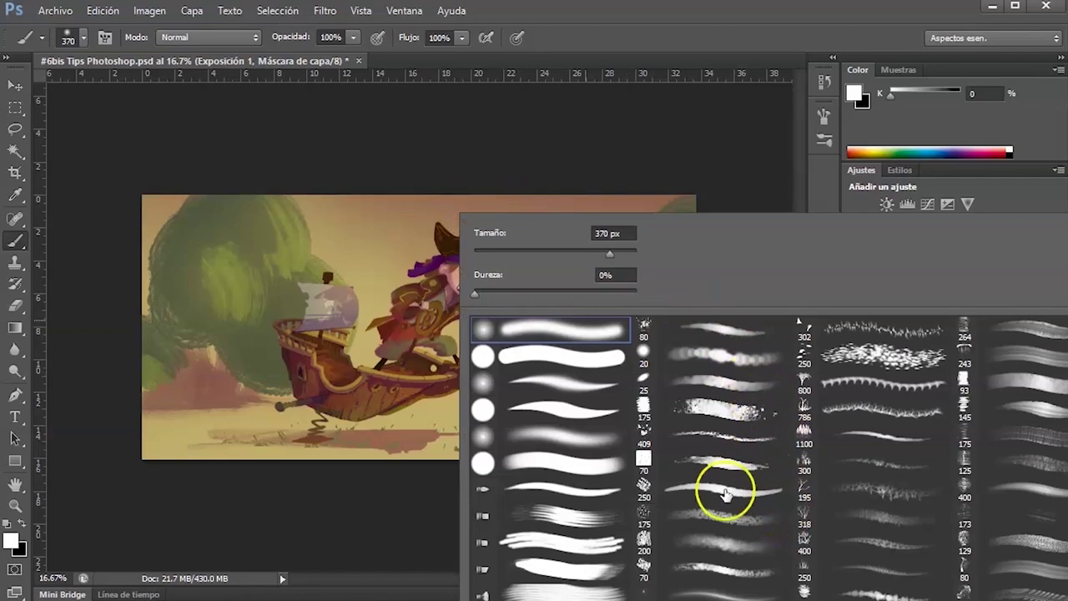
pyautogui.click(736, 336)
pyautogui.click(564, 252)
pyautogui.click(641, 166)
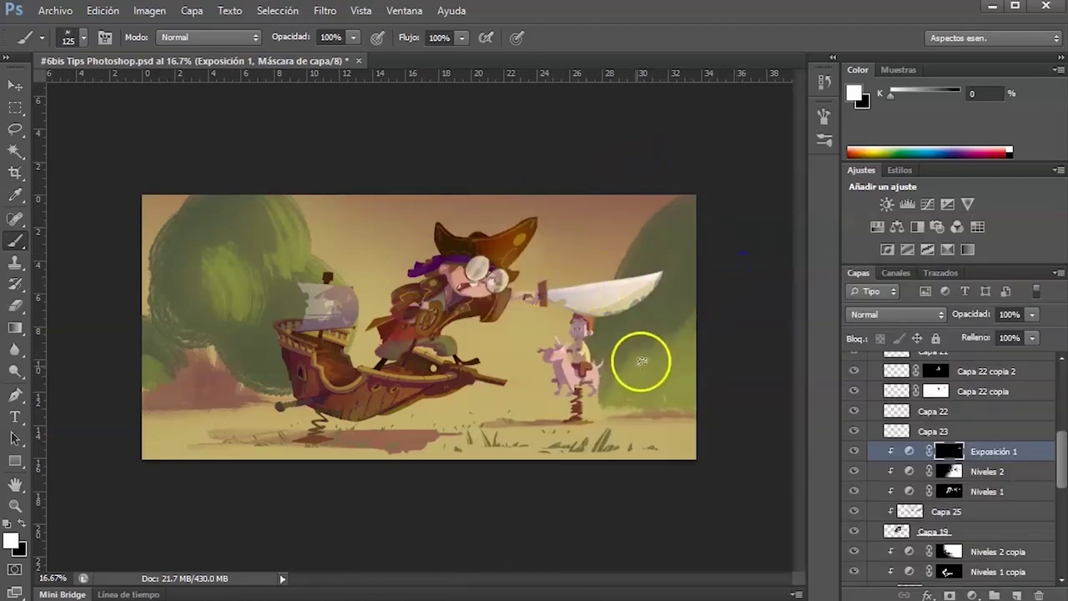
# Set the textured brush to 267 px and try white strokes on the Exposición 1 mask.
pyautogui.rightClick(634, 266)
pyautogui.write('267')
pyautogui.press('Return')
pyautogui.moveTo(475, 520)
pyautogui.mouseDown()
pyautogui.moveTo(663, 228)
pyautogui.moveTo(489, 510)
pyautogui.moveTo(588, 318)
pyautogui.moveTo(548, 434)
pyautogui.mouseUp()
pyautogui.moveTo(558, 384)
pyautogui.mouseDown()
pyautogui.moveTo(637, 253)
pyautogui.moveTo(573, 398)
pyautogui.moveTo(615, 333)
pyautogui.moveTo(553, 455)
pyautogui.mouseUp()
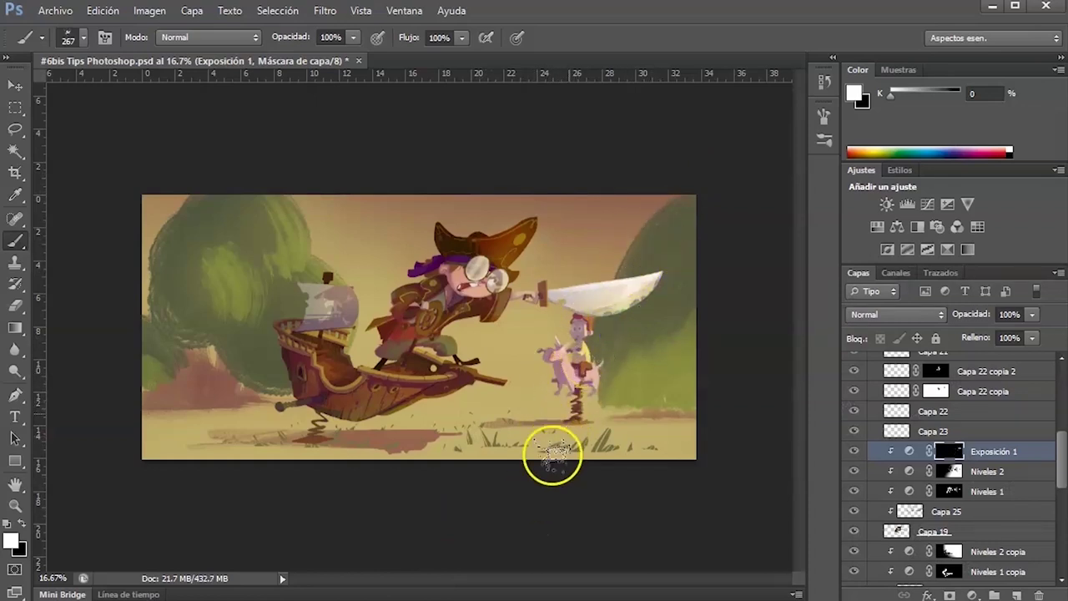
# Paint white highlights over the sword blade on the Exposición 1 mask with the textured brush at 67 px and 135 px.
pyautogui.rightClick(463, 310)
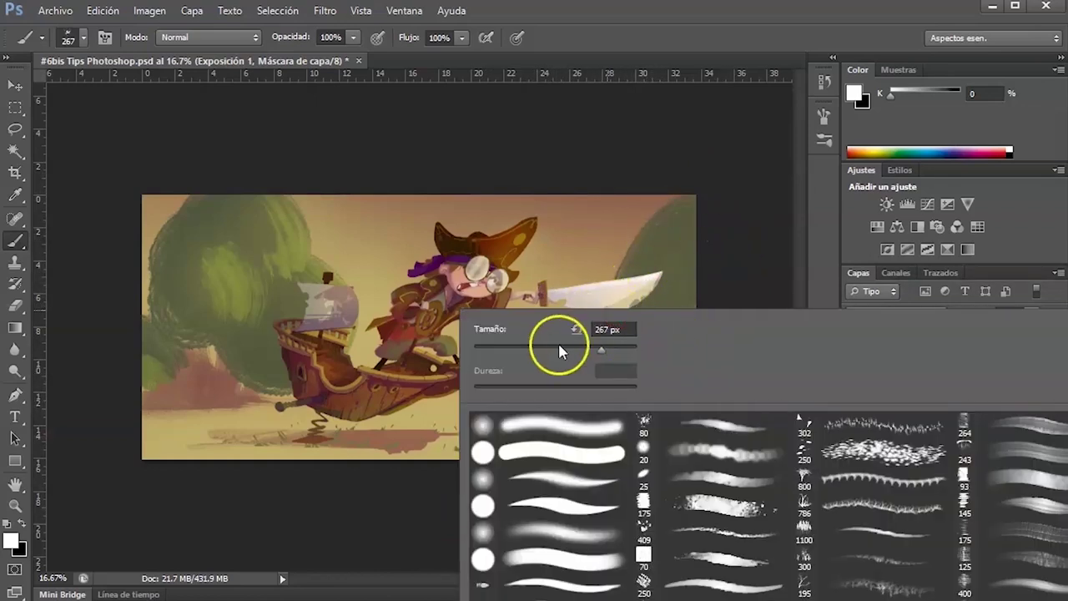
pyautogui.moveTo(559, 350); pyautogui.dragTo(534, 351)
pyautogui.click(696, 241)
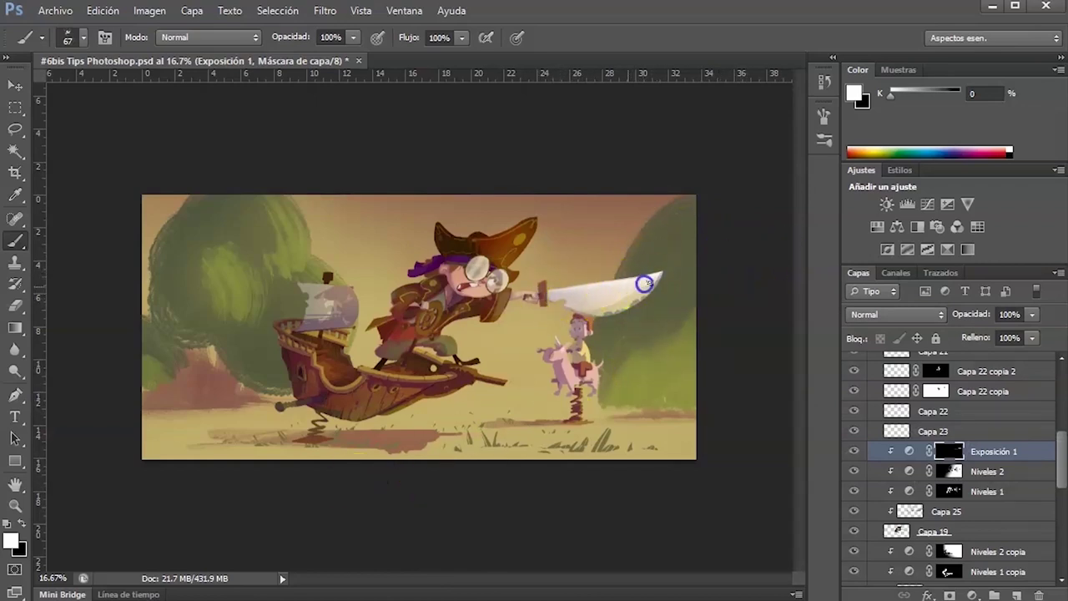
pyautogui.rightClick(656, 312)
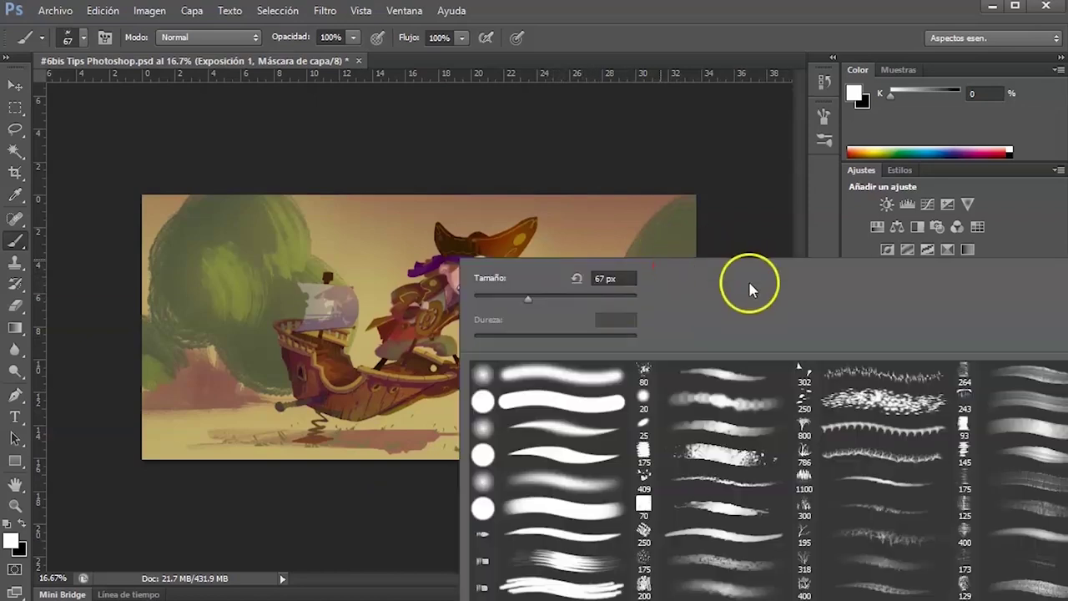
pyautogui.moveTo(574, 297); pyautogui.dragTo(569, 298)
pyautogui.click(652, 195)
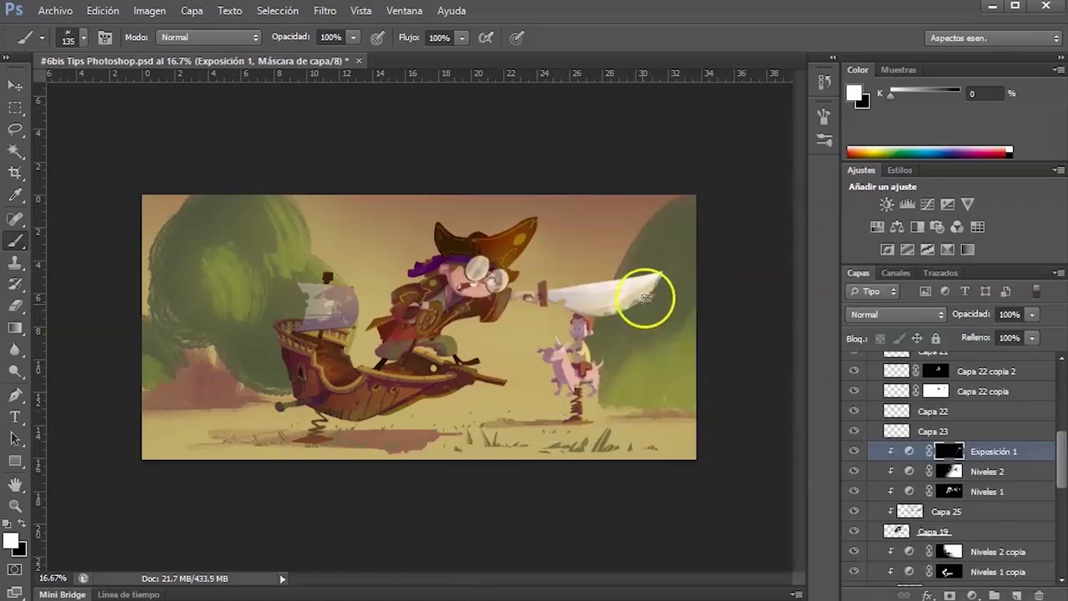
# Dab white on the Exposición 1 mask at the pirate's glasses and reduce the textured brush to 89 px.
pyautogui.click(504, 274)
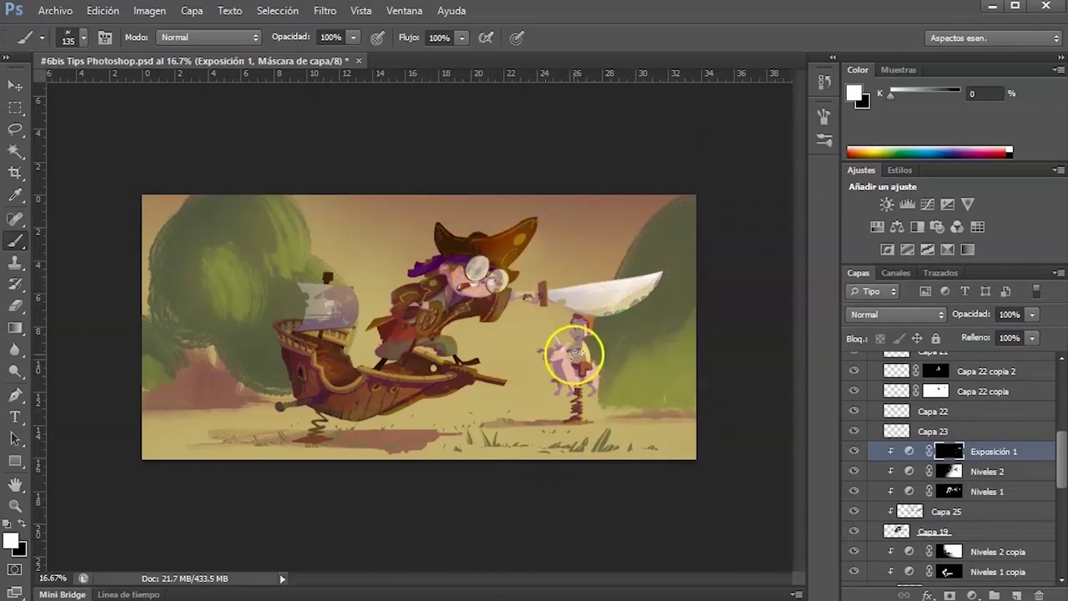
pyautogui.rightClick(541, 309)
pyautogui.click(549, 354)
pyautogui.click(732, 220)
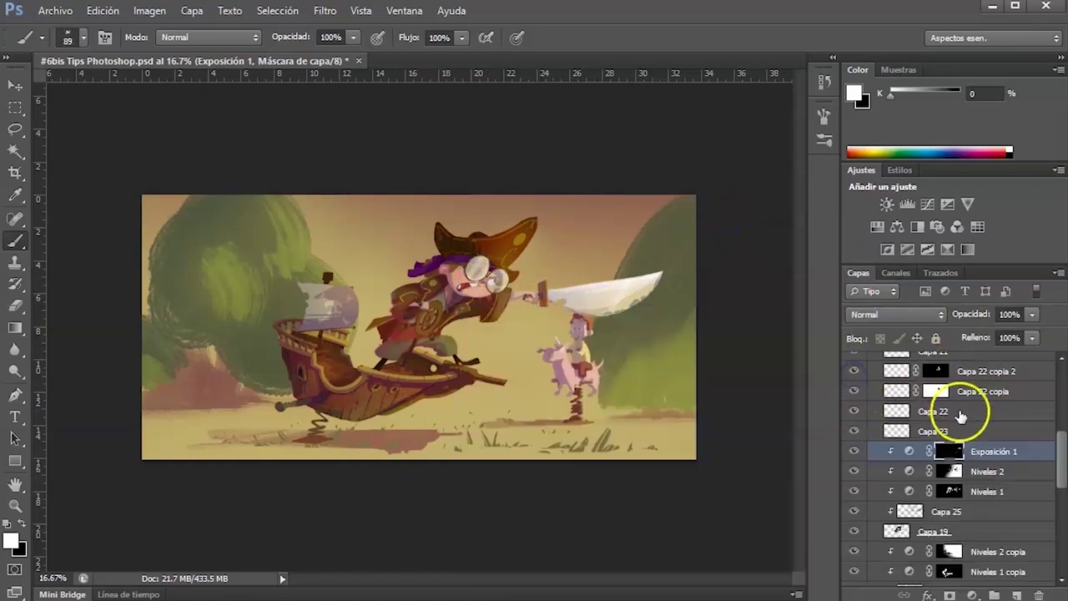
# Duplicate Exposición 1 above Capa 22 copia 2 and clip the copy to that layer.
pyautogui.click(852, 392)
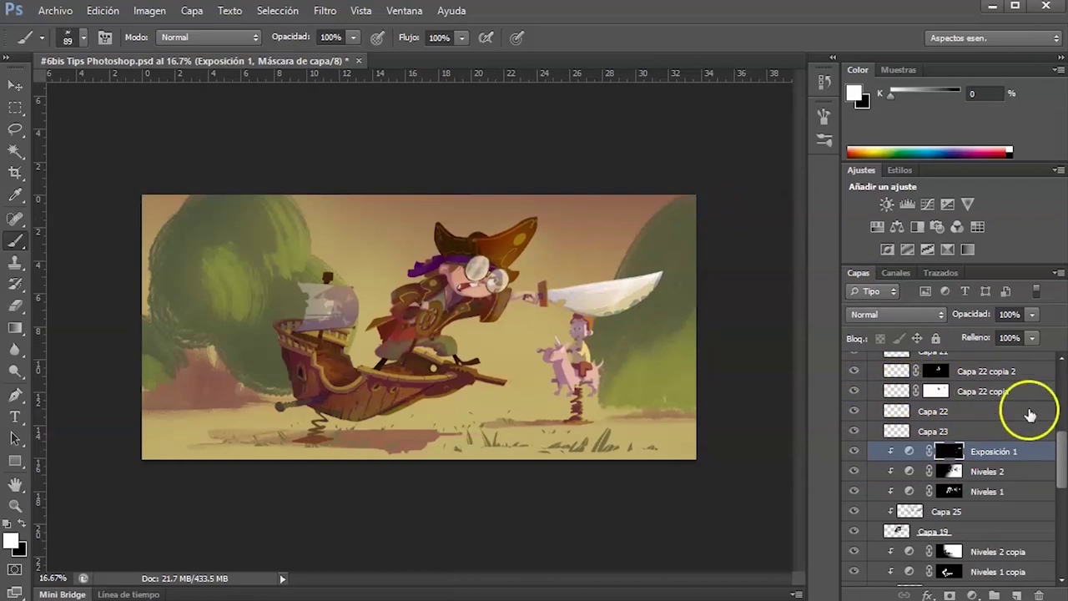
pyautogui.scroll(1, 1056, 445)
pyautogui.click(851, 379)
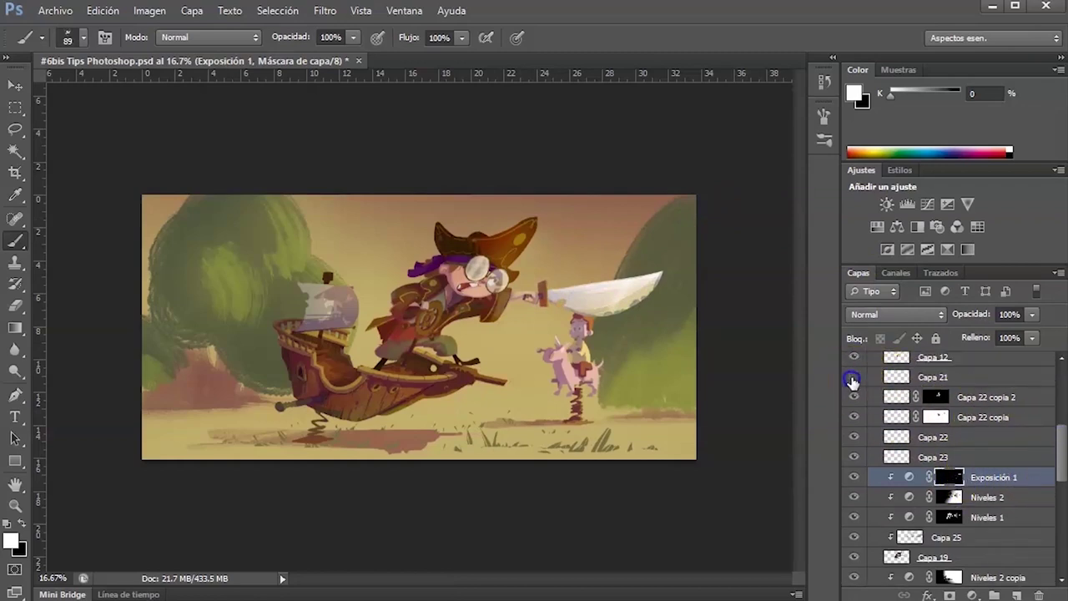
pyautogui.moveTo(976, 483); pyautogui.dragTo(964, 402)
pyautogui.hotkey('ctrl', 'alt', 'g')
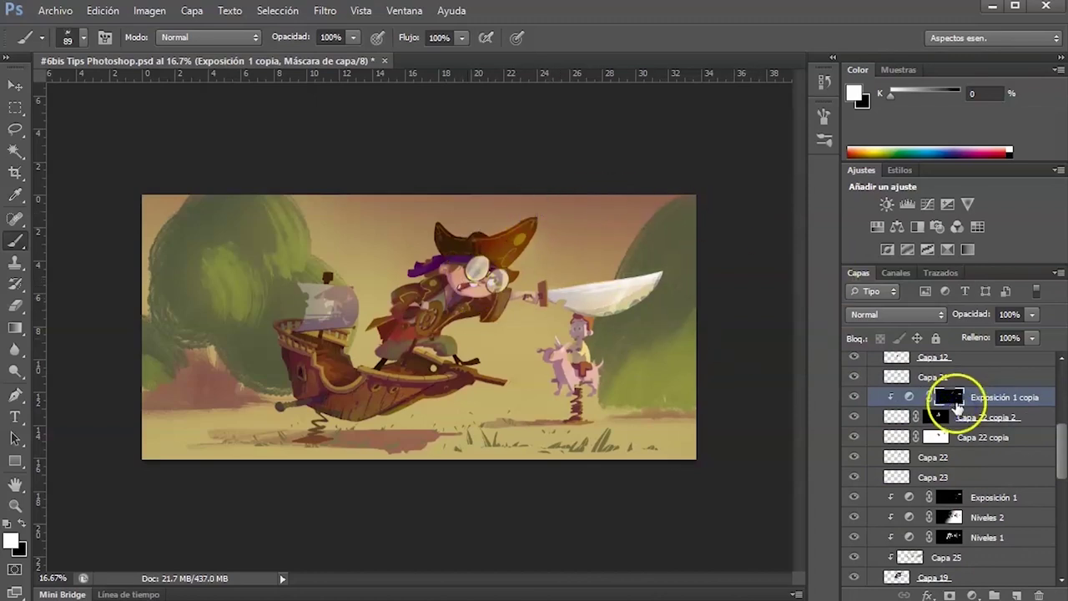
# Release the Exposición 1 copy's clipping mask and move it above Capa 17 in Grupo 1.
pyautogui.hotkey('ctrl', 'alt', 'g')
pyautogui.moveTo(1061, 455); pyautogui.dragTo(1062, 439)
pyautogui.moveTo(925, 470); pyautogui.dragTo(894, 392)
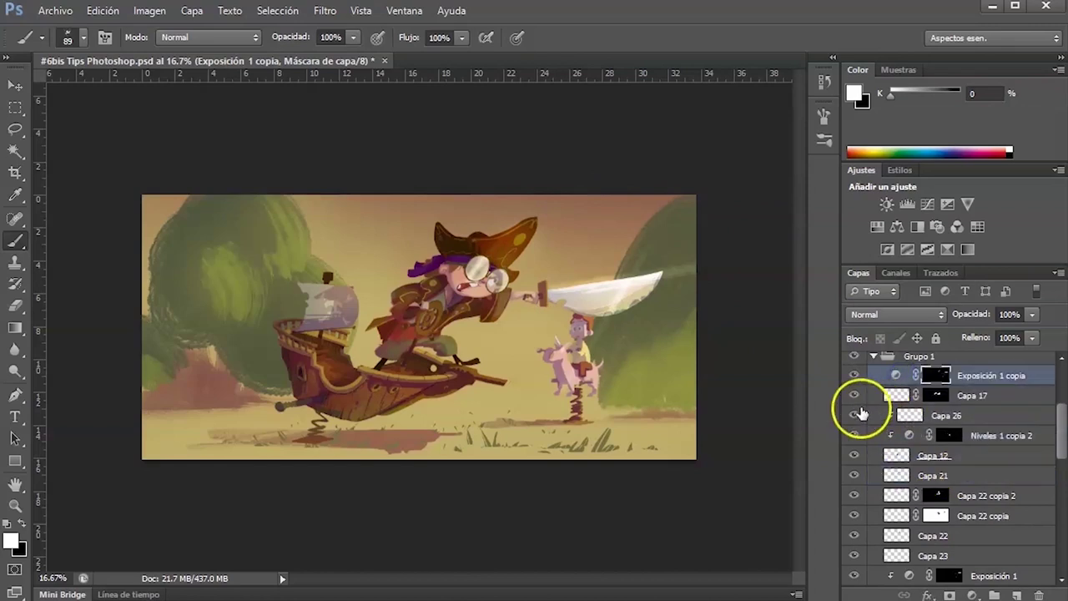
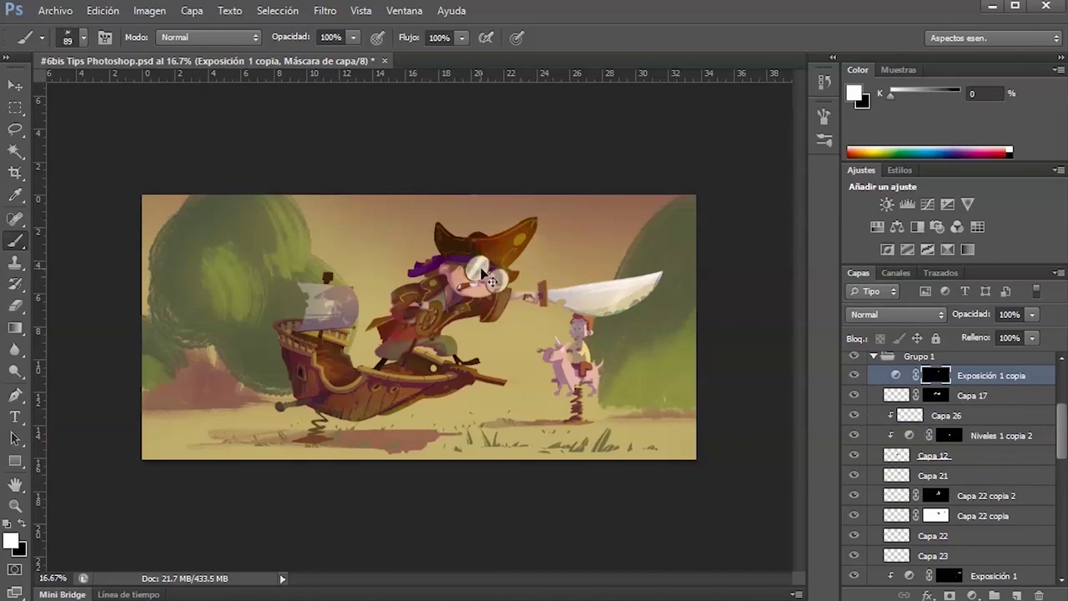
# Set the textured brush to 63 px and paint white on the Exposición 1 copia mask over the pirate's glasses.
pyautogui.rightClick(519, 279)
pyautogui.moveTo(531, 300); pyautogui.dragTo(521, 243)
pyautogui.click(522, 245)
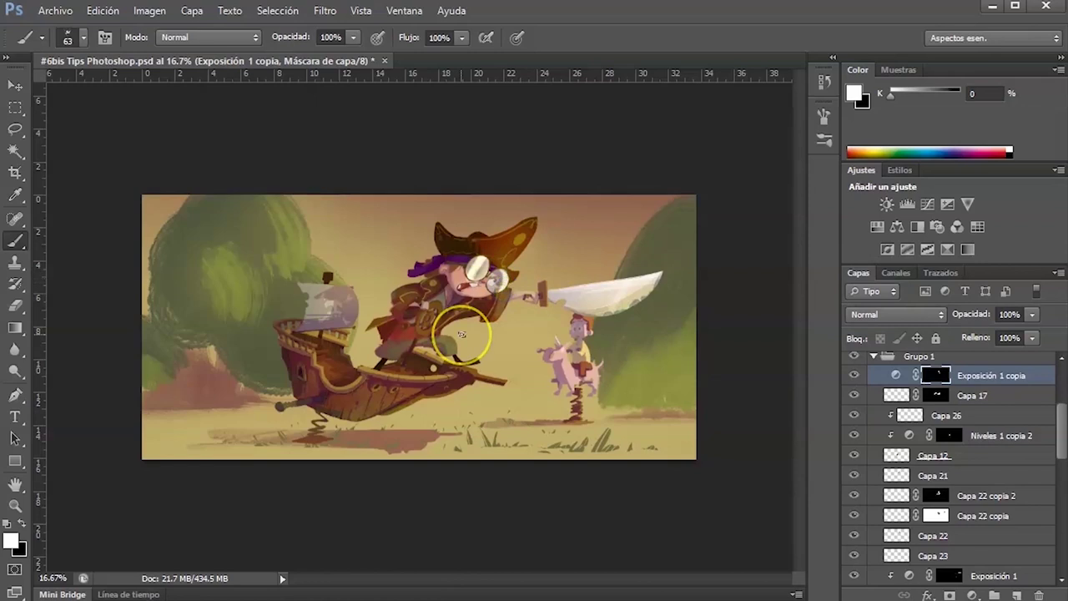
# Retouch the Exposición 1 copia mask around the pirate's glasses with black, using the textured brush at 114 px.
pyautogui.press('x')
pyautogui.rightClick(523, 282)
pyautogui.click(558, 305)
pyautogui.click(529, 231)
pyautogui.click(494, 260)
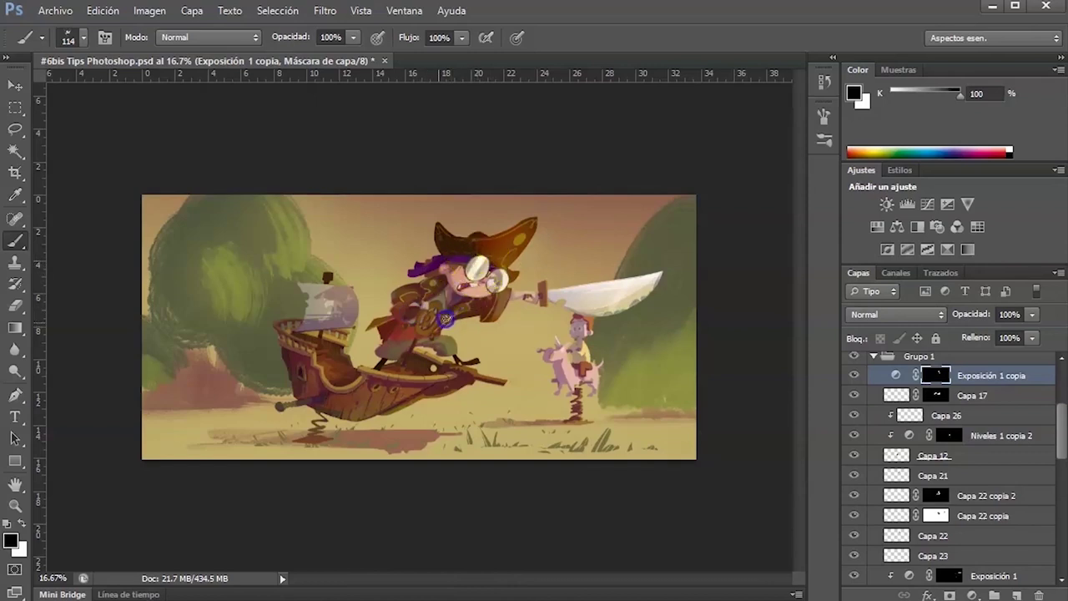
# Switch the painting colour to white and choose the tapered hard round brush at 54 px with 100% hardness.
pyautogui.moveTo(424, 420)
pyautogui.mouseDown()
pyautogui.moveTo(727, 358)
pyautogui.moveTo(660, 367)
pyautogui.mouseUp()
pyautogui.press('x')
pyautogui.click(484, 283)
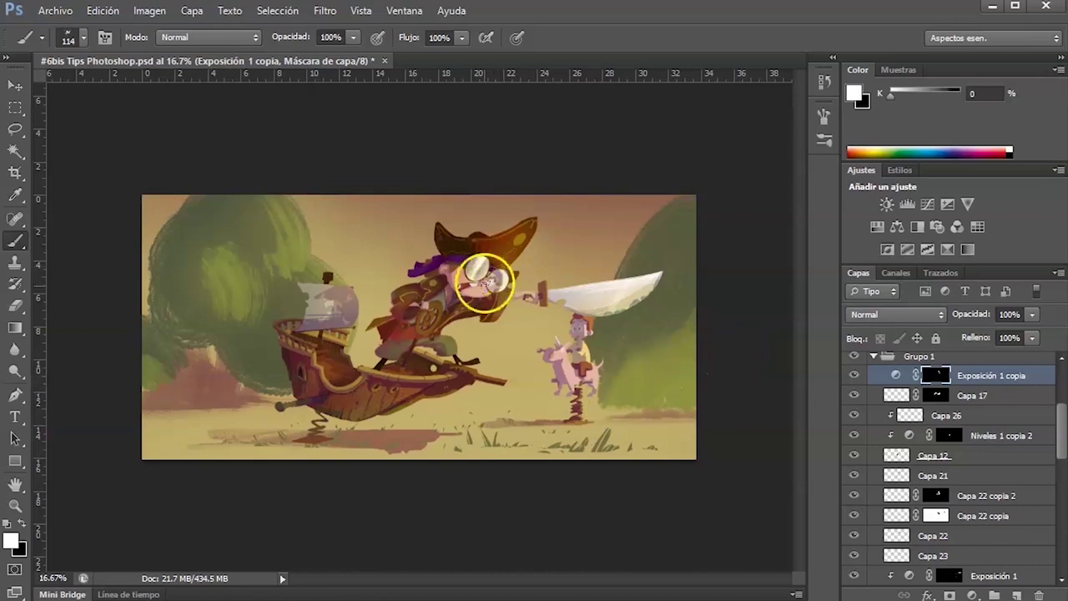
pyautogui.rightClick(559, 280)
pyautogui.click(517, 315)
pyautogui.click(558, 473)
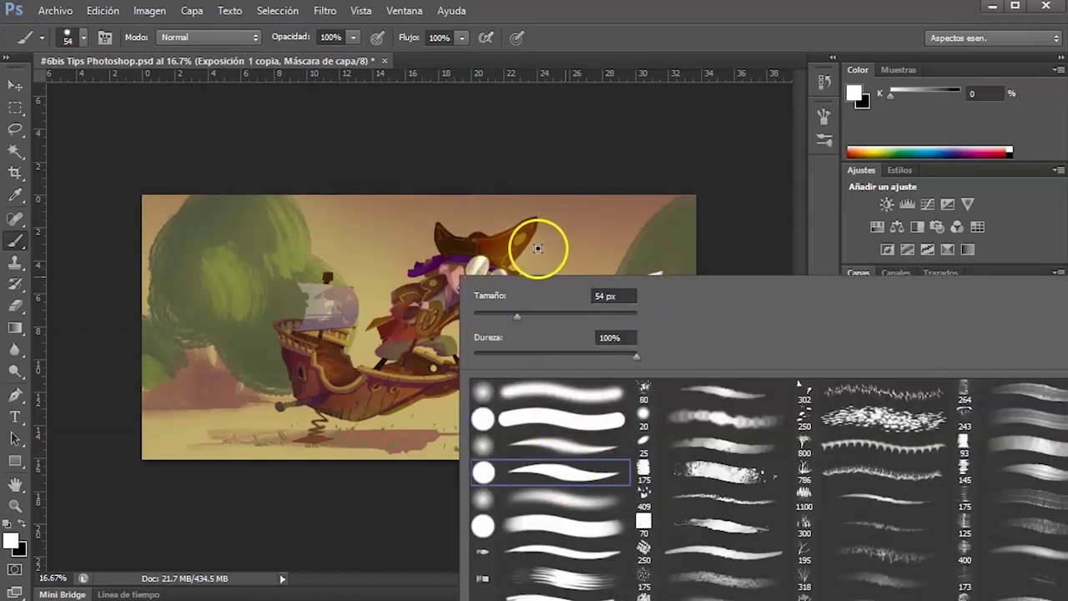
pyautogui.click(591, 176)
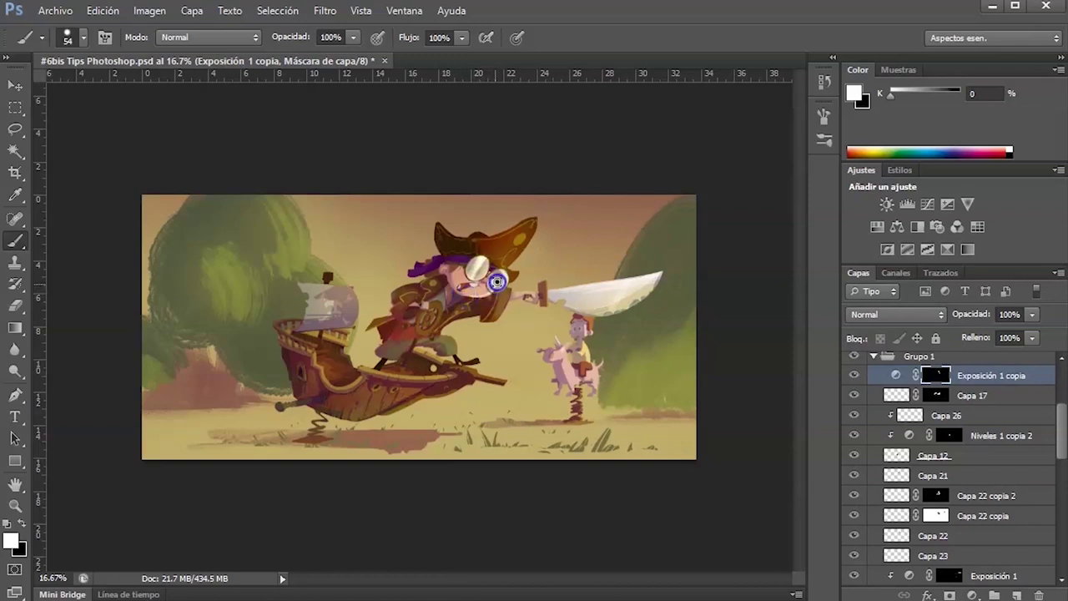
# Paint white on the Exposición 1 copia mask along the edge of the pirate's sword-arm sleeve.
pyautogui.moveTo(462, 296)
pyautogui.mouseDown()
pyautogui.moveTo(525, 333)
pyautogui.moveTo(612, 356)
pyautogui.moveTo(514, 298)
pyautogui.mouseUp()
pyautogui.moveTo(512, 282); pyautogui.dragTo(508, 308)
pyautogui.scroll(2, 517, 307)
pyautogui.moveTo(514, 297)
pyautogui.mouseDown()
pyautogui.moveTo(515, 262)
pyautogui.moveTo(502, 313)
pyautogui.moveTo(534, 214)
pyautogui.moveTo(516, 266)
pyautogui.mouseUp()
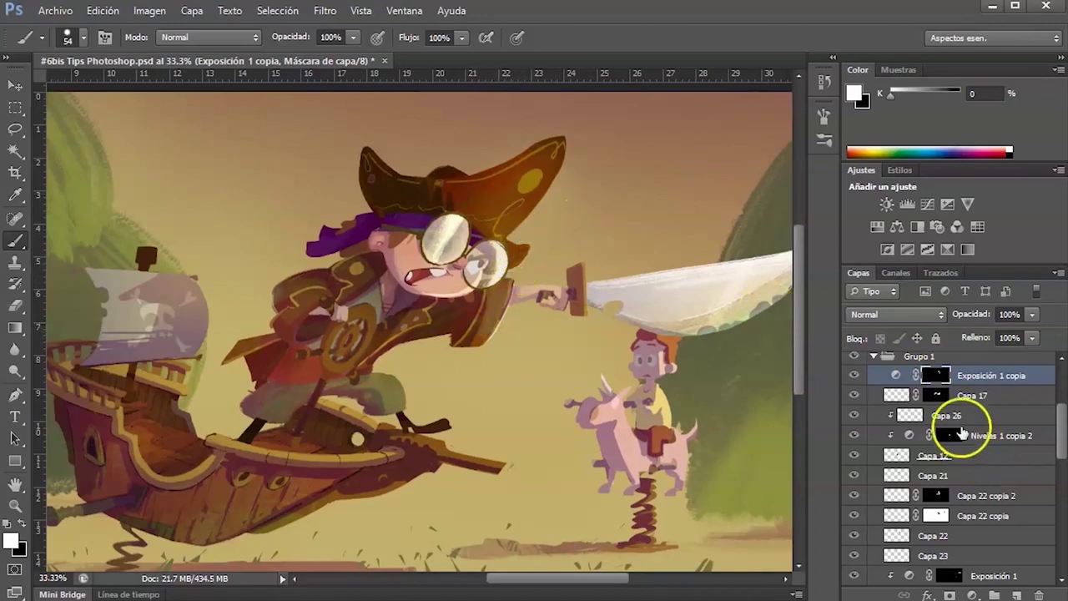
# Paint white on the Exposición 1 copia mask along the hair beside the glasses and the outer edge of the pirate's hat.
pyautogui.moveTo(1060, 428)
pyautogui.mouseDown()
pyautogui.moveTo(1063, 458)
pyautogui.moveTo(1062, 395)
pyautogui.moveTo(1062, 415)
pyautogui.mouseUp()
pyautogui.keyDown('ctrl'); pyautogui.click(900, 547); pyautogui.keyUp('ctrl')
pyautogui.hotkey('ctrl', 'd')
pyautogui.moveTo(510, 270); pyautogui.dragTo(512, 268)
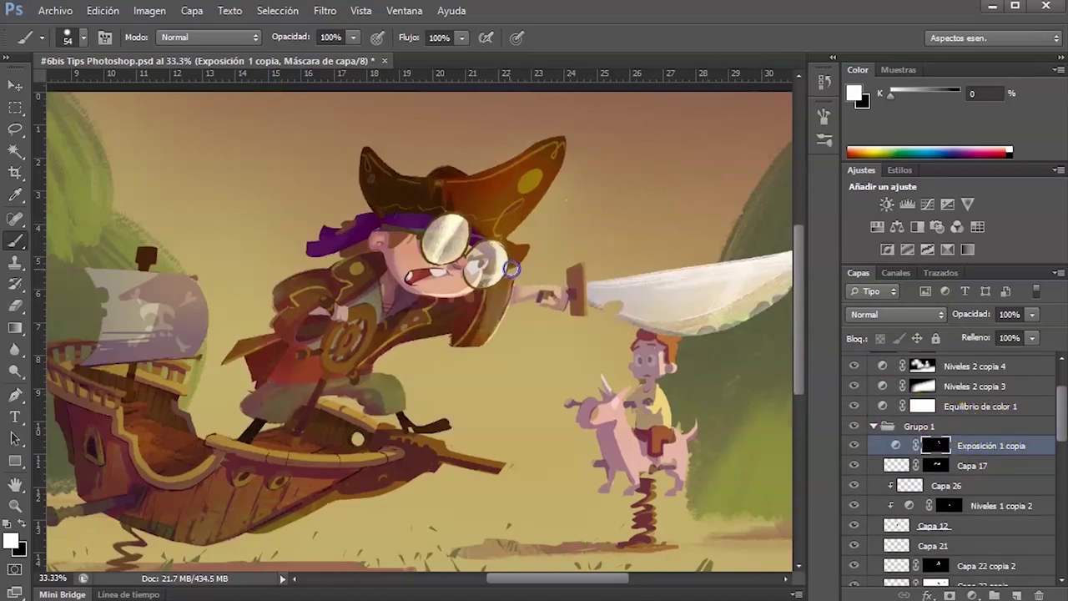
pyautogui.moveTo(570, 125); pyautogui.dragTo(565, 148)
pyautogui.moveTo(551, 188); pyautogui.dragTo(553, 190)
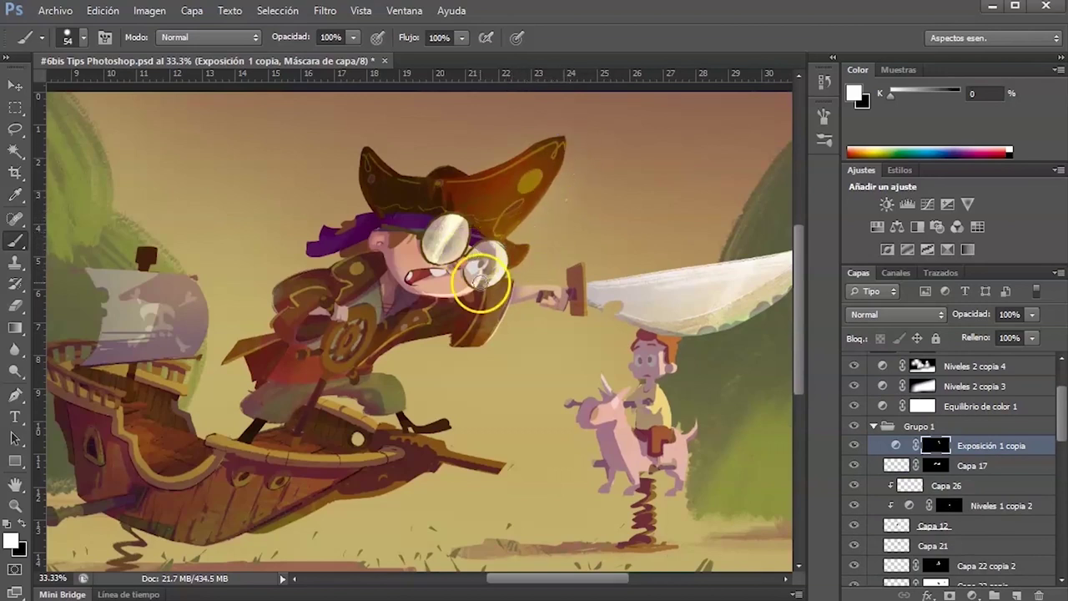
# Retouch the Exposición 1 copia mask around the pirate's teeth, chin and the lens nearest the sword, alternating black and white.
pyautogui.press('x')
pyautogui.moveTo(466, 289); pyautogui.dragTo(478, 285)
pyautogui.press('x')
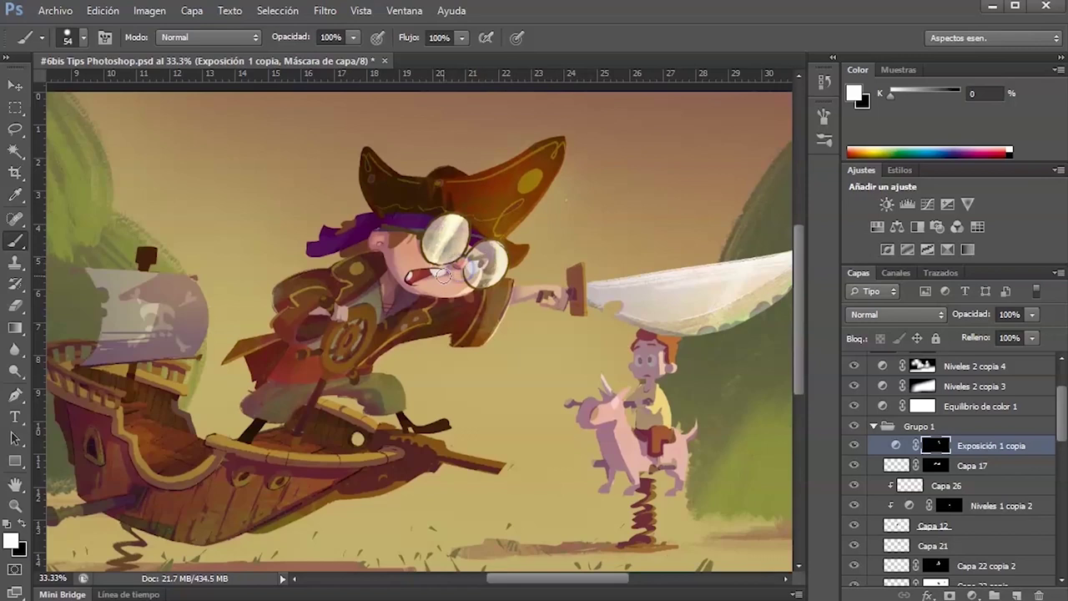
pyautogui.moveTo(445, 272); pyautogui.dragTo(448, 270)
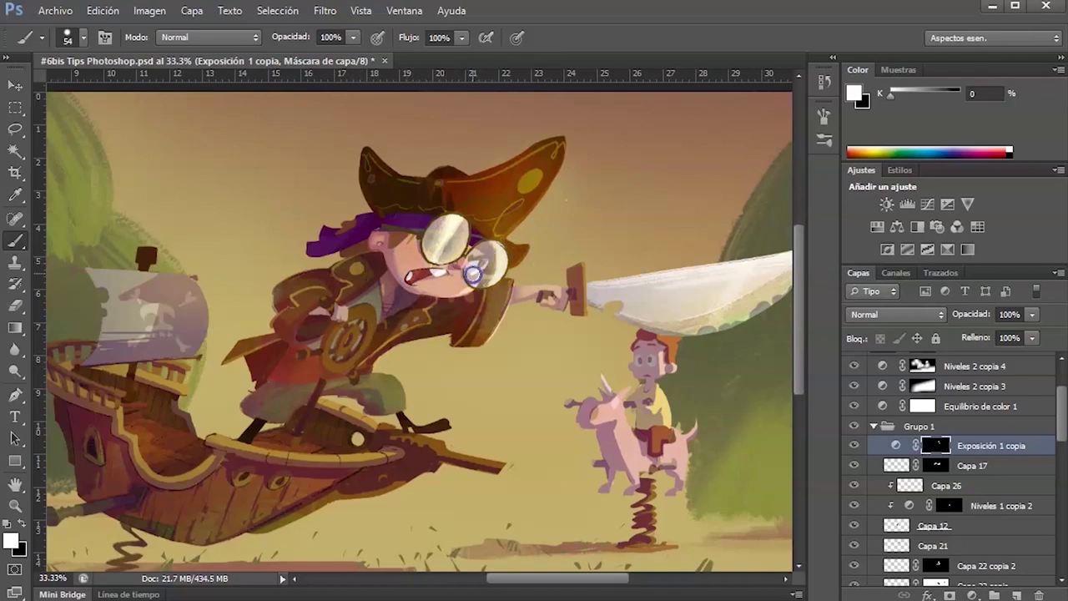
pyautogui.click(476, 265)
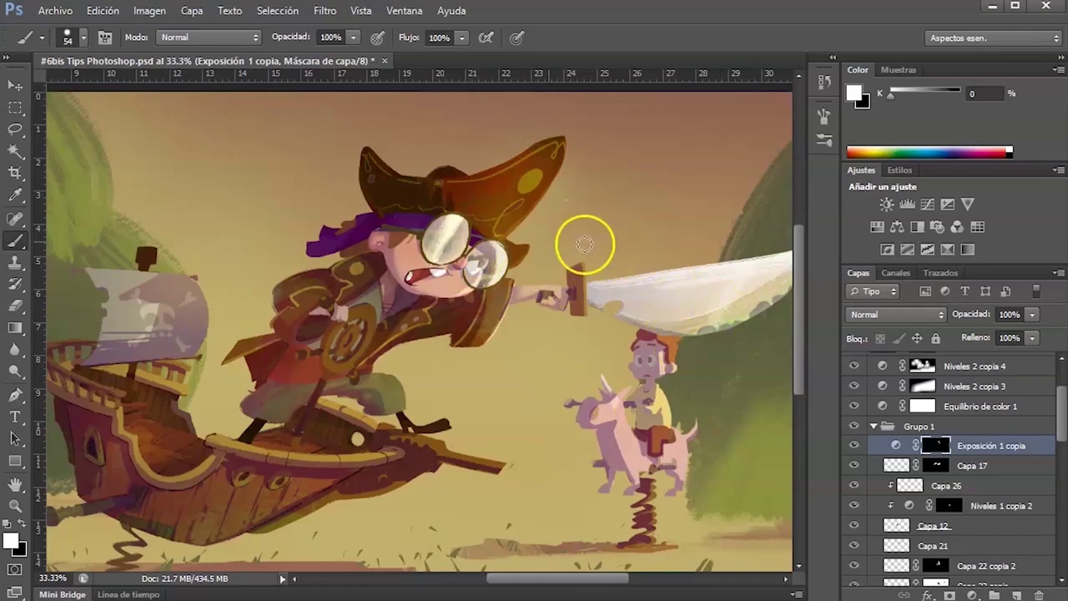
pyautogui.press('x')
pyautogui.click(473, 269)
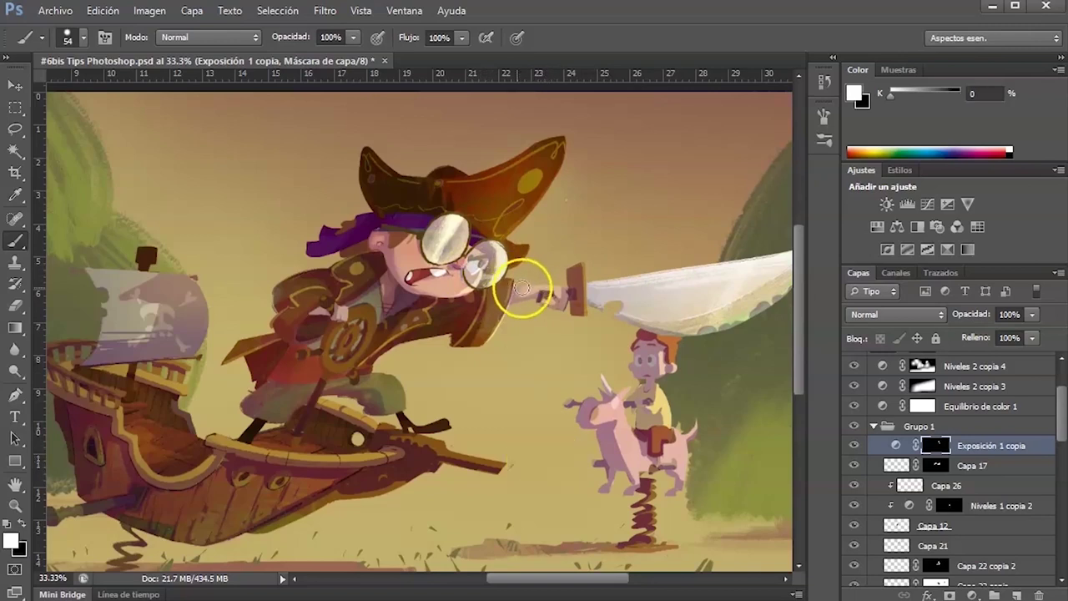
# Paint white on the Exposición 1 copia mask over the pirate's forearm, the hair above the glasses, the trousers and the shoes.
pyautogui.moveTo(557, 285)
pyautogui.mouseDown()
pyautogui.moveTo(589, 288)
pyautogui.moveTo(514, 290)
pyautogui.mouseUp()
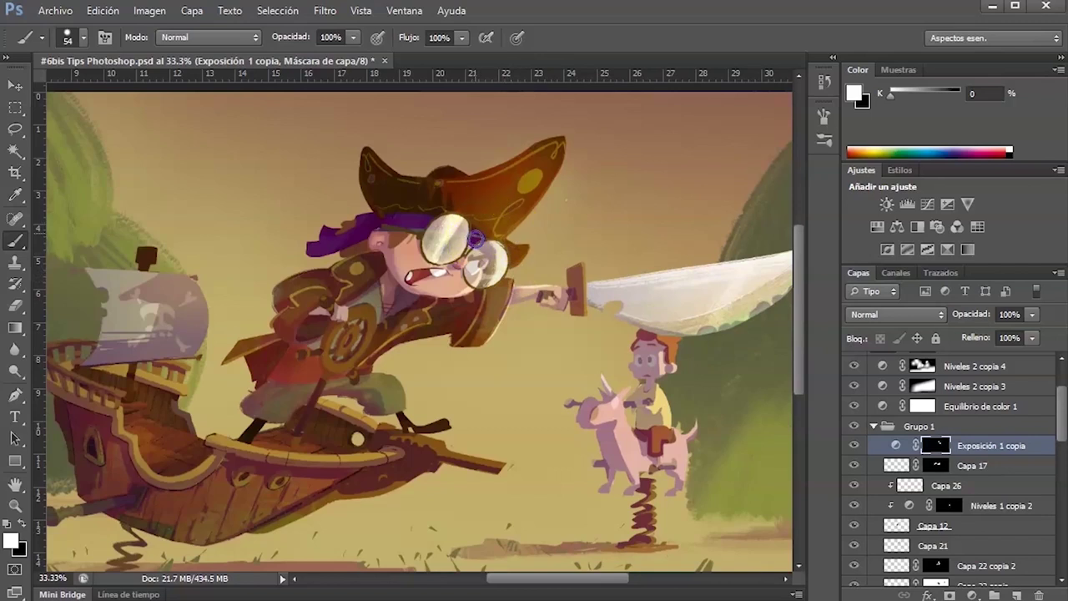
pyautogui.moveTo(507, 239); pyautogui.dragTo(473, 242)
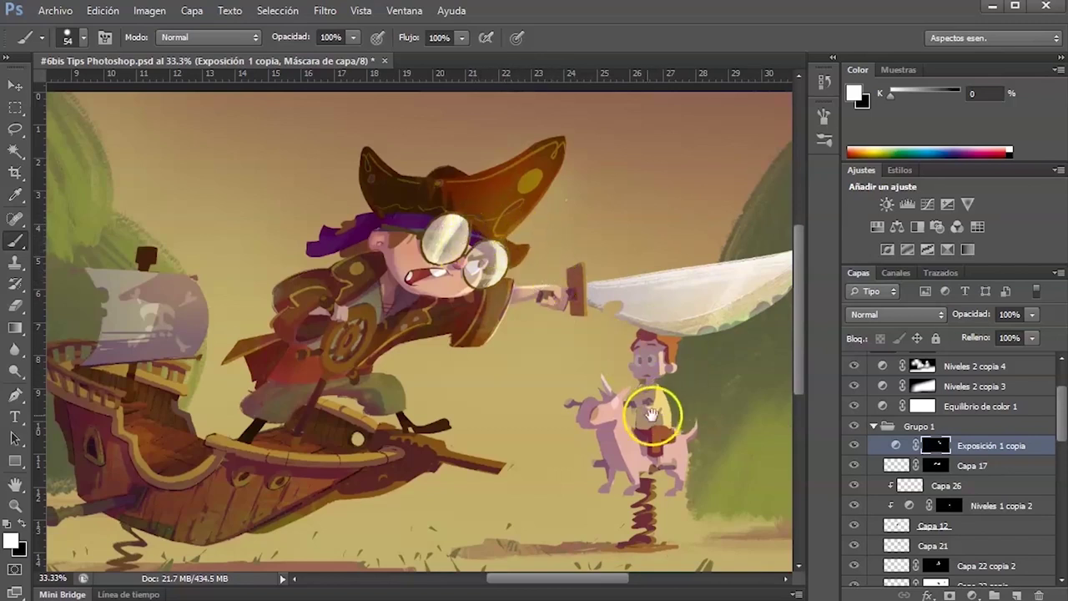
pyautogui.moveTo(647, 411); pyautogui.dragTo(629, 389)
pyautogui.moveTo(569, 320)
pyautogui.mouseDown()
pyautogui.moveTo(568, 242)
pyautogui.moveTo(566, 311)
pyautogui.moveTo(694, 332)
pyautogui.mouseUp()
pyautogui.moveTo(508, 305)
pyautogui.mouseDown()
pyautogui.moveTo(463, 343)
pyautogui.moveTo(506, 341)
pyautogui.moveTo(472, 345)
pyautogui.mouseUp()
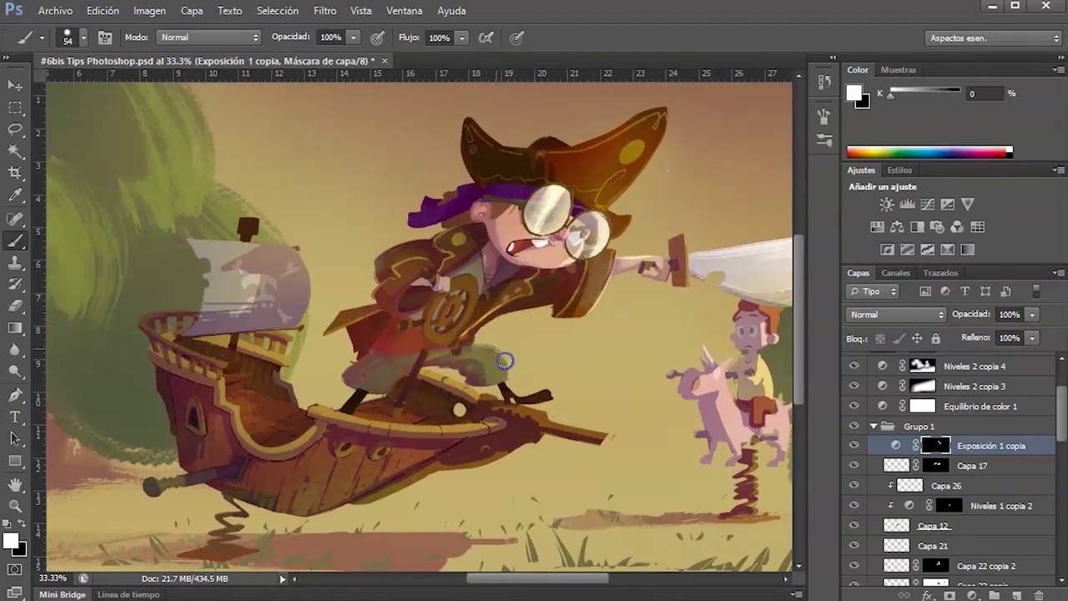
pyautogui.moveTo(539, 397); pyautogui.dragTo(532, 399)
pyautogui.click(563, 421)
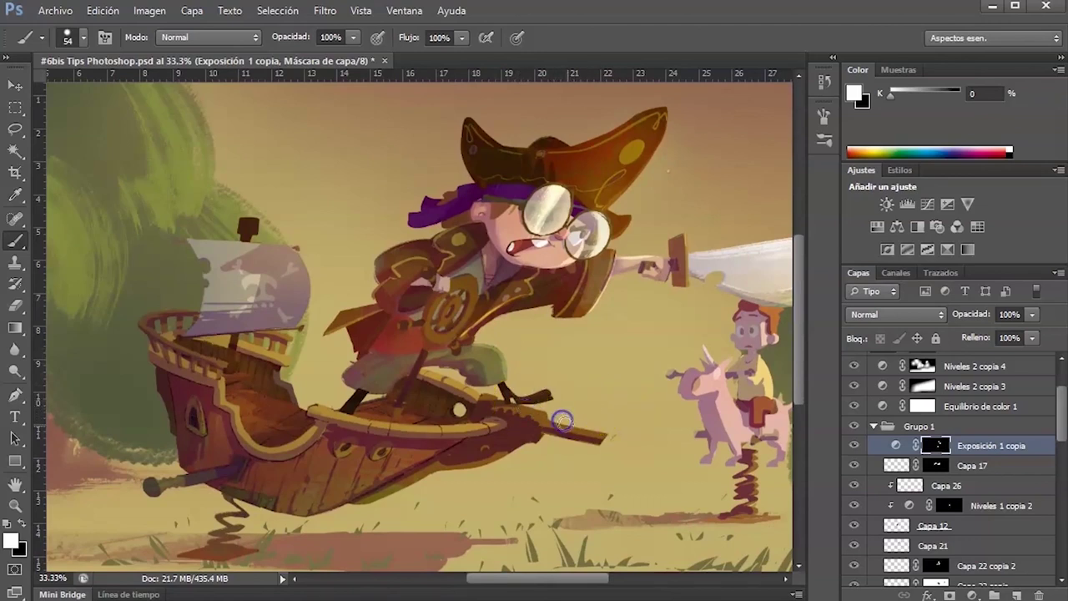
pyautogui.moveTo(384, 392)
pyautogui.mouseDown()
pyautogui.moveTo(390, 385)
pyautogui.moveTo(378, 392)
pyautogui.mouseUp()
# Load the ship outline from Capa 21 as a selection and hide the selection edges.
pyautogui.hotkey('ctrl', '-')
pyautogui.hotkey('ctrl', '-')
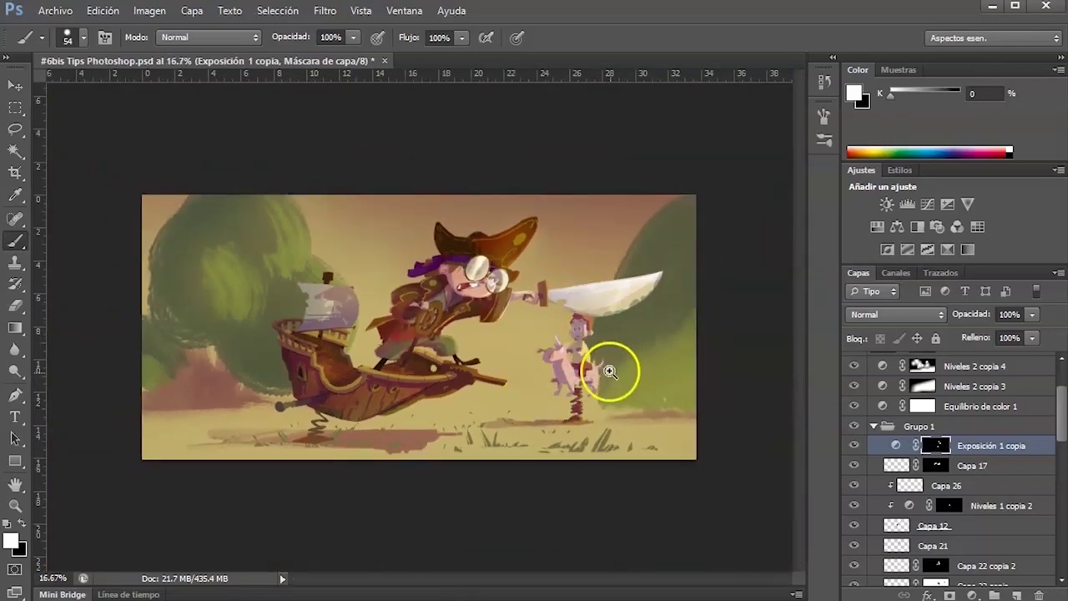
pyautogui.keyDown('ctrl'); pyautogui.click(608, 369); pyautogui.keyUp('ctrl')
pyautogui.moveTo(1058, 421)
pyautogui.mouseDown()
pyautogui.moveTo(1060, 509)
pyautogui.moveTo(1061, 420)
pyautogui.mouseUp()
pyautogui.keyDown('ctrl'); pyautogui.click(901, 492); pyautogui.keyUp('ctrl')
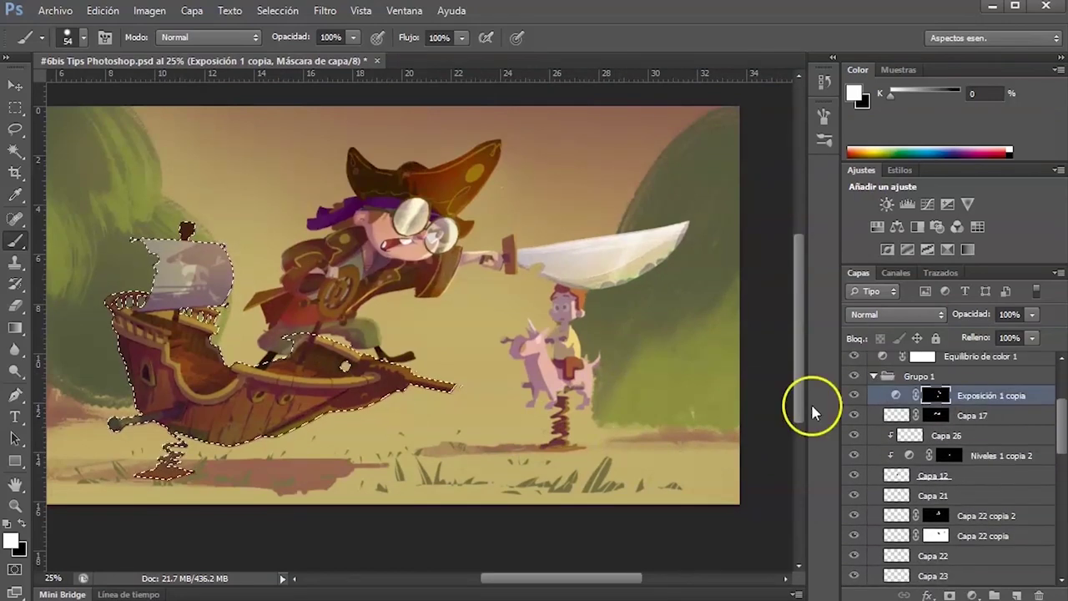
pyautogui.hotkey('ctrl', 'h')
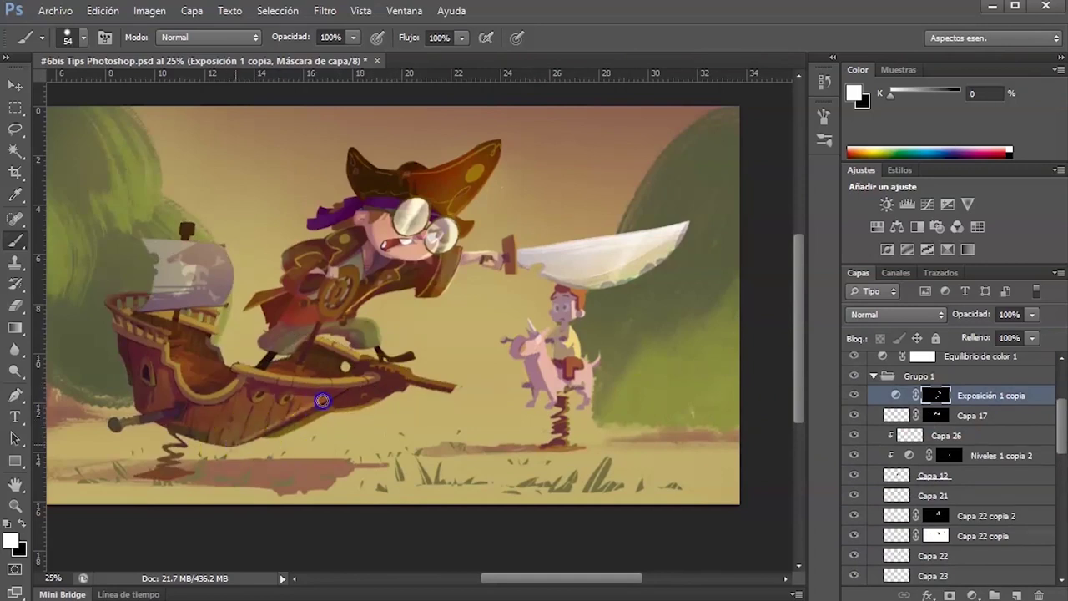
# Paint white on the Exposición 1 copia mask along the underside of the ship's hull.
pyautogui.moveTo(313, 403); pyautogui.dragTo(265, 432)
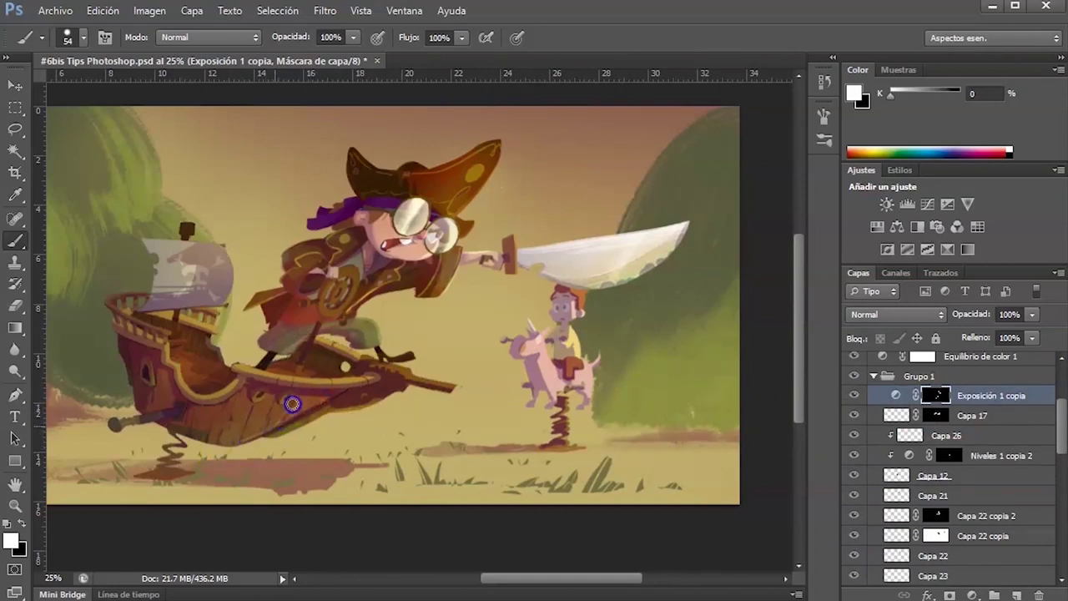
pyautogui.moveTo(326, 410); pyautogui.dragTo(329, 411)
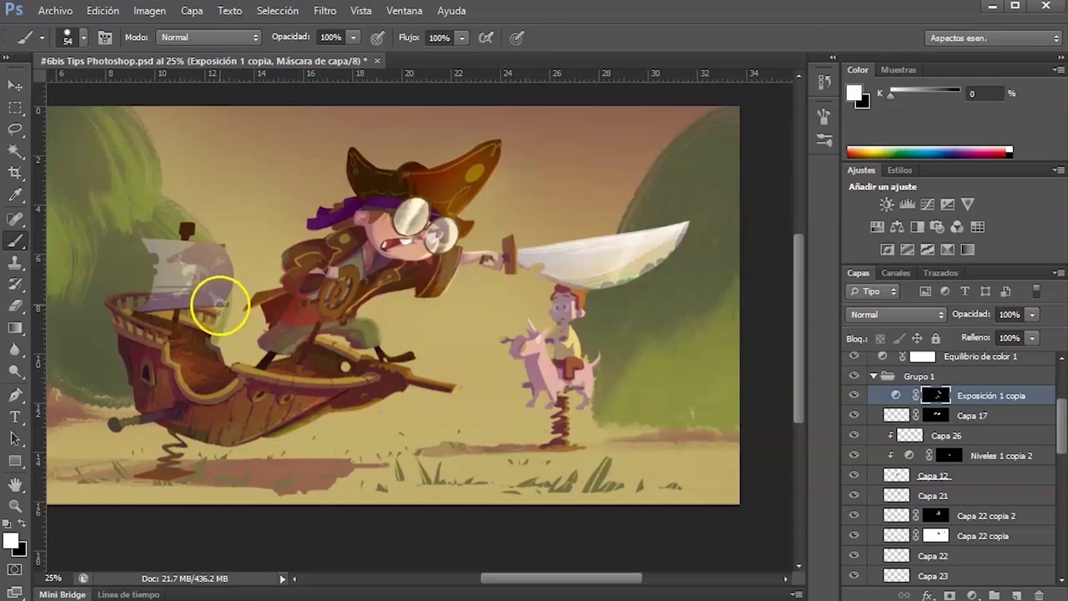
pyautogui.hotkey('ctrl', '-')
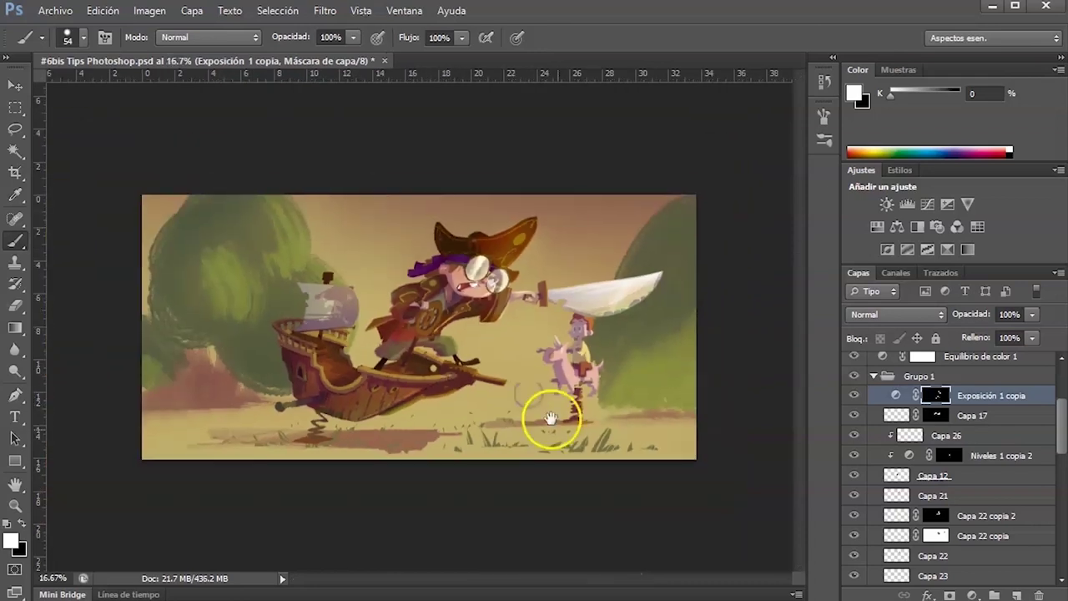
# Compare the illustration with and without Niveles 2 copia 4, leaving that adjustment layer hidden and selected.
pyautogui.press('v')
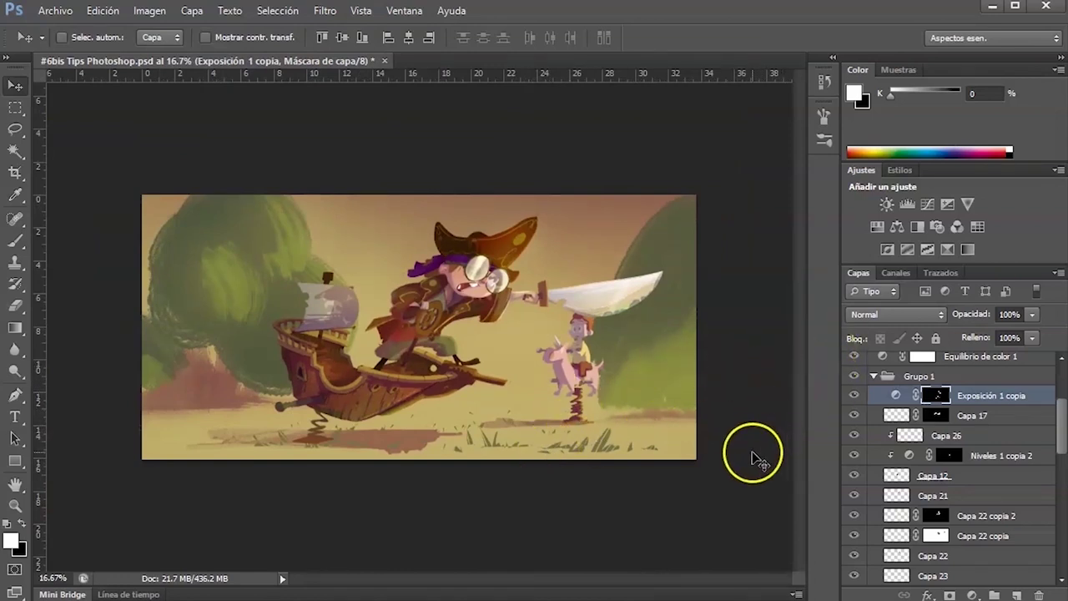
pyautogui.moveTo(1058, 417); pyautogui.dragTo(1058, 381)
pyautogui.click(853, 443)
pyautogui.click(853, 442)
pyautogui.click(853, 443)
pyautogui.click(853, 442)
pyautogui.click(853, 442)
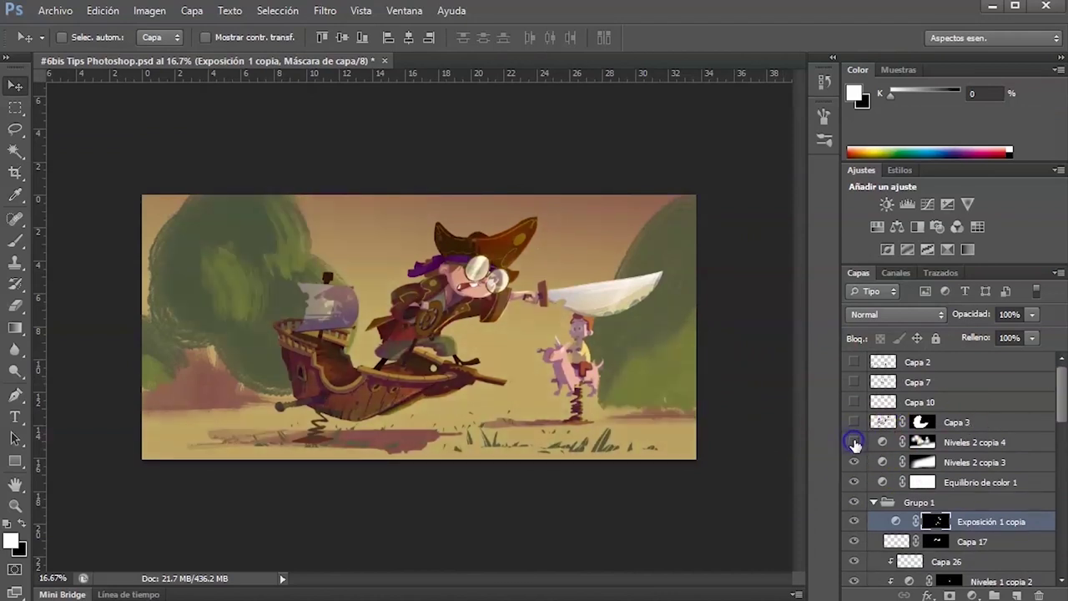
pyautogui.click(853, 482)
pyautogui.click(853, 443)
pyautogui.click(853, 442)
pyautogui.click(899, 443)
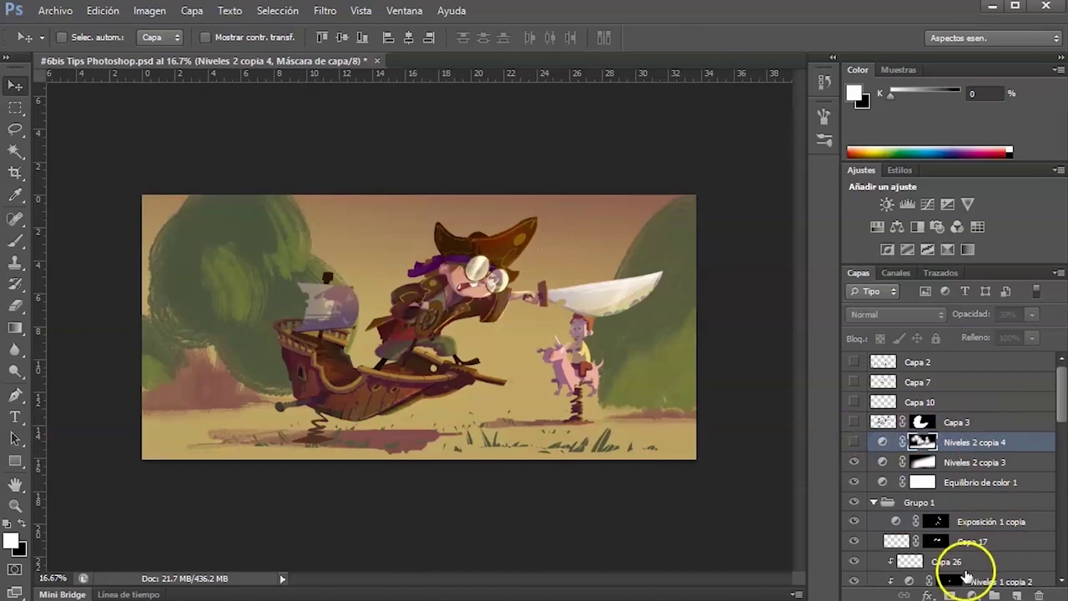
# Add an Exposure adjustment layer above Niveles 2 copia 4 with Exposición set to +0.39.
pyautogui.click(972, 595)
pyautogui.click(1014, 348)
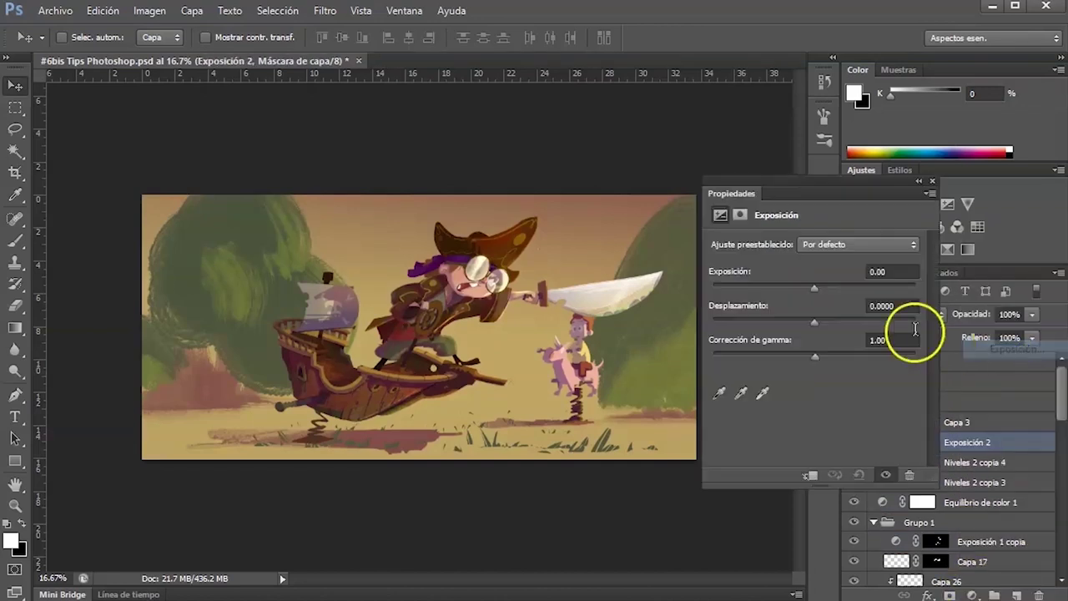
pyautogui.moveTo(816, 287); pyautogui.dragTo(817, 288)
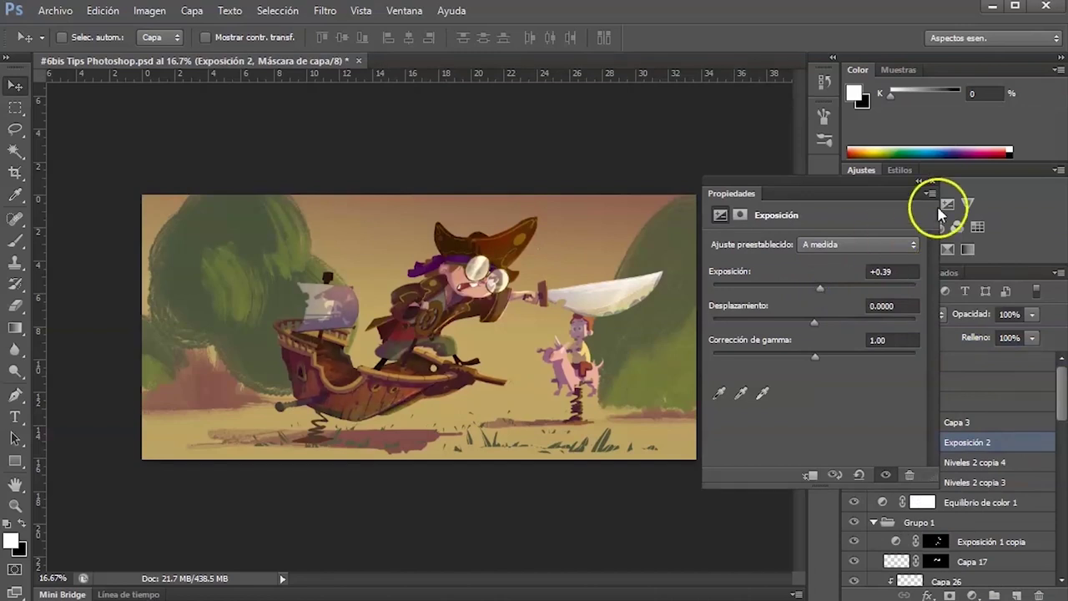
pyautogui.click(933, 182)
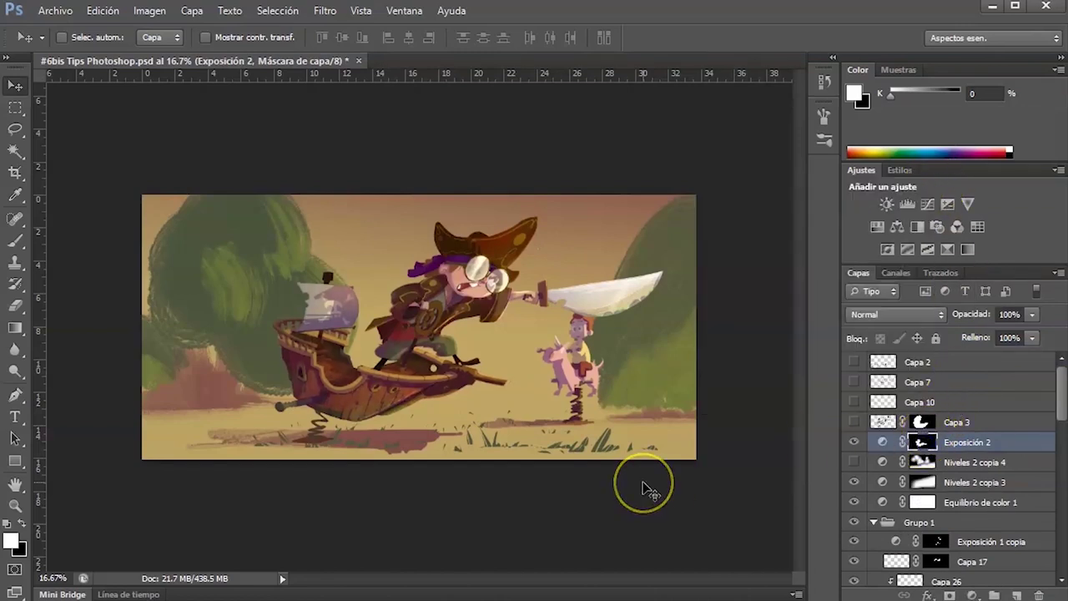
# Make the Exposición 2 mask fully white and compare the image with and without the adjustment, leaving the layer hidden.
pyautogui.hotkey('ctrl', 'BackSpace')
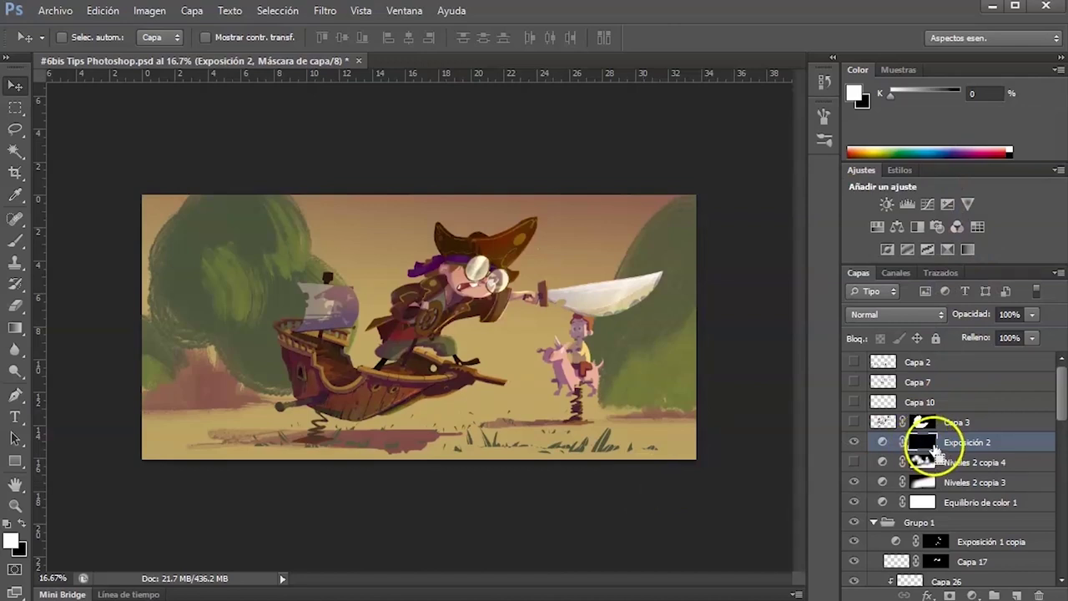
pyautogui.hotkey('ctrl', 'i')
pyautogui.click(853, 442)
pyautogui.click(854, 441)
pyautogui.click(854, 442)
pyautogui.click(854, 442)
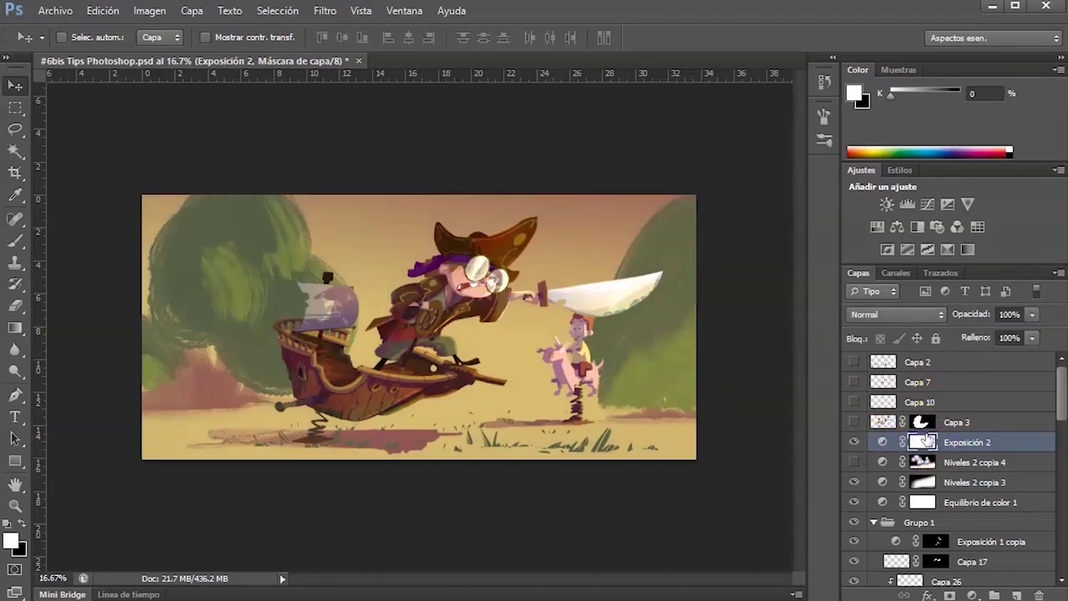
pyautogui.click(853, 441)
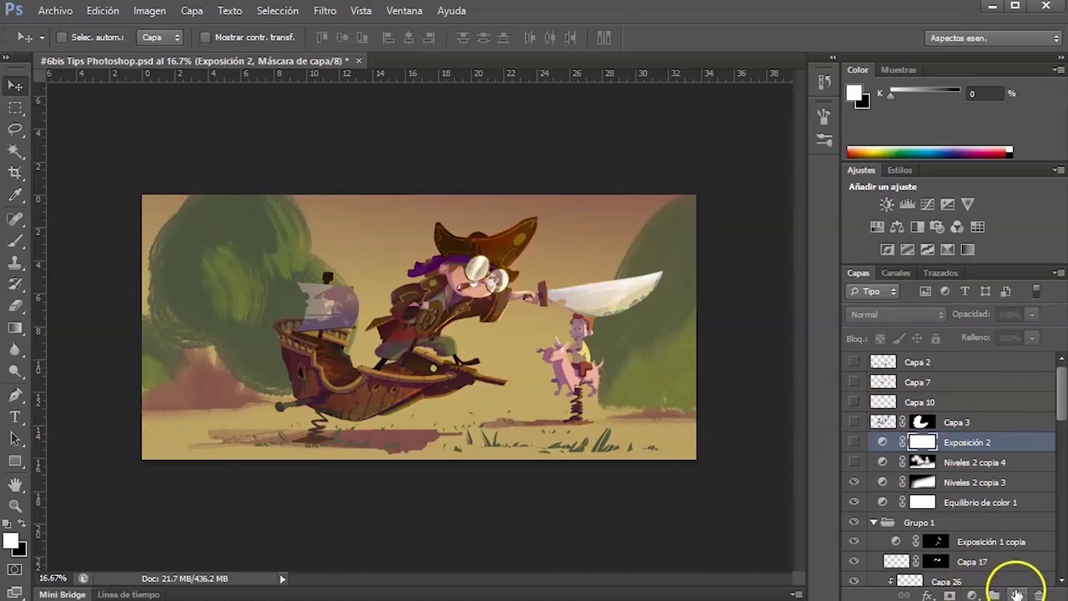
# Create a new layer above Exposición 2 and set its blending mode to Sobreexponer color.
pyautogui.click(1017, 594)
pyautogui.click(928, 317)
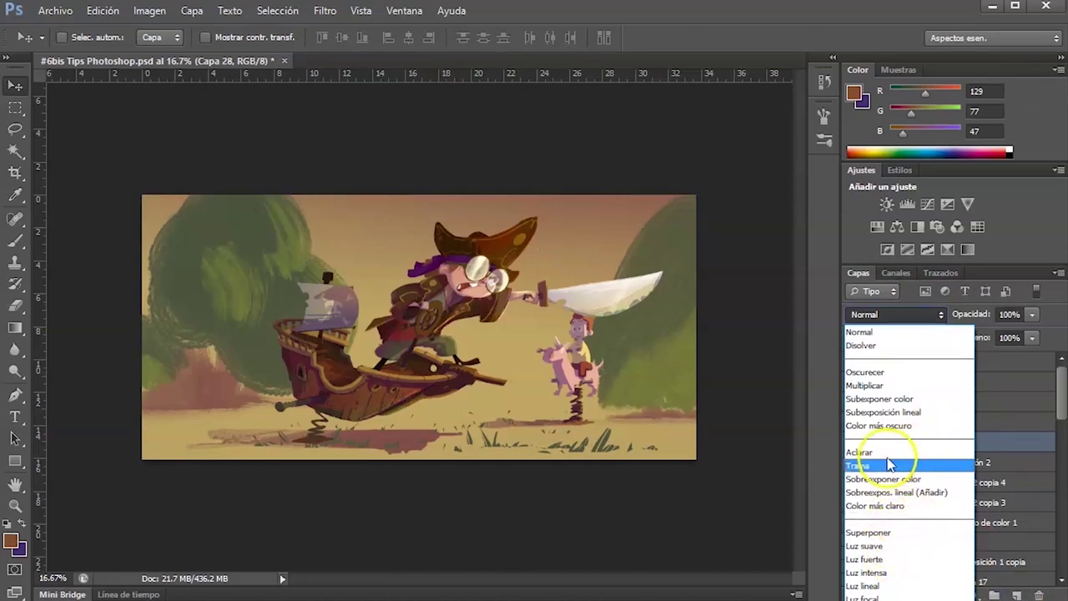
pyautogui.click(912, 482)
pyautogui.rightClick(594, 339)
pyautogui.press('Escape')
# Choose the soft round brush at 166 px with 0% hardness for painting on the new layer.
pyautogui.press('b')
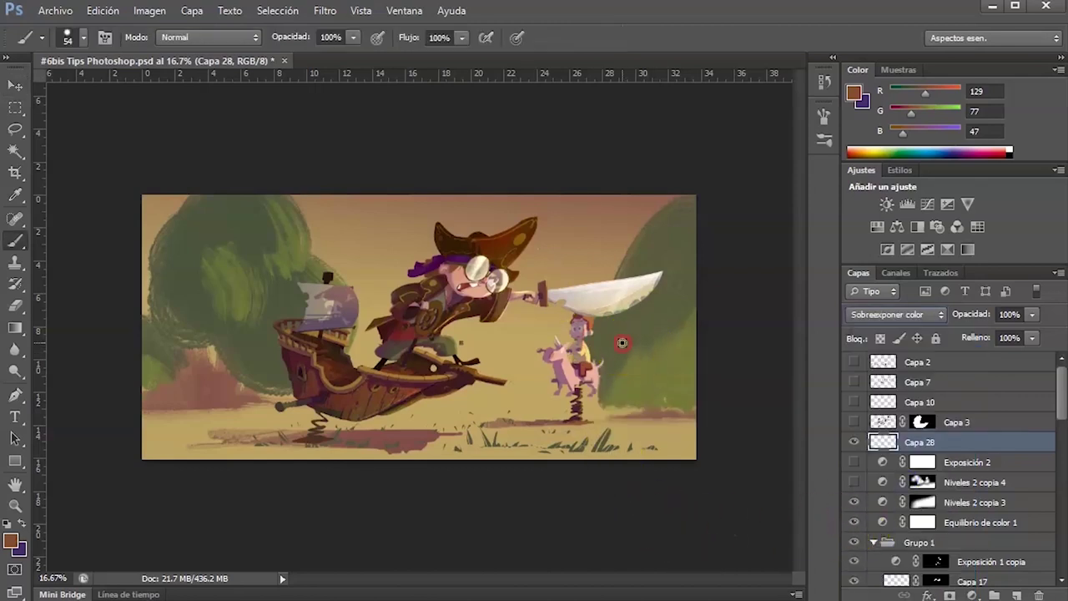
pyautogui.rightClick(624, 343)
pyautogui.click(600, 458)
pyautogui.click(580, 381)
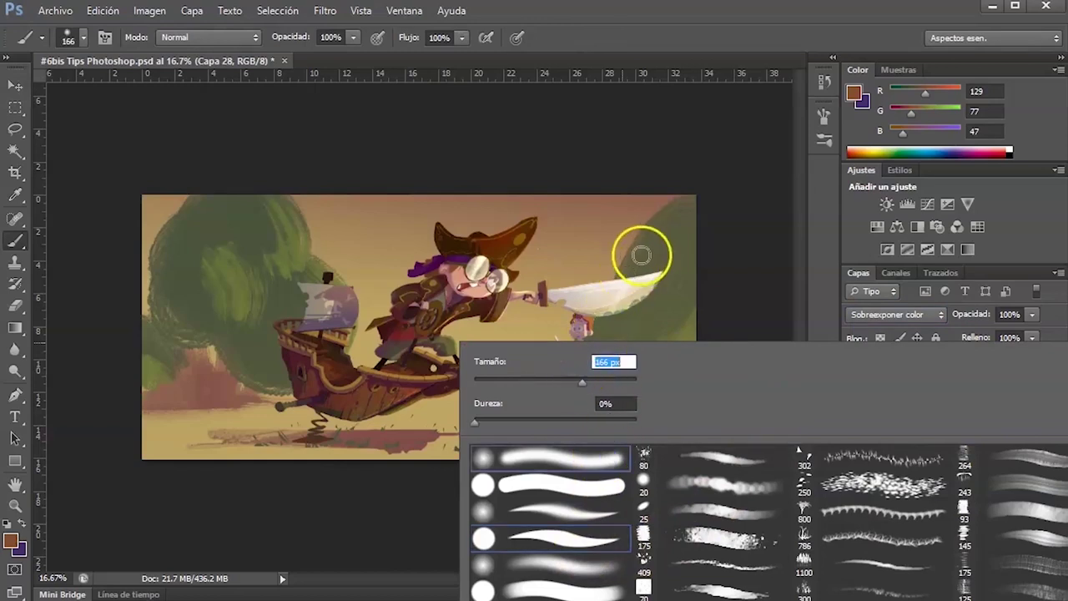
pyautogui.click(706, 191)
# Paint brown glow strokes over the sword blade on Capa 28, lowering the brush opacity to 20%.
pyautogui.moveTo(620, 284)
pyautogui.mouseDown()
pyautogui.moveTo(606, 319)
pyautogui.moveTo(584, 289)
pyautogui.moveTo(546, 286)
pyautogui.moveTo(658, 303)
pyautogui.mouseUp()
pyautogui.click(610, 314)
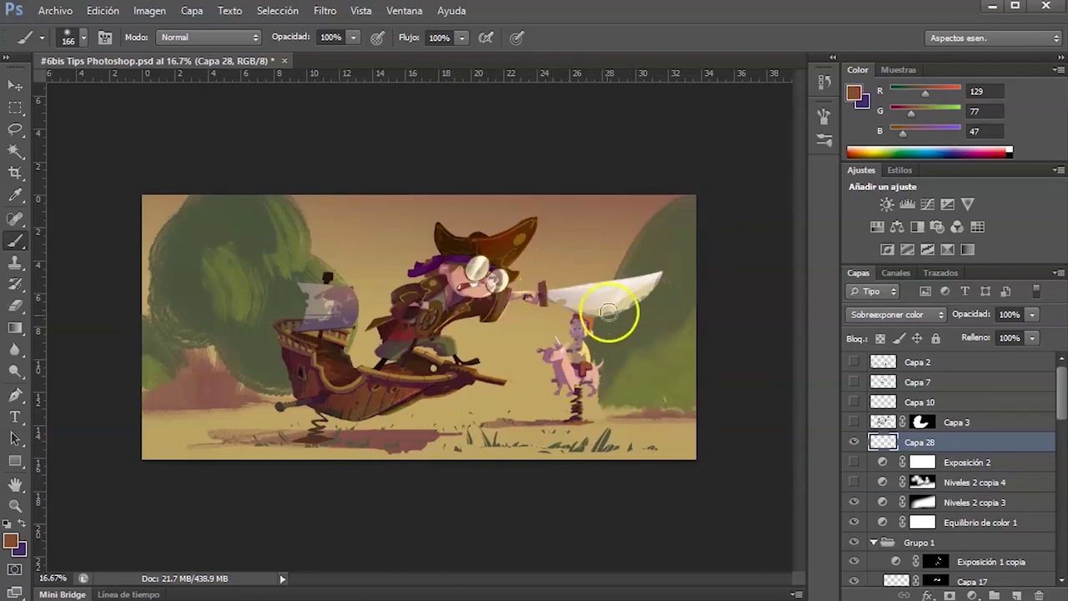
pyautogui.press('2')
pyautogui.moveTo(554, 289)
pyautogui.mouseDown()
pyautogui.moveTo(650, 275)
pyautogui.moveTo(554, 293)
pyautogui.mouseUp()
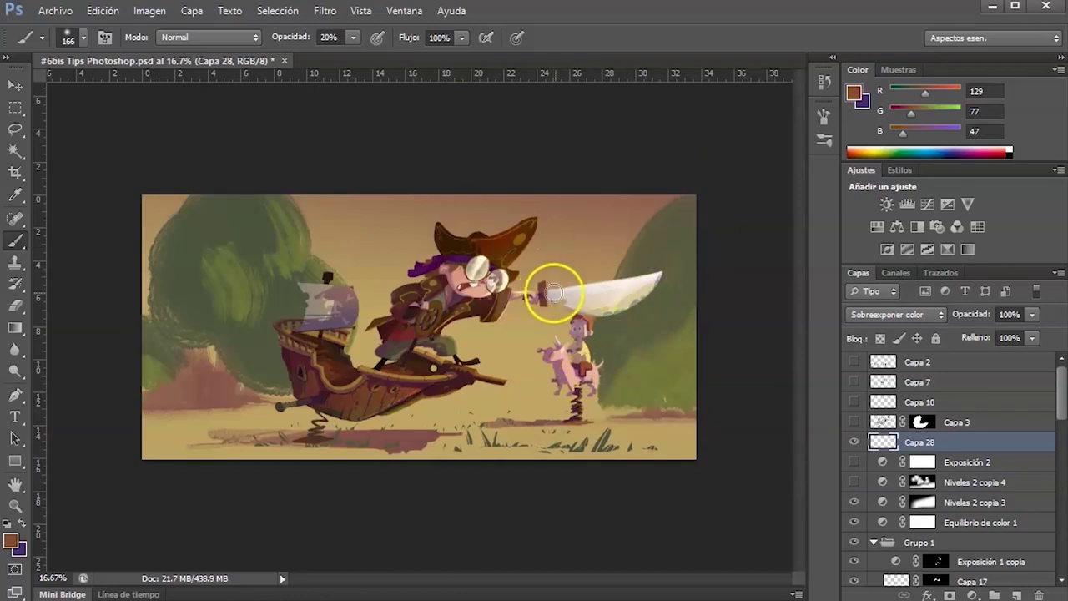
# Reduce the soft round brush size to 86 px.
pyautogui.rightClick(654, 288)
pyautogui.moveTo(672, 337); pyautogui.dragTo(543, 334)
pyautogui.click(607, 237)
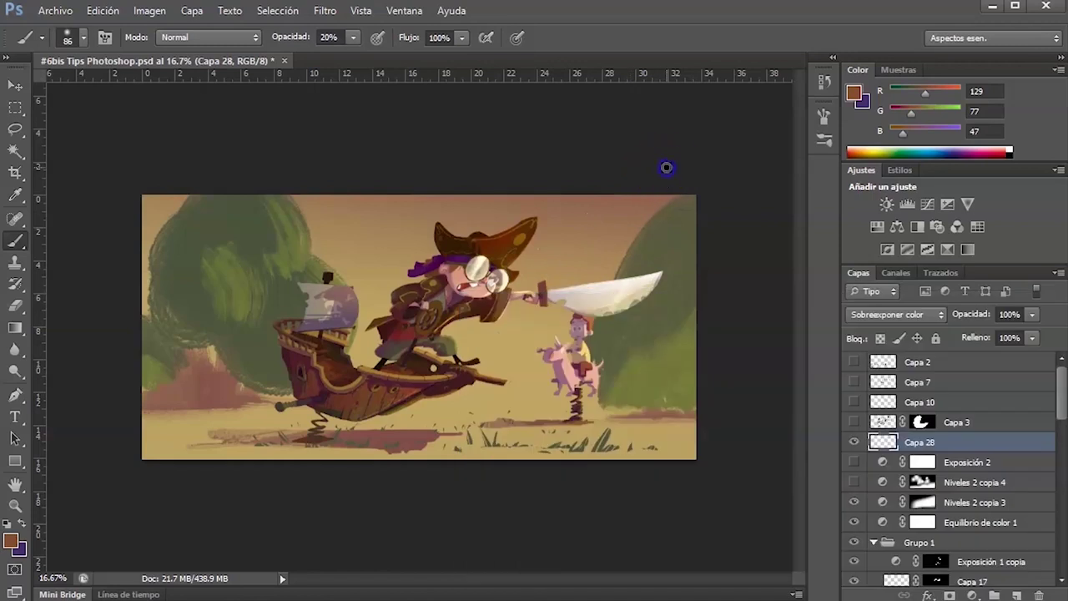
# Set the foreground to a pale cream (RGB 235, 222, 170) and paint a glow stroke over the sword blade on Capa 28.
pyautogui.click(12, 541)
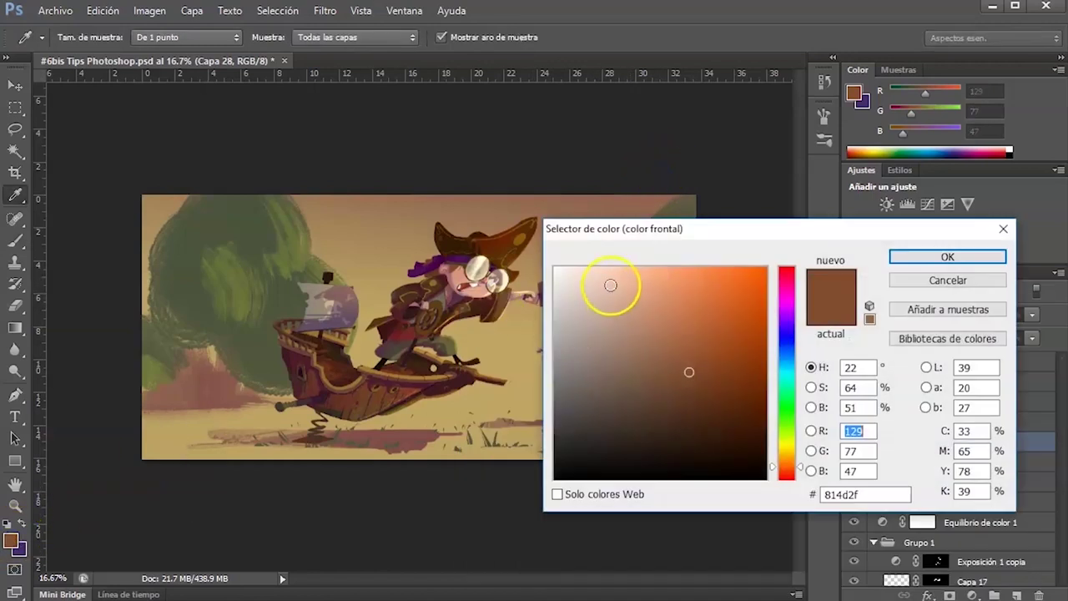
pyautogui.click(612, 284)
pyautogui.click(788, 455)
pyautogui.click(947, 256)
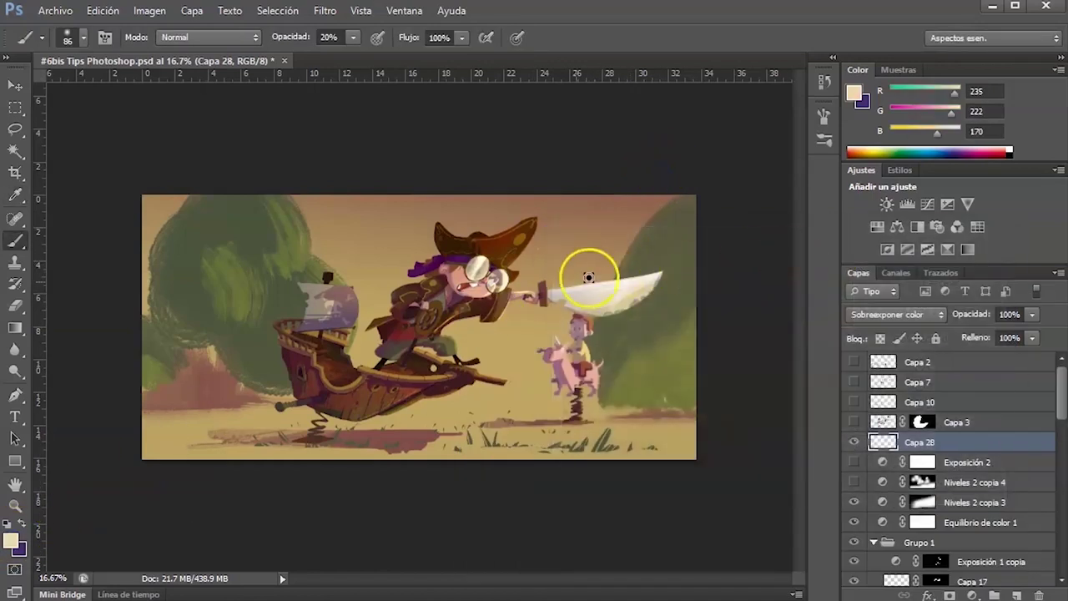
pyautogui.moveTo(591, 286)
pyautogui.mouseDown()
pyautogui.moveTo(563, 292)
pyautogui.moveTo(662, 272)
pyautogui.moveTo(610, 281)
pyautogui.moveTo(636, 336)
pyautogui.mouseUp()
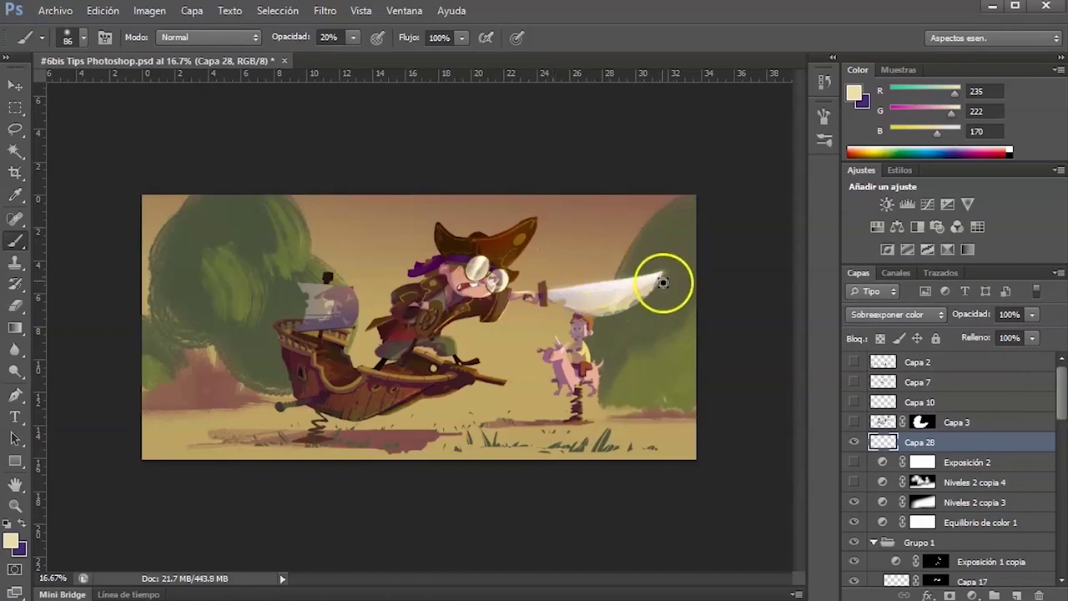
# Enlarge the soft brush to 226 px and paint a wider cream glow along the tip half of the sword blade.
pyautogui.rightClick(672, 292)
pyautogui.write('226')
pyautogui.press('Return')
pyautogui.moveTo(610, 288)
pyautogui.mouseDown()
pyautogui.moveTo(643, 273)
pyautogui.moveTo(655, 279)
pyautogui.mouseUp()
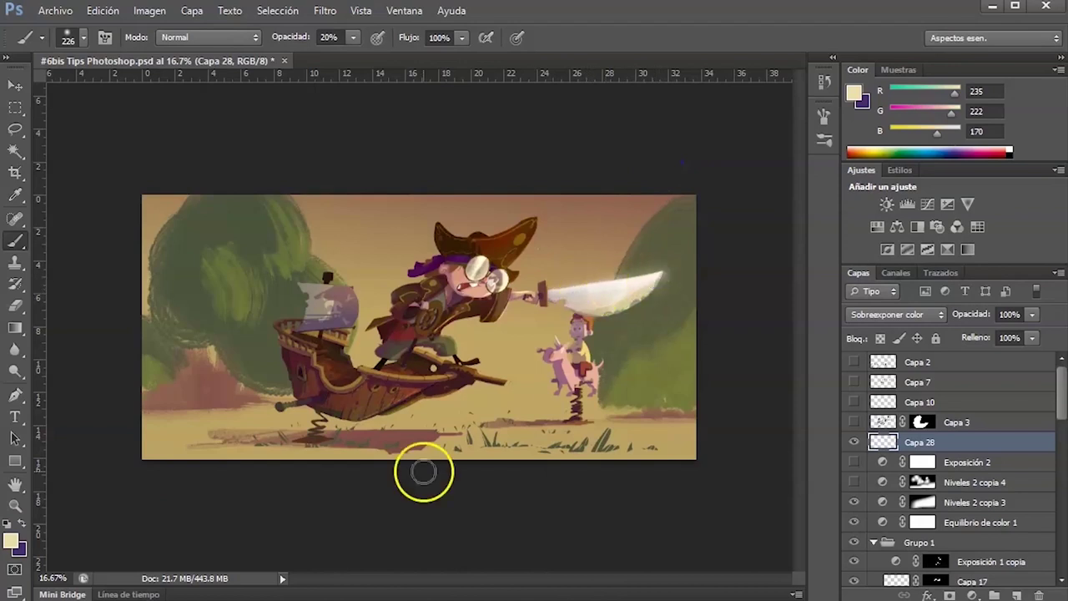
# Set the soft brush to 180 px and dab cream glows around the pirate's glasses.
pyautogui.rightClick(573, 267)
pyautogui.moveTo(596, 319); pyautogui.dragTo(589, 319)
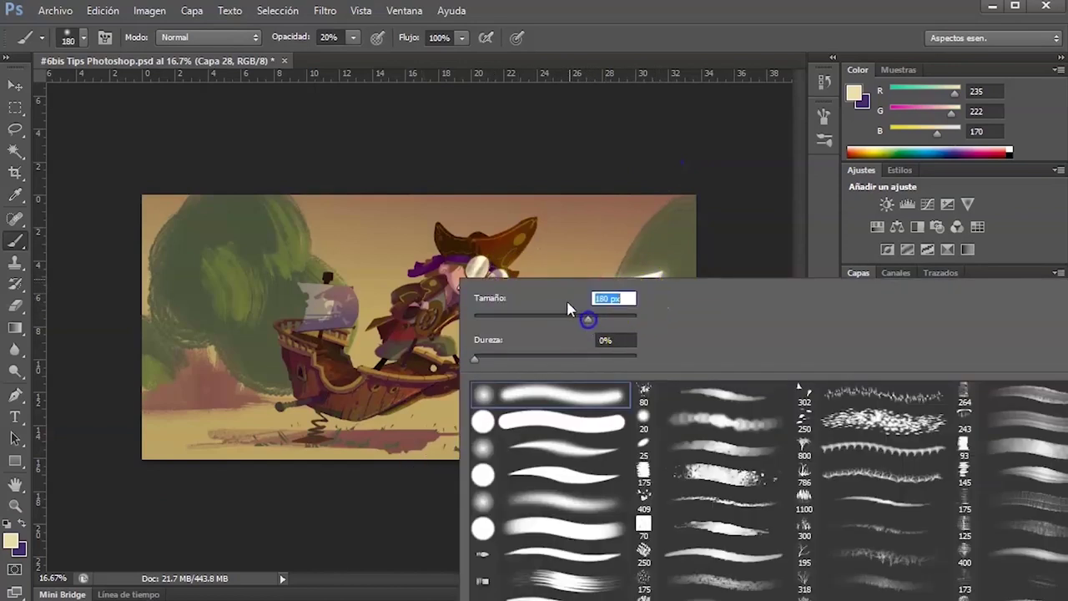
pyautogui.press('Return')
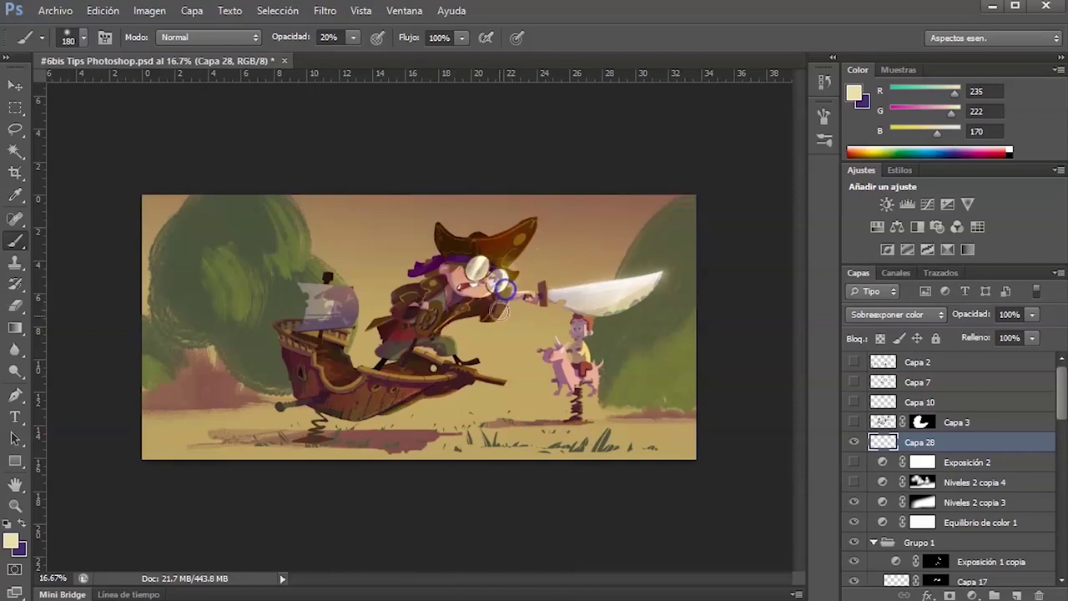
pyautogui.click(460, 353)
pyautogui.click(491, 250)
pyautogui.click(460, 334)
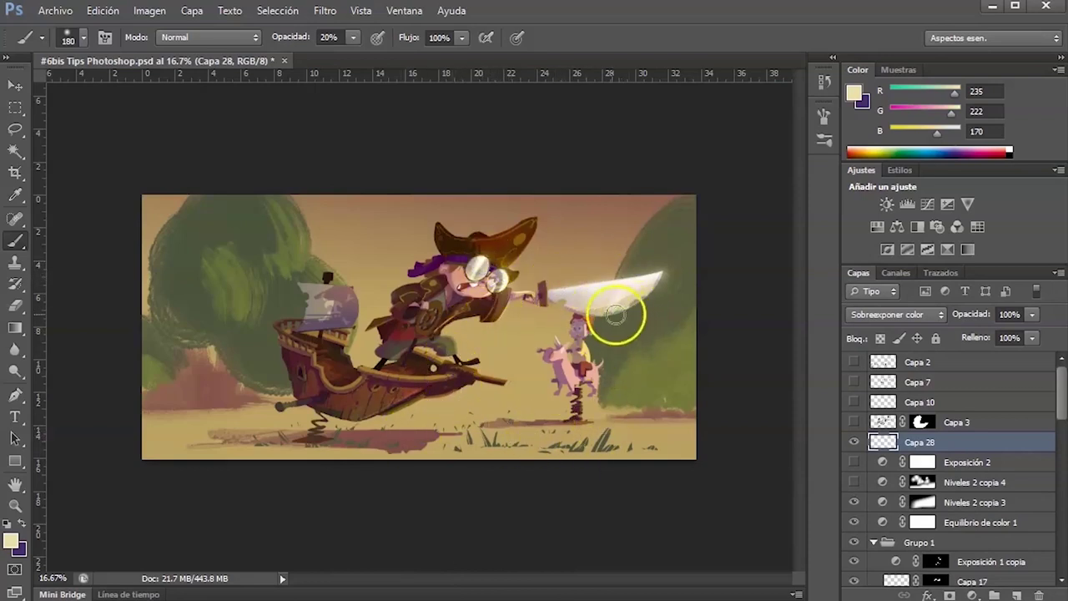
# Reduce the soft brush to 129 px and paint tighter glows on the pirate's glasses and nearby coat.
pyautogui.rightClick(615, 310)
pyautogui.moveTo(587, 345); pyautogui.dragTo(565, 347)
pyautogui.click(492, 251)
pyautogui.click(471, 317)
pyautogui.moveTo(486, 268)
pyautogui.mouseDown()
pyautogui.moveTo(486, 259)
pyautogui.moveTo(502, 281)
pyautogui.moveTo(451, 558)
pyautogui.moveTo(475, 473)
pyautogui.moveTo(548, 310)
pyautogui.moveTo(501, 307)
pyautogui.moveTo(453, 443)
pyautogui.moveTo(470, 313)
pyautogui.moveTo(429, 281)
pyautogui.moveTo(427, 294)
pyautogui.mouseUp()
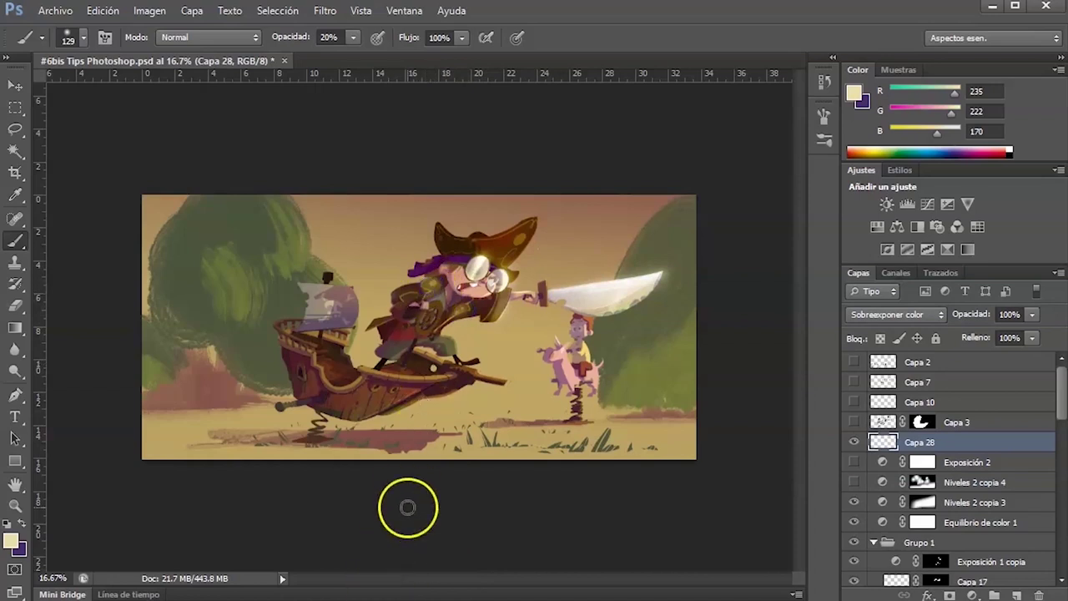
# Reduce the soft brush to 75 px and add a small light touch to the pirate's coat.
pyautogui.rightClick(471, 321)
pyautogui.click(534, 360)
pyautogui.click(426, 312)
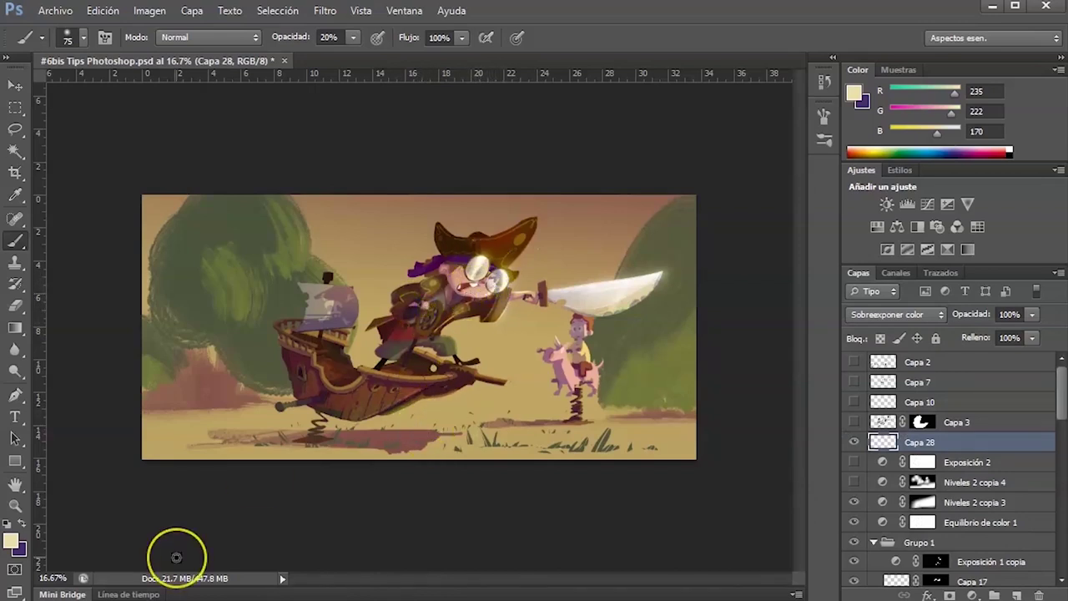
# Sample the yellow shirt, orange hair and pink unicorn colors in turn to paint matching glows on the child and mount.
pyautogui.keyDown('alt'); pyautogui.click(585, 348); pyautogui.keyUp('alt')
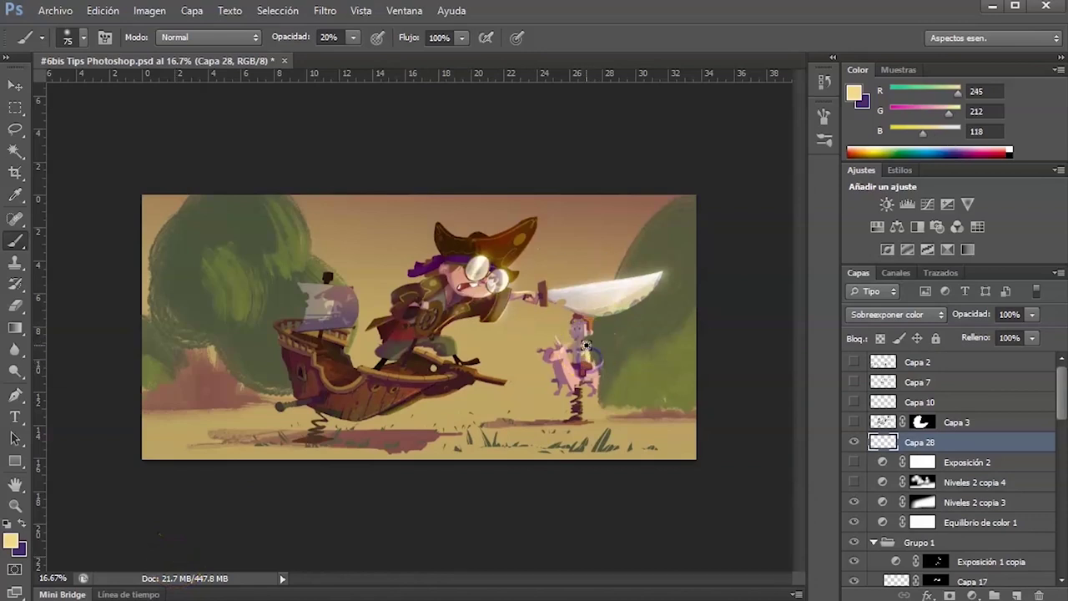
pyautogui.keyDown('alt'); pyautogui.click(596, 314); pyautogui.keyUp('alt')
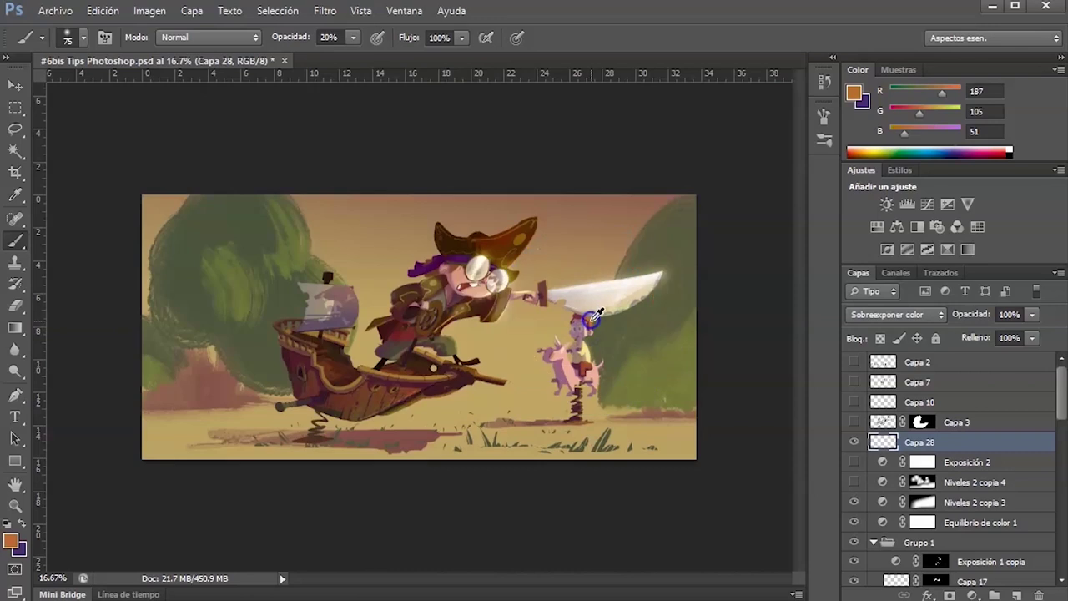
pyautogui.keyDown('alt'); pyautogui.click(601, 373); pyautogui.keyUp('alt')
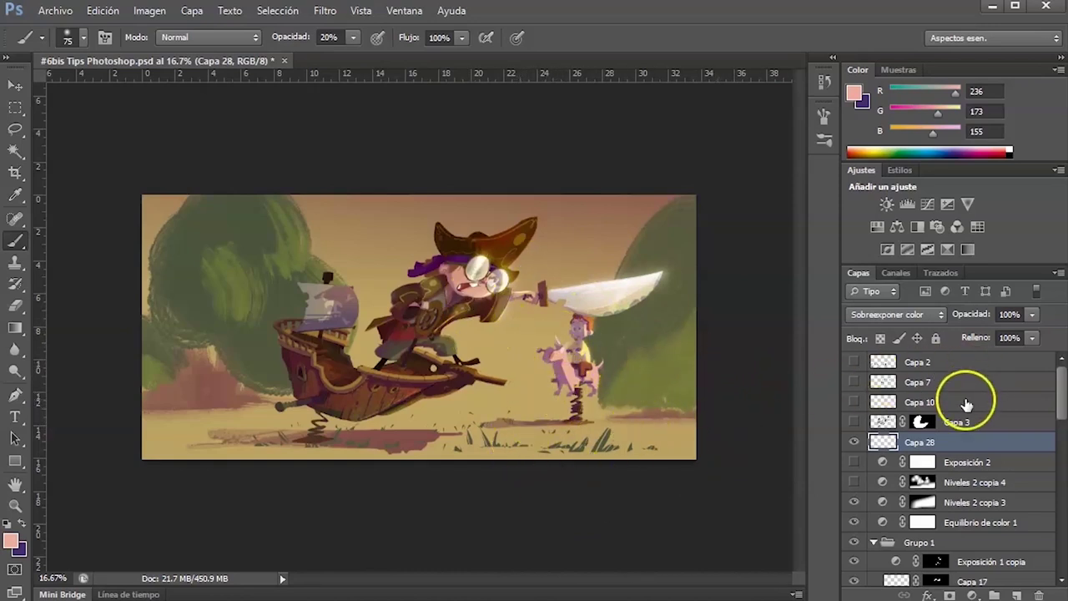
# Load the pirate's silhouette as a selection and add a Levels adjustment above Capa 28 masked to it, with midtones at 1.14.
pyautogui.press('v')
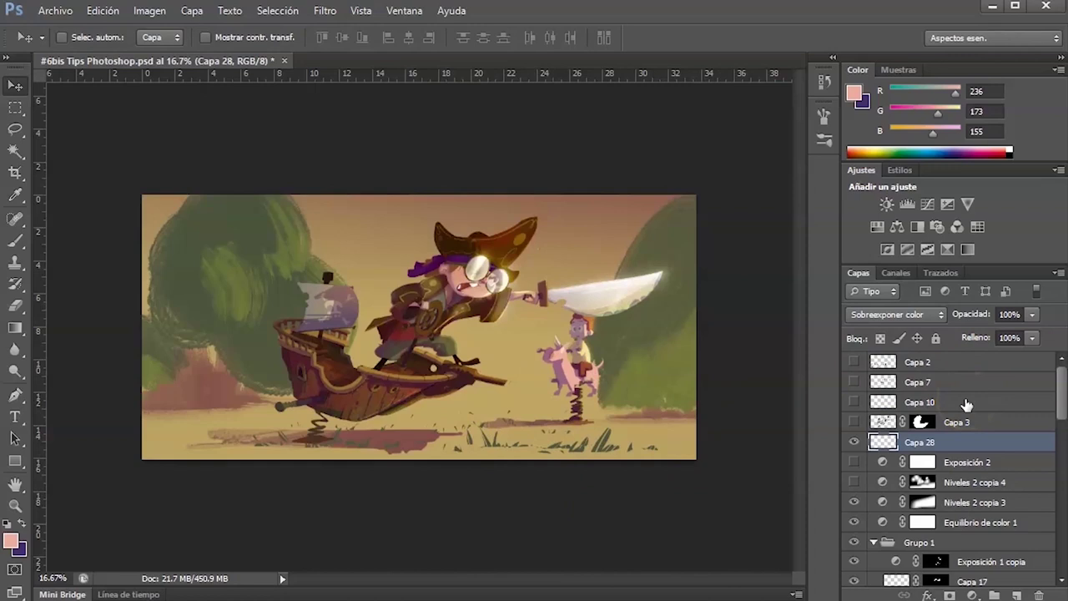
pyautogui.moveTo(1059, 399)
pyautogui.mouseDown()
pyautogui.moveTo(1062, 475)
pyautogui.moveTo(1063, 396)
pyautogui.mouseUp()
pyautogui.click(895, 510)
pyautogui.keyDown('ctrl'); pyautogui.click(893, 511); pyautogui.keyUp('ctrl')
pyautogui.click(971, 594)
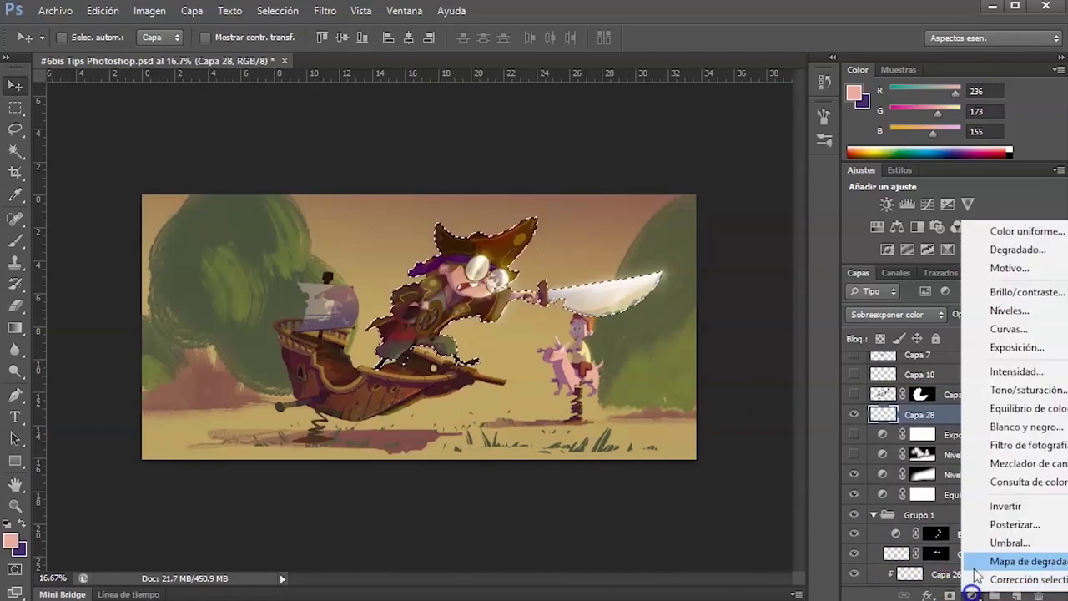
pyautogui.click(1013, 311)
pyautogui.moveTo(818, 369); pyautogui.dragTo(811, 369)
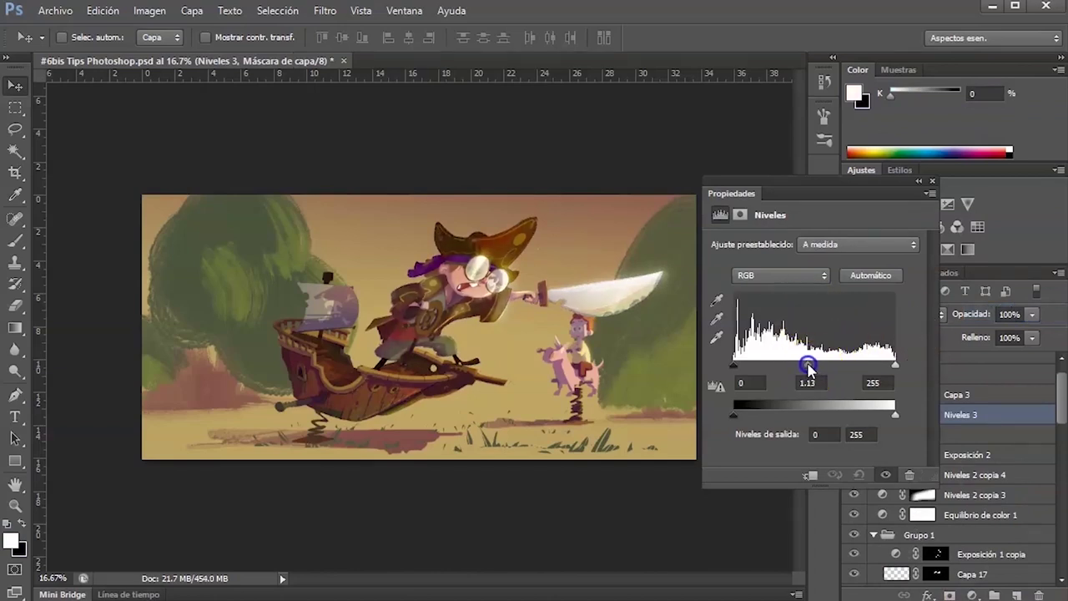
# In the blue channel of the Niveles 3 adjustment, set the white input to 227 and the midtones to 0.88.
pyautogui.click(781, 275)
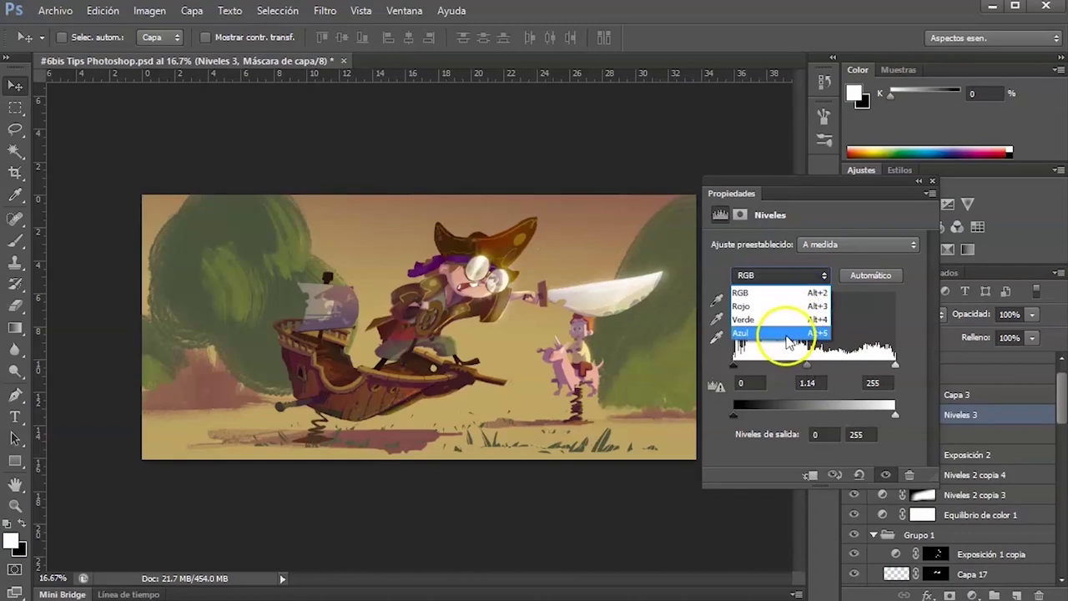
pyautogui.click(784, 333)
pyautogui.click(737, 368)
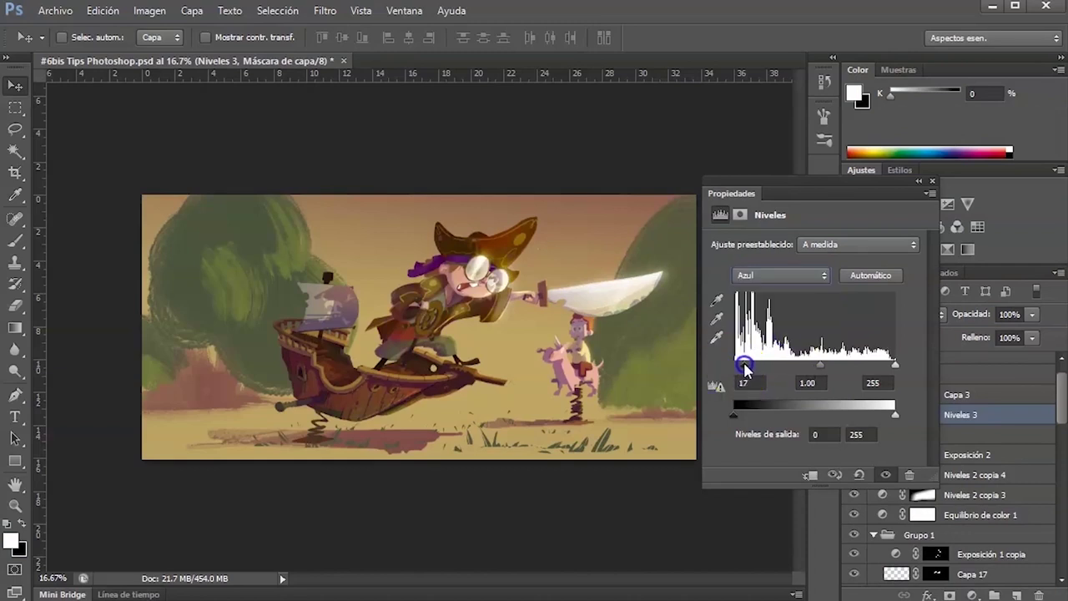
pyautogui.moveTo(894, 365); pyautogui.dragTo(882, 370)
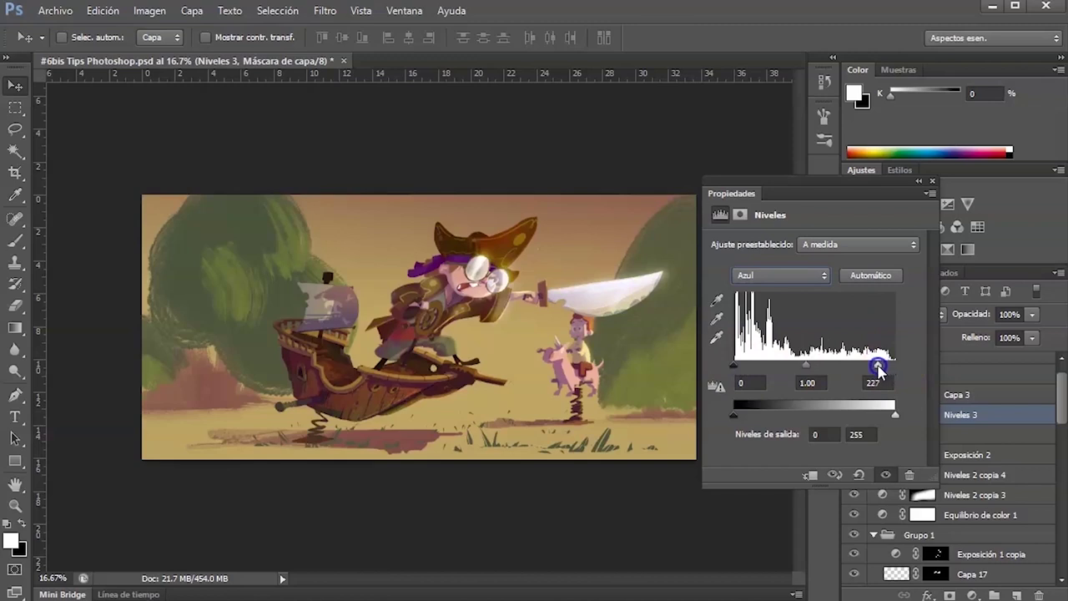
pyautogui.moveTo(805, 365); pyautogui.dragTo(812, 370)
# In the green channel of Niveles 3, lower the white input to about 237 and fine-tune the midtones.
pyautogui.click(809, 278)
pyautogui.click(794, 318)
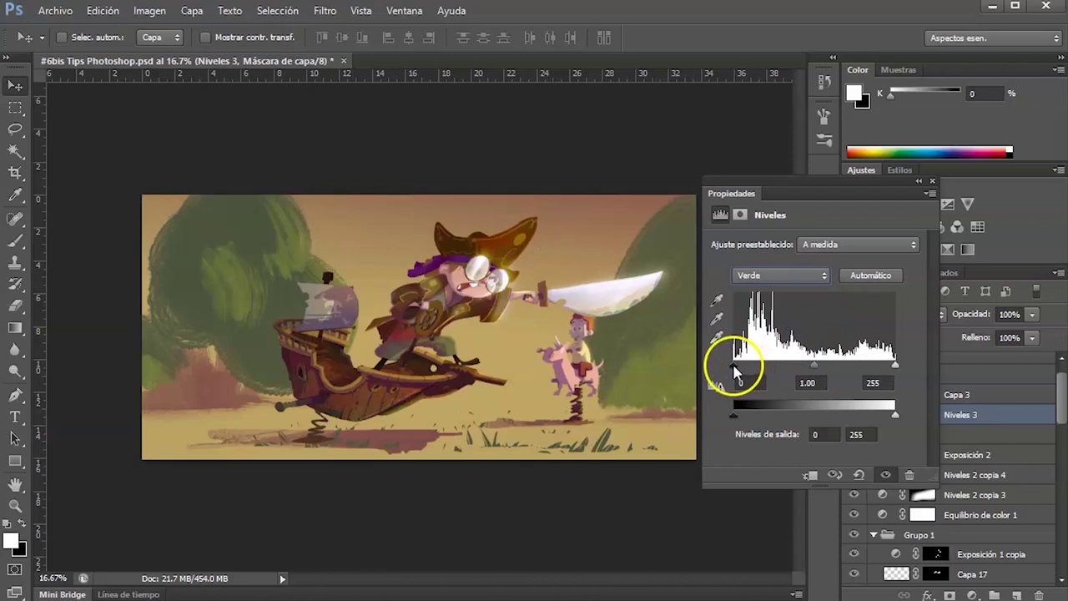
pyautogui.moveTo(894, 365); pyautogui.dragTo(885, 372)
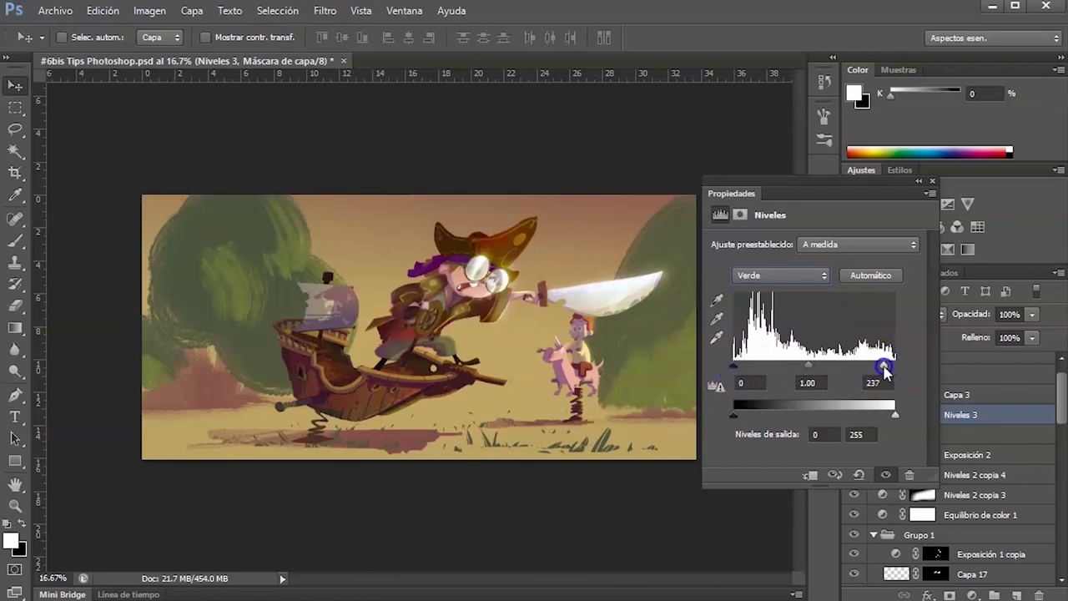
pyautogui.moveTo(813, 365); pyautogui.dragTo(811, 367)
# In the red channel of Niveles 3, set the white input to 243 and the midtones to about 0.95.
pyautogui.click(817, 275)
pyautogui.click(786, 303)
pyautogui.moveTo(896, 366); pyautogui.dragTo(887, 367)
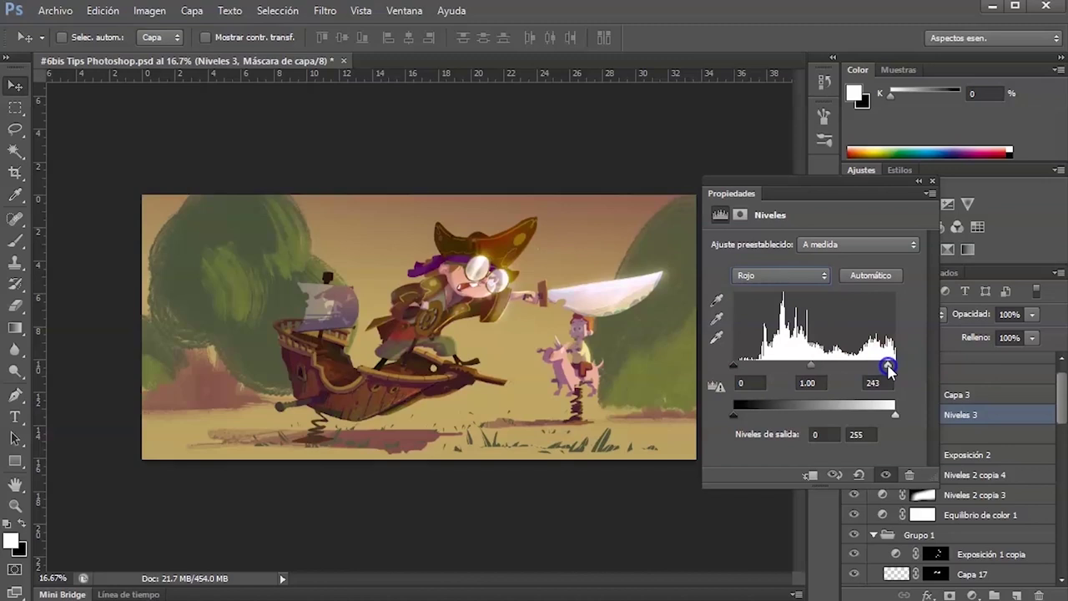
pyautogui.moveTo(891, 368); pyautogui.dragTo(888, 367)
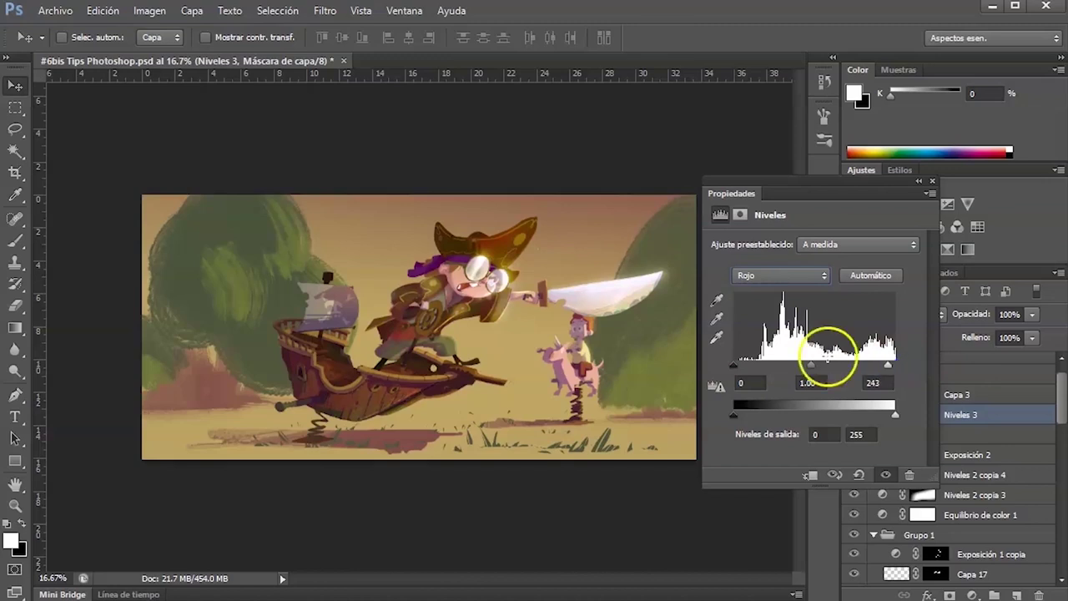
pyautogui.moveTo(813, 368); pyautogui.dragTo(815, 367)
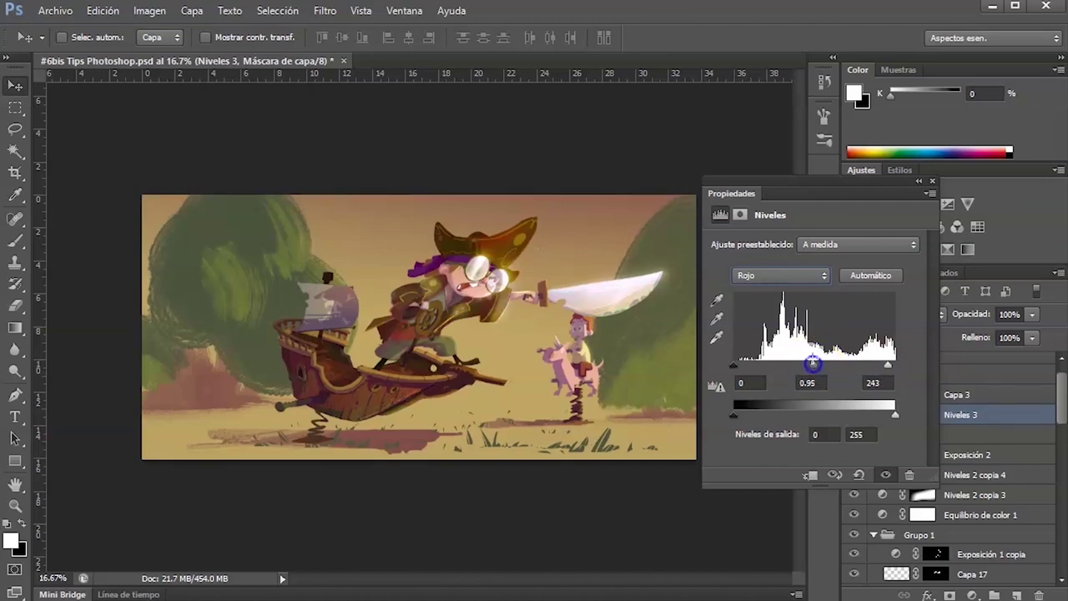
# Return to the blue channel of Niveles 3 and set the black output level to 7 and the midtones to 0.94.
pyautogui.click(810, 276)
pyautogui.click(788, 334)
pyautogui.moveTo(735, 415); pyautogui.dragTo(741, 418)
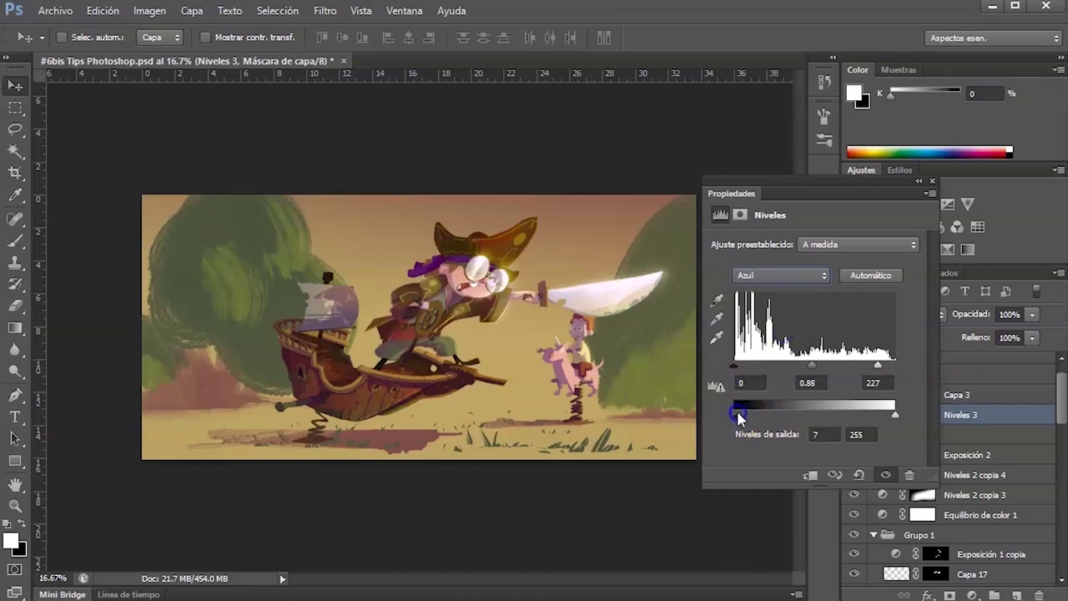
pyautogui.moveTo(734, 366); pyautogui.dragTo(739, 367)
pyautogui.moveTo(812, 367); pyautogui.dragTo(807, 369)
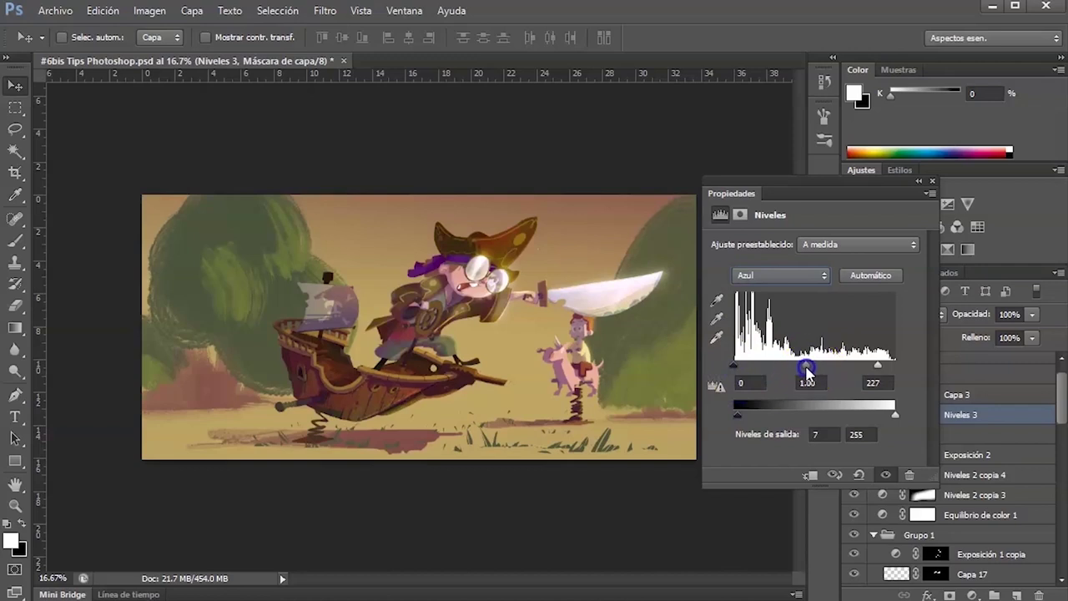
# Darken the combined RGB midtones of Niveles 3 slightly and close its properties.
pyautogui.click(815, 281)
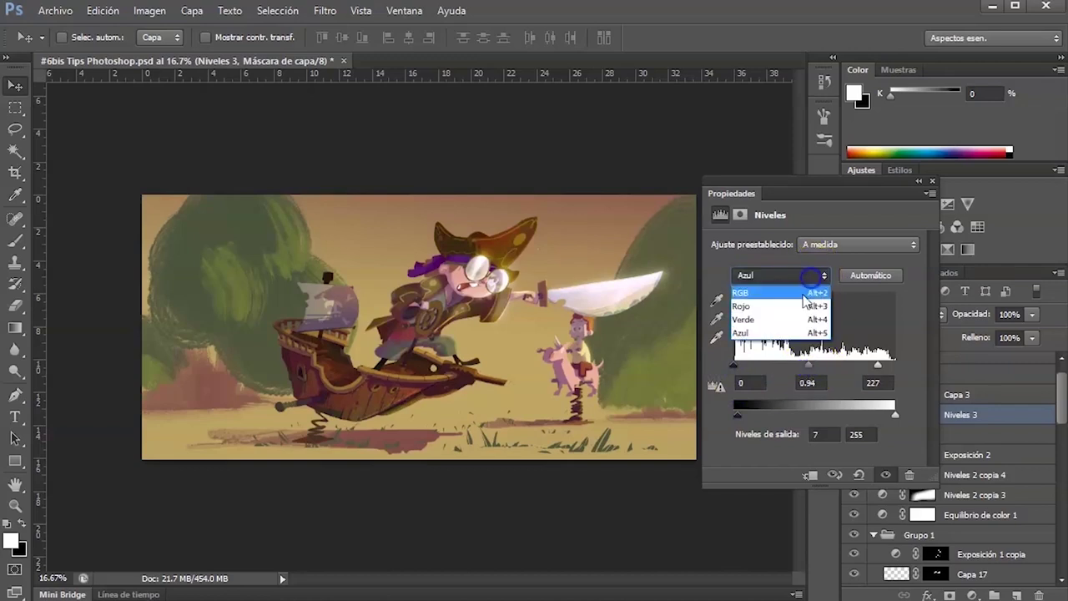
pyautogui.click(751, 292)
pyautogui.moveTo(808, 373); pyautogui.dragTo(817, 368)
pyautogui.click(931, 182)
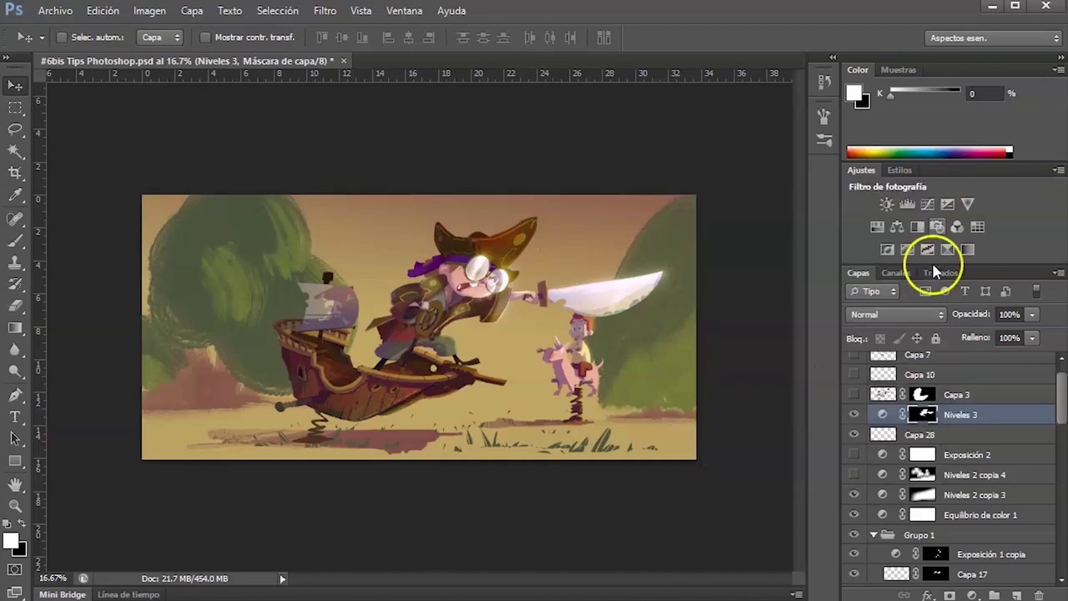
# Toggle the visibility of Niveles 3 repeatedly to compare the pirate with and without the adjustment.
pyautogui.click(853, 415)
pyautogui.click(854, 414)
pyautogui.click(854, 415)
pyautogui.click(854, 414)
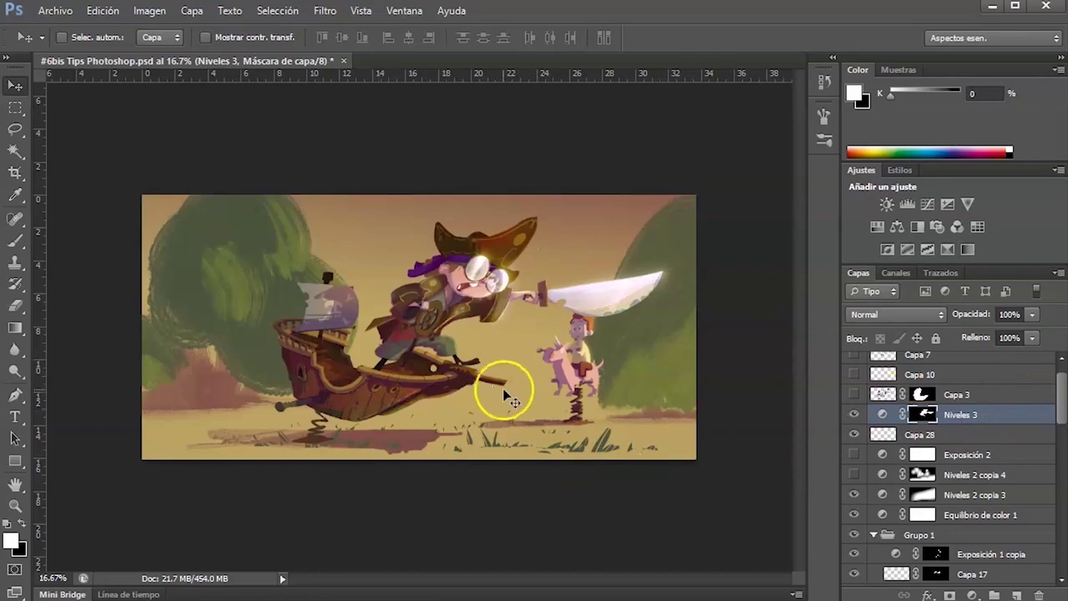
pyautogui.click(854, 414)
pyautogui.click(854, 414)
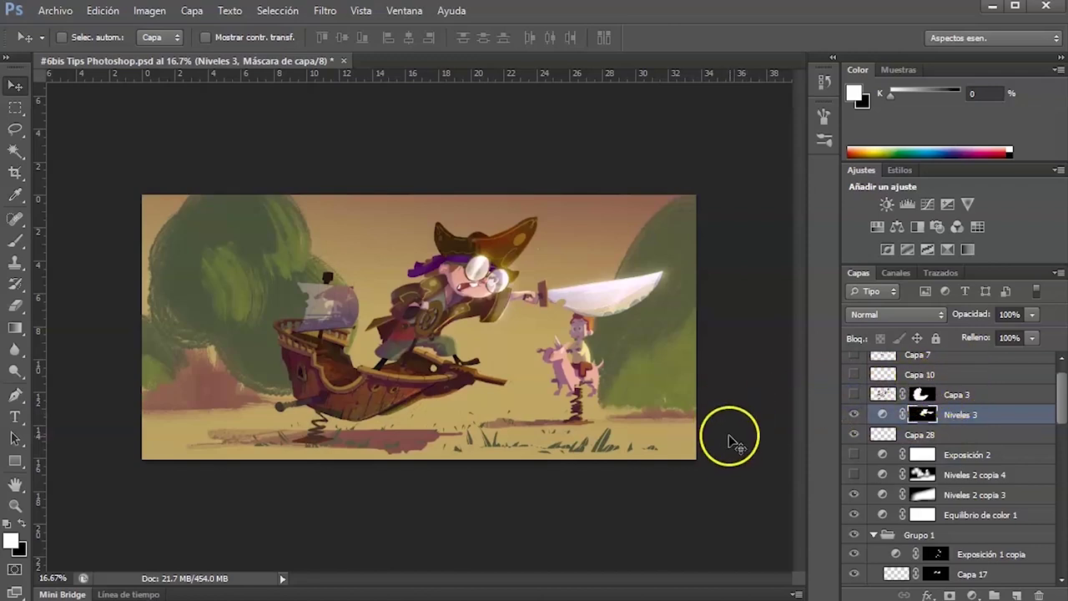
# Copy the whole visible image merged, paste it as a new layer above Niveles 3, and toggle that layer to check it.
pyautogui.hotkey('ctrl', 'a')
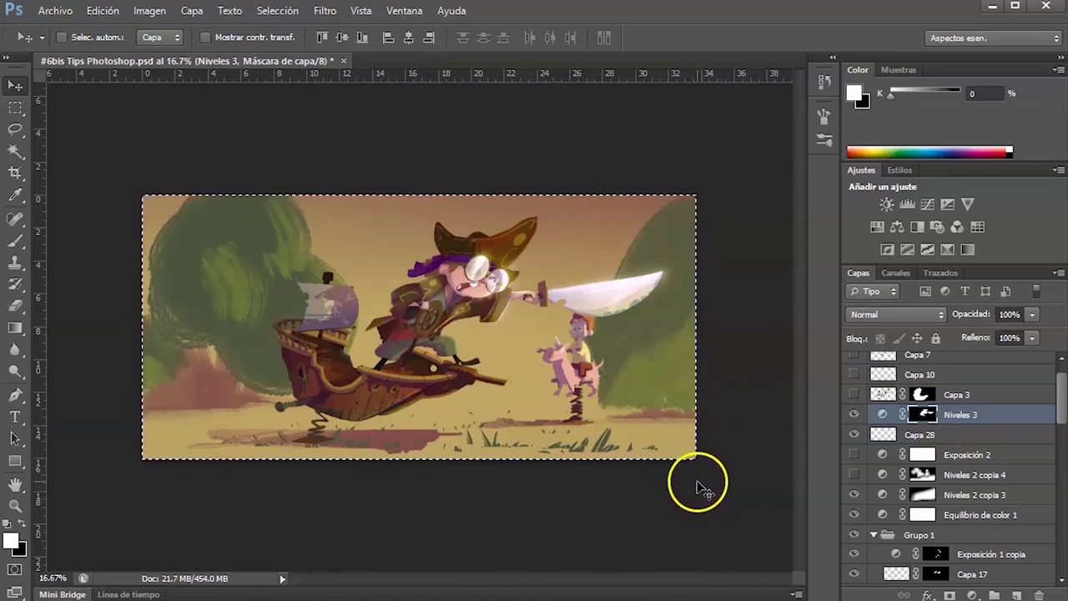
pyautogui.hotkey('ctrl', 'v')
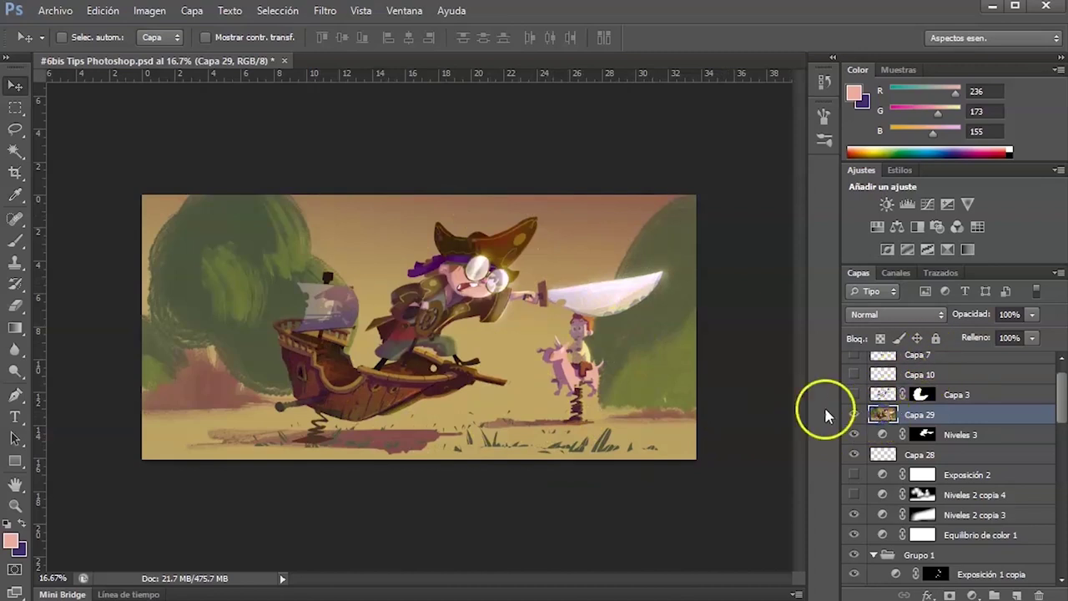
pyautogui.moveTo(536, 385)
pyautogui.mouseDown()
pyautogui.moveTo(596, 369)
pyautogui.moveTo(510, 365)
pyautogui.moveTo(598, 375)
pyautogui.moveTo(529, 406)
pyautogui.moveTo(520, 381)
pyautogui.mouseUp()
pyautogui.click(853, 416)
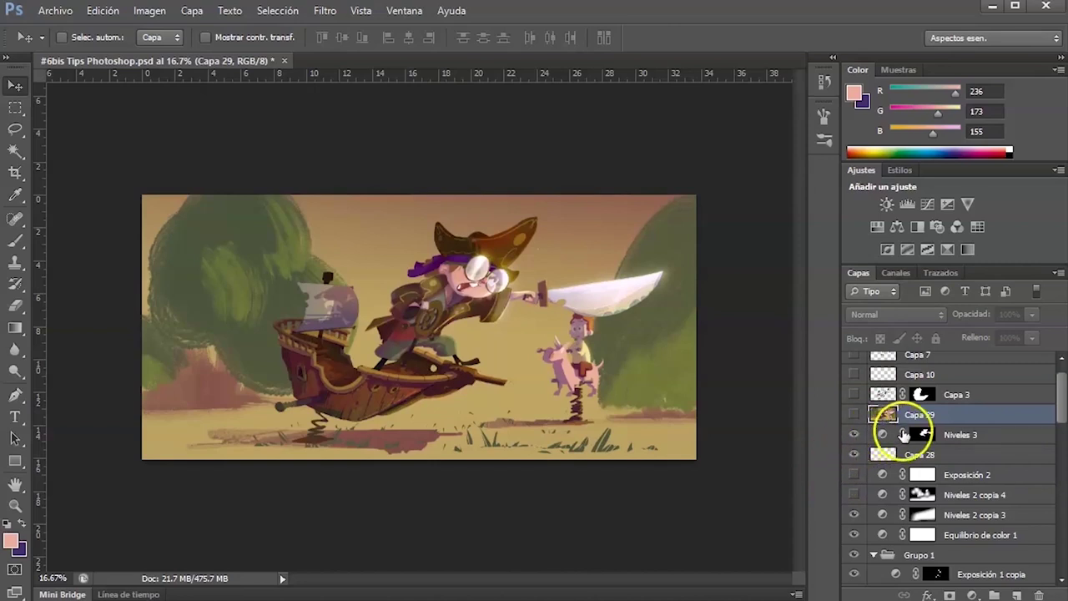
pyautogui.click(854, 414)
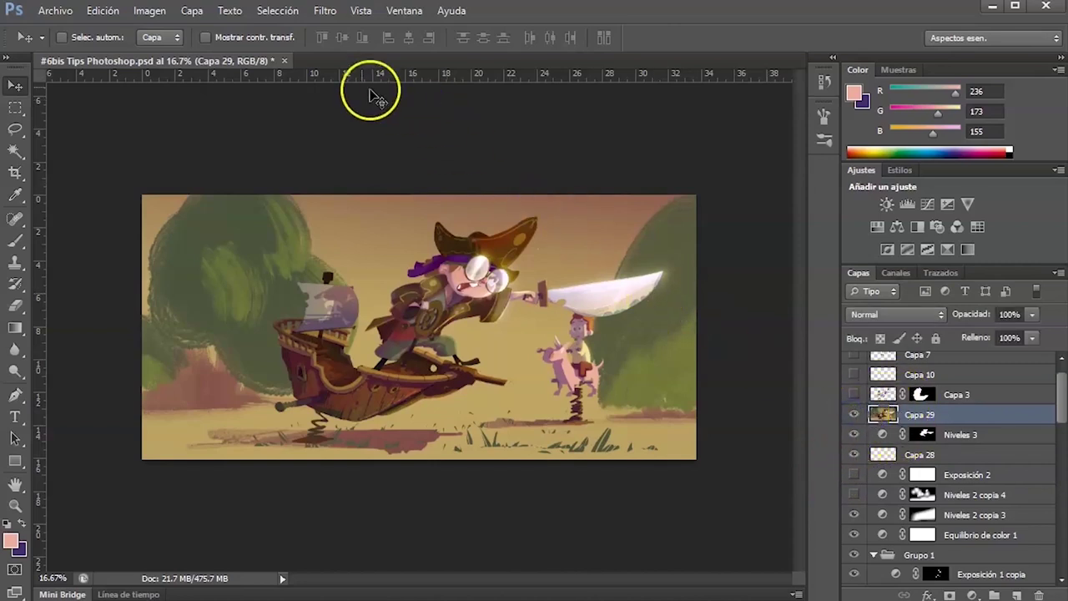
# Sharpen Capa 29 with an Unsharp Mask (Máscara de enfoque) of 149% amount, 3.7 pixels radius and 0 threshold.
pyautogui.click(327, 15)
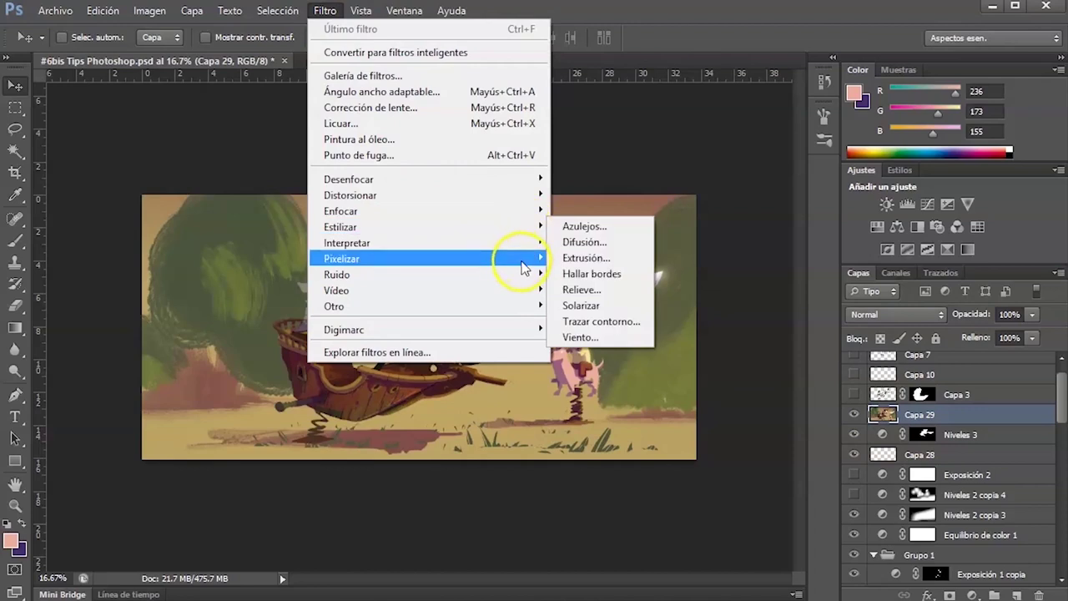
pyautogui.moveTo(525, 210)
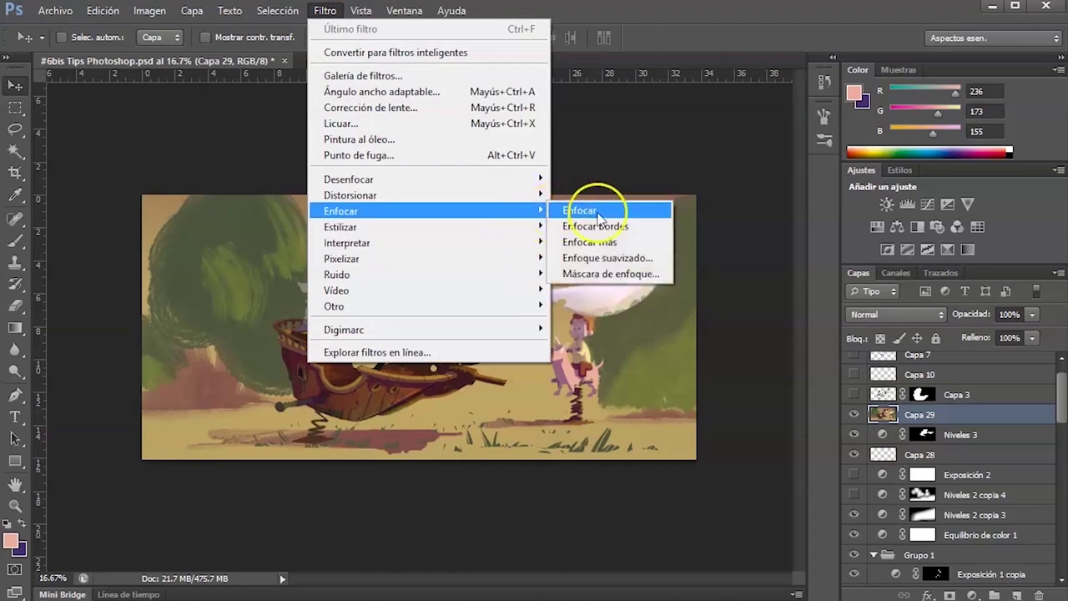
pyautogui.click(644, 276)
pyautogui.moveTo(560, 20); pyautogui.dragTo(758, 219)
pyautogui.moveTo(673, 461); pyautogui.dragTo(802, 465)
pyautogui.moveTo(617, 499); pyautogui.dragTo(657, 500)
pyautogui.moveTo(806, 462); pyautogui.dragTo(765, 467)
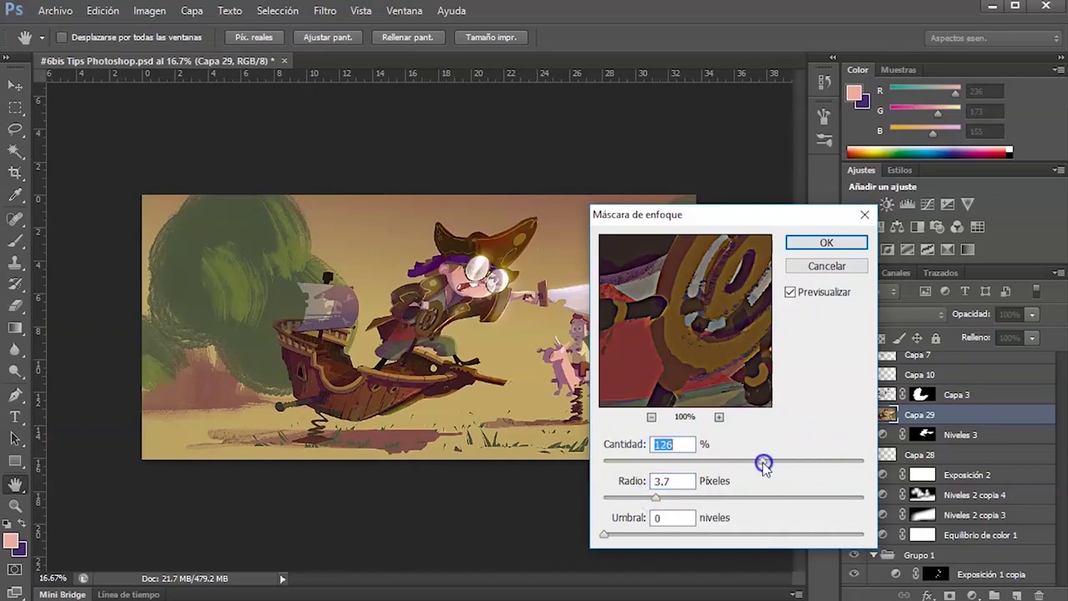
pyautogui.click(847, 242)
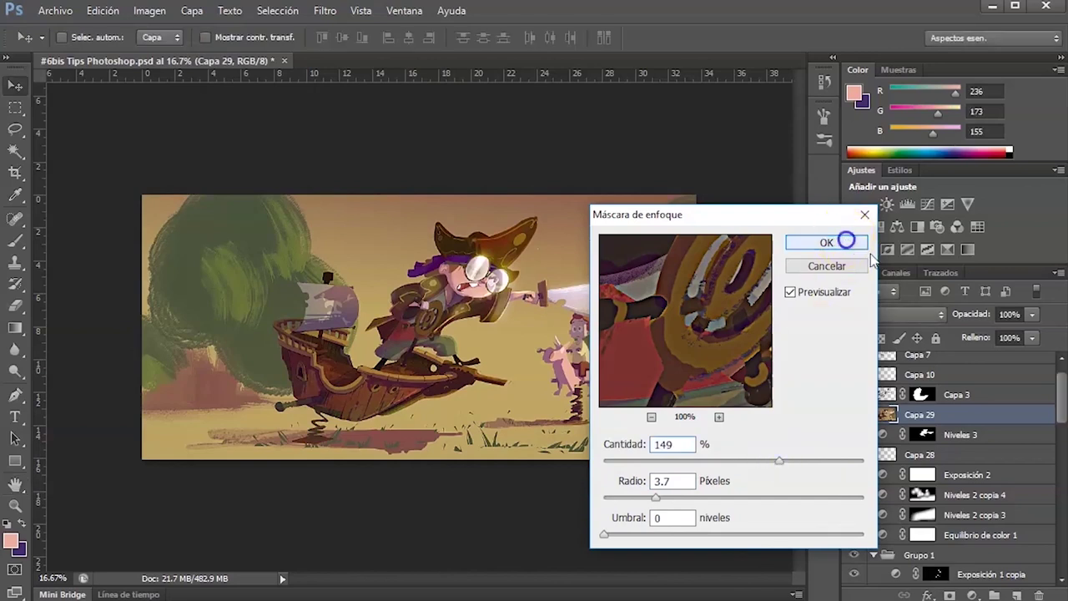
# Toggle the visibility of Capa 29 repeatedly to compare the whole image with and without sharpening.
pyautogui.click(854, 414)
pyautogui.click(853, 414)
pyautogui.click(854, 414)
pyautogui.click(854, 414)
pyautogui.click(854, 414)
pyautogui.click(853, 413)
pyautogui.click(854, 414)
pyautogui.click(853, 414)
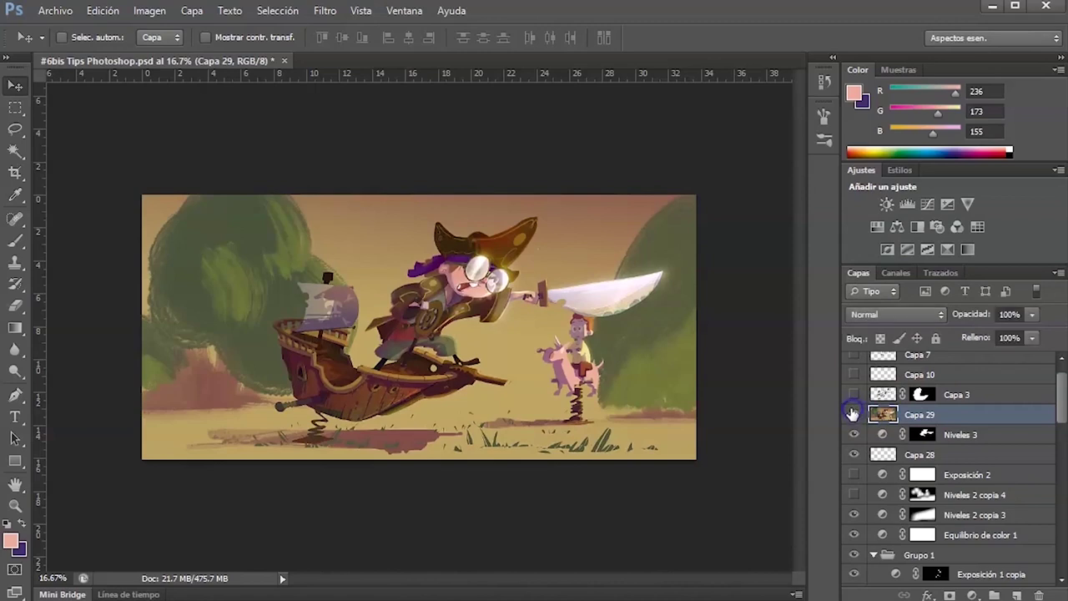
pyautogui.click(853, 414)
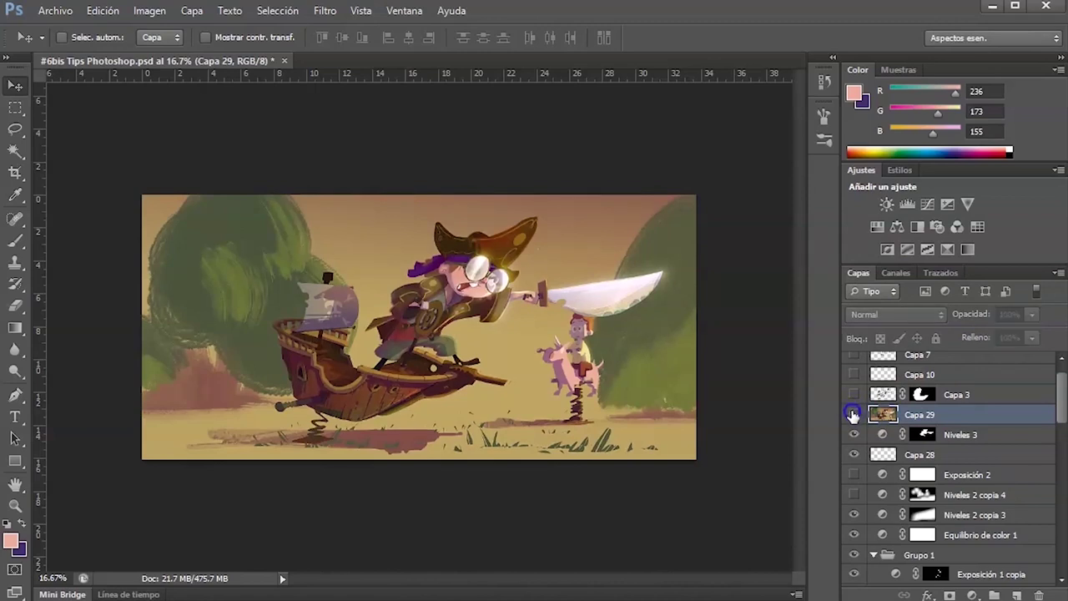
pyautogui.click(853, 414)
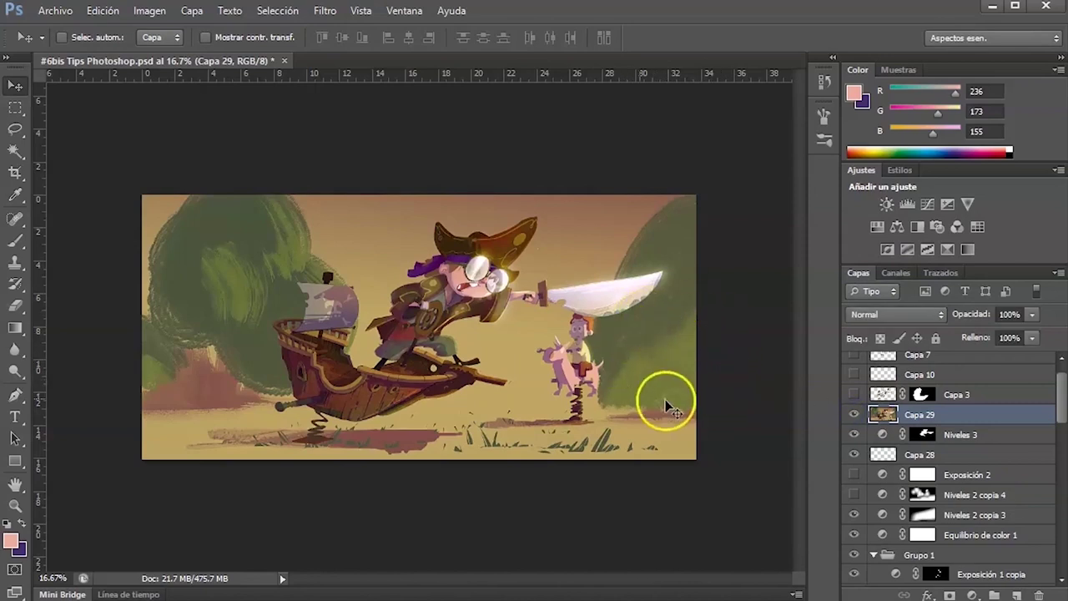
# Compare the sharpened and unsharpened pirate, sword and boy up close by toggling Capa 29.
pyautogui.scroll(2, 673, 348)
pyautogui.click(853, 414)
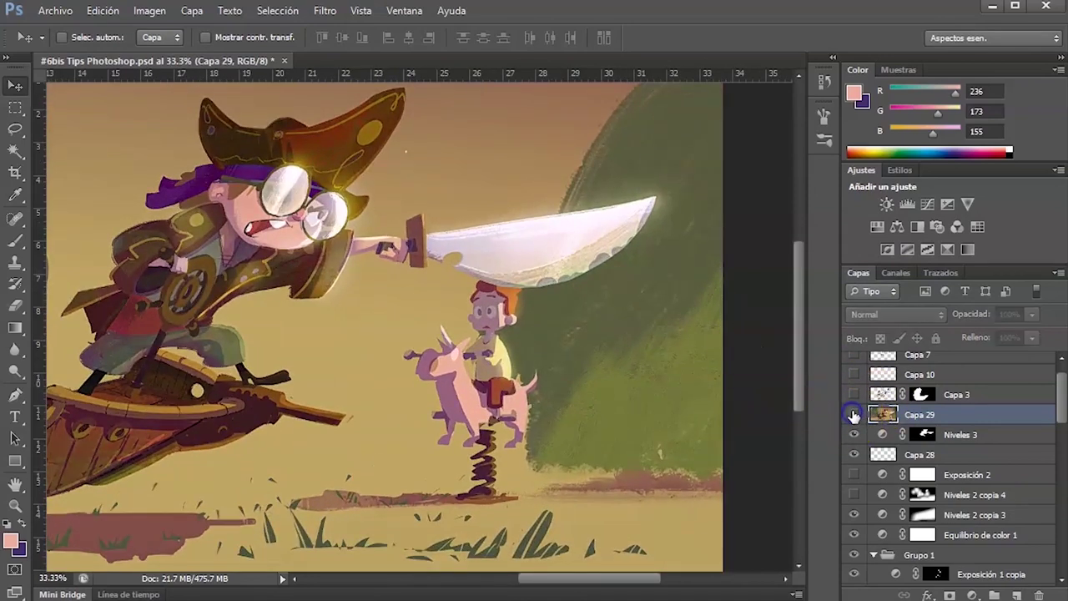
pyautogui.click(853, 414)
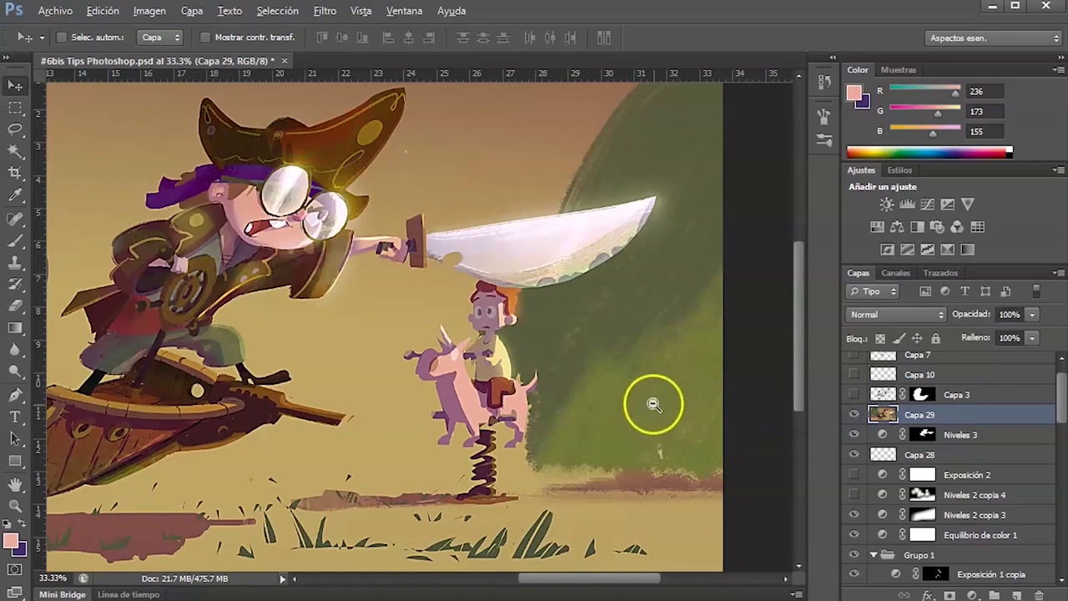
# Add a layer mask to Capa 29 and invert it to black to hide the sharpening.
pyautogui.scroll(-2, 651, 398)
pyautogui.scroll(1, 661, 380)
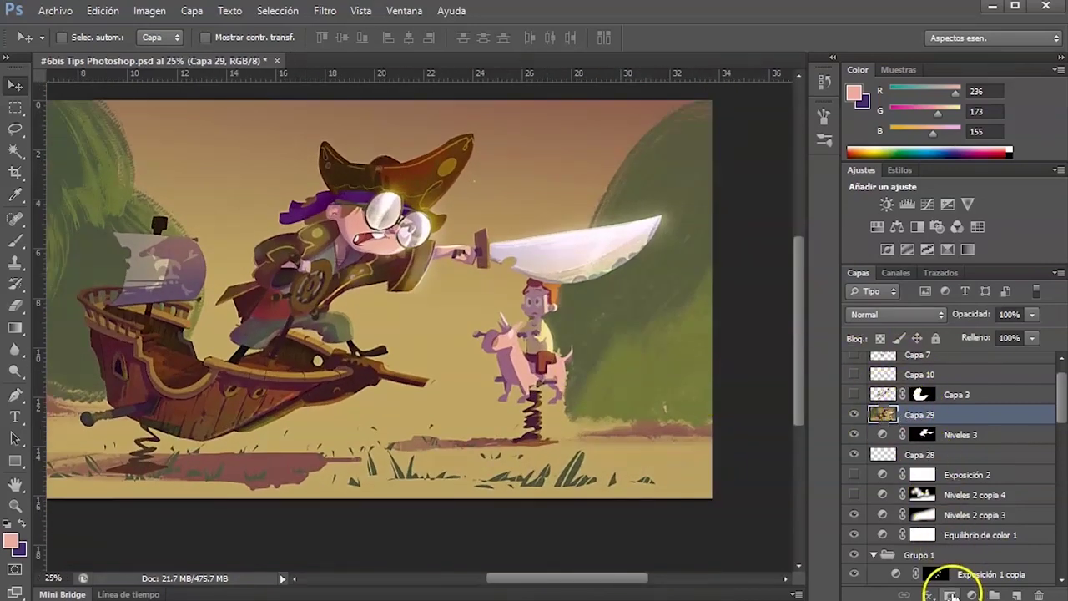
pyautogui.click(950, 594)
pyautogui.hotkey('ctrl', 'i')
# Paint white on the Capa 29 mask over the pirate's face and sword with a soft 473 px brush at 100% opacity, using 20% near the tip.
pyautogui.press('b')
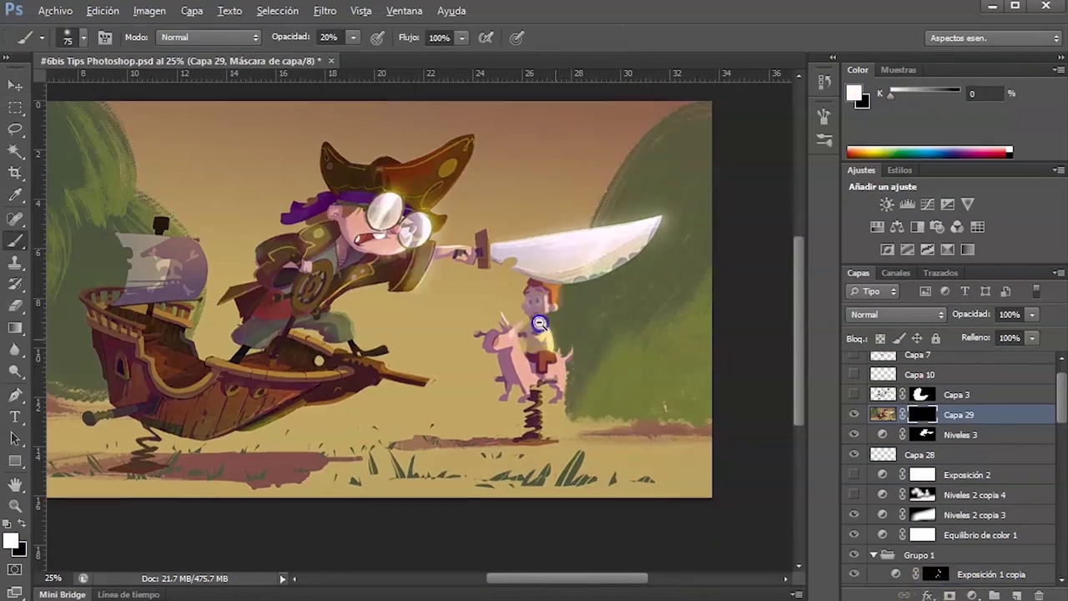
pyautogui.hotkey('ctrl', '-')
pyautogui.rightClick(542, 307)
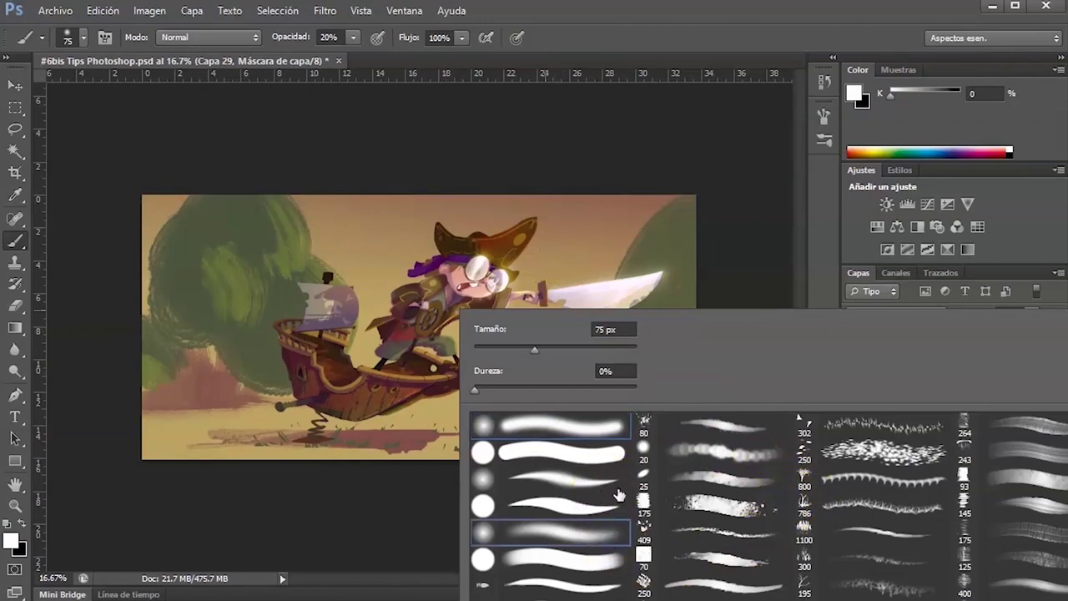
pyautogui.click(616, 347)
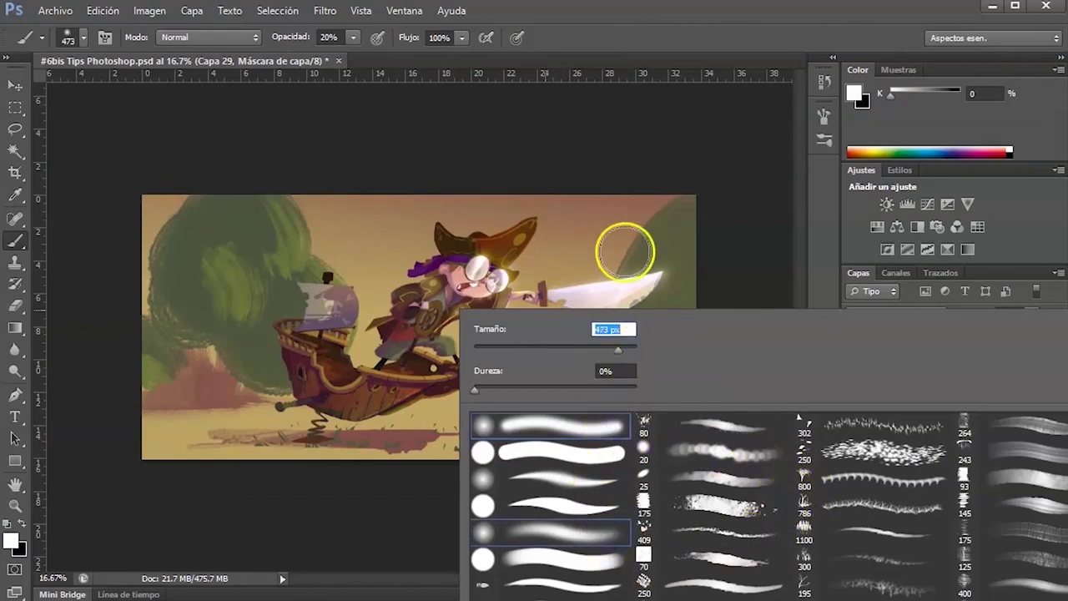
pyautogui.click(496, 282)
pyautogui.press('0')
pyautogui.moveTo(499, 280)
pyautogui.mouseDown()
pyautogui.moveTo(473, 274)
pyautogui.moveTo(518, 249)
pyautogui.moveTo(468, 276)
pyautogui.moveTo(447, 314)
pyautogui.moveTo(426, 312)
pyautogui.moveTo(398, 337)
pyautogui.moveTo(423, 315)
pyautogui.moveTo(427, 345)
pyautogui.moveTo(523, 294)
pyautogui.moveTo(470, 285)
pyautogui.moveTo(439, 298)
pyautogui.moveTo(453, 300)
pyautogui.moveTo(401, 350)
pyautogui.moveTo(451, 342)
pyautogui.moveTo(470, 384)
pyautogui.moveTo(381, 402)
pyautogui.moveTo(311, 436)
pyautogui.moveTo(395, 400)
pyautogui.moveTo(349, 412)
pyautogui.moveTo(389, 406)
pyautogui.moveTo(378, 407)
pyautogui.moveTo(333, 331)
pyautogui.moveTo(394, 418)
pyautogui.moveTo(605, 310)
pyautogui.moveTo(567, 292)
pyautogui.moveTo(635, 283)
pyautogui.mouseUp()
pyautogui.press('2')
pyautogui.moveTo(717, 272)
pyautogui.mouseDown()
pyautogui.moveTo(649, 267)
pyautogui.moveTo(555, 291)
pyautogui.moveTo(670, 276)
pyautogui.mouseUp()
# Reveal the sharpening at 100% brush opacity over the ship, left tree and ground by painting white on the Capa 29 mask.
pyautogui.press('0')
pyautogui.moveTo(356, 492)
pyautogui.mouseDown()
pyautogui.moveTo(339, 559)
pyautogui.moveTo(493, 527)
pyautogui.moveTo(556, 428)
pyautogui.mouseUp()
pyautogui.moveTo(325, 267)
pyautogui.mouseDown()
pyautogui.moveTo(279, 222)
pyautogui.moveTo(282, 258)
pyautogui.moveTo(229, 322)
pyautogui.moveTo(193, 325)
pyautogui.moveTo(153, 358)
pyautogui.mouseUp()
pyautogui.moveTo(308, 445)
pyautogui.mouseDown()
pyautogui.moveTo(605, 453)
pyautogui.moveTo(651, 476)
pyautogui.moveTo(676, 348)
pyautogui.moveTo(628, 366)
pyautogui.mouseUp()
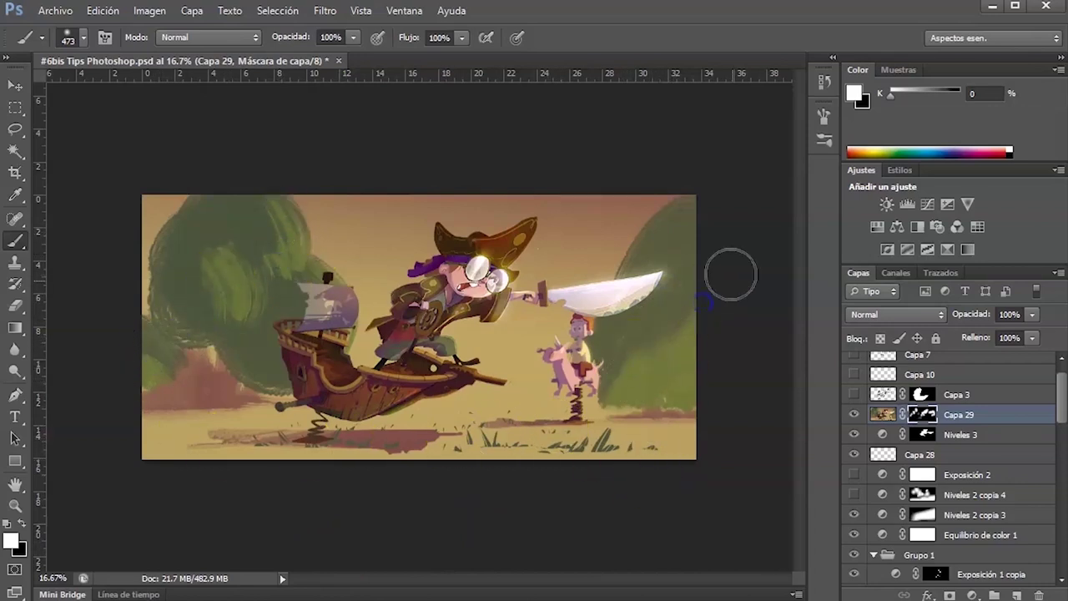
pyautogui.moveTo(695, 477)
pyautogui.mouseDown()
pyautogui.moveTo(596, 448)
pyautogui.moveTo(171, 463)
pyautogui.mouseUp()
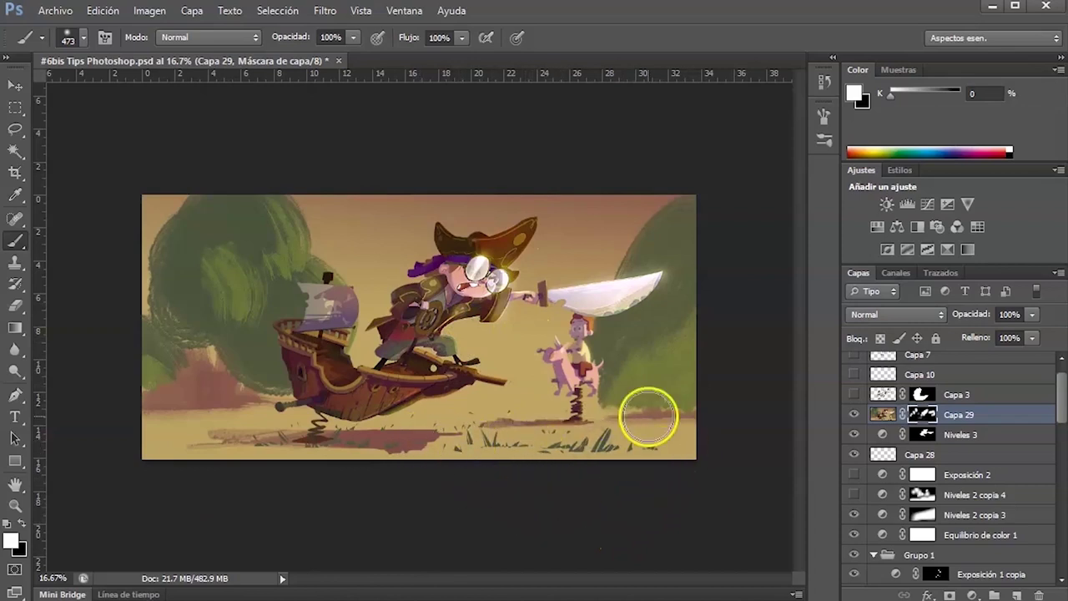
# Toggle the visibility of Capa 29 to compare the image with and without the masked sharpening.
pyautogui.click(855, 415)
pyautogui.click(855, 415)
pyautogui.click(854, 415)
pyautogui.click(854, 414)
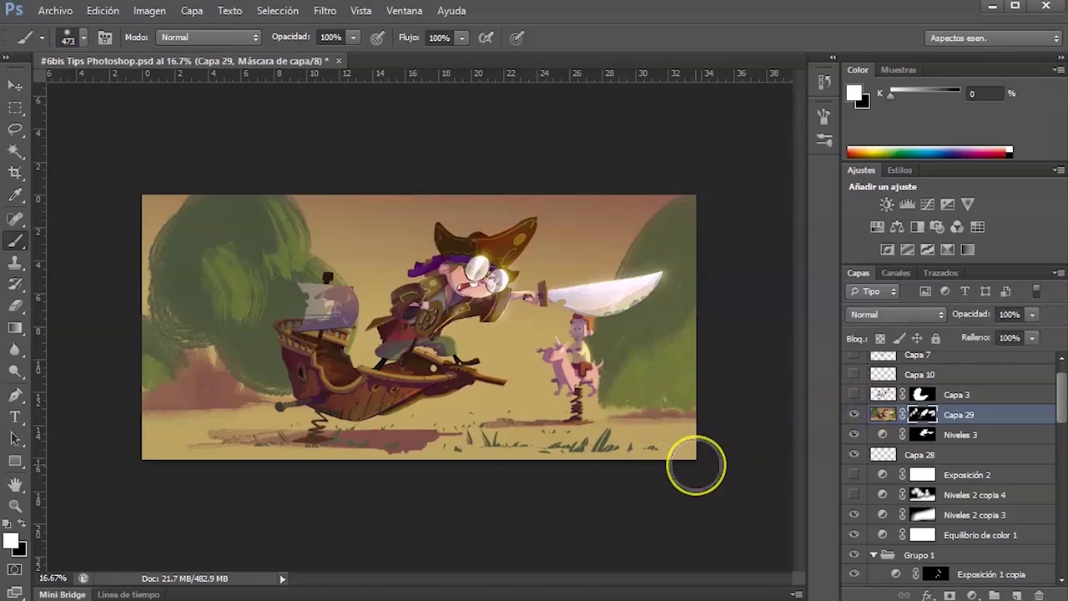
# Create a new layer above Capa 29 and fill it with white (ffffff).
pyautogui.press('v')
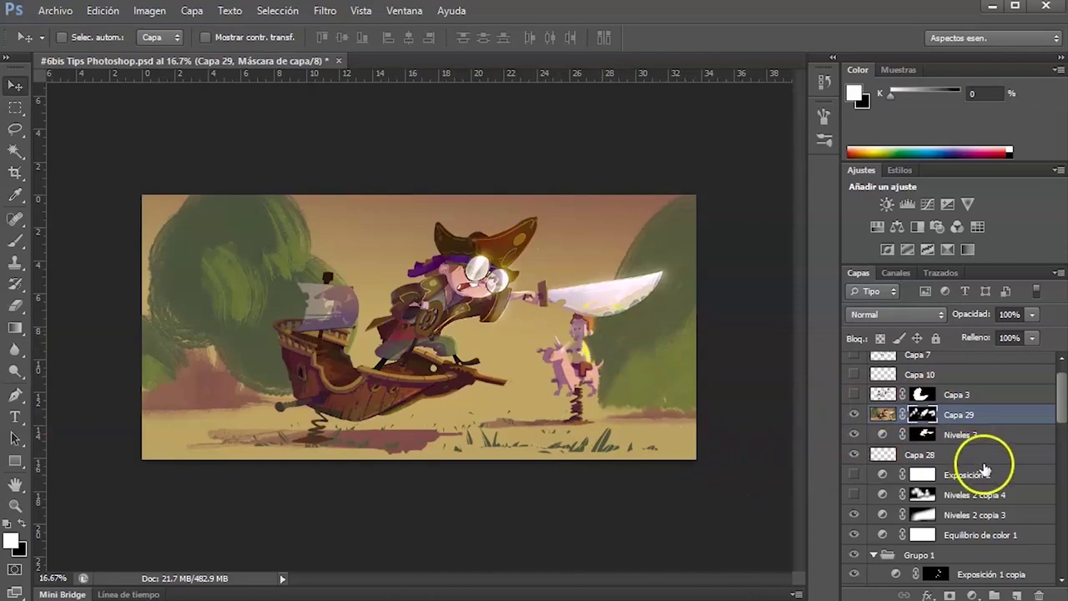
pyautogui.click(1018, 595)
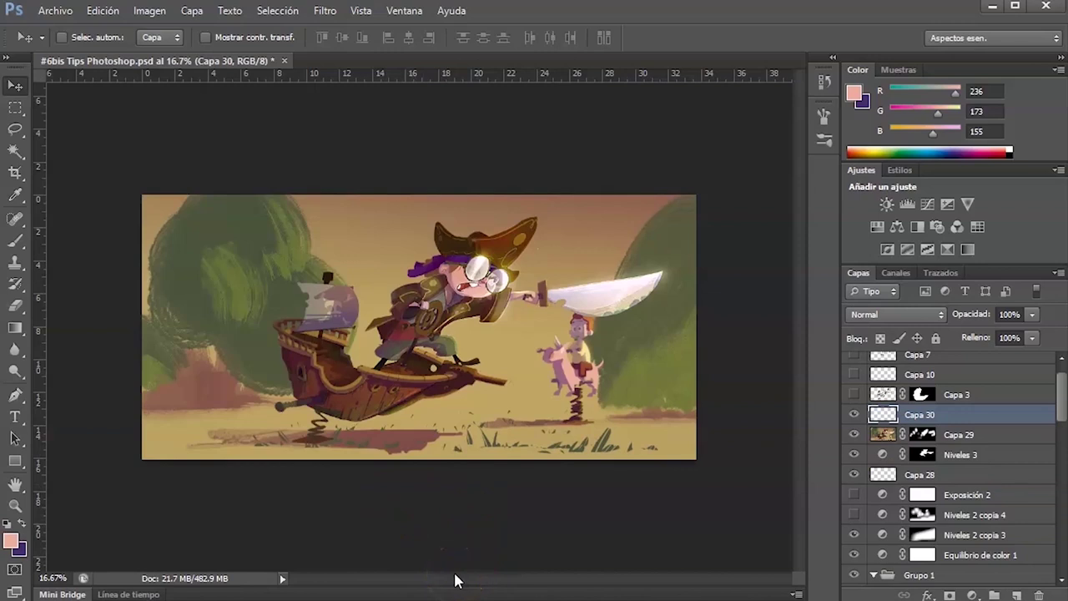
pyautogui.click(12, 540)
pyautogui.moveTo(625, 341); pyautogui.dragTo(143, 240)
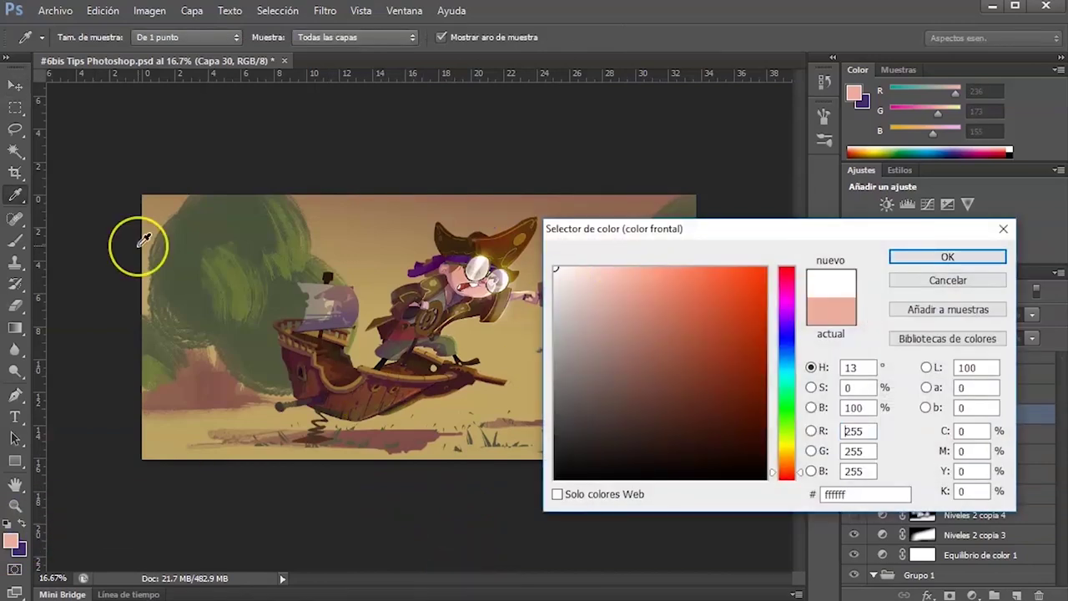
pyautogui.press('Return')
pyautogui.hotkey('alt', 'BackSpace')
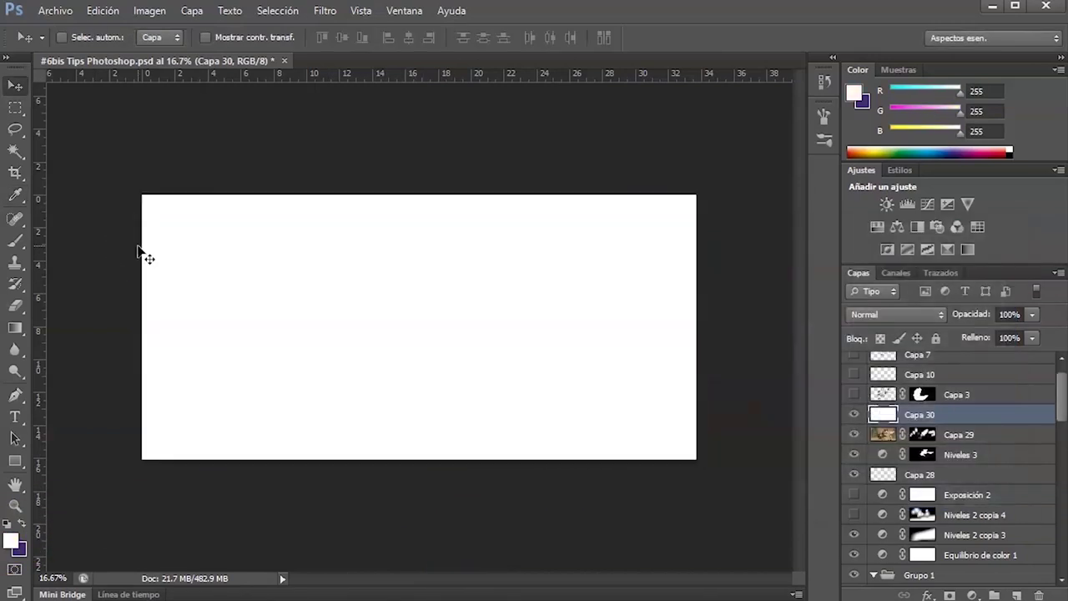
# Add monochromatic Gaussian noise of 63.61% to the white layer.
pyautogui.click(327, 10)
pyautogui.moveTo(517, 276)
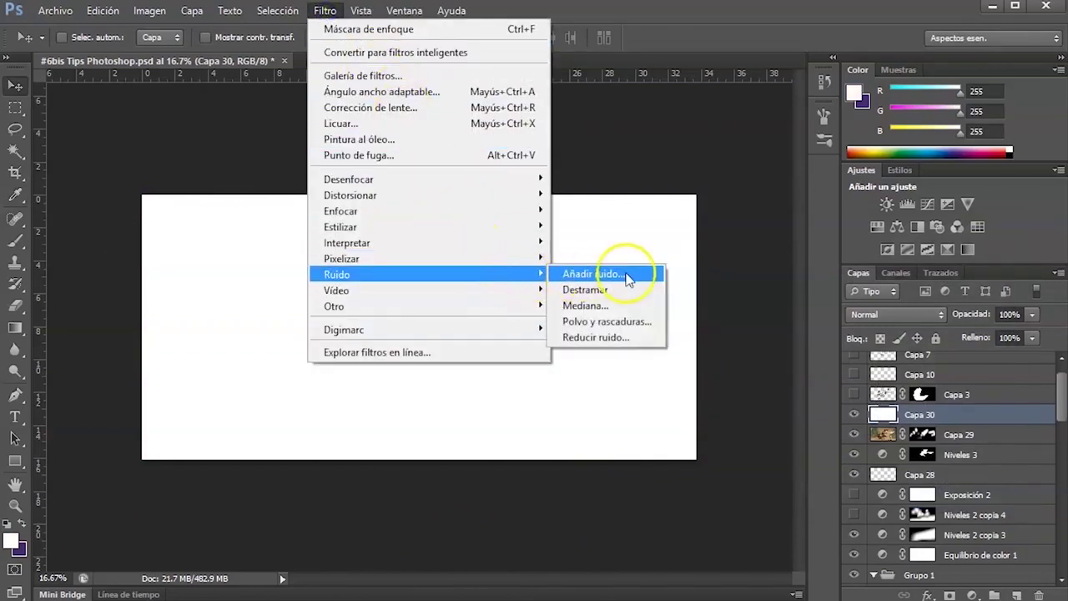
pyautogui.click(593, 276)
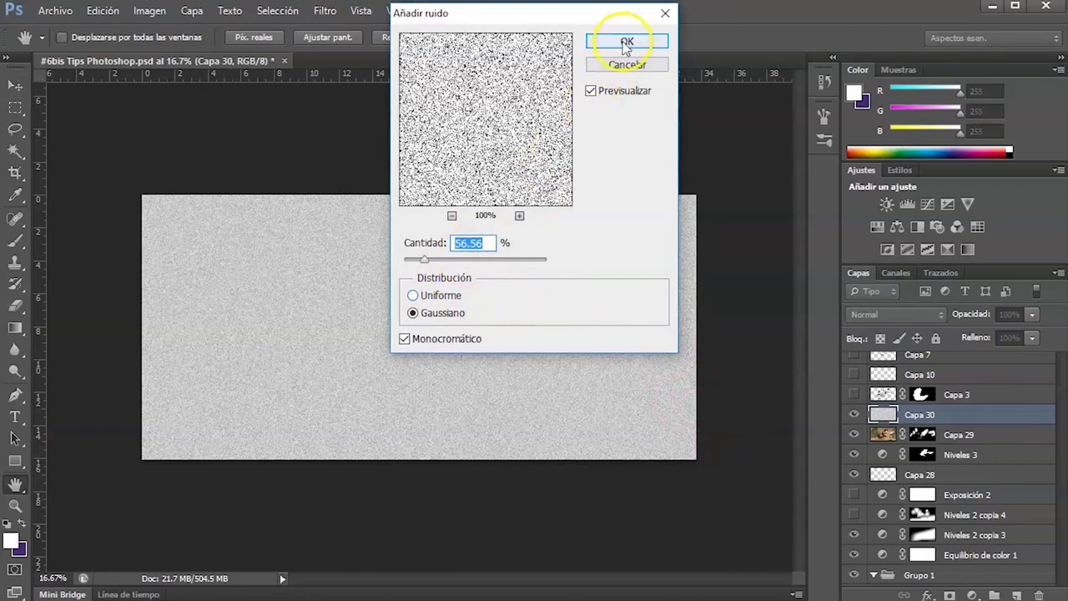
pyautogui.moveTo(424, 260)
pyautogui.mouseDown()
pyautogui.moveTo(444, 263)
pyautogui.moveTo(428, 263)
pyautogui.mouseUp()
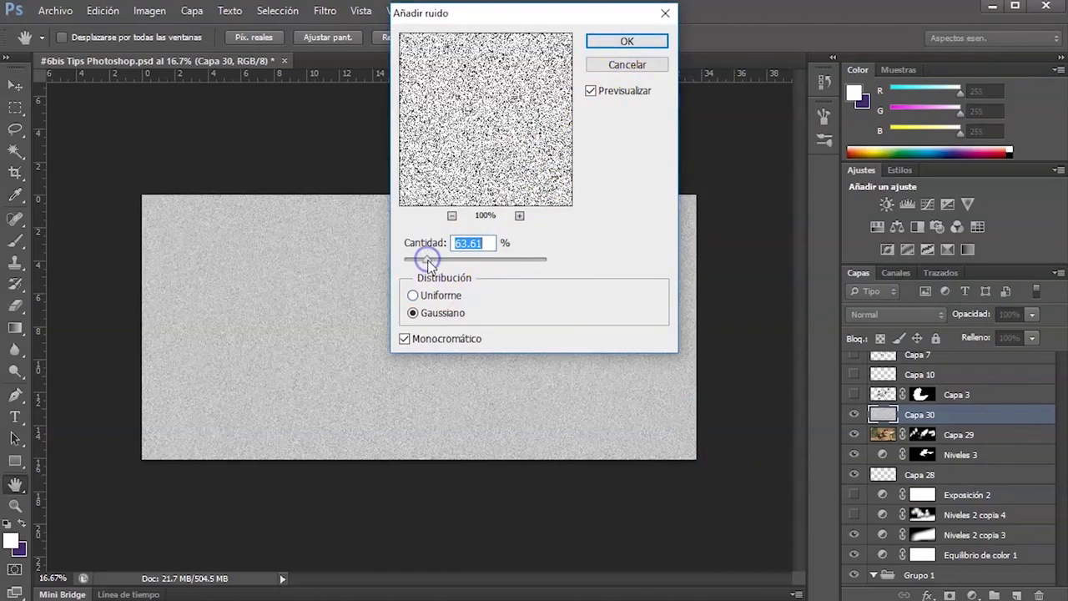
pyautogui.click(626, 41)
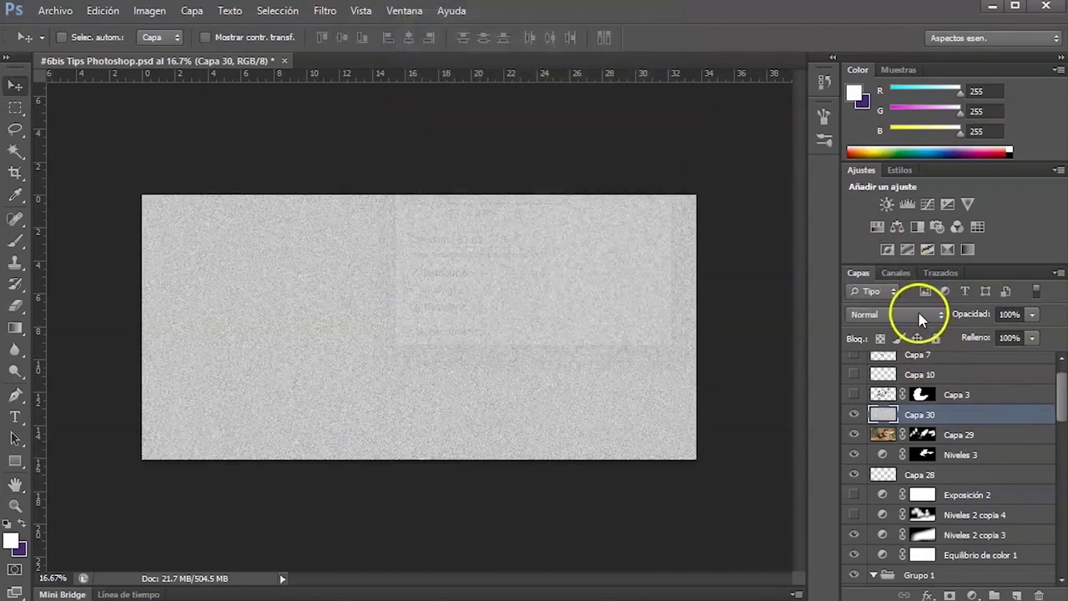
# Try the Aclarar blending mode on the noise layer, settle on Trama, and toggle the layer to compare.
pyautogui.click(917, 313)
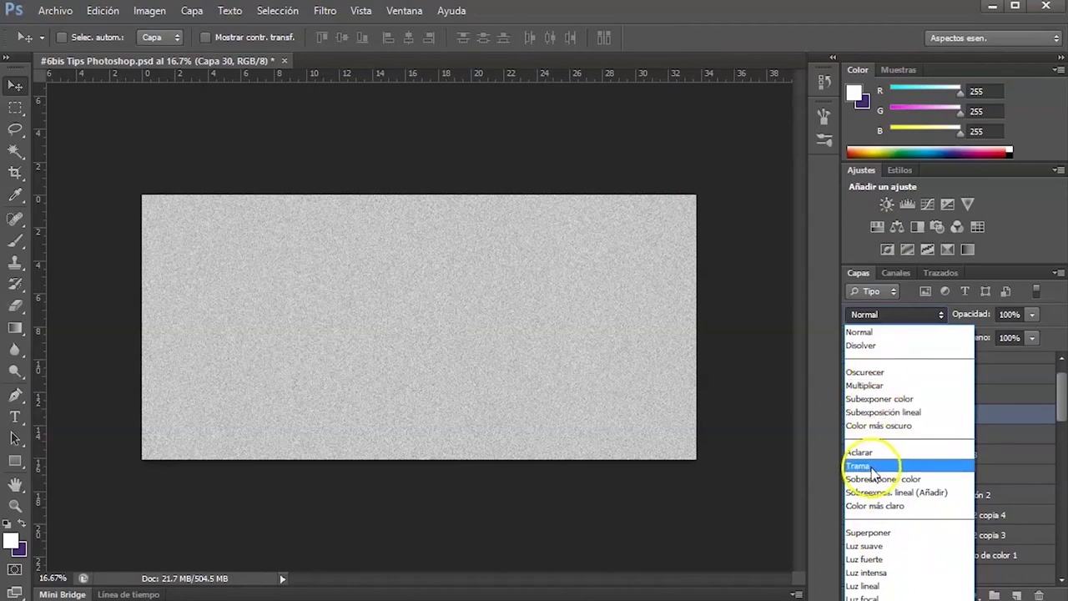
pyautogui.click(868, 465)
pyautogui.click(901, 314)
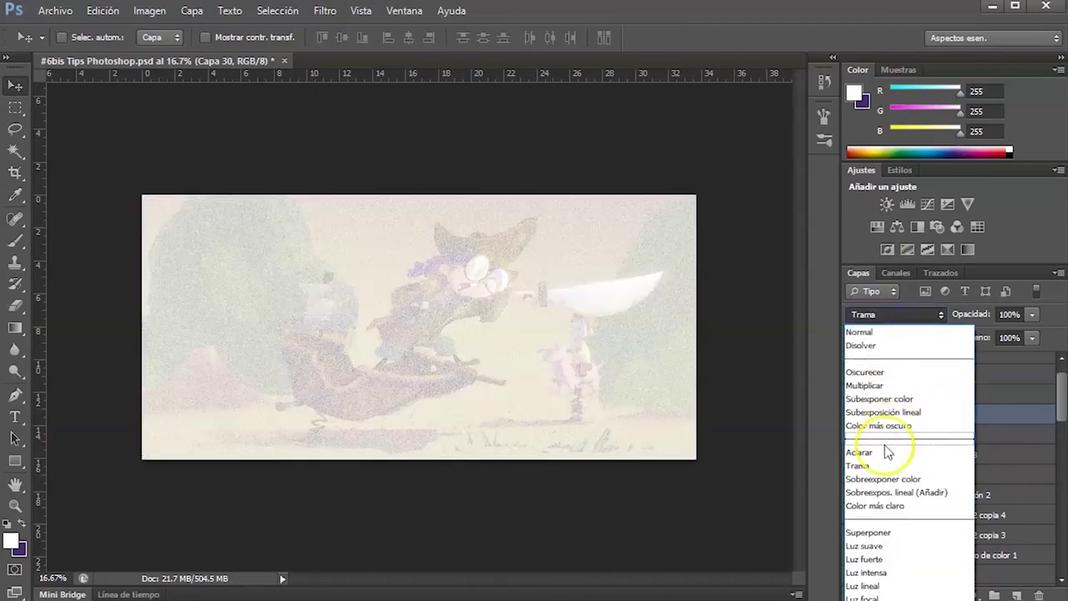
pyautogui.click(883, 455)
pyautogui.click(897, 314)
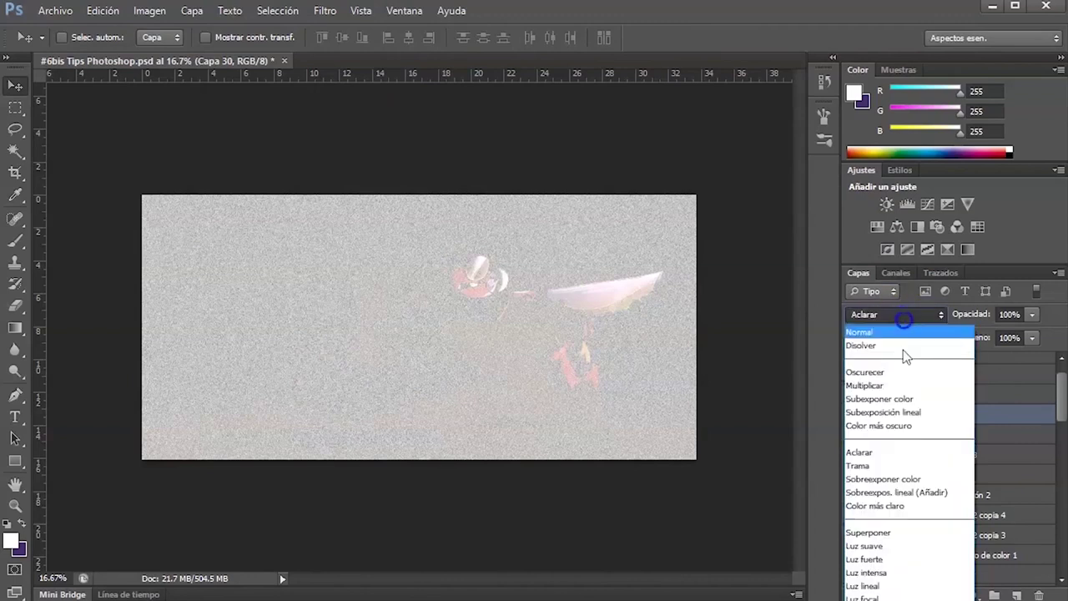
pyautogui.click(885, 458)
pyautogui.click(853, 414)
pyautogui.click(853, 415)
pyautogui.click(853, 414)
pyautogui.click(853, 415)
# Reduce the noise layer's opacity to 10% and toggle its visibility to judge the grain.
pyautogui.hotkey('alt', 'v')
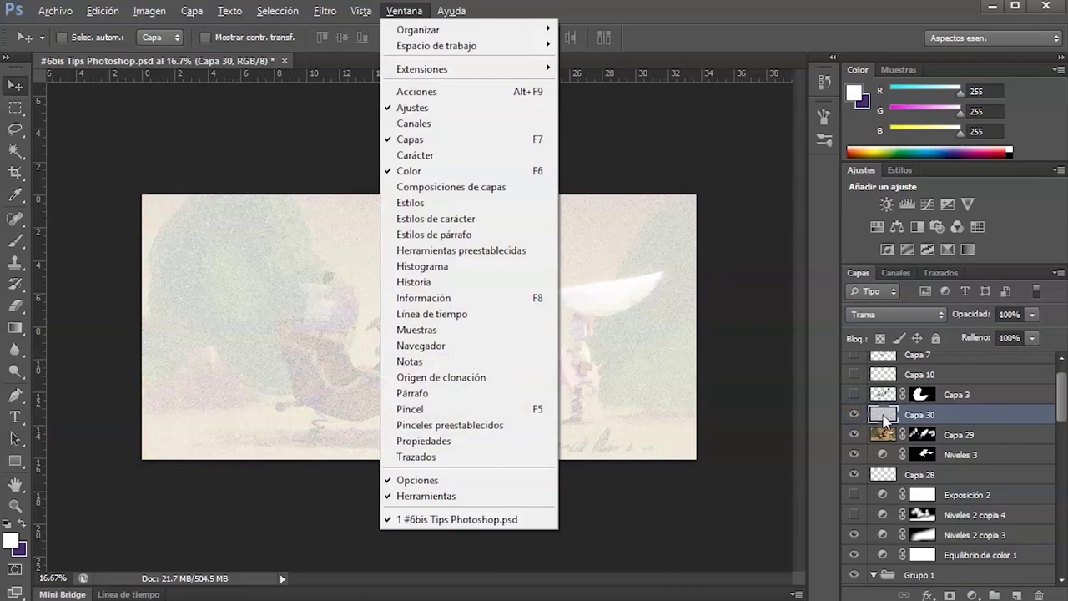
pyautogui.press('Escape')
pyautogui.press('2')
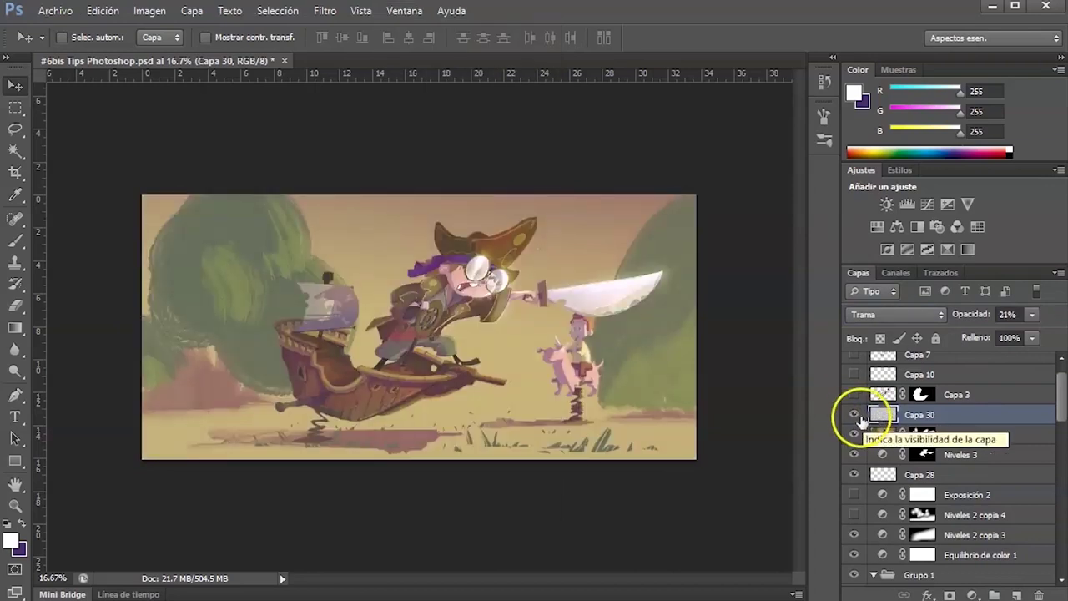
pyautogui.press('1')
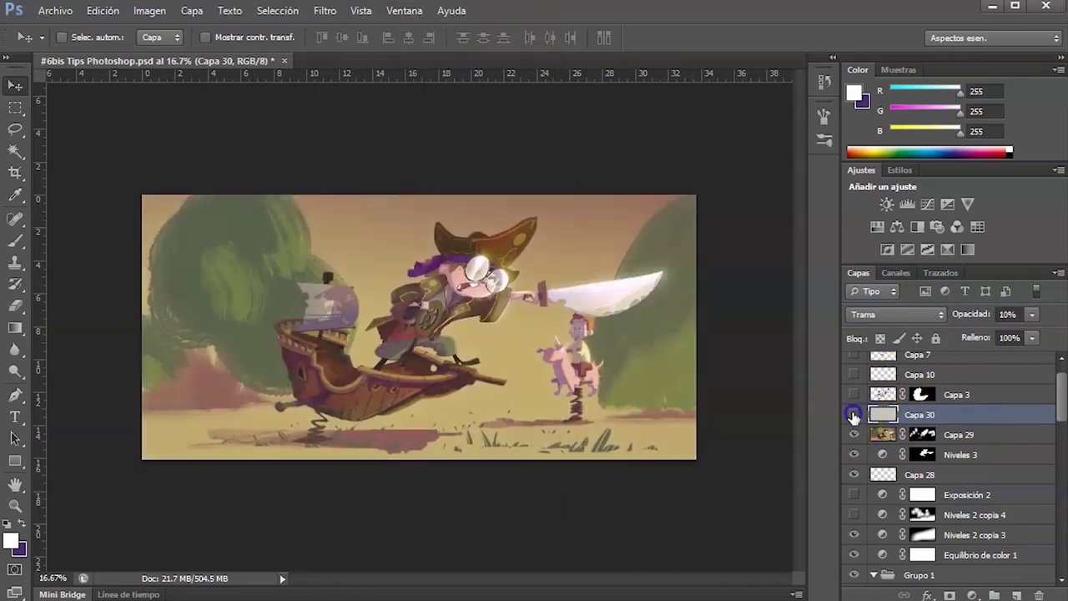
pyautogui.click(853, 415)
pyautogui.click(853, 415)
pyautogui.click(853, 415)
pyautogui.click(853, 415)
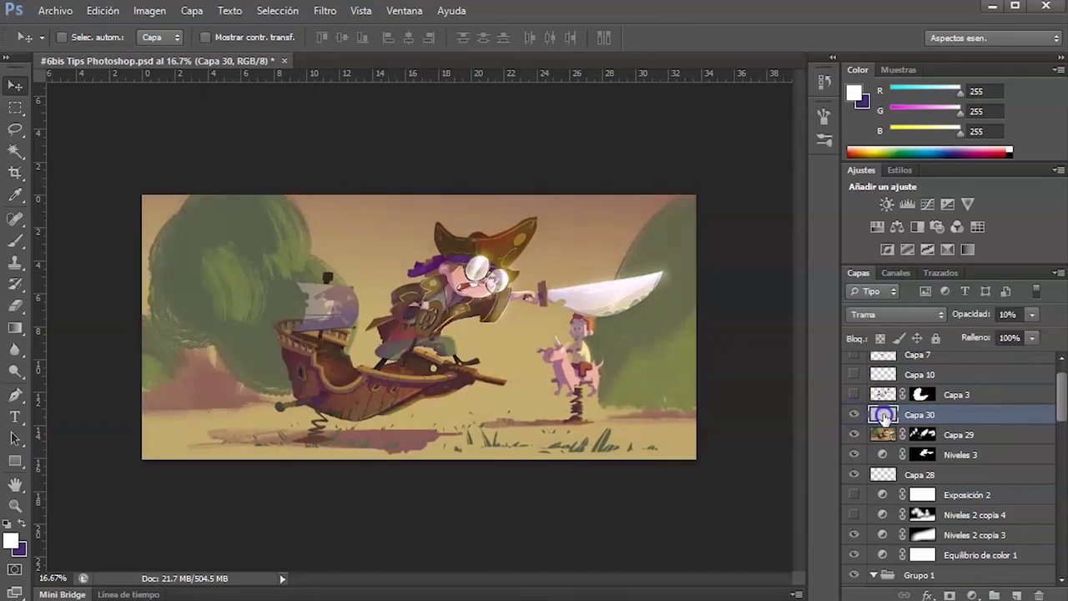
# Colorize the Capa 30 noise layer through Hue/Saturation with hue 13, saturation 100 and lightness -7.
pyautogui.hotkey('alt', 'n')
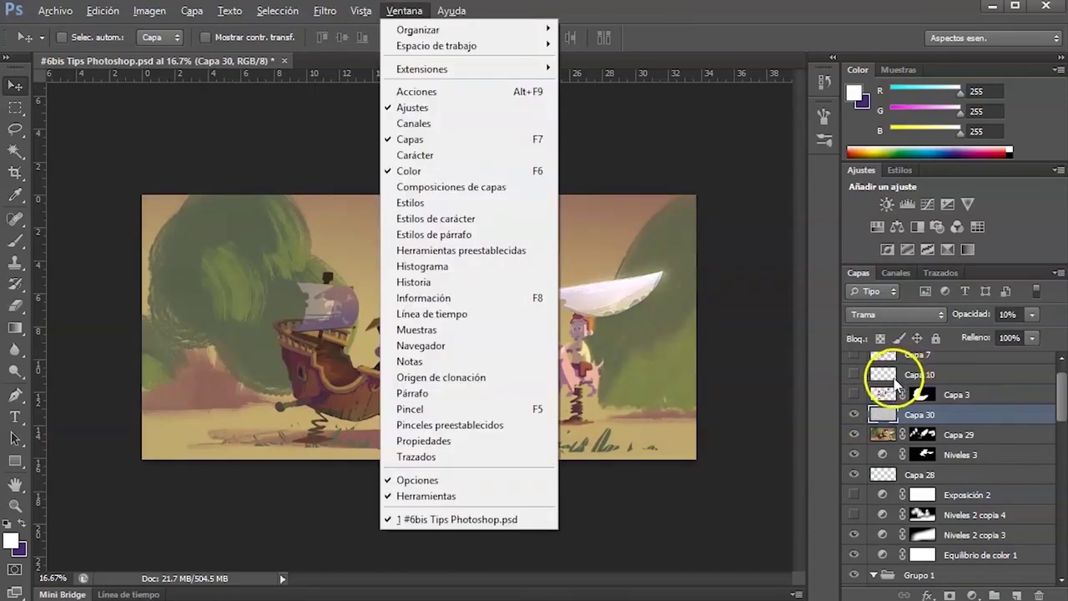
pyautogui.click(887, 396)
pyautogui.click(887, 415)
pyautogui.hotkey('ctrl', 'u')
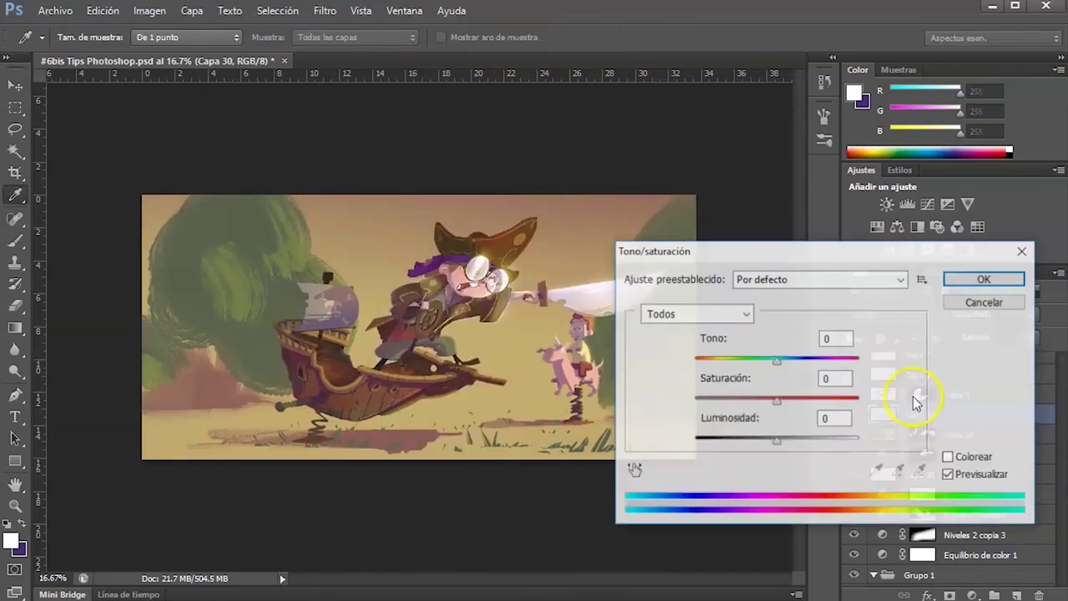
pyautogui.click(949, 458)
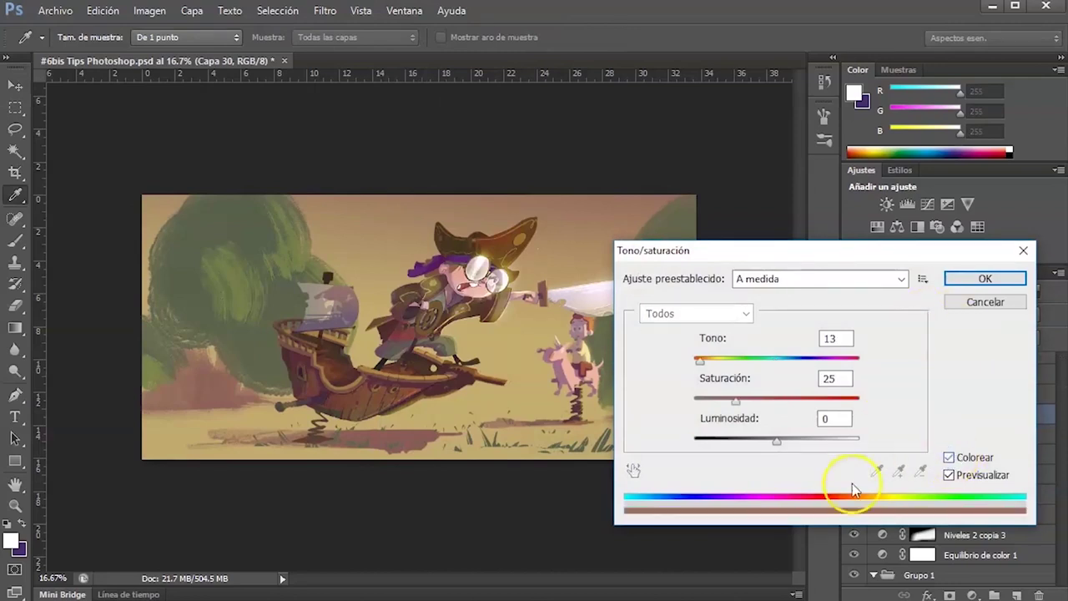
pyautogui.moveTo(788, 403); pyautogui.dragTo(864, 408)
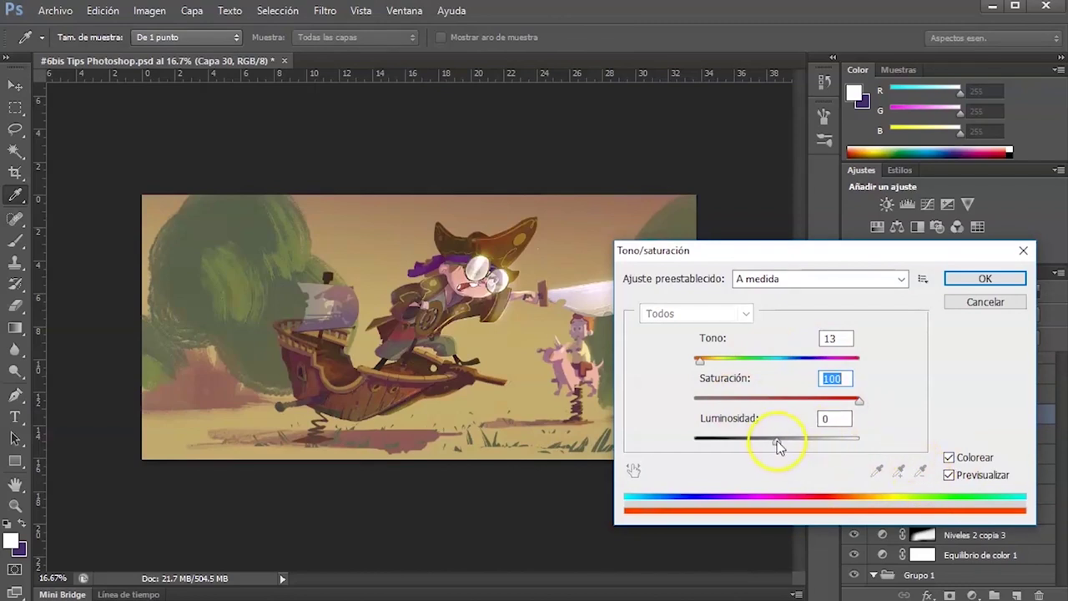
pyautogui.moveTo(778, 446)
pyautogui.mouseDown()
pyautogui.moveTo(787, 439)
pyautogui.moveTo(766, 444)
pyautogui.mouseUp()
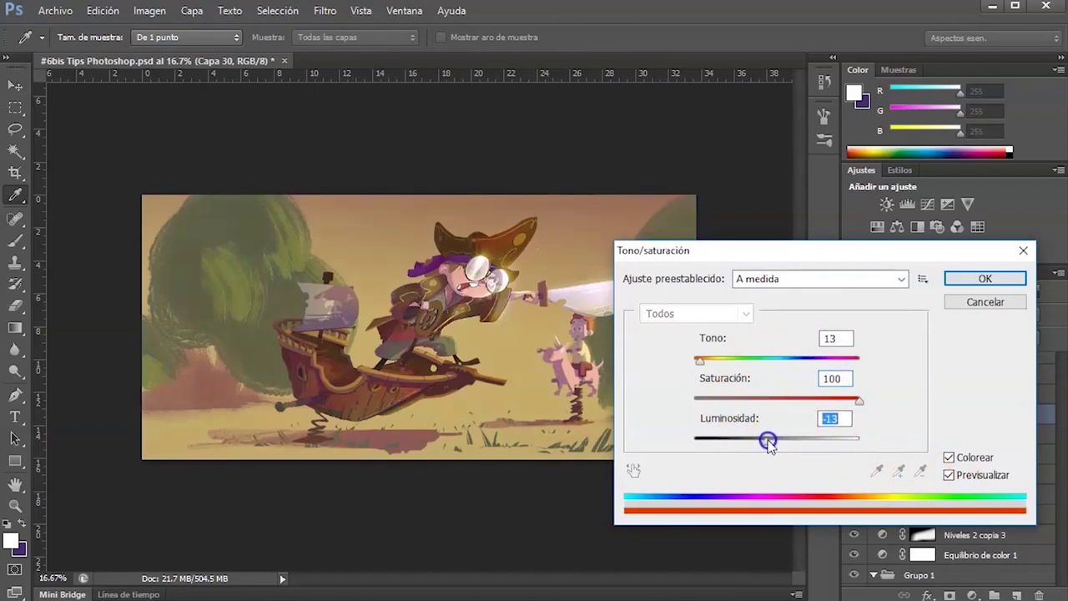
pyautogui.click(949, 458)
pyautogui.click(950, 459)
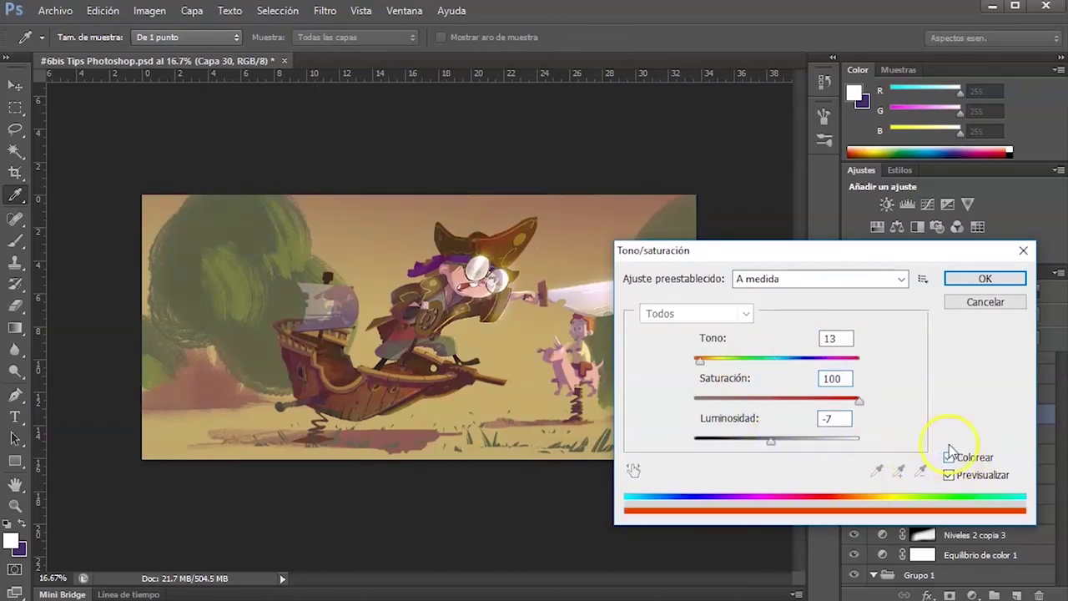
pyautogui.click(973, 280)
# Toggle Capa 30 to compare the tinted grain, and shift its hue by +22 and its saturation by about +47.
pyautogui.click(851, 414)
pyautogui.click(852, 414)
pyautogui.click(852, 415)
pyautogui.click(852, 415)
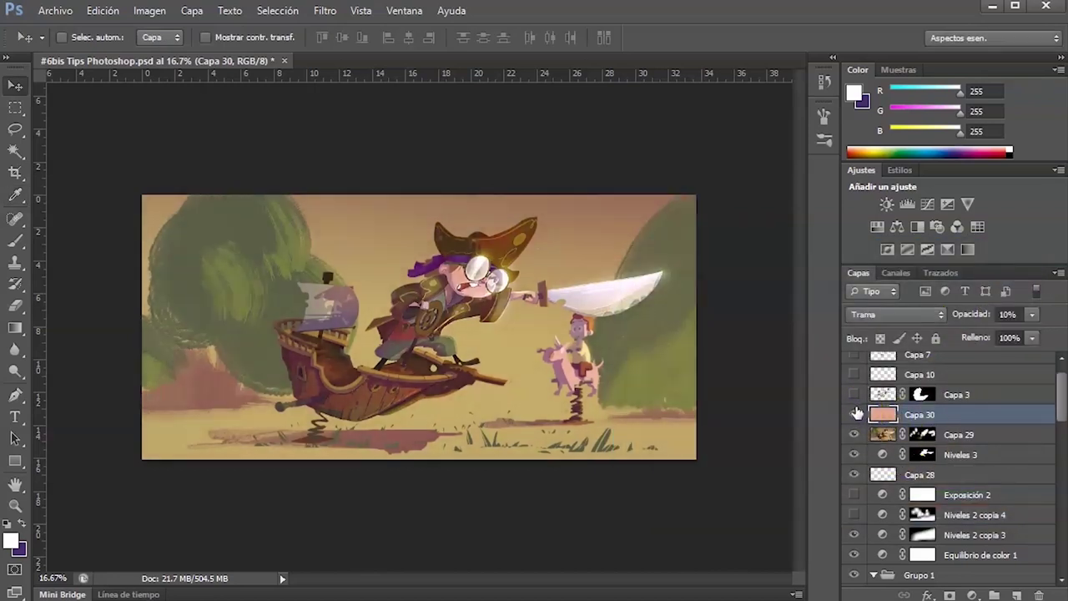
pyautogui.click(852, 415)
pyautogui.click(853, 415)
pyautogui.click(887, 412)
pyautogui.hotkey('ctrl', 'u')
pyautogui.moveTo(776, 358); pyautogui.dragTo(795, 370)
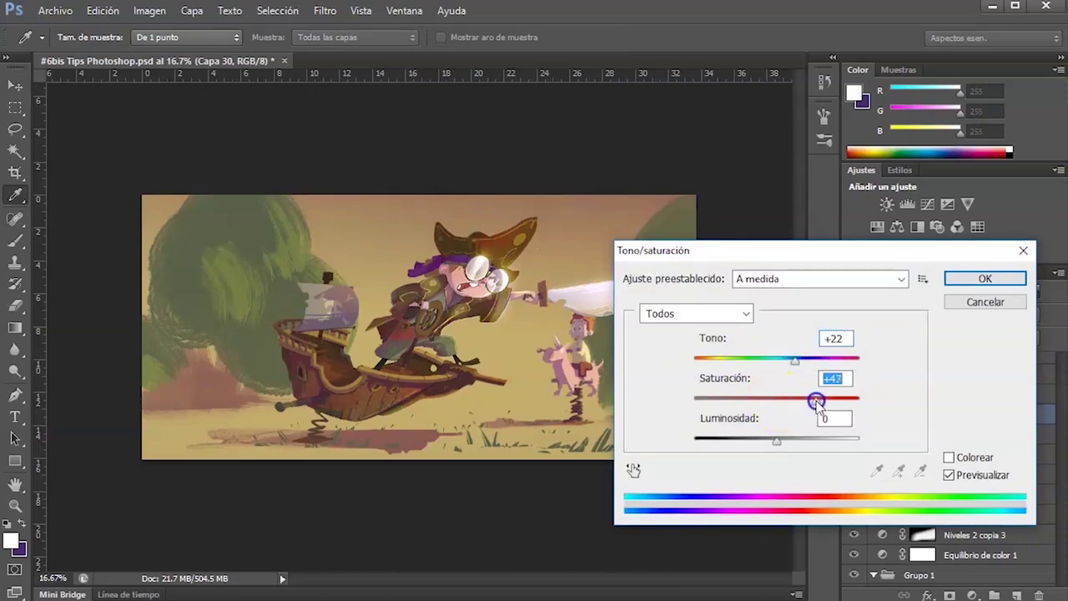
pyautogui.click(985, 278)
pyautogui.press('v')
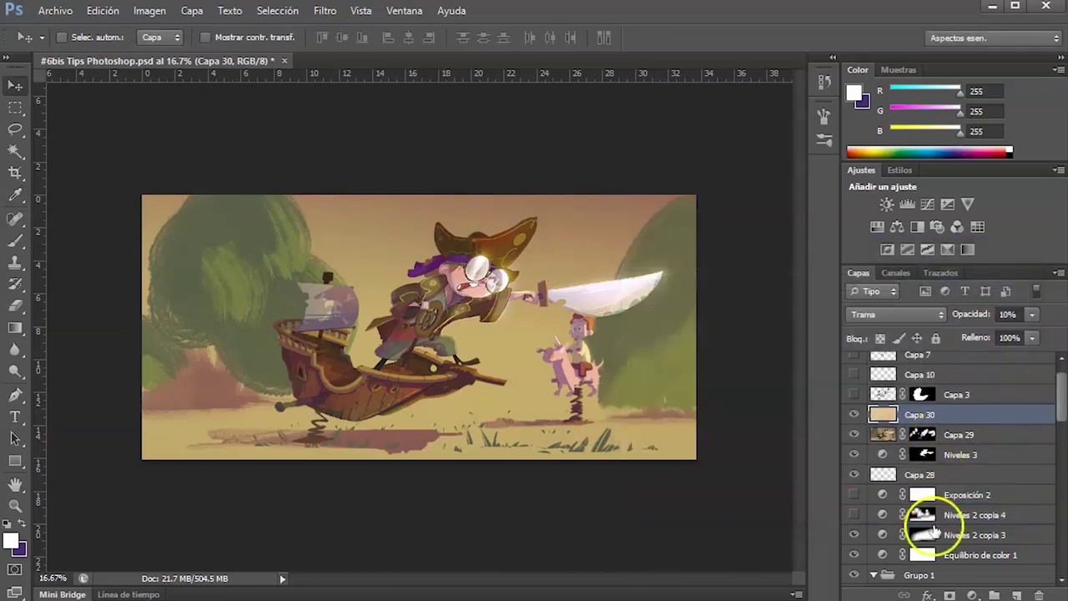
# Add a layer mask to Capa 30 and fade the grain inward from the image's edges with black-to-transparent gradients.
pyautogui.click(950, 594)
pyautogui.press('g')
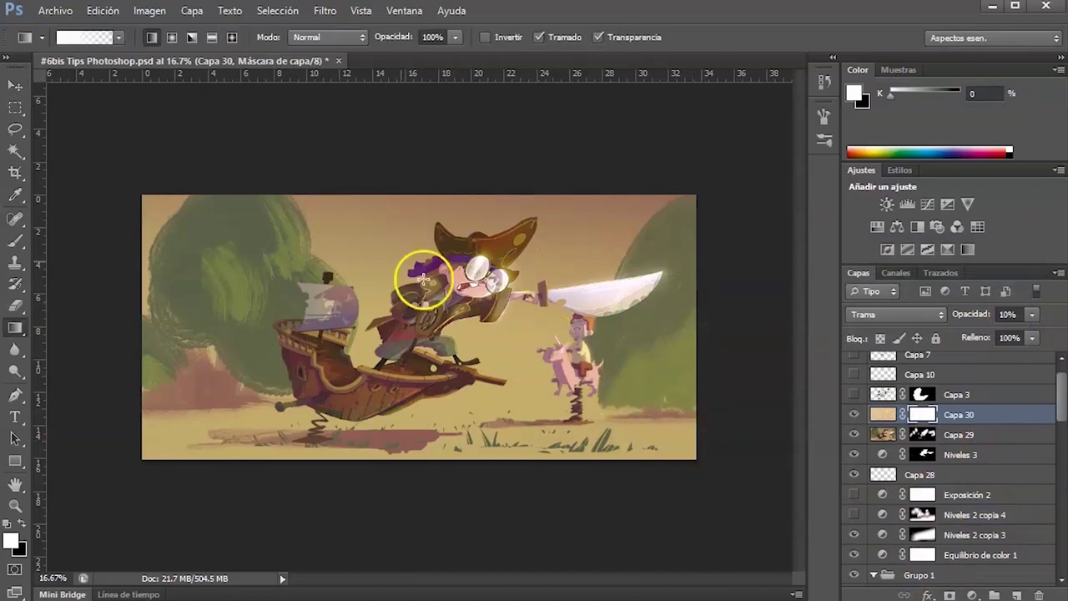
pyautogui.press('x')
pyautogui.moveTo(676, 163); pyautogui.dragTo(635, 218)
pyautogui.moveTo(427, 169); pyautogui.dragTo(467, 371)
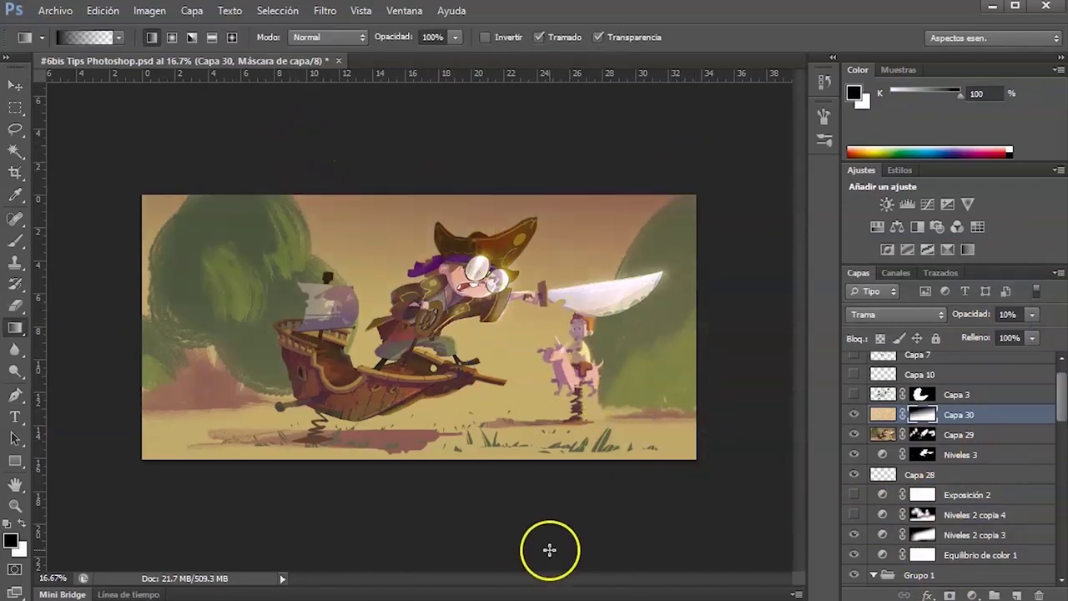
pyautogui.moveTo(411, 169); pyautogui.dragTo(443, 358)
pyautogui.moveTo(497, 477); pyautogui.dragTo(505, 399)
pyautogui.press('v')
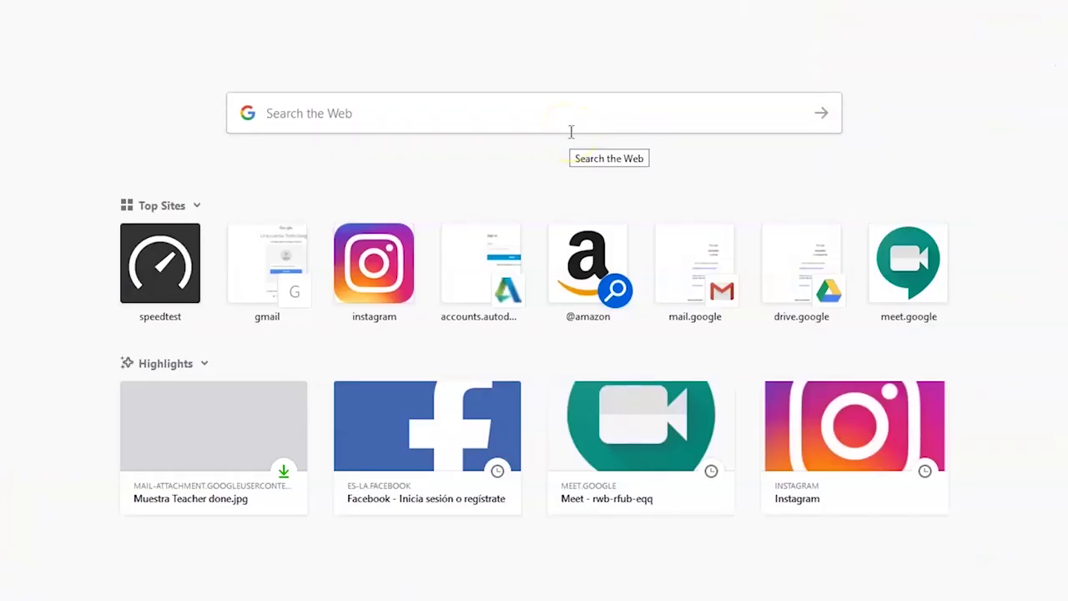
# Switch to the web browser and search the web for "texture scratches".
pyautogui.click(571, 131)
pyautogui.write('textu')
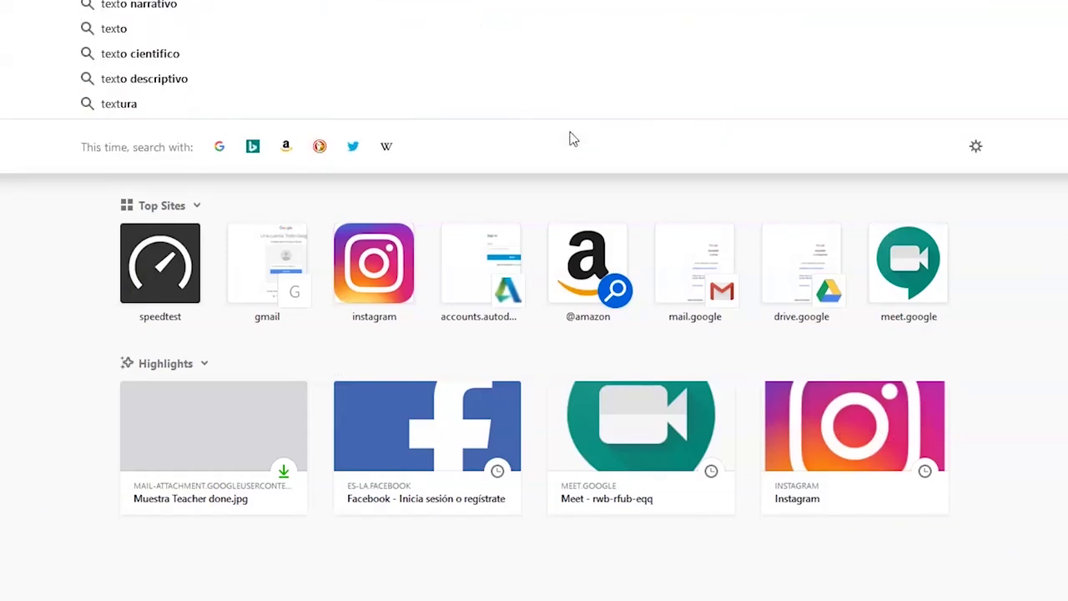
pyautogui.write('re')
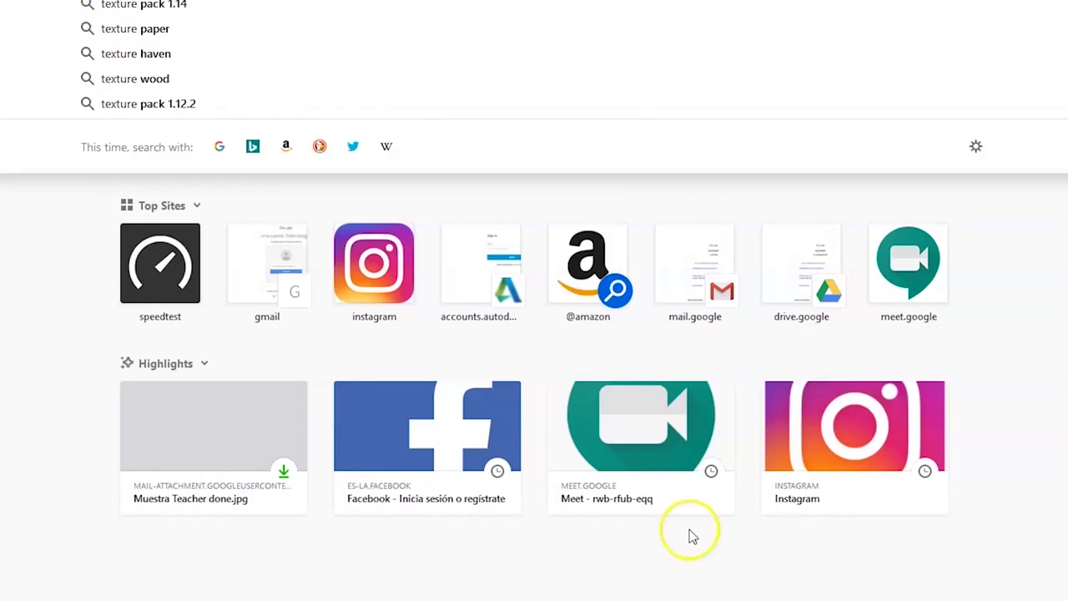
pyautogui.write(' dirt')
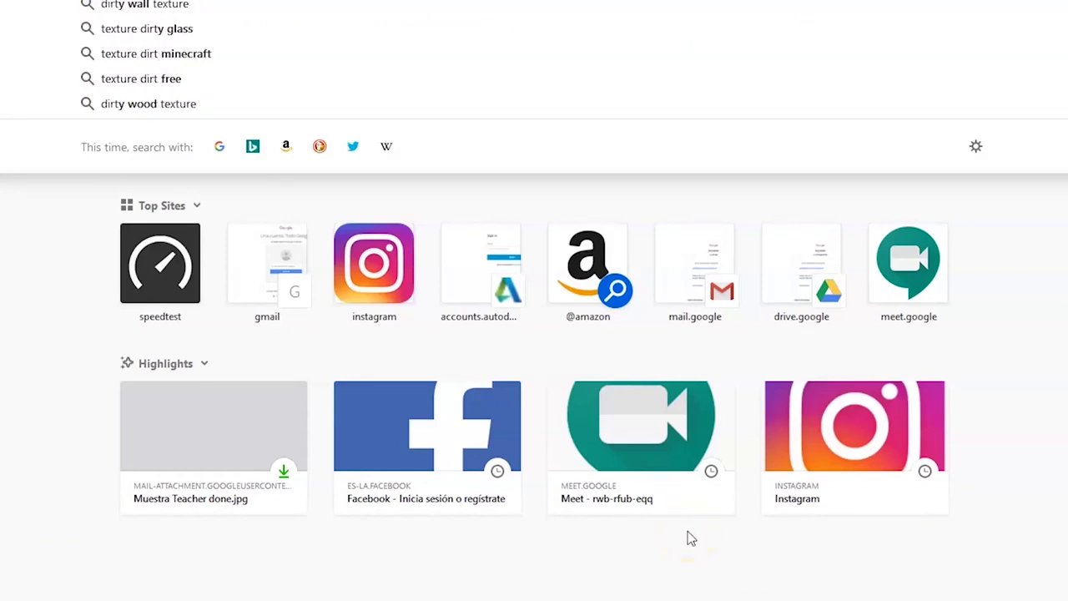
pyautogui.press('BackSpace')
pyautogui.press('BackSpace')
pyautogui.press('BackSpace')
pyautogui.press('BackSpace')
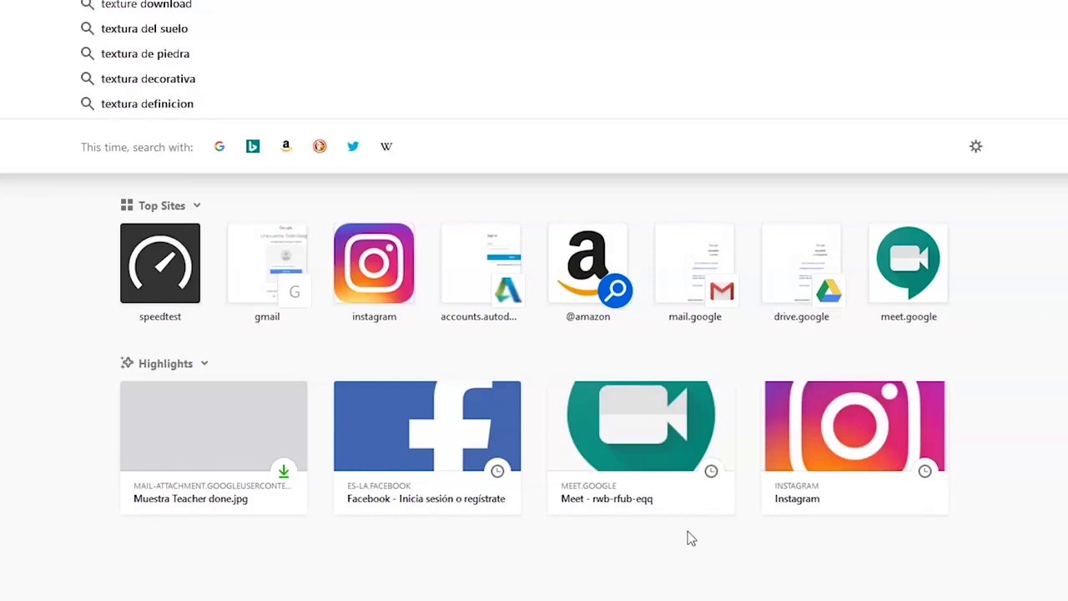
pyautogui.write('scratche')
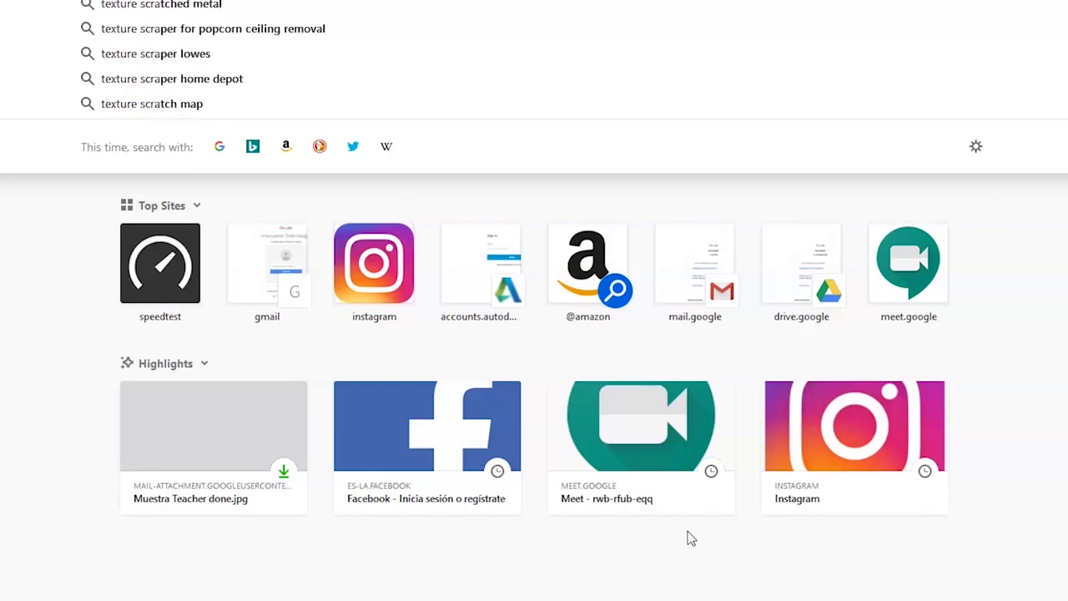
pyautogui.press('Return')
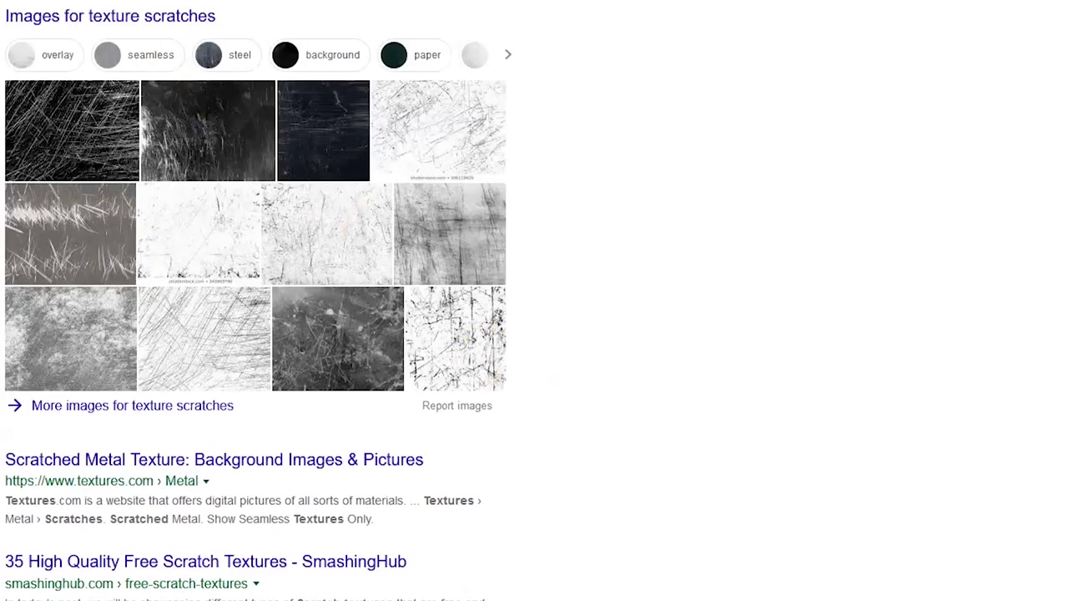
# Browse the image results for scratch textures and copy the dark 1920 × 1080 scratched texture from Newdesignfile.com.
pyautogui.click(215, 22)
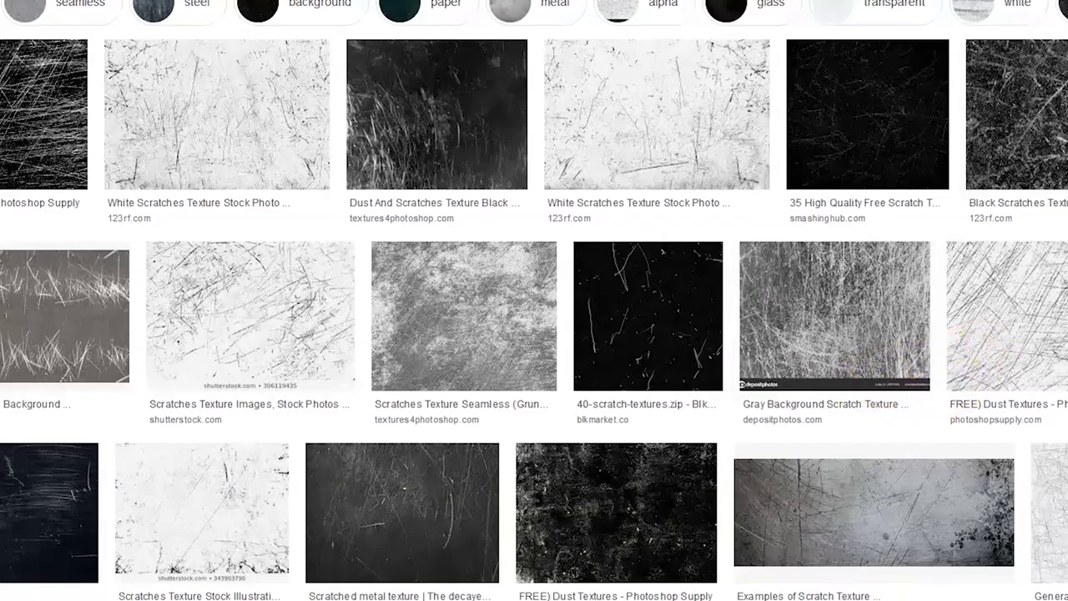
pyautogui.scroll(-4, 1016, 331)
pyautogui.scroll(-5, 534, 301)
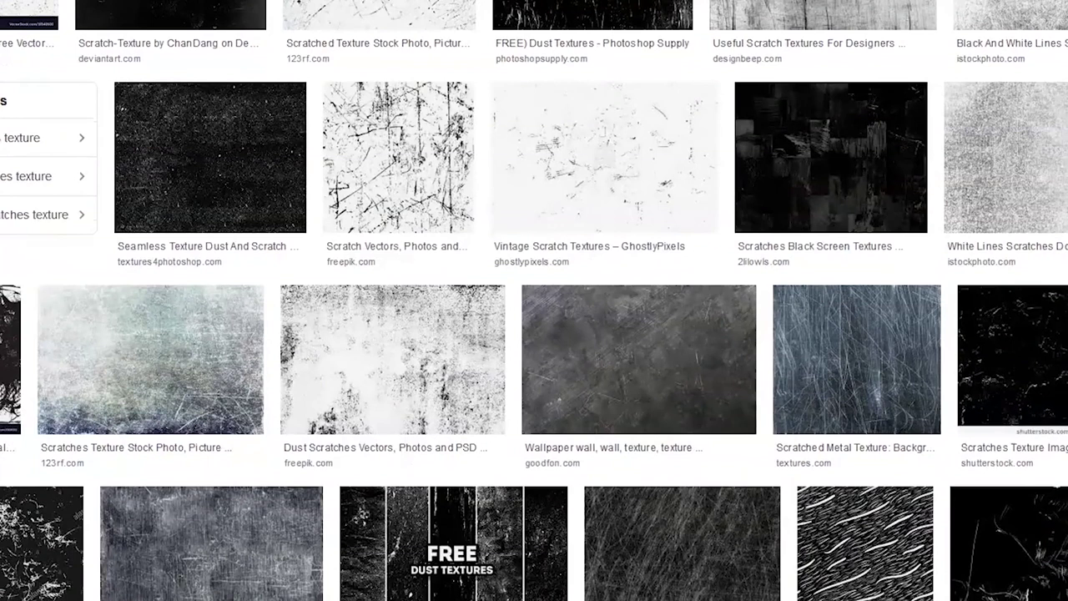
pyautogui.scroll(-1, 534, 300)
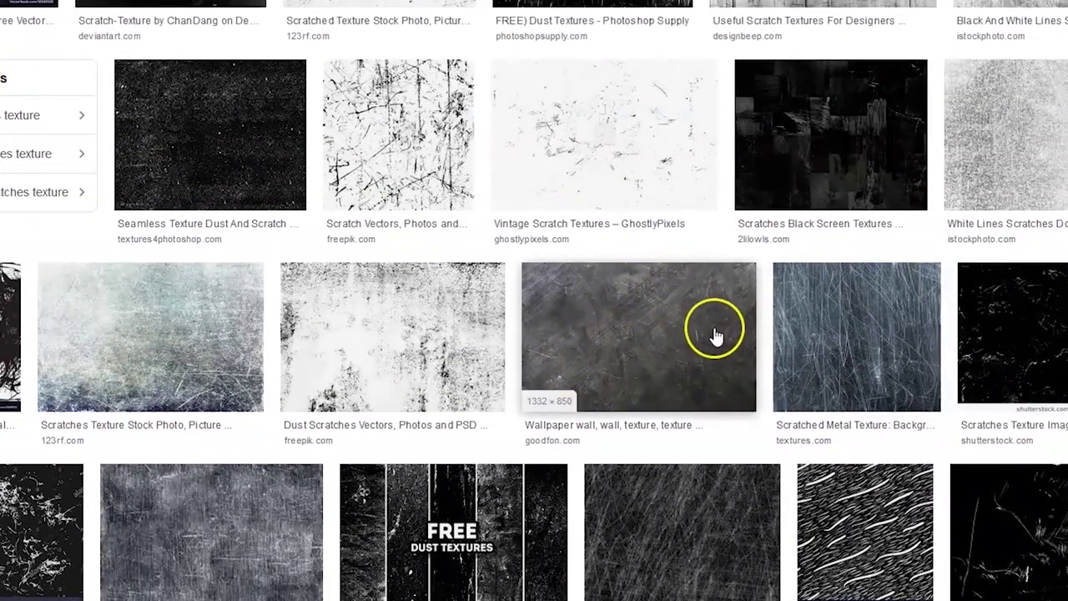
pyautogui.scroll(-4, 534, 301)
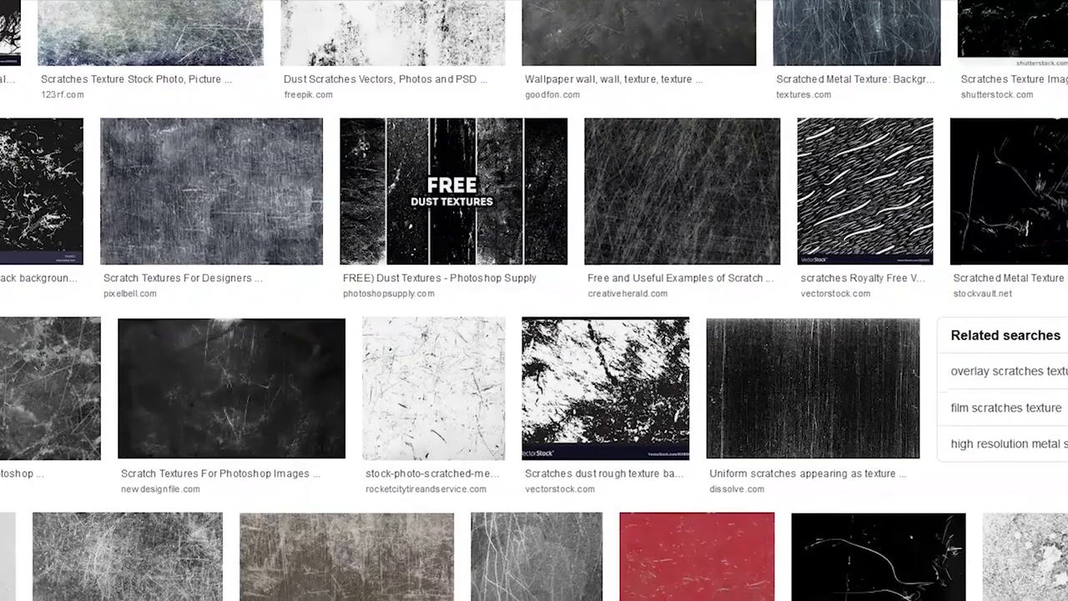
pyautogui.scroll(1, 534, 301)
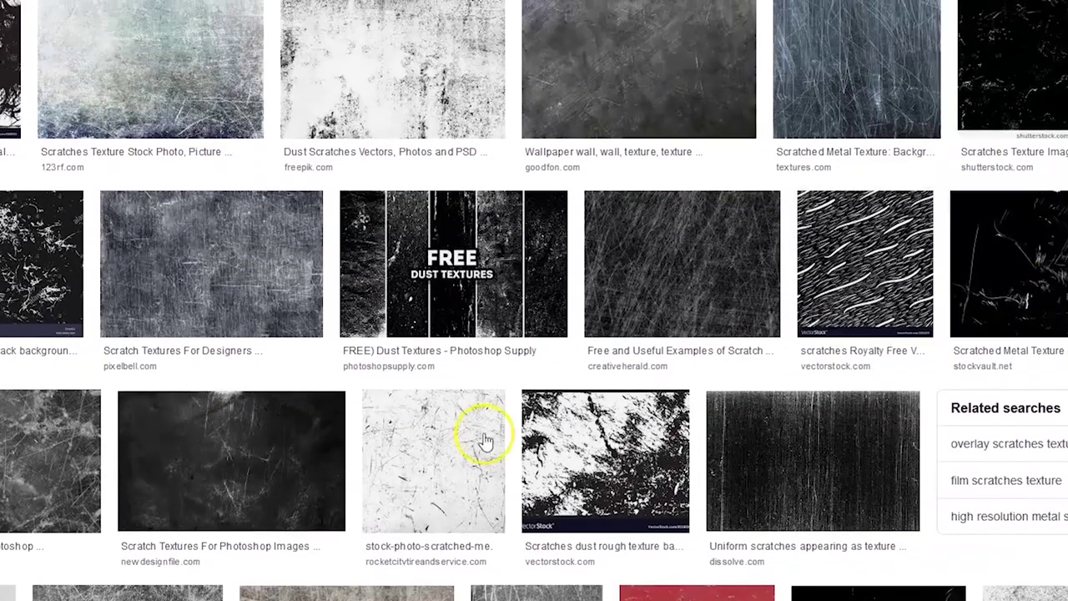
pyautogui.click(237, 464)
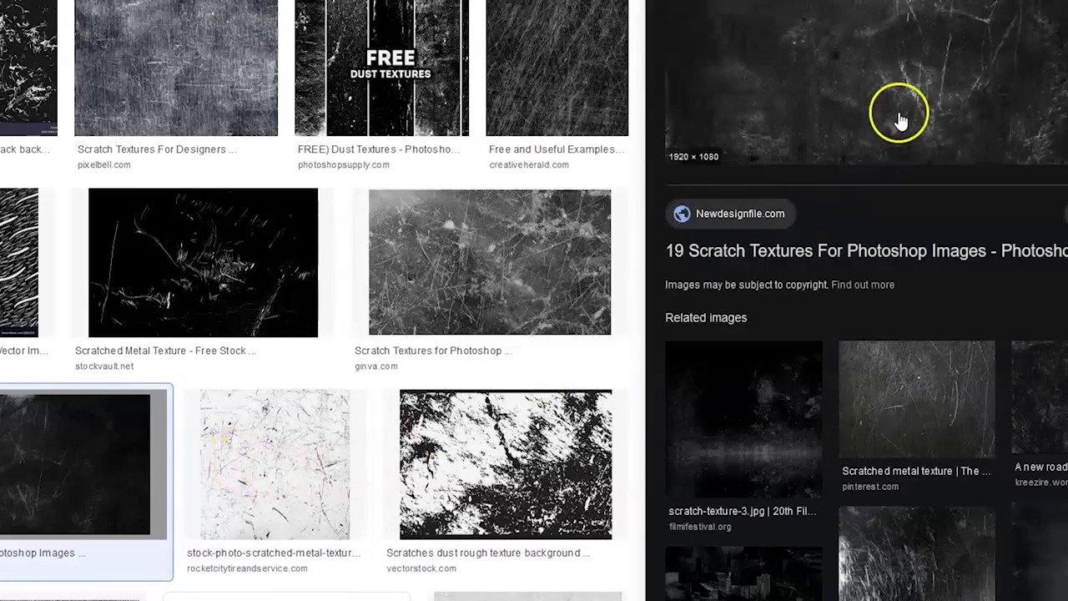
pyautogui.rightClick(898, 76)
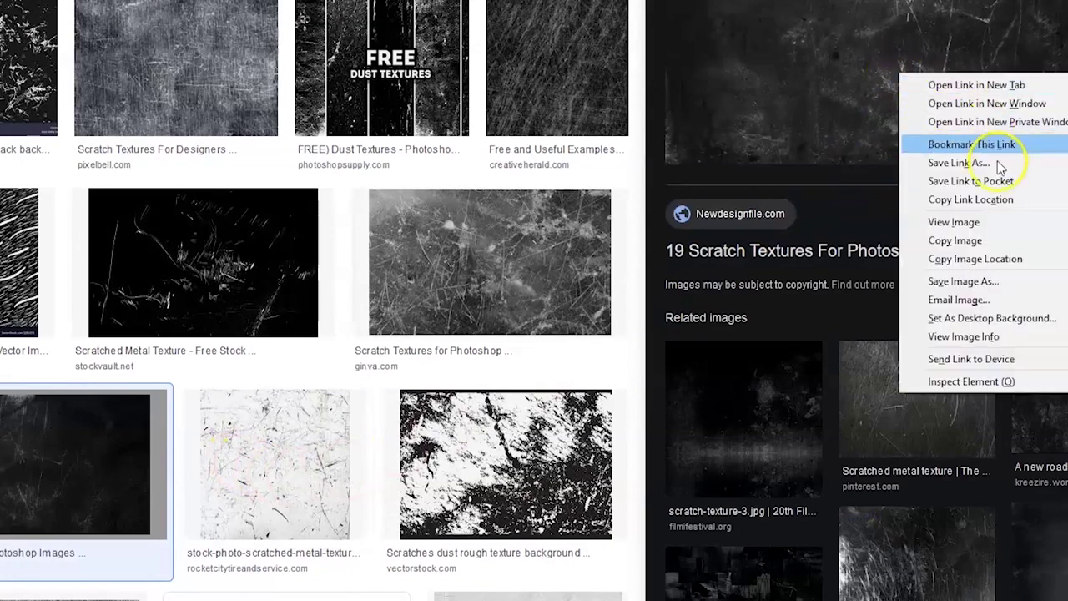
pyautogui.click(958, 241)
# Return to Photoshop, paste the scratch texture above Capa 30, and enlarge and reposition it to cover the whole canvas.
pyautogui.hotkey('alt', 'Tab')
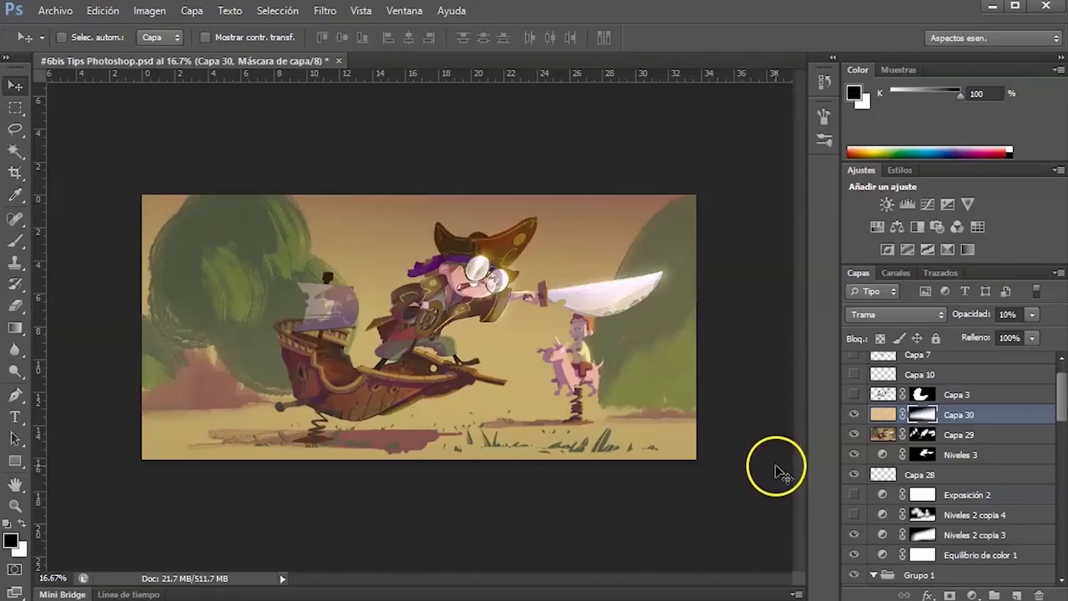
pyautogui.hotkey('ctrl', 'v')
pyautogui.hotkey('ctrl', 't')
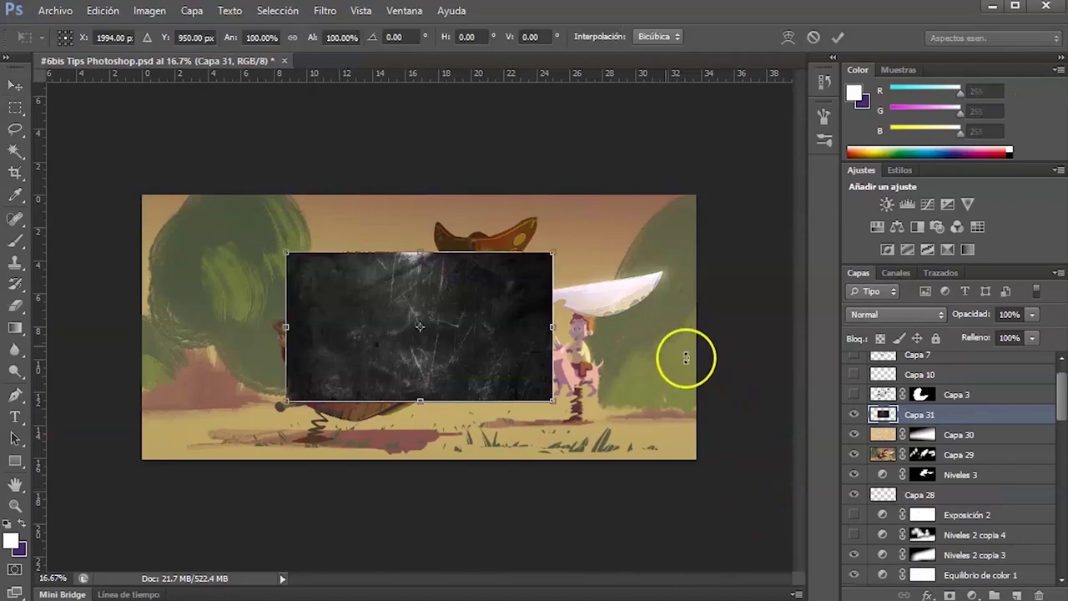
pyautogui.moveTo(552, 252); pyautogui.dragTo(701, 171)
pyautogui.moveTo(693, 326); pyautogui.dragTo(818, 327)
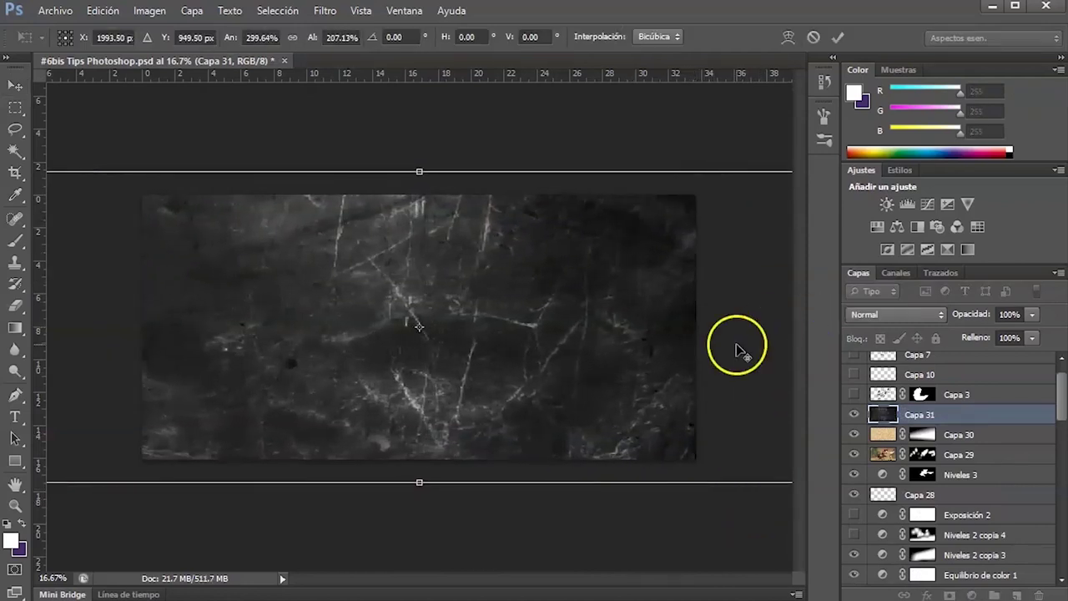
pyautogui.moveTo(420, 172); pyautogui.dragTo(419, 178)
pyautogui.hotkey('ctrl', 'z')
pyautogui.moveTo(634, 326); pyautogui.dragTo(469, 345)
pyautogui.moveTo(654, 189); pyautogui.dragTo(625, 202)
pyautogui.moveTo(548, 303); pyautogui.dragTo(643, 305)
pyautogui.press('Return')
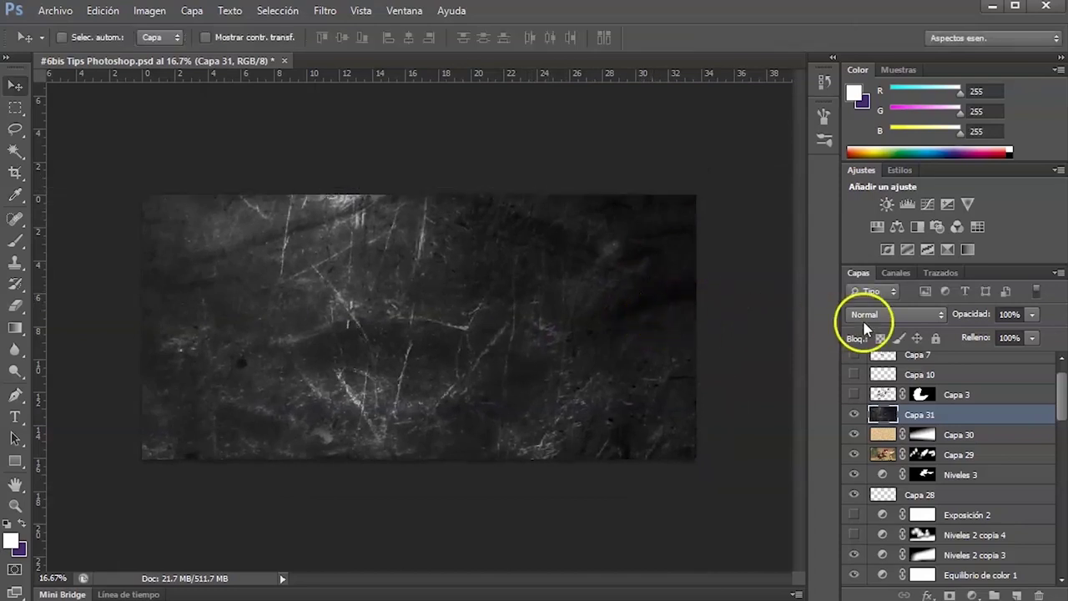
# Try the Superponer and Luz fuerte blending modes on the scratch texture layer and settle on Luz suave.
pyautogui.click(917, 314)
pyautogui.click(885, 533)
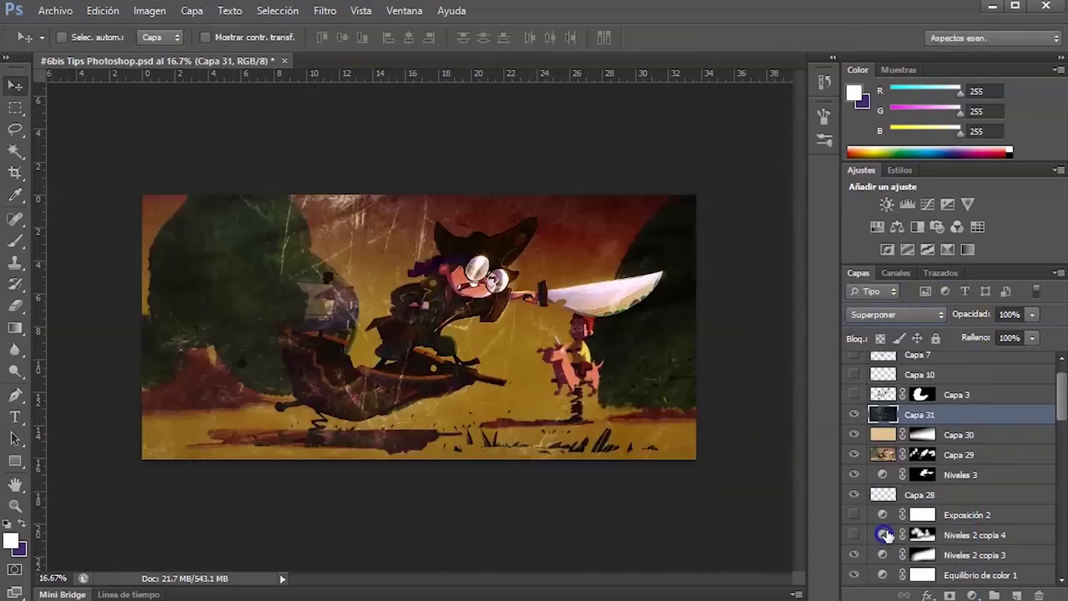
pyautogui.click(918, 315)
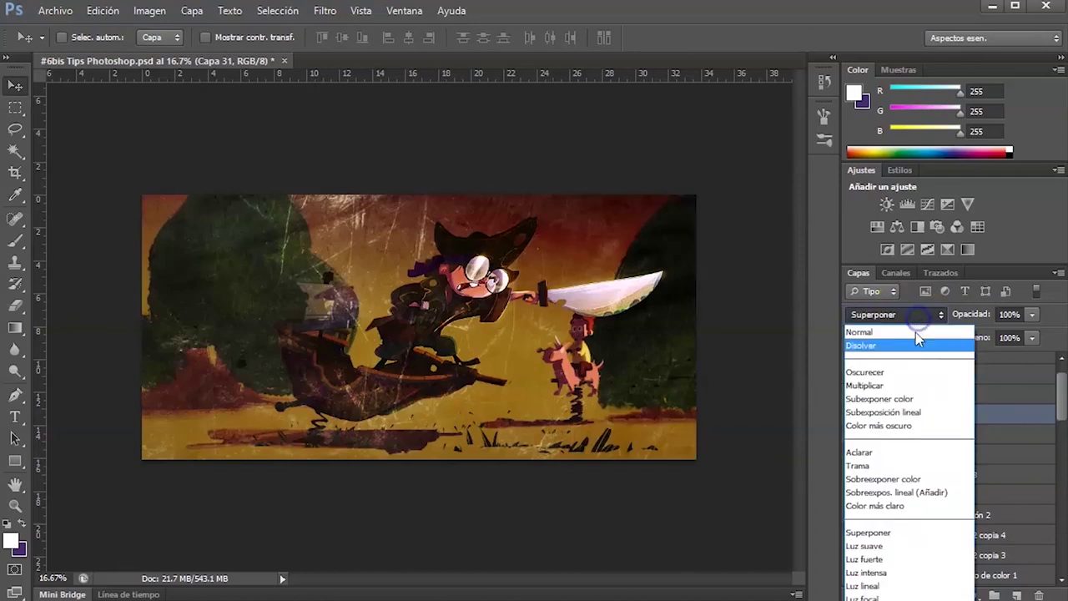
pyautogui.click(876, 546)
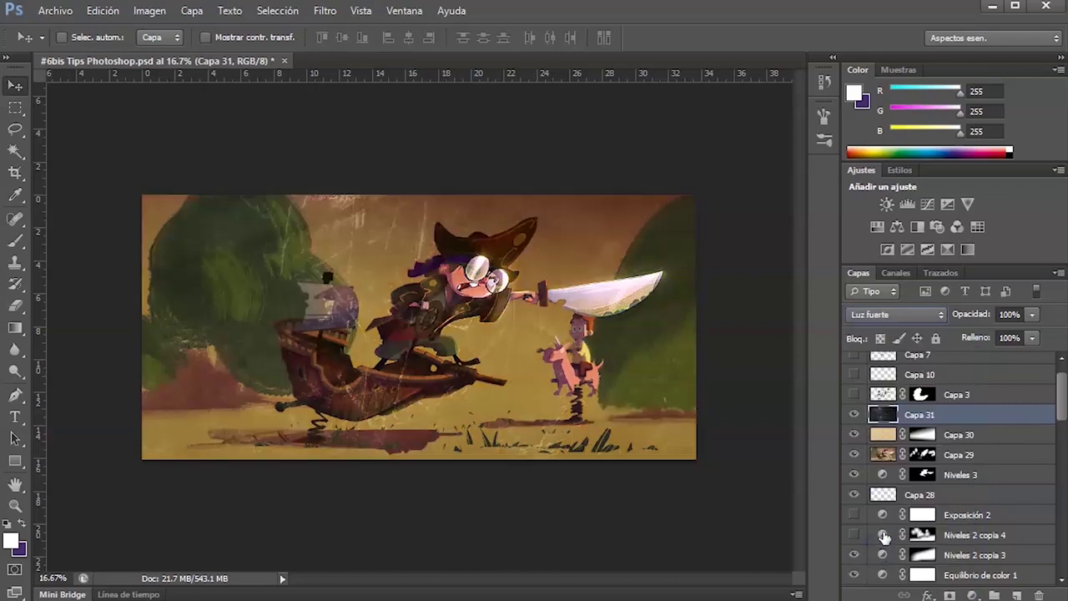
pyautogui.press('Up')
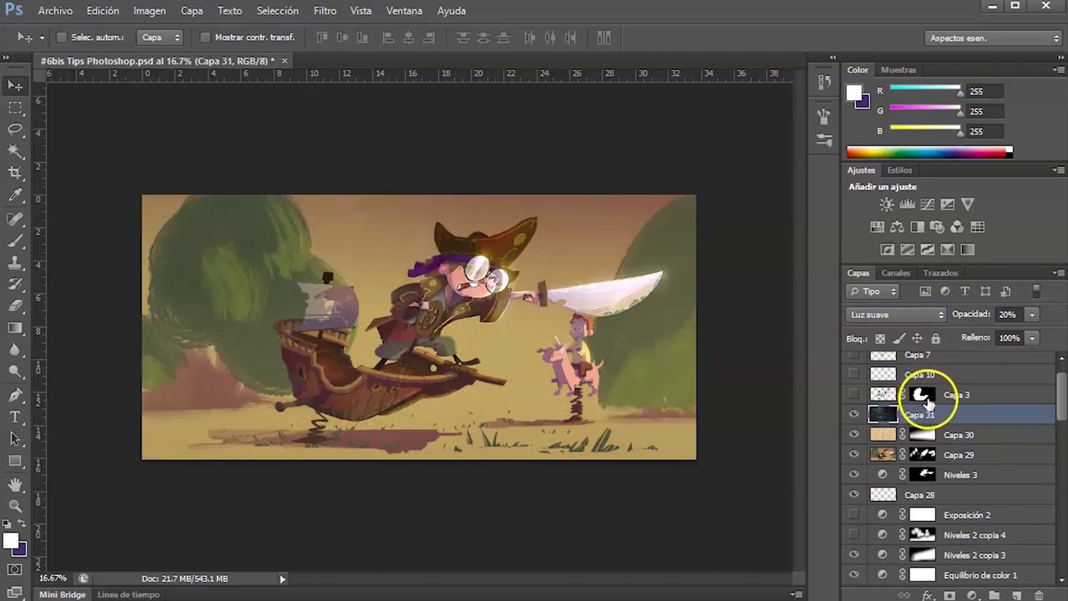
# Set the scratch texture layer's opacity to 40% and toggle its visibility to compare the effect.
pyautogui.press('4')
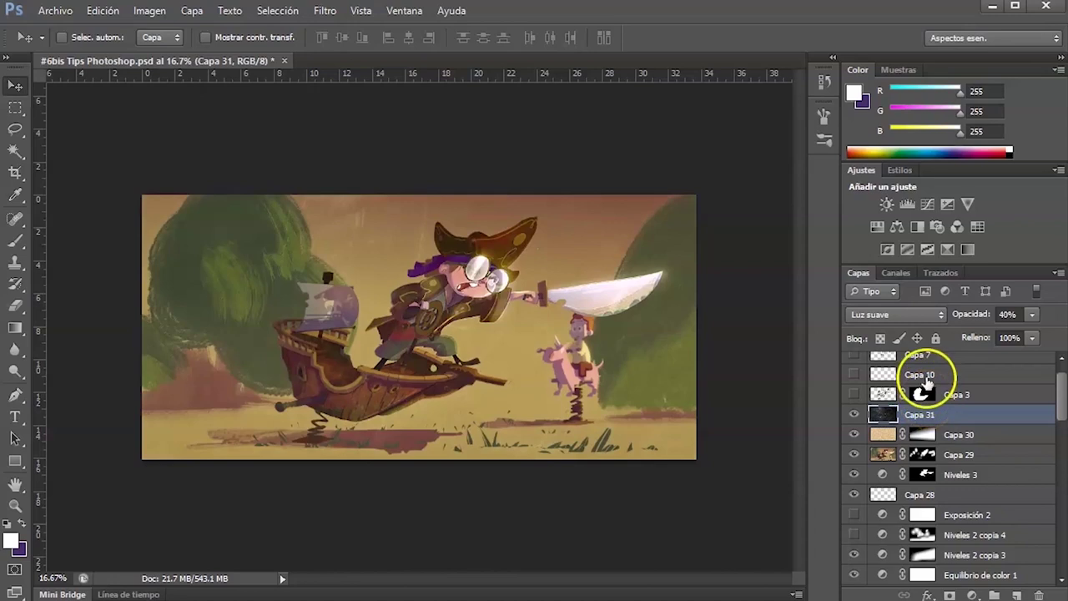
pyautogui.click(854, 415)
pyautogui.click(854, 415)
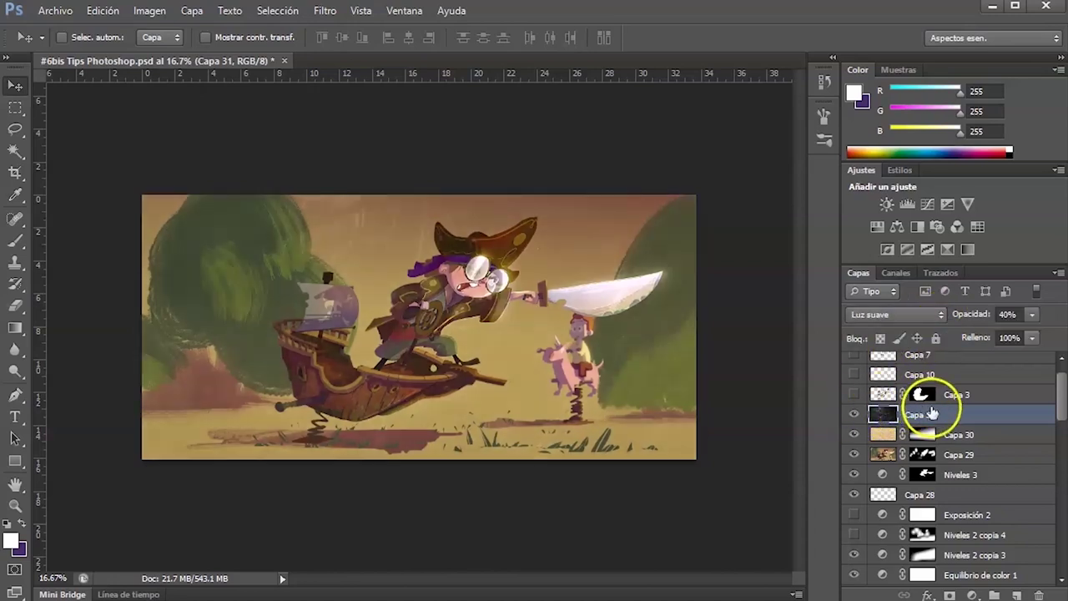
# Apply a Levels correction to the Capa 31 scratch texture, darkening its midtones to 0.57.
pyautogui.click(891, 414)
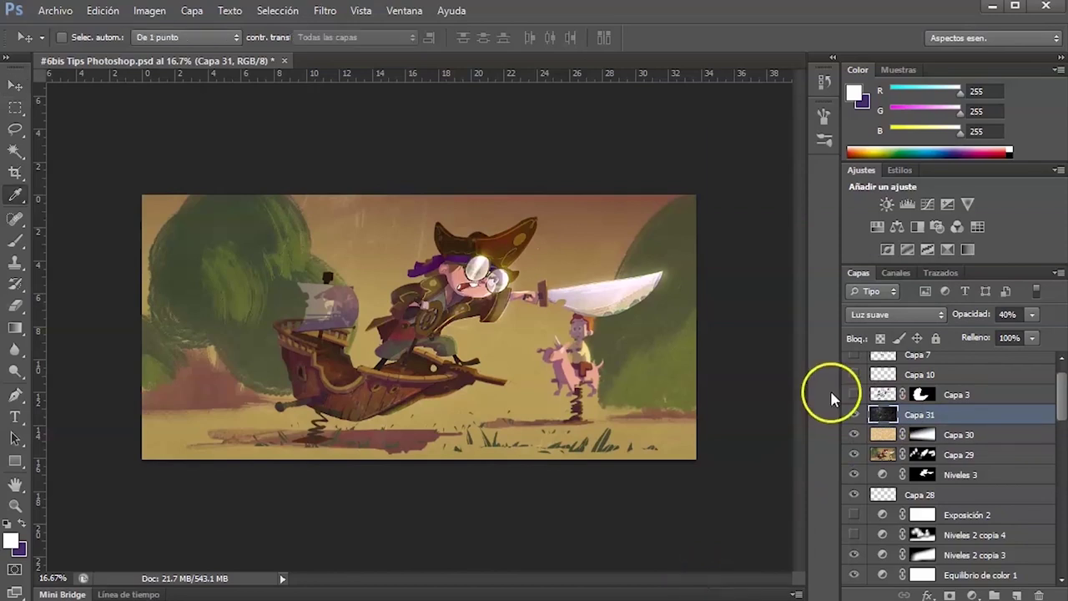
pyautogui.hotkey('ctrl', 'l')
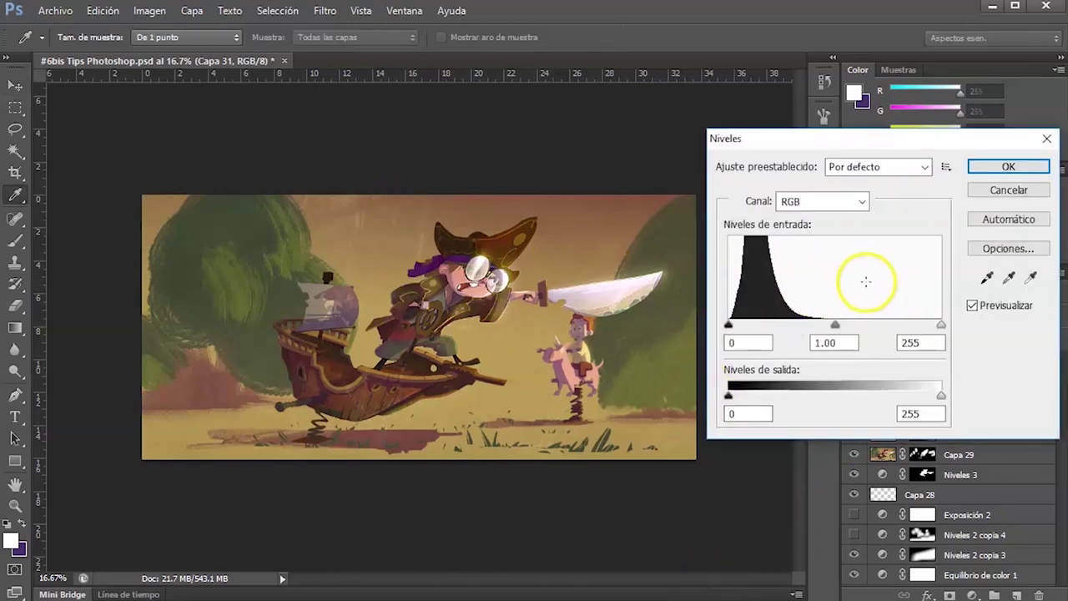
pyautogui.moveTo(794, 328); pyautogui.dragTo(885, 331)
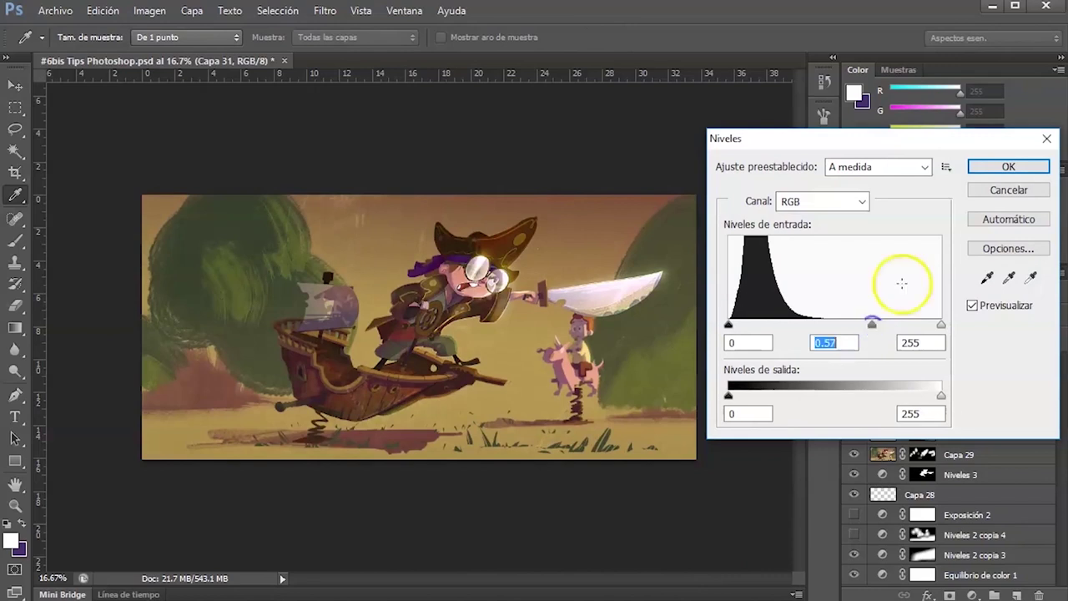
pyautogui.click(1016, 165)
# Toggle the visibility of the scratch texture layer repeatedly to compare the illustration with and without it.
pyautogui.click(853, 414)
pyautogui.click(852, 415)
pyautogui.click(853, 415)
pyautogui.click(853, 415)
pyautogui.click(853, 415)
pyautogui.click(853, 415)
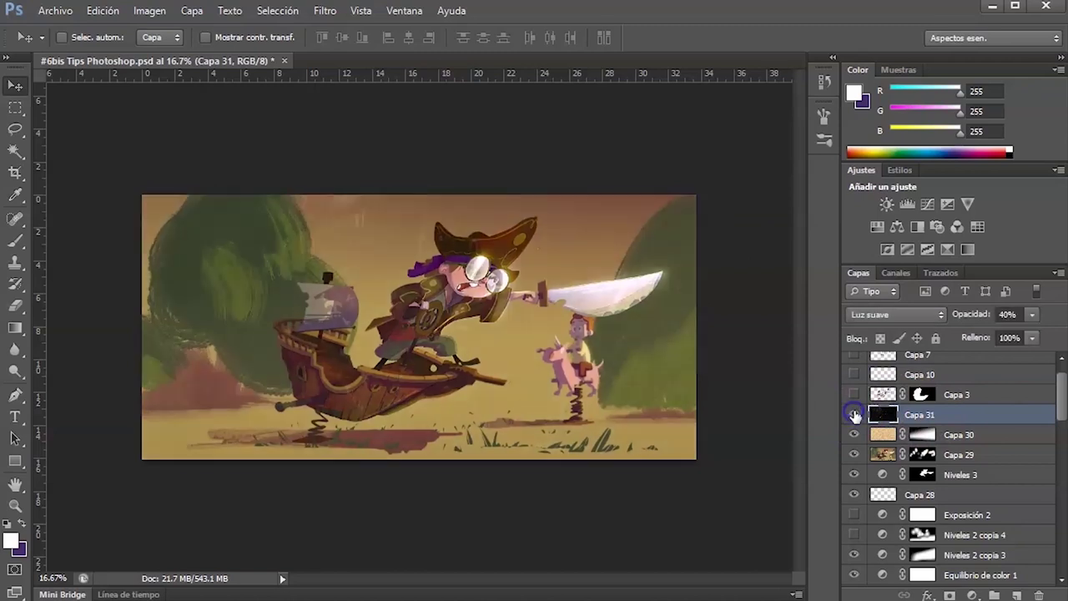
# Add a Levels adjustment layer above Capa 31 and brighten its midtones to 1.16.
pyautogui.click(968, 594)
pyautogui.click(1006, 308)
pyautogui.moveTo(815, 366); pyautogui.dragTo(807, 366)
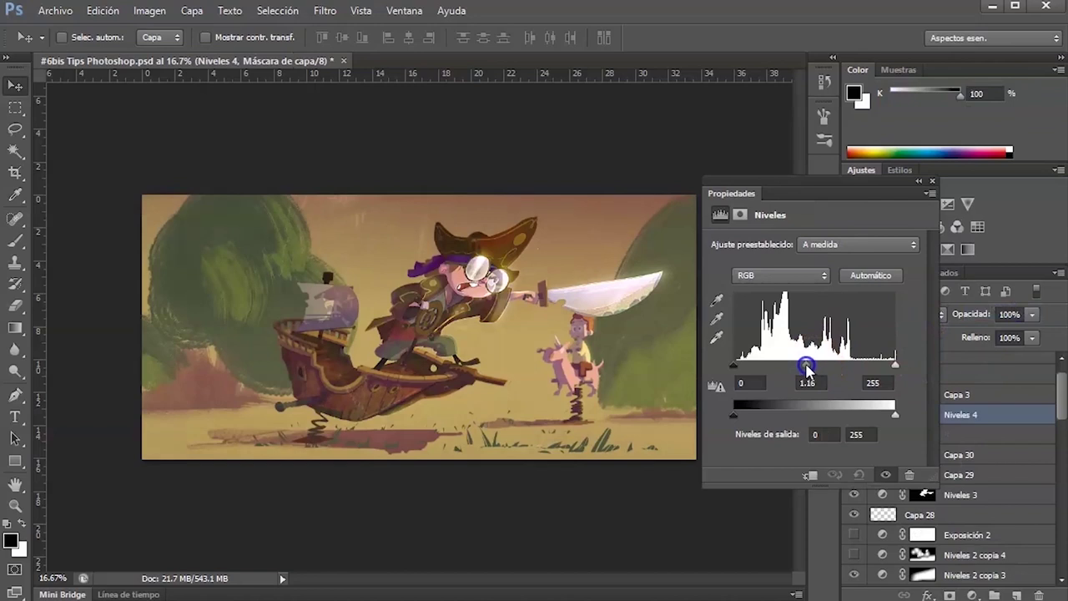
pyautogui.click(932, 181)
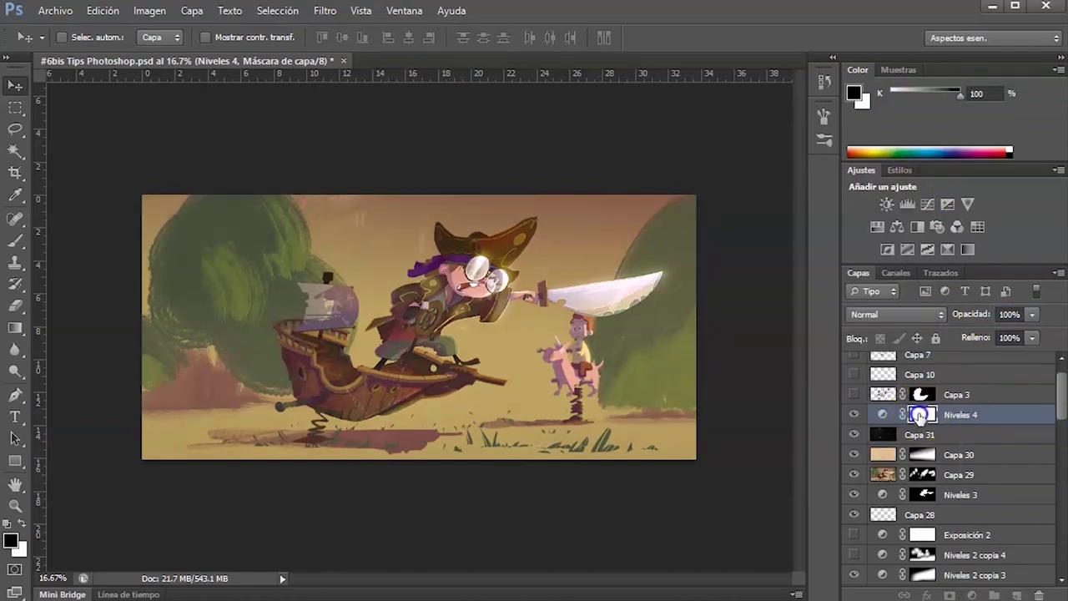
# Mask the new Levels layer with a black-to-transparent linear gradient running from the canvas's upper edge down to its lower edge.
pyautogui.press('g')
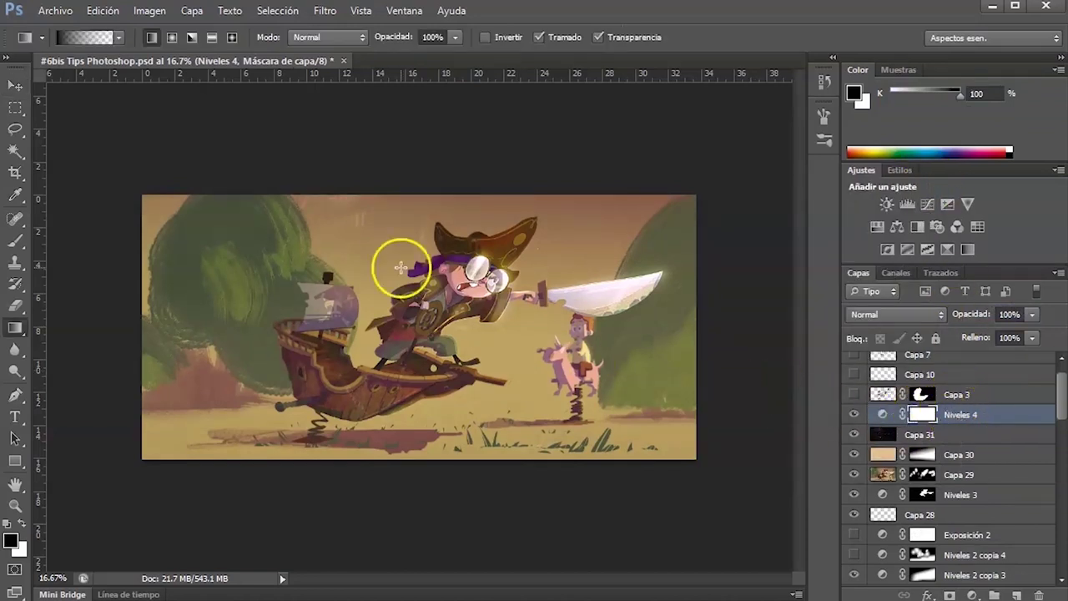
pyautogui.moveTo(317, 189); pyautogui.dragTo(448, 467)
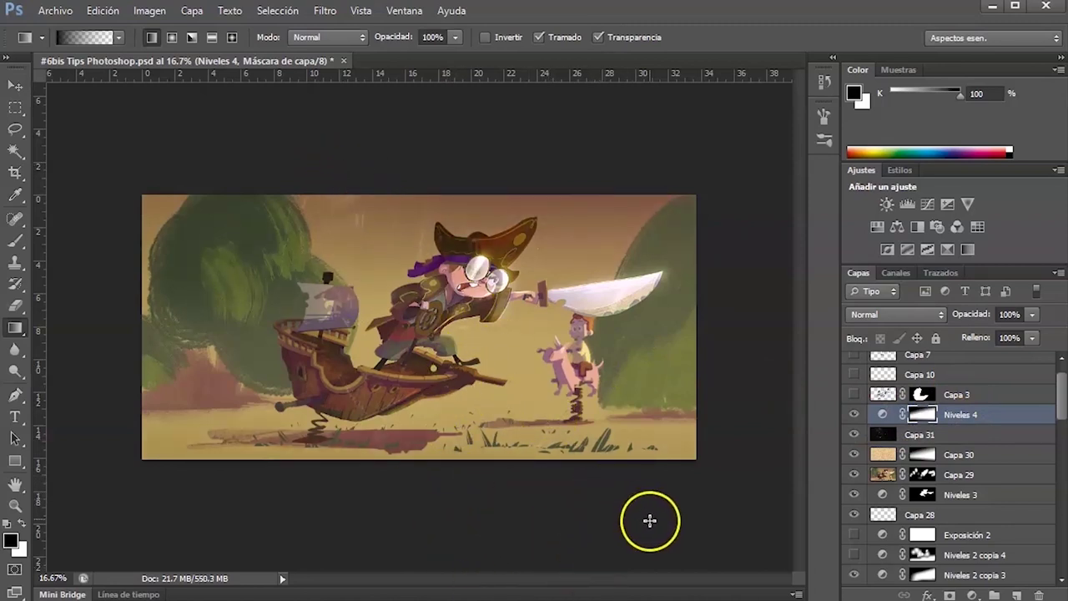
pyautogui.press('v')
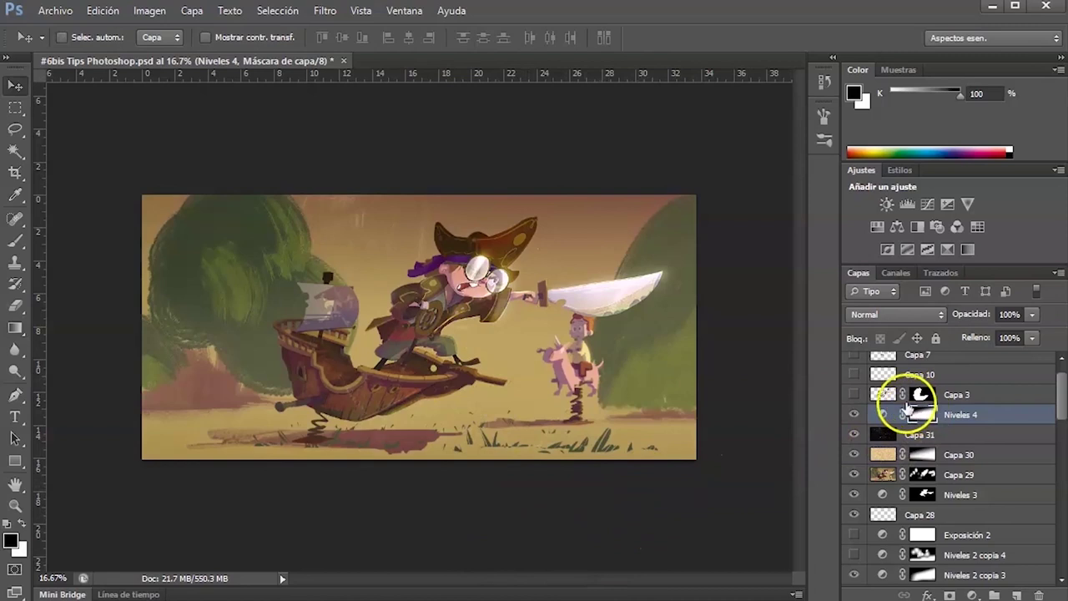